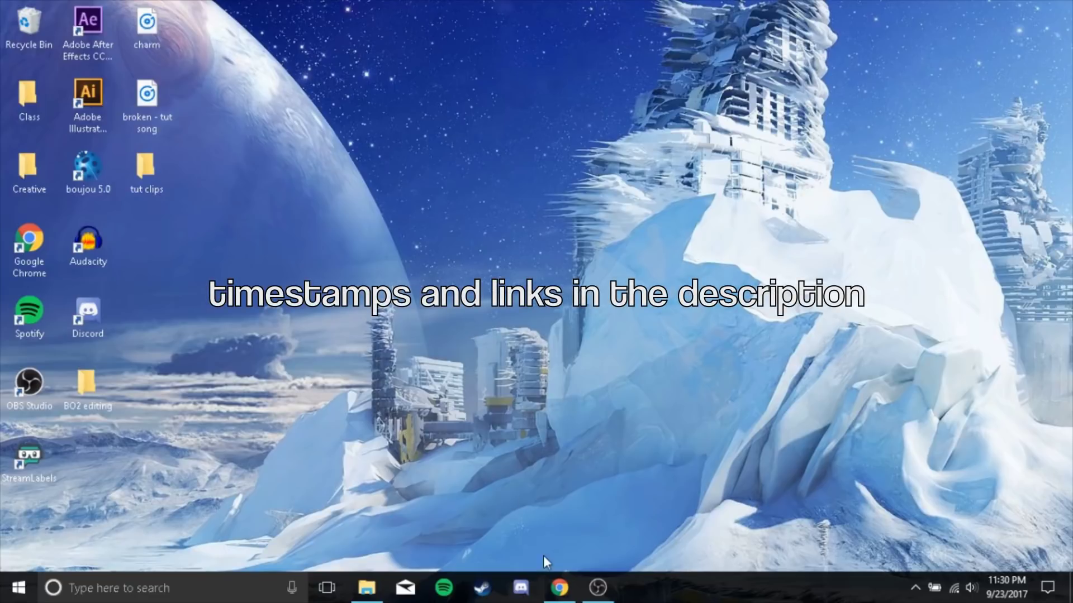
Step: Switch to Chrome and search YouTube for "clip in desc"
mouse_move(559, 587)
left_click(548, 506)
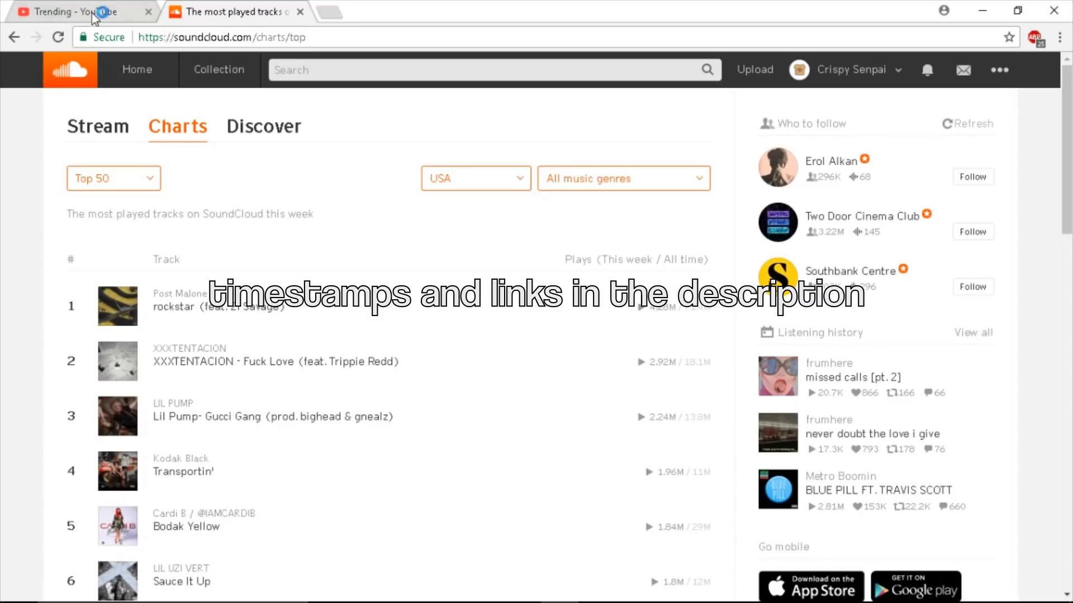
left_click(95, 16)
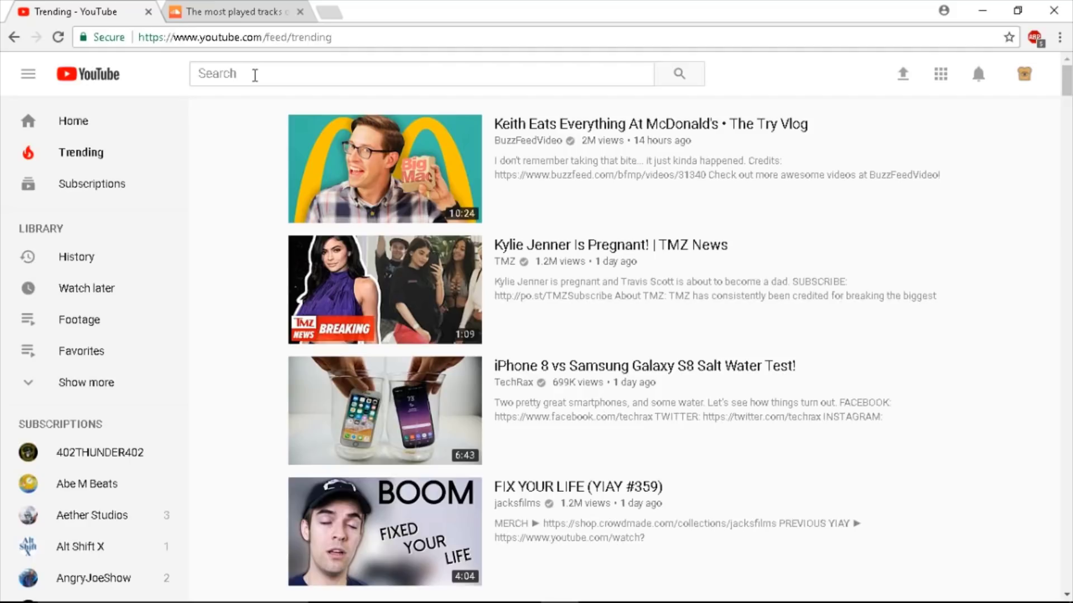
left_click(255, 75)
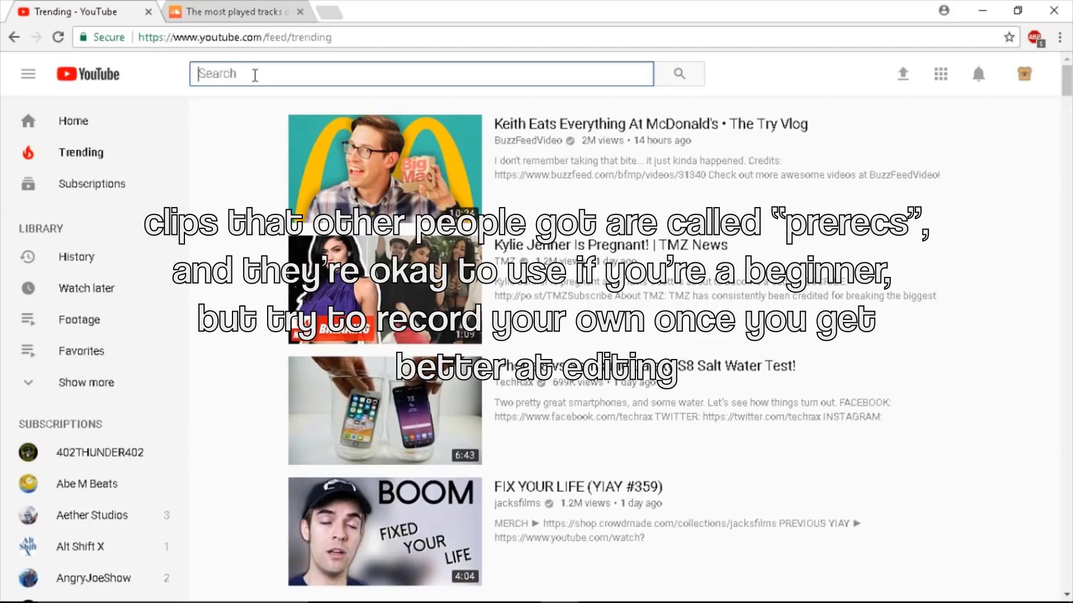
type("clip i")
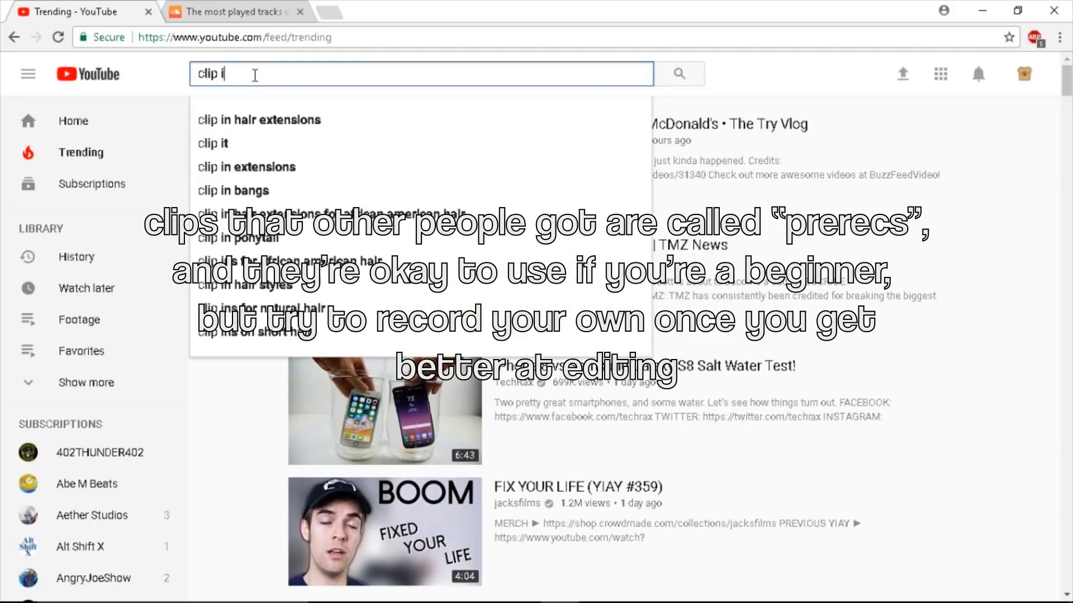
type("n desc")
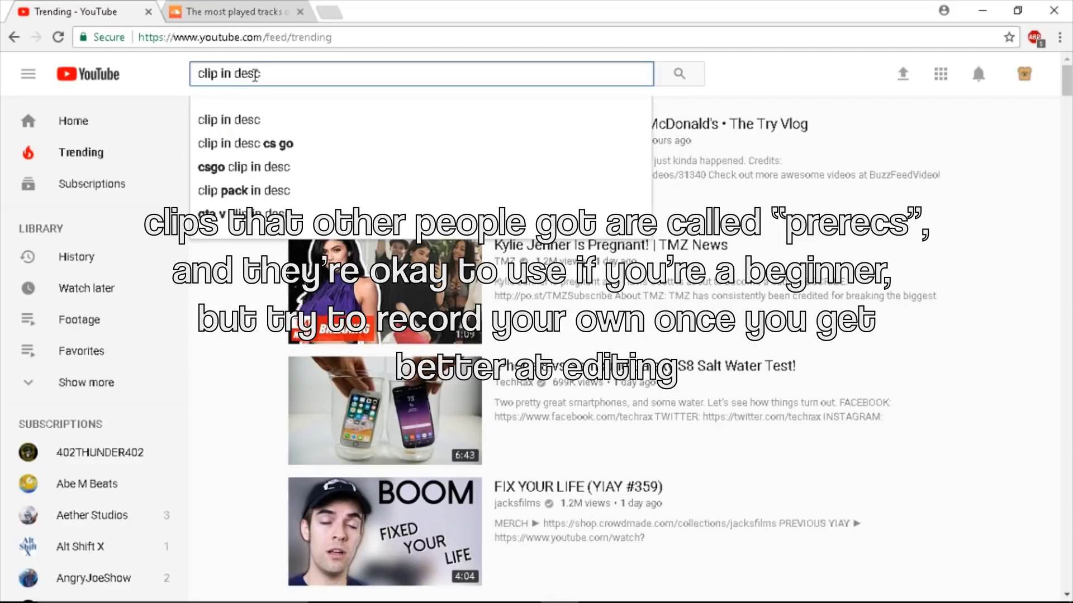
key("Return")
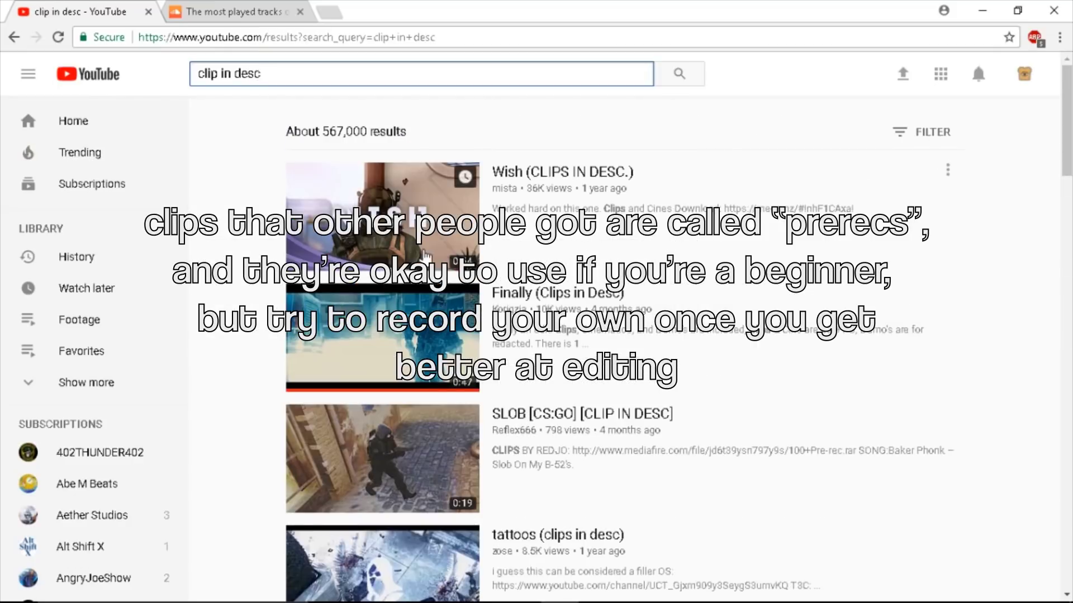
Step: Browse the search results and refine the YouTube search to "clip in desc insert"
scroll(426, 254, "down", 7)
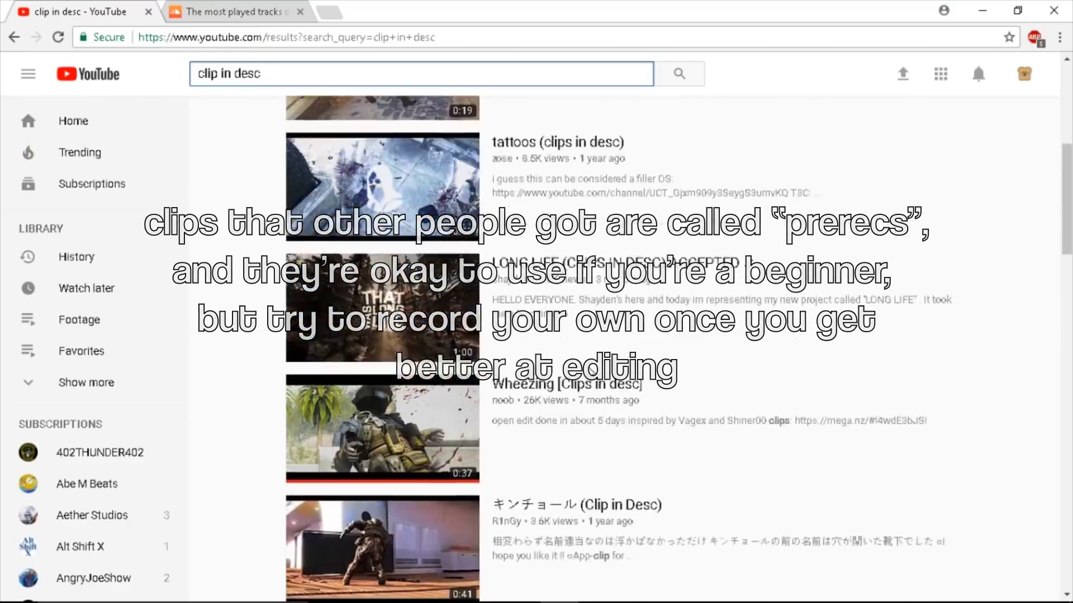
scroll(762, 347, "down", 3)
left_click(322, 79)
type("insert")
key("Return")
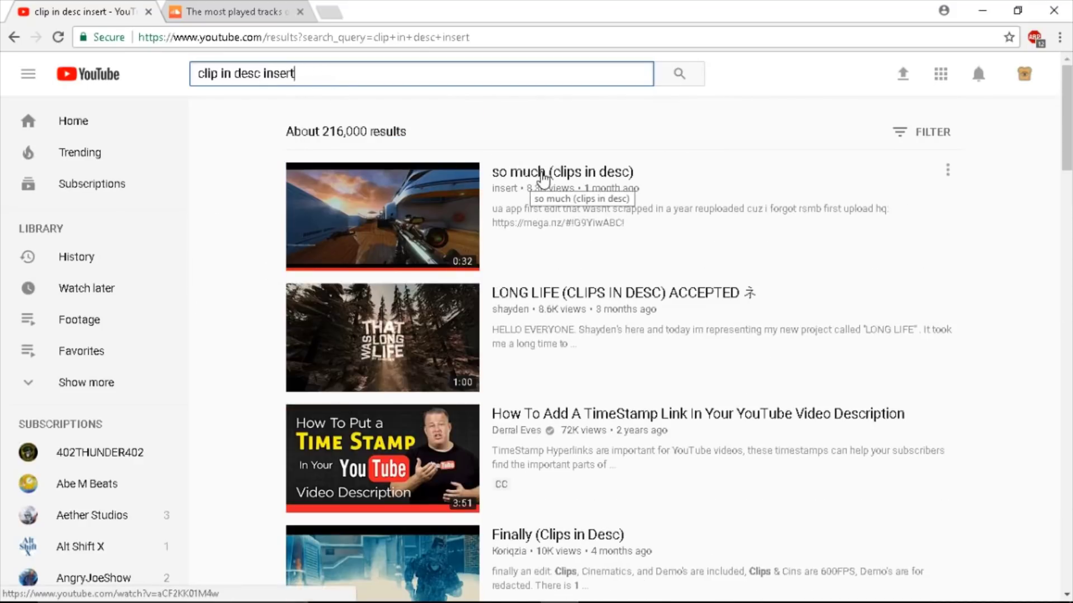
Step: Open the video "so much (clips in desc)", pause it and expand its description to look over the download links
left_click(542, 173)
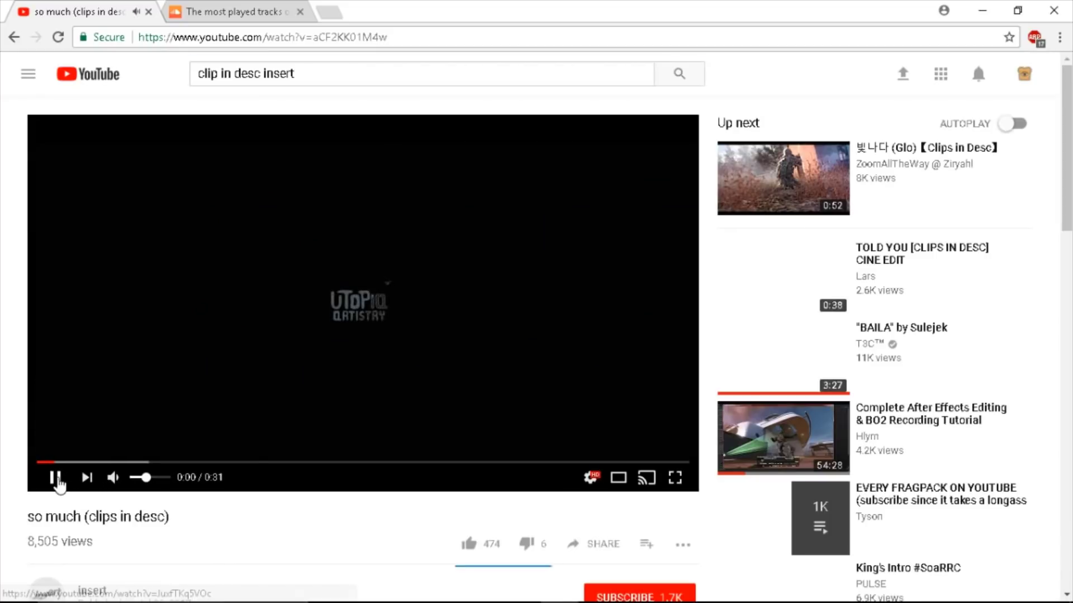
left_click(55, 477)
scroll(210, 447, "down", 5)
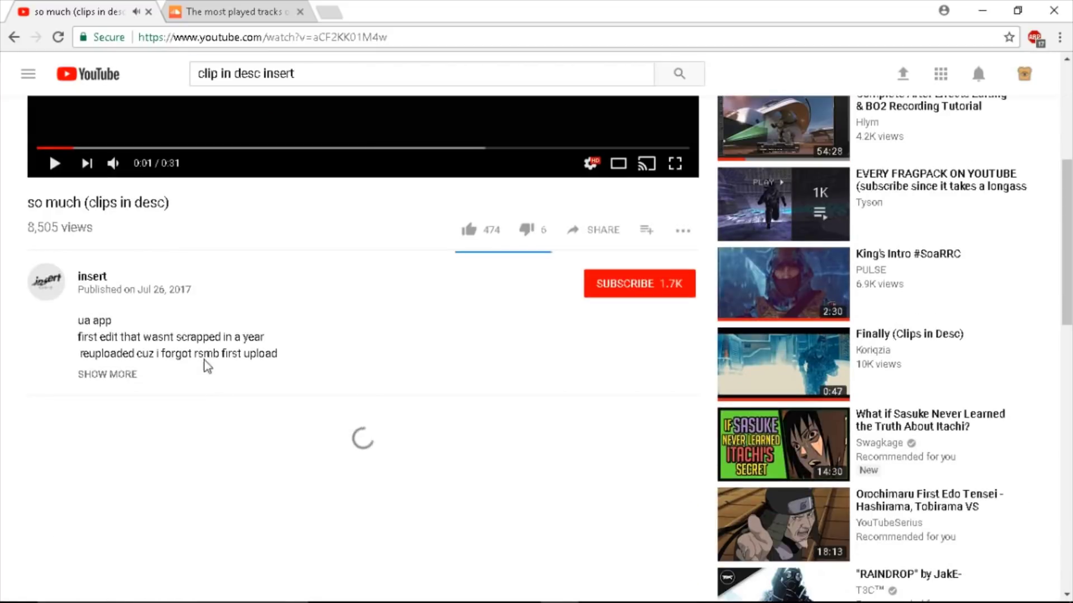
left_click(112, 375)
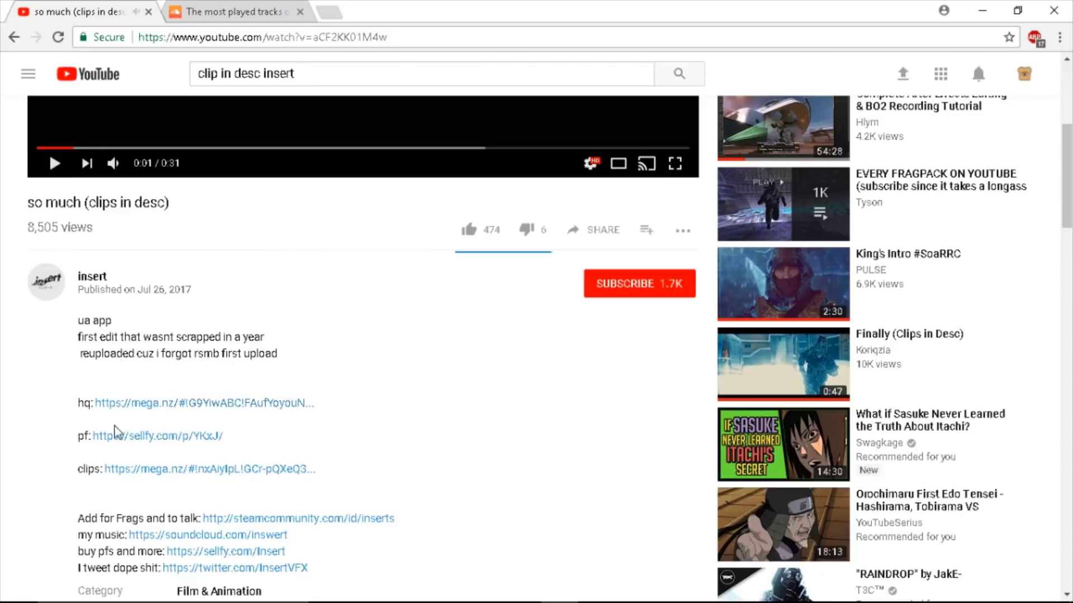
scroll(116, 432, "down", 3)
scroll(424, 369, "up", 8)
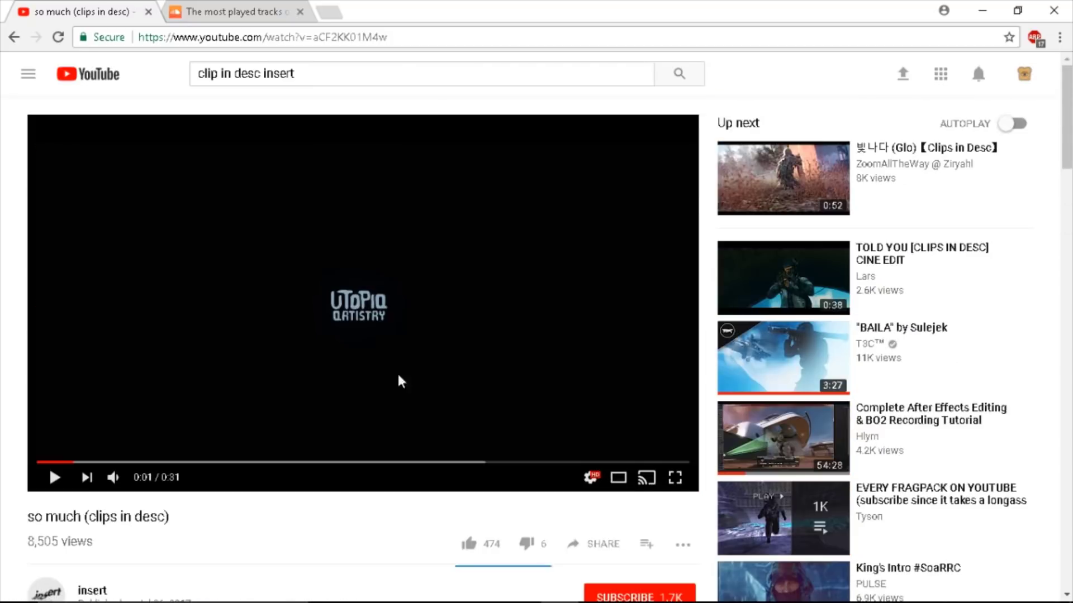
scroll(385, 391, "down", 9)
scroll(371, 330, "up", 8)
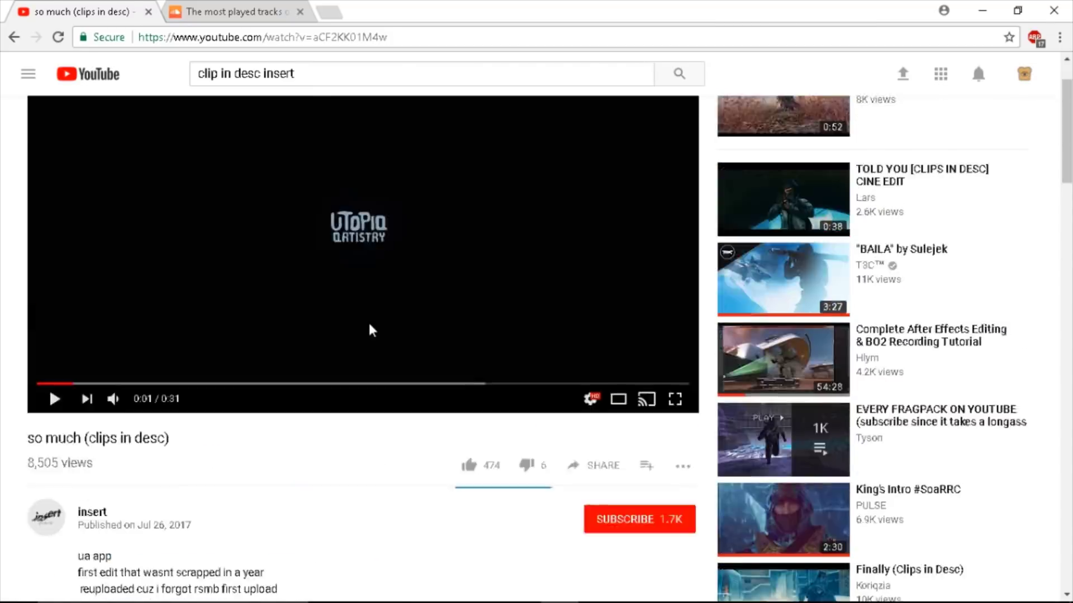
Step: Return to the search results, minimize the browser and check the contents of the desktop folder "tut clips"
key("alt+Left")
left_click(982, 10)
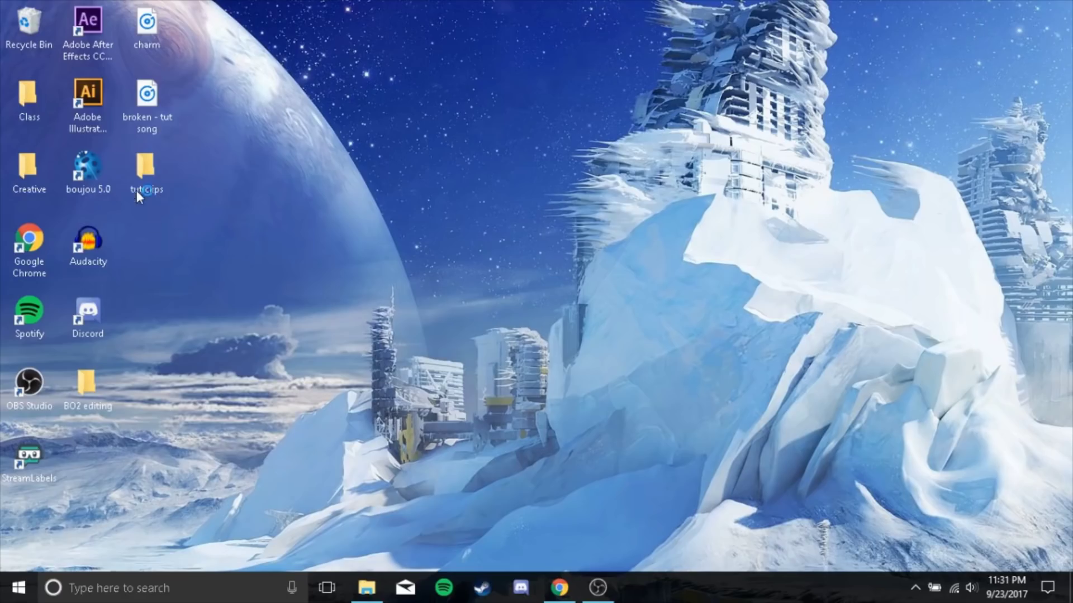
double_click(147, 163)
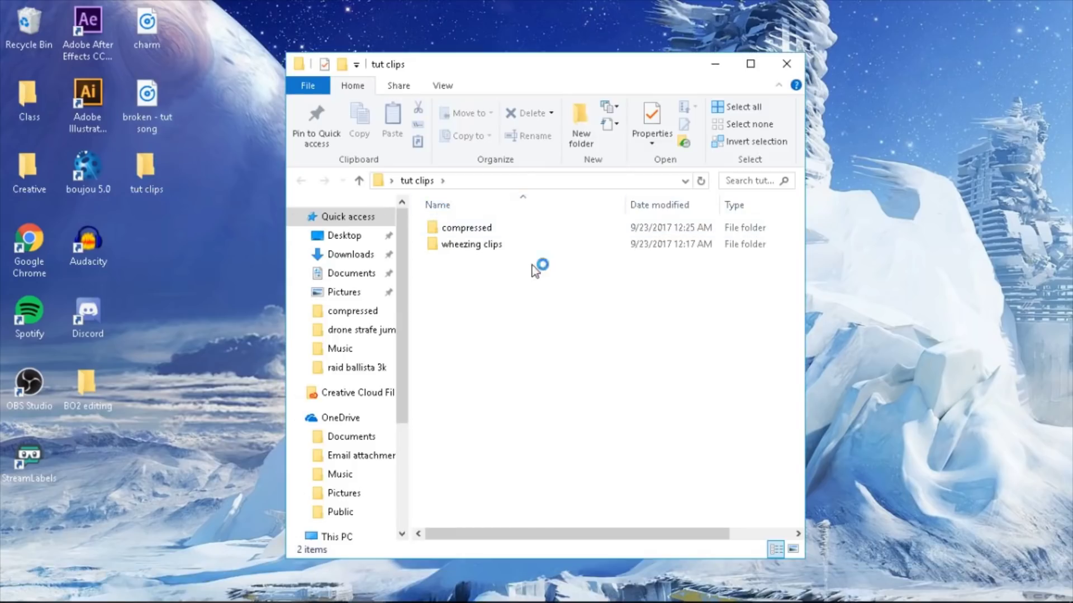
left_click(714, 64)
Step: Switch back to Chrome and play "so much (clips in desc)" again, pausing it at about 0:09
mouse_move(559, 588)
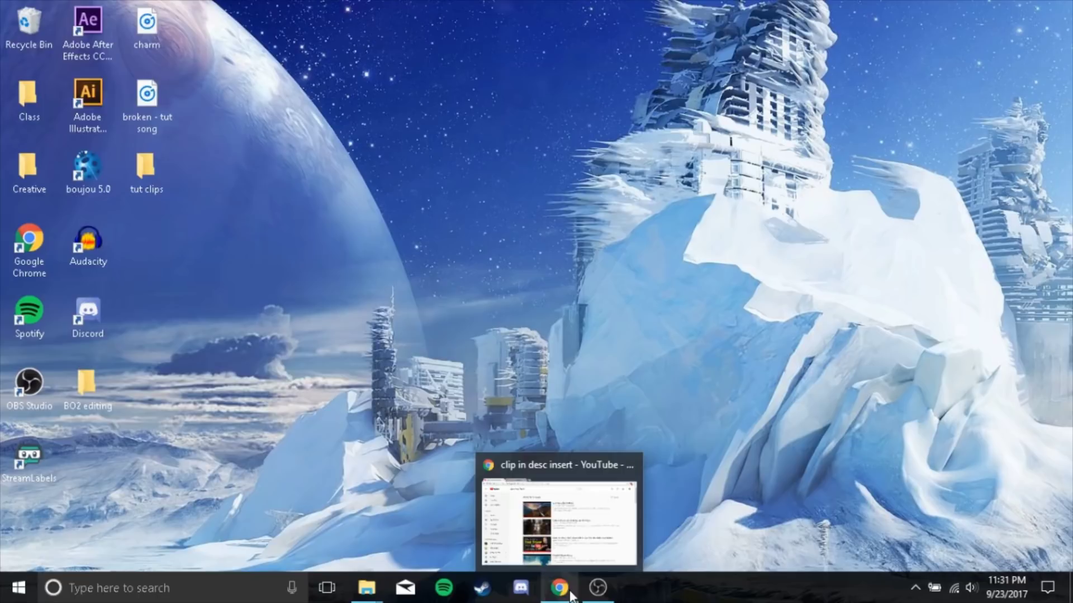
left_click(538, 508)
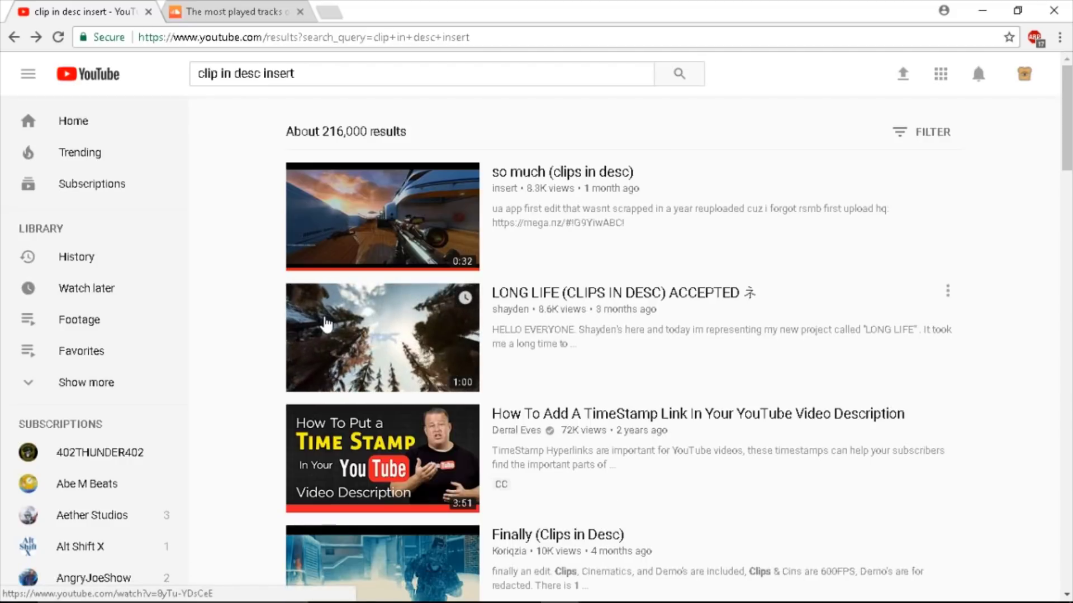
left_click(347, 246)
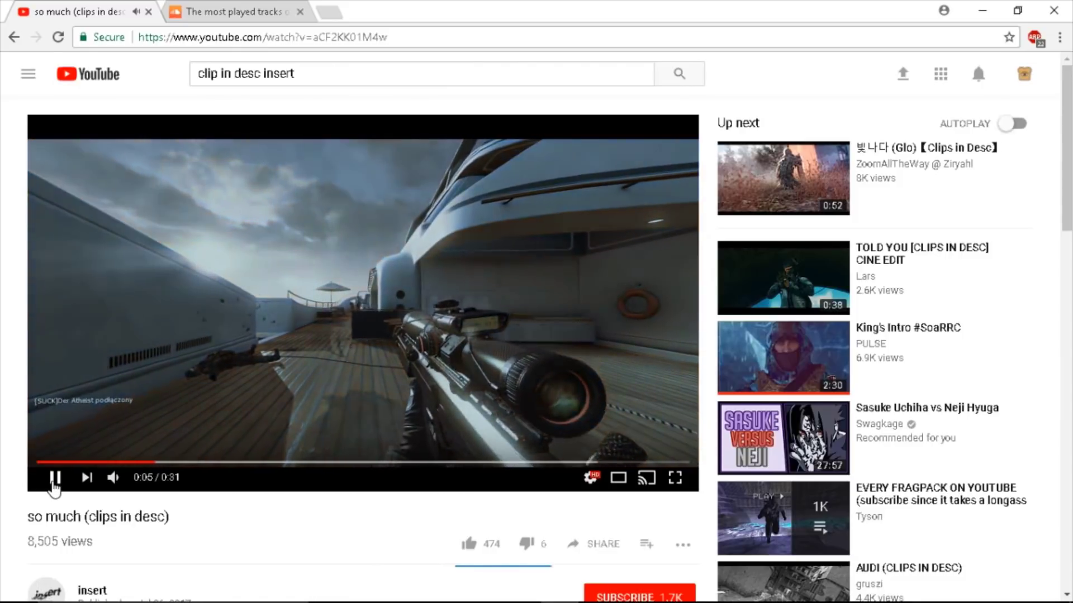
left_click(54, 480)
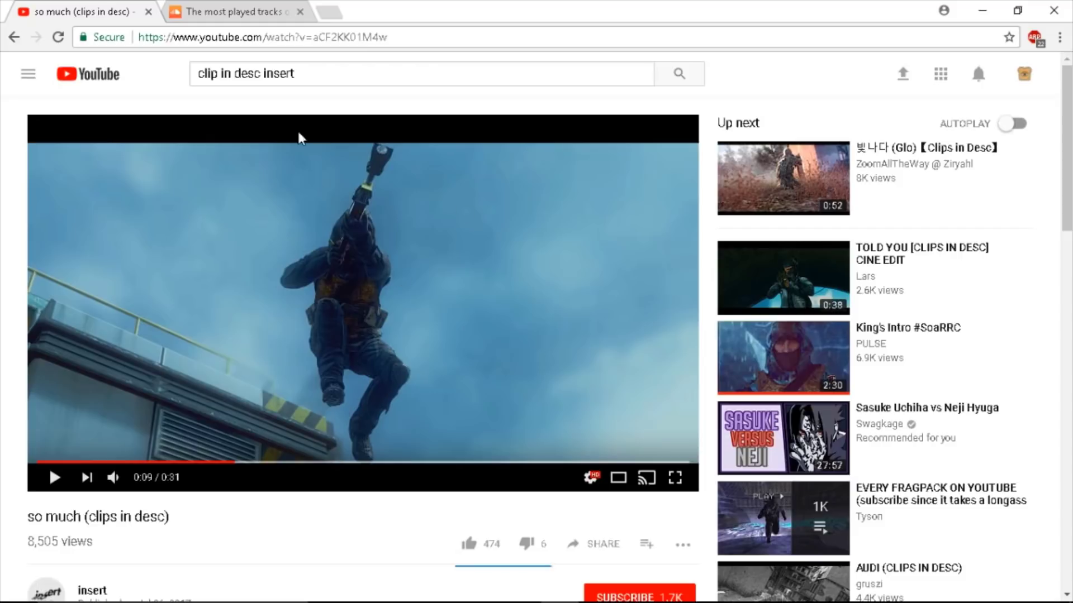
Step: Expand the description of "so much (clips in desc)" and examine the hq, pf and clips links
scroll(364, 359, "down", 4)
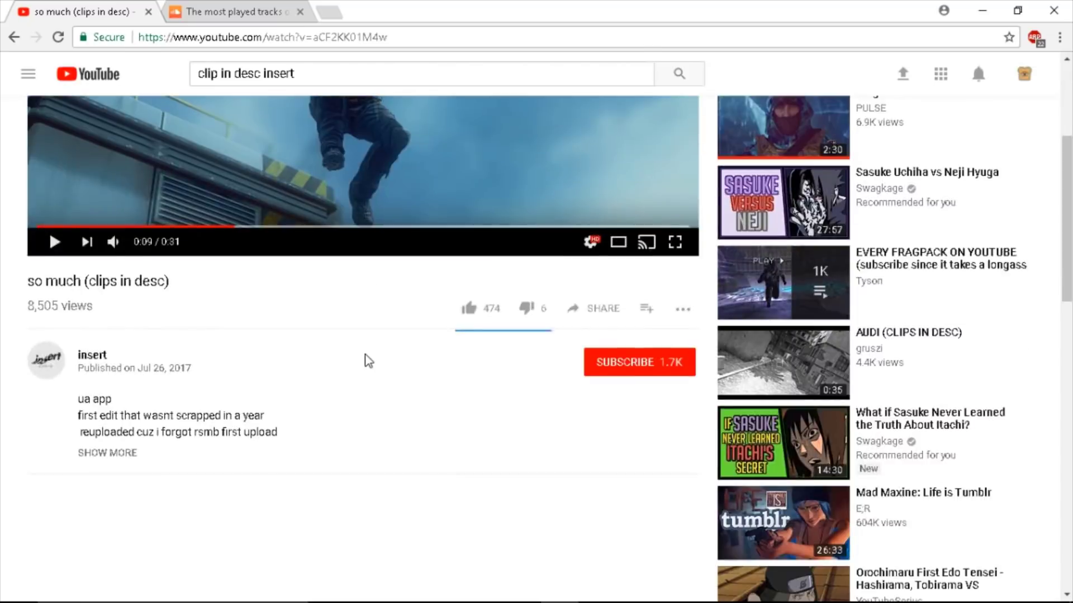
scroll(366, 360, "up", 4)
scroll(312, 263, "down", 5)
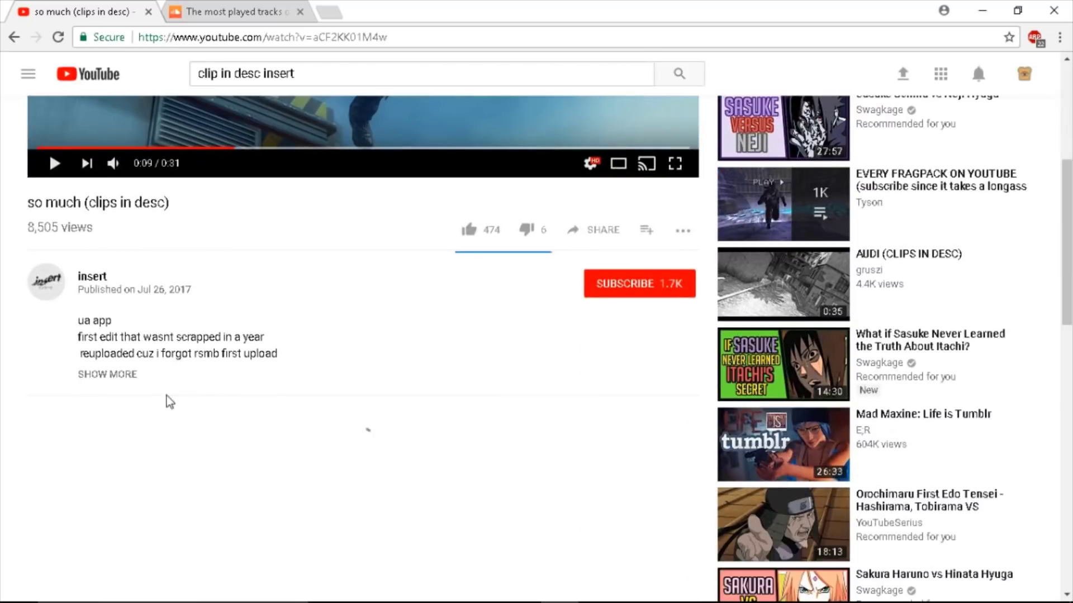
left_click(109, 373)
scroll(342, 383, "down", 1)
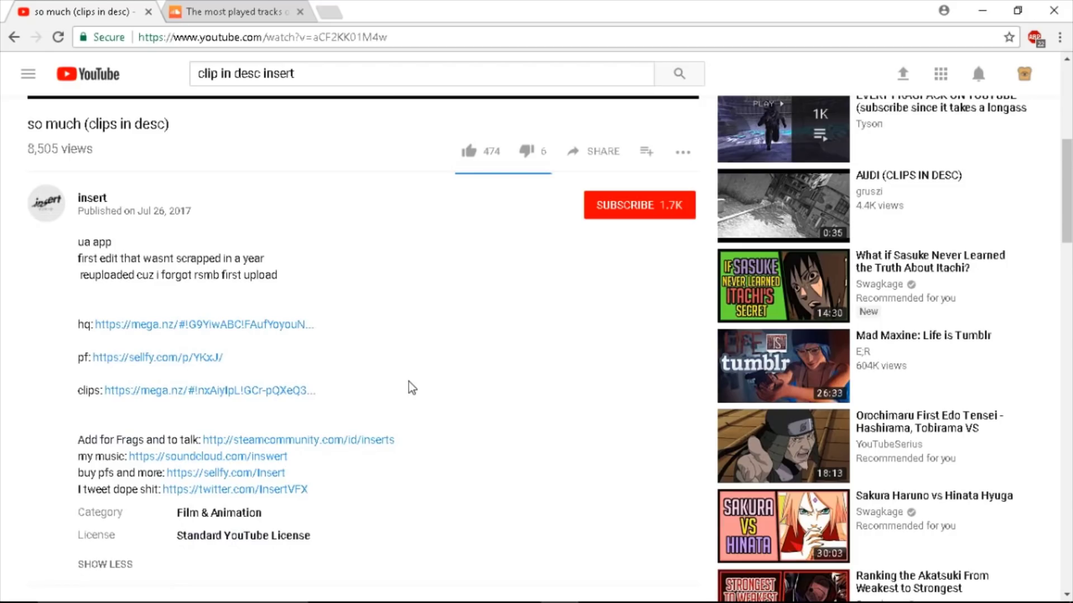
scroll(411, 386, "up", 5)
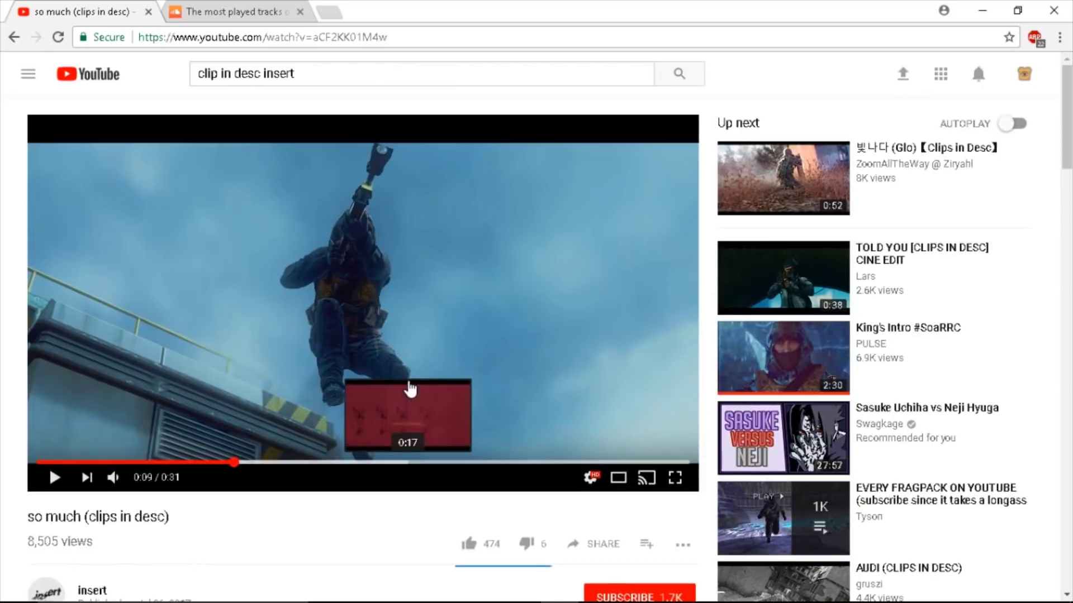
scroll(412, 391, "down", 6)
Step: Search SoundCloud for "shiloh", preview the track "im closing my eyes (feat. shiloh)" and open its page
key("ctrl+Tab")
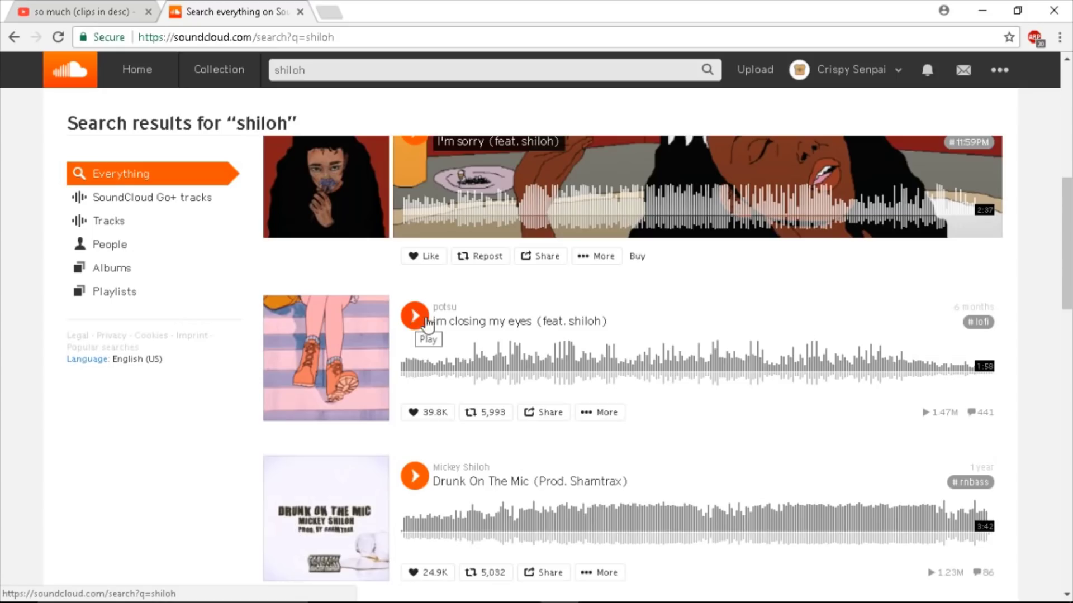
left_click(415, 317)
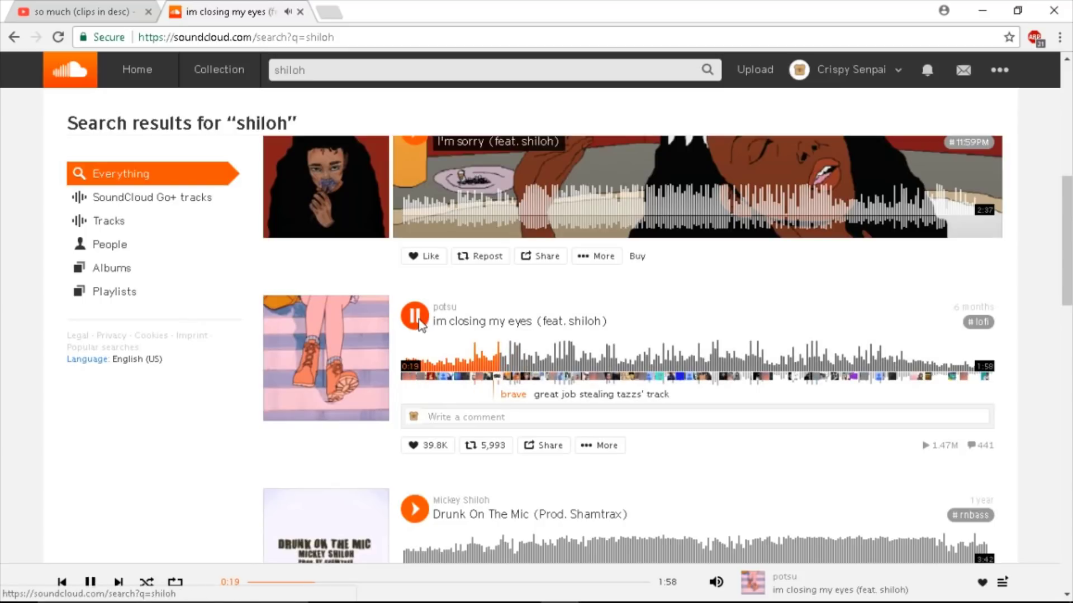
left_click(419, 321)
left_click(496, 322)
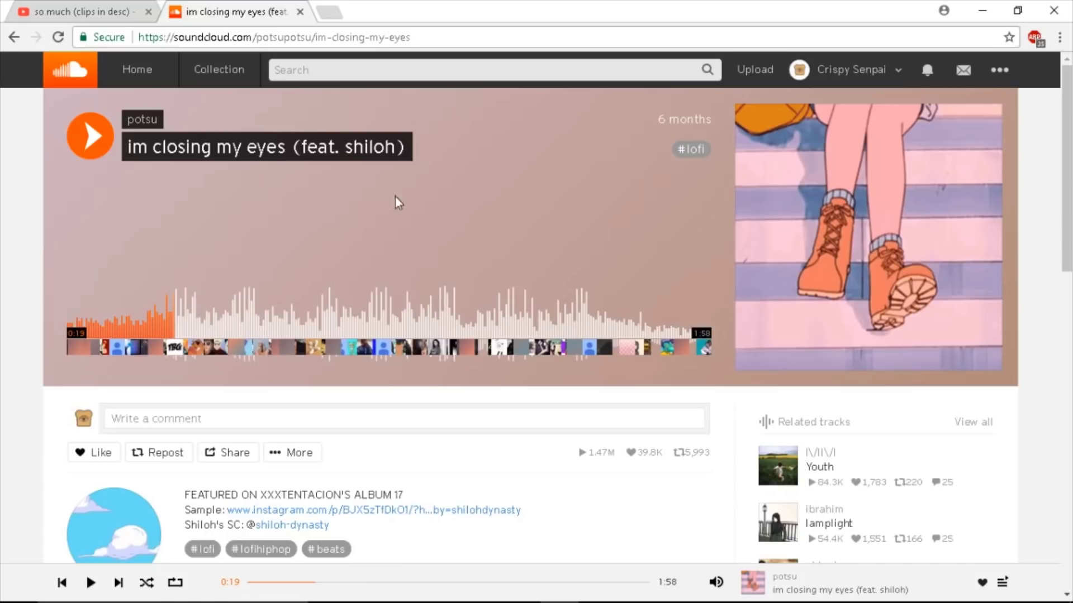
Step: Open potsu's artist profile, browse its tracks and view the full list of liked tracks before returning to the profile
left_click(139, 126)
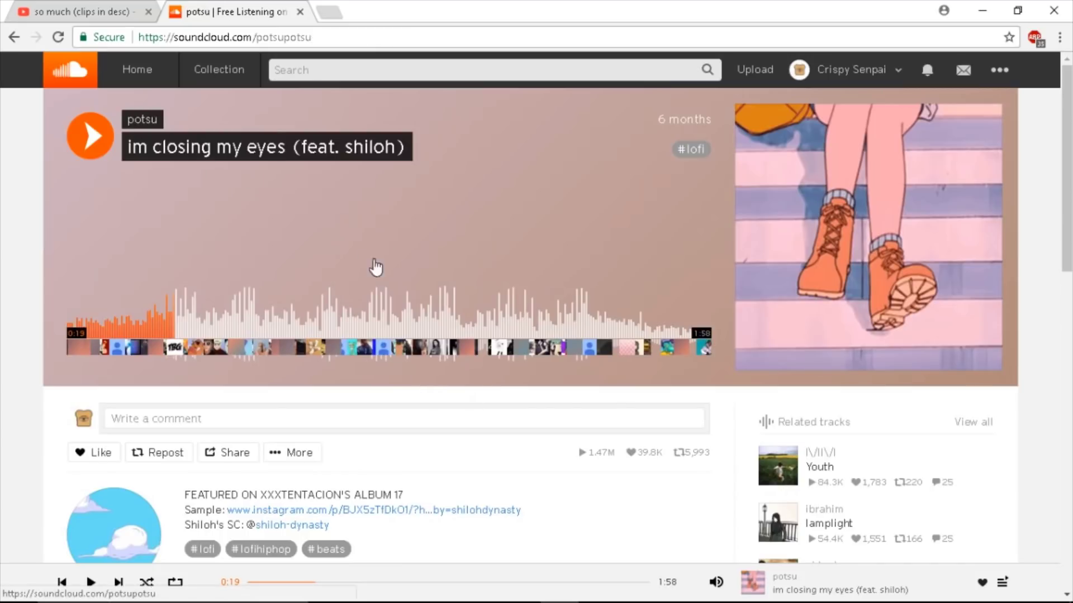
left_click(140, 316)
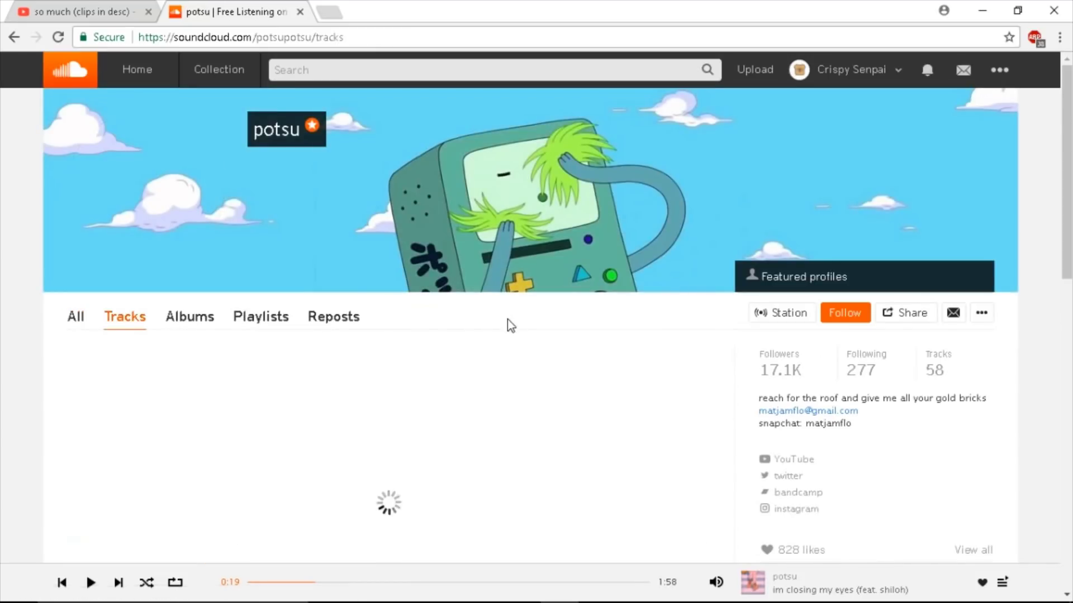
scroll(455, 329, "down", 4)
scroll(446, 321, "up", 3)
scroll(336, 335, "down", 8)
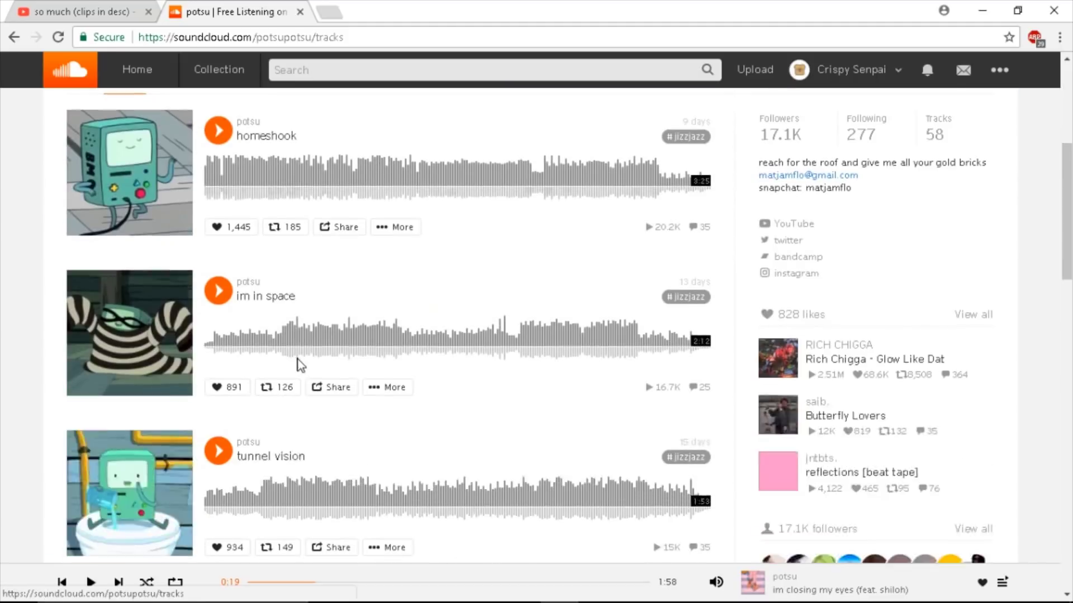
scroll(309, 360, "up", 6)
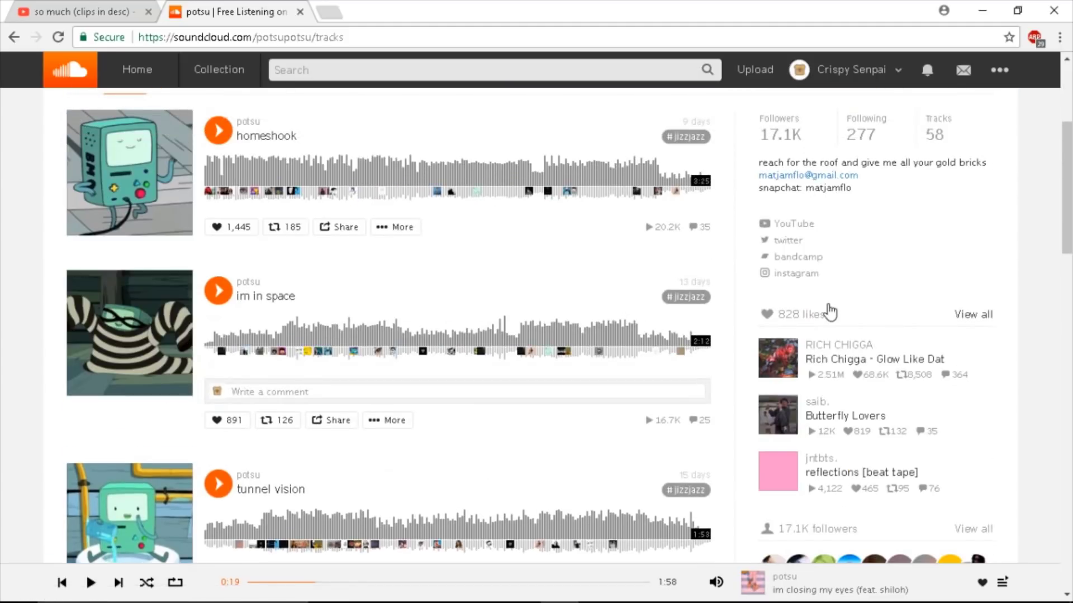
left_click(958, 314)
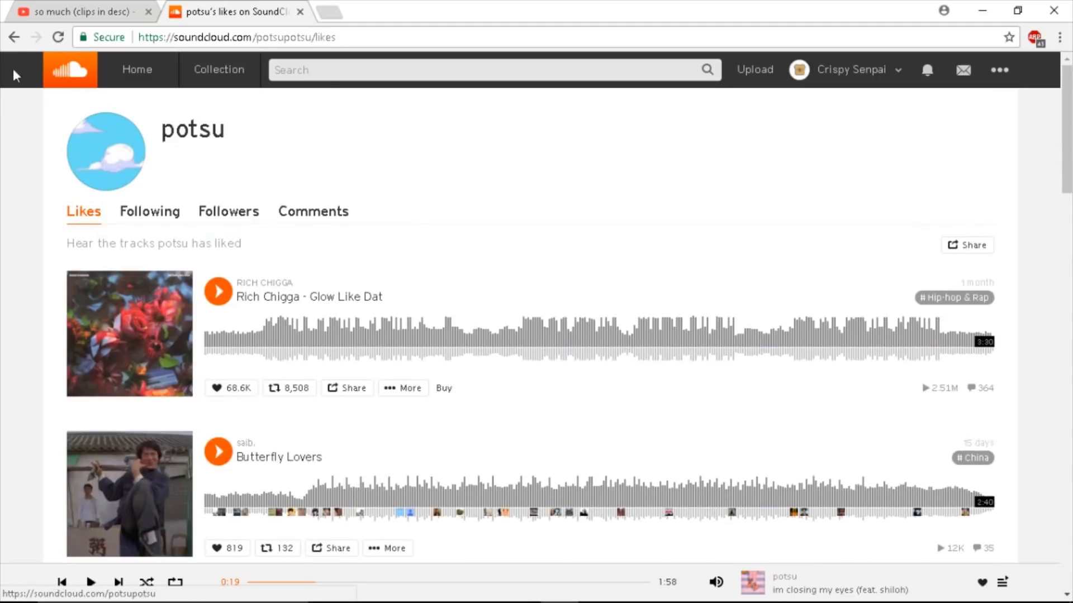
left_click(10, 37)
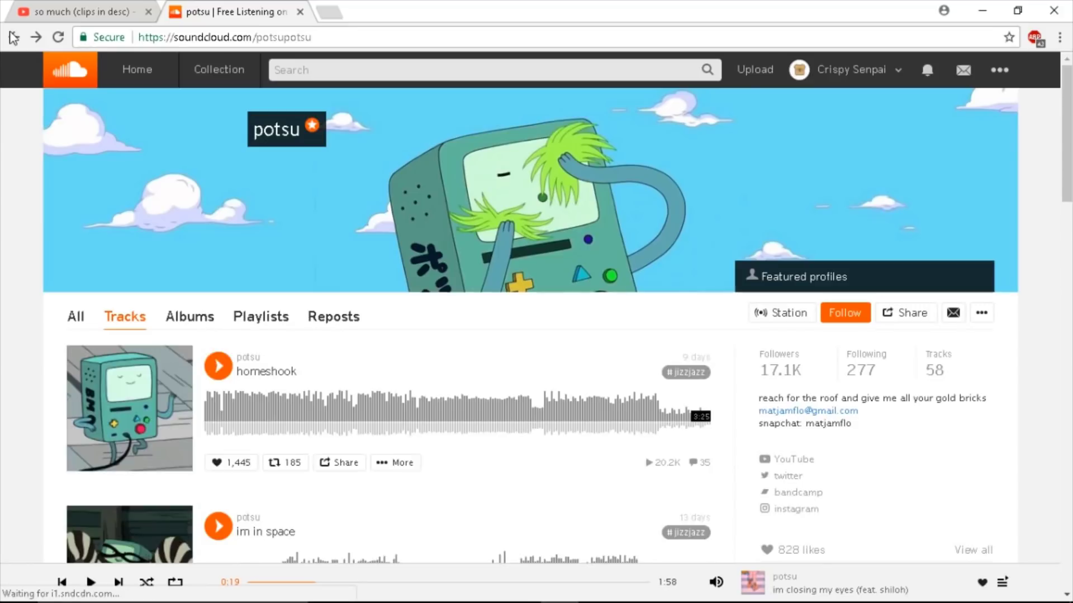
Step: Reopen the "im closing my eyes (feat. shiloh)" page from potsu's profile and show its full list of related tracks
scroll(268, 246, "down", 7)
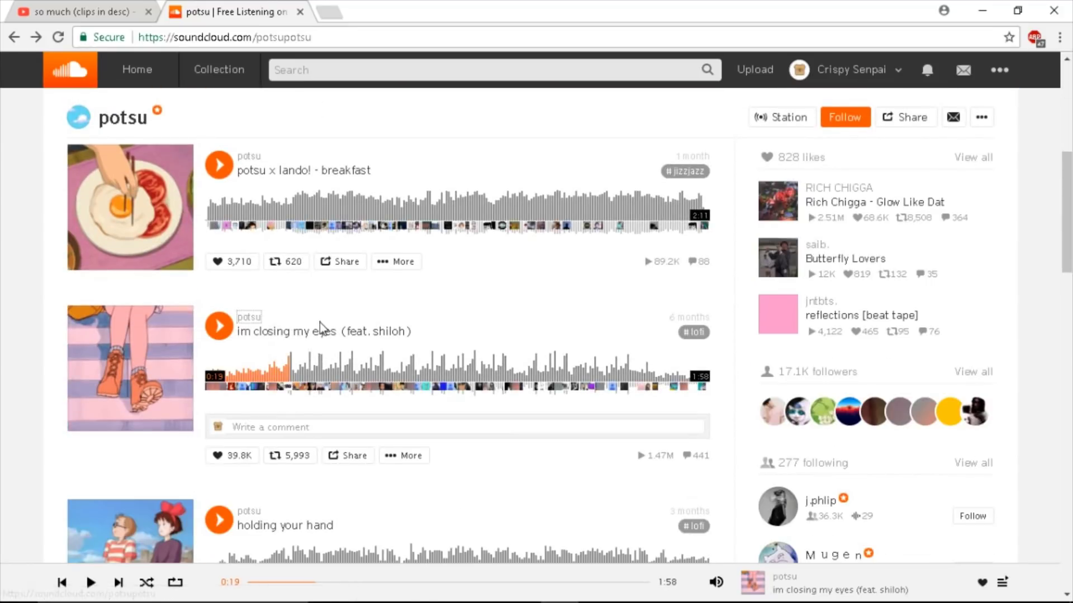
left_click(313, 334)
scroll(225, 268, "down", 3)
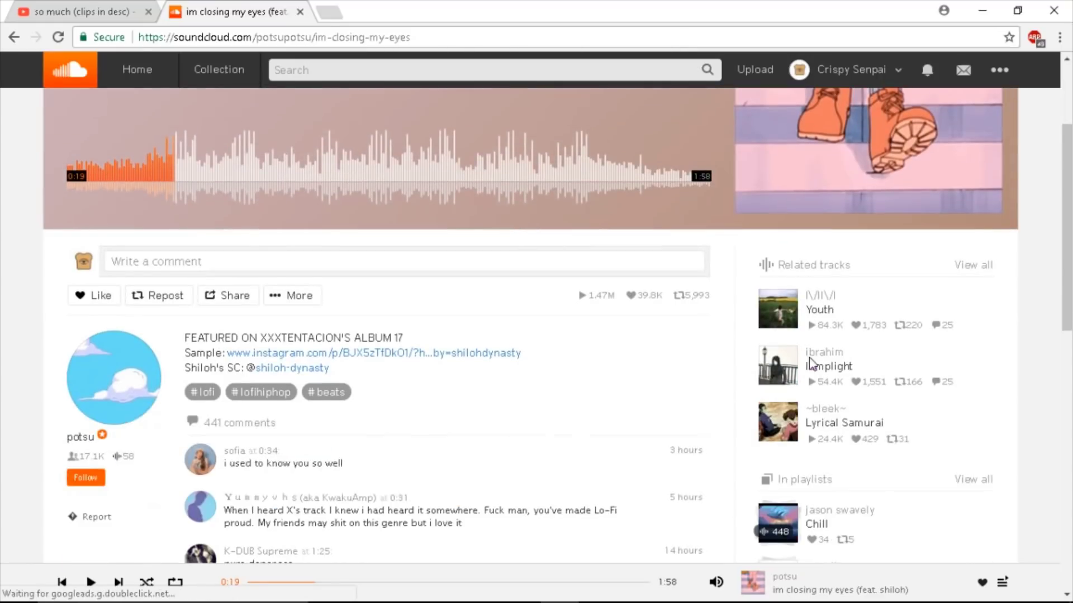
left_click(964, 273)
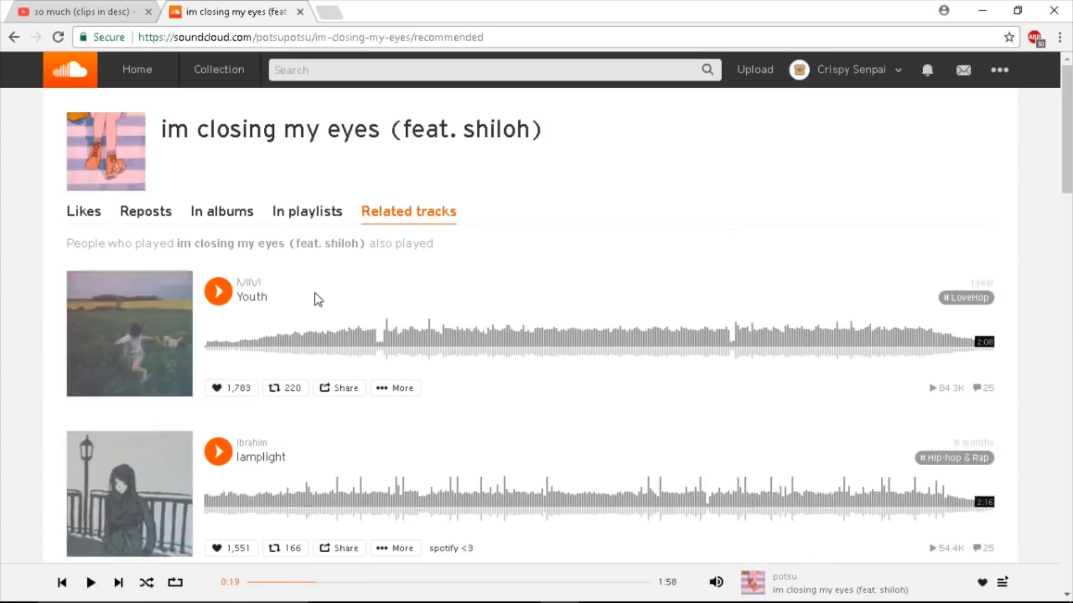
Step: Browse the related tracks of "im closing my eyes (feat. shiloh)" for other possible songs
scroll(317, 300, "down", 8)
scroll(314, 298, "down", 3)
scroll(316, 302, "up", 3)
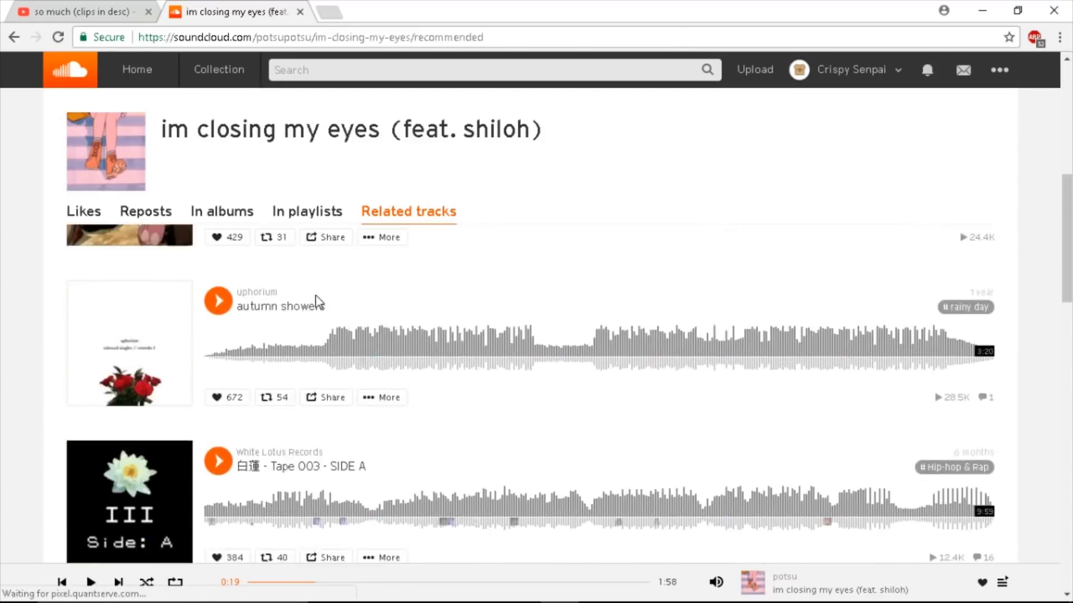
scroll(515, 323, "up", 8)
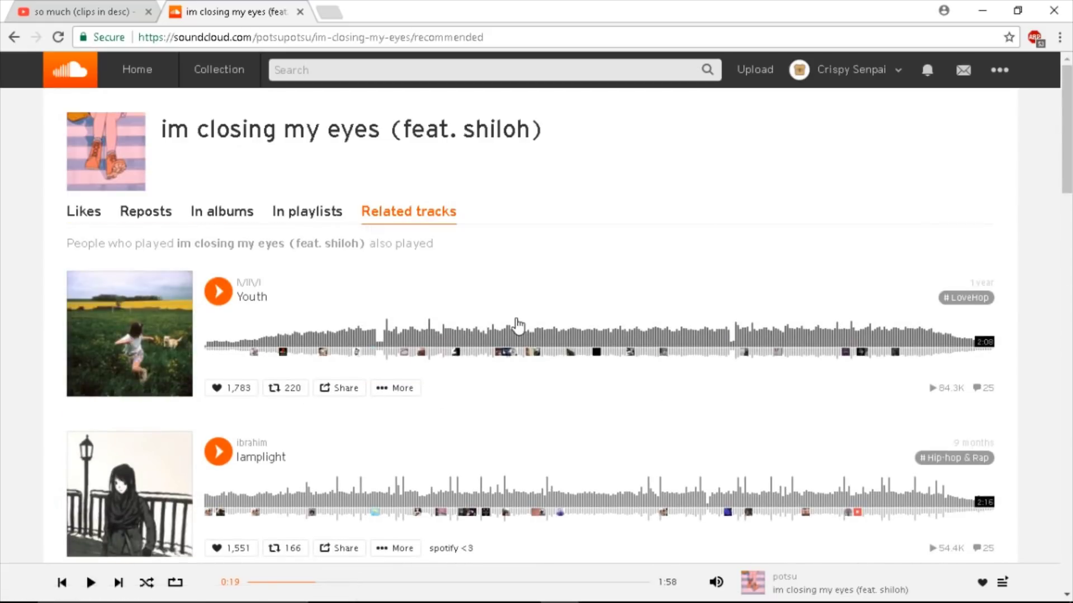
scroll(584, 347, "down", 3)
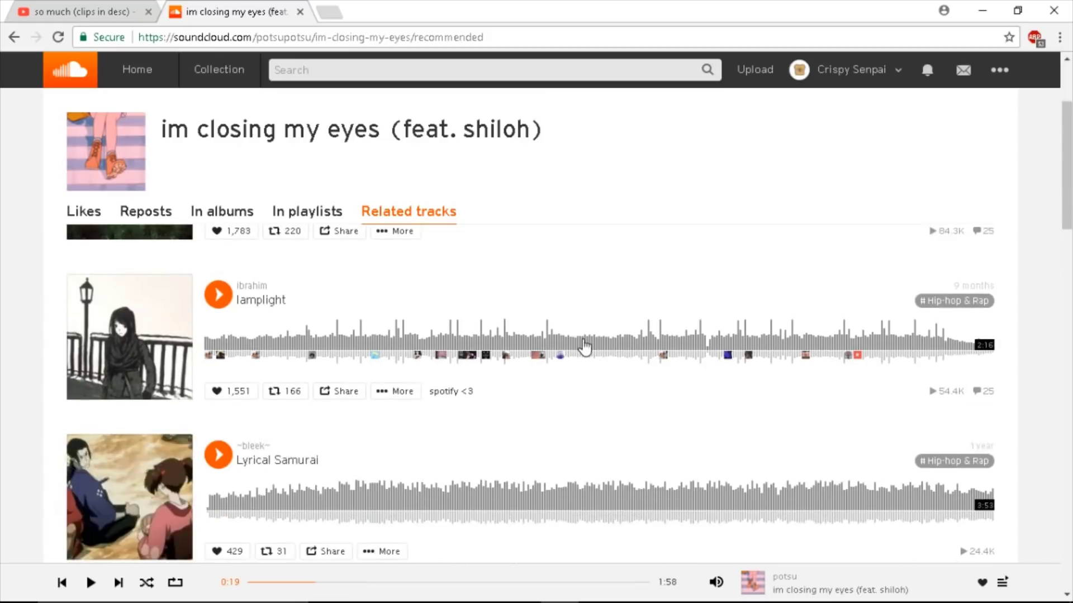
scroll(576, 371, "down", 10)
scroll(575, 371, "up", 9)
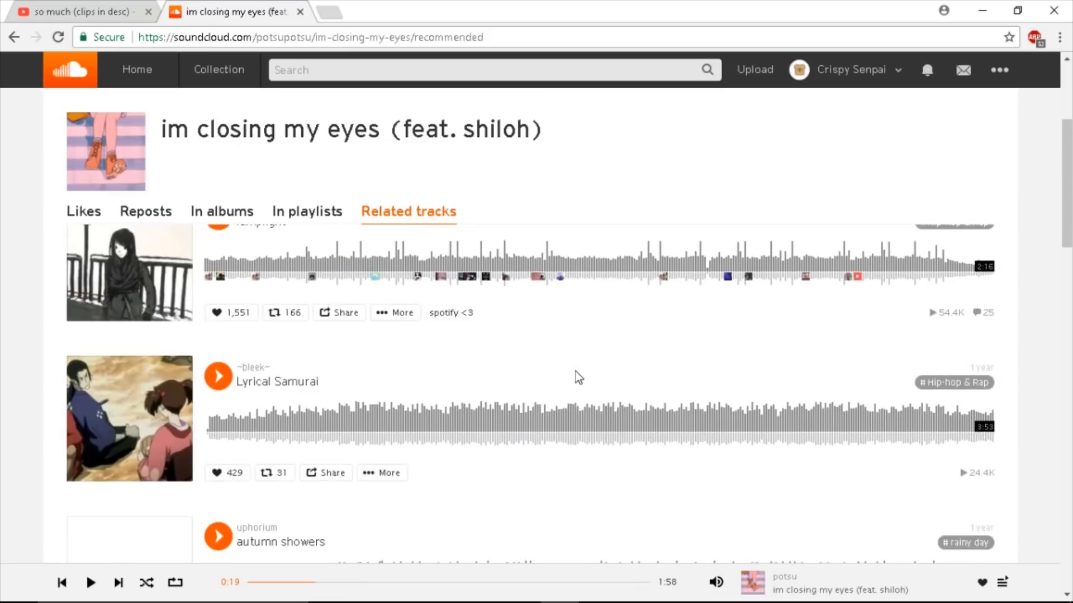
scroll(576, 371, "up", 4)
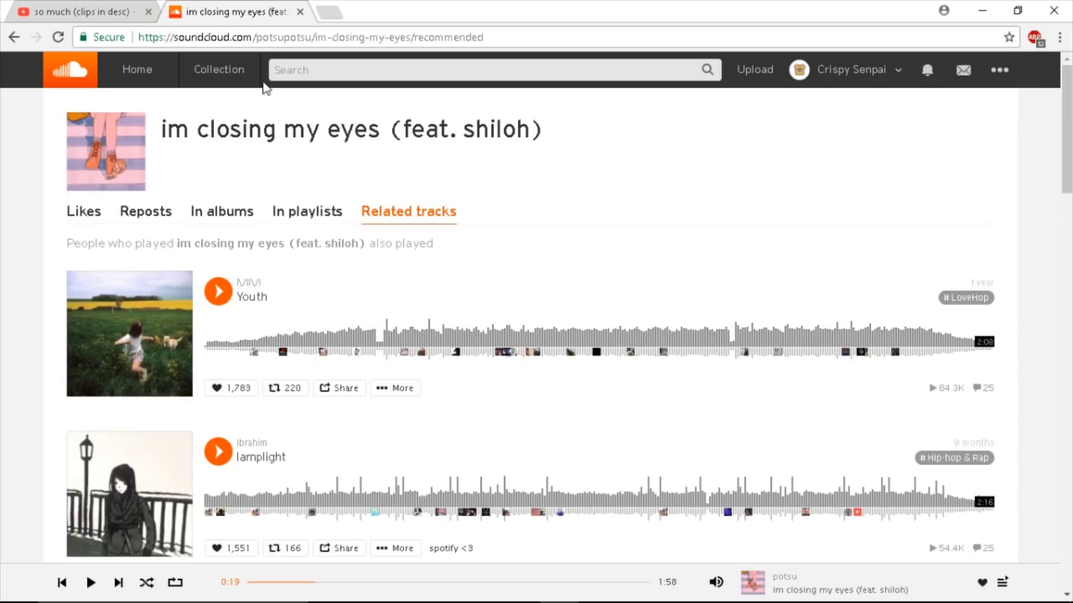
Step: Return to the "im closing my eyes (feat. shiloh)" track page, play short parts of the song and pause it
left_click(14, 36)
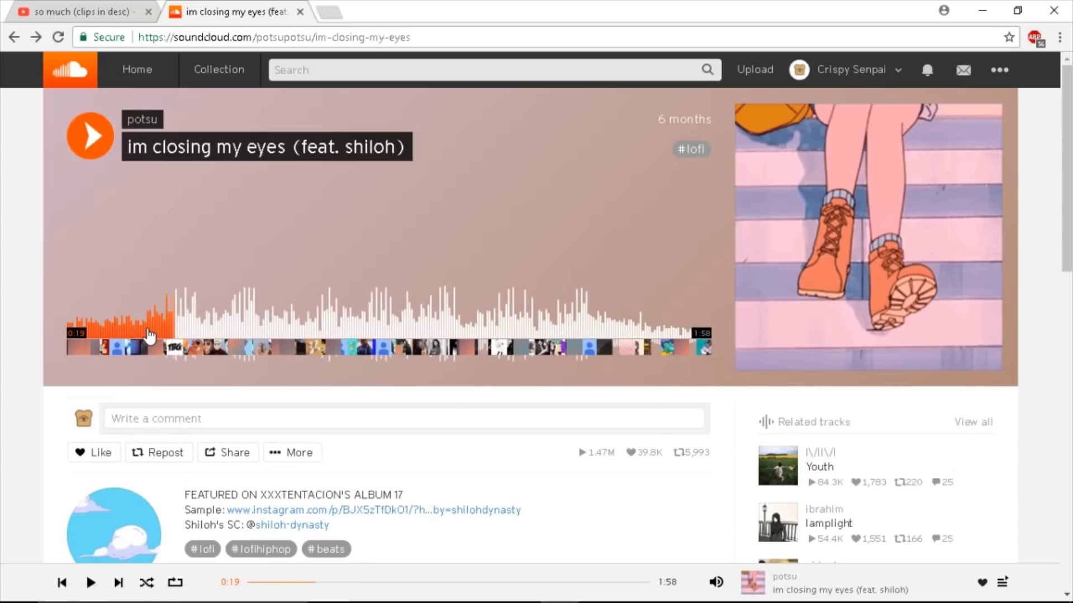
left_click(89, 136)
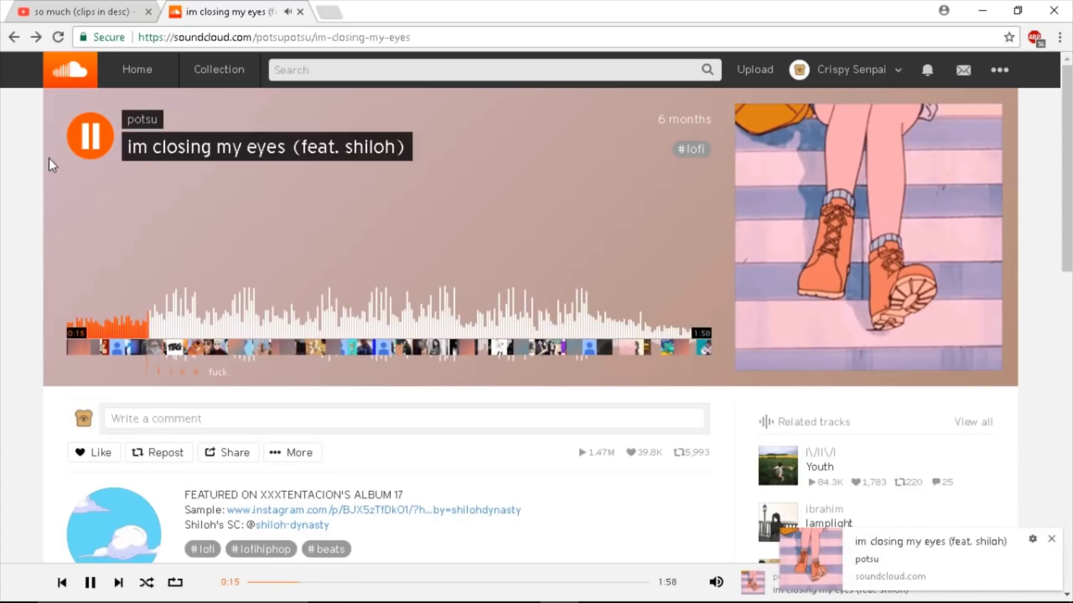
left_click(89, 141)
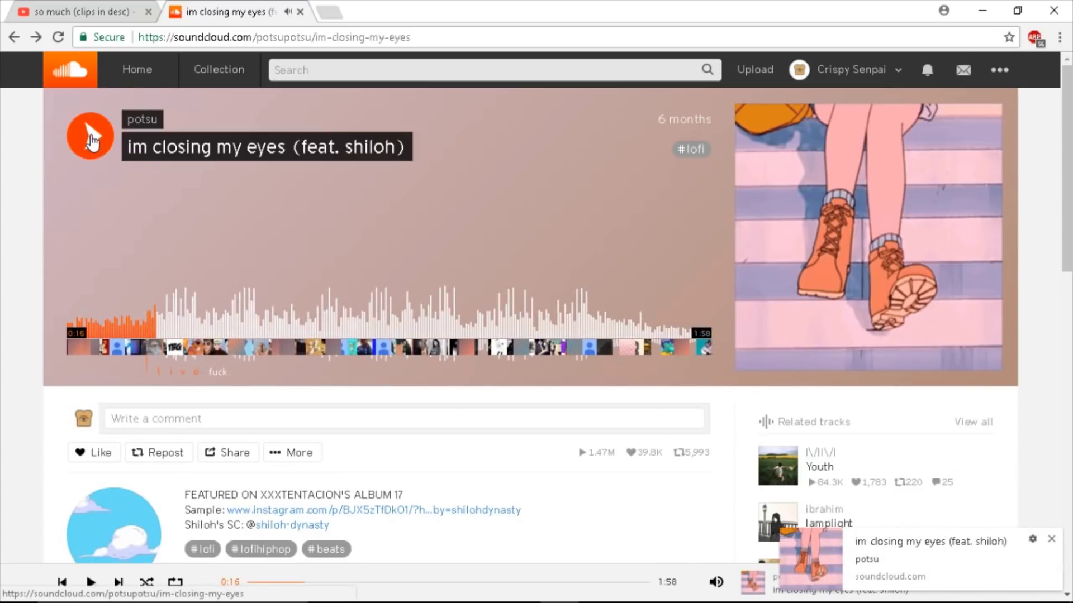
left_click(119, 334)
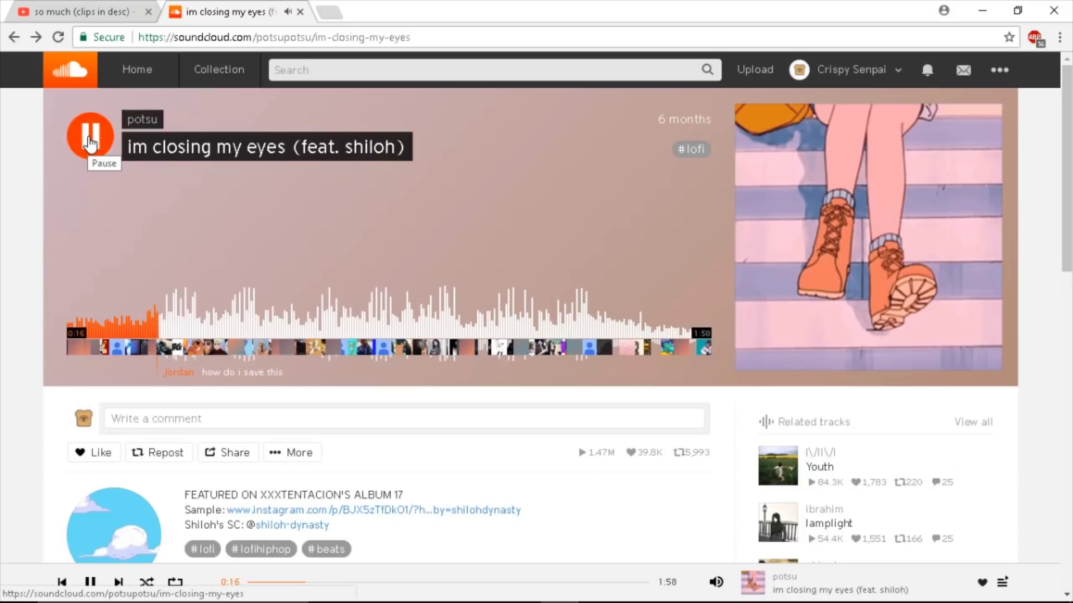
left_click(90, 144)
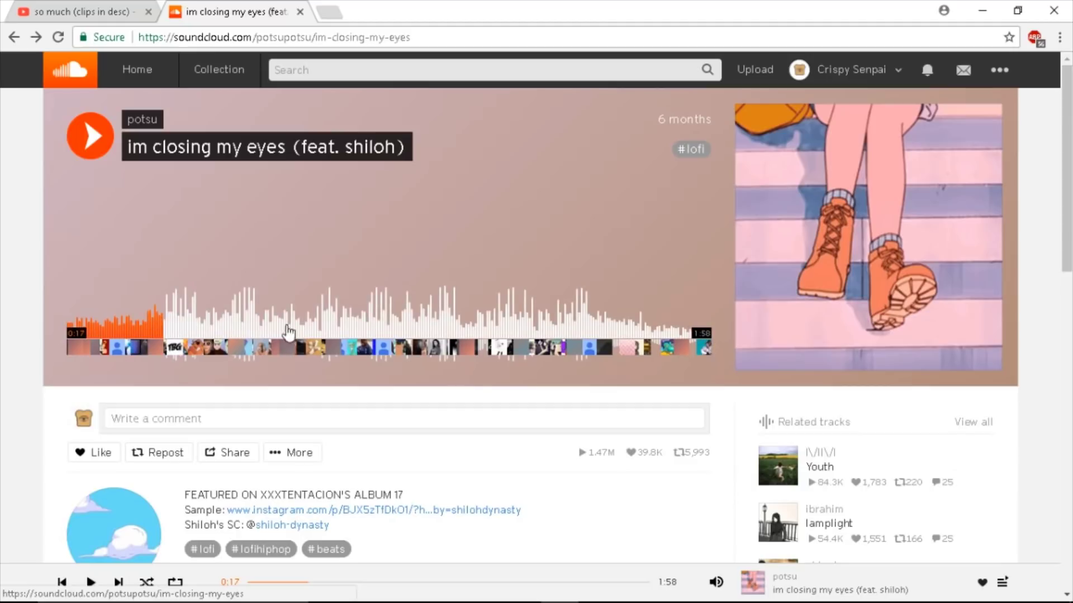
Step: Minimize the browser and launch Adobe After Effects from the desktop
left_click(984, 12)
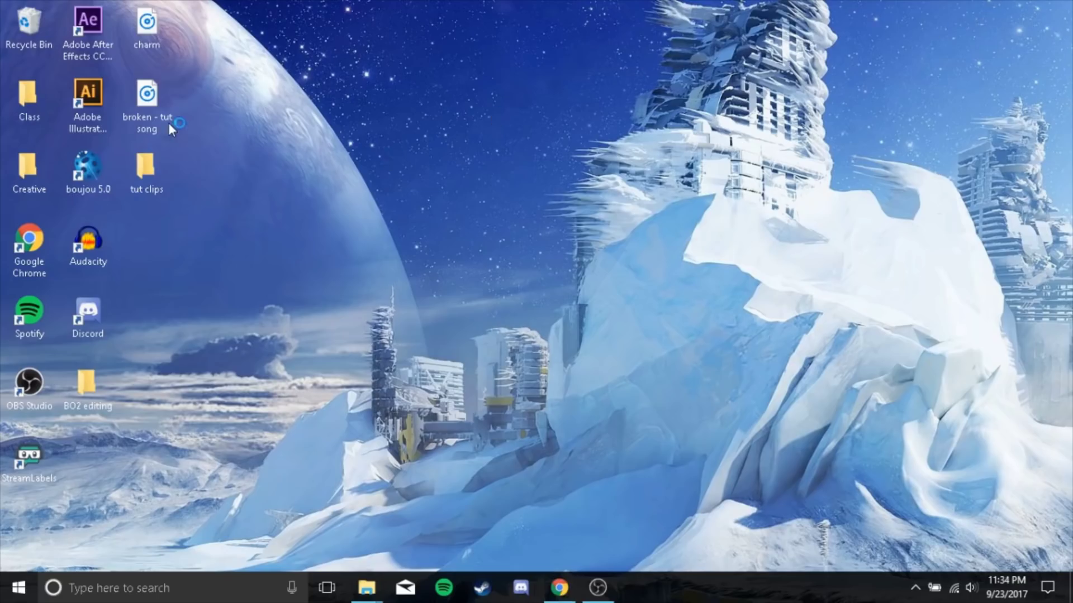
double_click(113, 40)
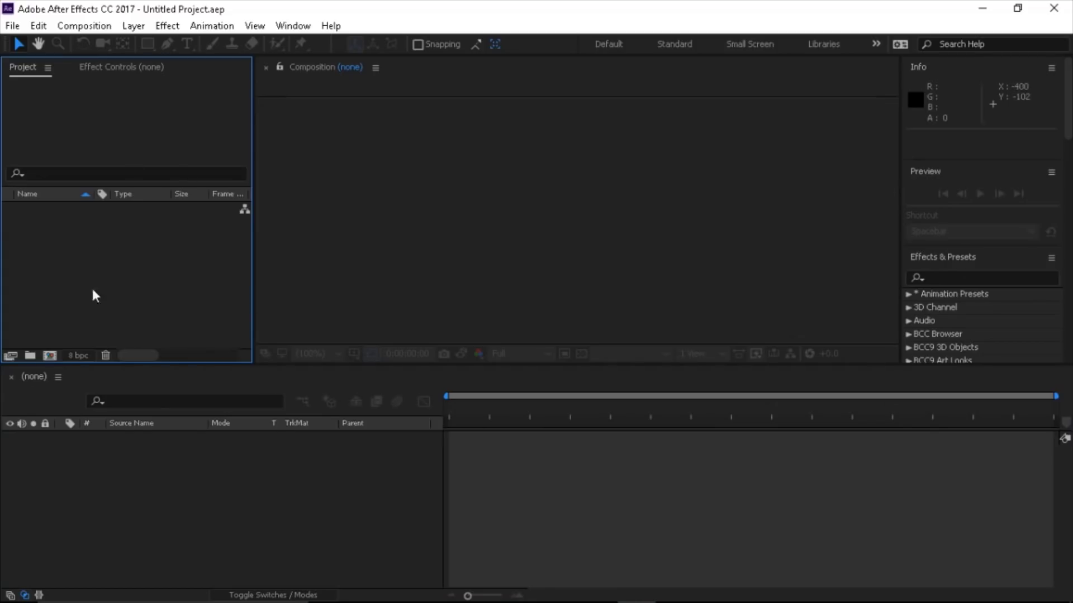
Step: Switch the workspace to All Panels and back to Effects
left_click(291, 28)
mouse_move(481, 39)
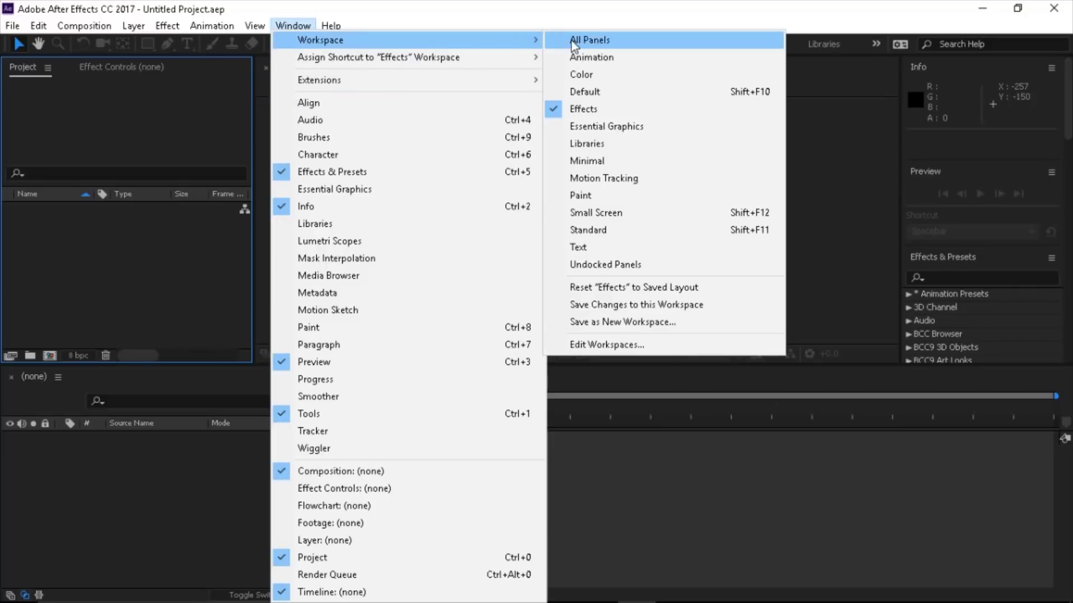
left_click(583, 57)
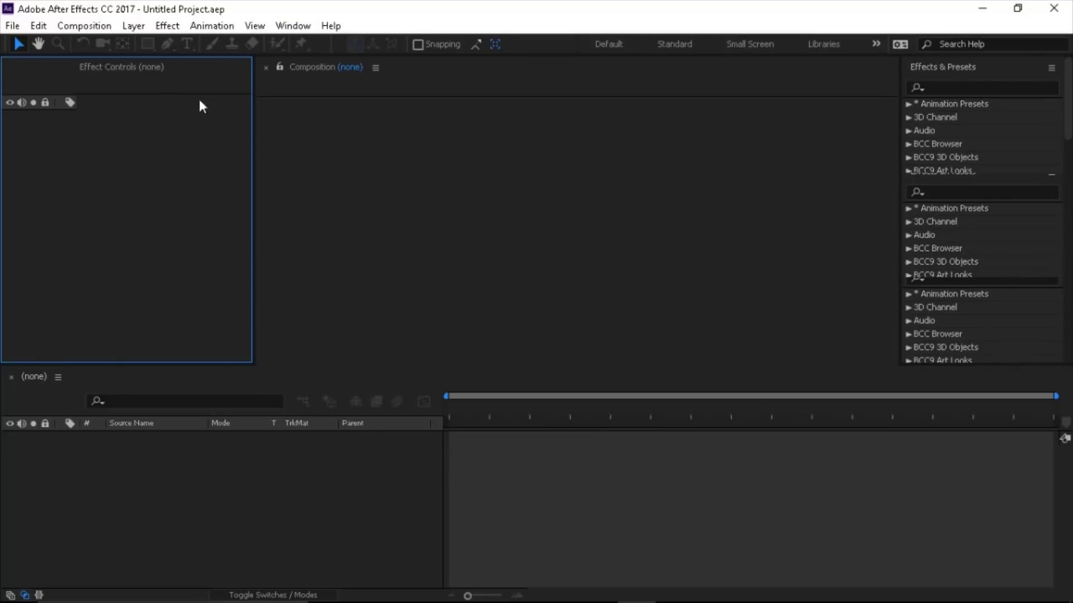
left_click(302, 31)
mouse_move(550, 38)
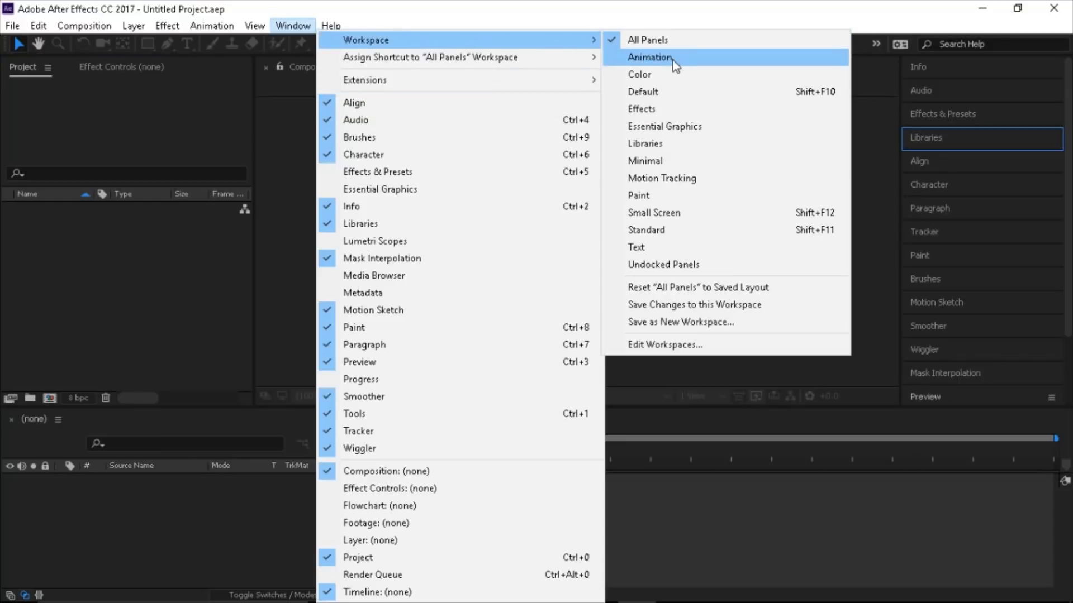
left_click(679, 111)
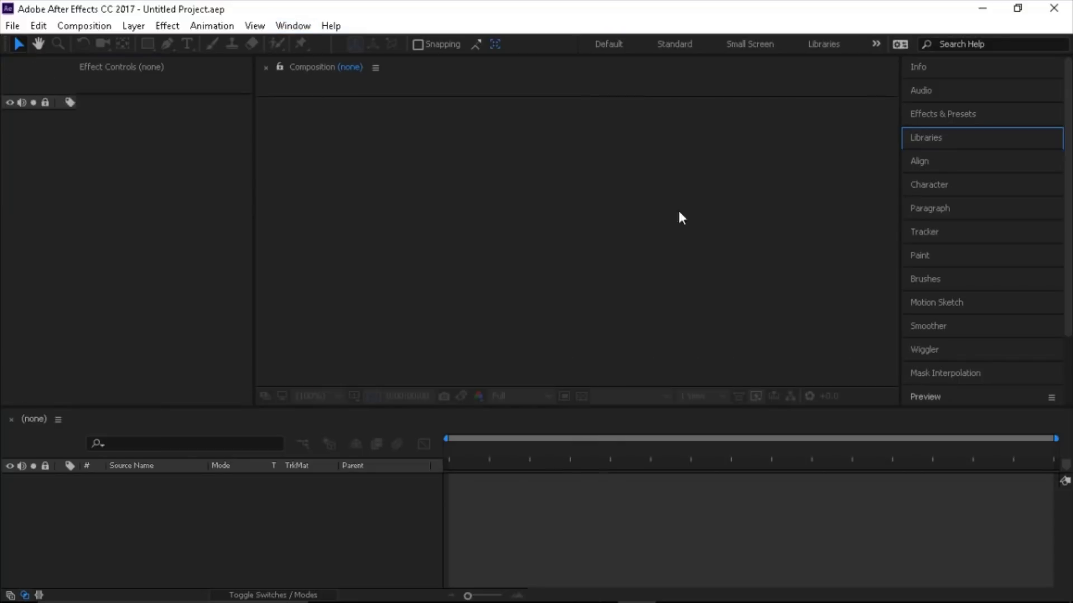
Step: Try to add footage from the wheezing clips folder to the project and look at the file import options
left_click_drag(720, 192, 137, 269)
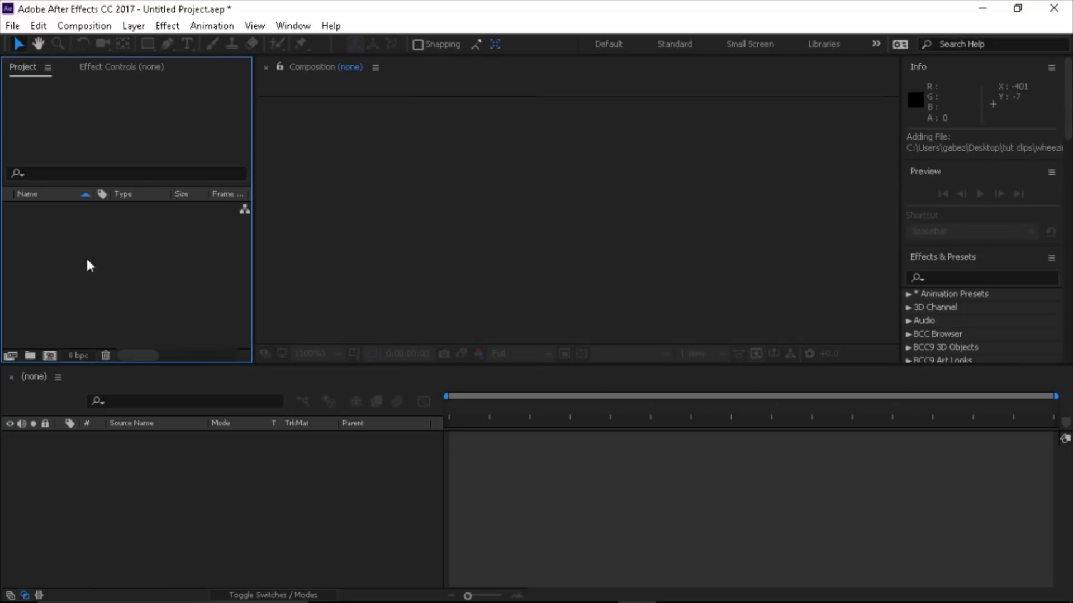
left_click(13, 25)
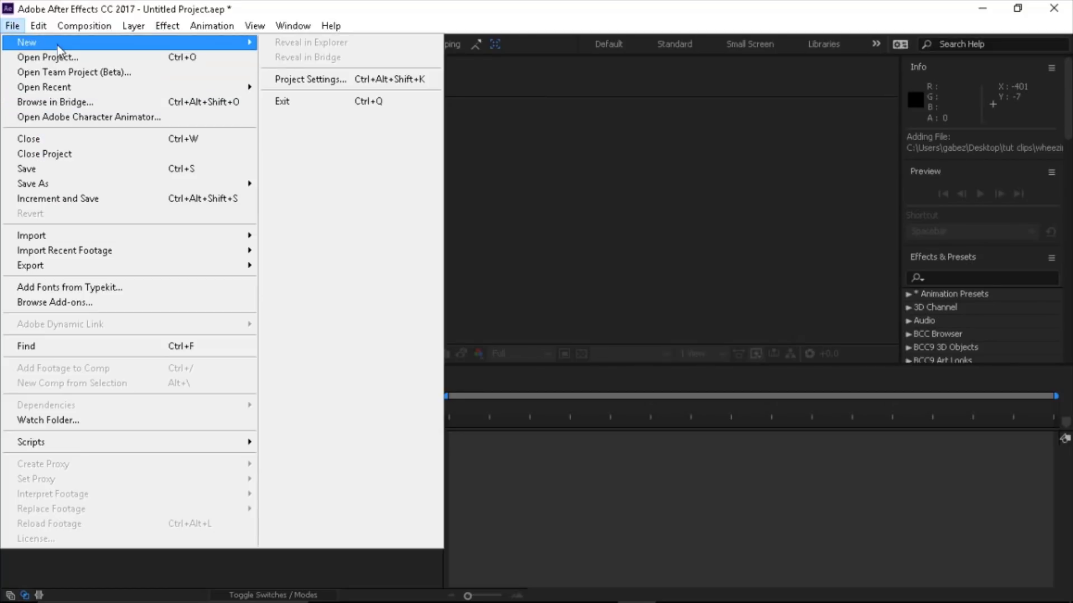
mouse_move(203, 239)
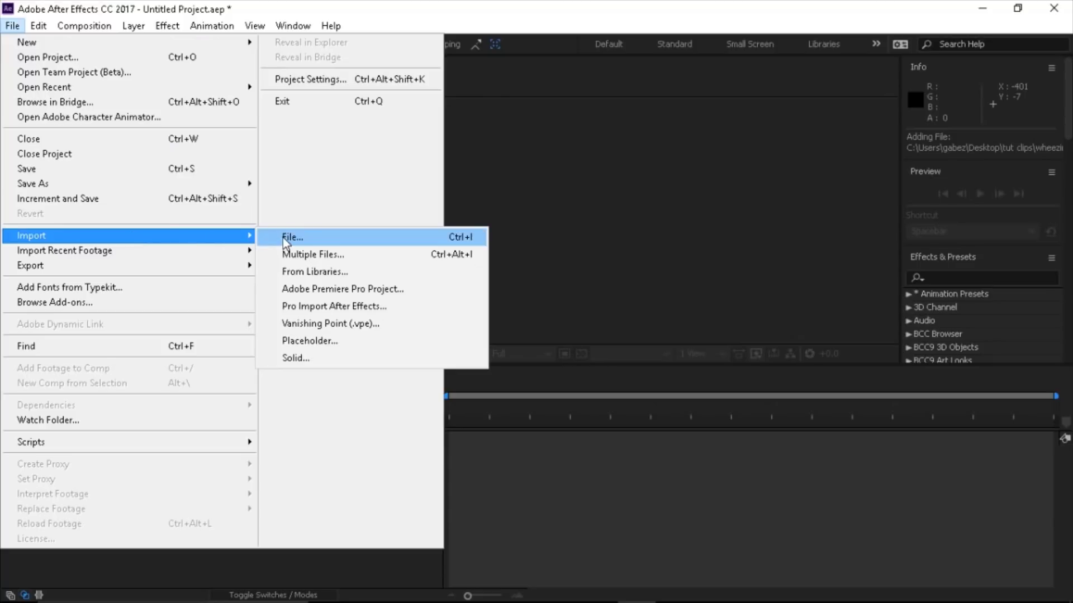
left_click(550, 194)
left_click(123, 267)
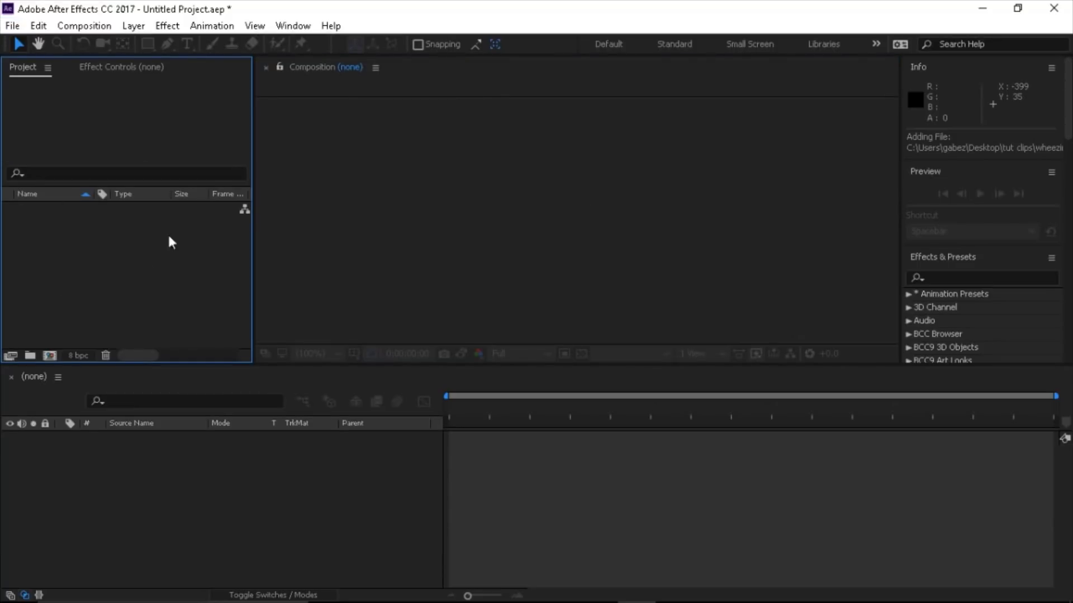
Step: Import the "compressed" folder from the desktop's tut clips folder into the project
right_click(130, 254)
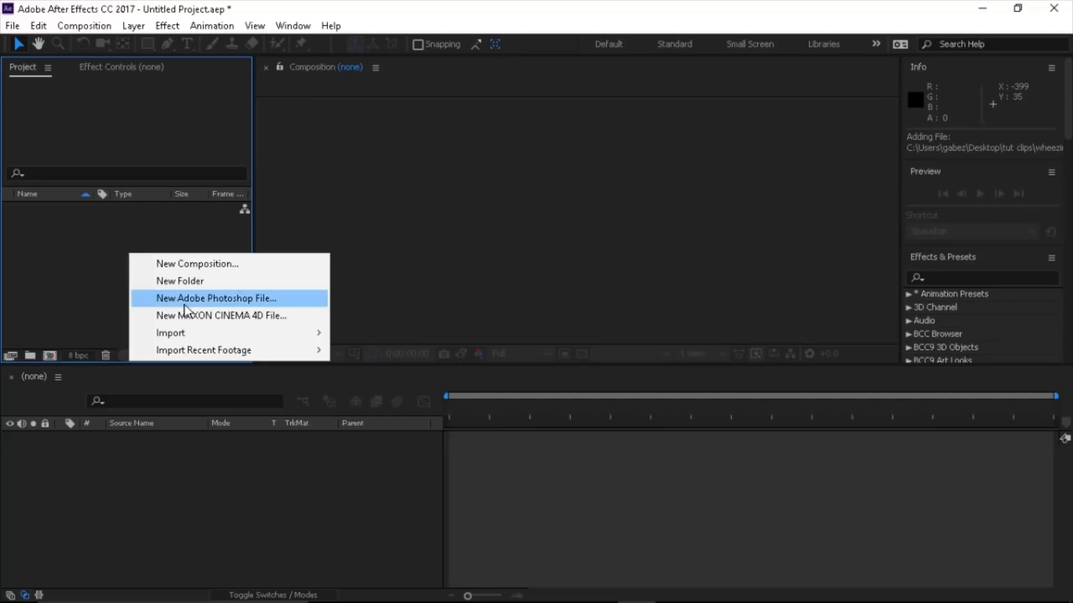
mouse_move(283, 334)
left_click(360, 333)
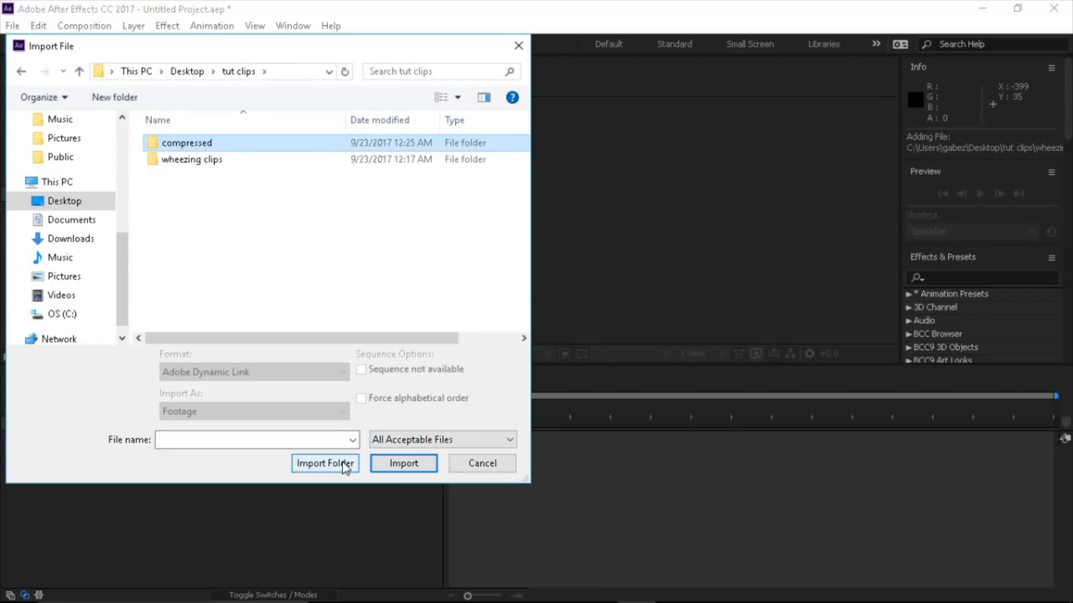
left_click(324, 463)
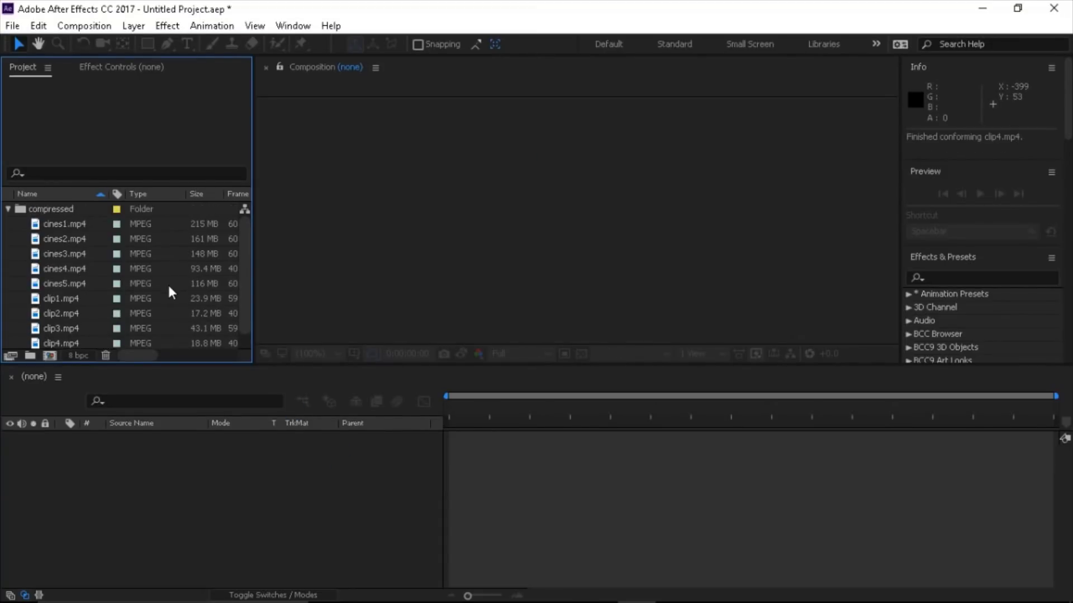
Step: Import the audio file "broken - tut song" from the Desktop into the project and clear the selection
key("ctrl+i")
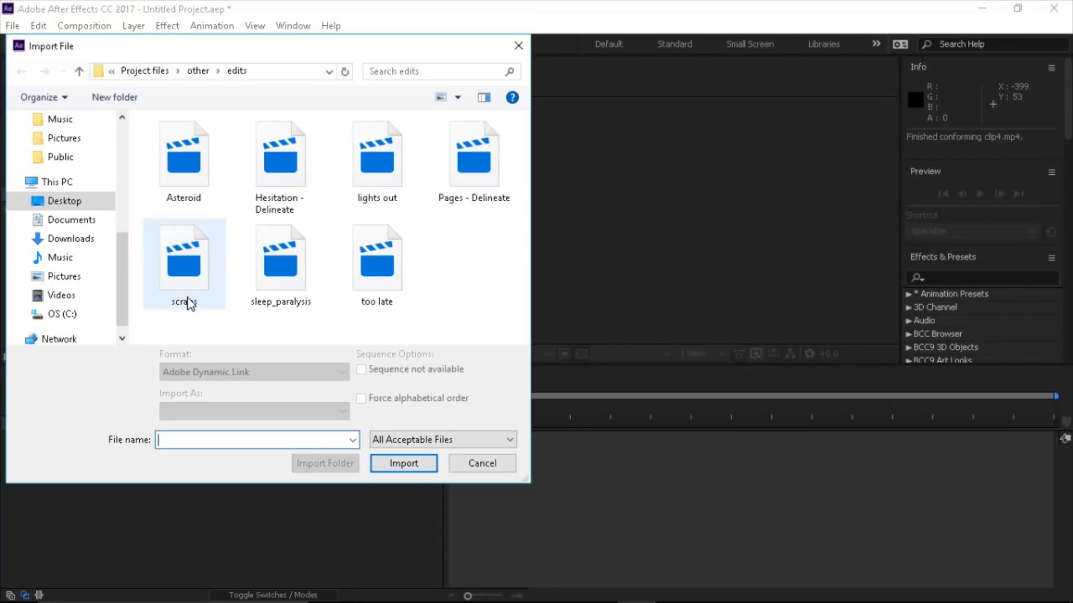
left_click(79, 204)
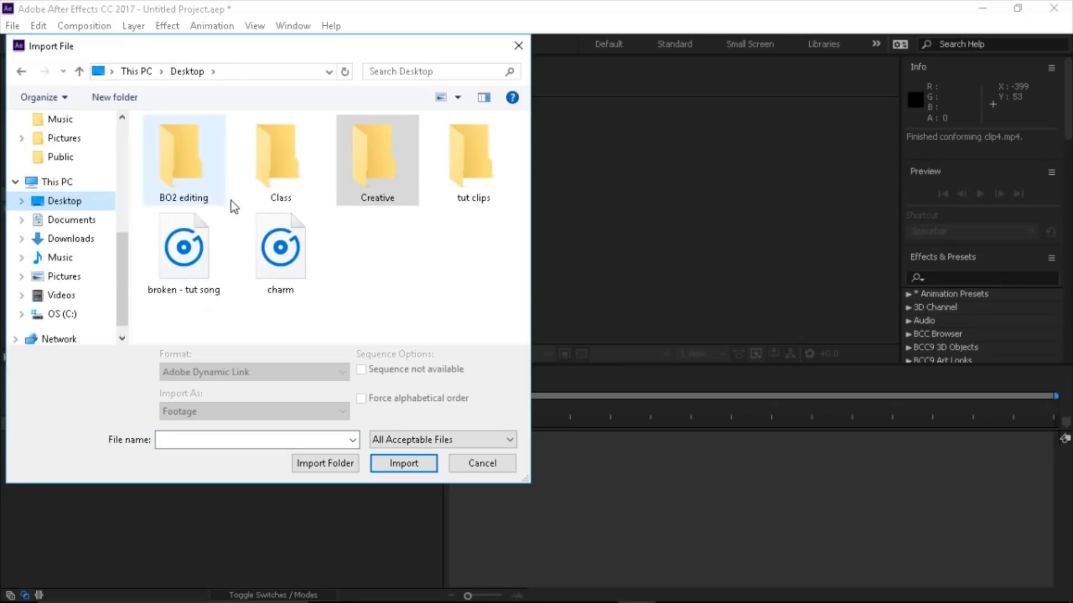
left_click(190, 260)
left_click(406, 467)
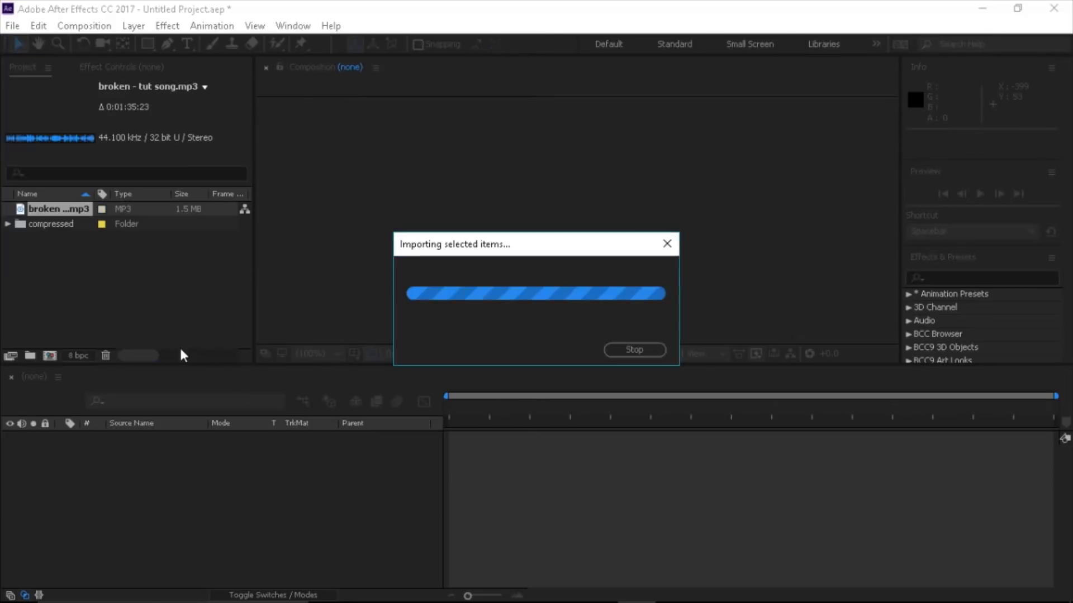
left_click(143, 304)
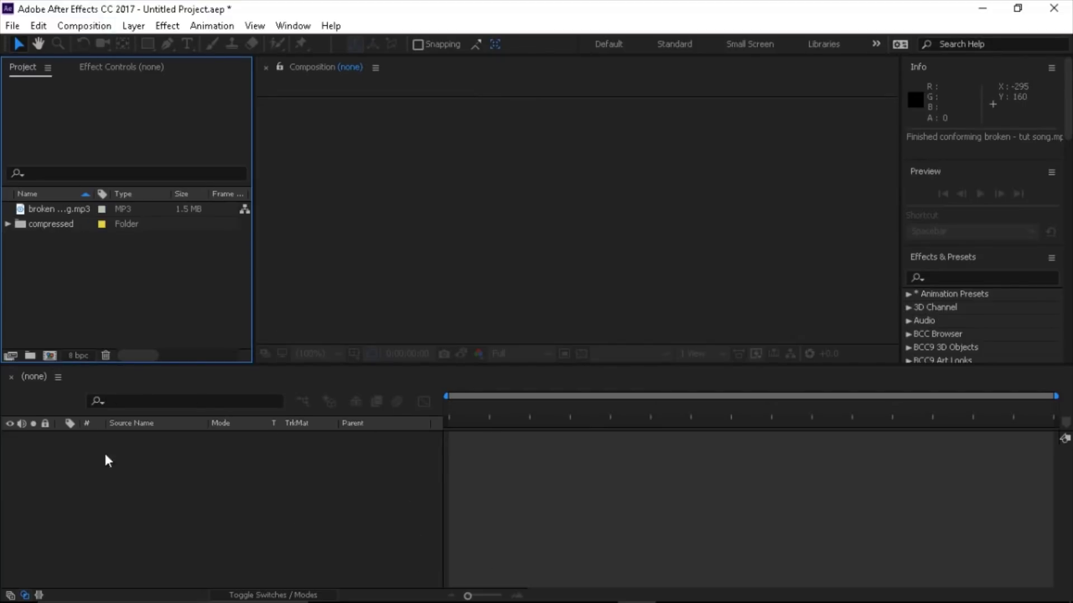
Step: Start a new composition and name it "Main Comp"
left_click(91, 26)
left_click(111, 43)
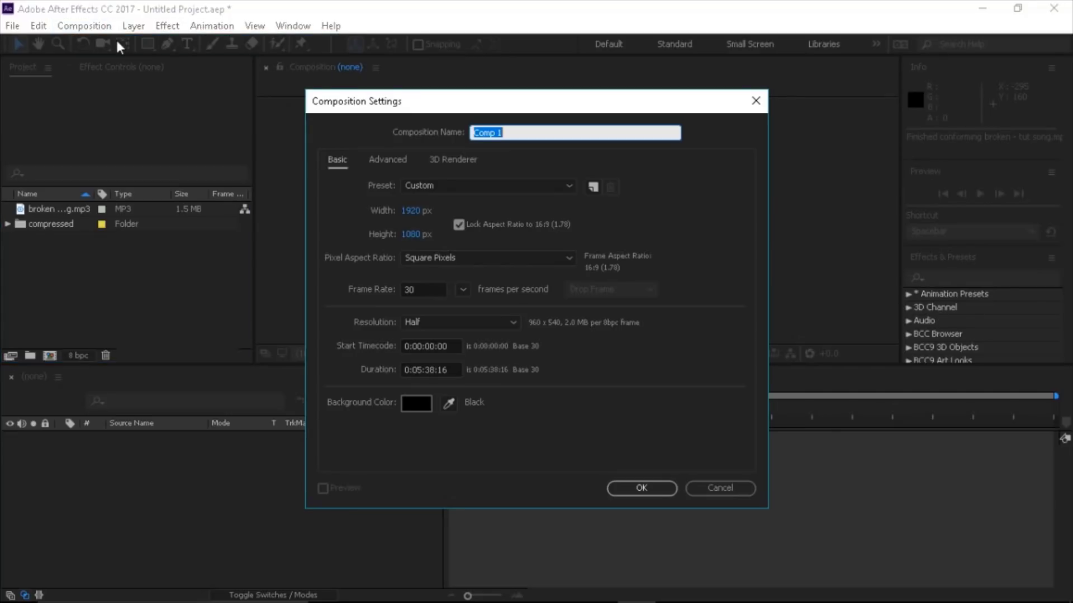
type("Main Comp")
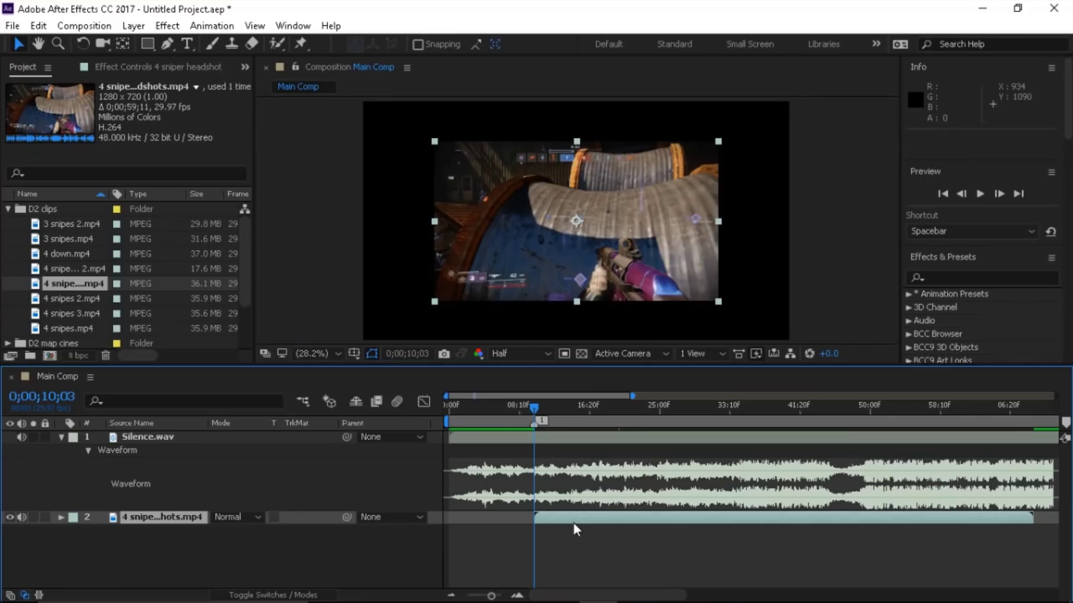
Step: Scale the 4 sniper headshots layer to 125% and increase it to 150%
left_click(235, 530)
type("125")
key("Return")
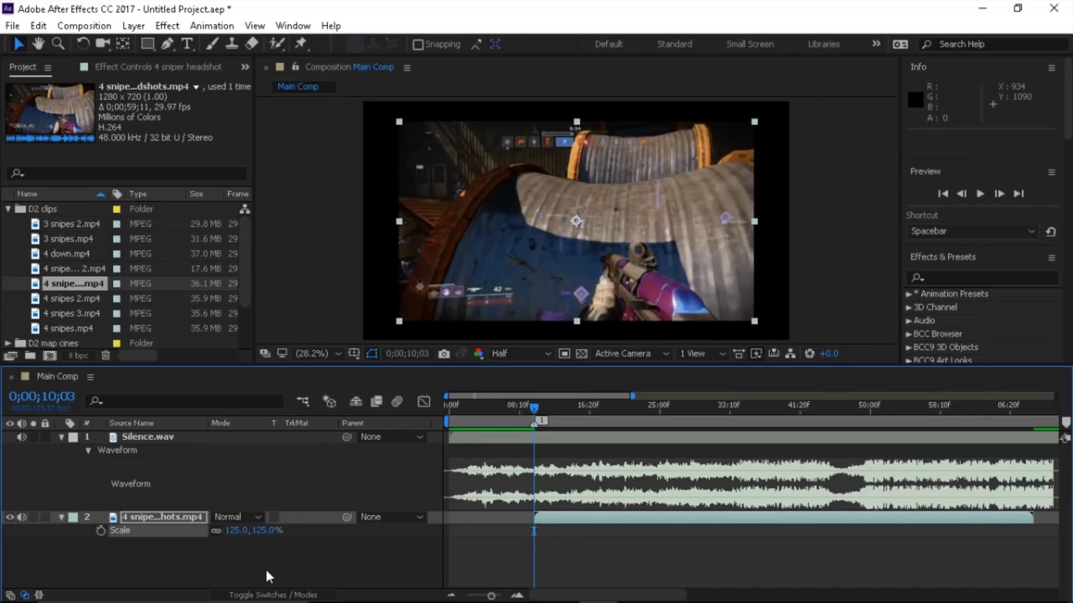
left_click(235, 530)
type("150")
key("Return")
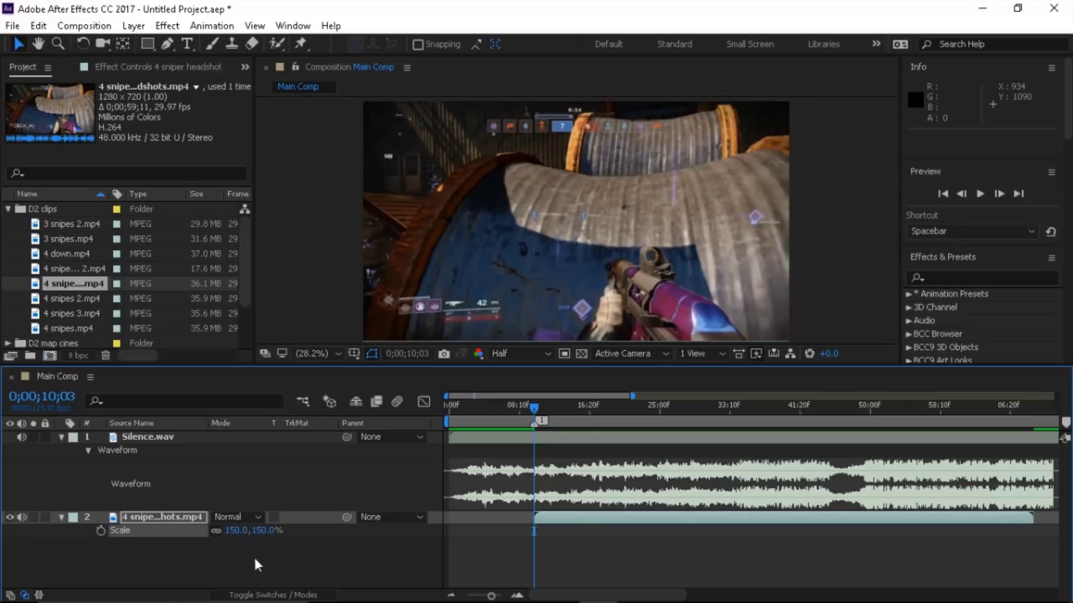
left_click(251, 559)
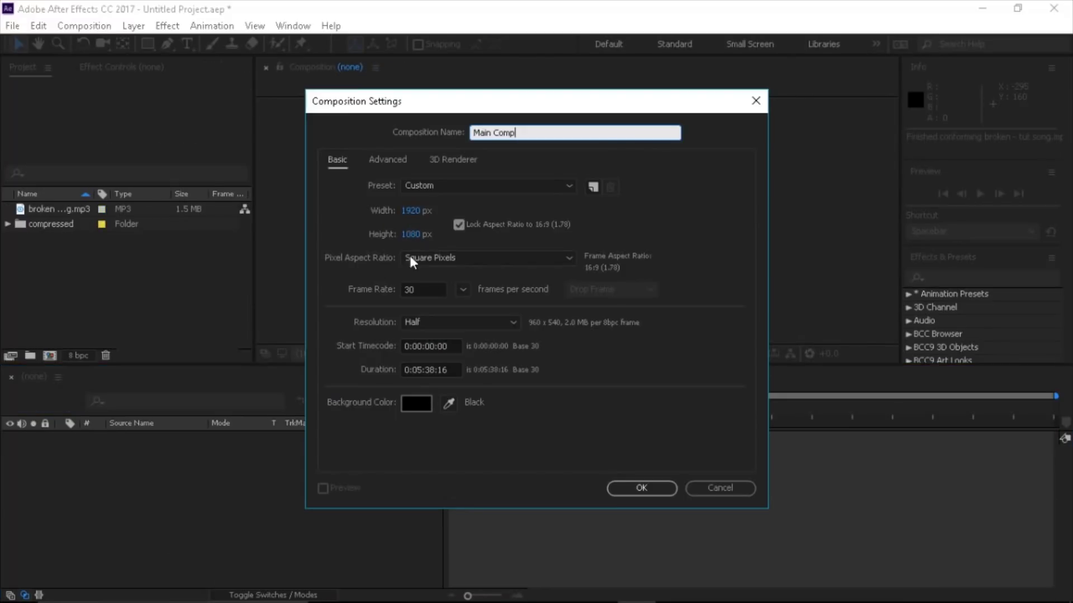
Step: Set the frame rate of Main Comp to 30 frames per second
left_click(416, 289)
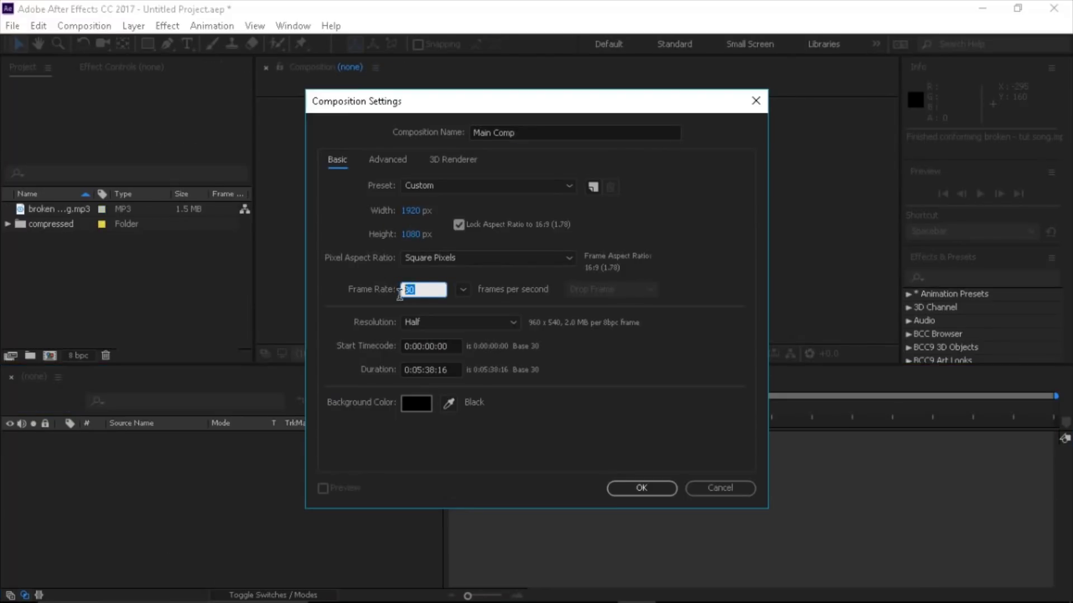
type("30")
left_click(375, 270)
left_click(420, 290)
left_click_drag(419, 290, 398, 298)
left_click(398, 286)
left_click(413, 290)
left_click(385, 283)
left_click(413, 291)
left_click(387, 273)
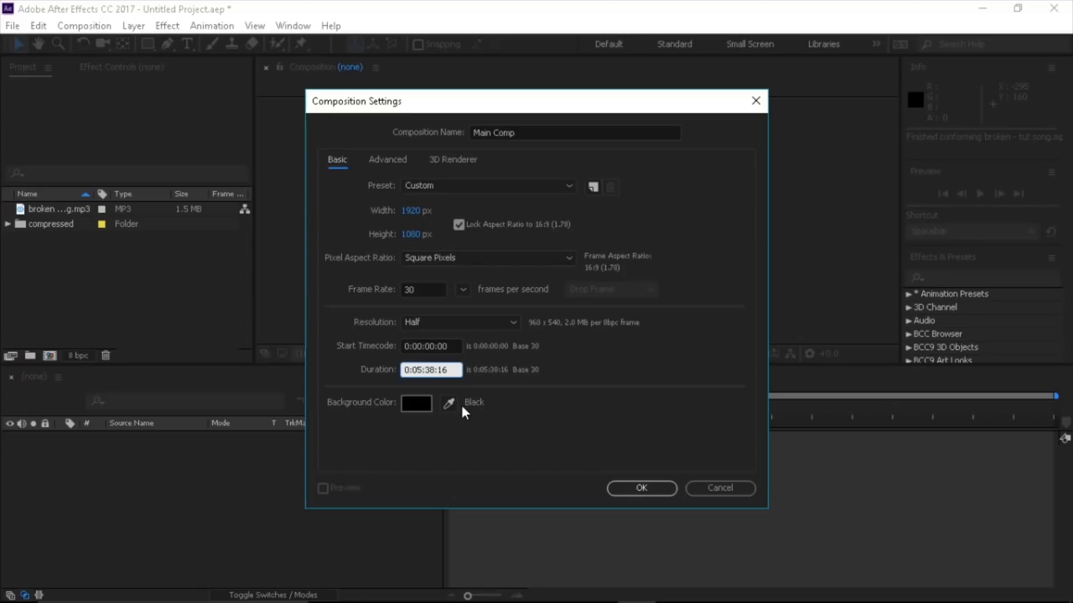
Step: Set the duration of Main Comp to 0:00:00:05 and create the composition
key("BackSpace")
type("0")
left_click_drag(427, 370, 439, 369)
type("00")
key("BackSpace")
key("BackSpace")
type("05")
left_click(641, 488)
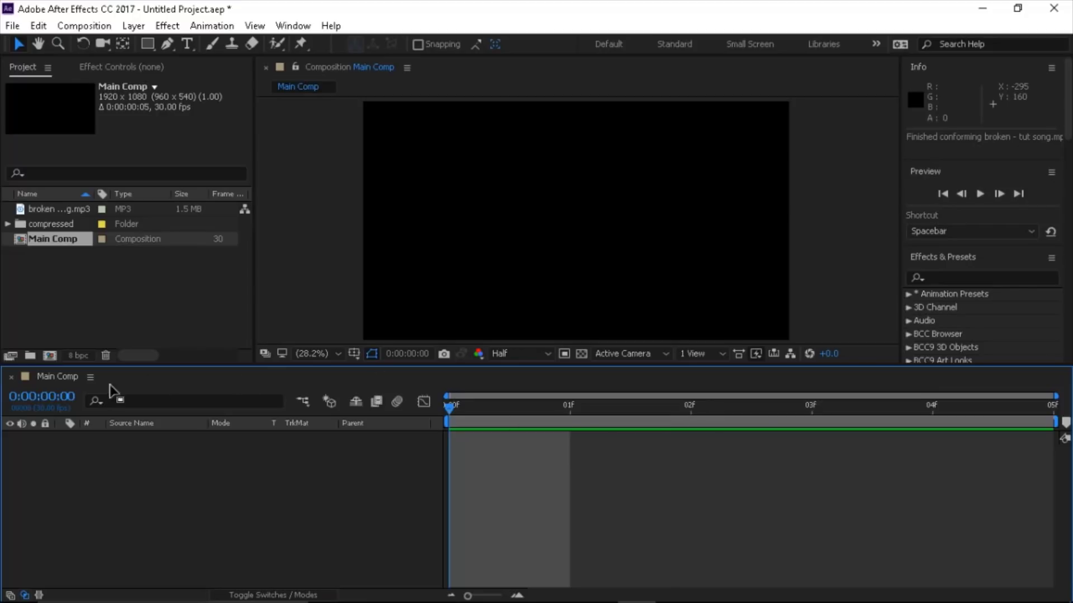
Step: Change the duration of Main Comp to 0:04:00:00 in its composition settings
left_click(89, 26)
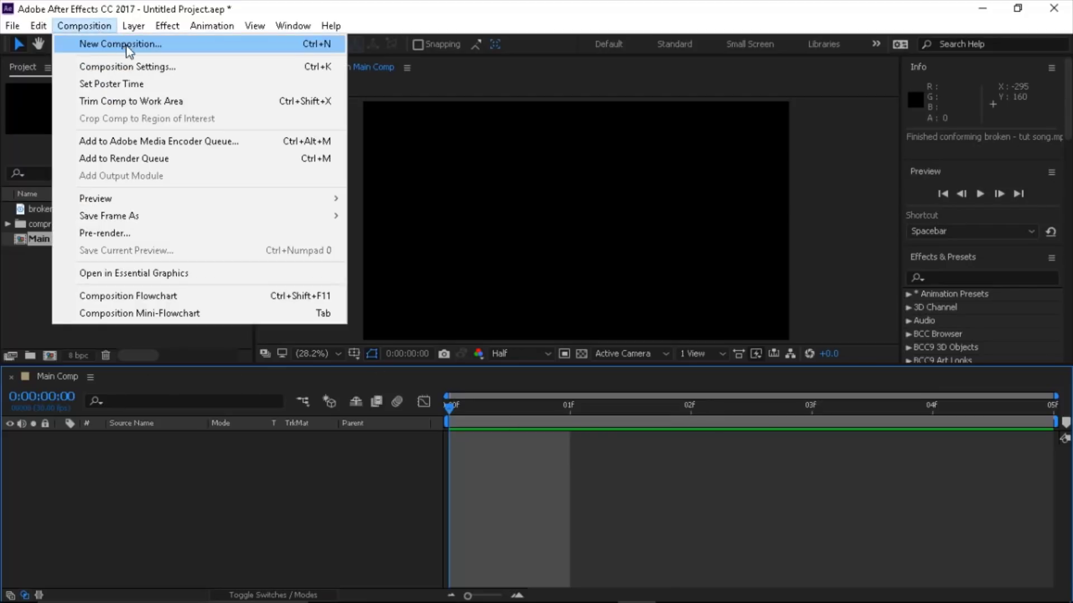
left_click(146, 67)
left_click(443, 370)
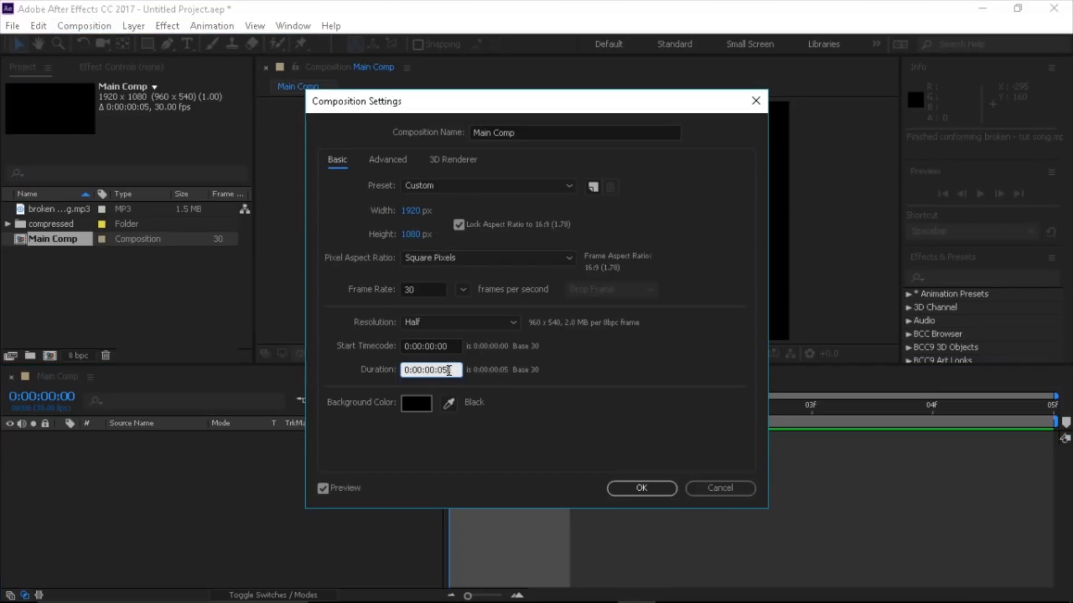
type("40000")
key("Return")
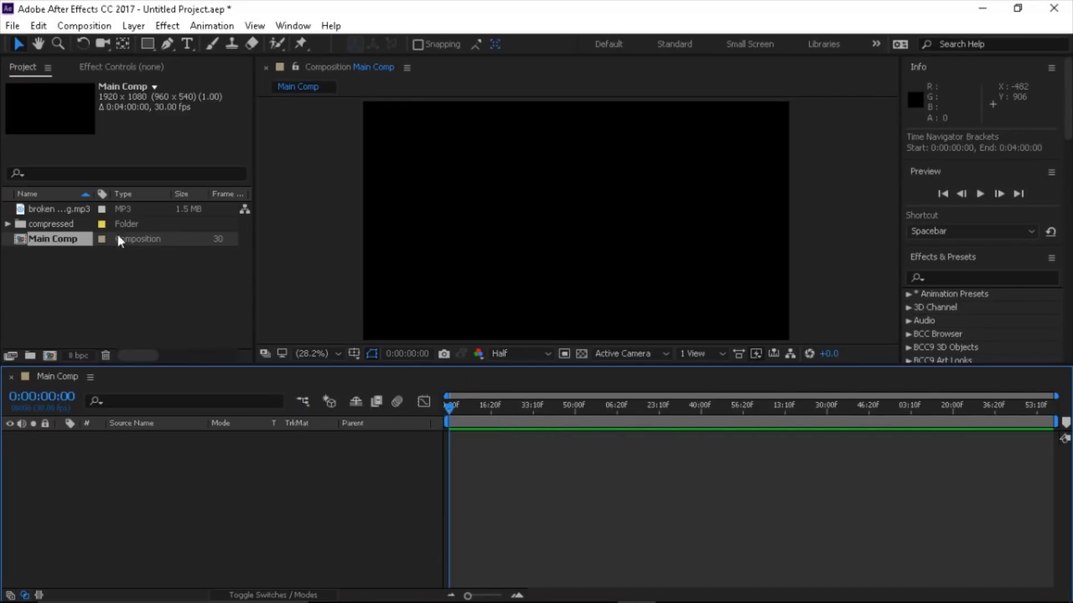
Step: Add the broken - tut song.mp3 audio to Main Comp as a layer and reveal its waveform
left_click_drag(61, 209, 167, 468)
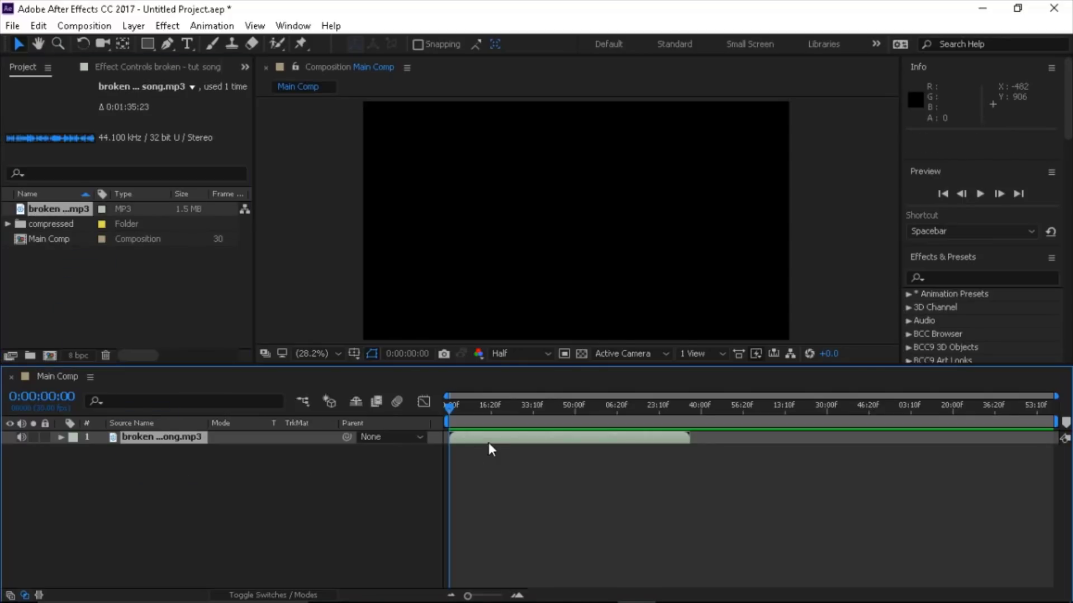
key("l")
key("l")
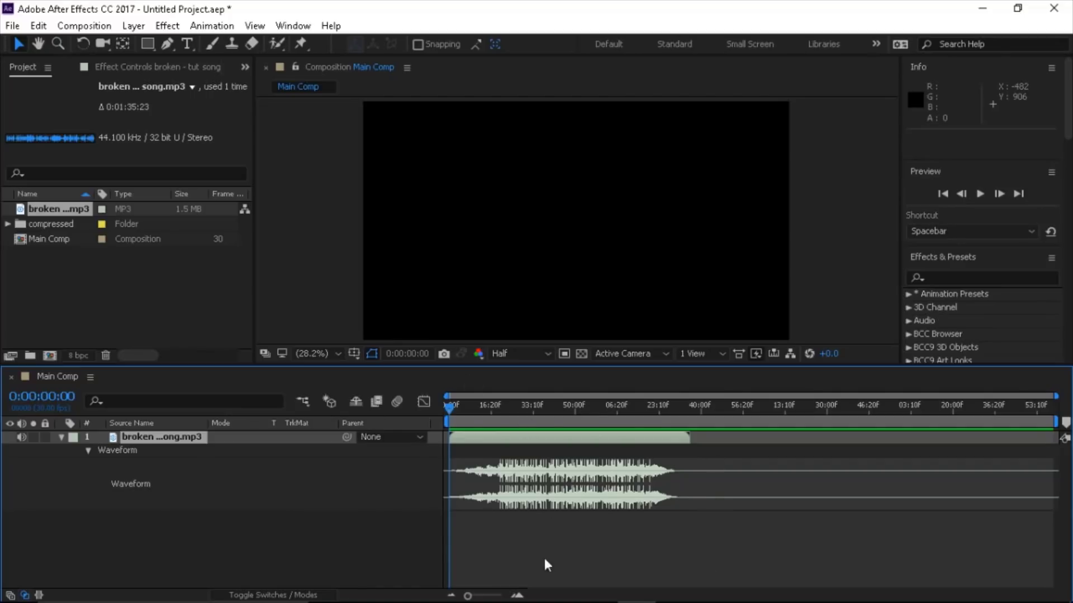
Step: Turn off Rectified Audio Waveforms for the Main Comp timeline
left_click(223, 492)
left_click(90, 377)
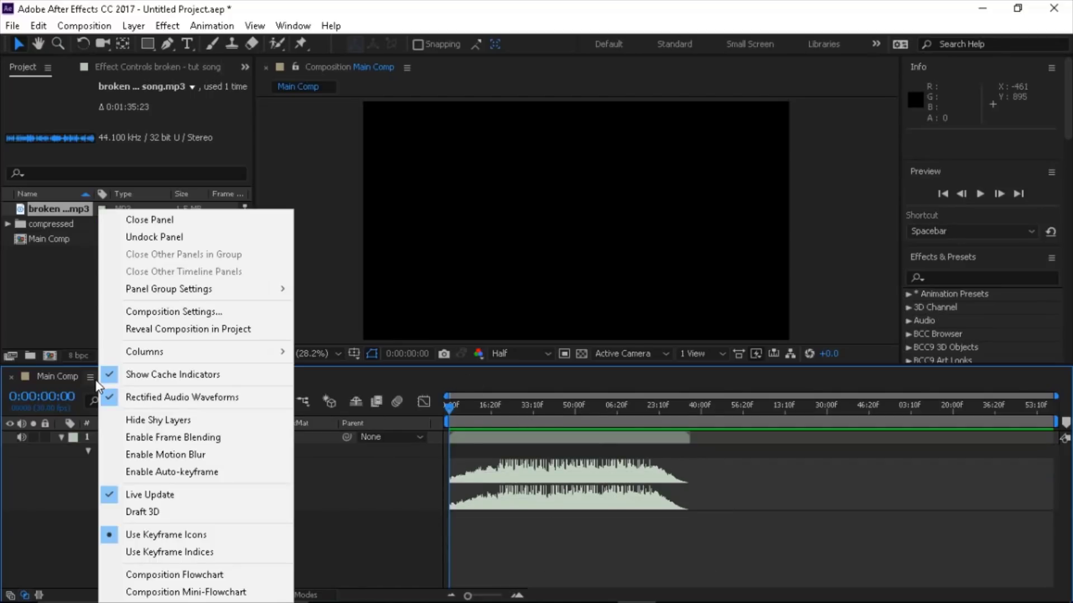
left_click(45, 507)
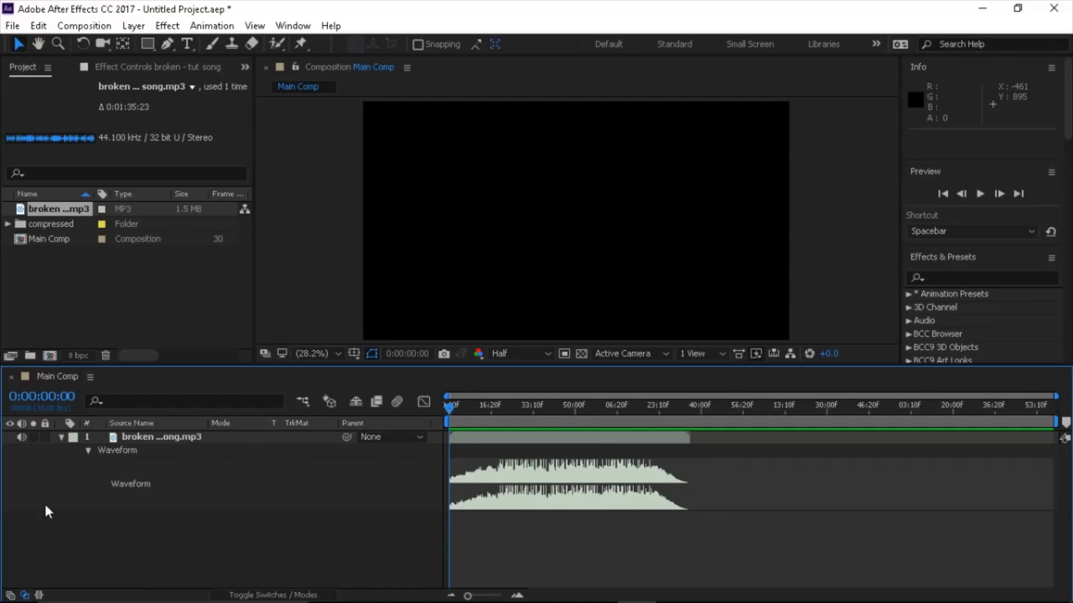
left_click(91, 377)
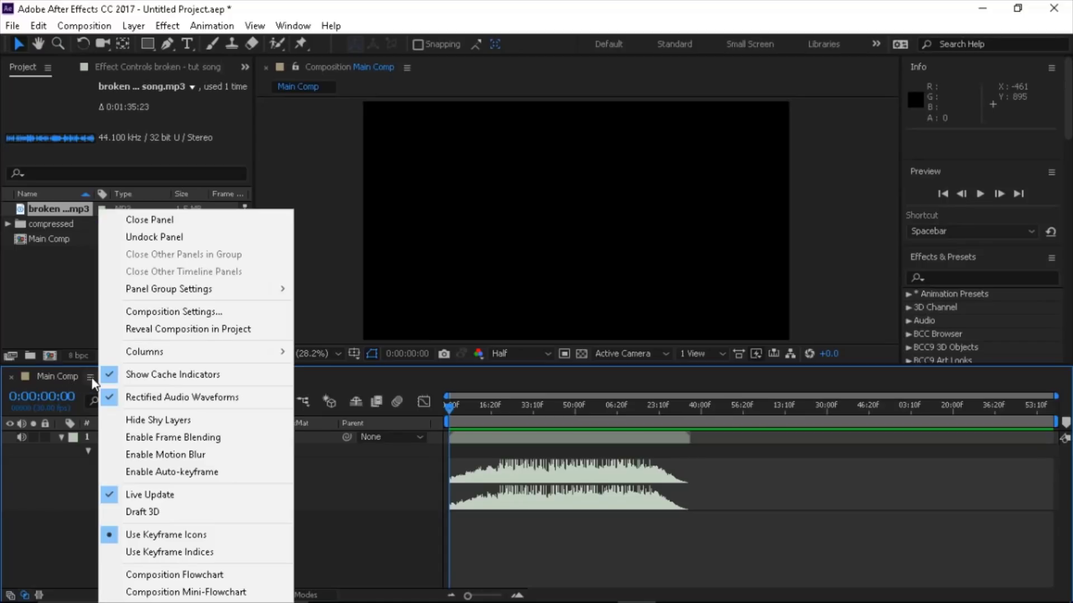
left_click(152, 397)
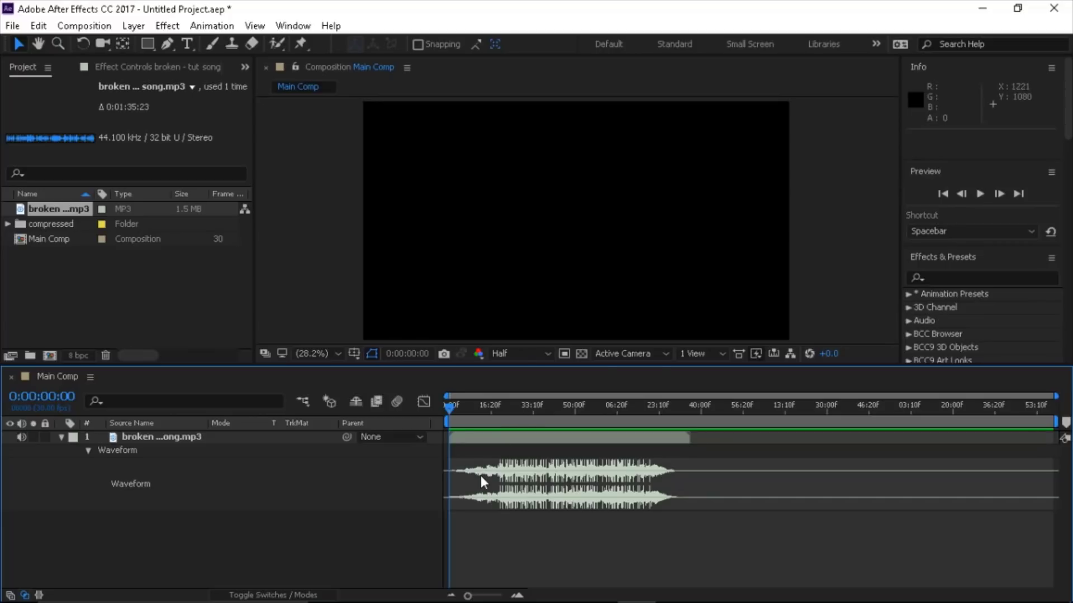
Step: Trim the start of the song layer at 0:00:13:13 and shift the trimmed layer to the beginning of Main Comp
left_click(980, 194)
left_click_drag(488, 406, 480, 407)
left_click(493, 440)
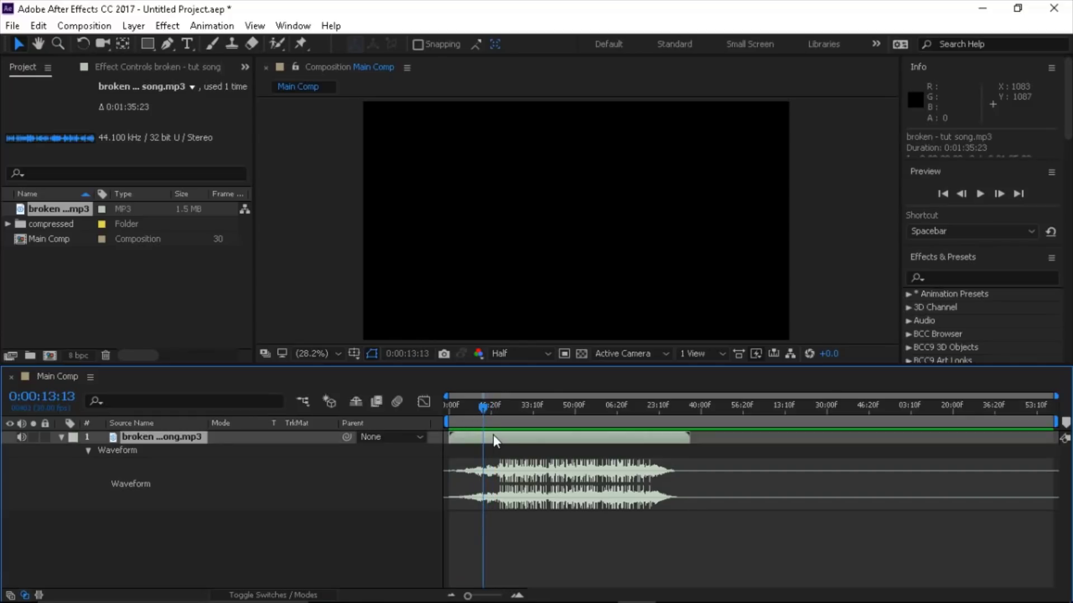
key("alt+bracketleft")
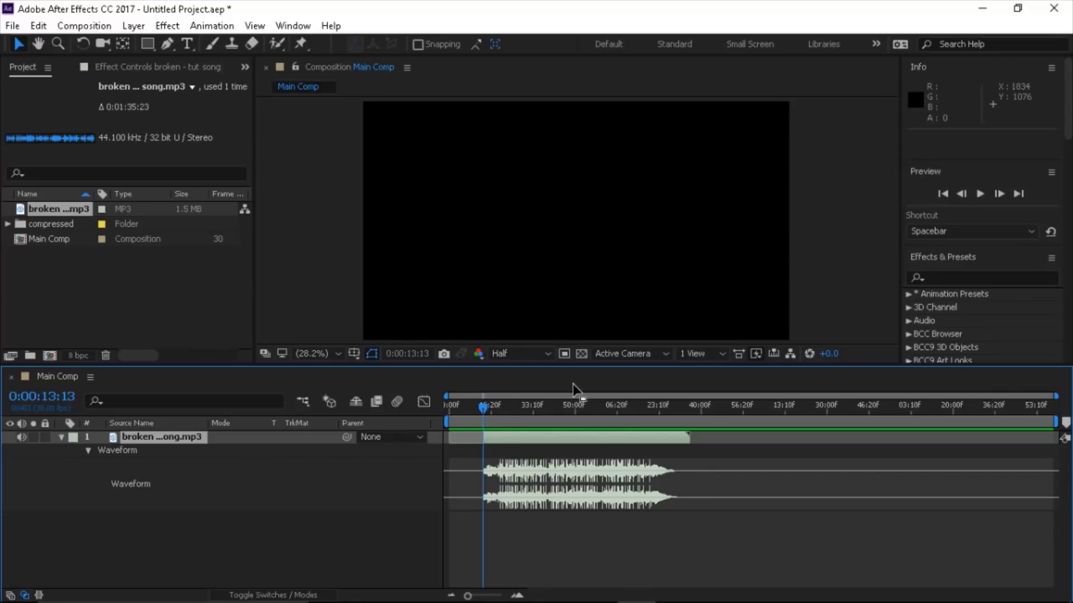
left_click_drag(510, 435, 485, 447)
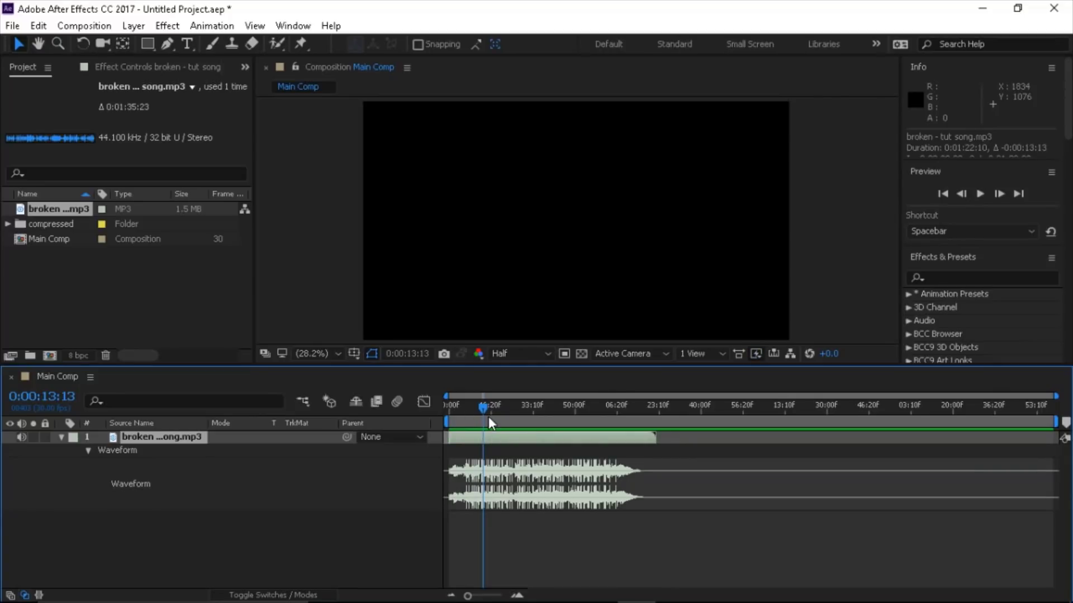
key("Home")
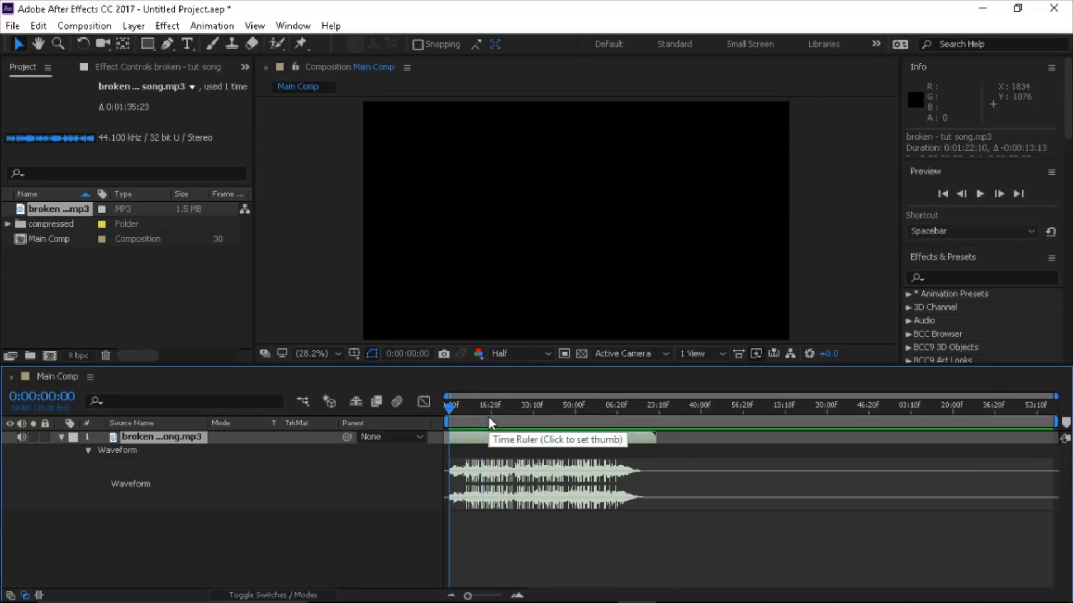
Step: Expand the song layer's full audio properties and set an Audio Levels keyframe at 0:00:00:00
left_click(61, 437)
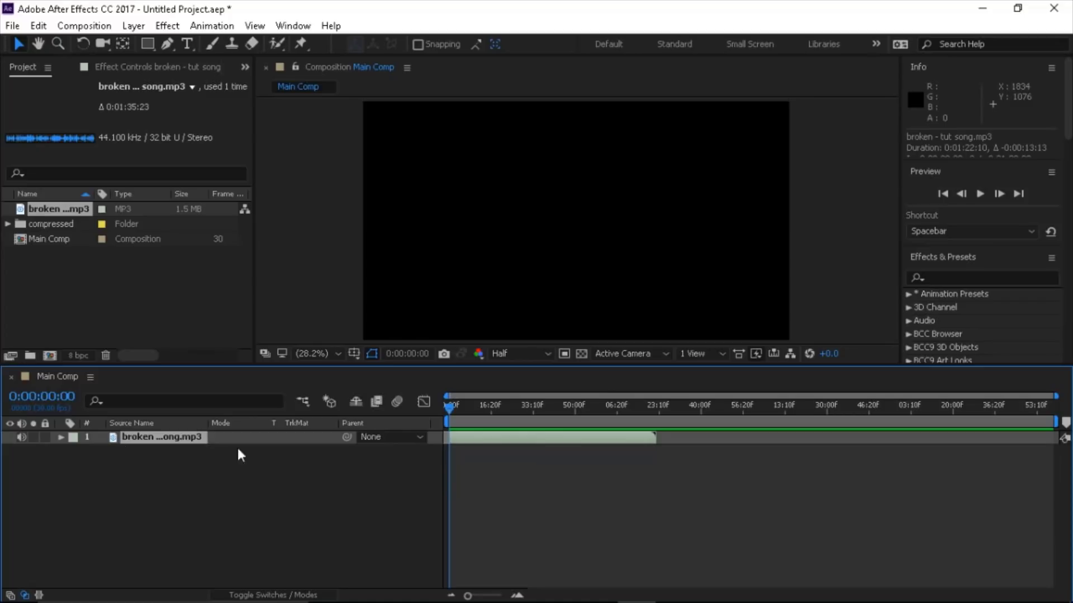
left_click(167, 457)
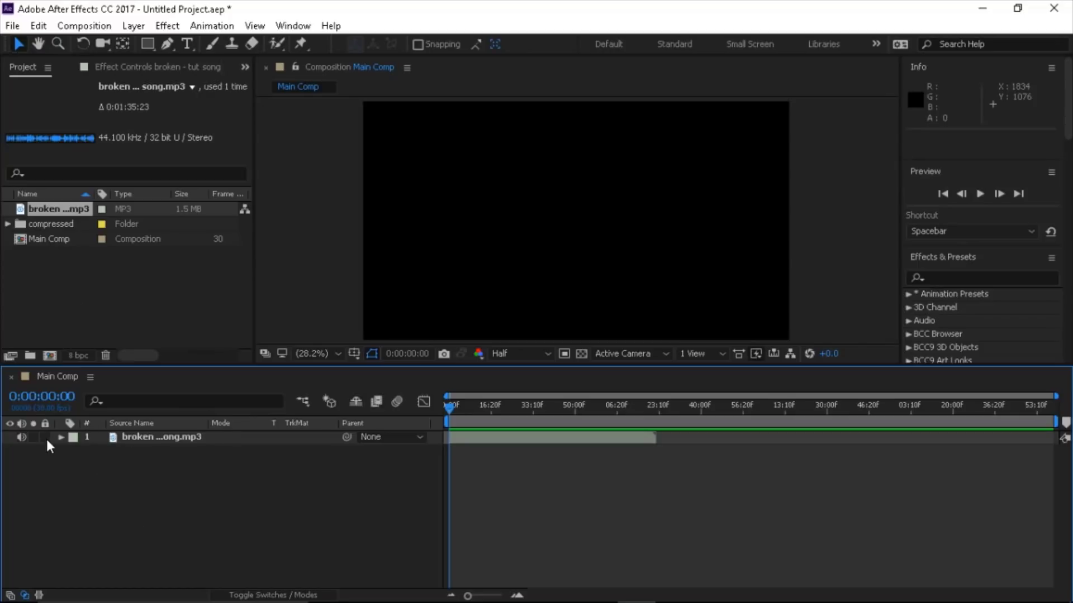
left_click(61, 437, "ctrl")
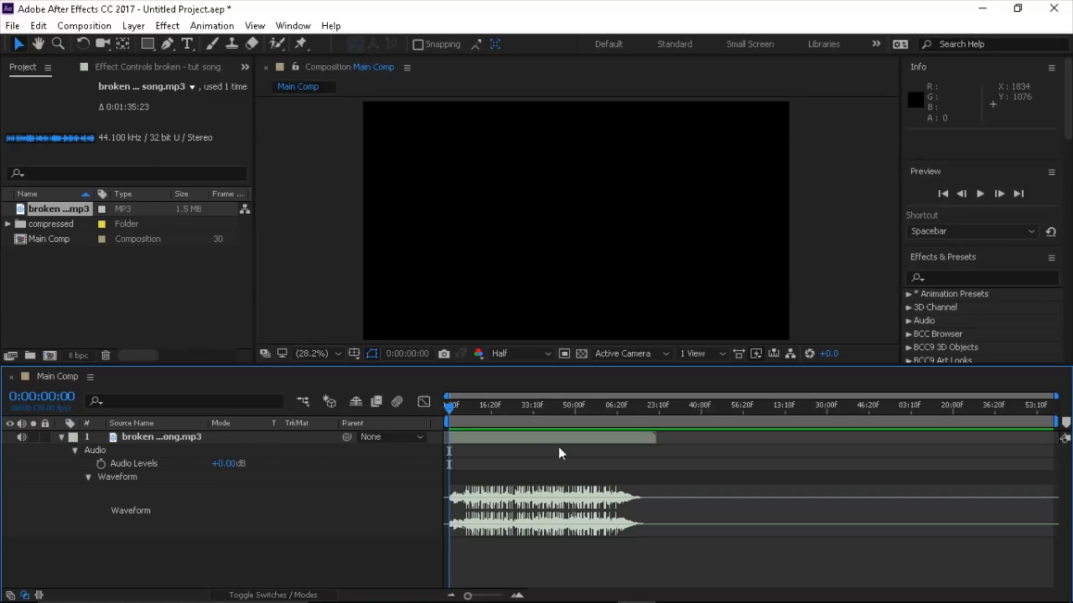
left_click(74, 450)
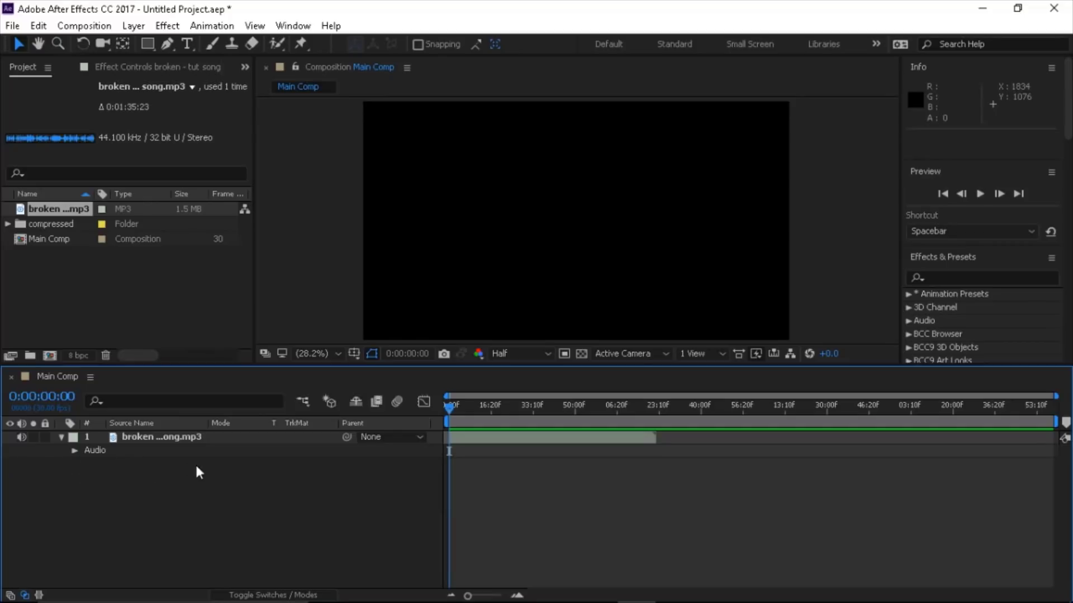
left_click(74, 451)
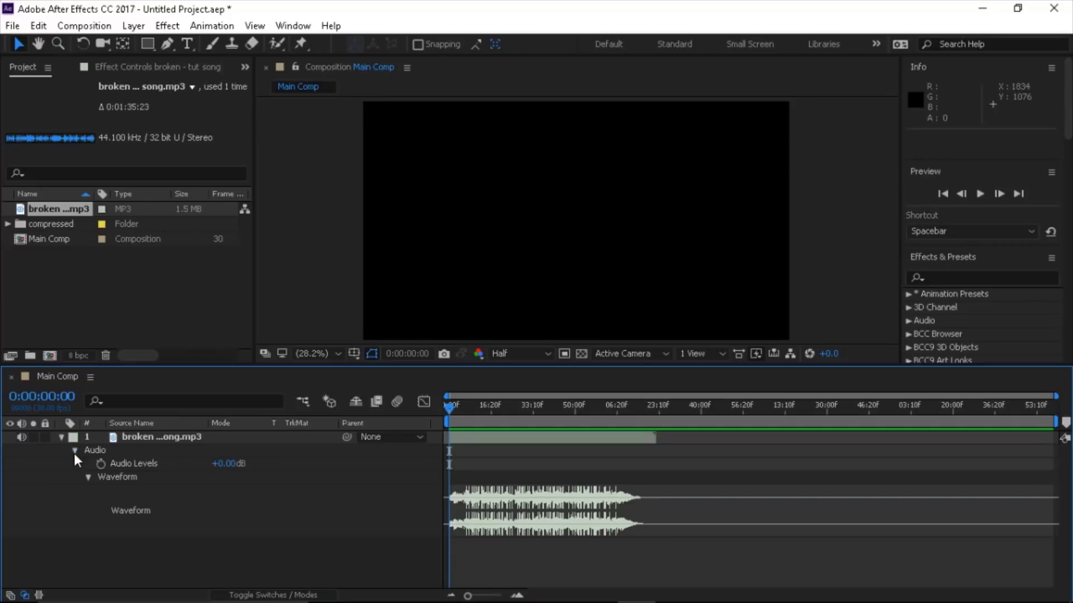
left_click(74, 451)
left_click(73, 450)
left_click(100, 465)
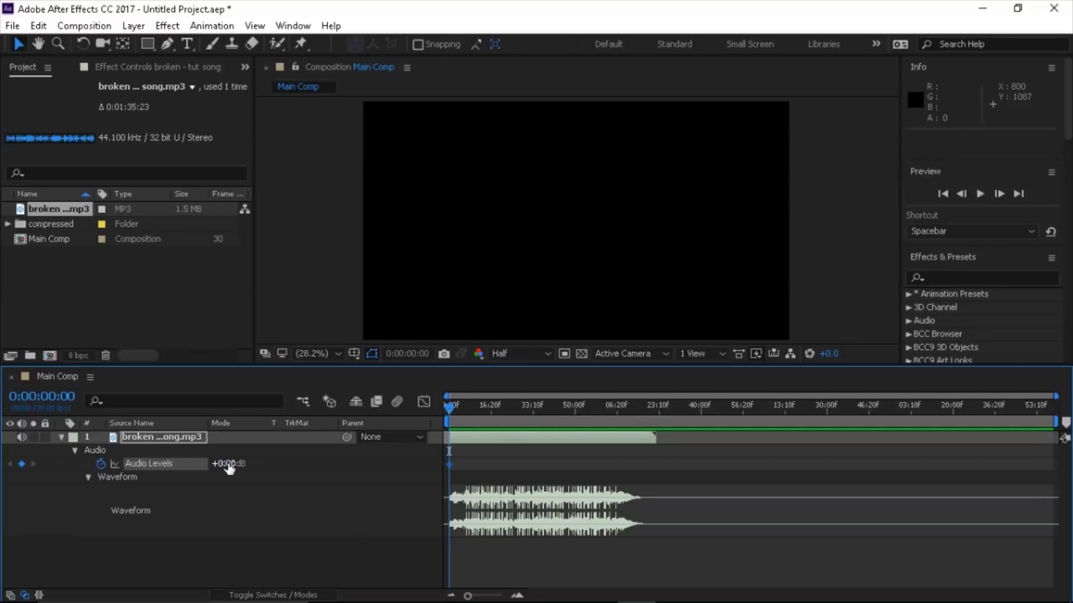
Step: Examine the song's waveform around 0:00:05:10 at several timeline magnifications
left_click(515, 595)
left_click(515, 595)
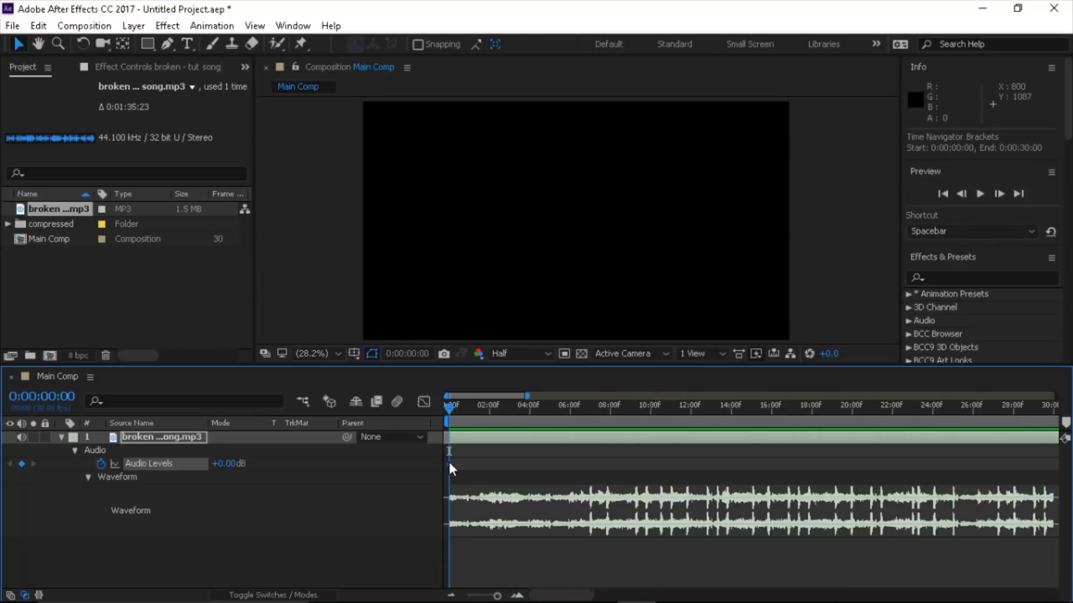
left_click_drag(448, 414, 558, 424)
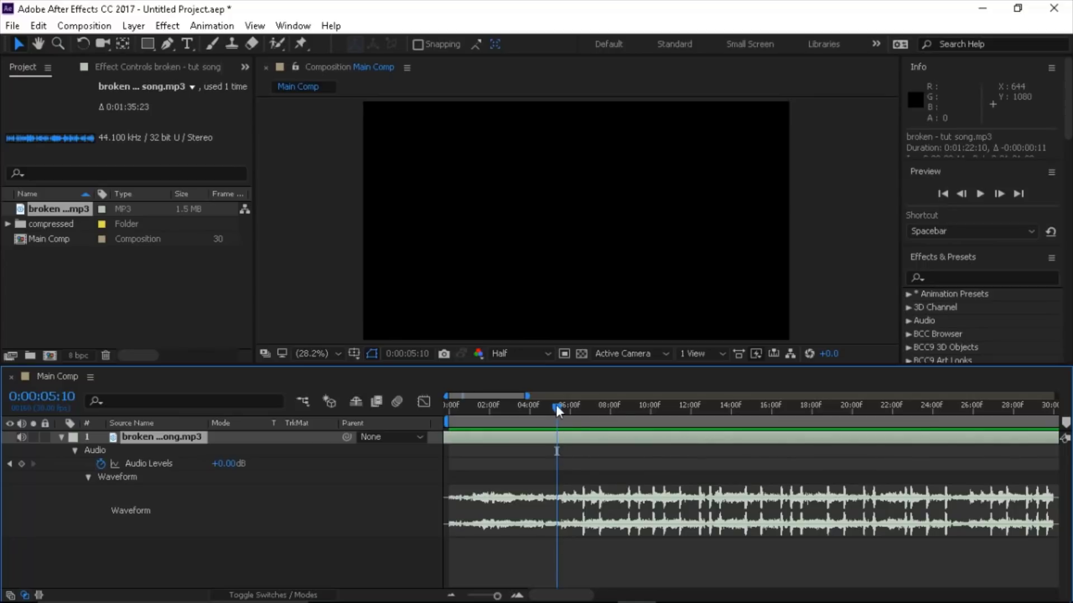
left_click(515, 595)
left_click(515, 595)
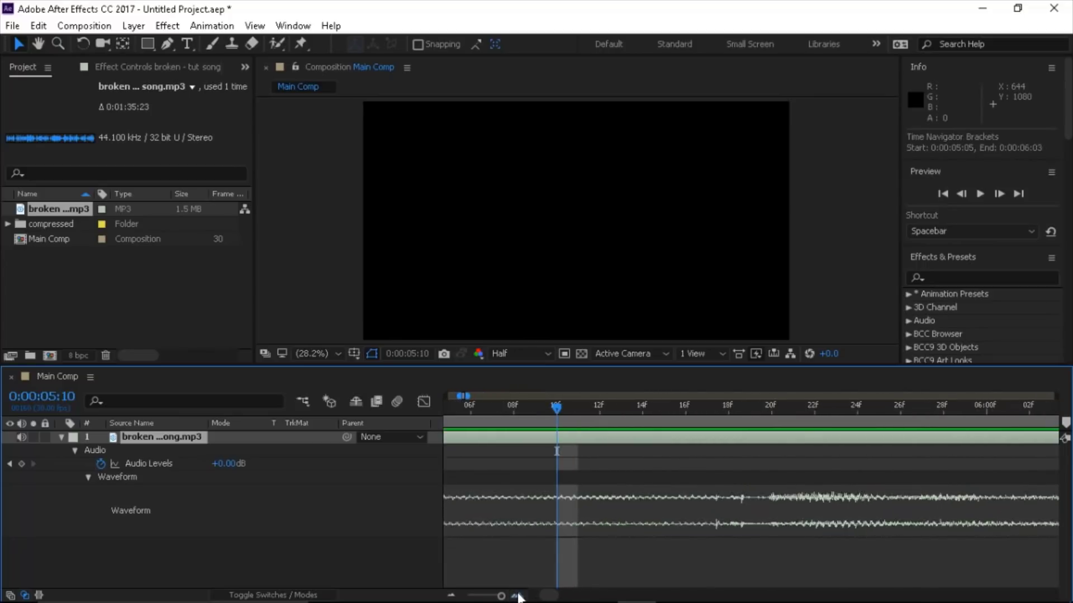
left_click(515, 595)
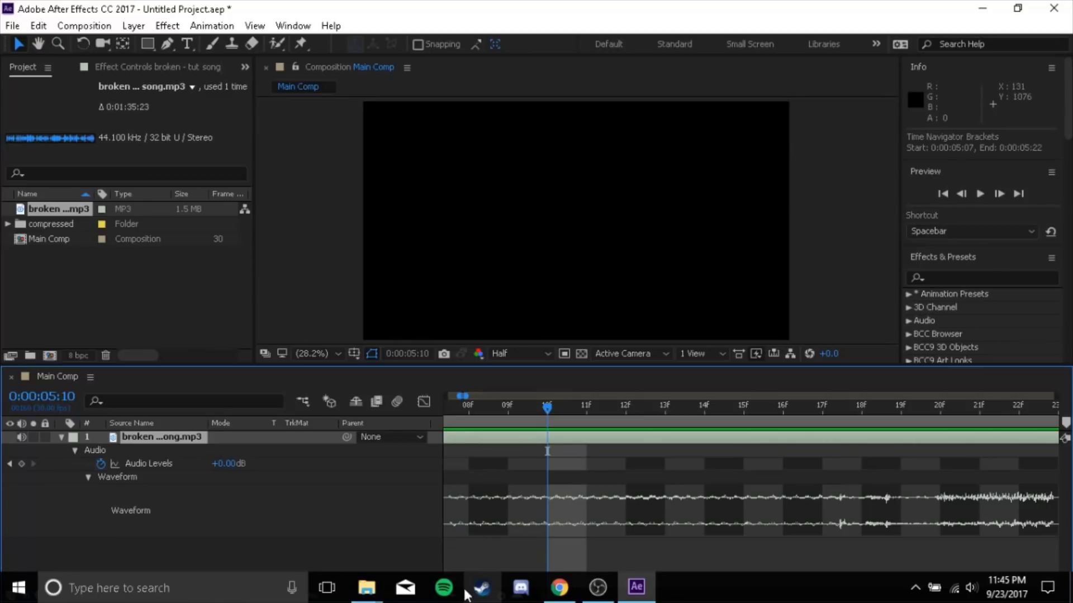
left_click(451, 596)
left_click(450, 596)
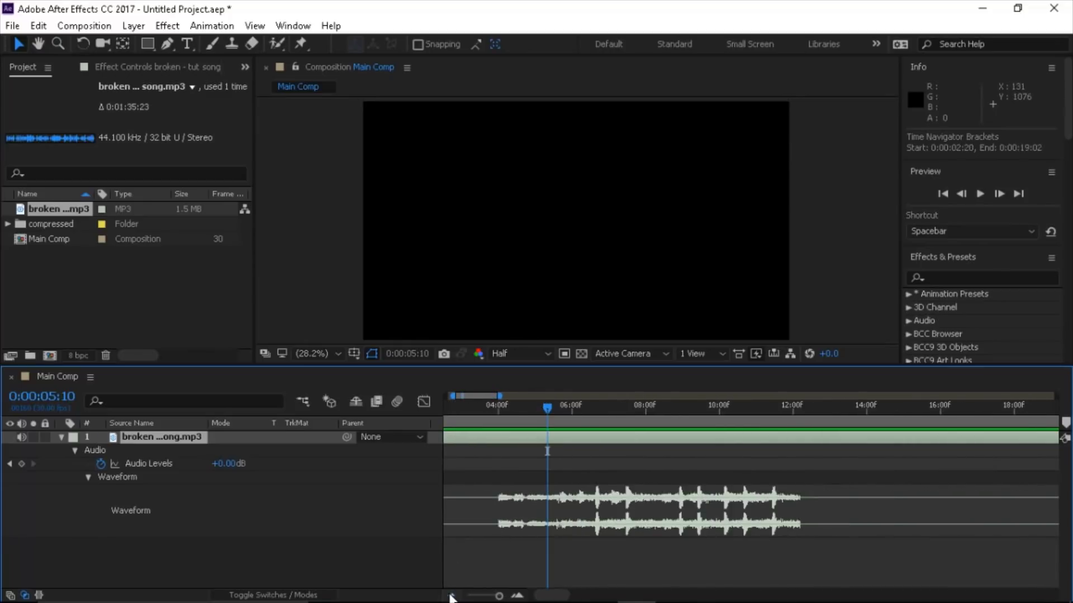
left_click(450, 596)
left_click(450, 596)
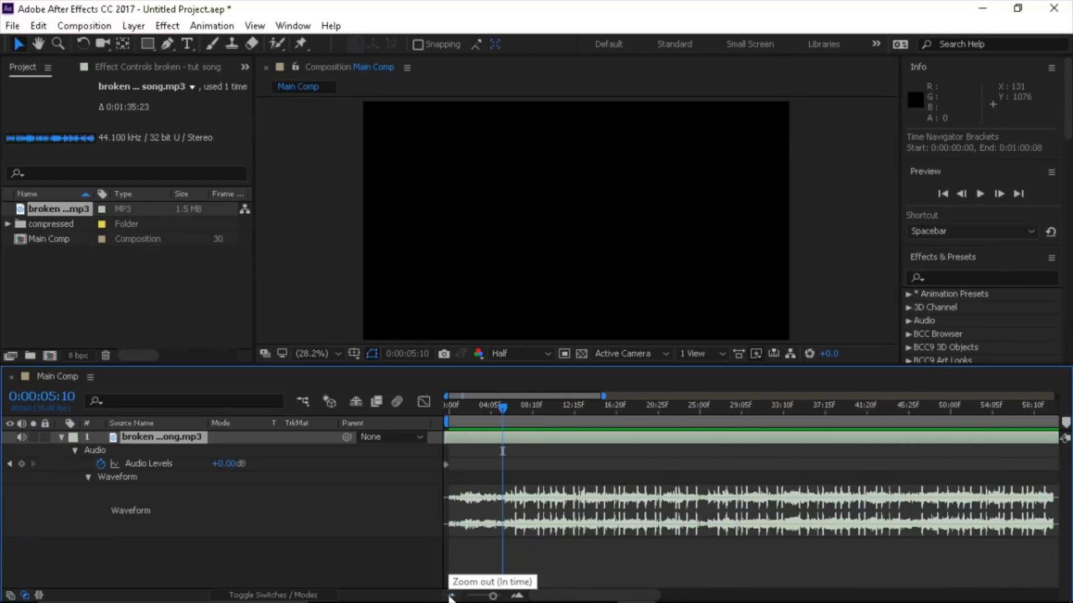
Step: Try shifting the song layer by hand to a later start in Main Comp and undo the moves
key("Home")
left_click_drag(491, 439, 508, 441)
key("ctrl+z")
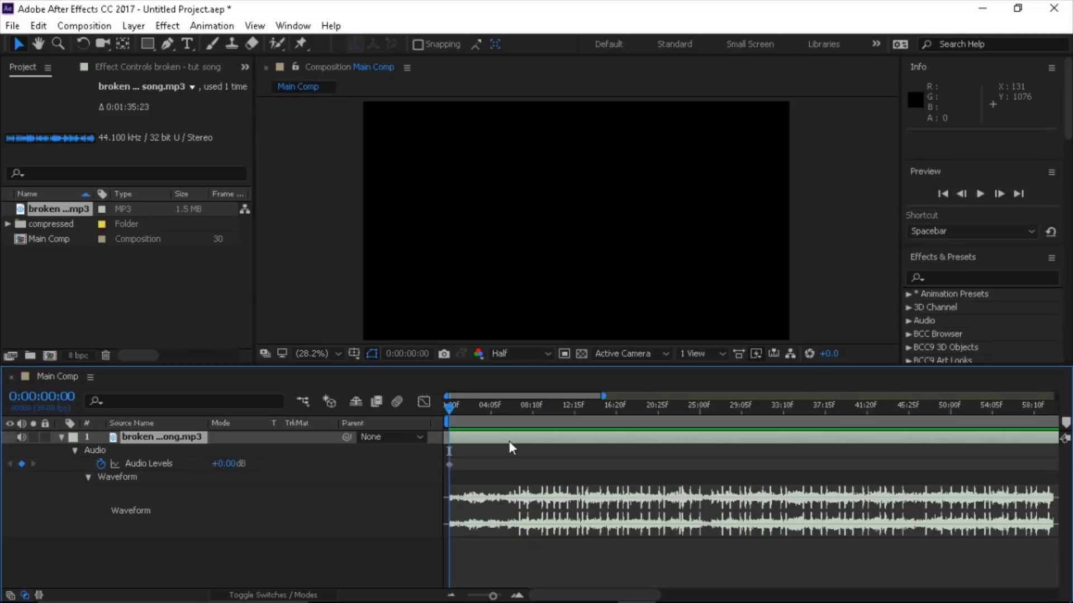
left_click_drag(508, 441, 703, 455)
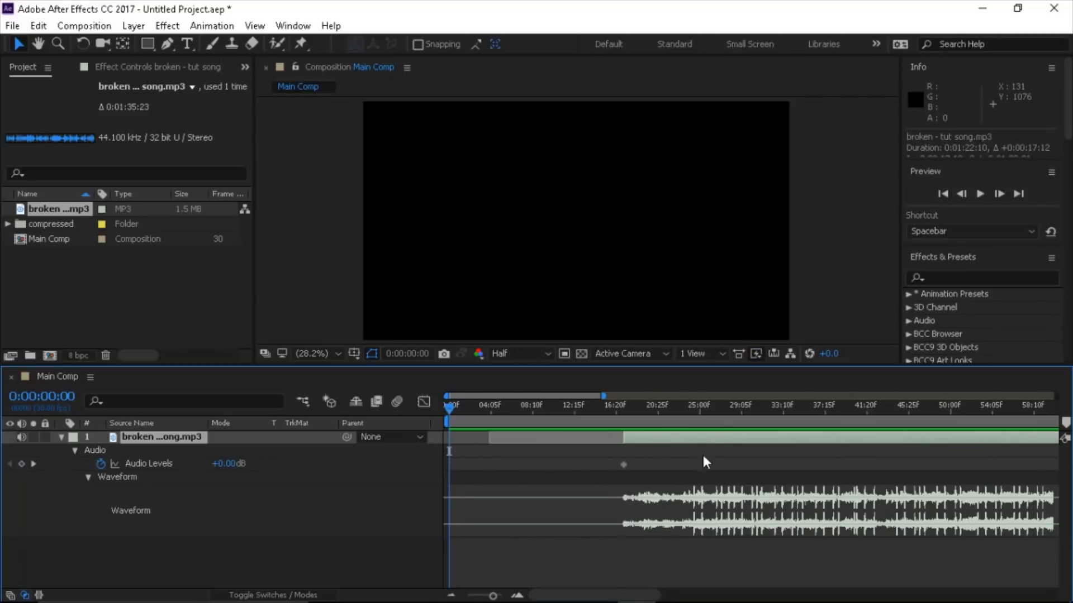
key("ctrl+z")
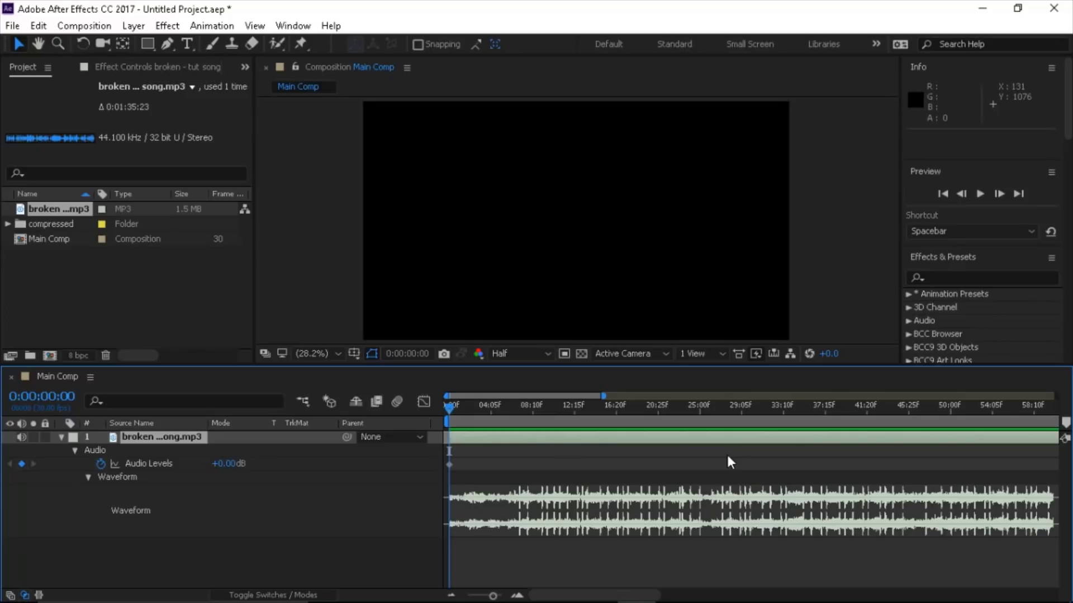
Step: Align the song layer's start with the playhead at 0:00:06:13 and realign it to 0:00:00:00
left_click_drag(452, 404, 425, 415)
left_click(513, 405)
key("bracketleft")
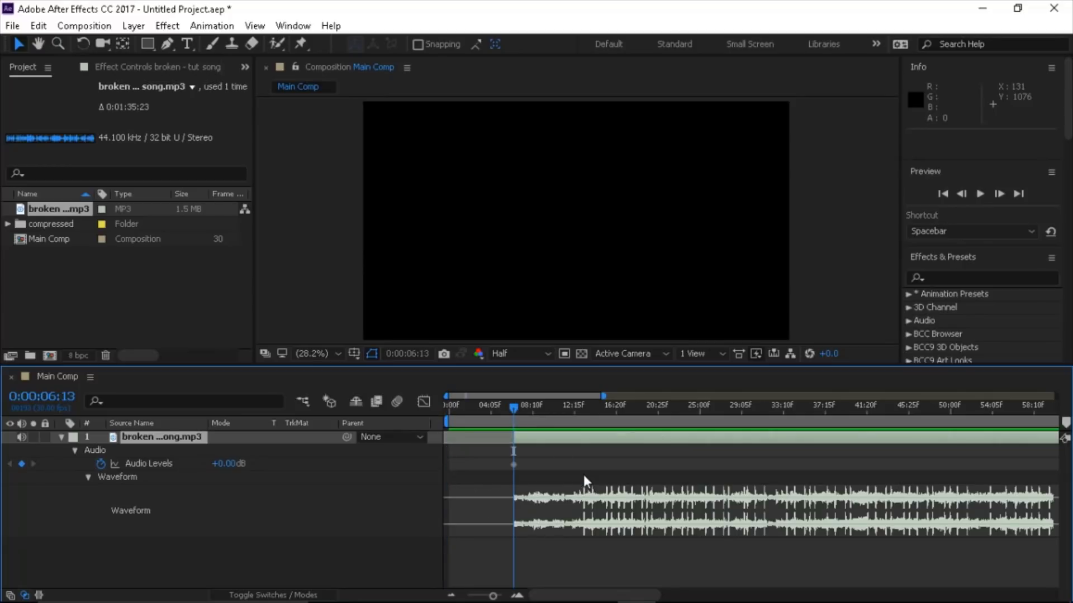
key("Home")
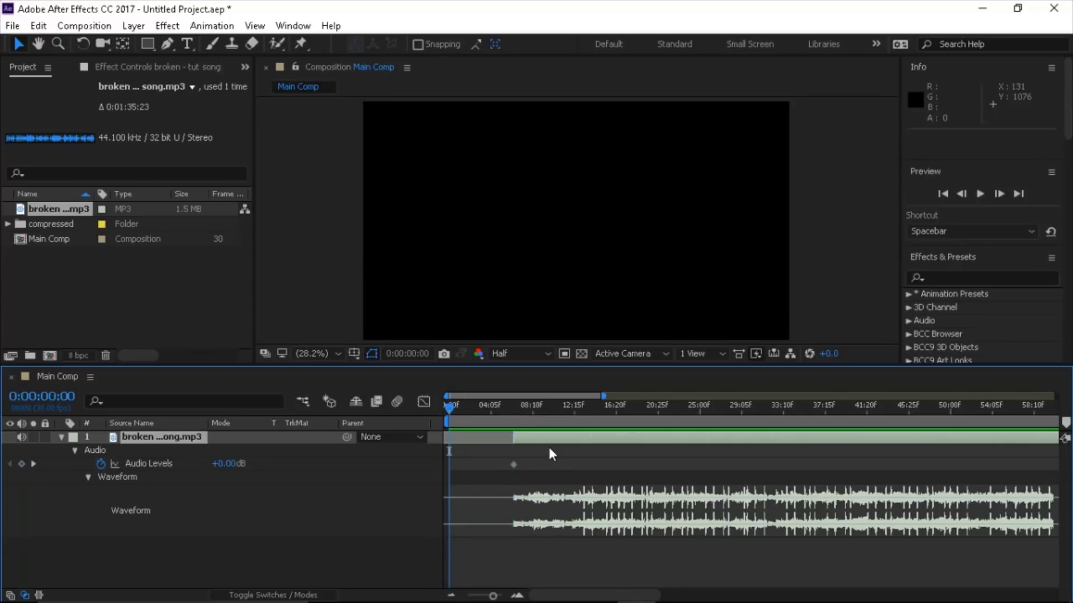
key("bracketleft")
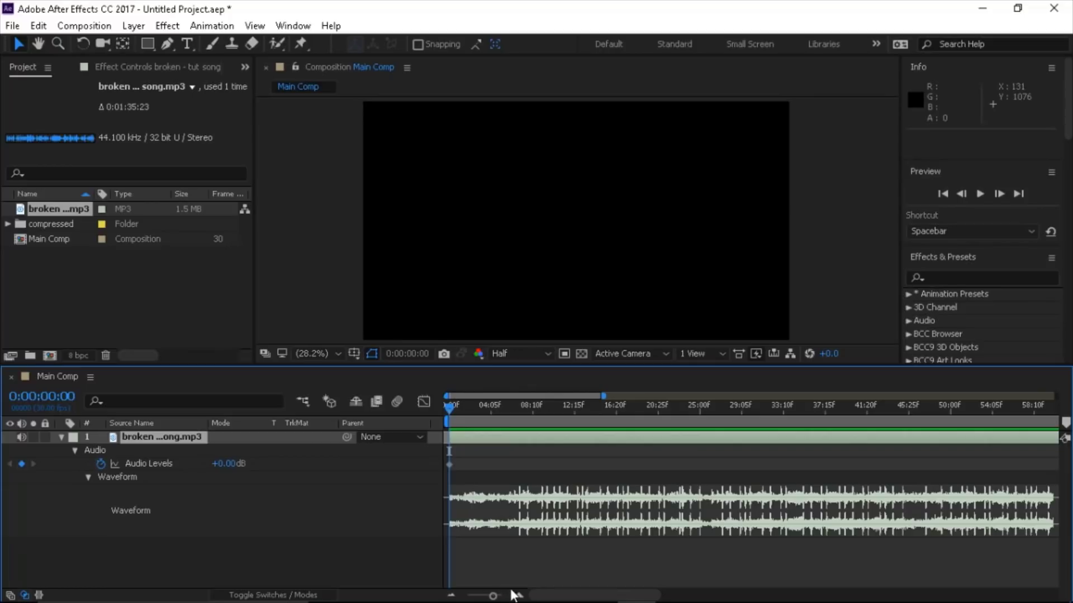
Step: Add a second Audio Levels keyframe to the song layer at 0:00:05:03 and go back and forth between both keyframes
left_click(517, 595)
left_click_drag(565, 408, 551, 412)
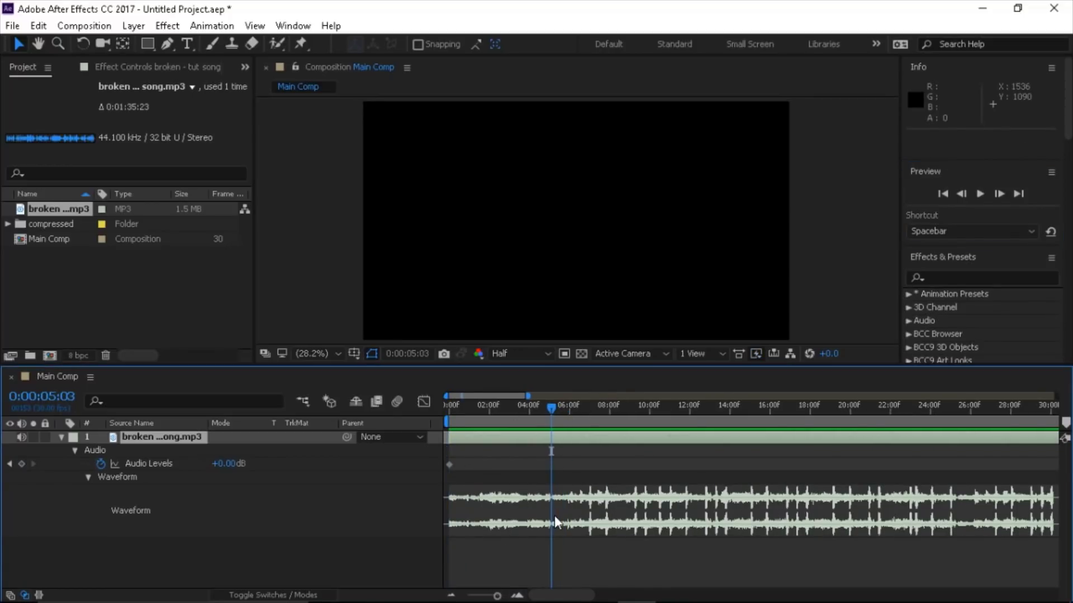
left_click(21, 464)
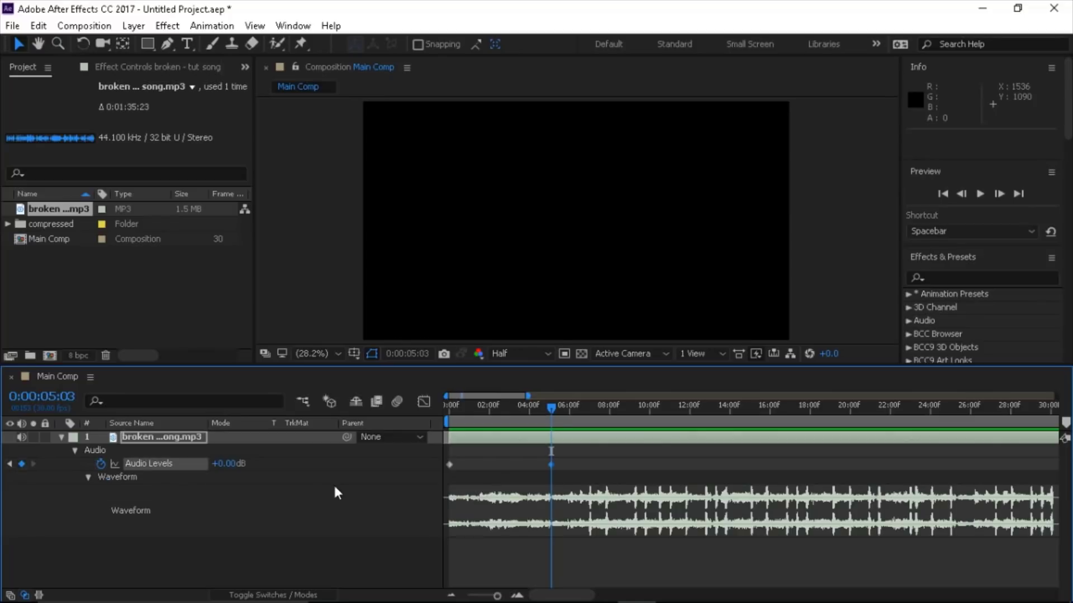
key("Home")
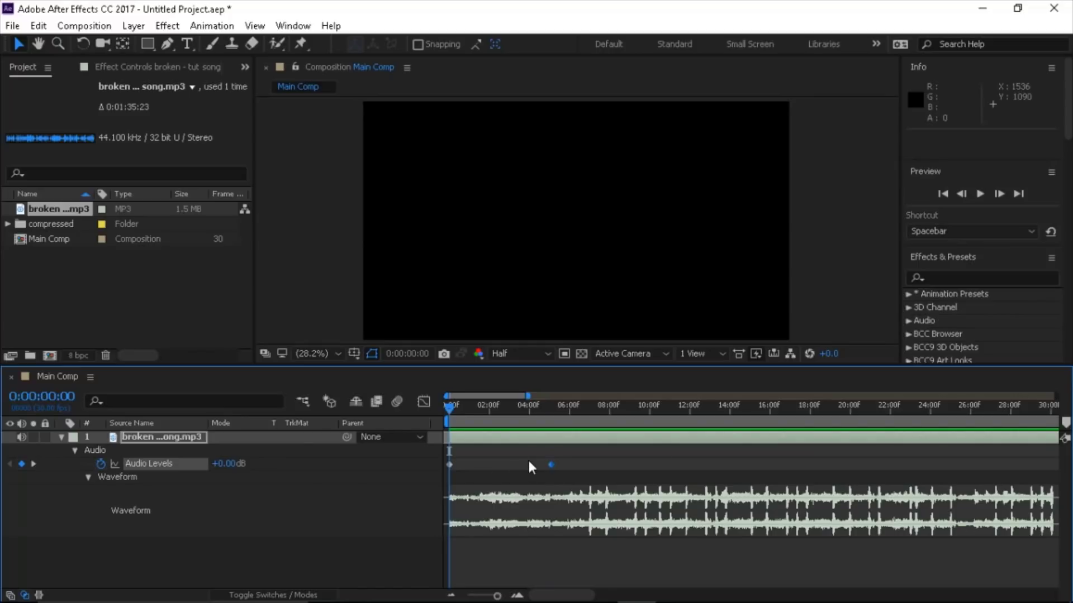
key("k")
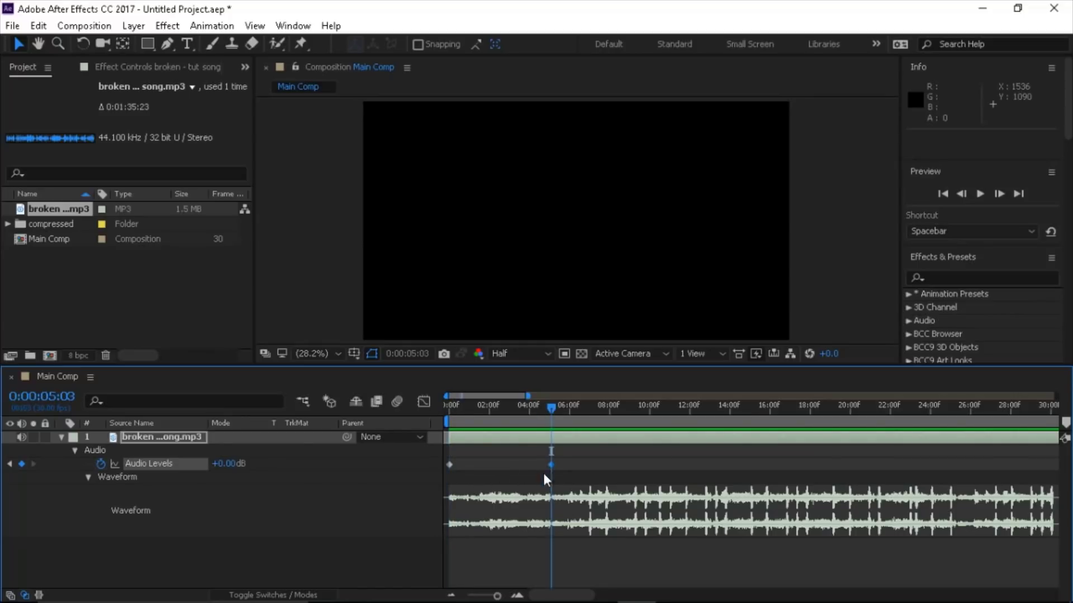
Step: Set the song's Audio Levels keyframe at 0:00:00:00 to -30 dB and go back and forth between both keyframes
key("Home")
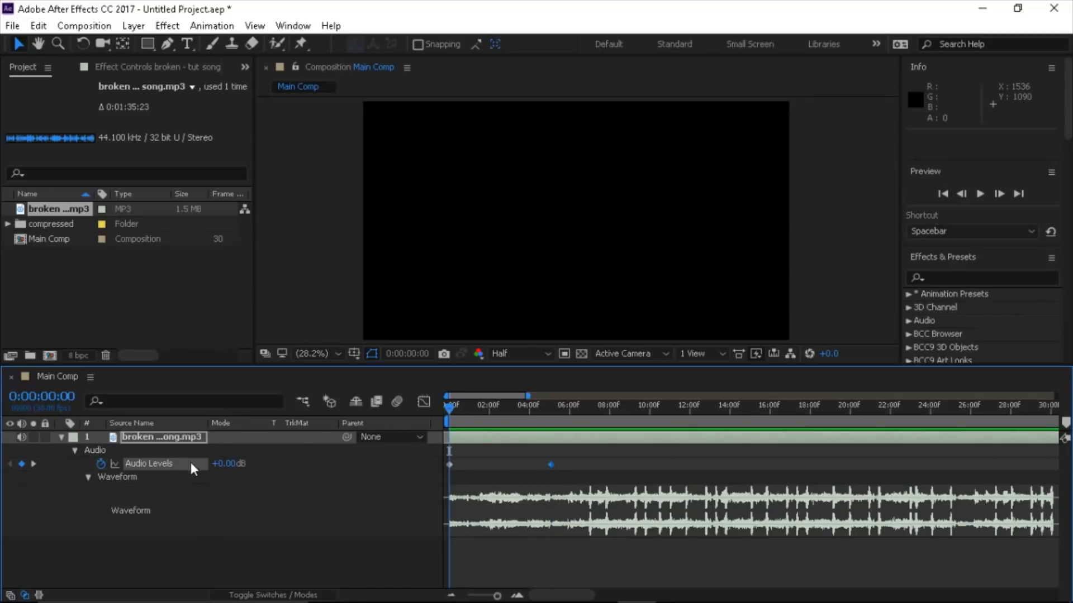
left_click(228, 464)
type("-30")
key("Return")
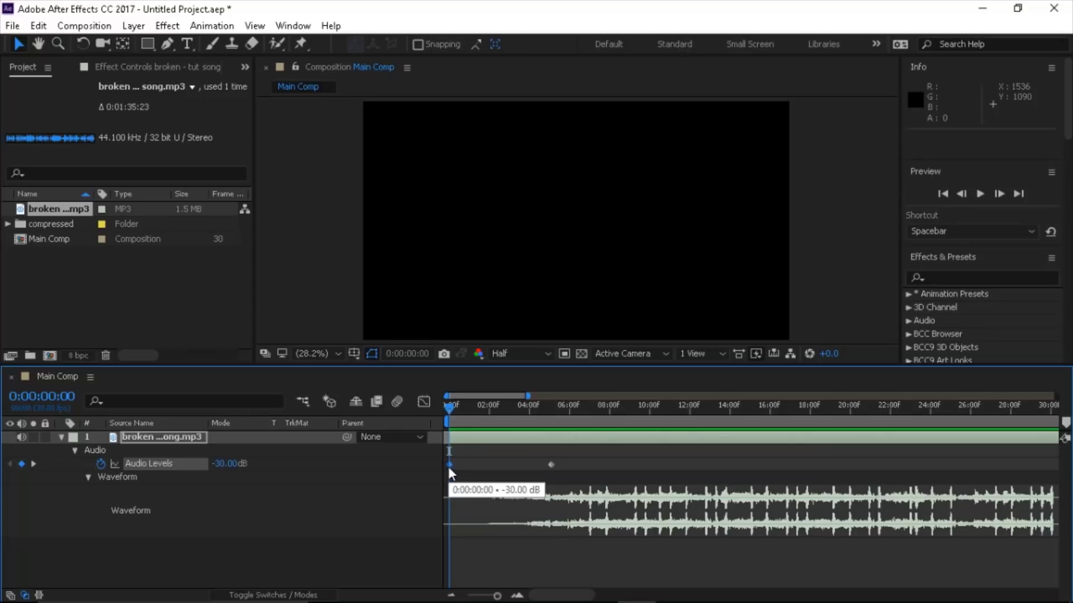
mouse_move(550, 472)
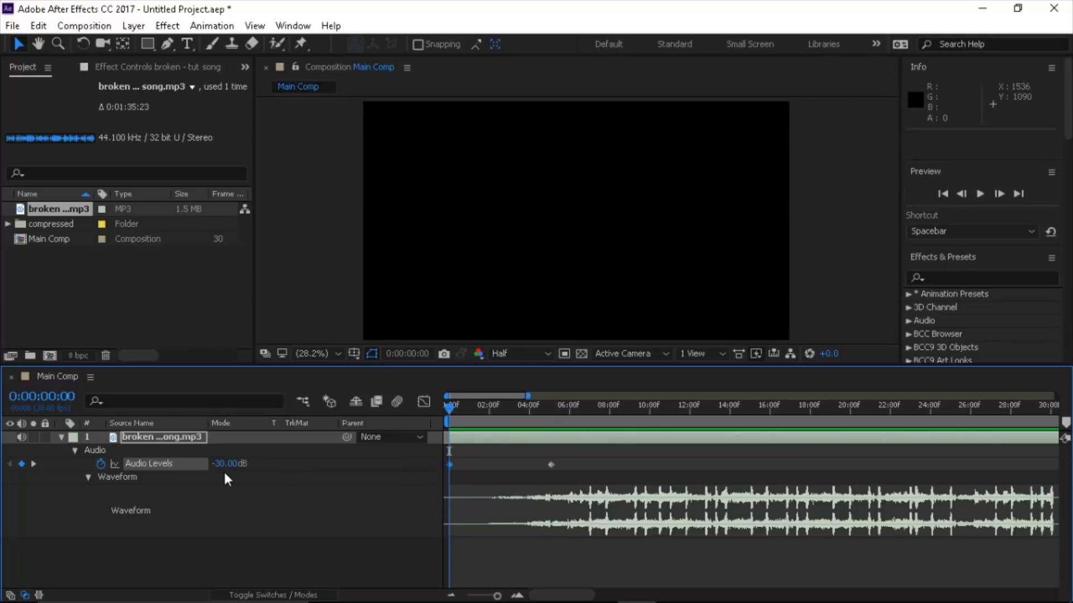
key("k")
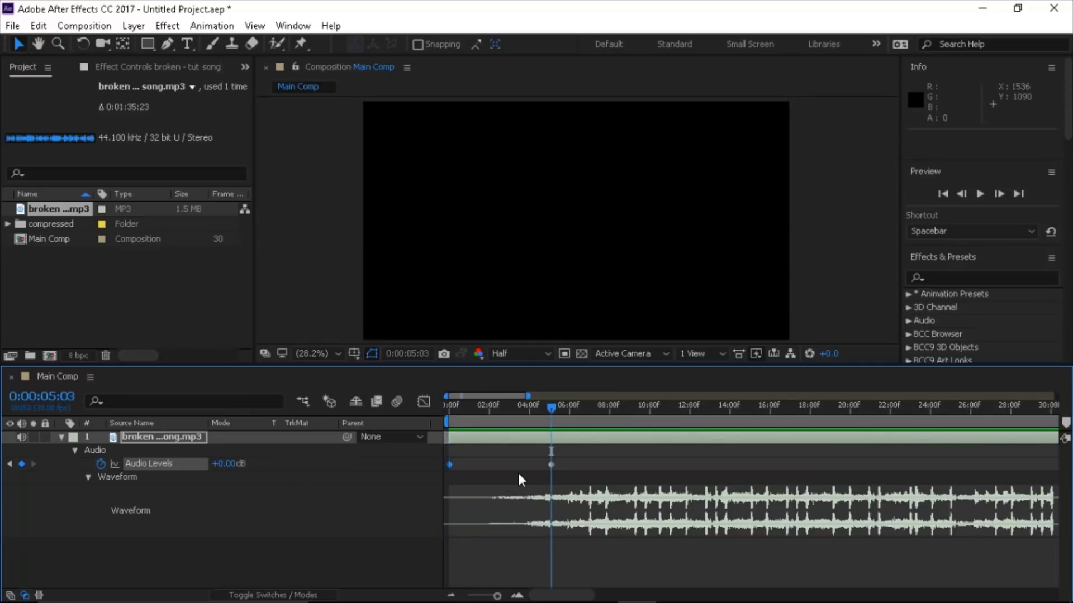
key("j")
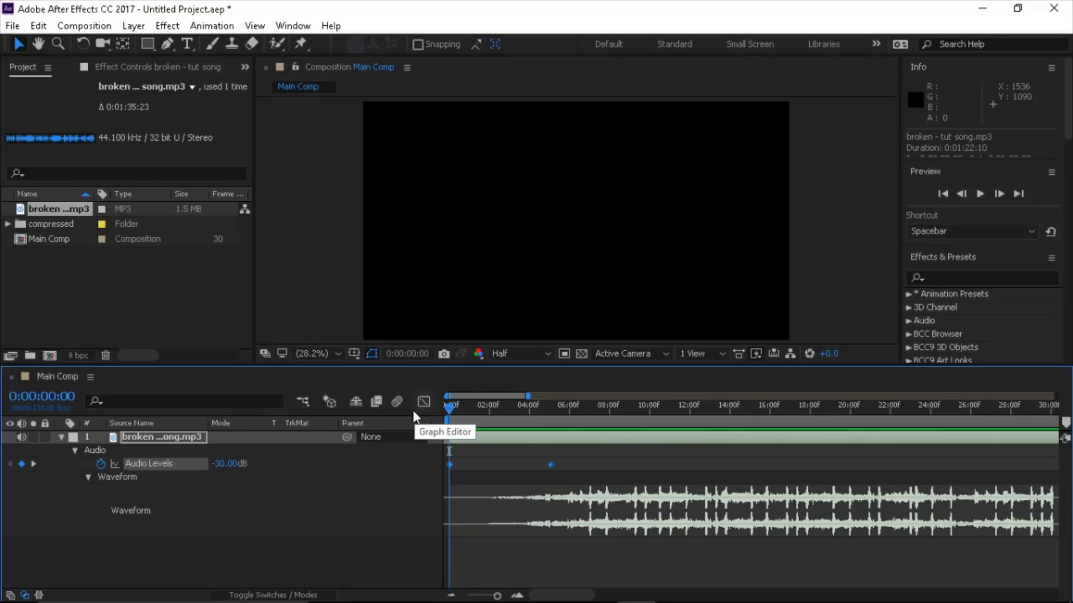
Step: Apply Easy Ease In to the song's 0:00:05:03 Audio Levels keyframe in the Graph Editor and return to the waveform view
key("shift+F3")
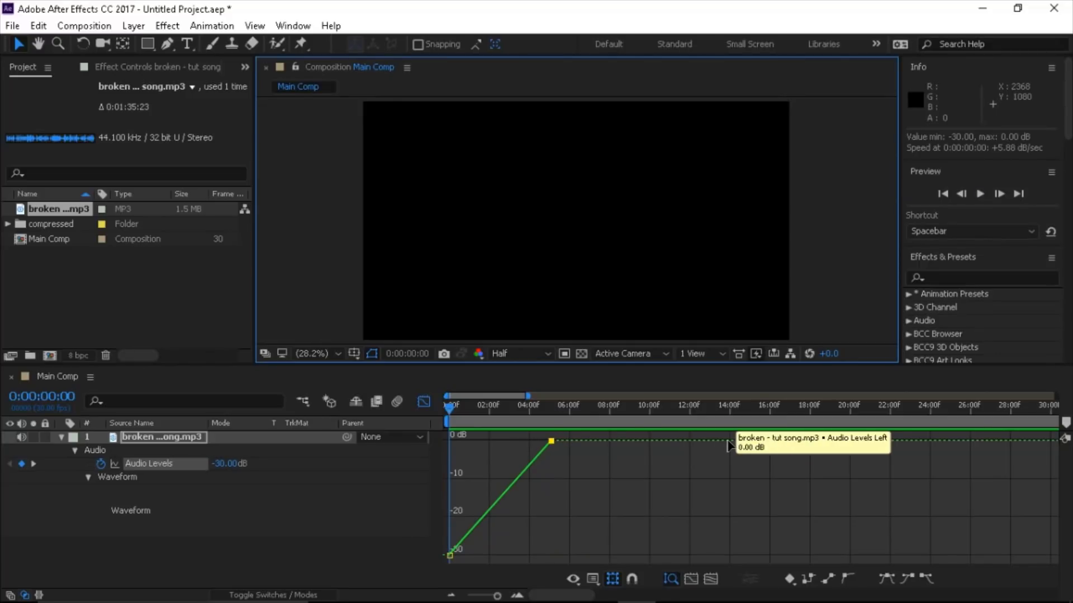
left_click(450, 555)
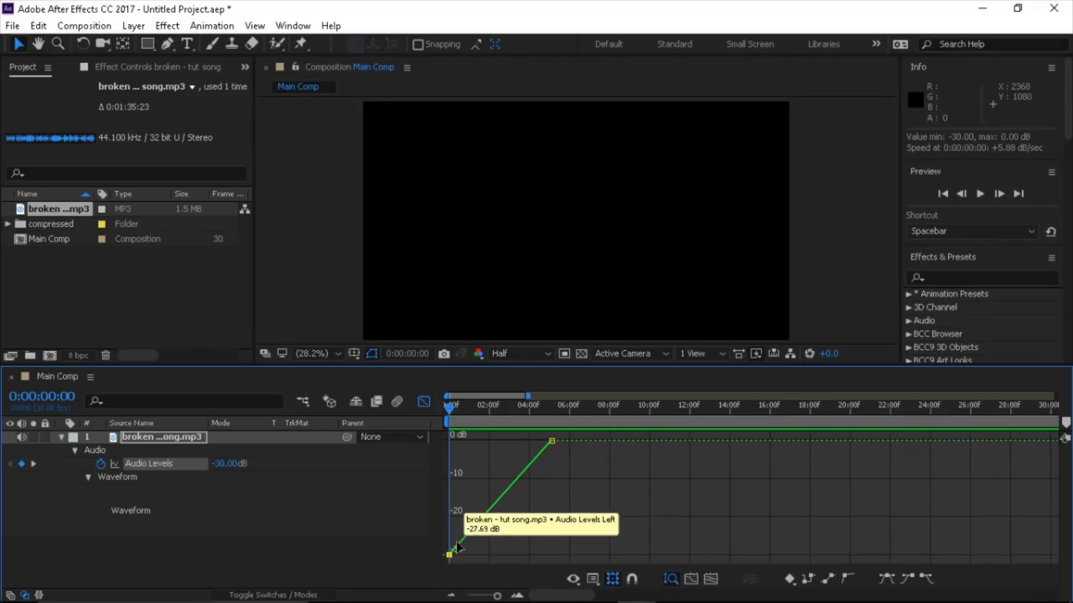
left_click(552, 441)
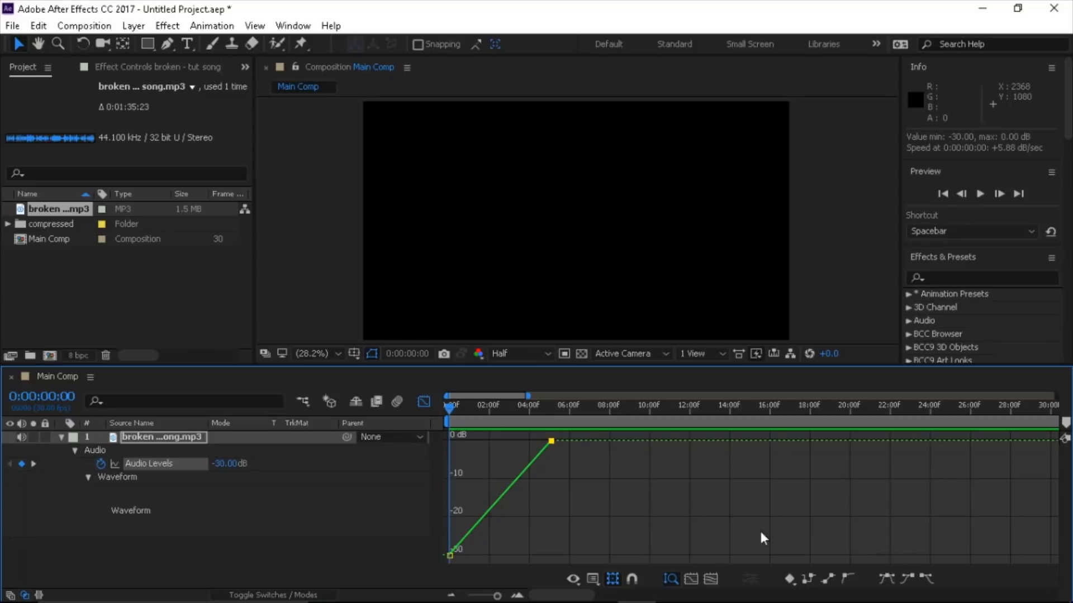
left_click(906, 579)
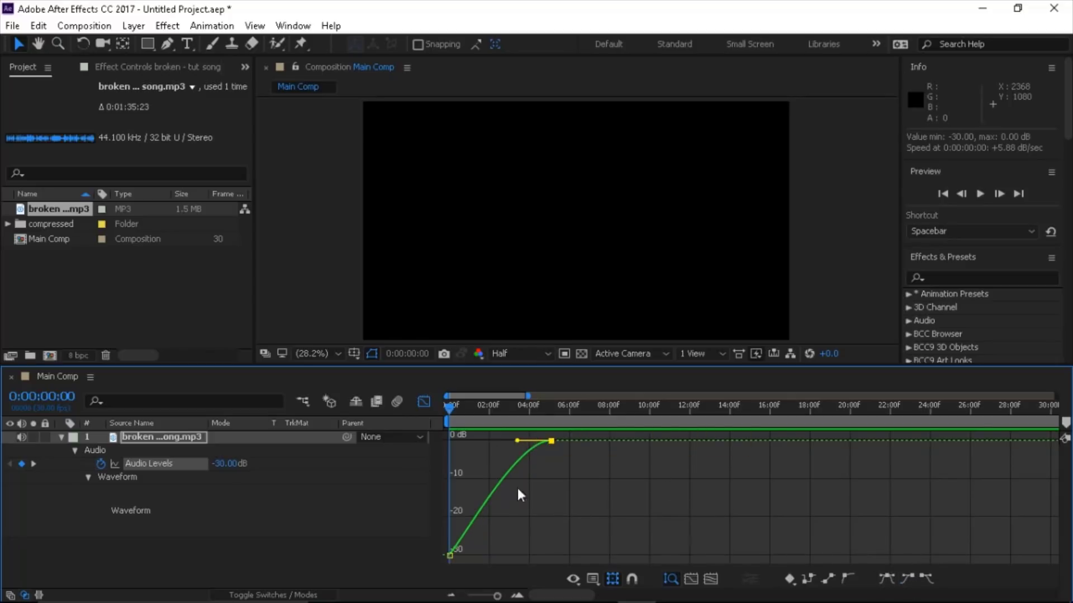
mouse_move(464, 531)
left_click(424, 402)
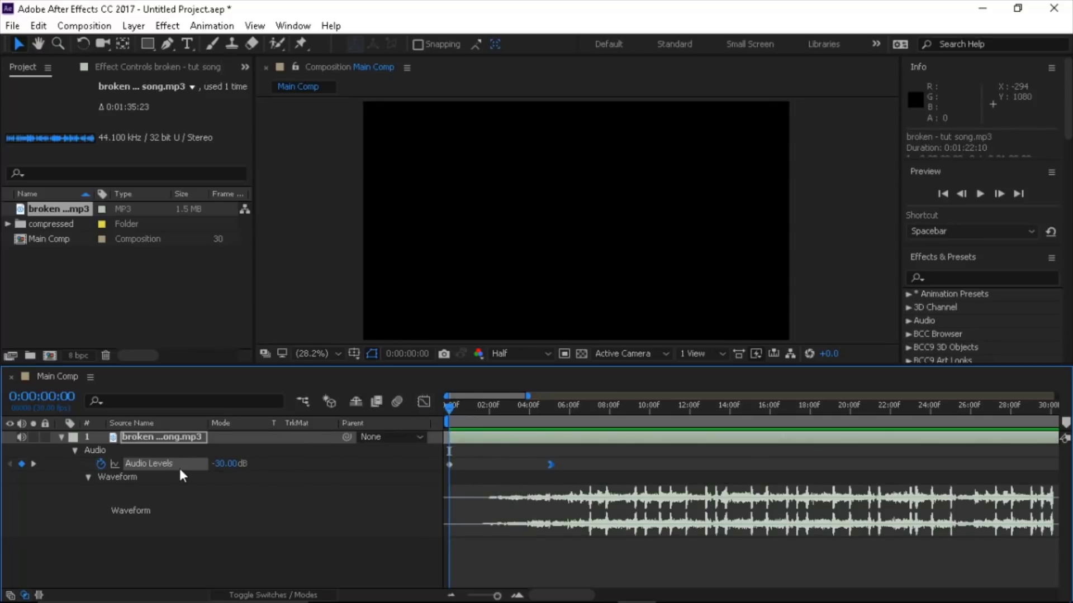
left_click(423, 402)
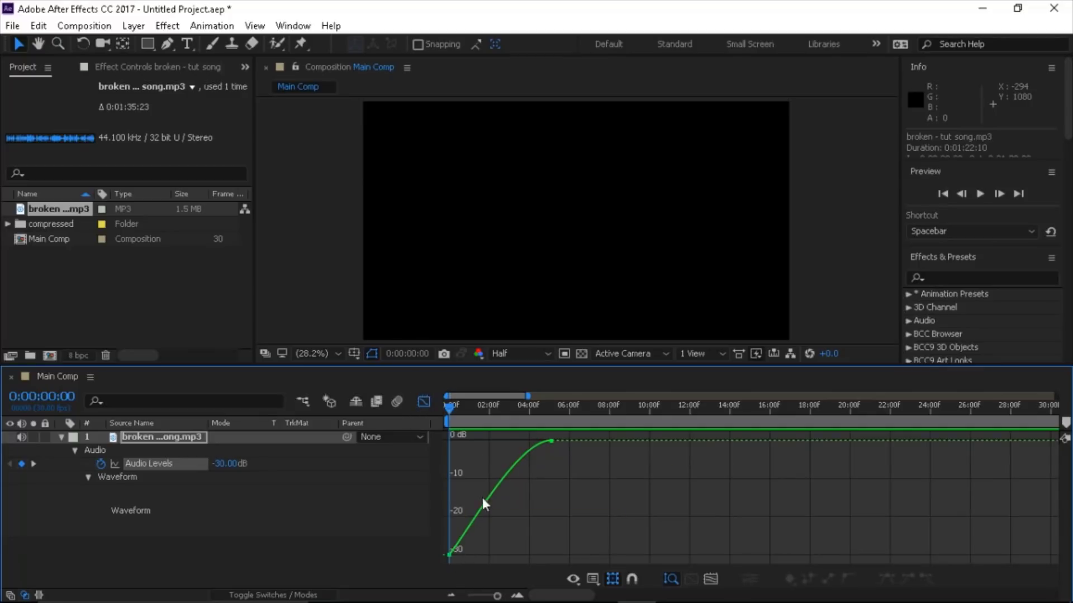
left_click(430, 399)
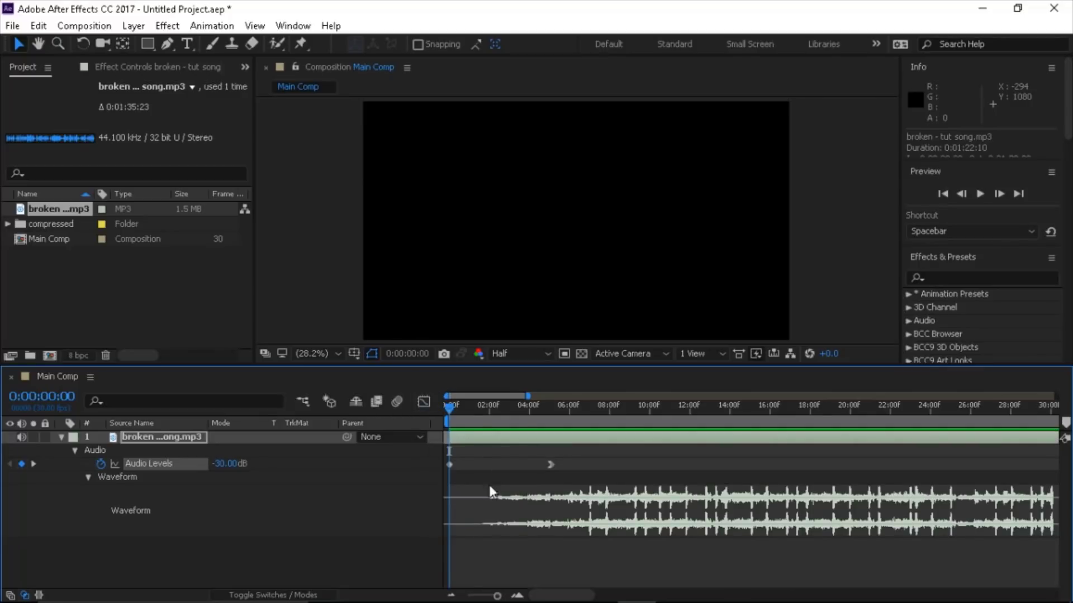
Step: Preview the song's fade-in from the beginning of Main Comp
left_click(454, 595)
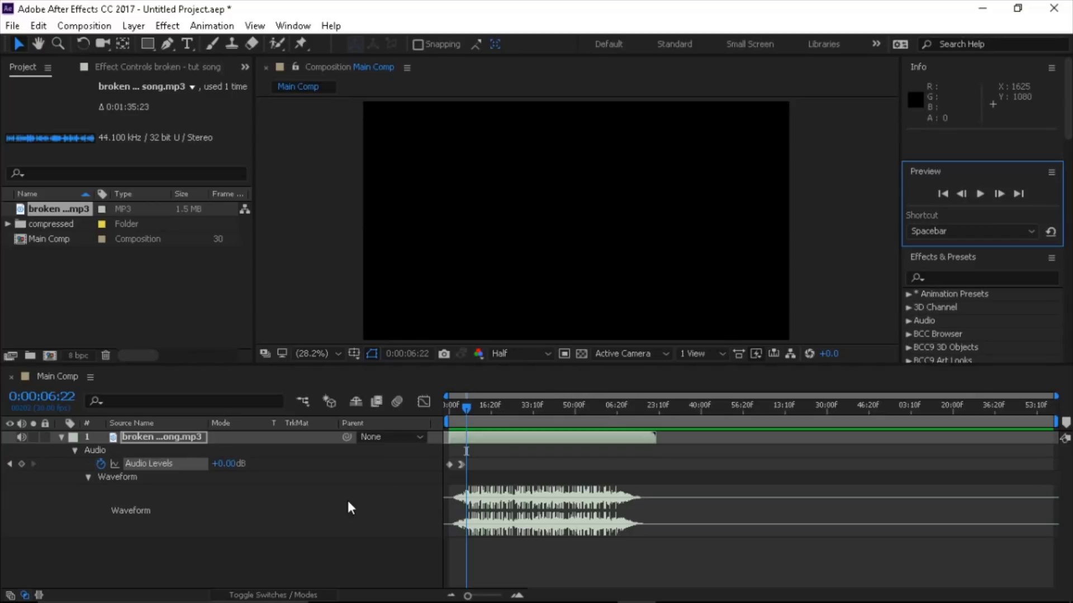
left_click(723, 348)
key("Home")
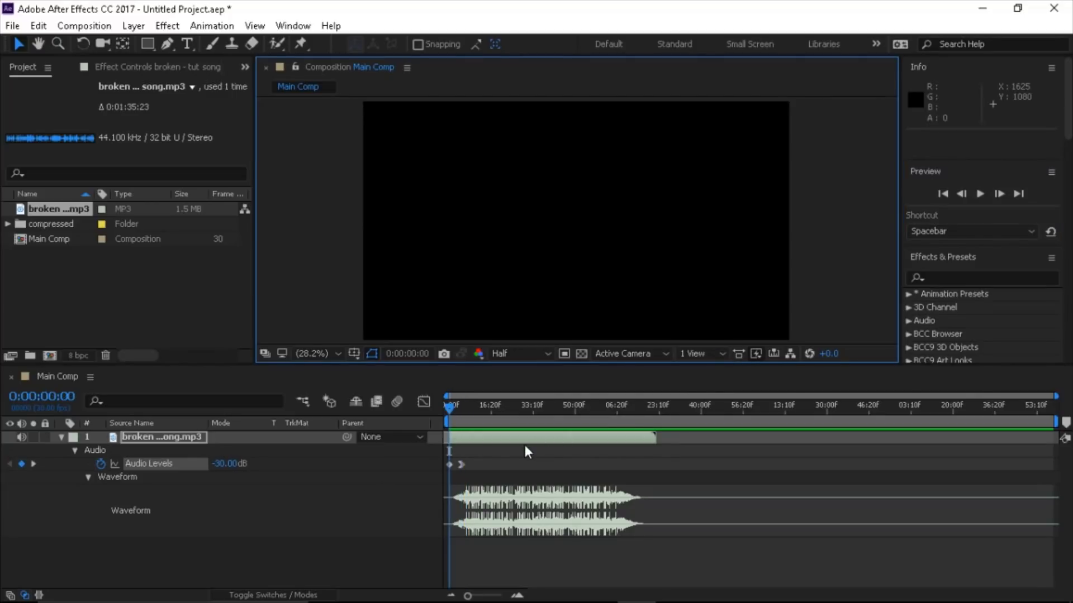
left_click(980, 194)
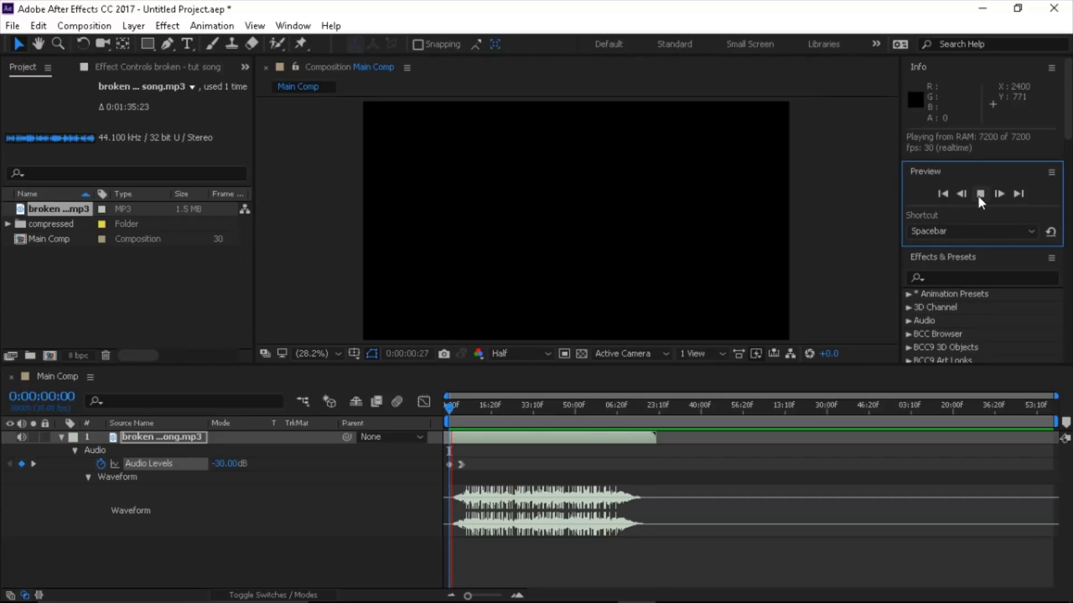
left_click(980, 194)
Step: Pause the cines1 clip in Movies & TV, close the player and return to After Effects
mouse_move(380, 596)
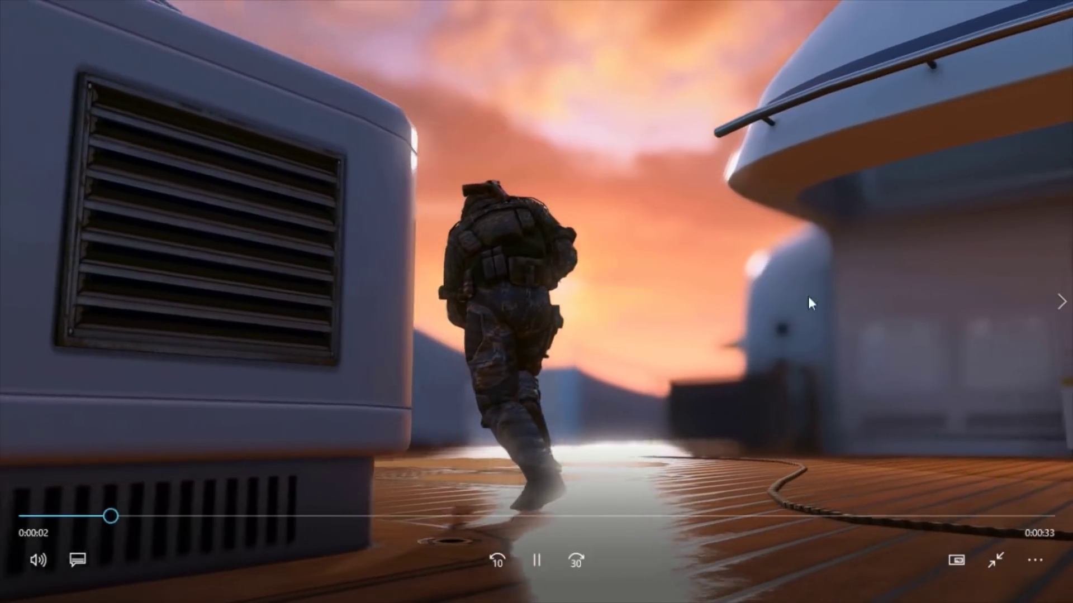
left_click(564, 537)
left_click(994, 556)
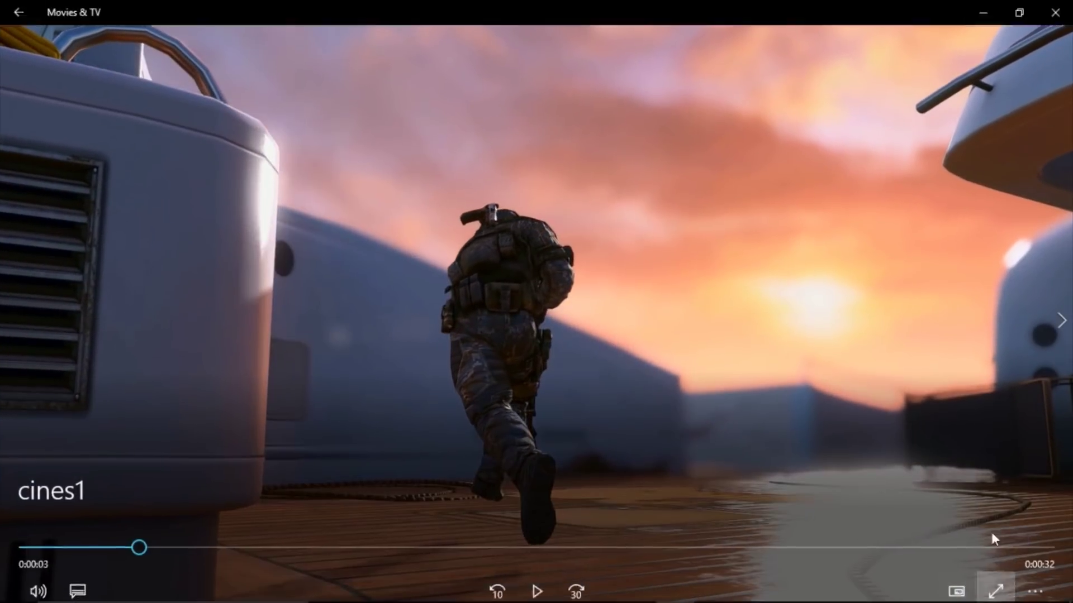
left_click(1054, 12)
left_click(714, 65)
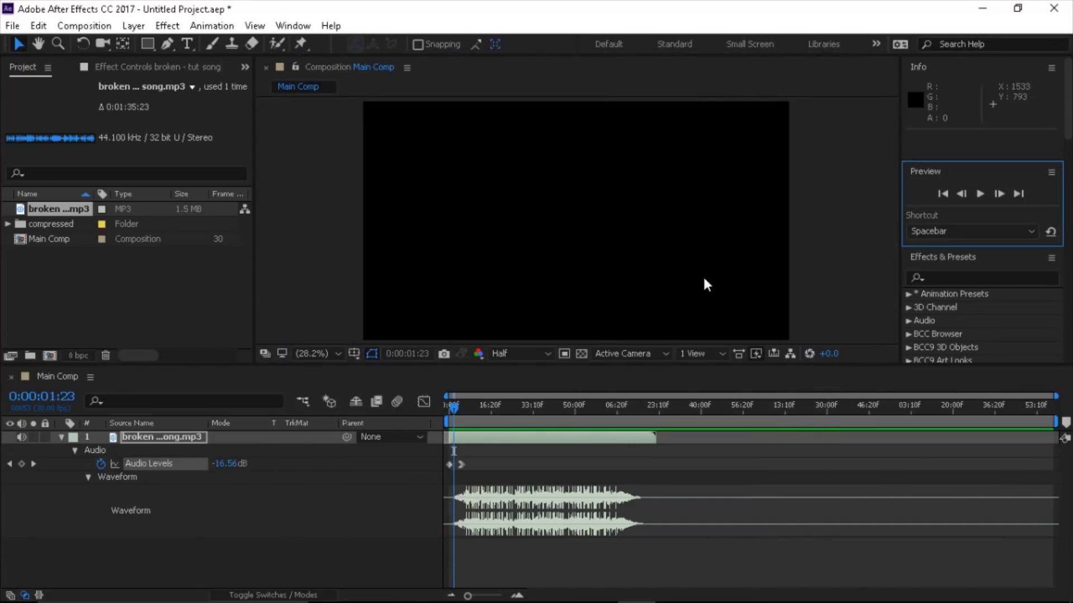
Step: Play the song from 0:00:03:27 in Main Comp to listen for its first strong beat
key("Home")
left_click_drag(568, 596, 548, 596)
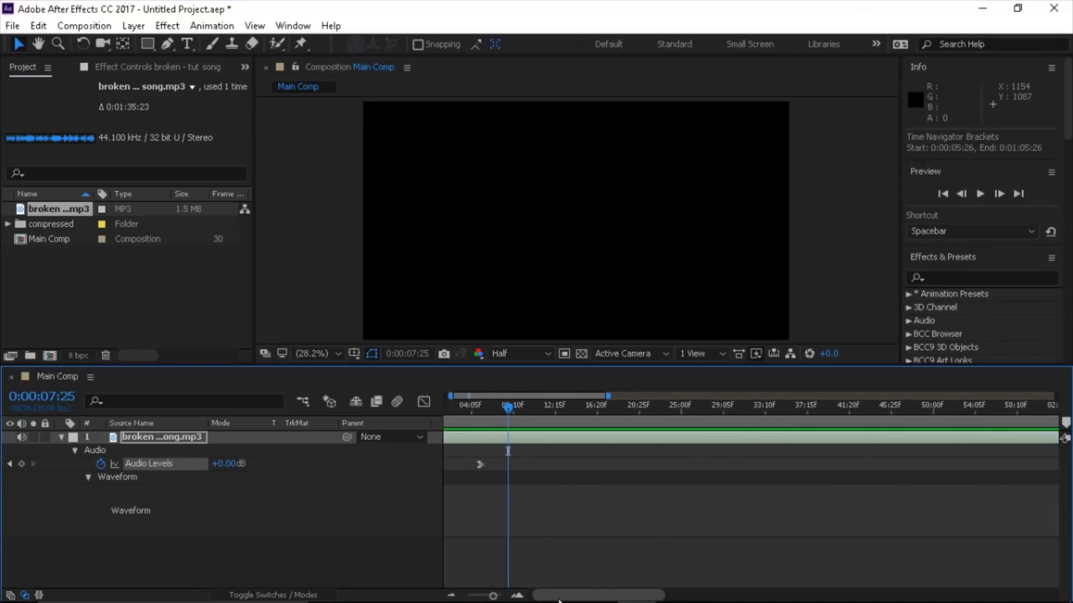
left_click_drag(529, 407, 489, 420)
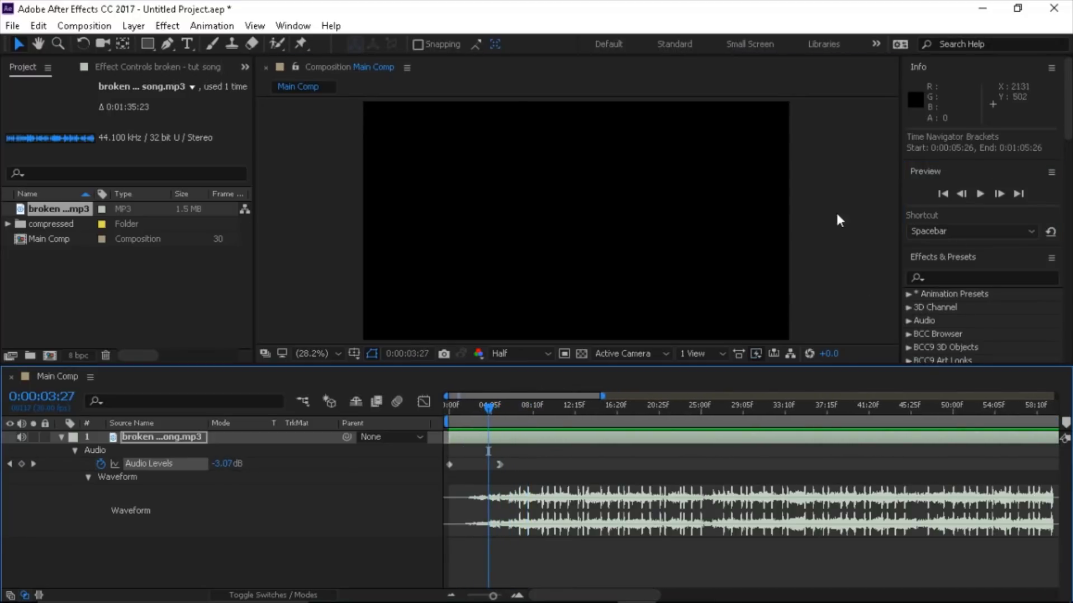
left_click(980, 195)
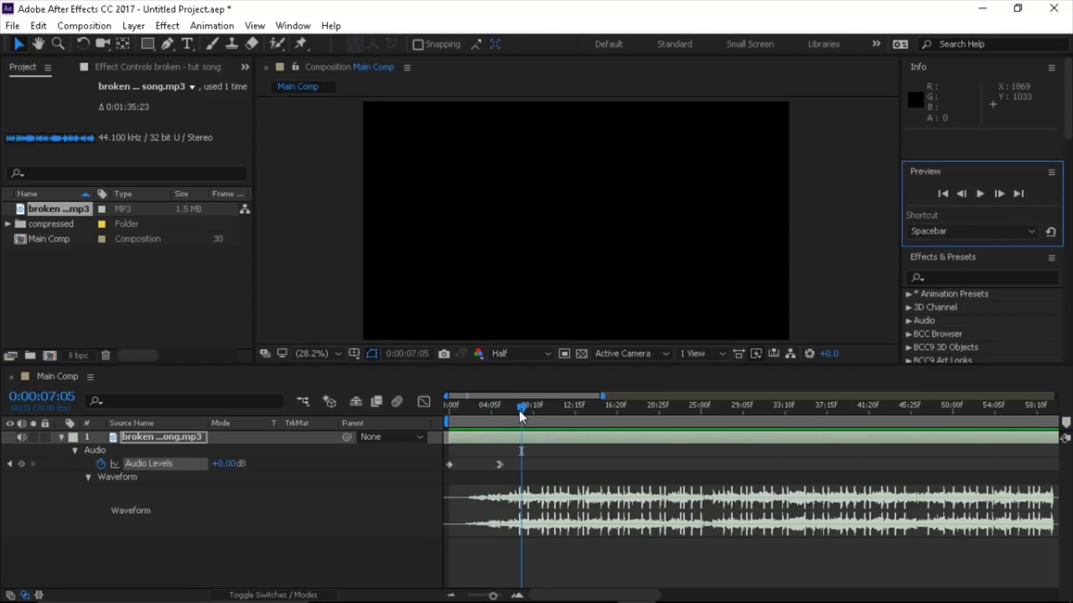
Step: Find the song's first strong beat in the waveform and place composition marker 1 on it at 0:00:07:00
left_click(518, 410)
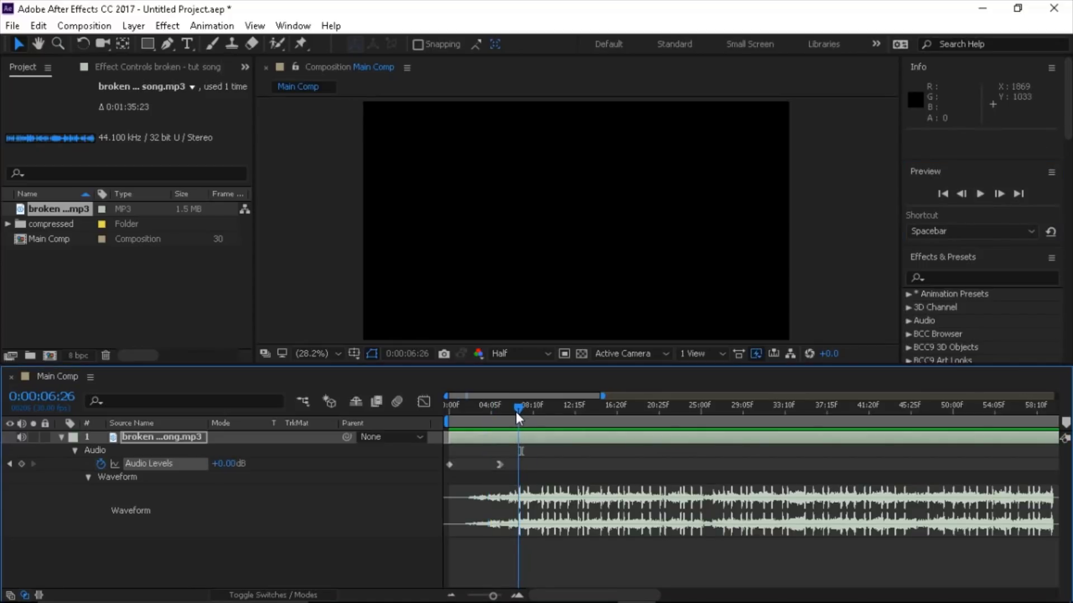
left_click(516, 596)
left_click(516, 596)
left_click(516, 596)
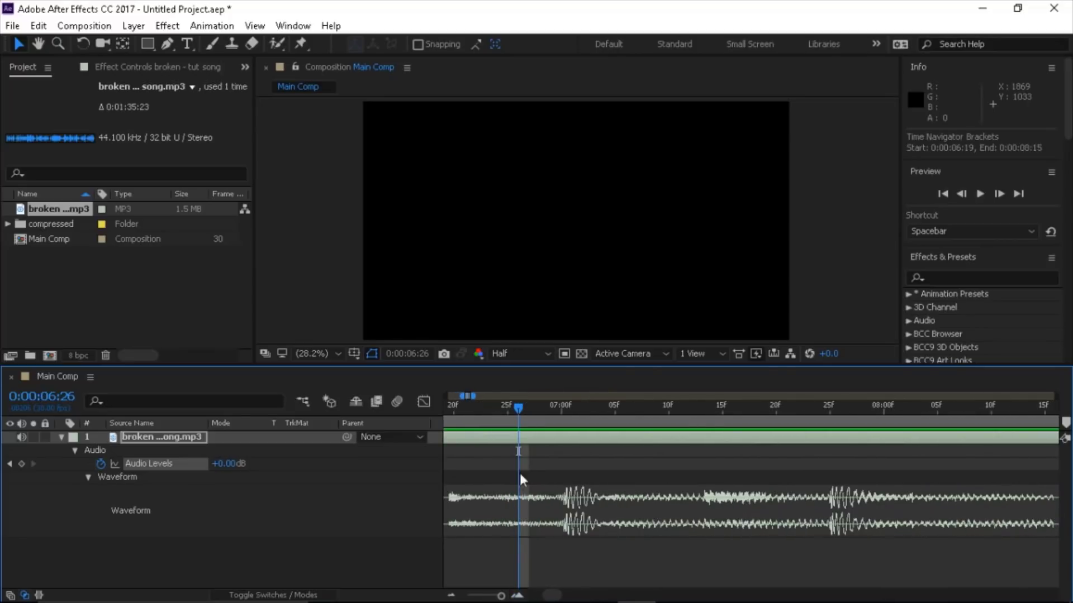
left_click(529, 413)
left_click_drag(529, 412, 567, 434)
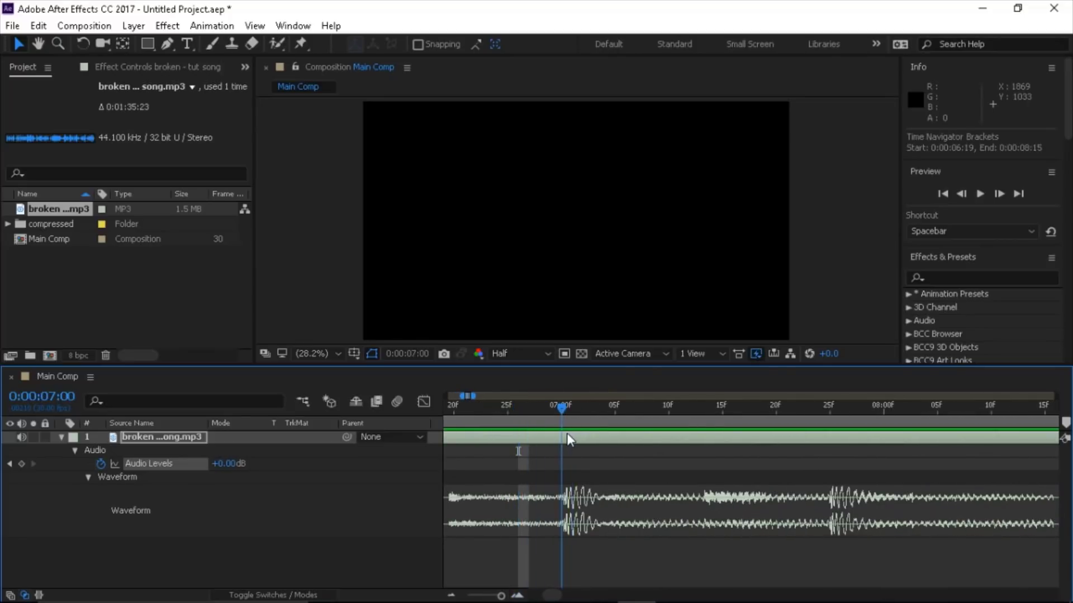
left_click_drag(1046, 423, 600, 421)
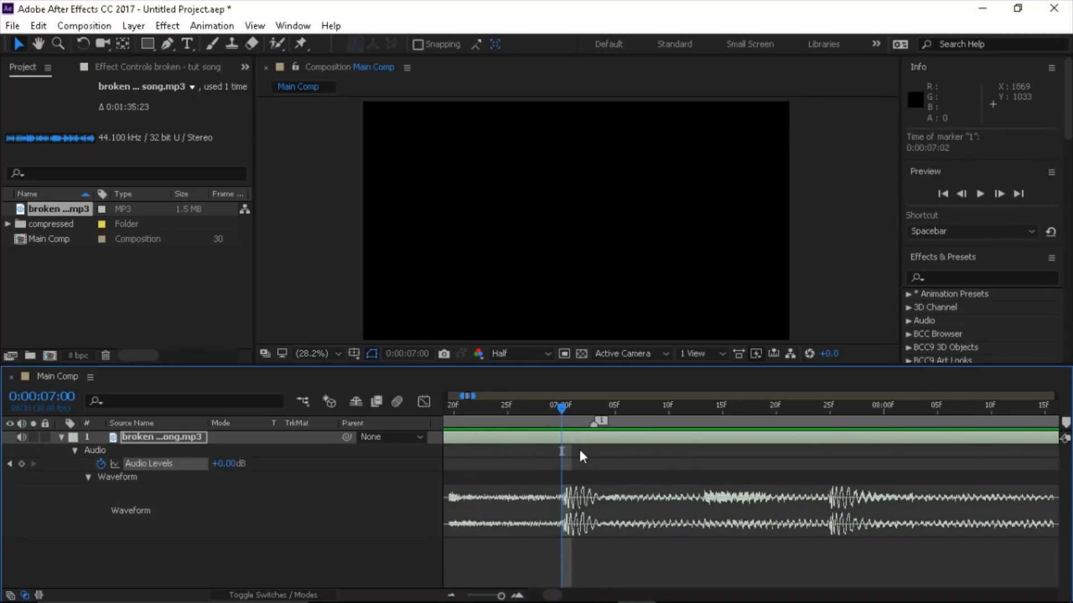
Step: Add Icebreaker.wav above the song in Main Comp and align its start with the marker at 0:00:07:00
left_click(451, 595)
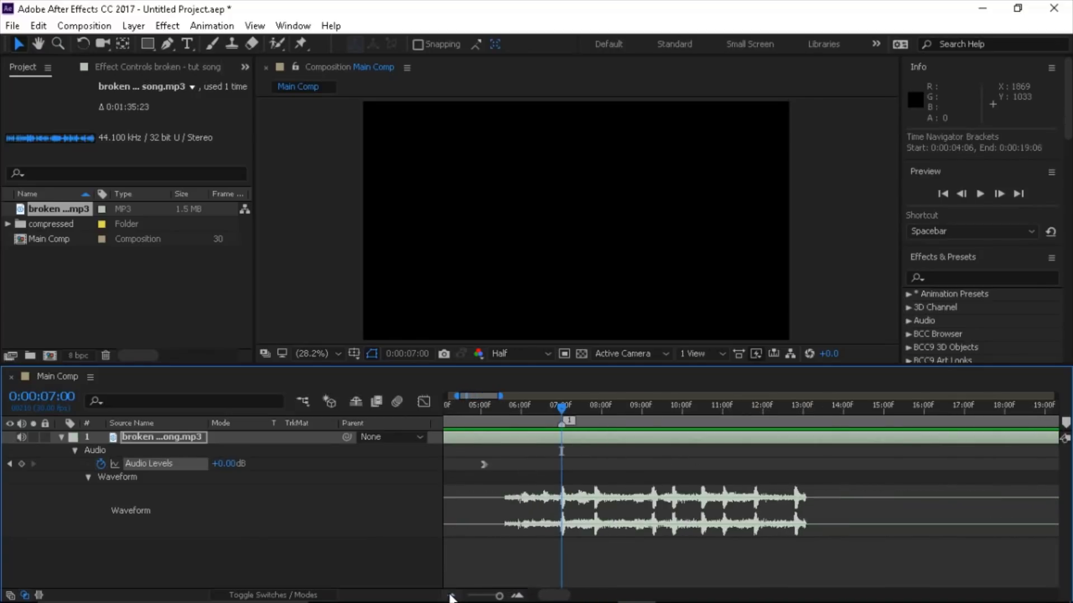
left_click(451, 595)
left_click(450, 595)
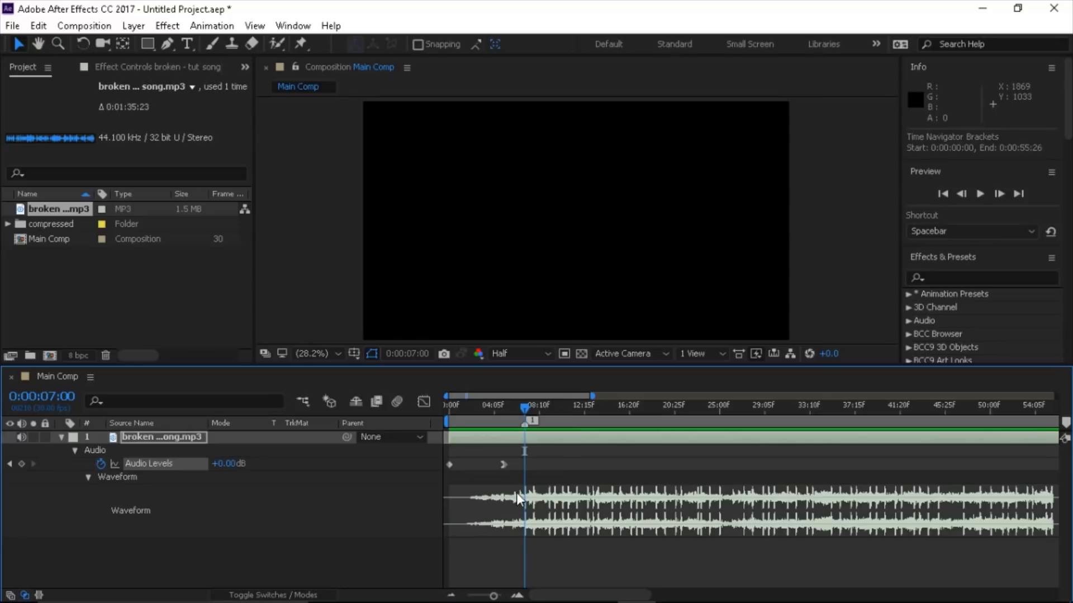
left_click(514, 596)
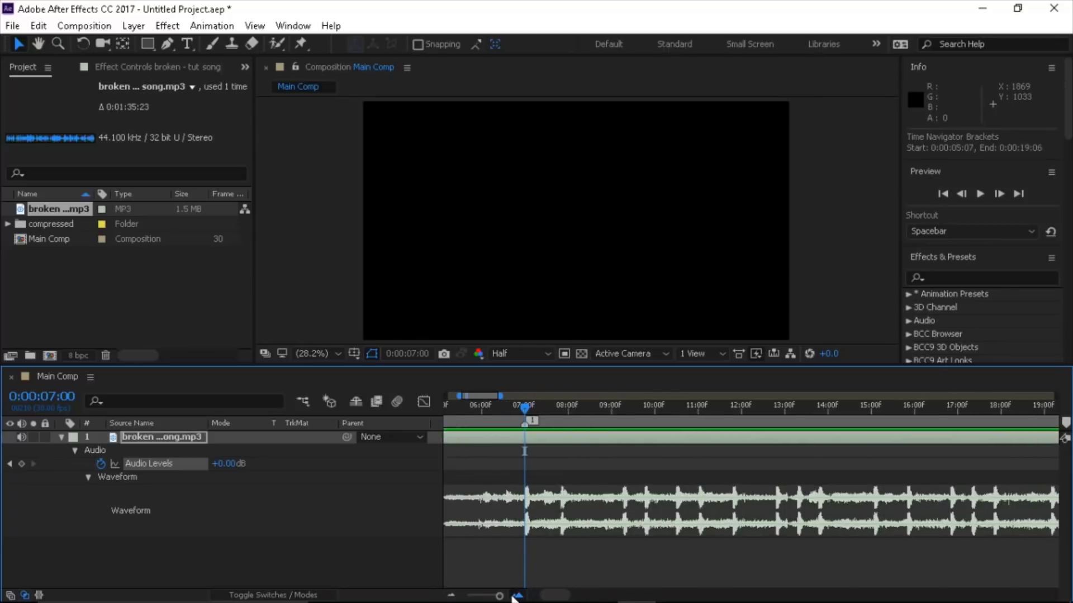
left_click(514, 596)
left_click(451, 596)
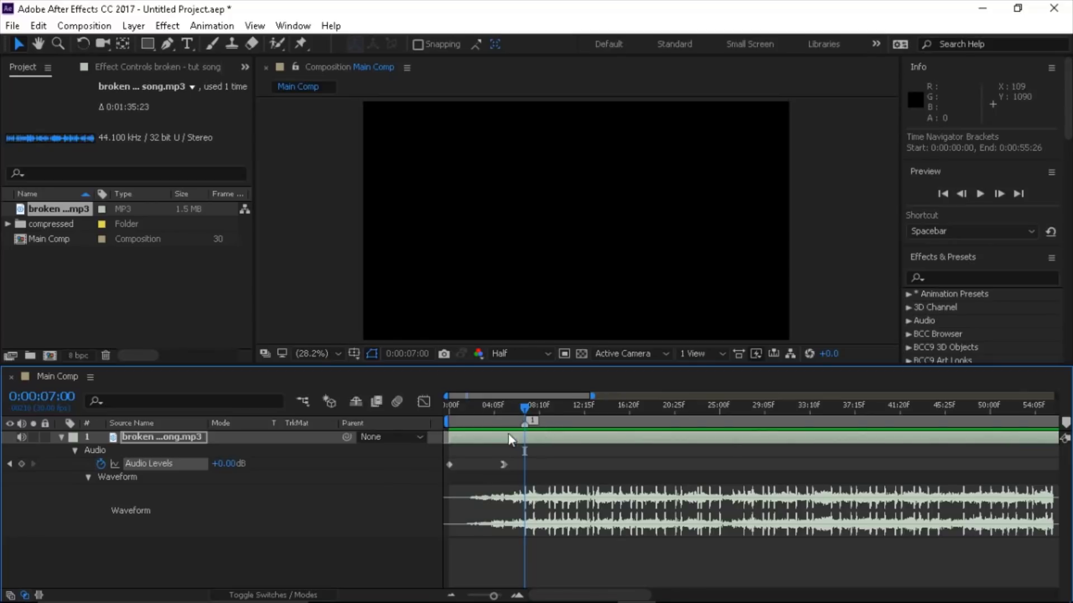
left_click_drag(58, 239, 194, 439)
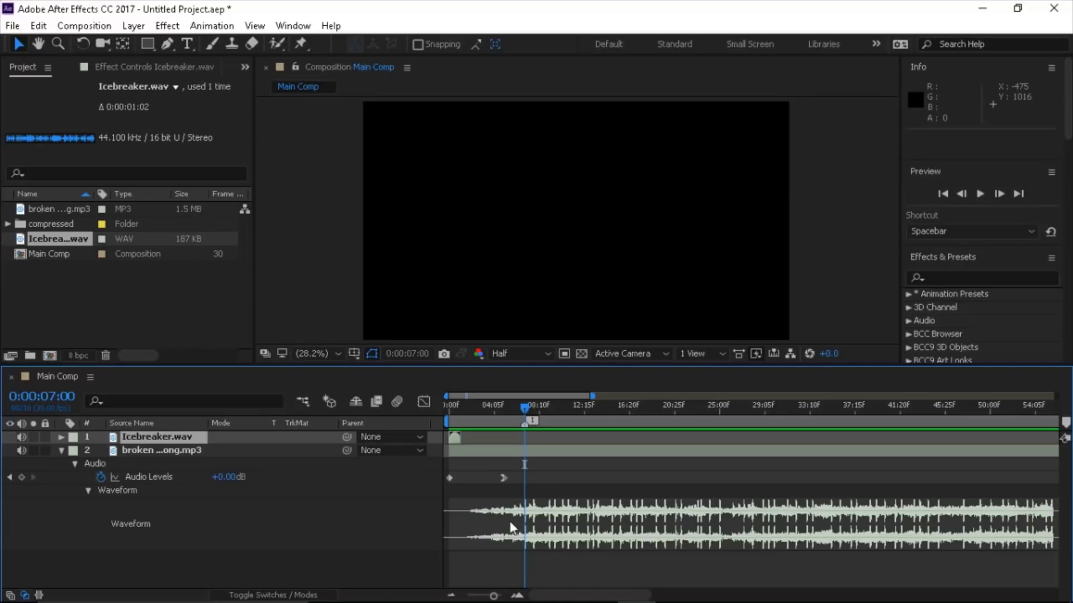
left_click(517, 596)
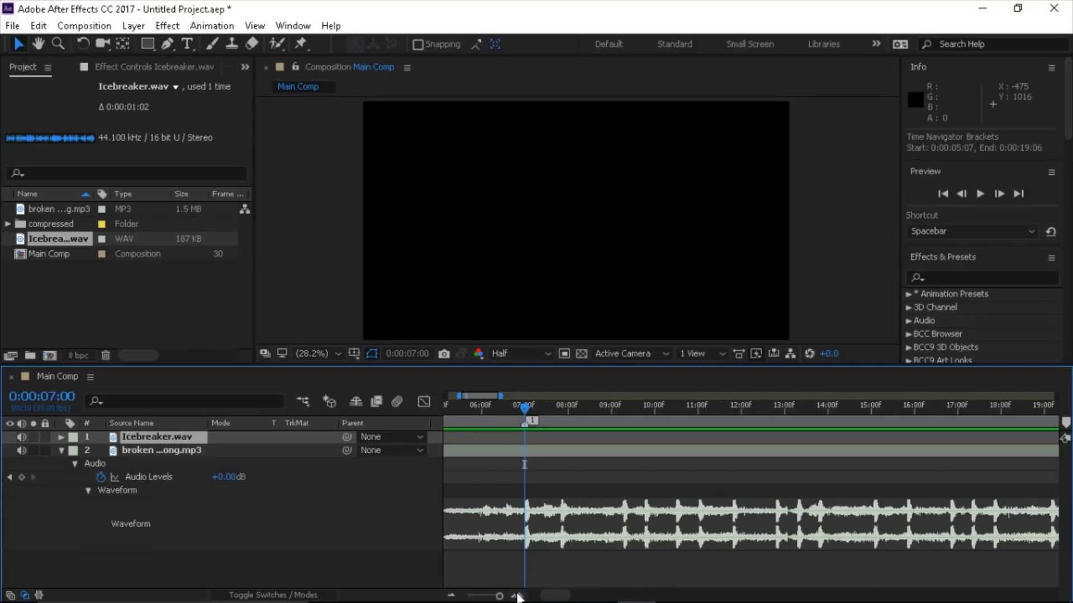
left_click(516, 596)
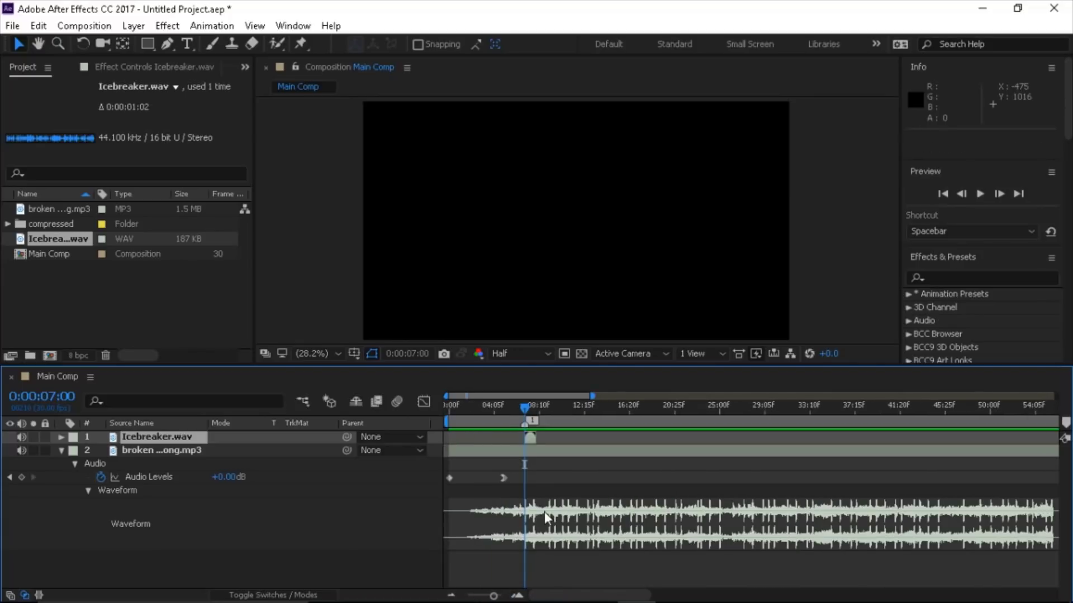
left_click(518, 596)
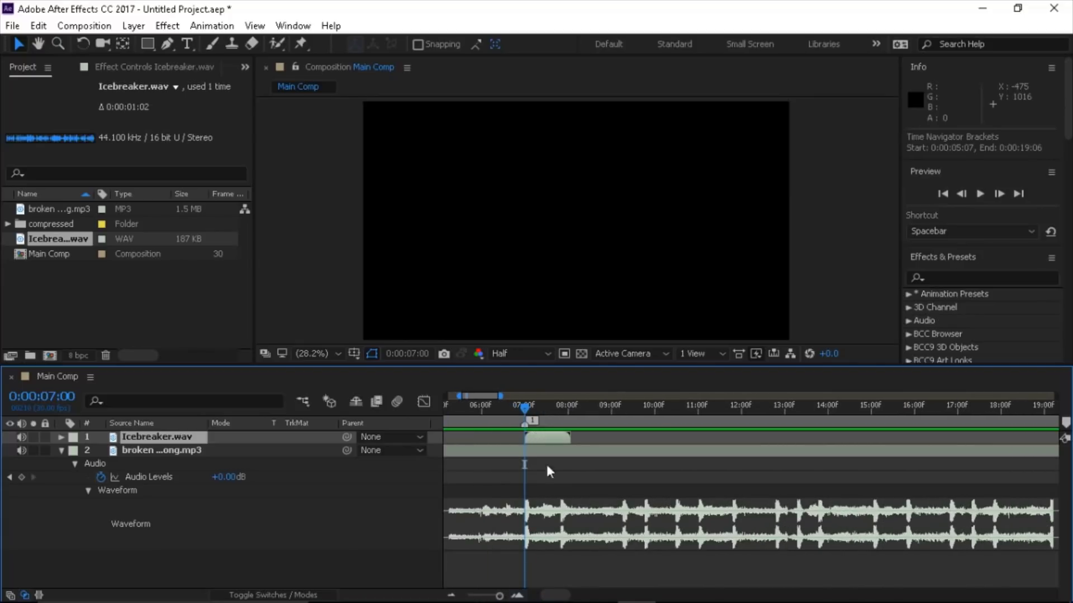
Step: Preview the Icebreaker.wav sound against the song from 0:00:05:29 and move the playhead to 0:00:07:16
left_click(480, 406)
left_click(983, 191)
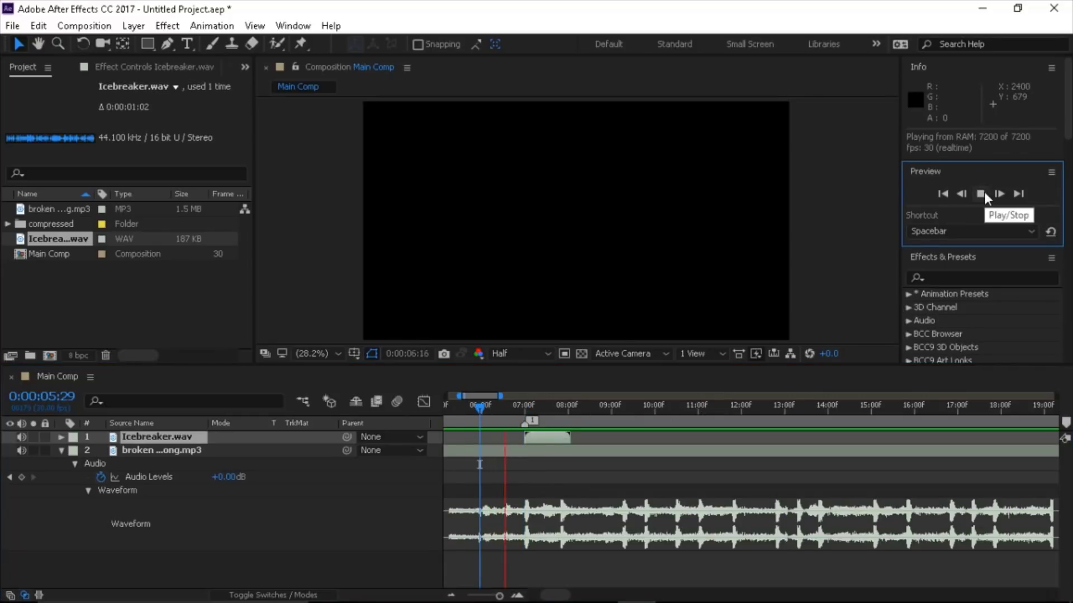
left_click(980, 192)
left_click(547, 407)
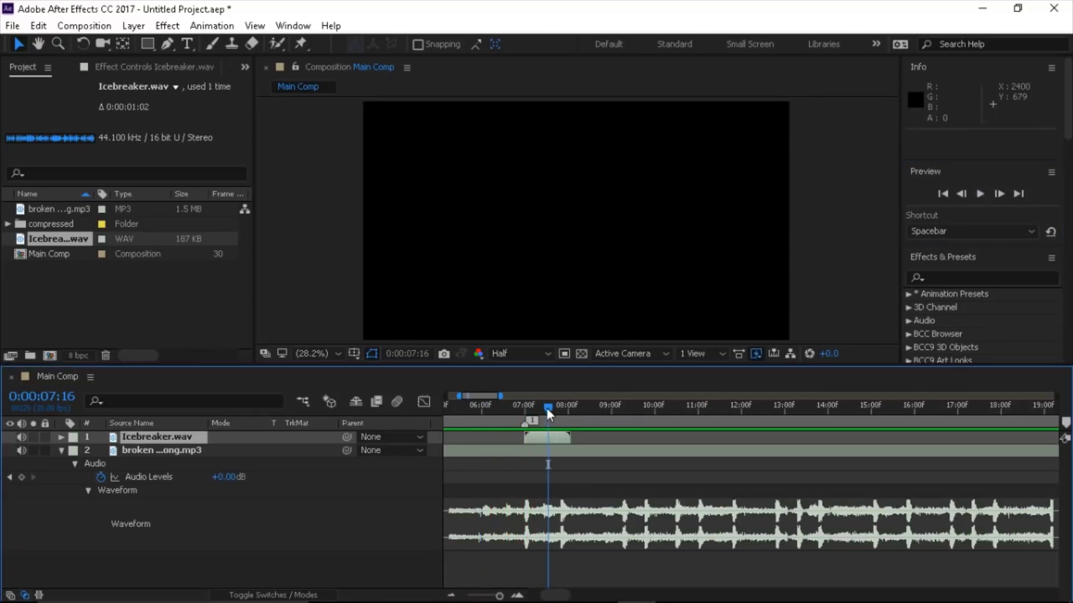
Step: Return the playhead to marker 1 at 0:00:07:00 and delete the Icebreaker.wav layer from Main Comp
left_click_drag(547, 408, 522, 413)
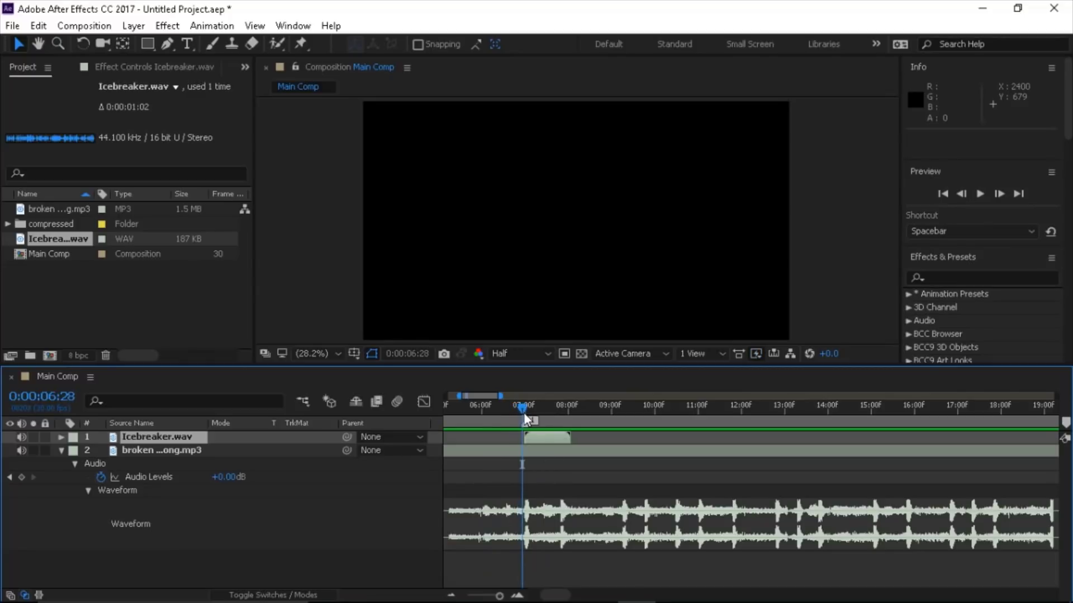
left_click(517, 596)
left_click(517, 596)
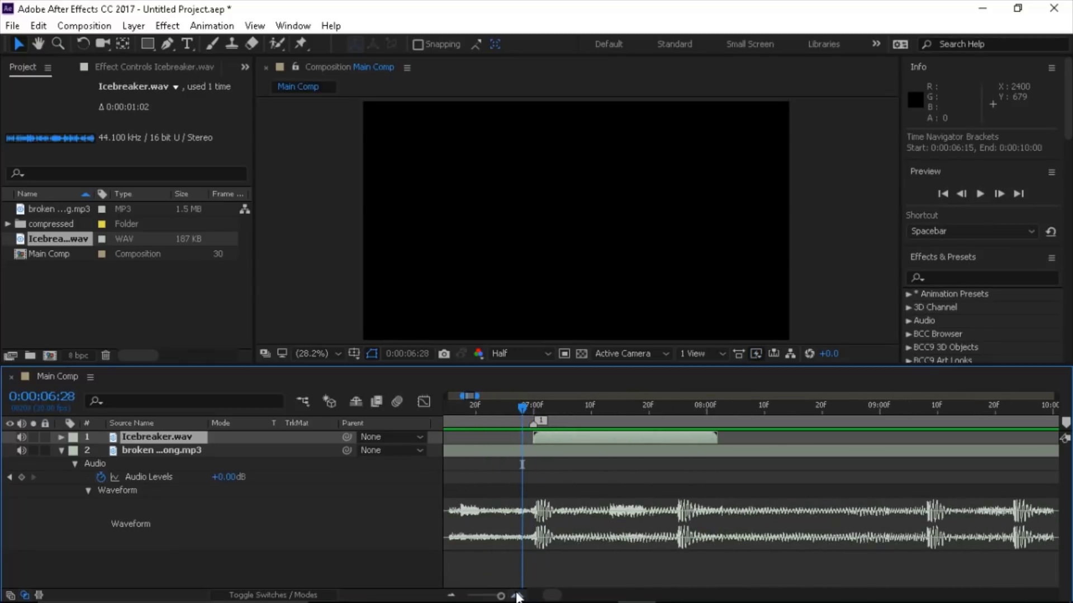
left_click(517, 595)
left_click_drag(521, 410, 541, 408)
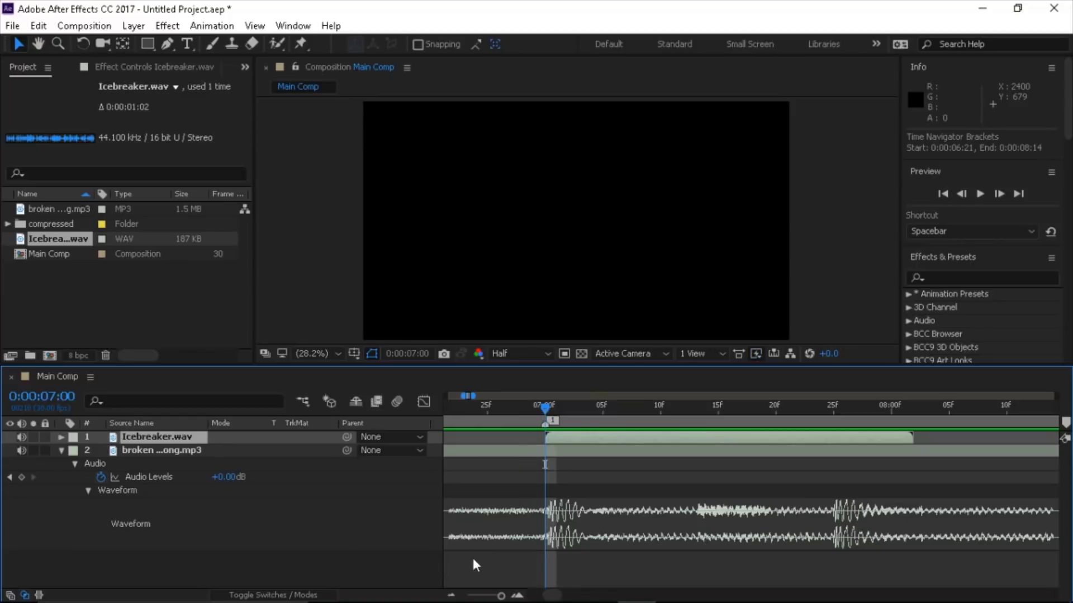
left_click(450, 595)
left_click(450, 596)
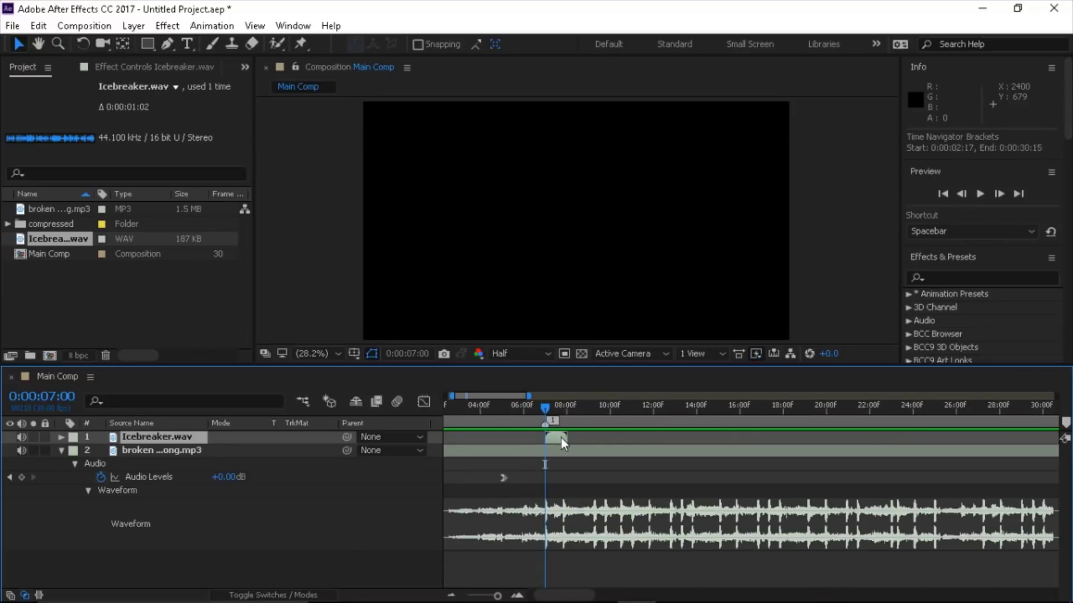
key("Delete")
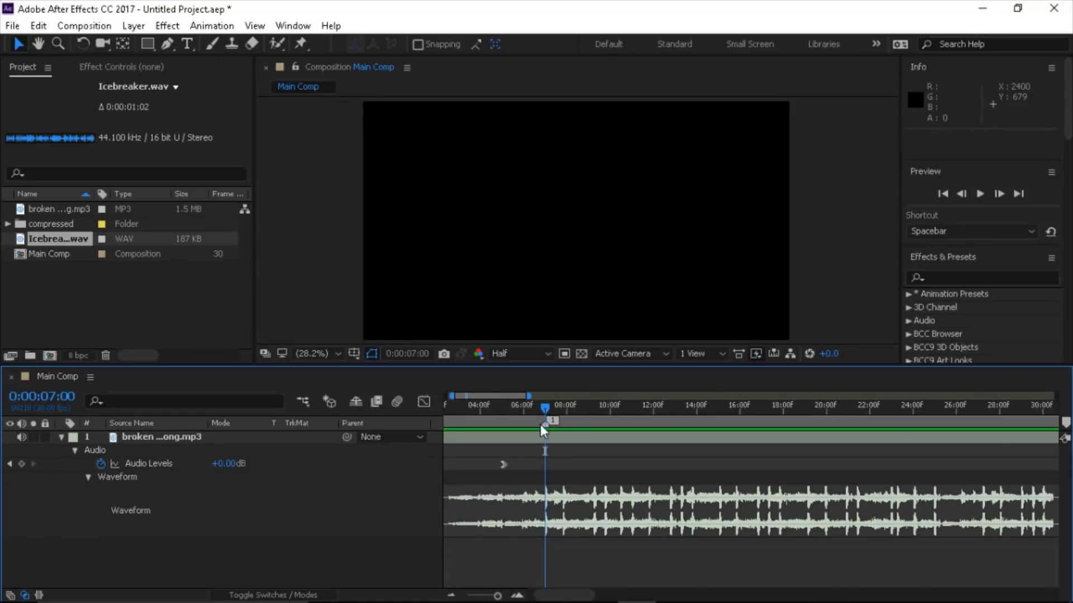
mouse_move(1065, 423)
left_mouse_down()
mouse_move(1036, 435)
mouse_move(1065, 426)
mouse_move(866, 443)
mouse_move(1065, 428)
left_mouse_up()
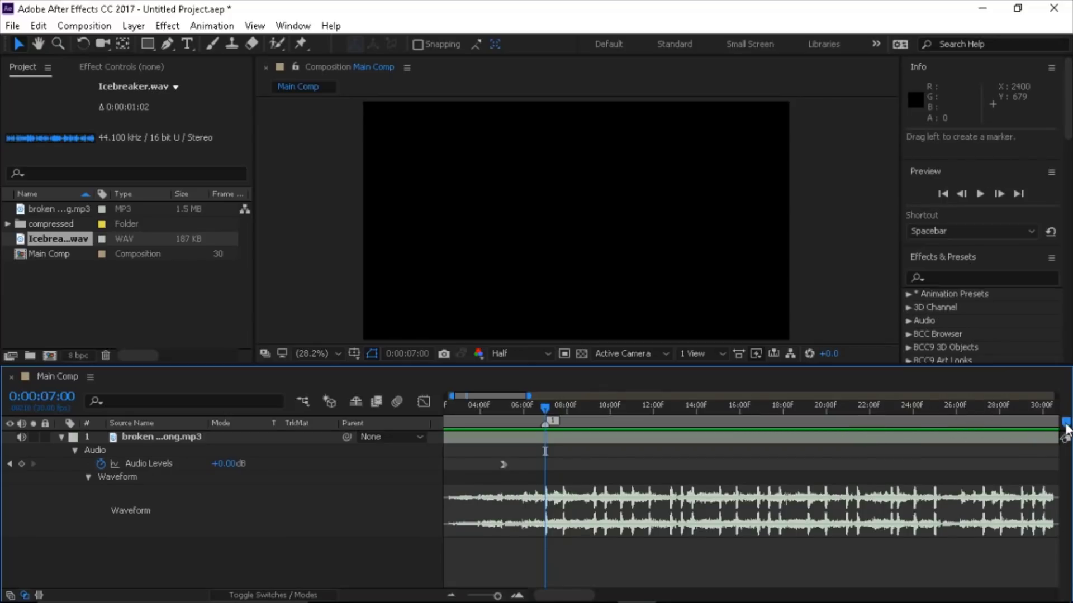
left_click(451, 595)
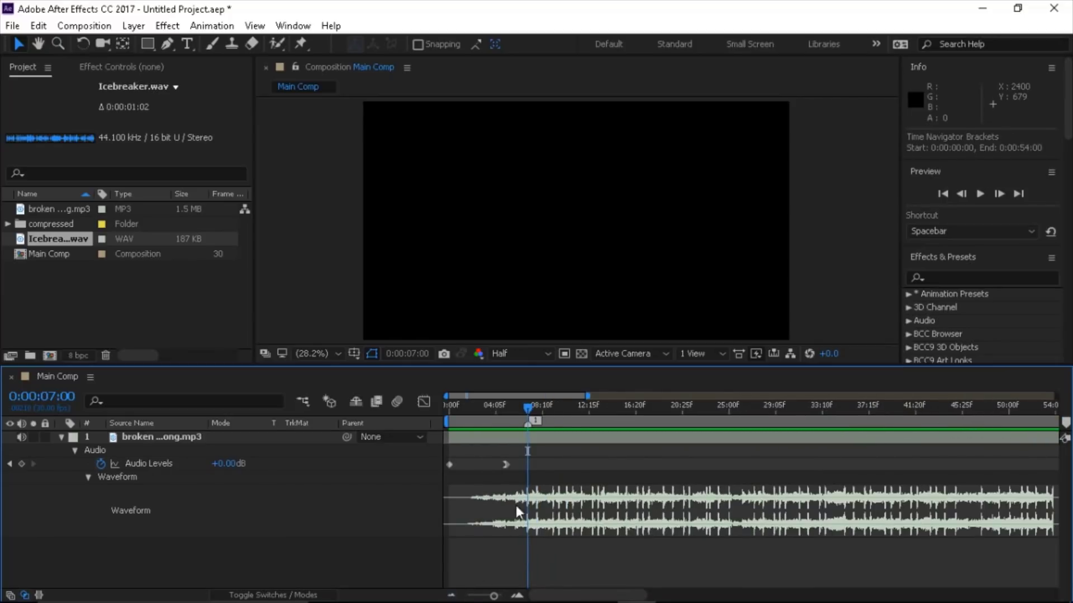
Step: Select clip1.mp4 inside the compressed footage folder and show only the waveform under the song layer
left_click(214, 288)
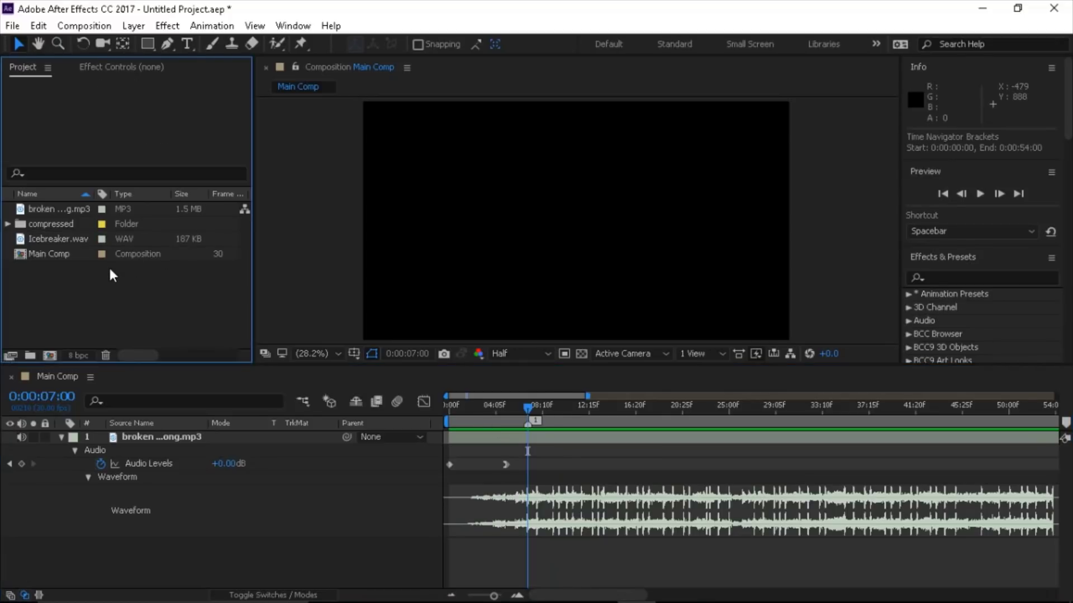
left_click(8, 224)
scroll(121, 276, "down", 1)
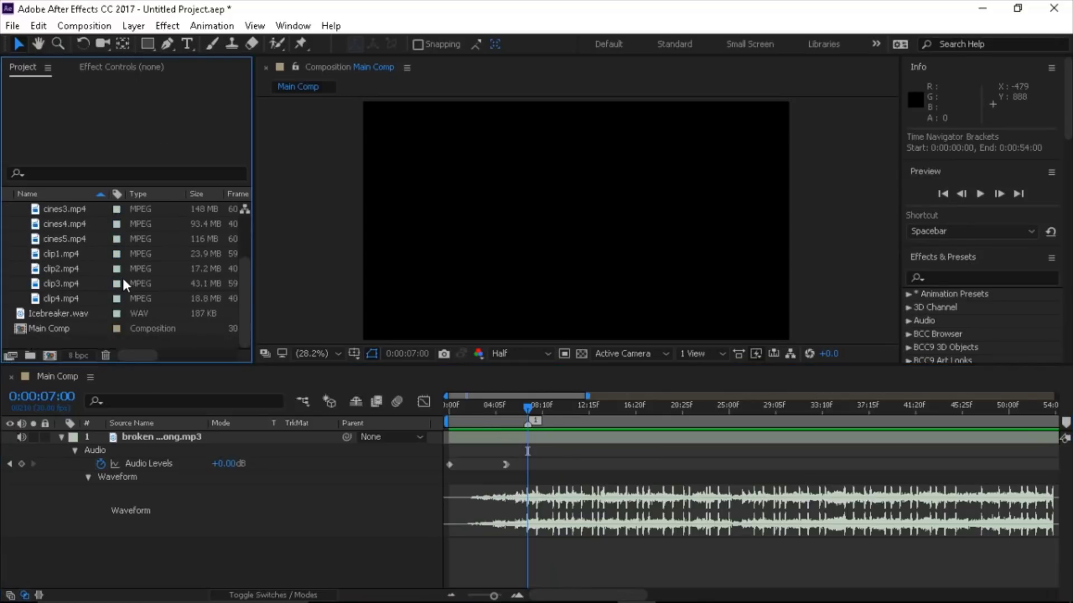
left_click(72, 255)
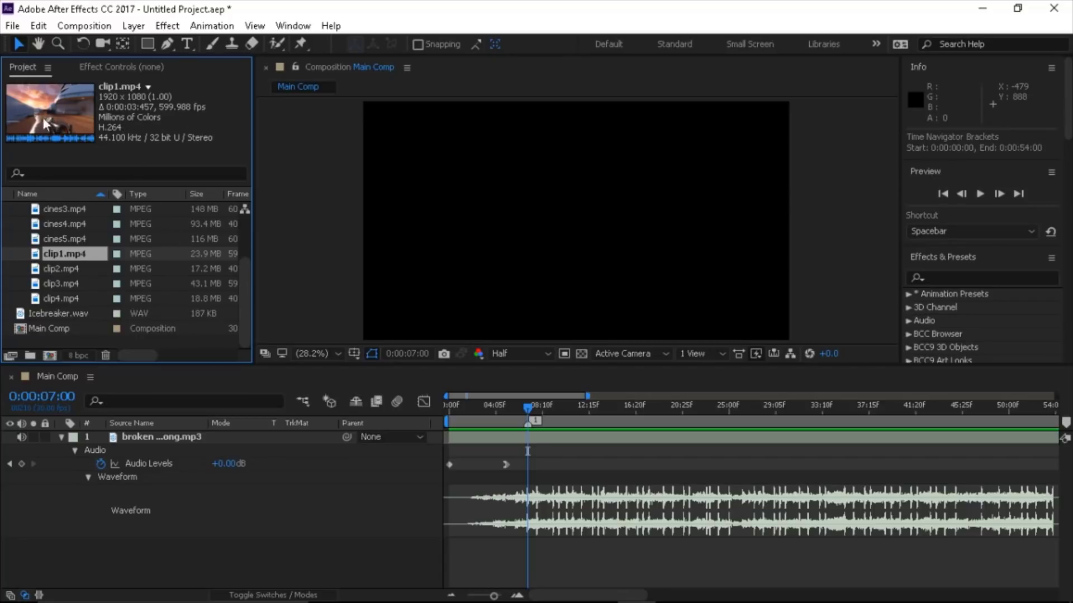
key("l")
key("l")
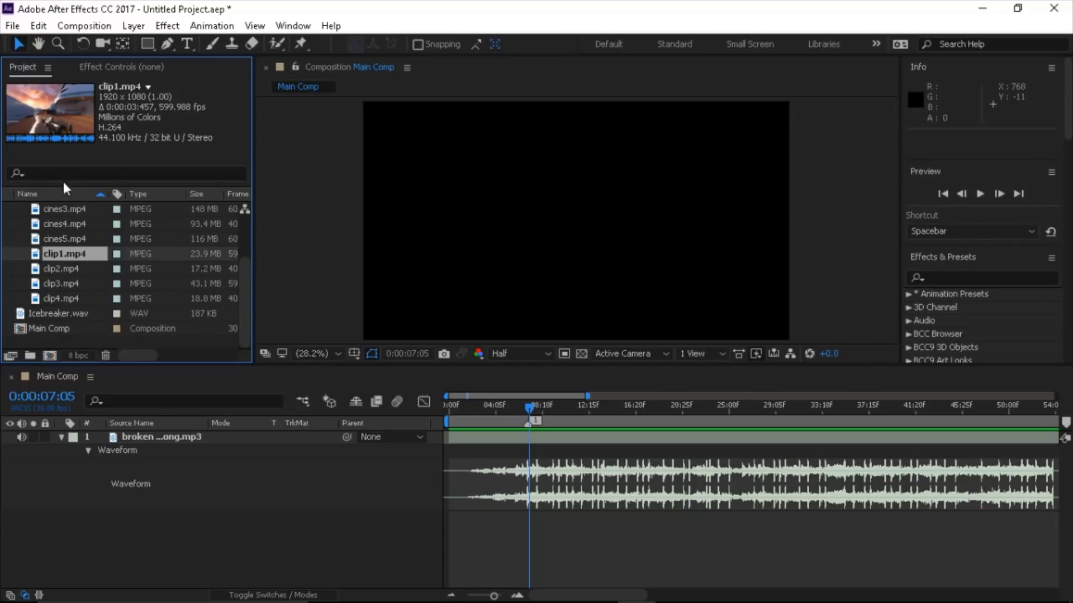
Step: Conform clip1.mp4 to a frame rate of 30 frames per second in its Interpret Footage settings
right_click(72, 254)
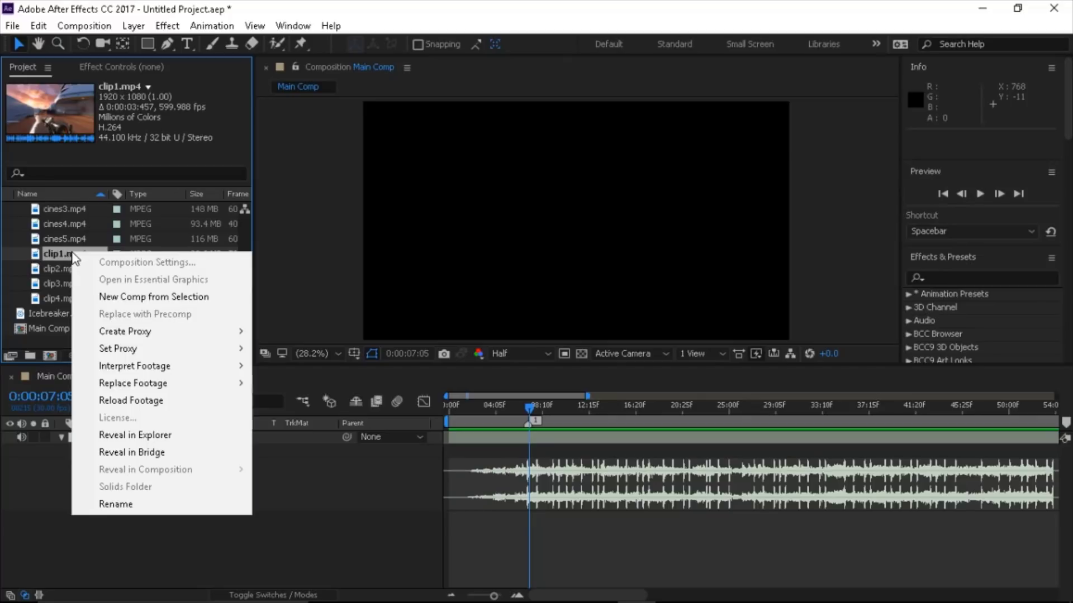
mouse_move(167, 367)
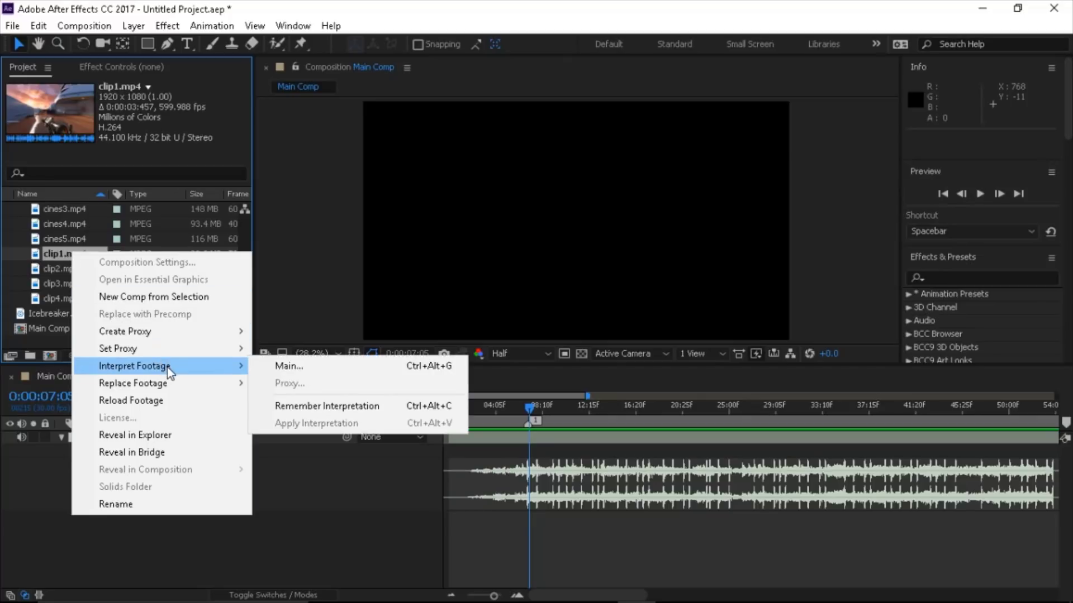
left_click(296, 366)
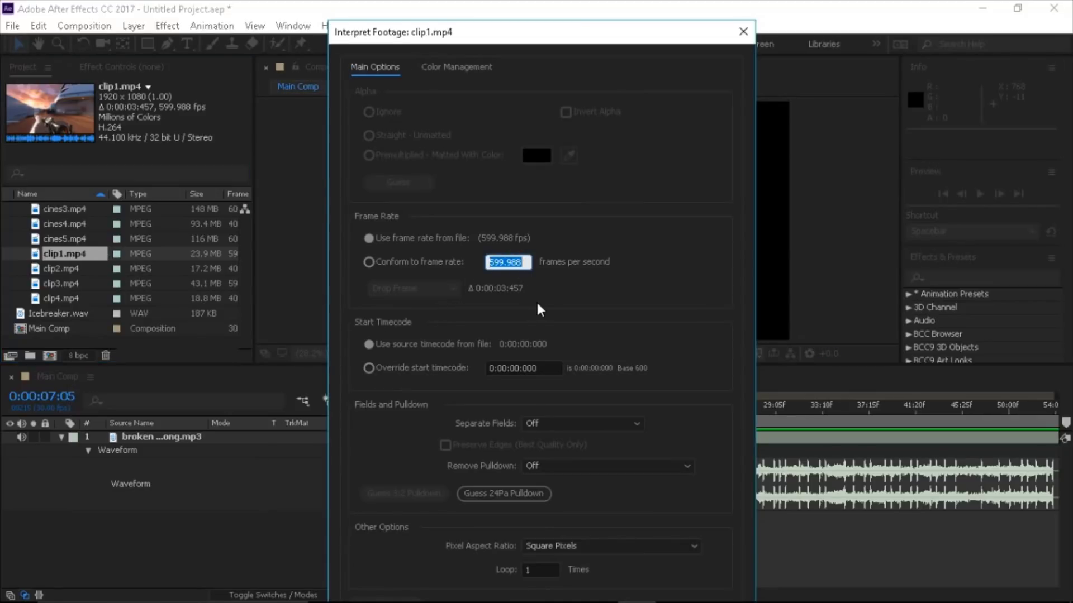
type("30")
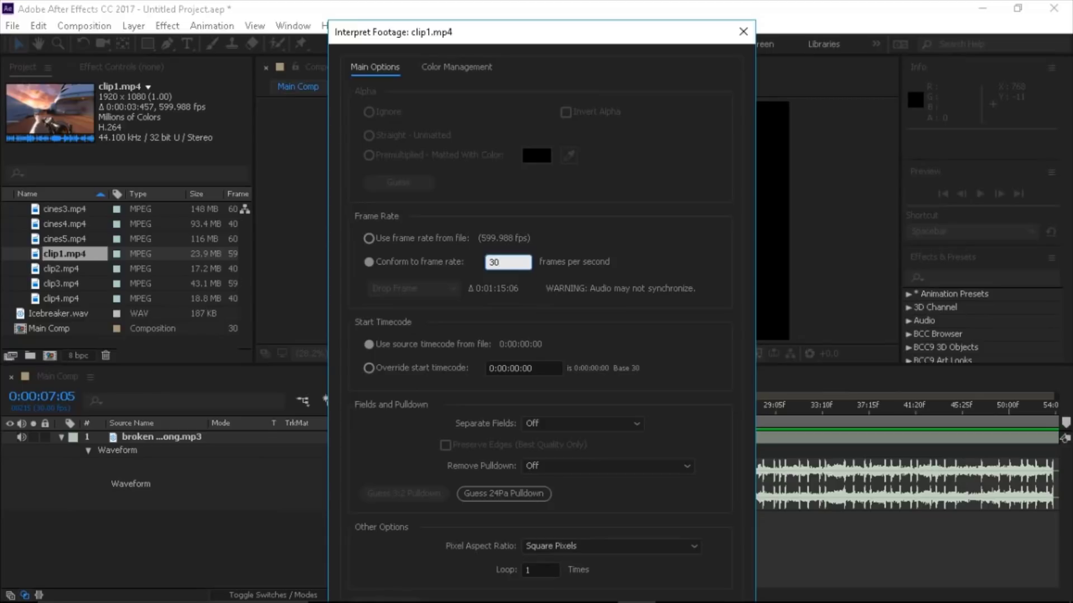
key("Return")
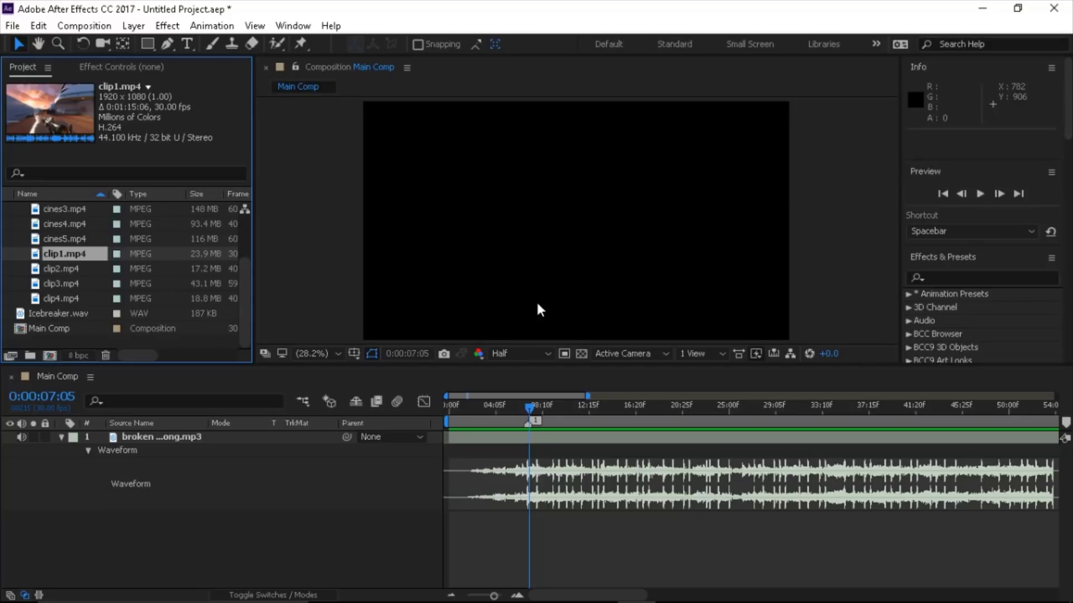
Step: Add clip1.mp4 beneath the song in Main Comp and preview the song from 0:00:05:28 to check the clip's starting point
key("ctrl+slash")
left_click(582, 410)
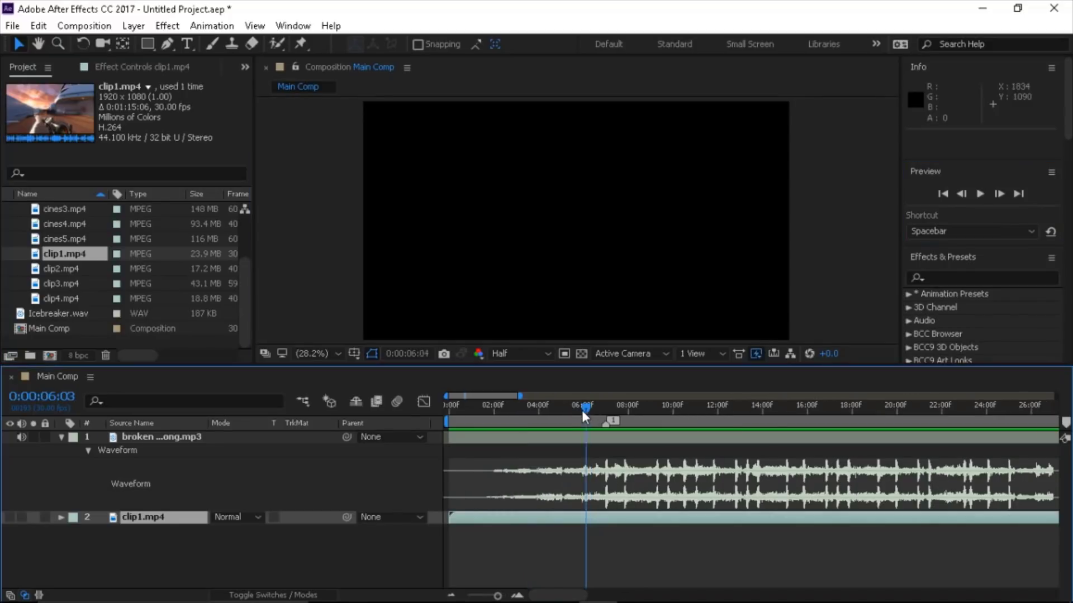
left_click(517, 595)
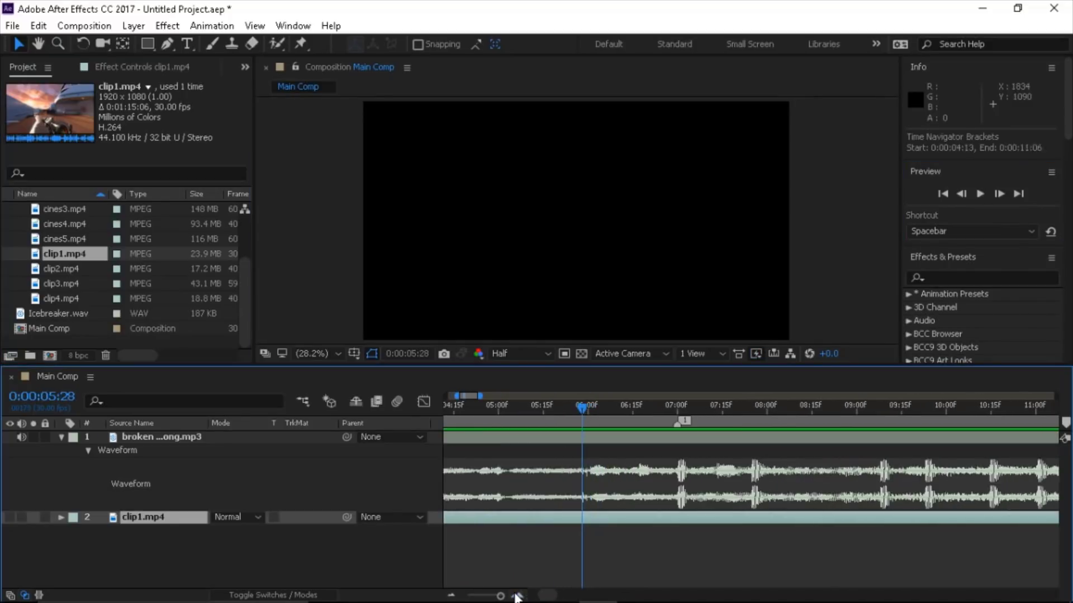
left_click(517, 595)
left_click(517, 596)
left_click(979, 194)
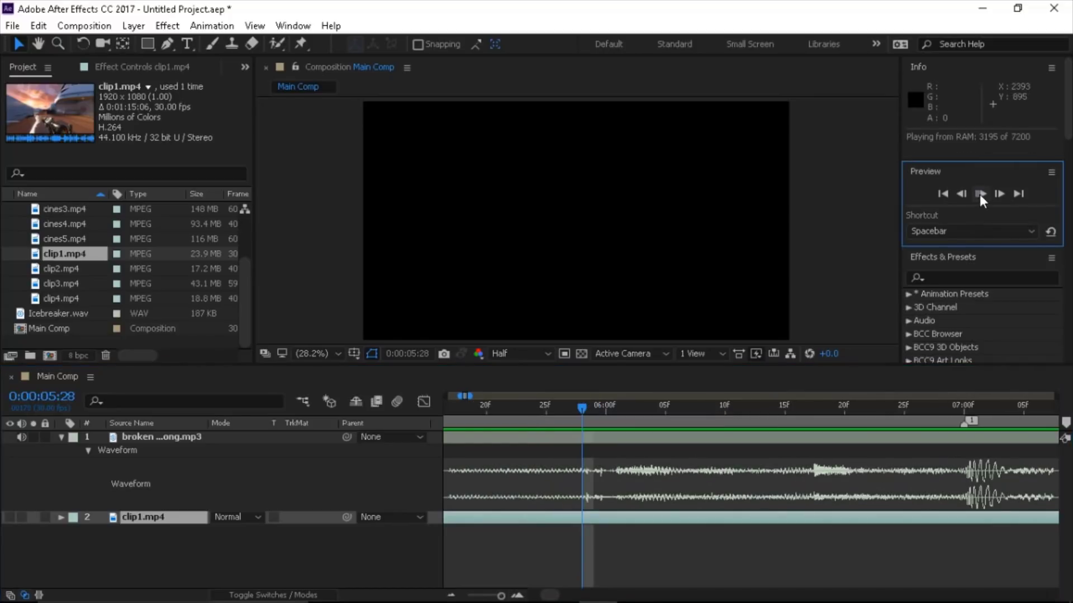
left_click_drag(592, 411, 583, 415)
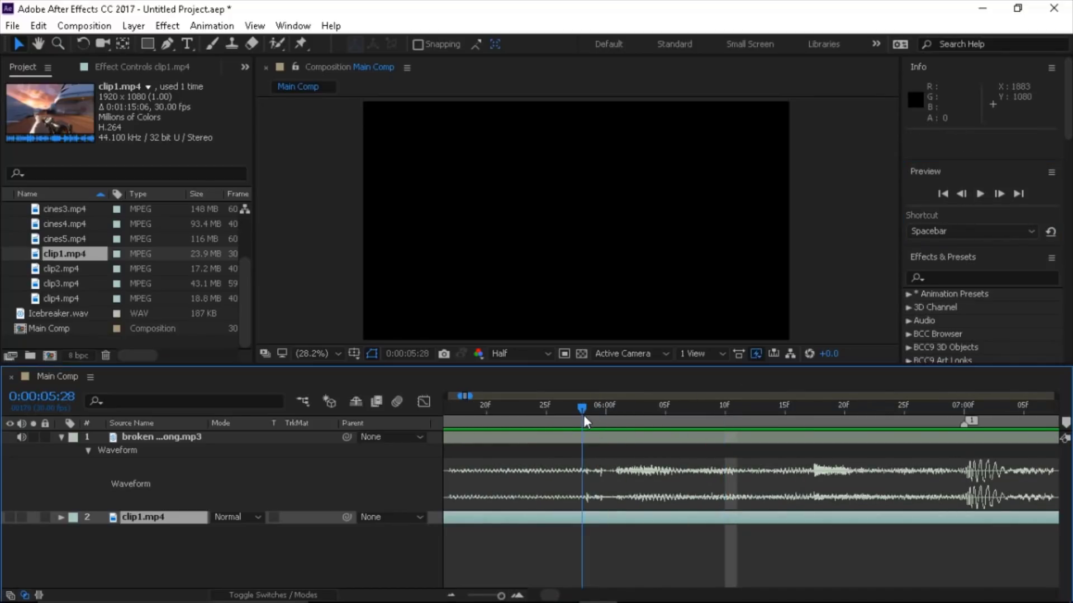
Step: Make the clip1.mp4 layer start at 0:00:05:28 and enable time remapping on it
left_click(452, 596)
left_click(452, 596)
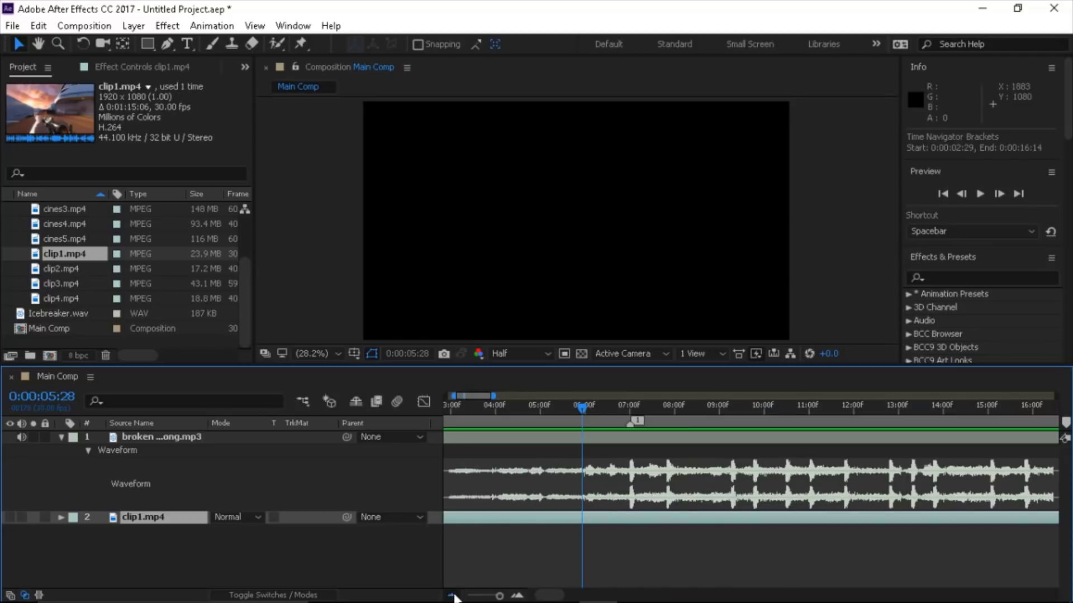
left_click(452, 596)
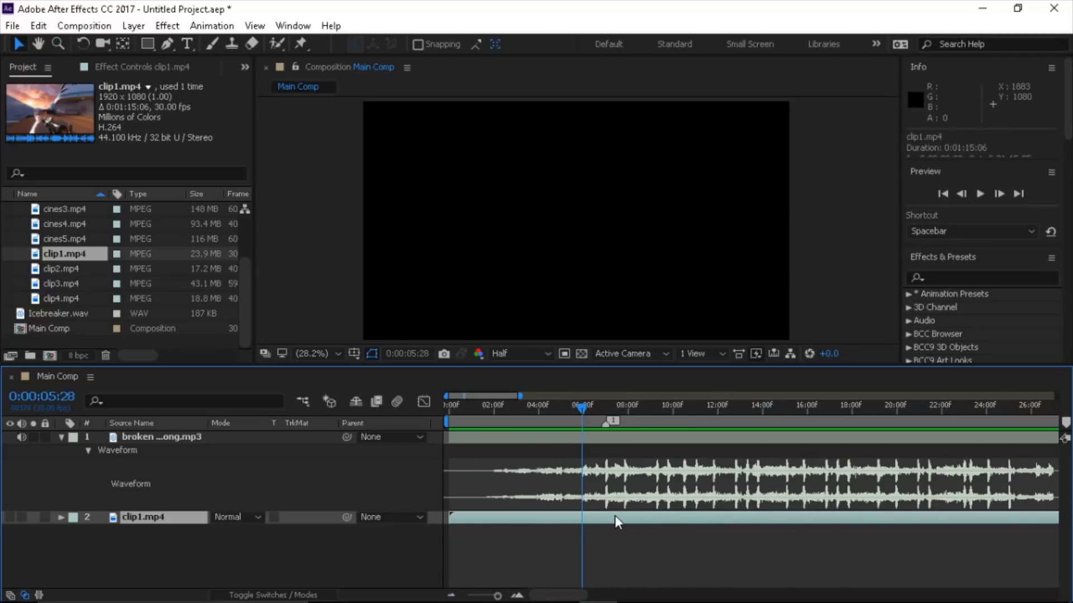
key("alt+bracketleft")
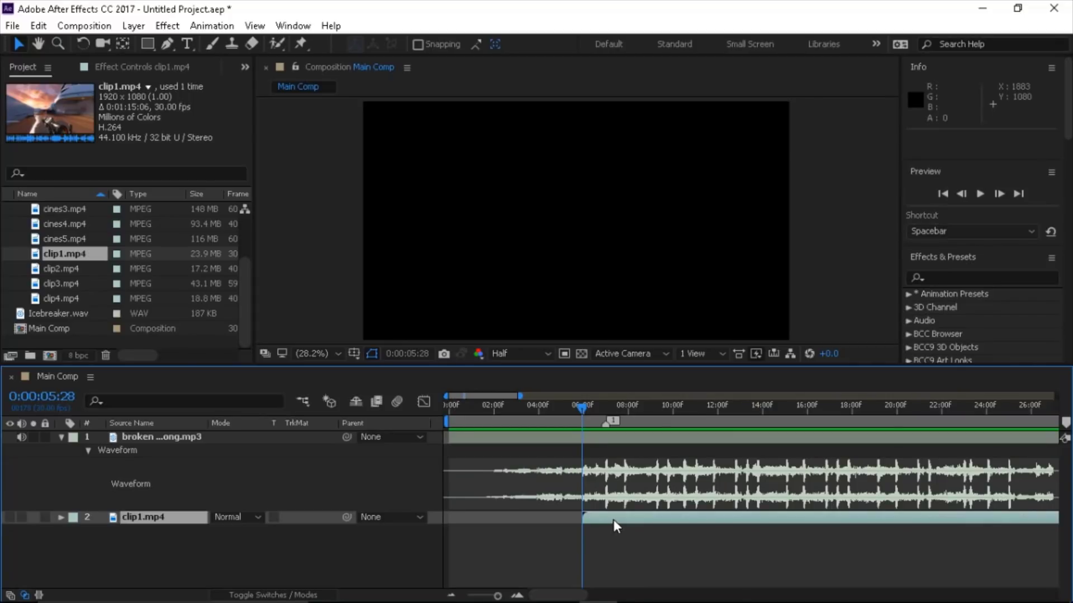
right_click(614, 520)
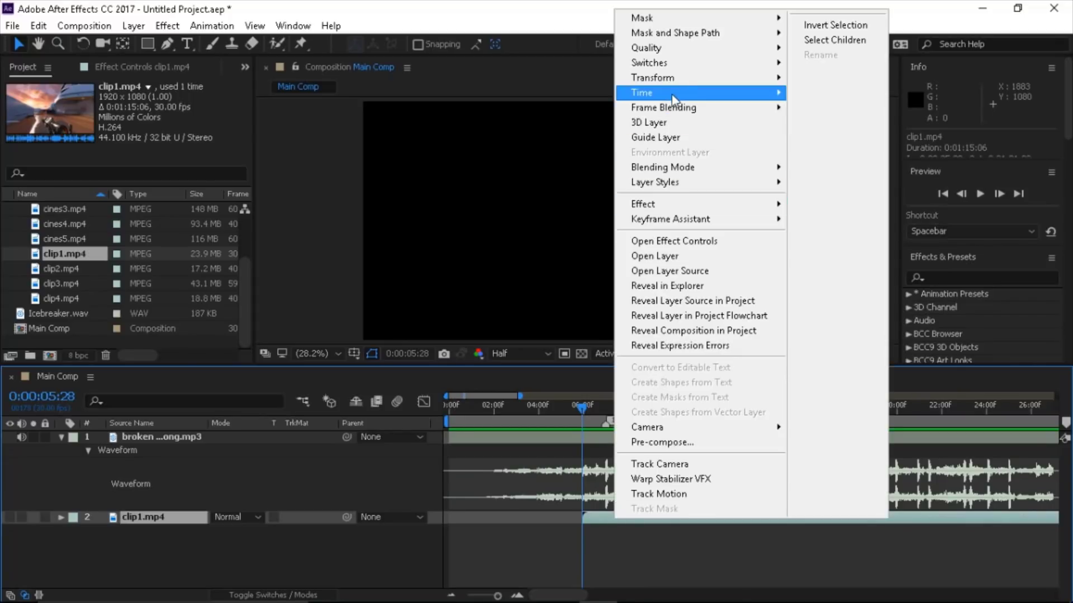
mouse_move(715, 89)
left_click(835, 95)
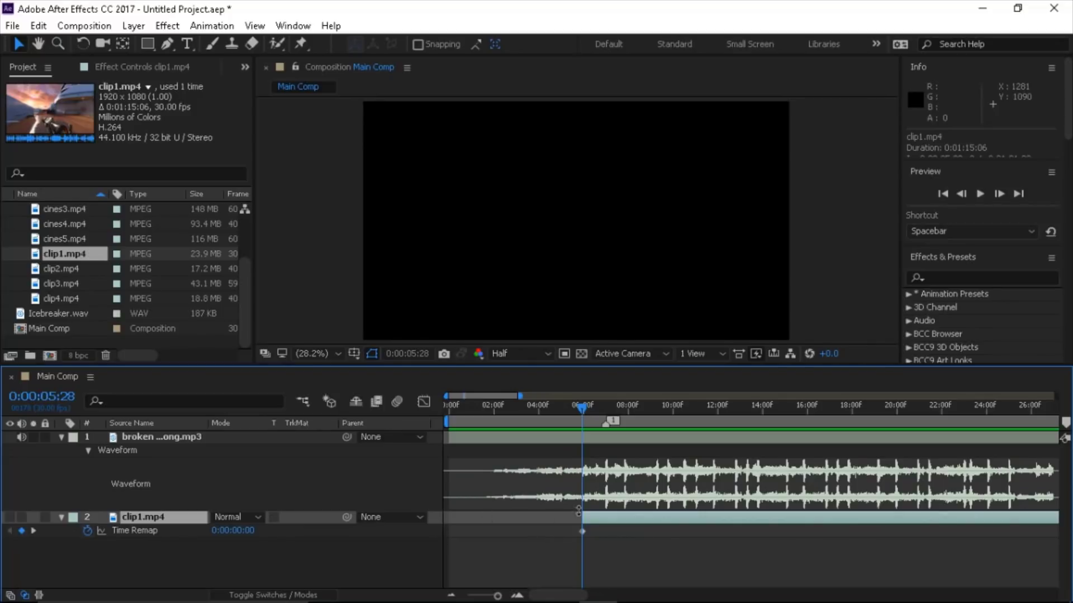
Step: Search the effects and presets for "velo"
left_click(957, 278)
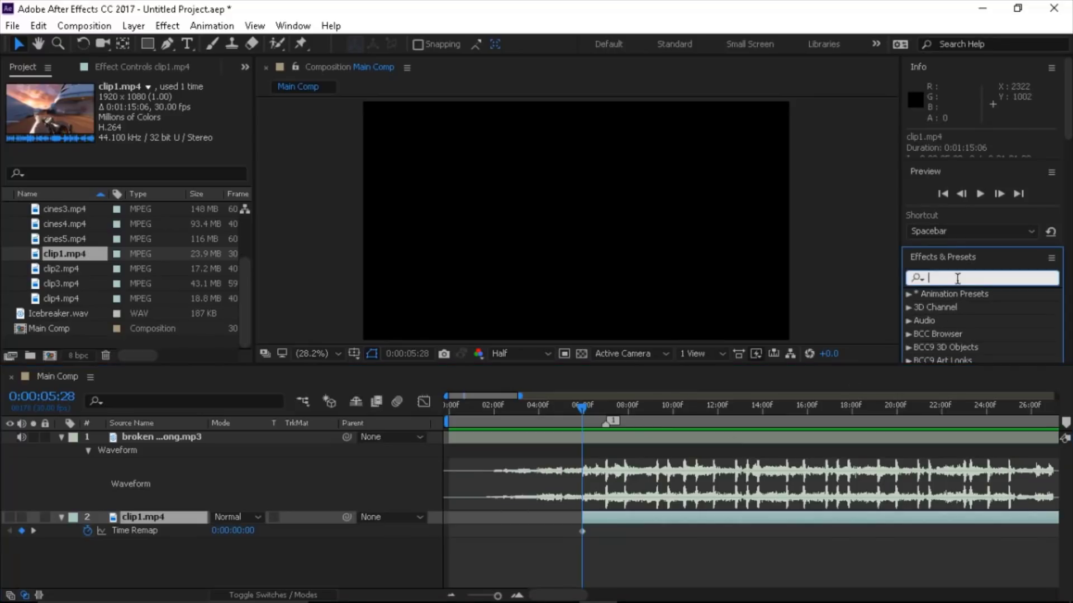
type("velo")
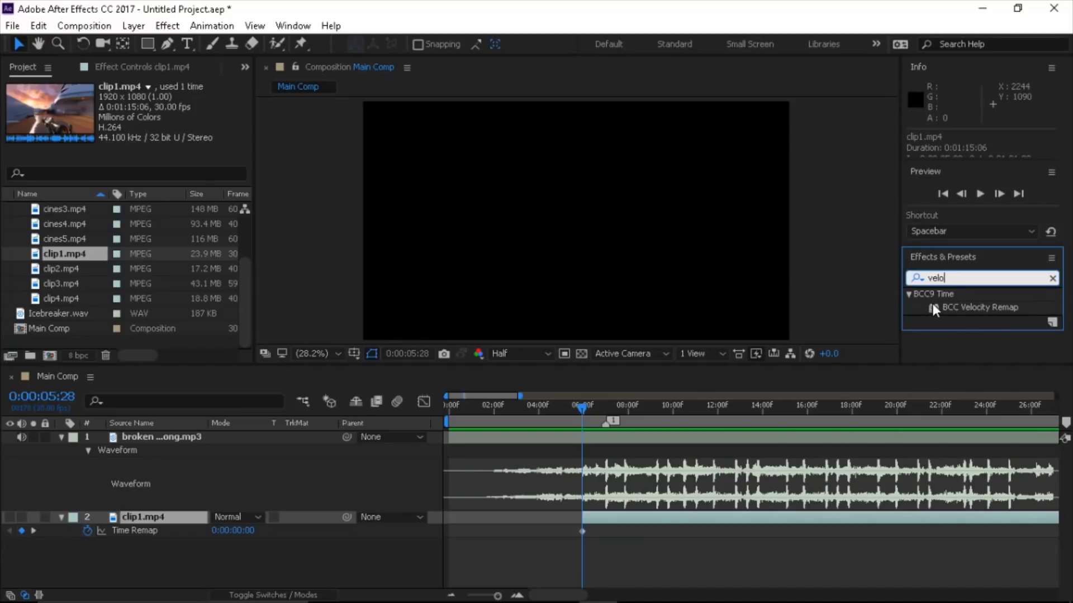
Step: Examine the Time Remap keyframes at both ends of clip1.mp4 and the section around marker 1 at 0:00:07:00
left_click(517, 595)
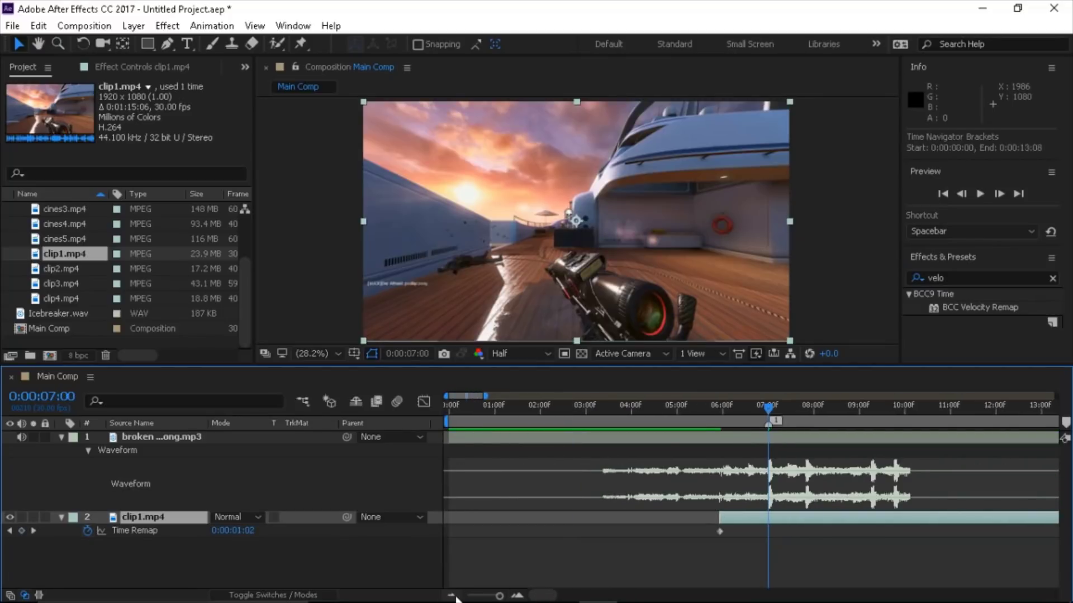
left_click(453, 596)
left_click(454, 596)
left_click(453, 596)
left_click(453, 596)
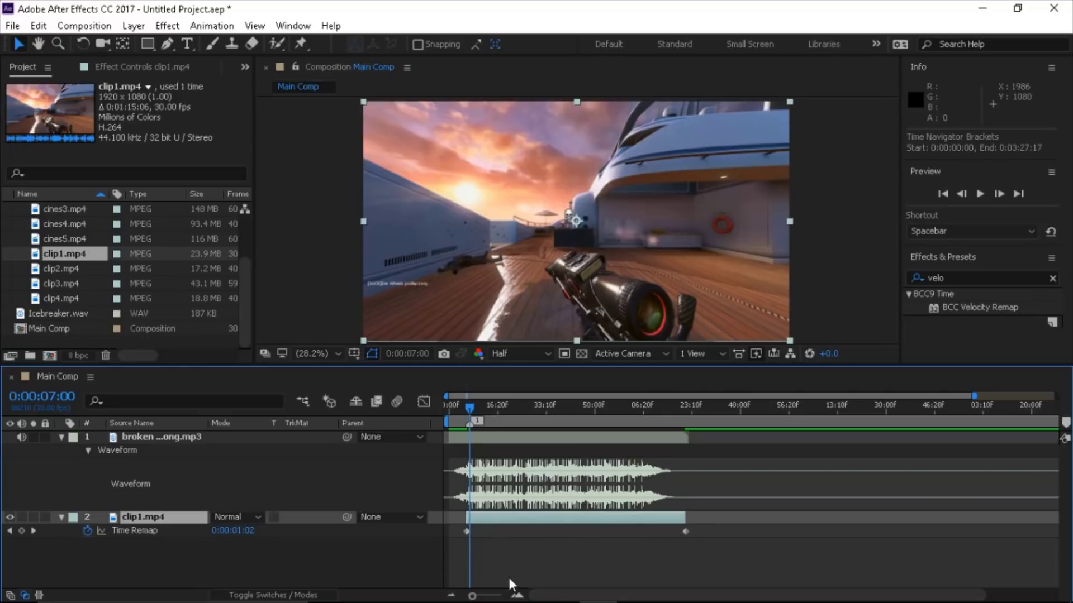
left_click(516, 593)
left_click(517, 594)
left_click(517, 593)
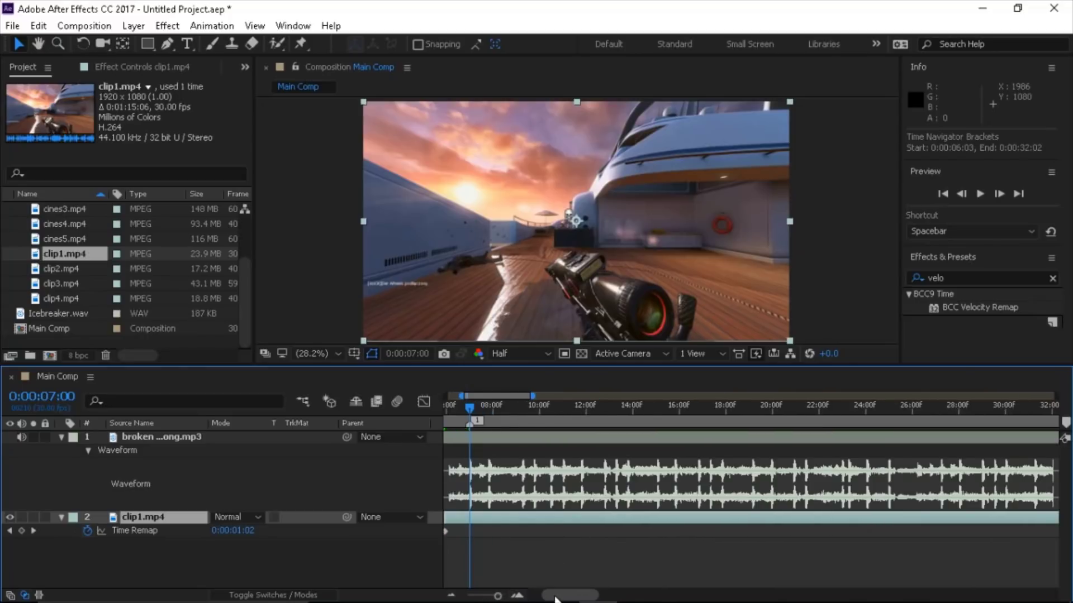
scroll(556, 598, "up", 4)
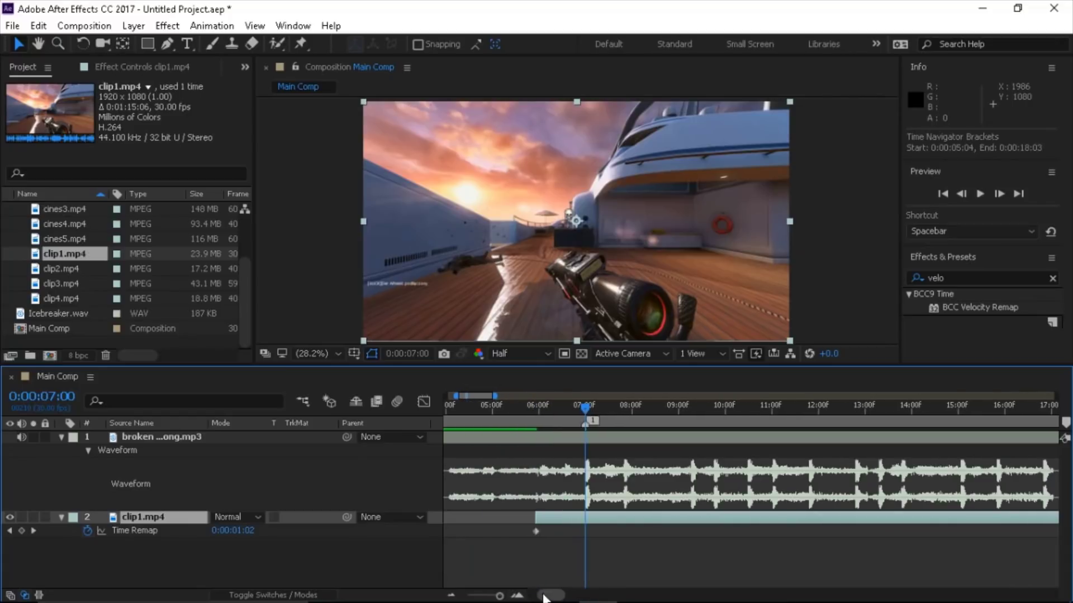
scroll(545, 597, "up", 2)
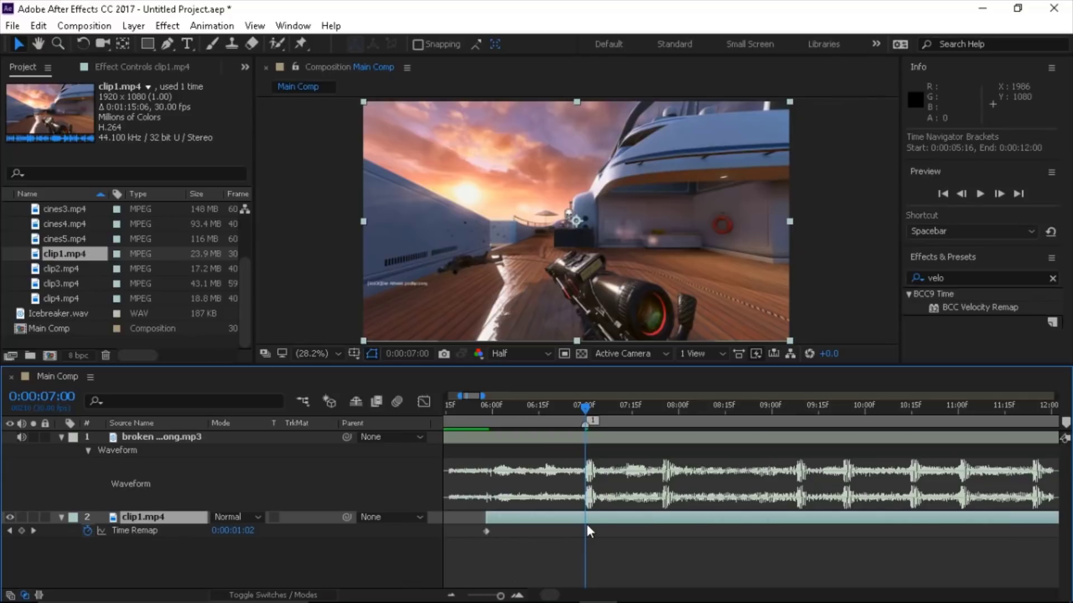
Step: Set the Time Remap value of clip1.mp4's first keyframe, at 0:00:05:28, to 0:01:00:00
key("j")
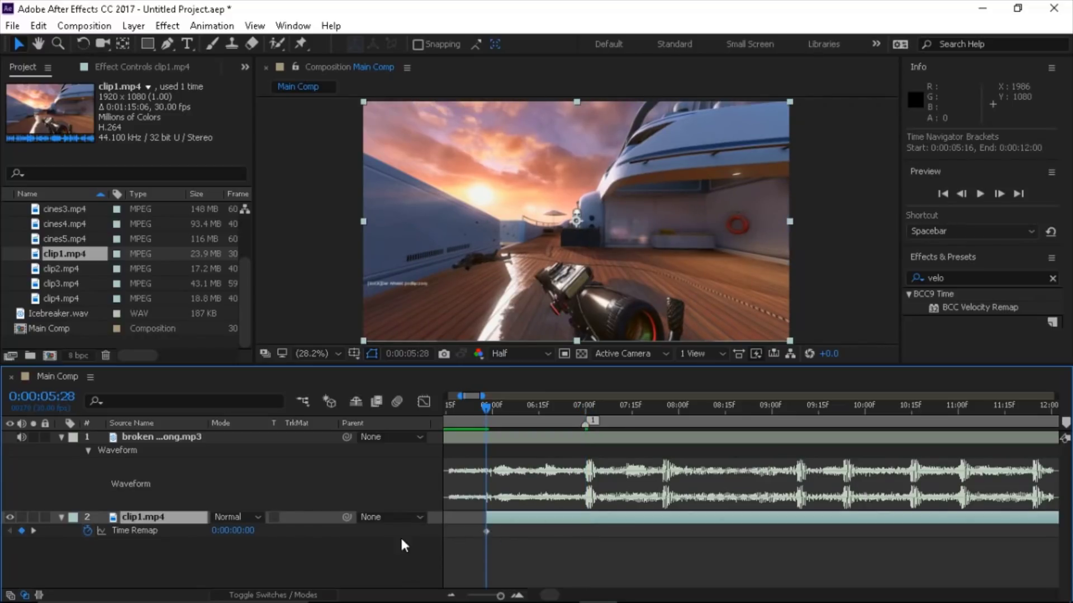
left_click_drag(237, 540, 227, 536)
left_click(231, 530)
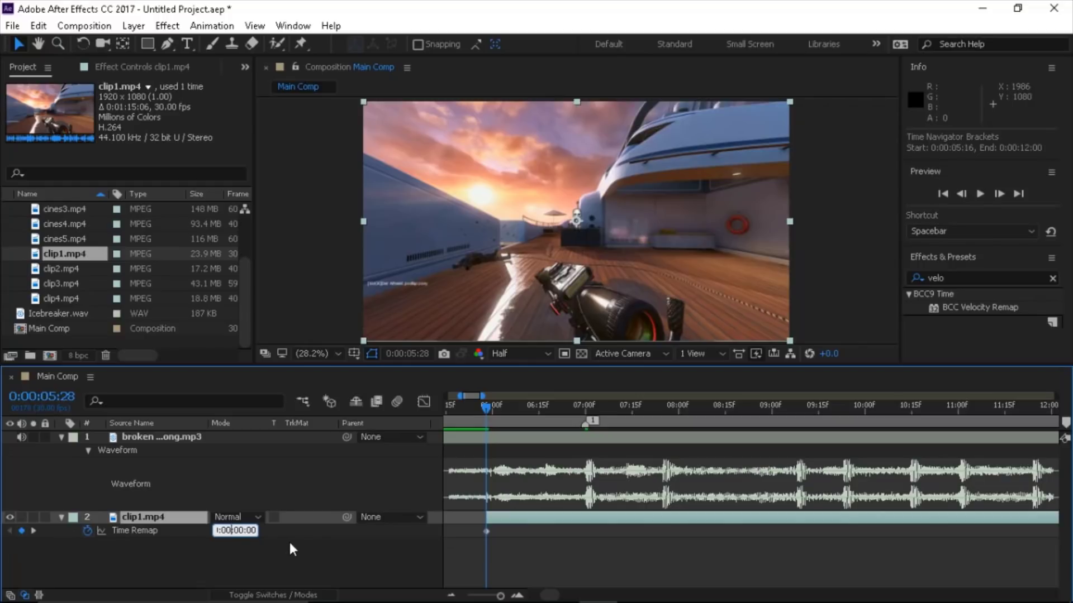
key("Return")
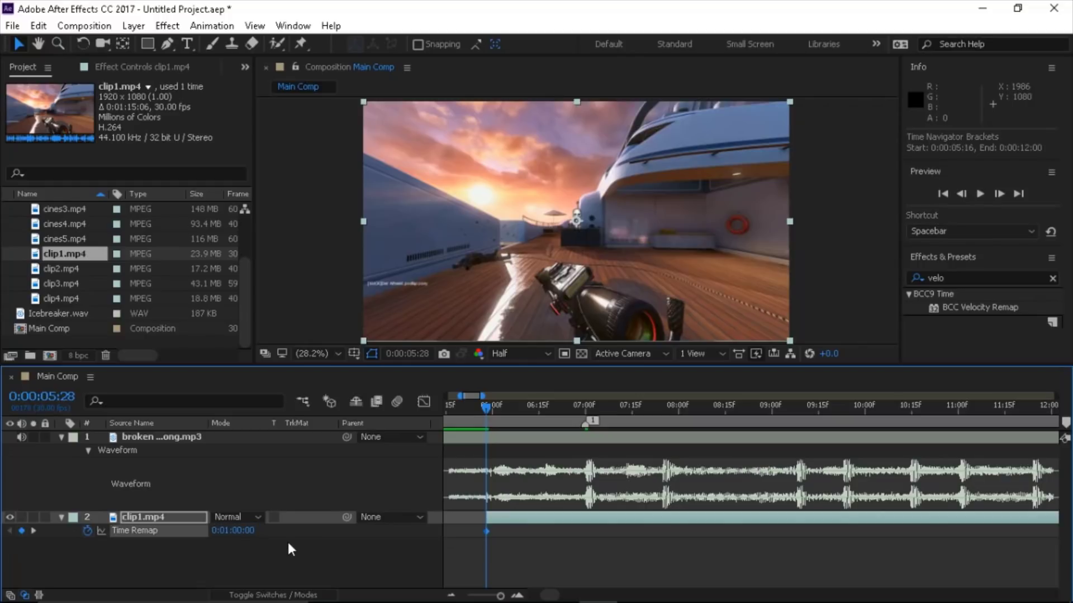
Step: Set the Time Remap value of clip1.mp4's first keyframe, at 0:00:05:28, to 0:00:00:00
left_click(450, 596)
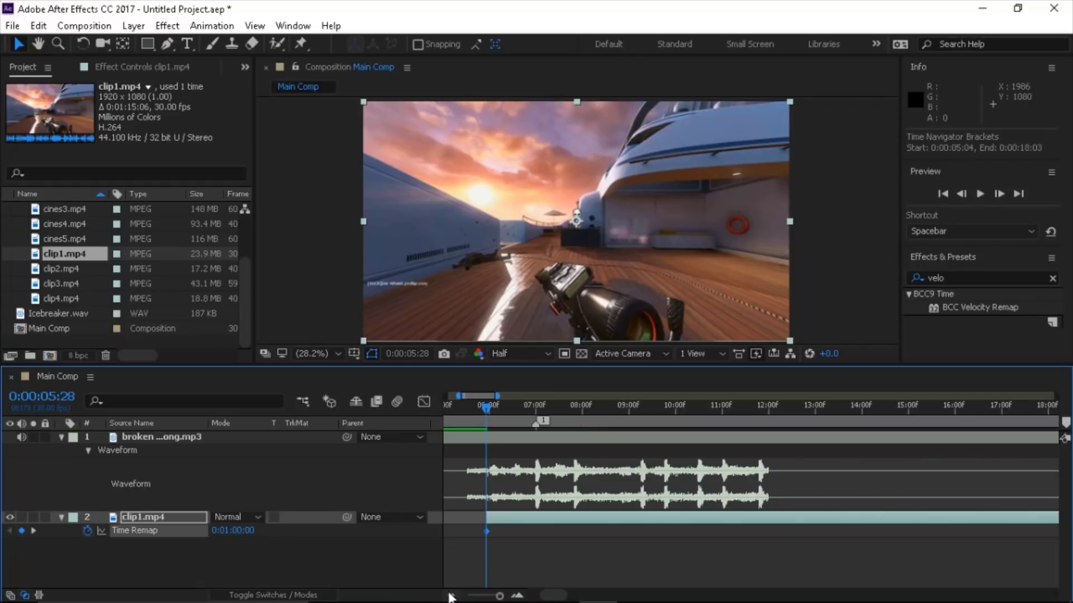
left_click(451, 596)
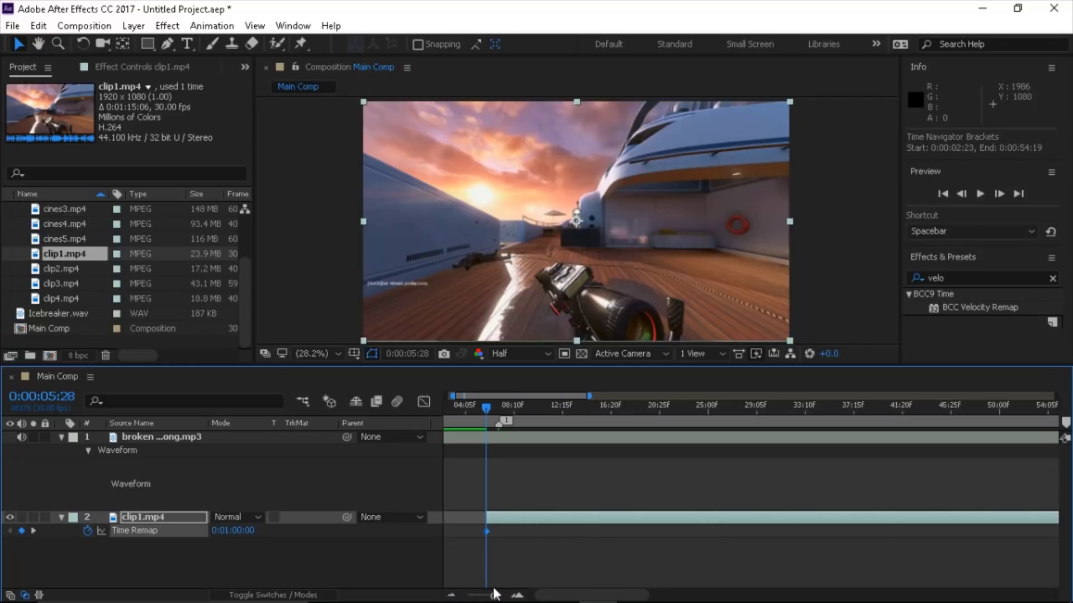
left_click(516, 597)
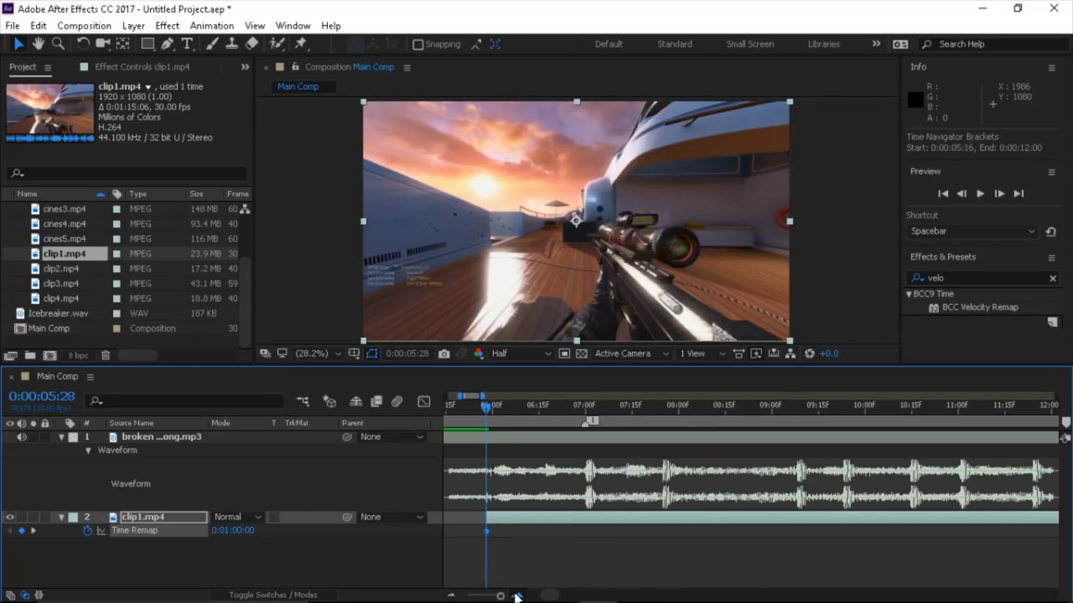
left_click(516, 596)
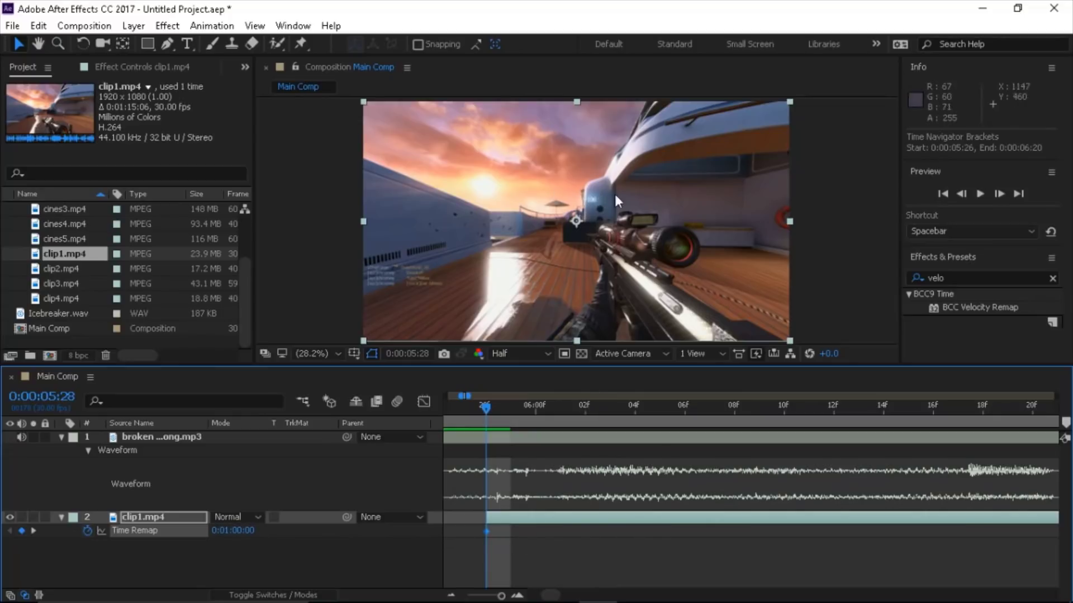
left_click(229, 531)
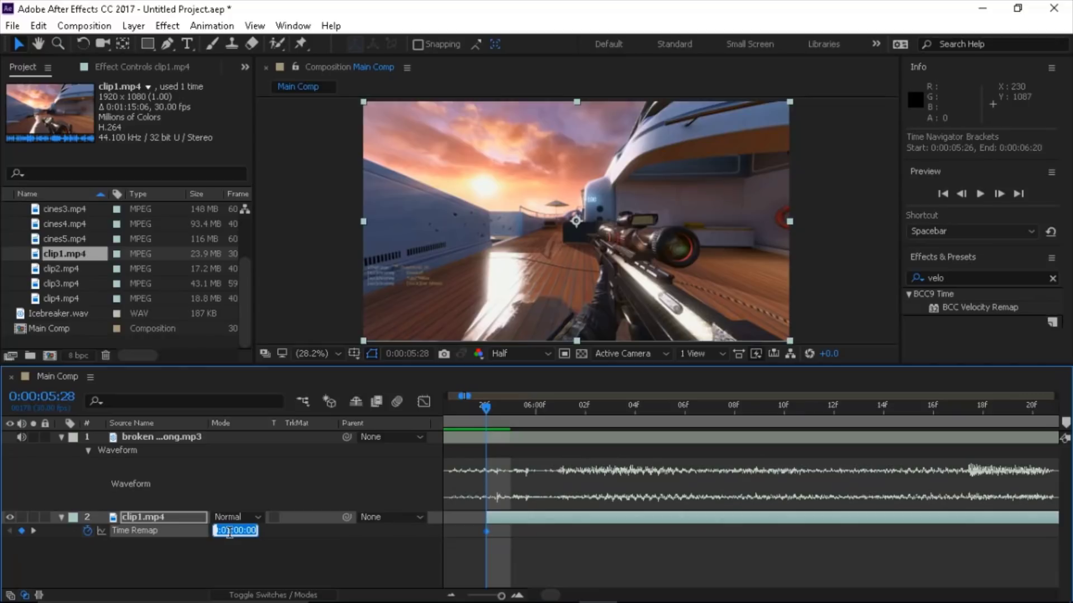
left_click(229, 531)
key("BackSpace")
type("00")
key("Return")
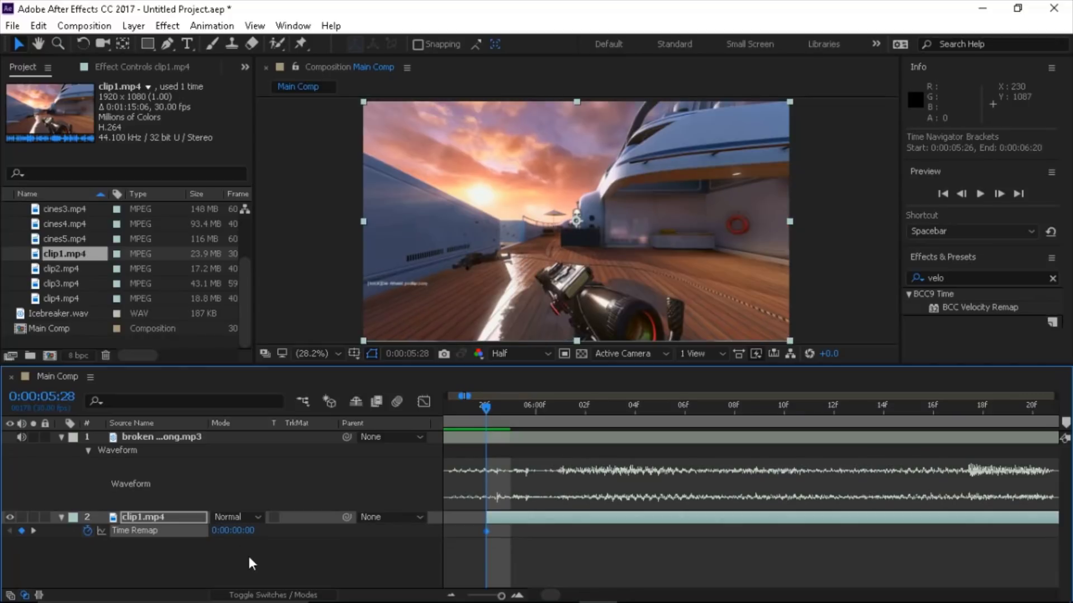
Step: Add a Time Remap keyframe to clip1.mp4 at marker 1, 0:00:07:00, and set its value to 0:00:21:07
left_click(451, 595)
left_click(451, 596)
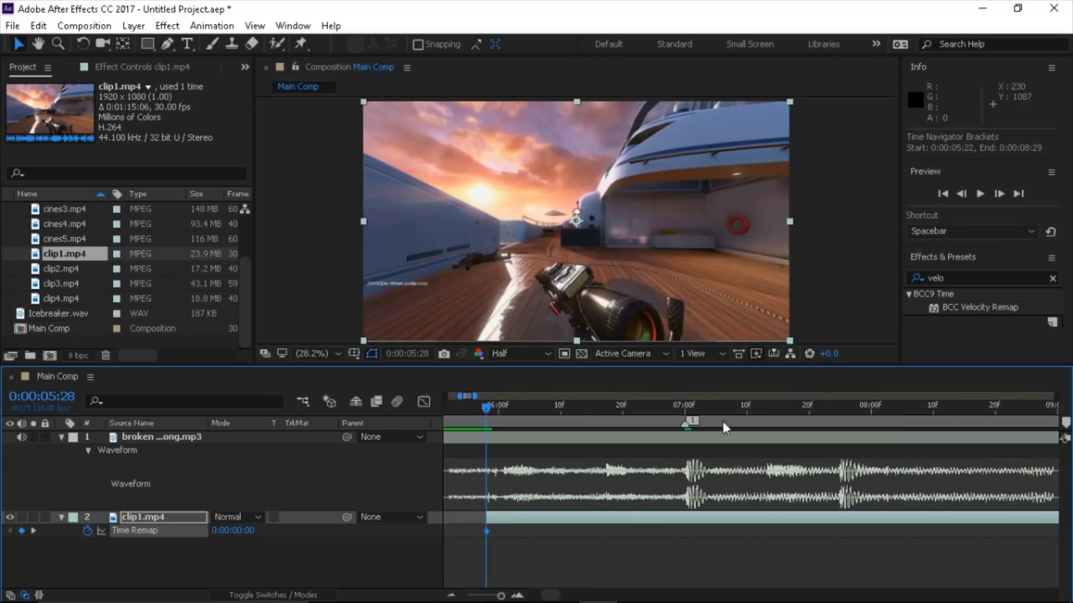
left_click(683, 404)
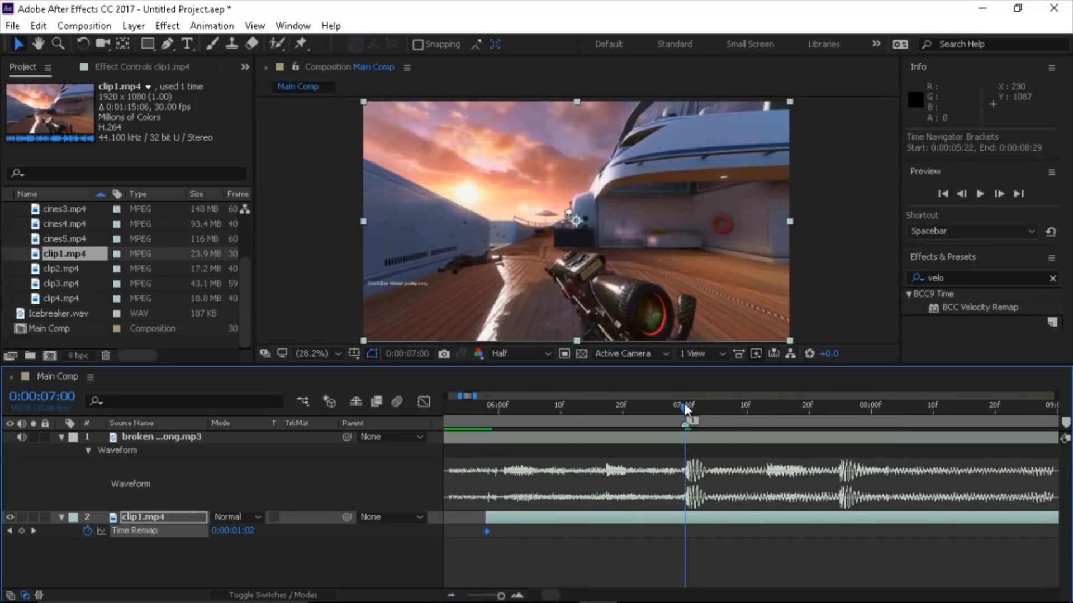
left_click(517, 594)
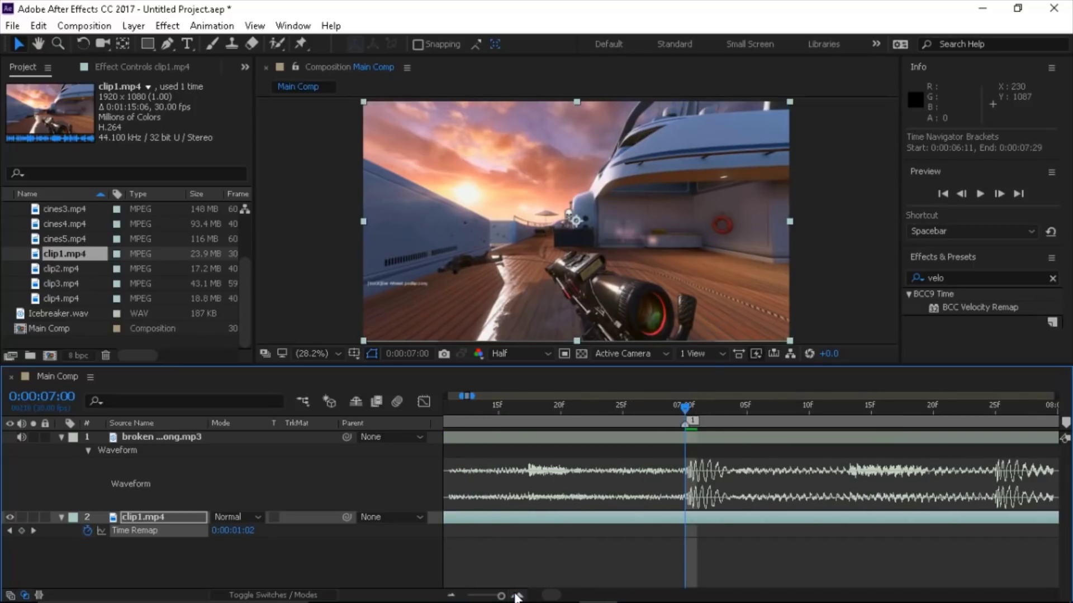
left_click(22, 531)
left_click_drag(226, 537, 334, 548)
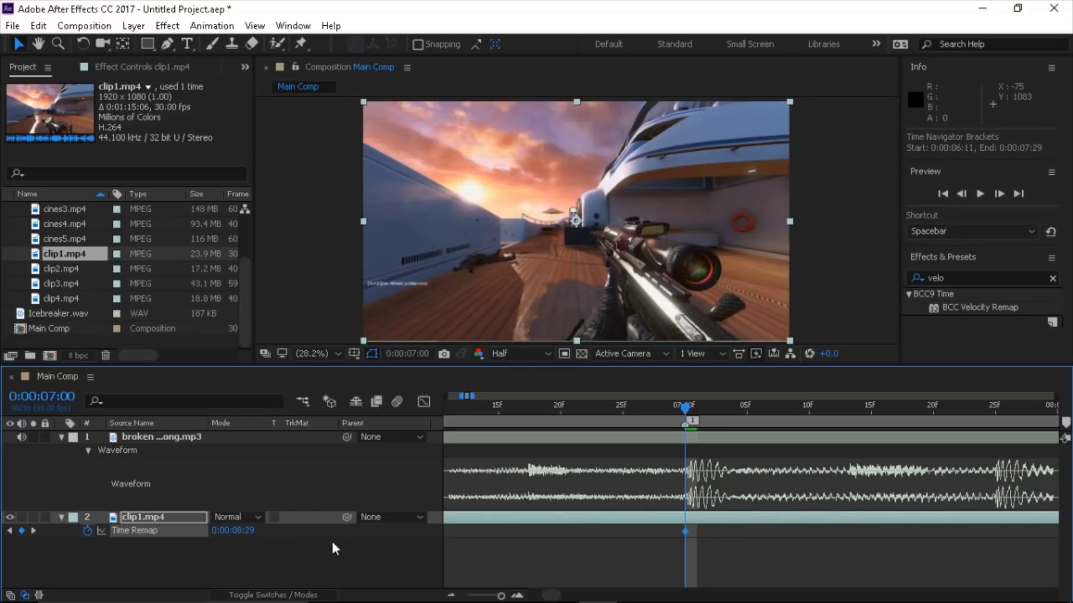
left_click_drag(232, 533, 301, 539)
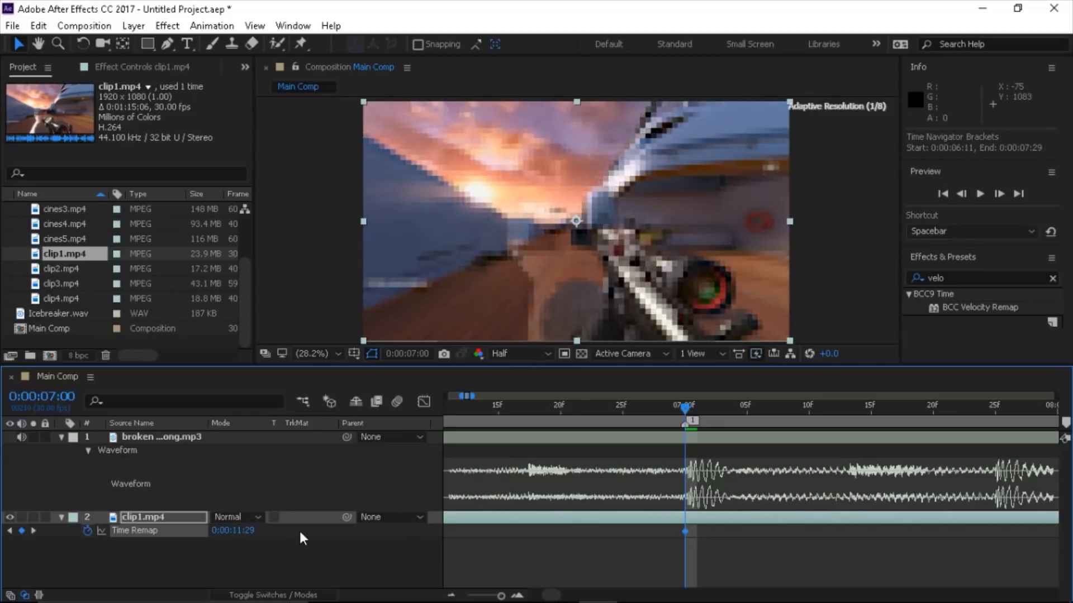
left_click_drag(220, 529, 330, 546)
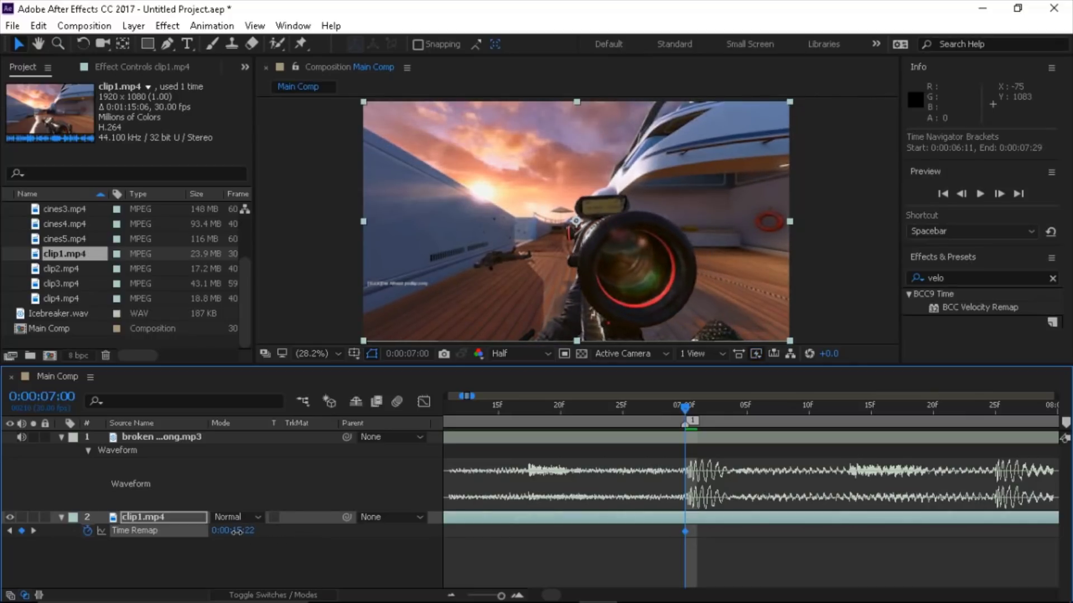
left_click_drag(237, 532, 272, 534)
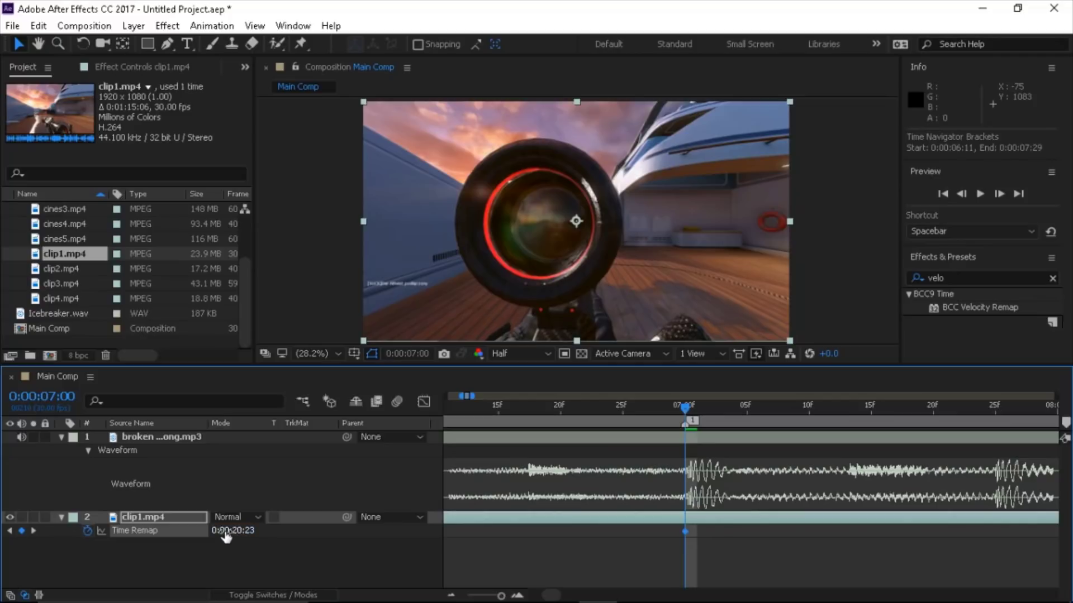
left_click_drag(253, 534, 237, 536)
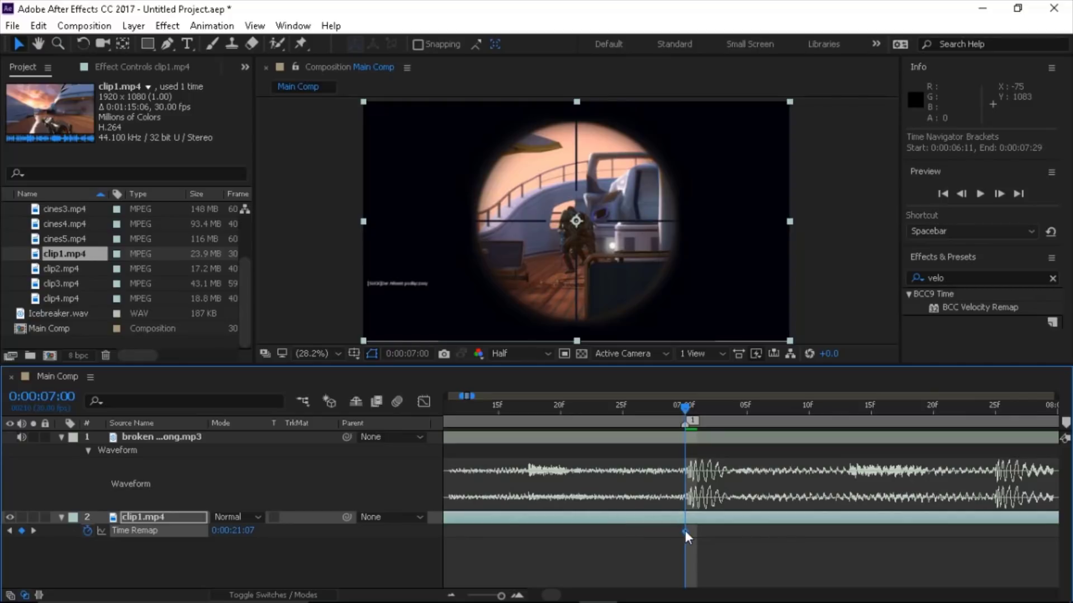
mouse_move(685, 531)
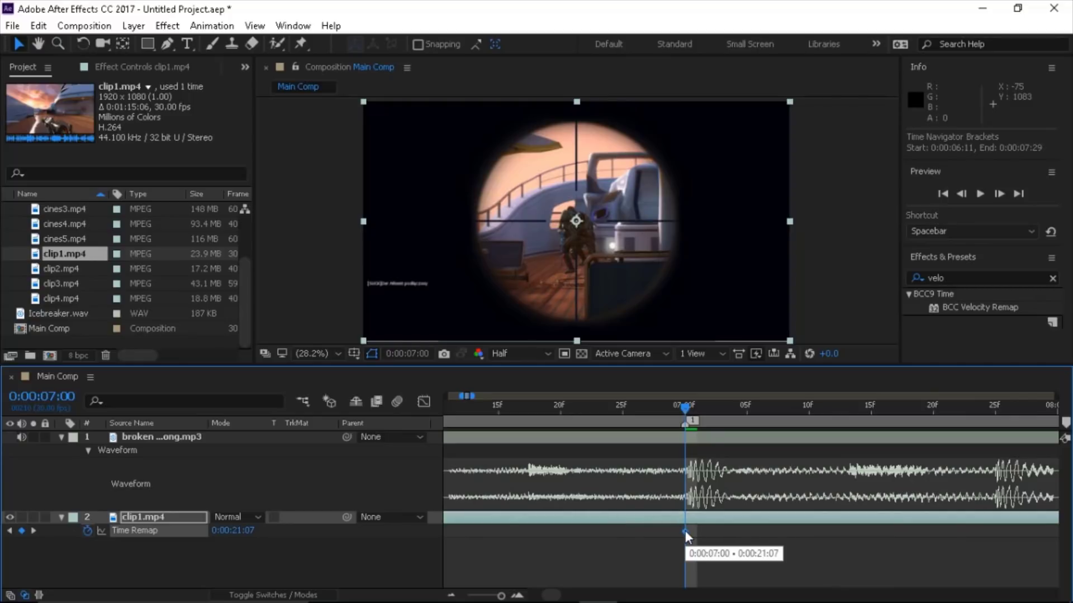
Step: Compare the frames shown at clip1.mp4's two Time Remap keyframes, at 0:00:05:28 and 0:00:07:00
left_click(452, 595)
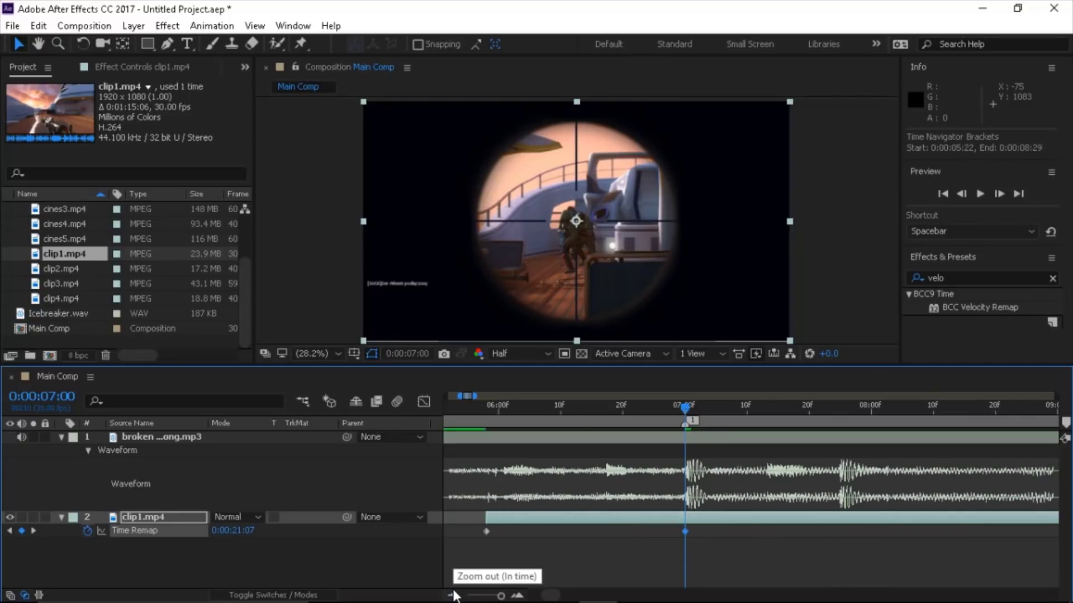
left_click(452, 595)
key("j")
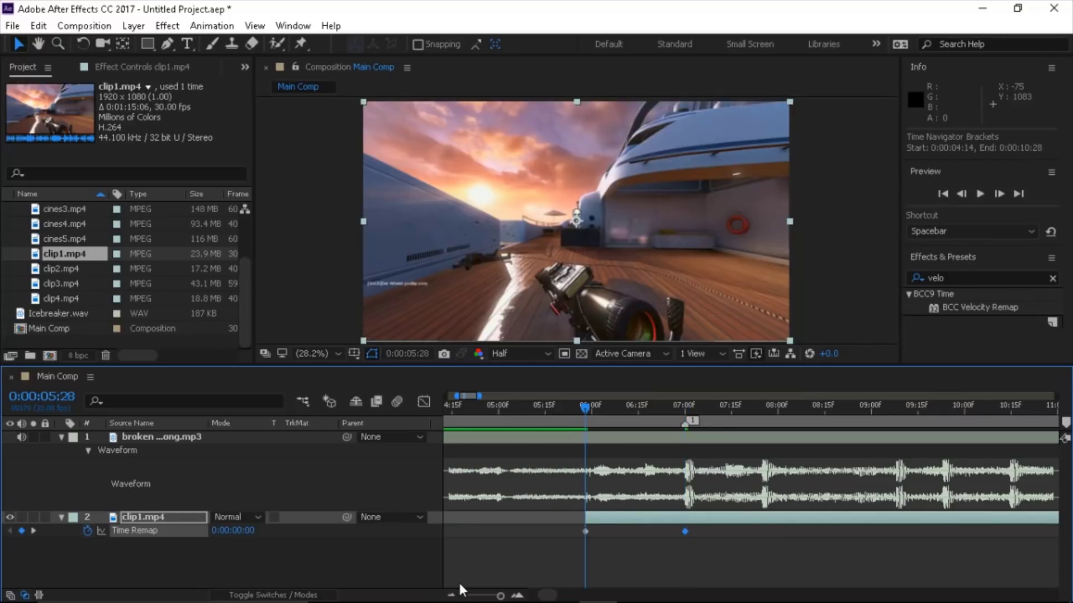
key("k")
left_click(247, 532)
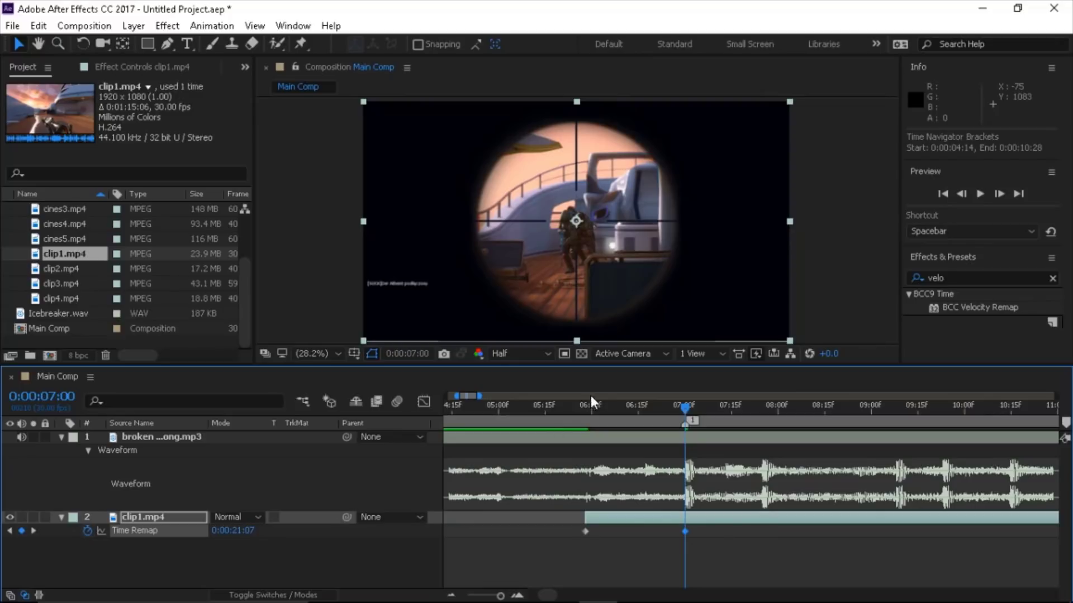
key("j")
key("k")
Step: Set the Time Remap value of clip1.mp4's keyframe at 0:00:05:28 to 0:00:09:18 and check it against the second keyframe
key("j")
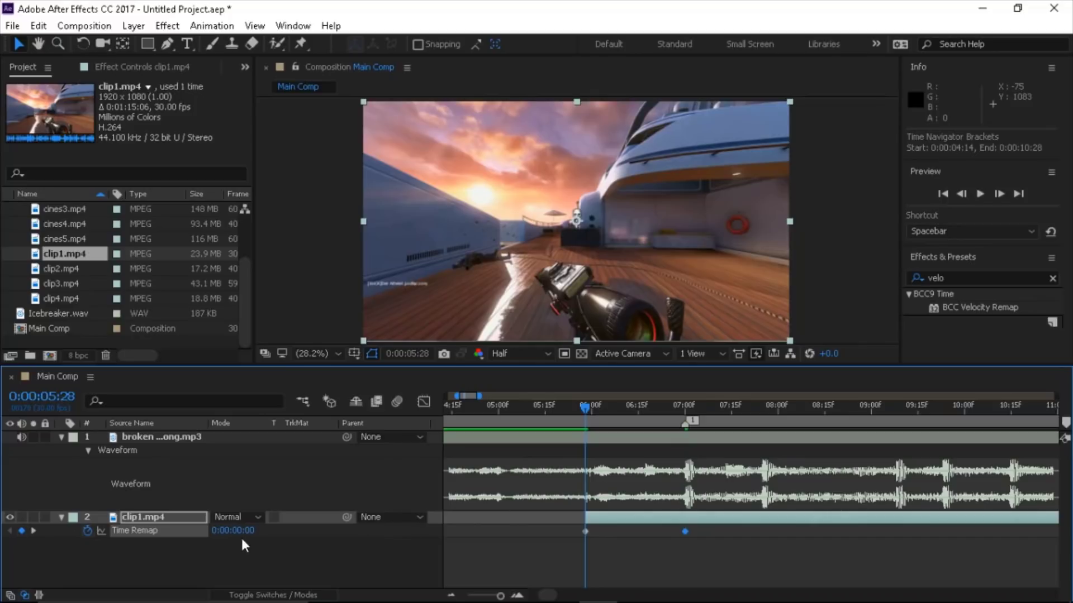
left_click_drag(232, 531, 397, 548)
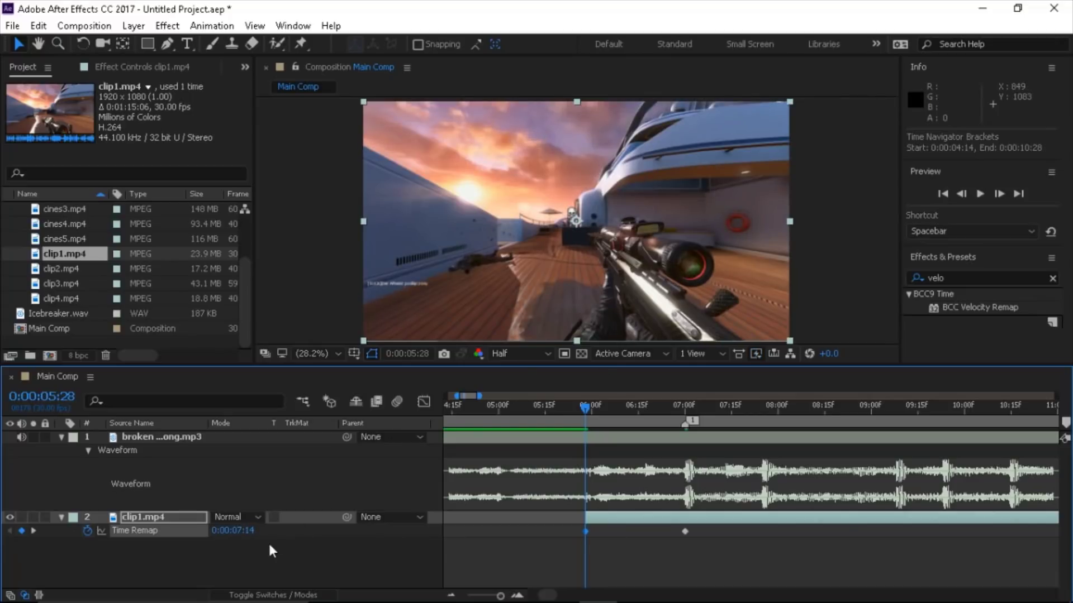
left_click_drag(232, 532, 277, 528)
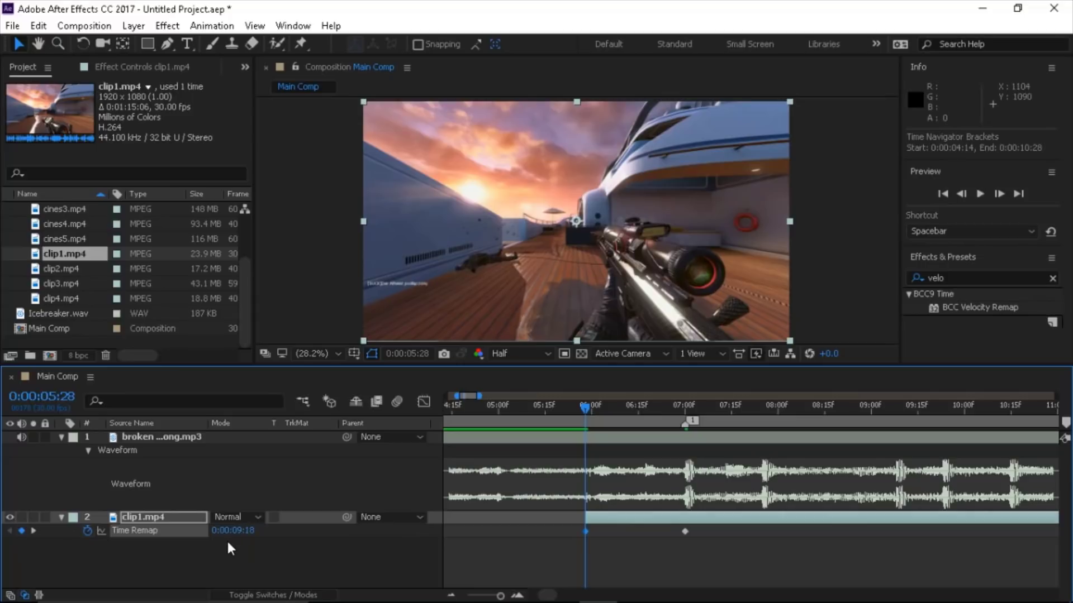
key("k")
key("j")
Step: Trim the end of the clip1.mp4 layer to its second Time Remap keyframe at 0:00:07:00
key("k")
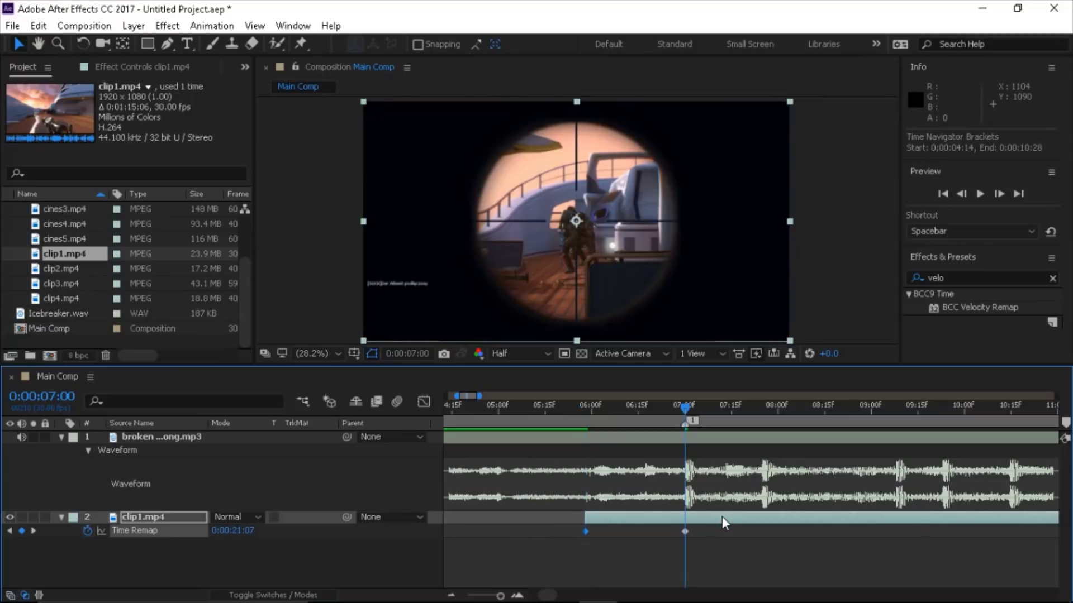
left_click(721, 516)
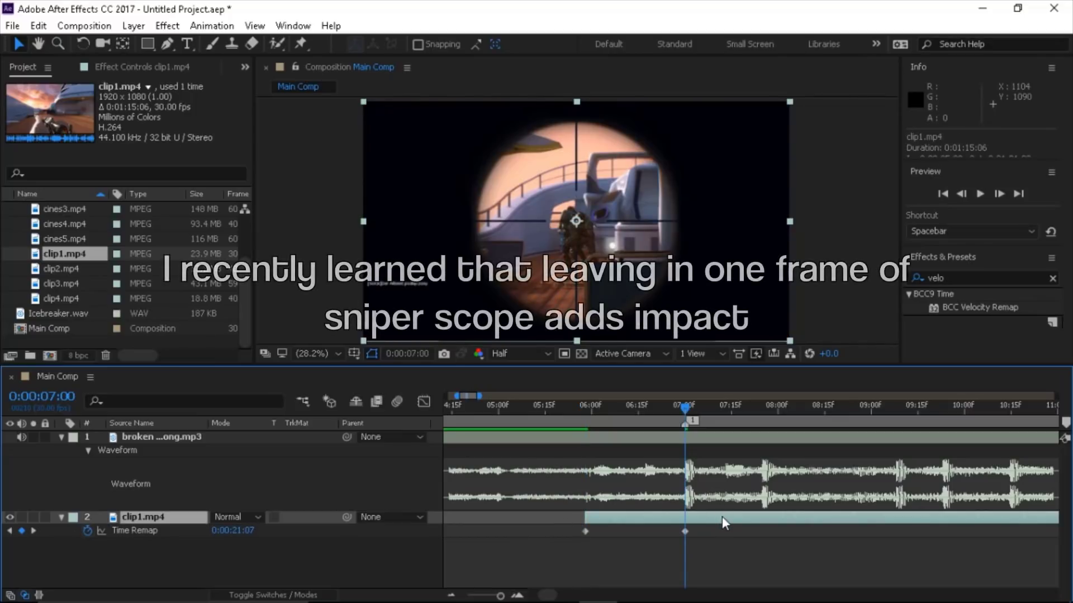
key("alt+bracketright")
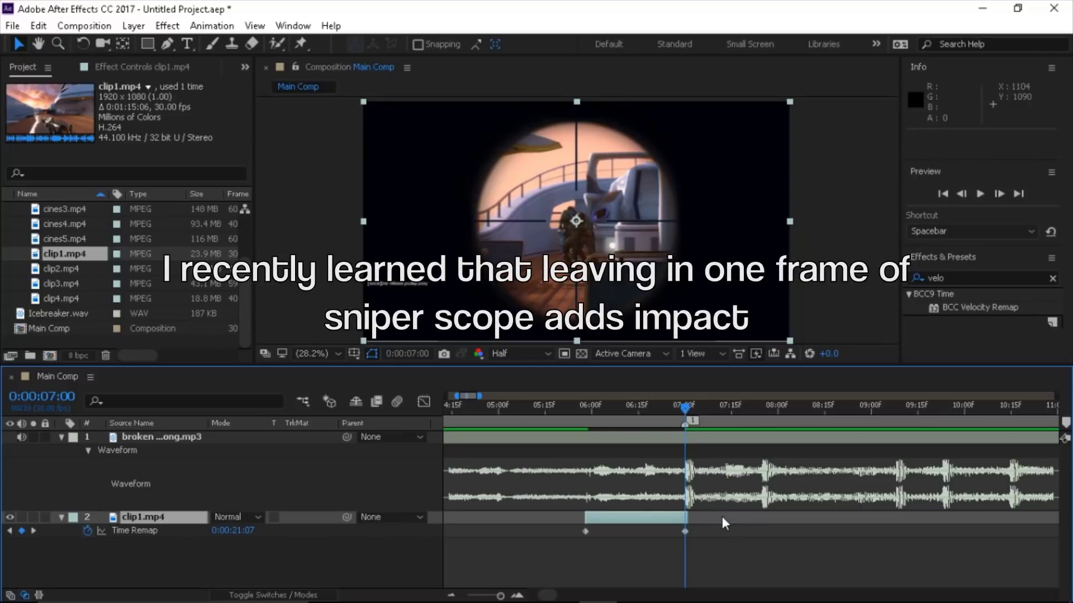
Step: Preview the composition with the work area ending at 0:00:10:22, and clear the effects search
left_click(454, 594)
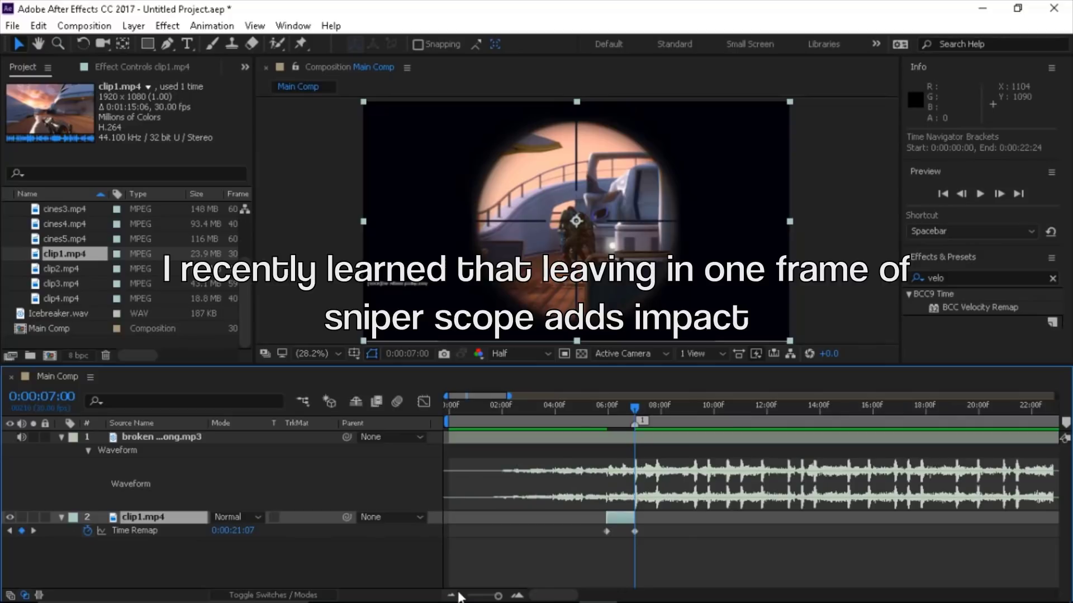
key("j")
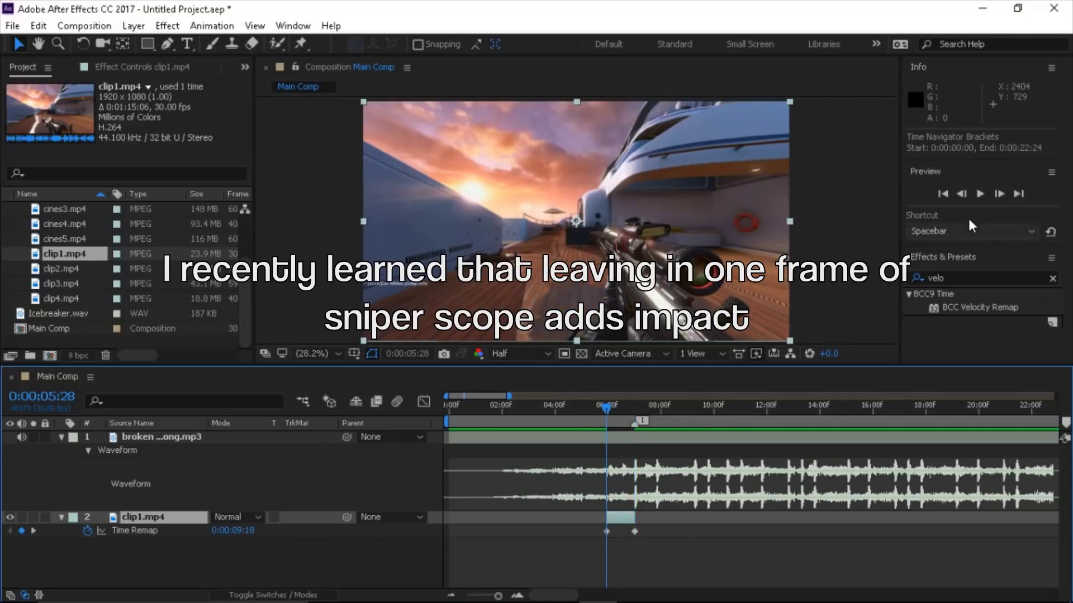
left_click(734, 410)
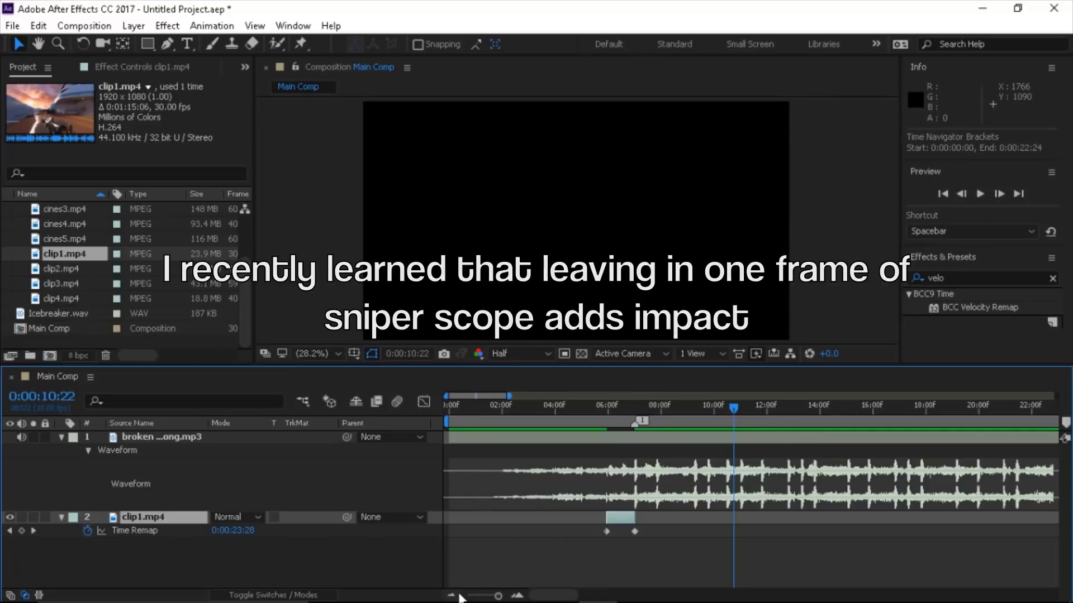
key("n")
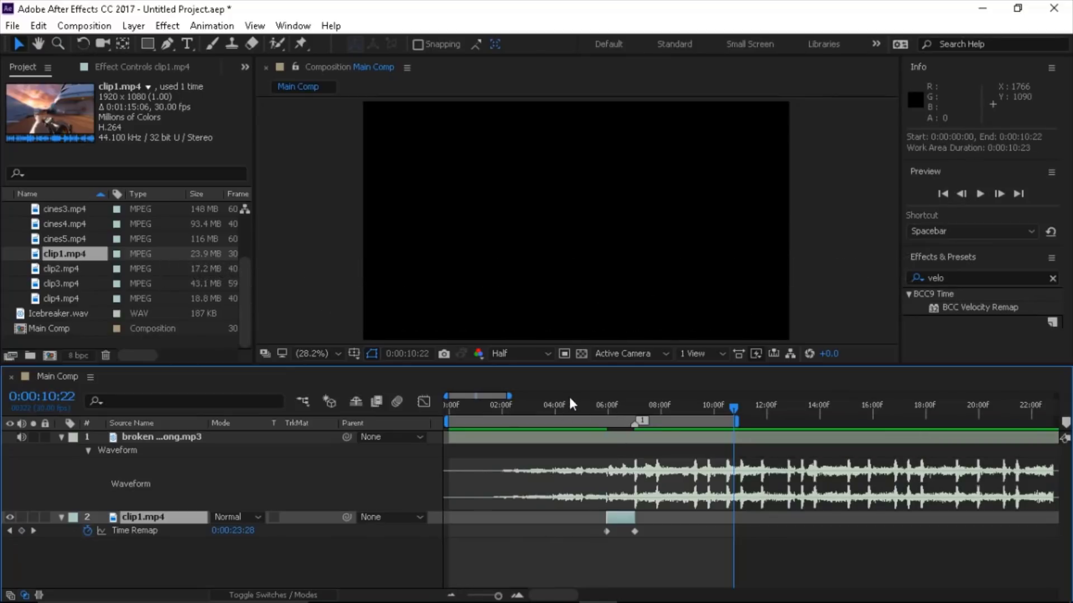
left_click(592, 406)
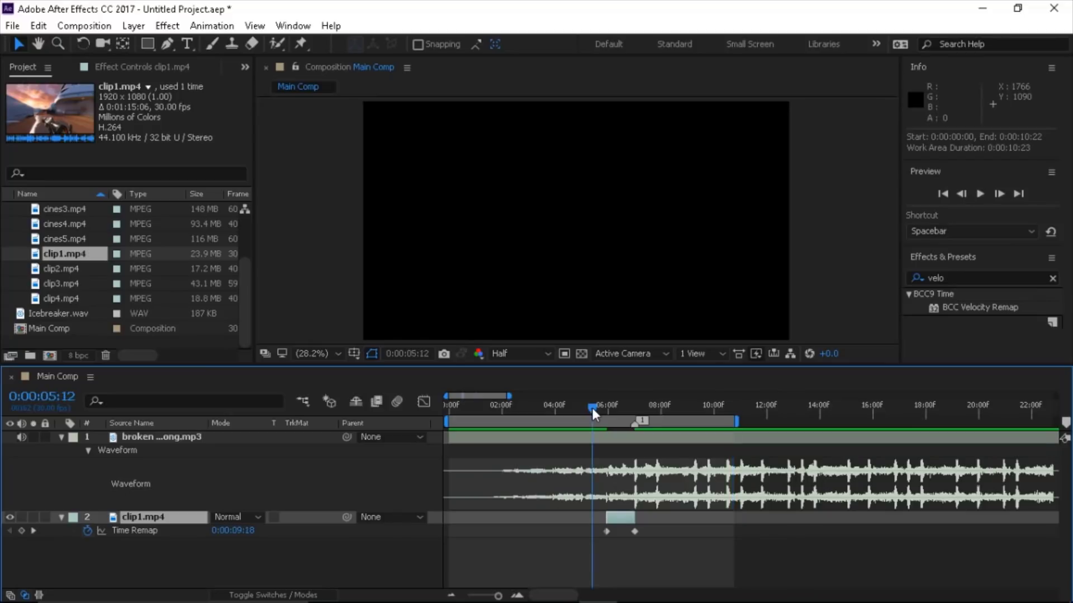
left_click(980, 194)
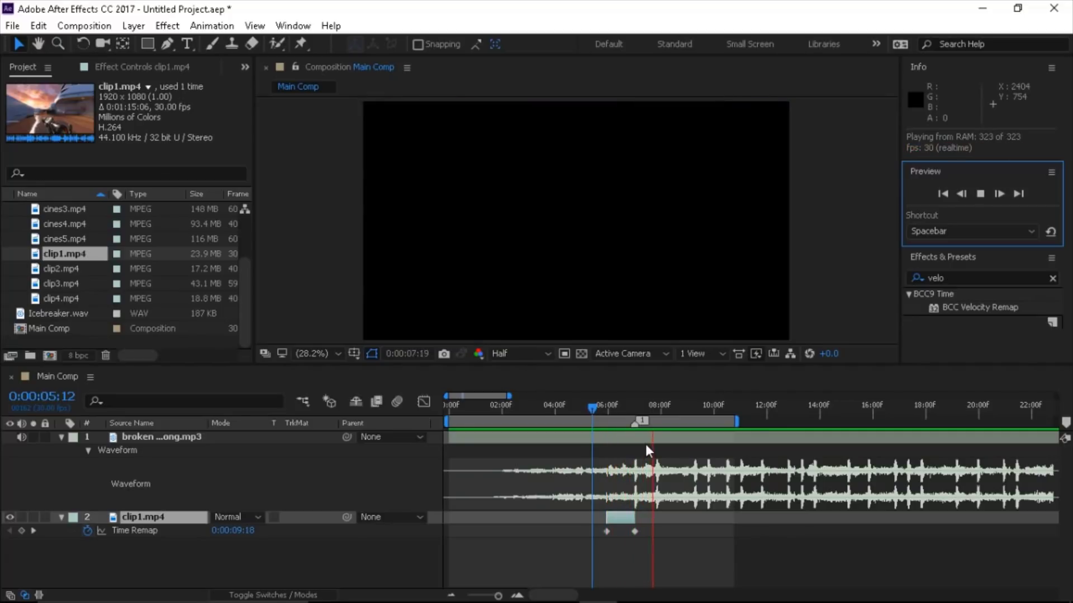
left_click(1052, 278)
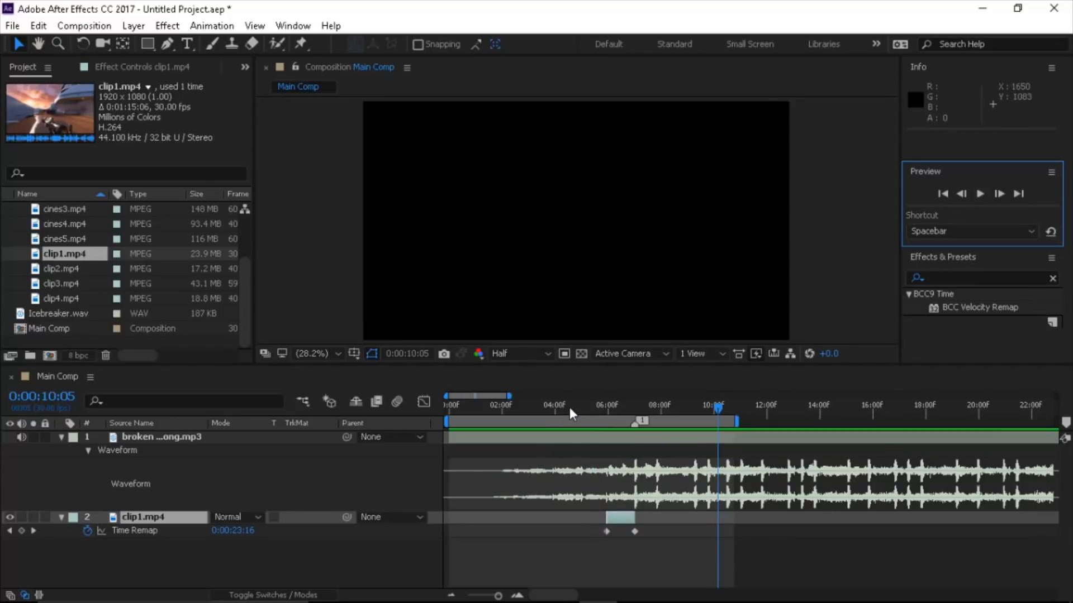
Step: Set the work area from 0:00:04:16 to 0:00:09:19 and preview it
left_click(568, 407)
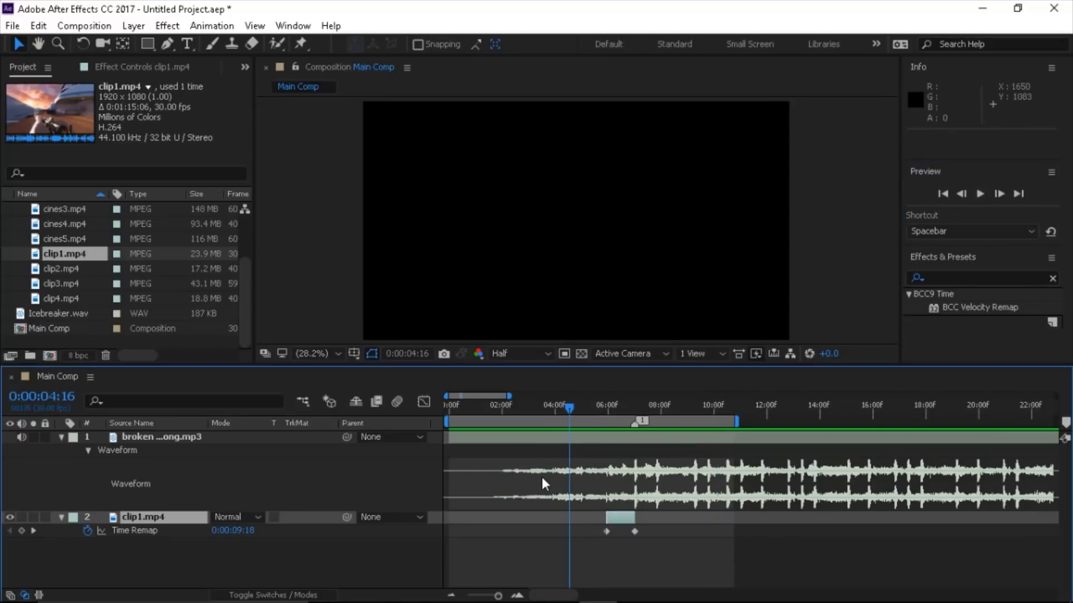
key("b")
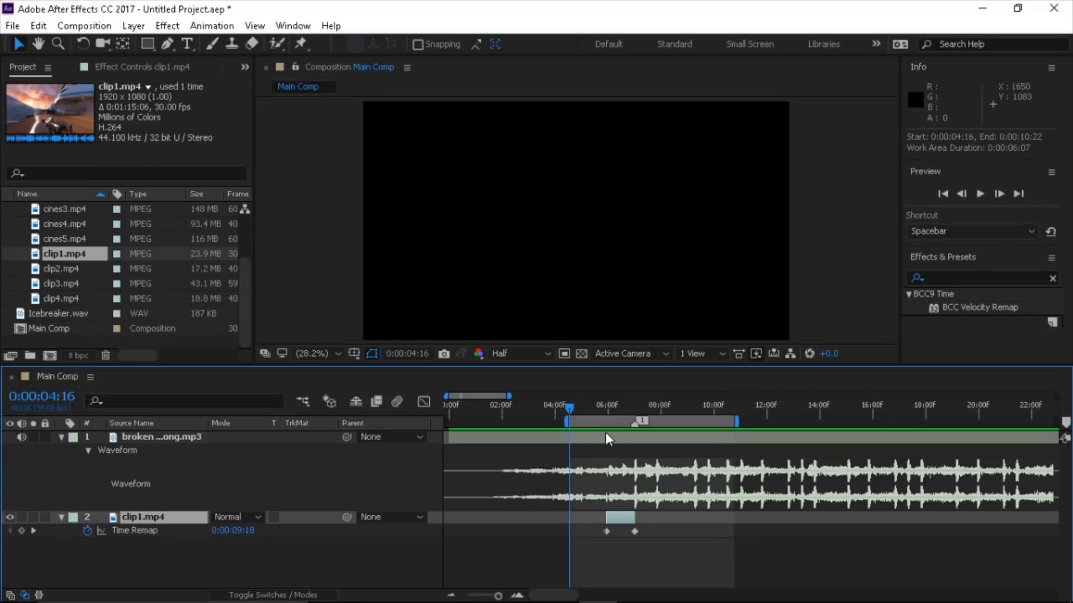
left_click_drag(736, 421, 708, 422)
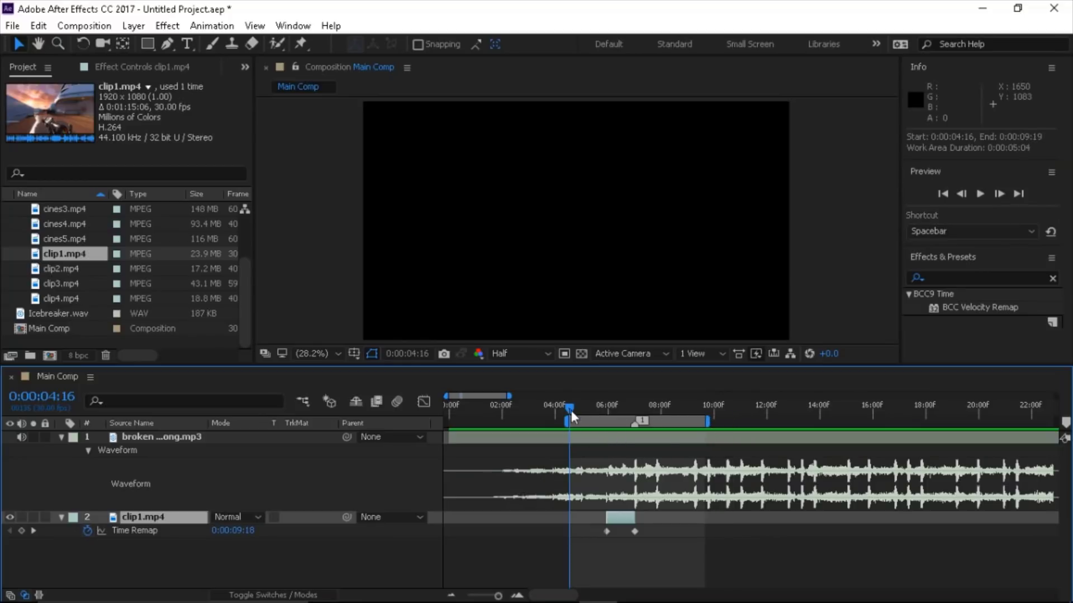
left_click(979, 194)
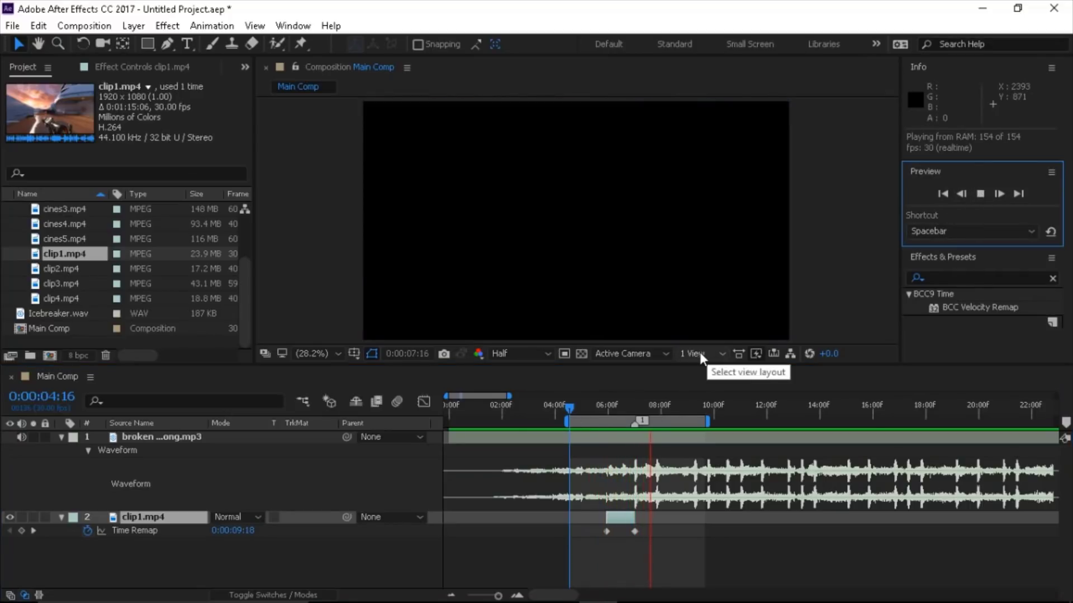
Step: Shift the work area to 0:00:04:02–0:00:09:05 and step between clip1.mp4's first two Time Remap keyframes
left_click(980, 194)
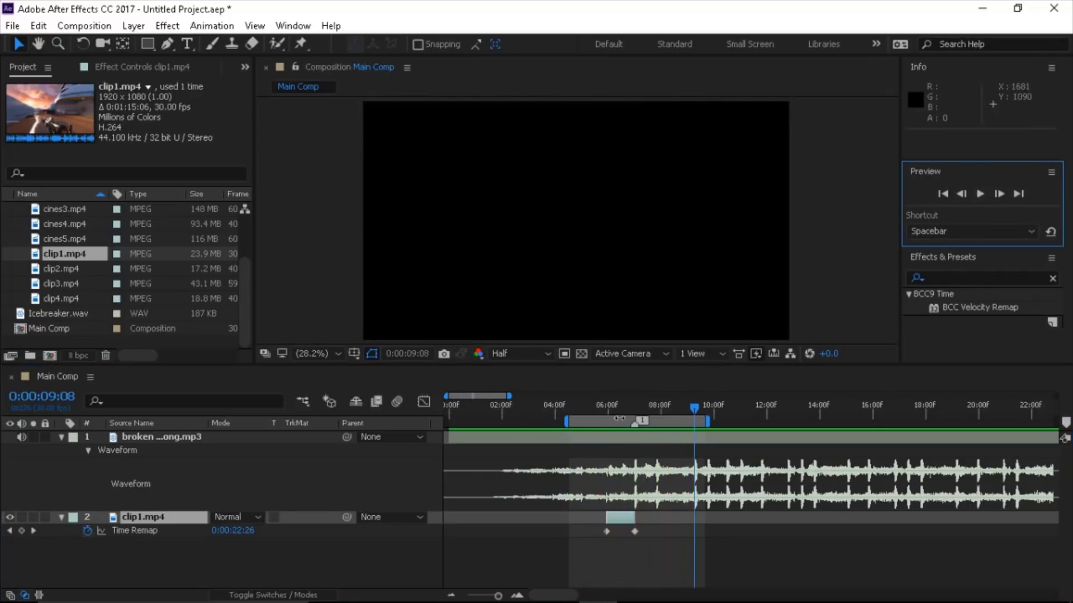
left_click(581, 409)
mouse_move(605, 421)
left_mouse_down()
mouse_move(593, 420)
mouse_move(601, 410)
left_mouse_up()
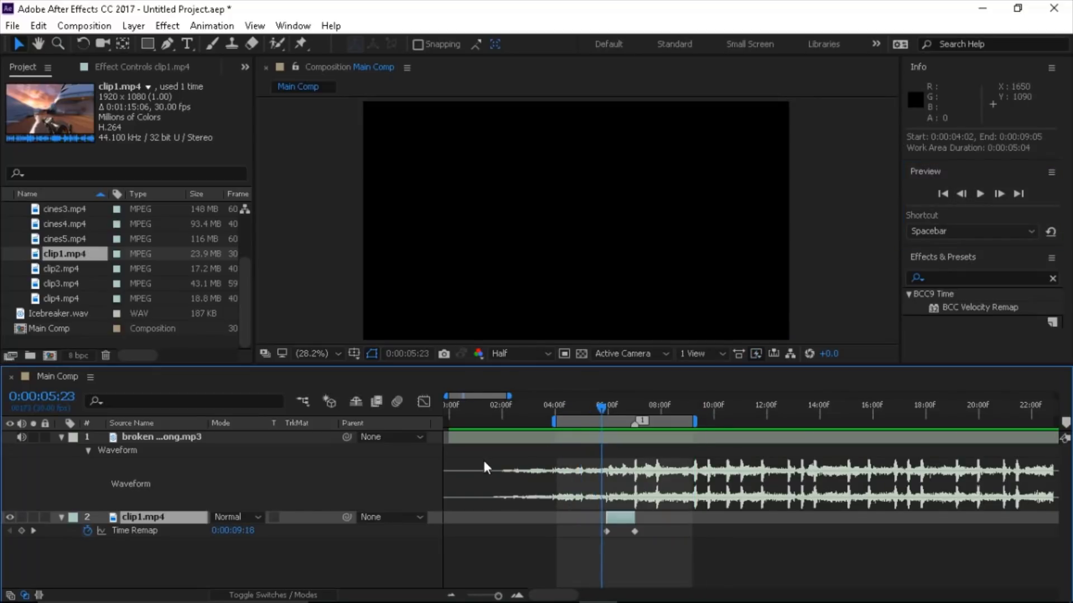
key("k")
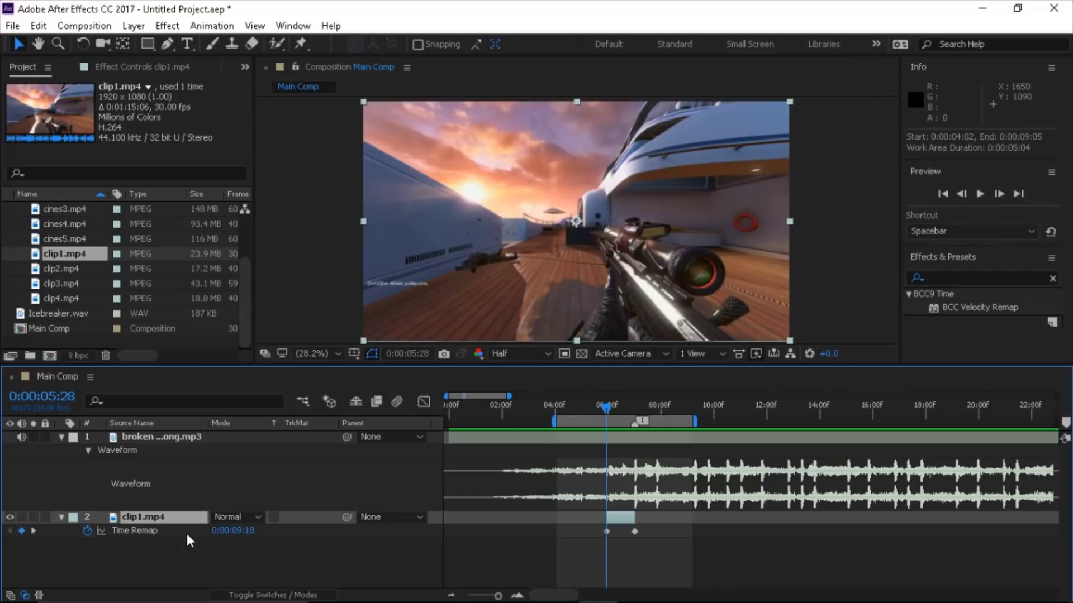
key("k")
key("j")
key("k")
key("j")
Step: Check clip1.mp4's Time Remap graph and delete the extra third keyframe far beyond the trimmed layer's end
left_click(185, 529)
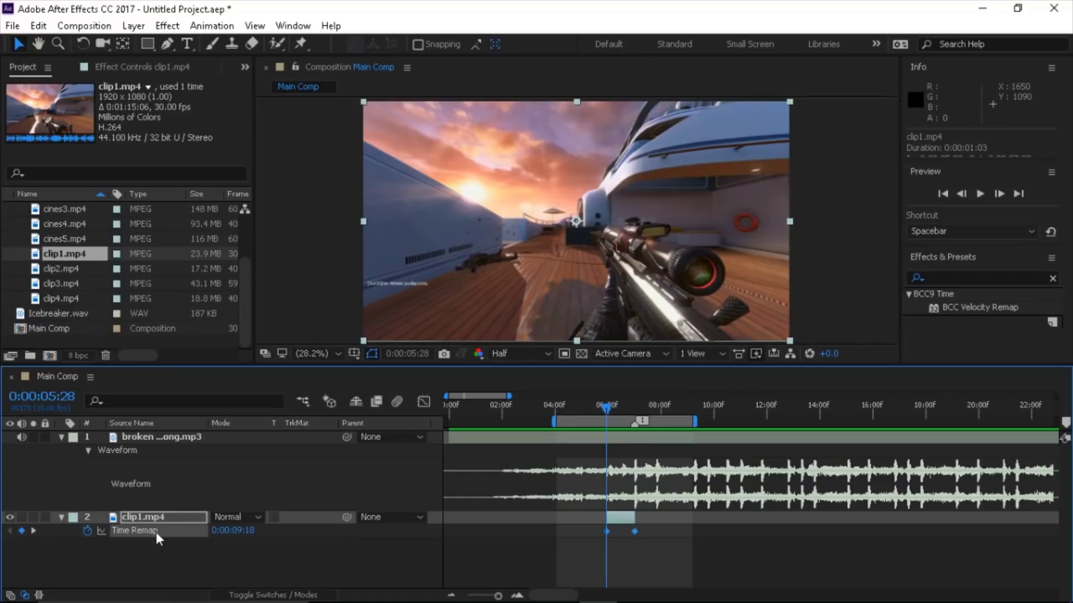
left_click(424, 401)
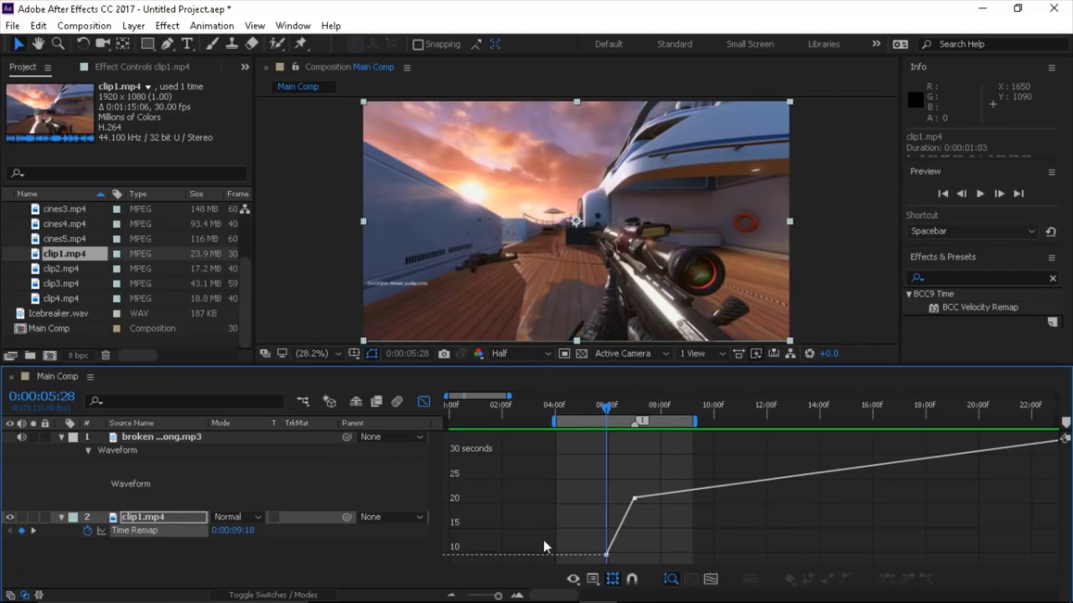
left_click(425, 400)
left_click(450, 596)
left_click(450, 595)
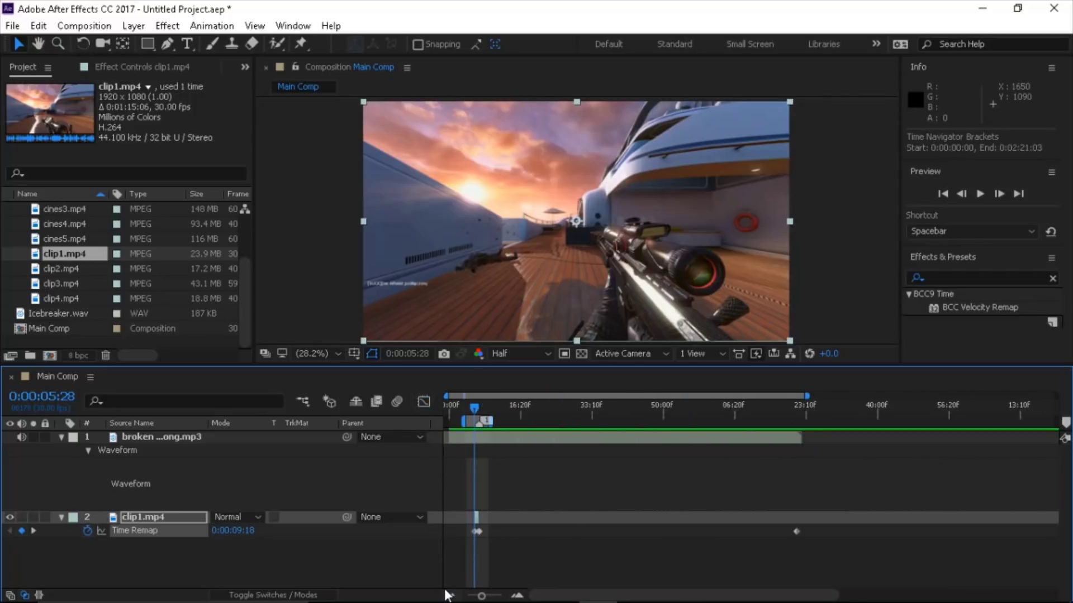
left_click(796, 531)
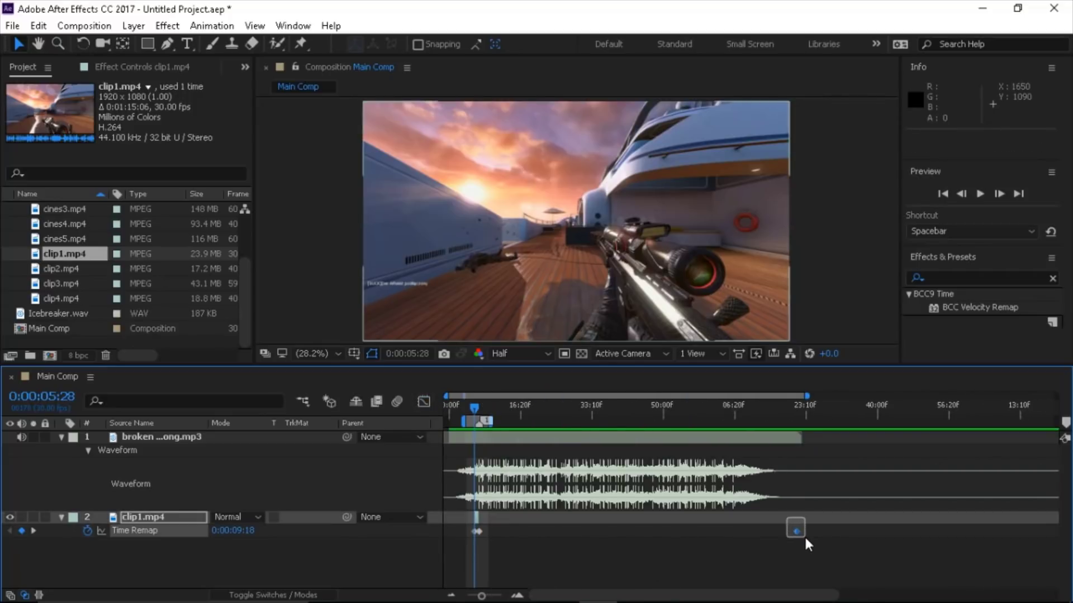
key("Delete")
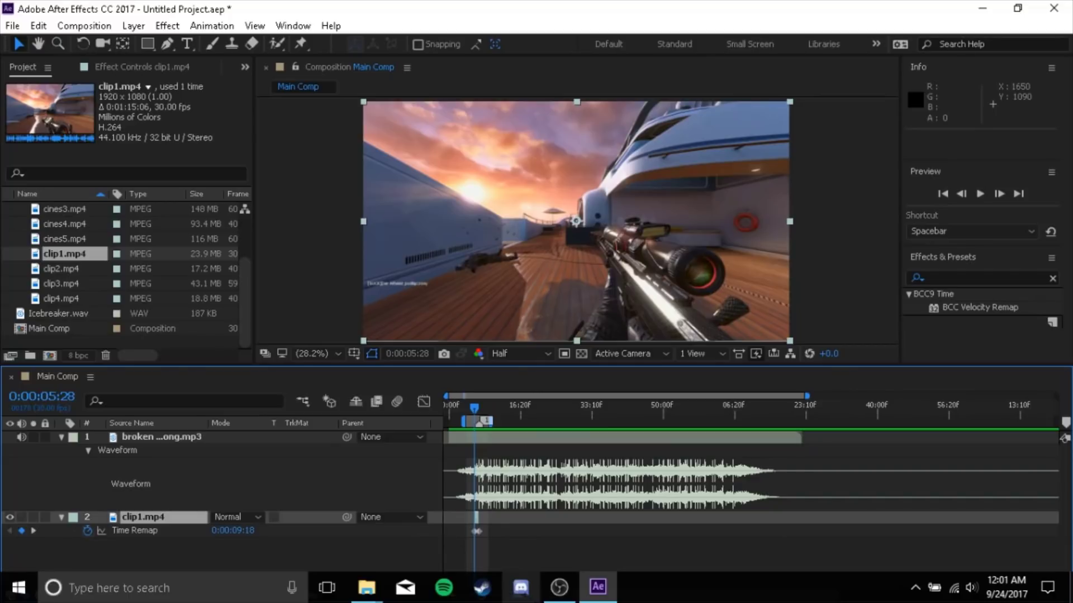
Step: In the Graph Editor, ease out of clip1.mp4's Time Remap keyframe at 0:00:05:28 and pull its handle up to nearly vertical
left_click(516, 596)
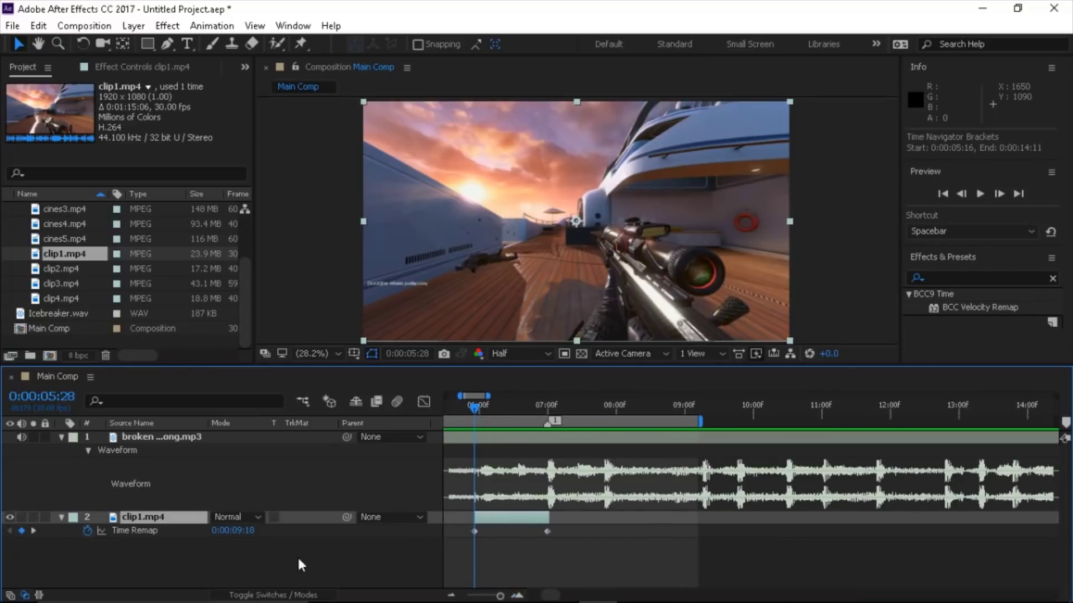
left_click(182, 532)
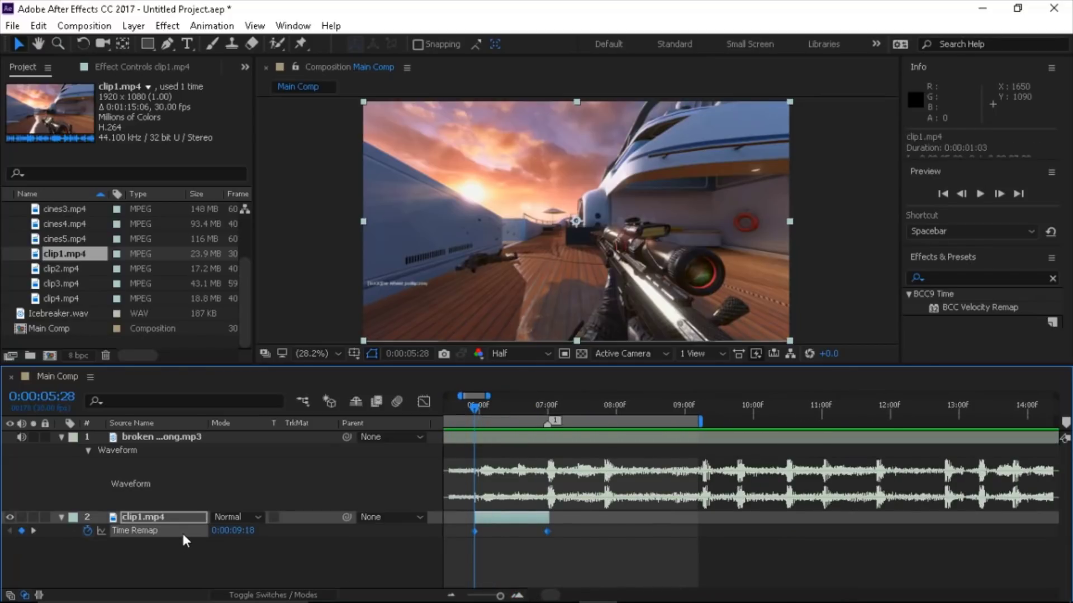
left_click(422, 402)
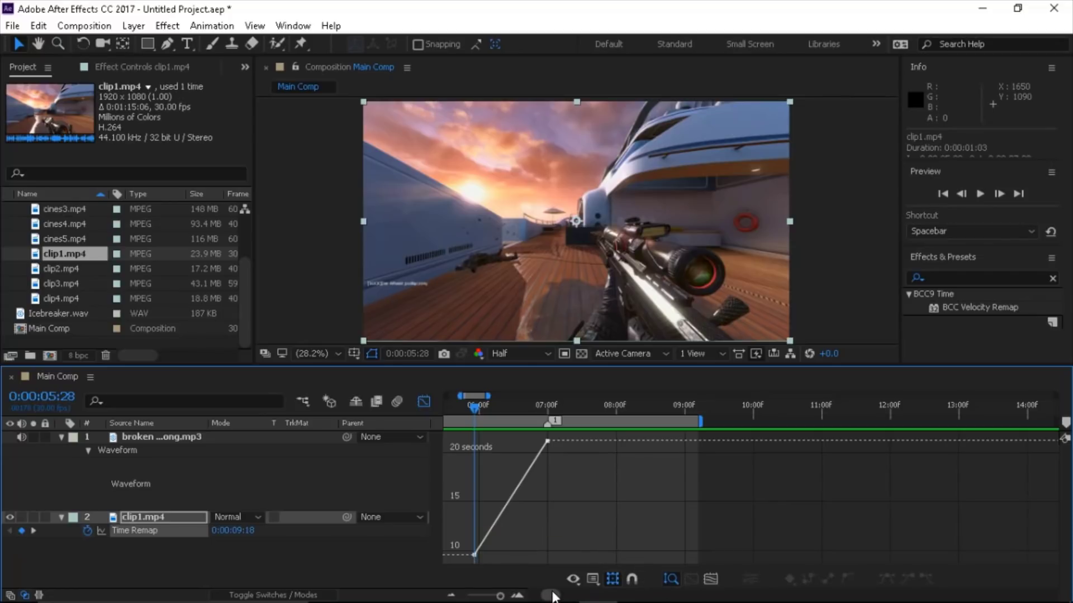
scroll(571, 442, "left", 3)
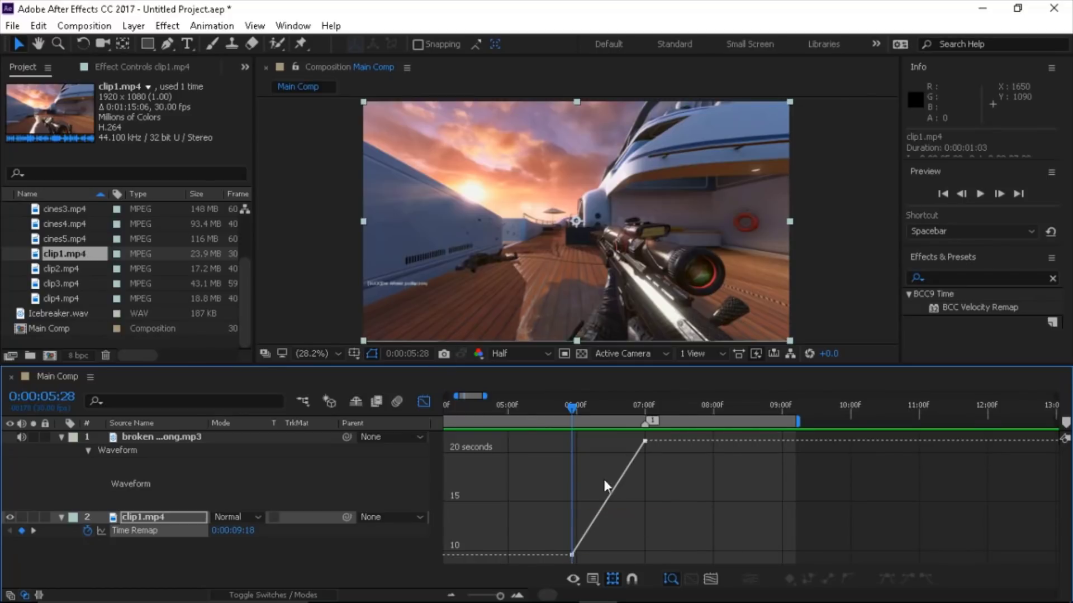
mouse_move(645, 443)
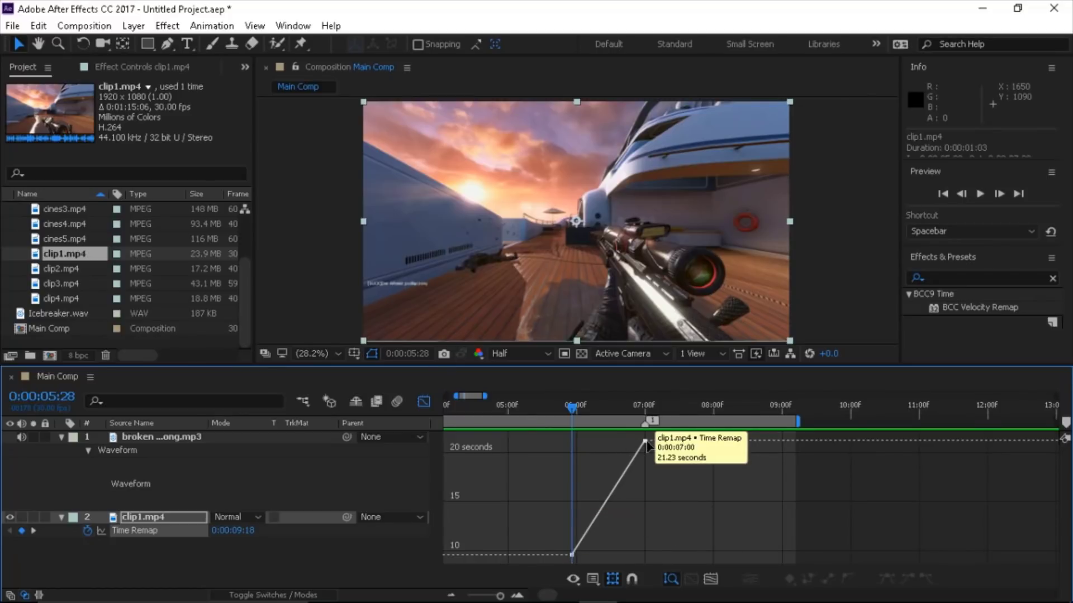
mouse_move(570, 556)
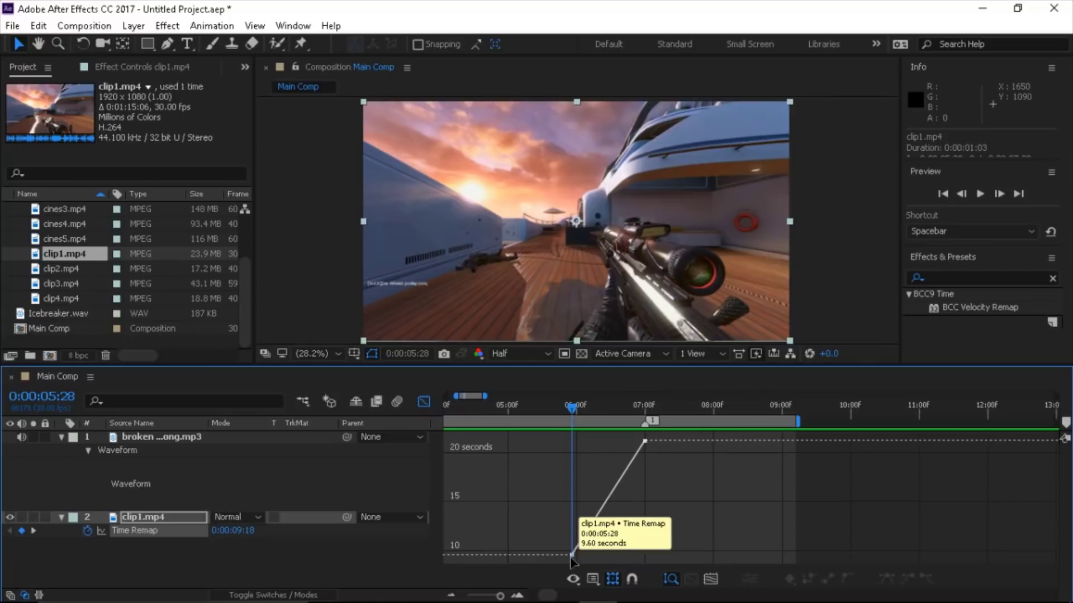
left_click(519, 596)
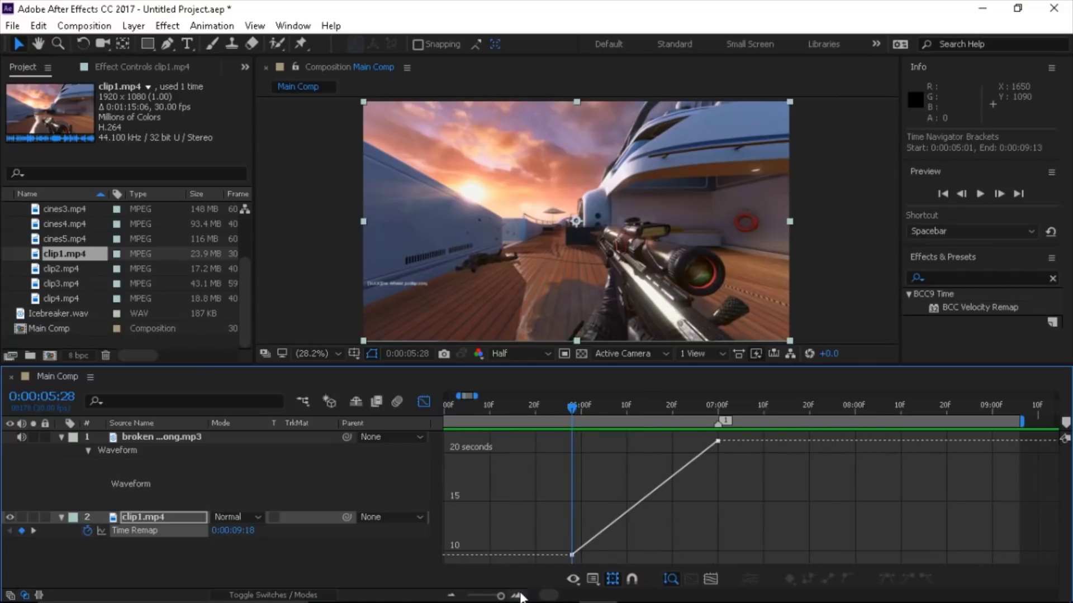
left_click(518, 596)
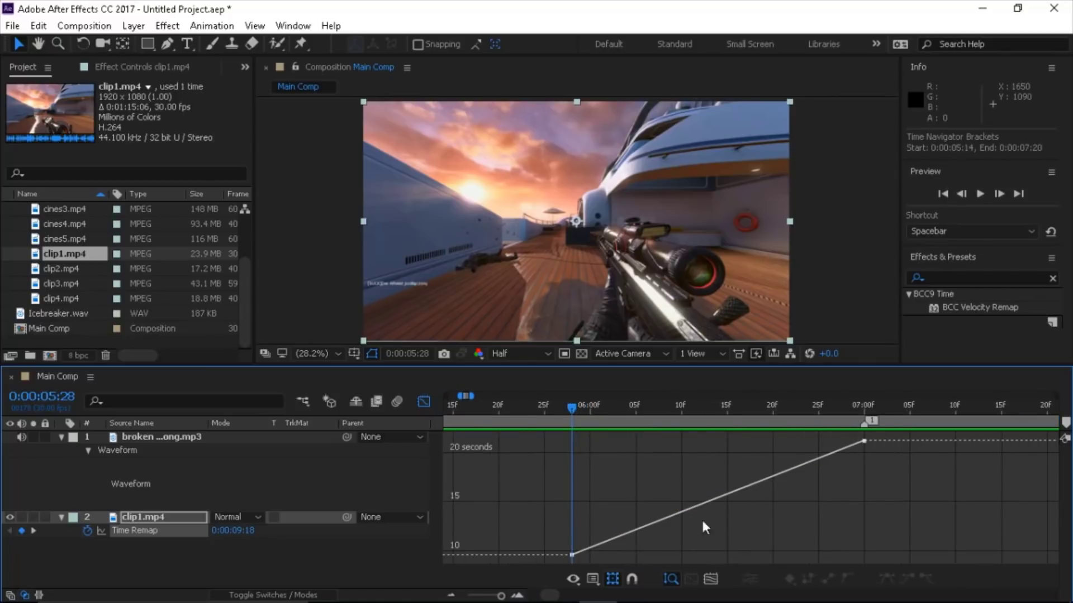
left_click(583, 549)
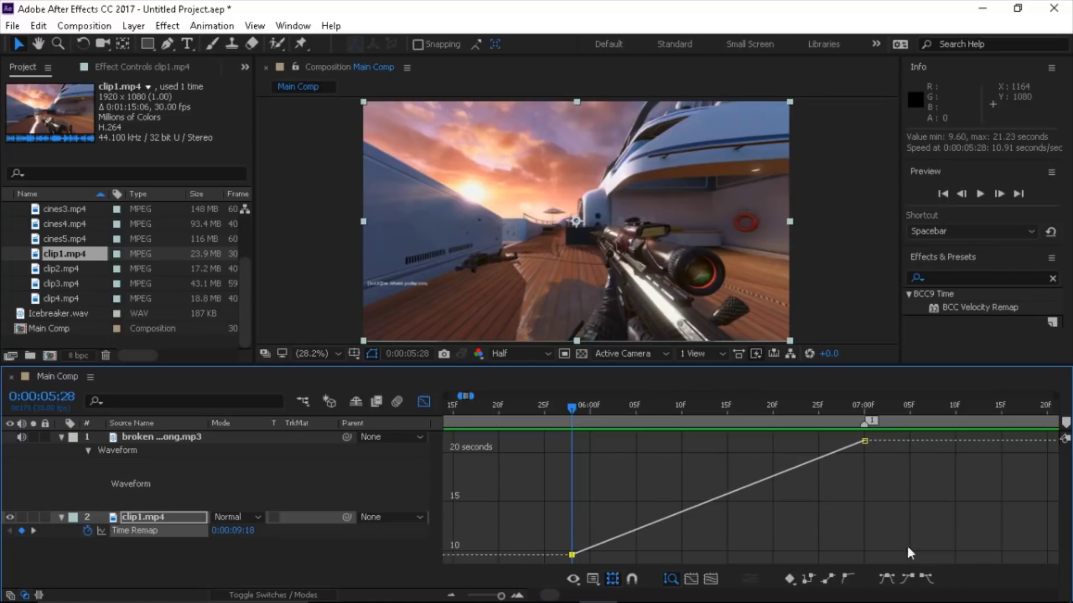
mouse_move(572, 556)
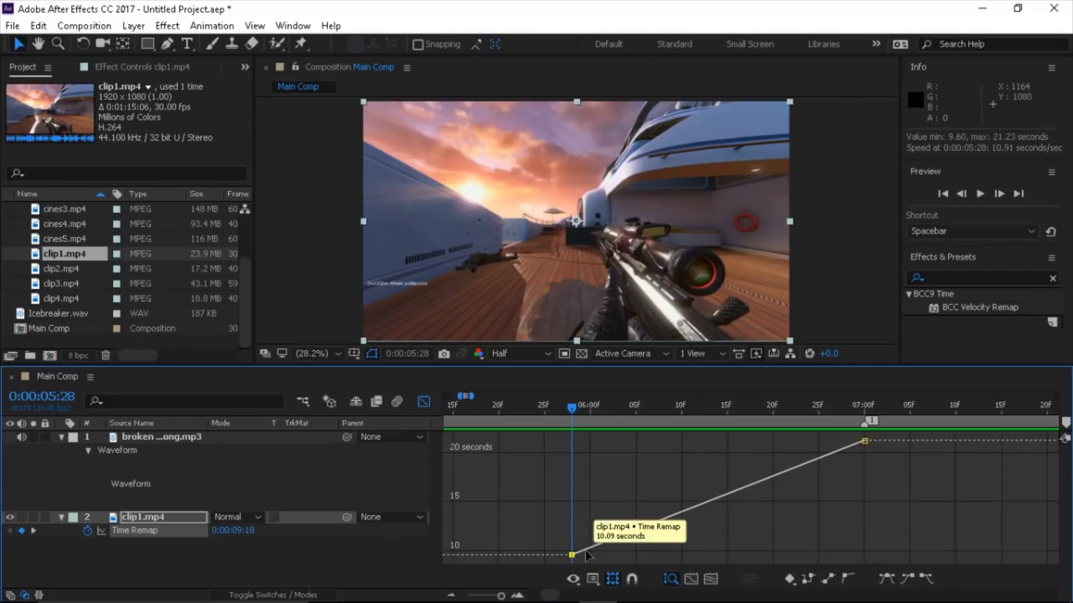
left_click(924, 578)
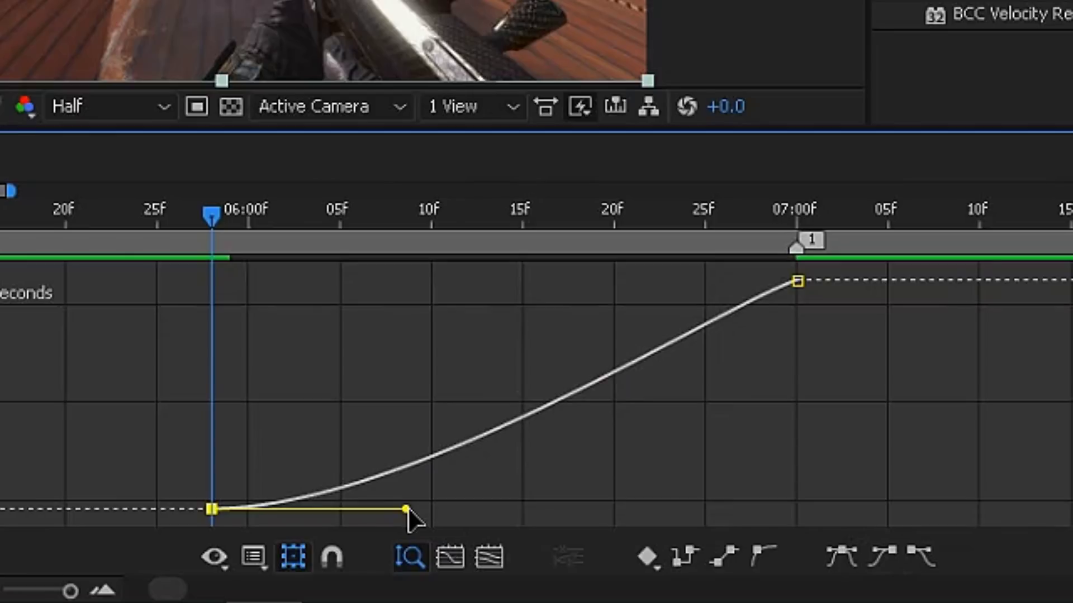
left_click_drag(668, 555, 574, 484)
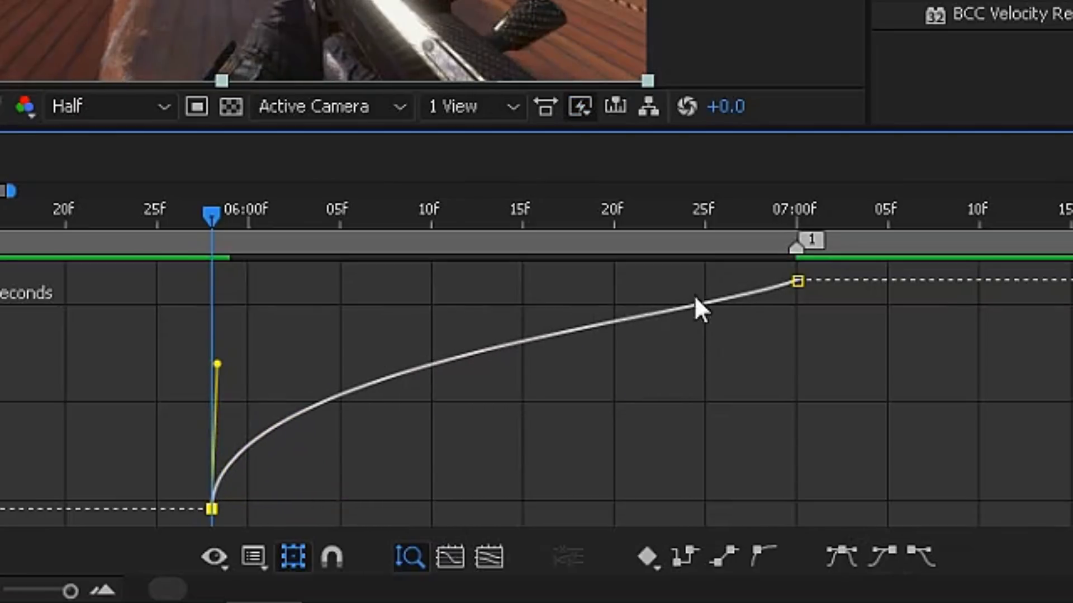
Step: Ease into the Time Remap keyframe at 0:00:07:00 and pull its handle down to nearly vertical
left_click(797, 281)
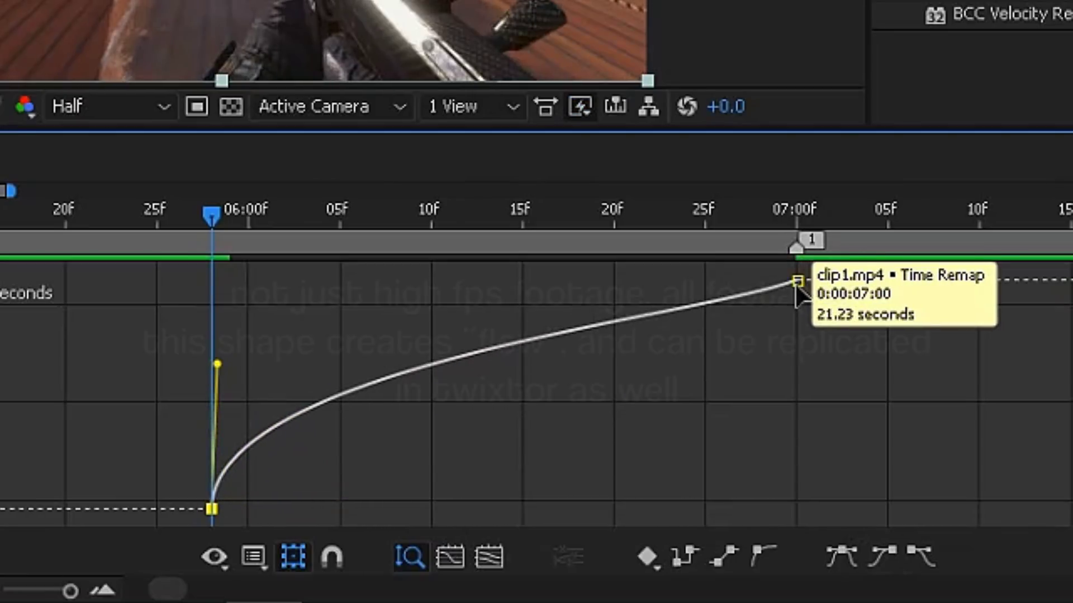
left_click(881, 548)
left_click_drag(597, 282, 822, 424)
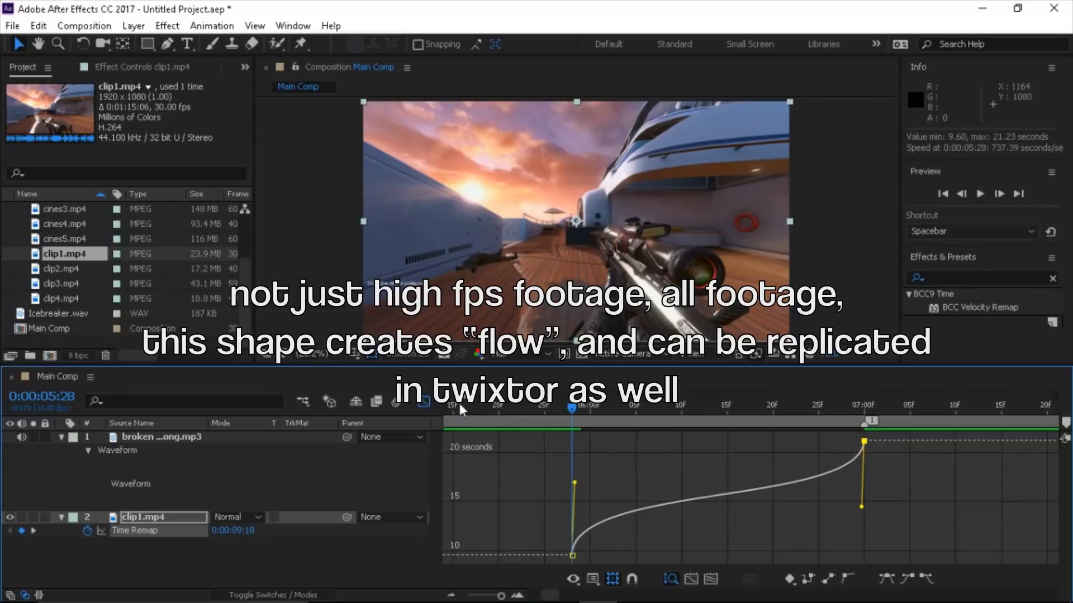
Step: Return to the layer timeline and preview the work area with the eased Time Remap curve
left_click(423, 401)
left_click(451, 596)
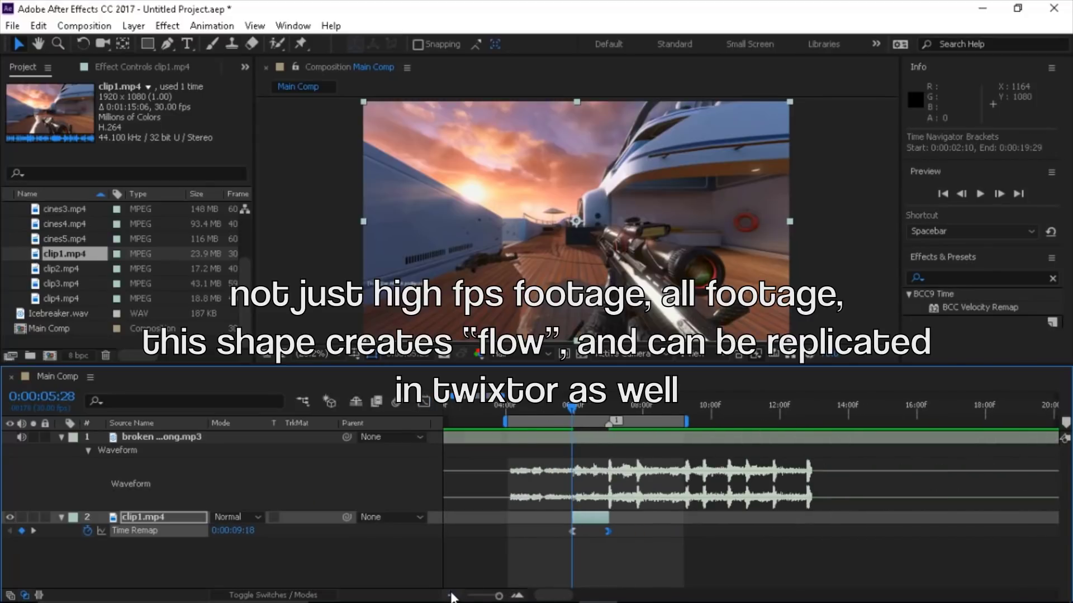
left_click(980, 193)
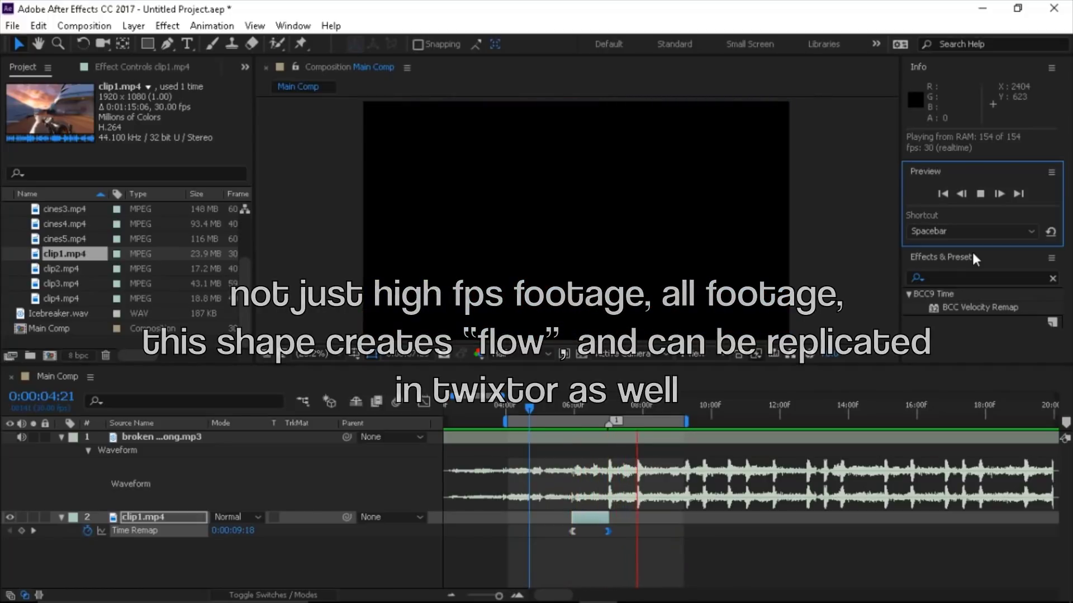
left_click(979, 193)
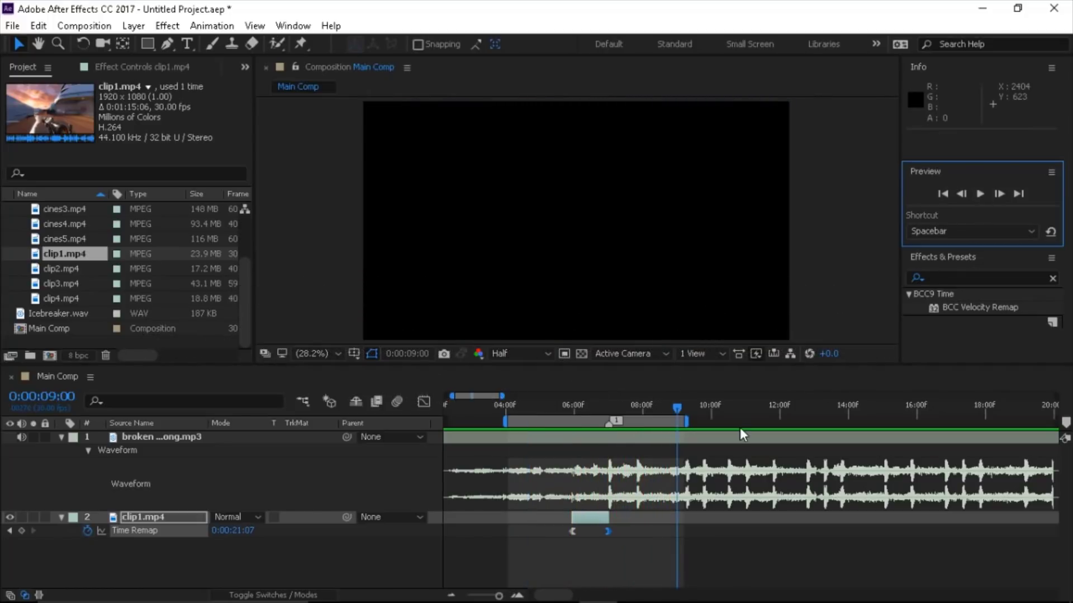
Step: Add a Time Remap keyframe to clip1.mp4 at 0:00:06:14, between the two existing keyframes
left_click(554, 406)
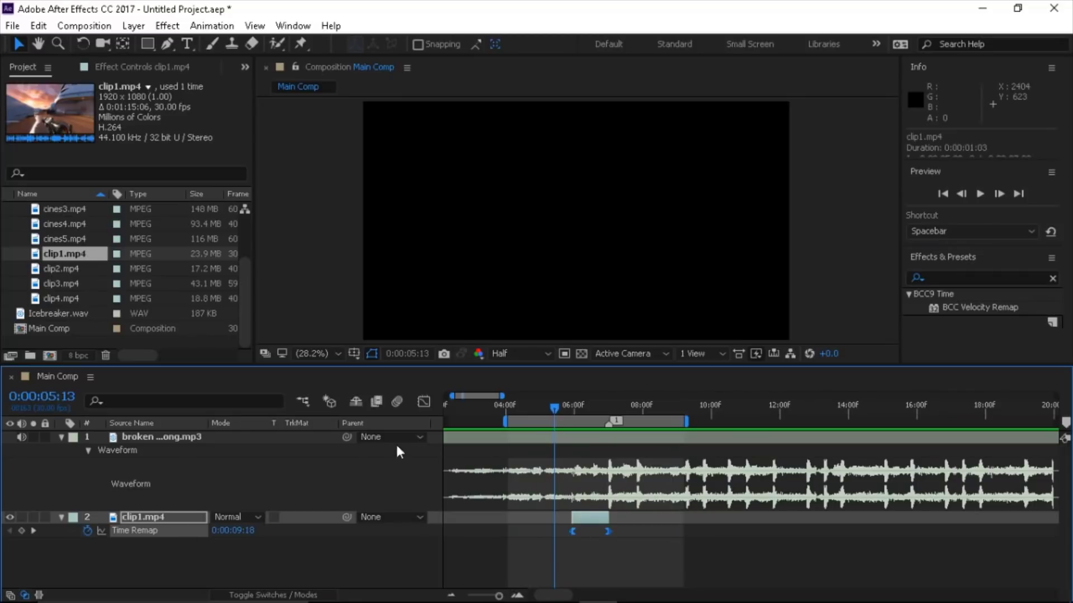
left_click(420, 403)
left_click(518, 596)
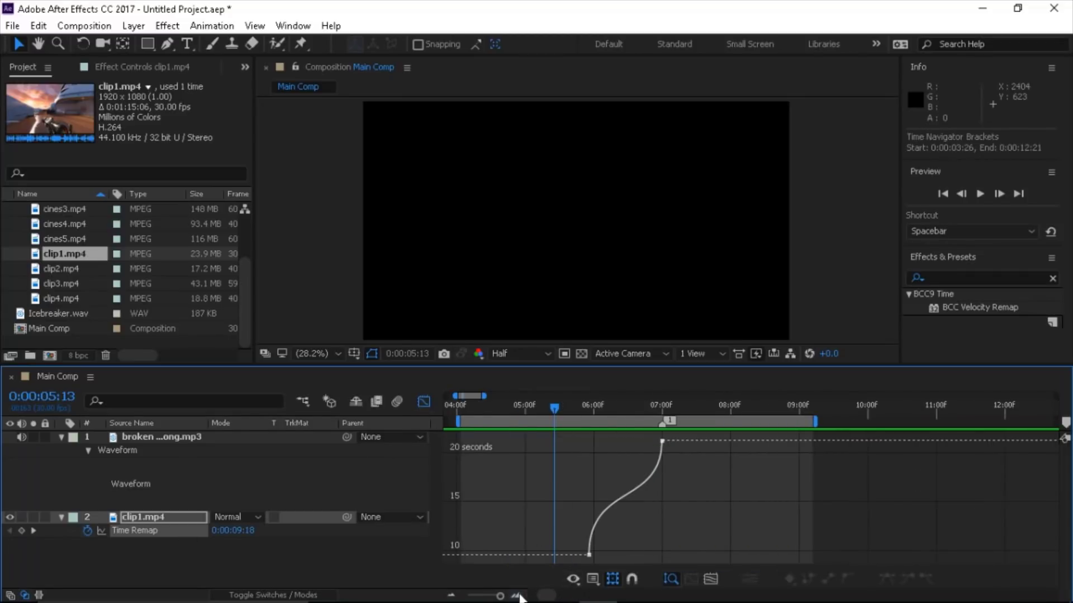
left_click_drag(559, 410, 571, 469)
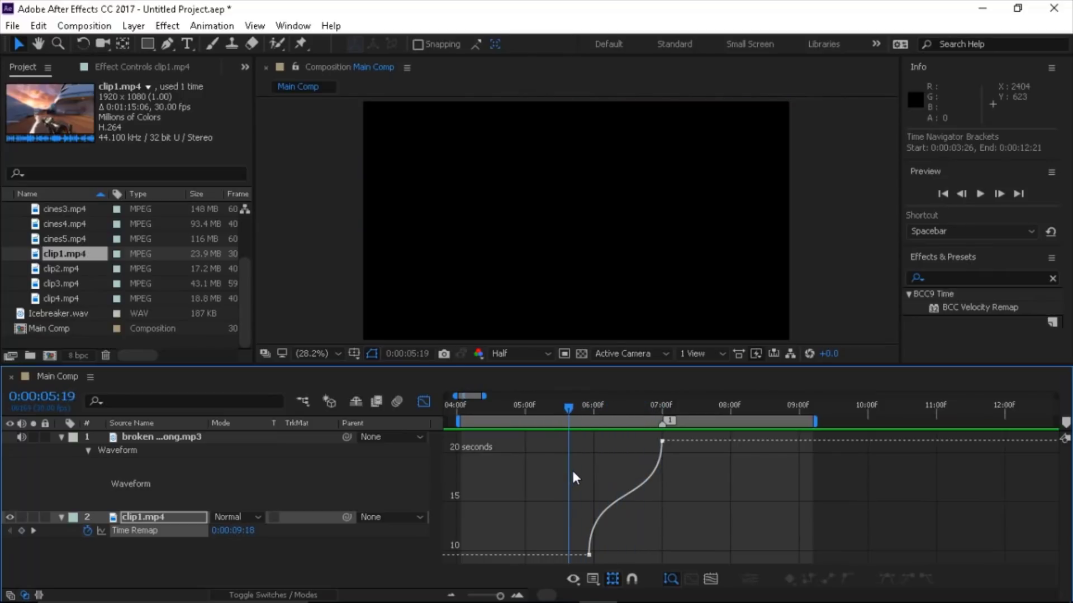
left_click(662, 441)
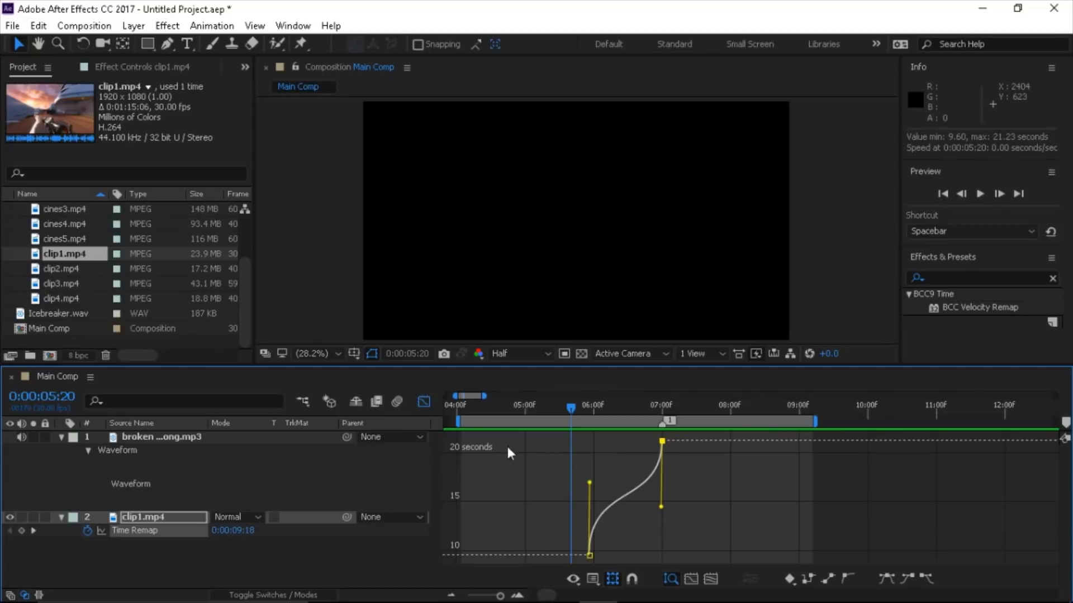
left_click(424, 401)
left_click_drag(569, 407, 627, 412)
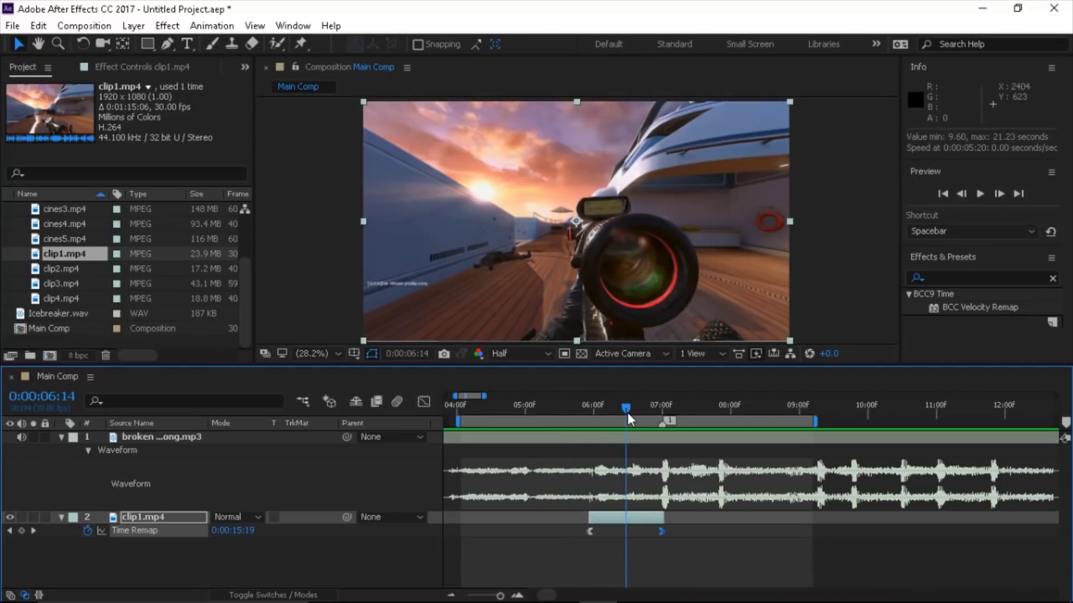
left_click(21, 531)
Step: In the Graph Editor, lower the middle Time Remap keyframe to 0:00:13:24 and extend its incoming handle horizontally to flatten the curve
left_click(424, 402)
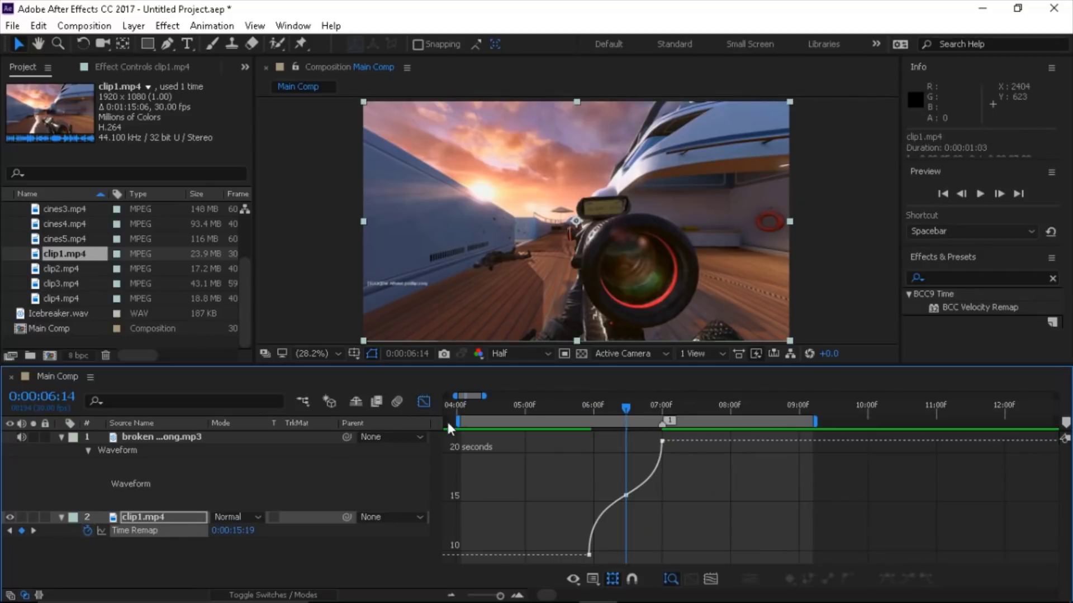
mouse_move(627, 495)
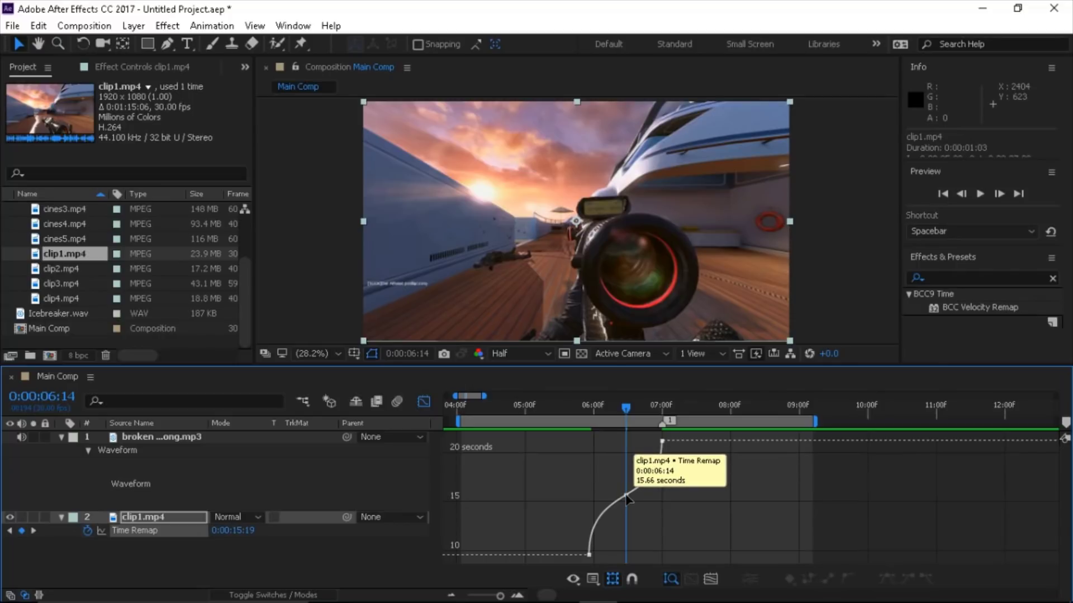
left_click_drag(627, 496, 627, 513)
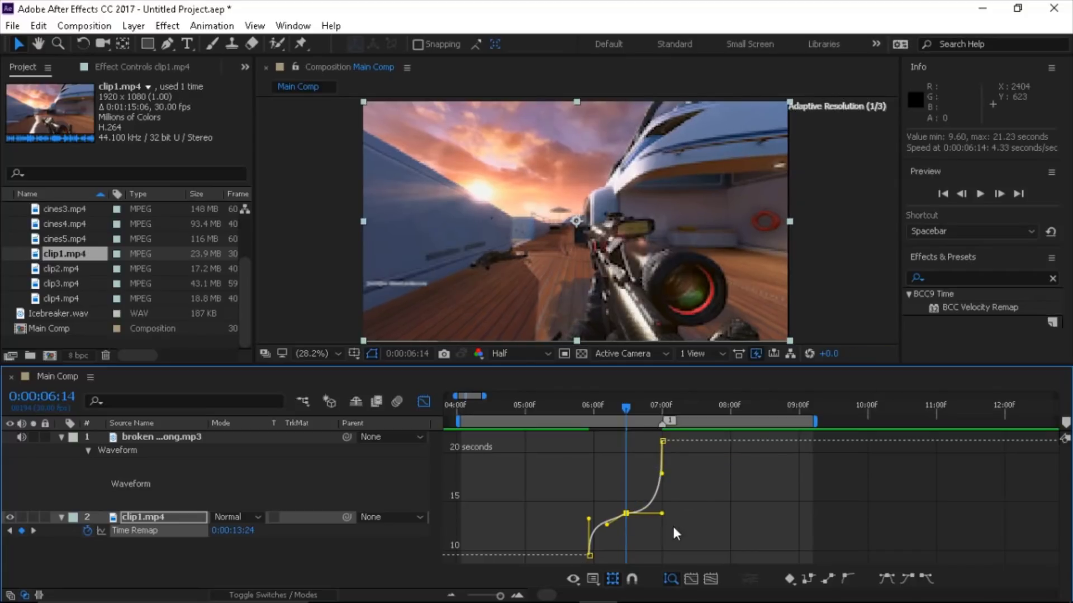
left_click_drag(606, 524, 581, 514)
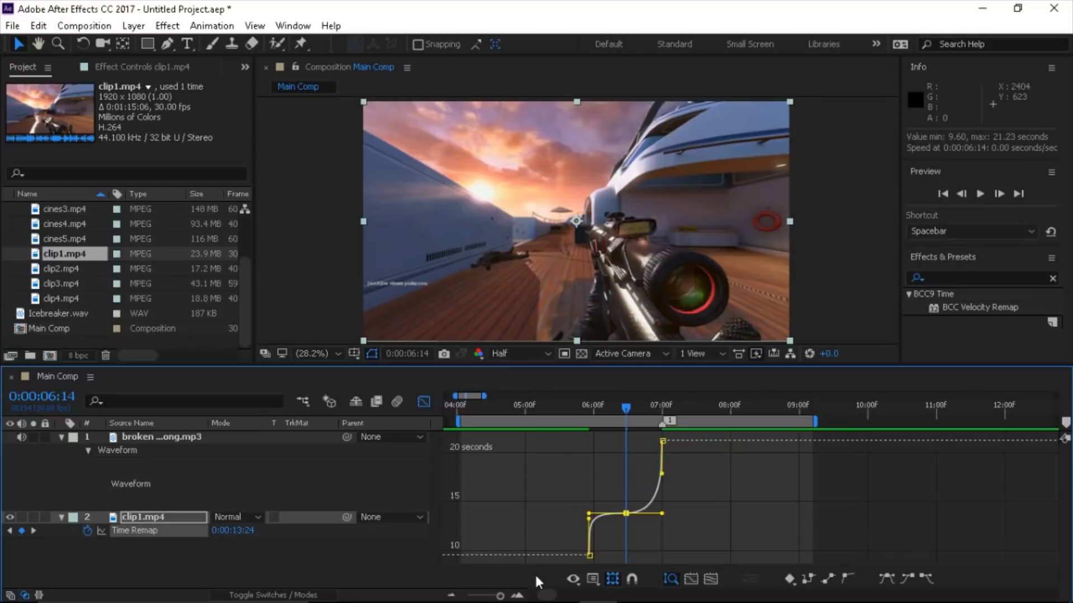
scroll(570, 520, "up", 2)
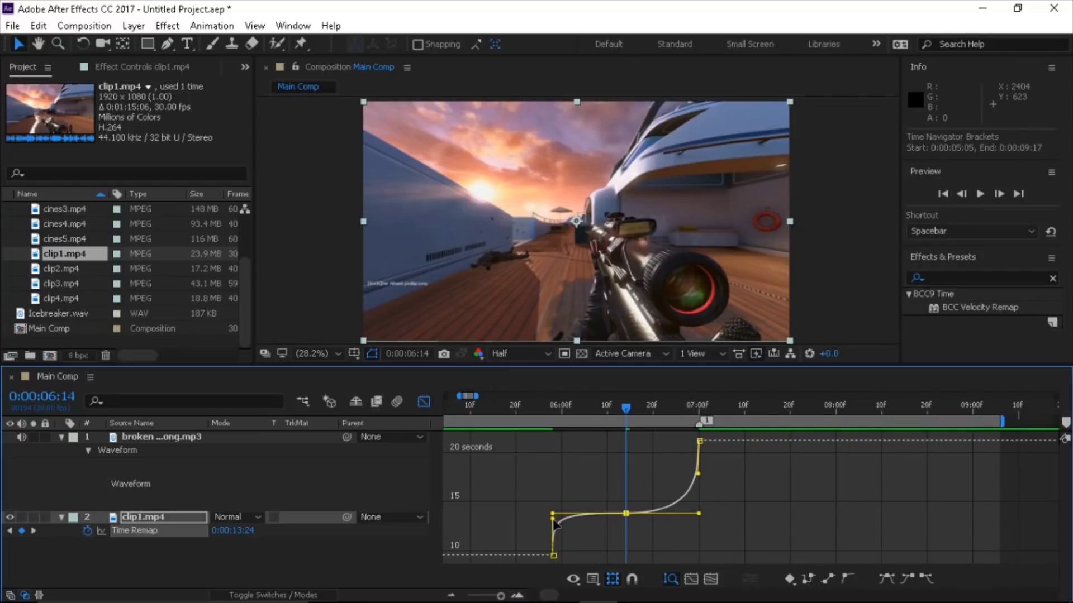
Step: Shorten the middle Time Remap keyframe's incoming handle and lengthen the last keyframe's near-vertical handle downward to sharpen the final speed-up
mouse_move(554, 523)
left_mouse_down()
mouse_move(562, 519)
mouse_move(553, 528)
left_mouse_up()
left_click(648, 509)
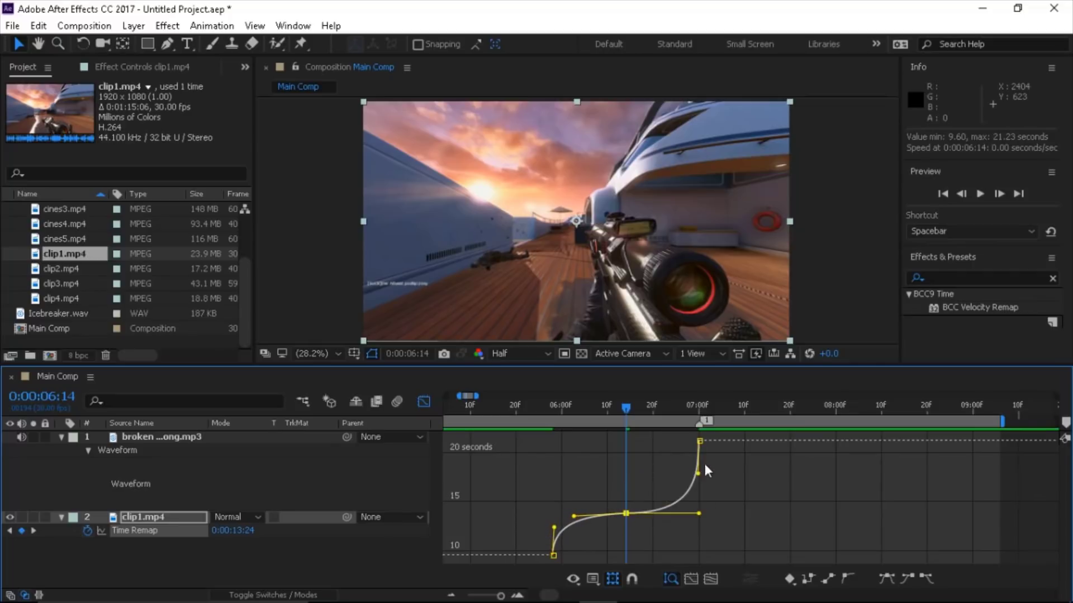
left_click_drag(703, 461, 697, 499)
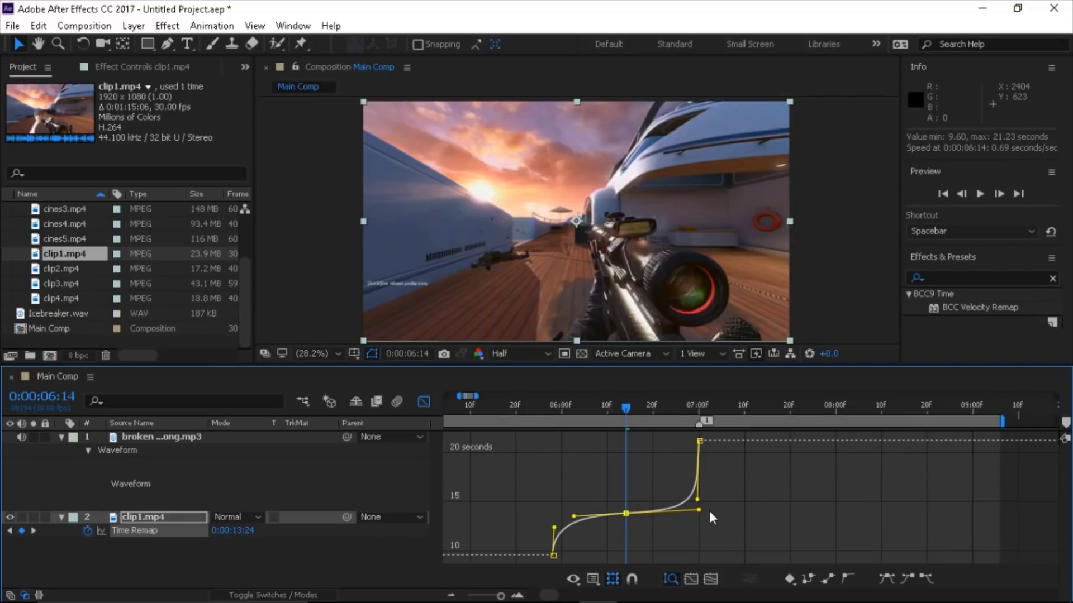
Step: Select the middle Time Remap keyframe and preview the reshaped curve from 0:00:04:22
left_click(626, 513)
key("minus")
left_click(979, 193)
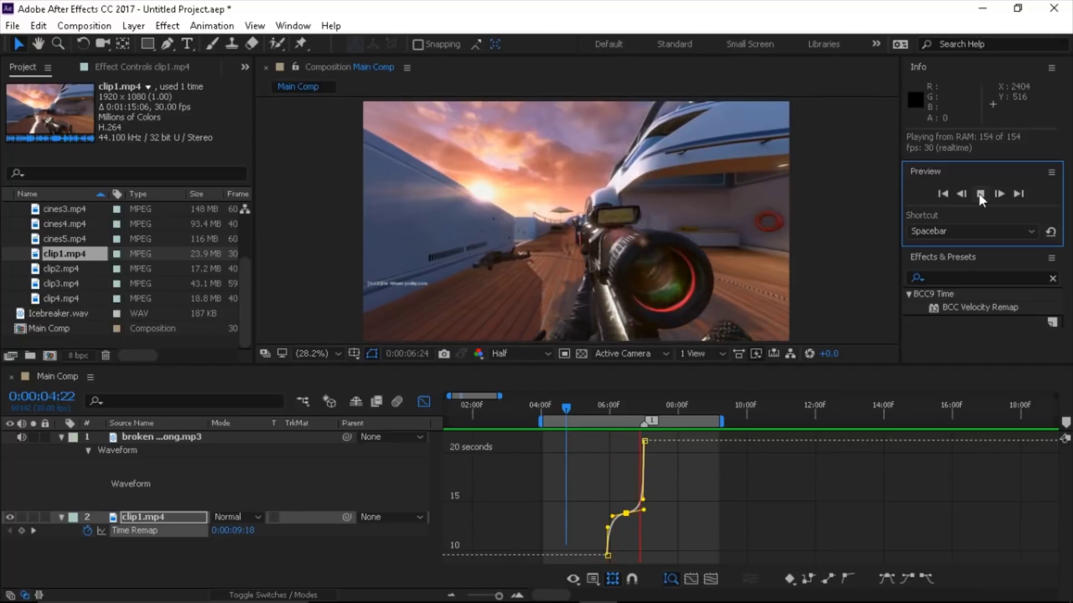
left_click(979, 193)
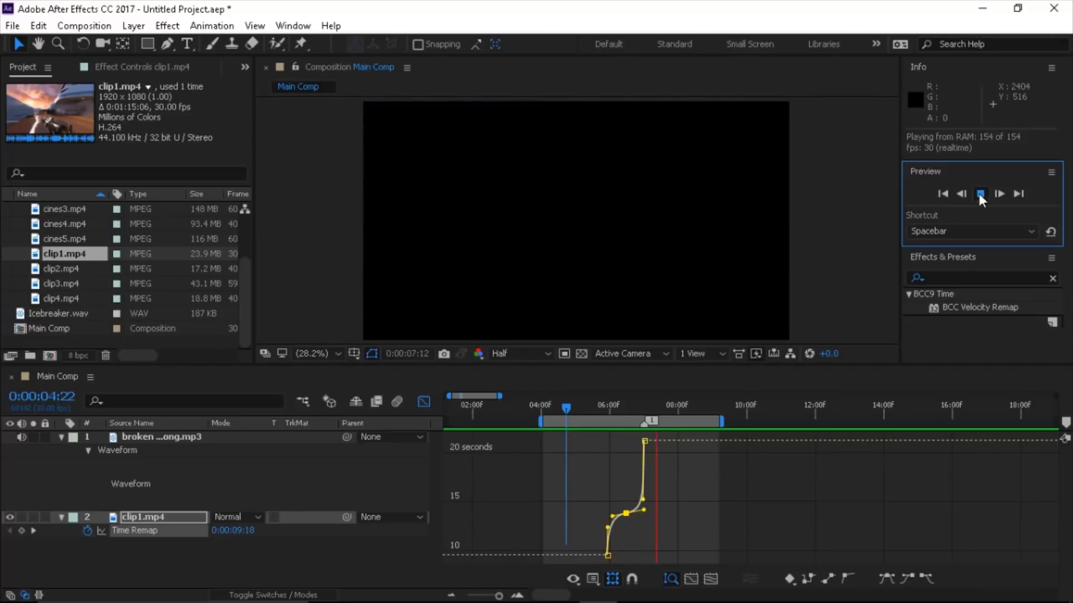
Step: Extend the middle keyframe's incoming handle back to the first keyframe's time, tilt both handles slightly upward, and preview from 0:00:04:28
left_click(512, 595)
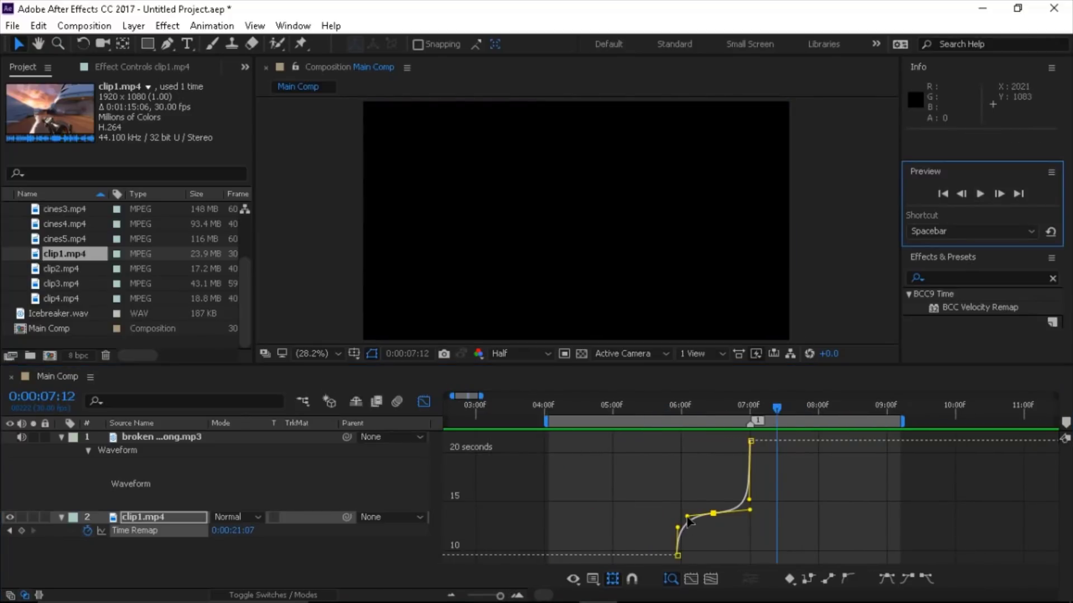
left_click_drag(687, 517, 677, 512)
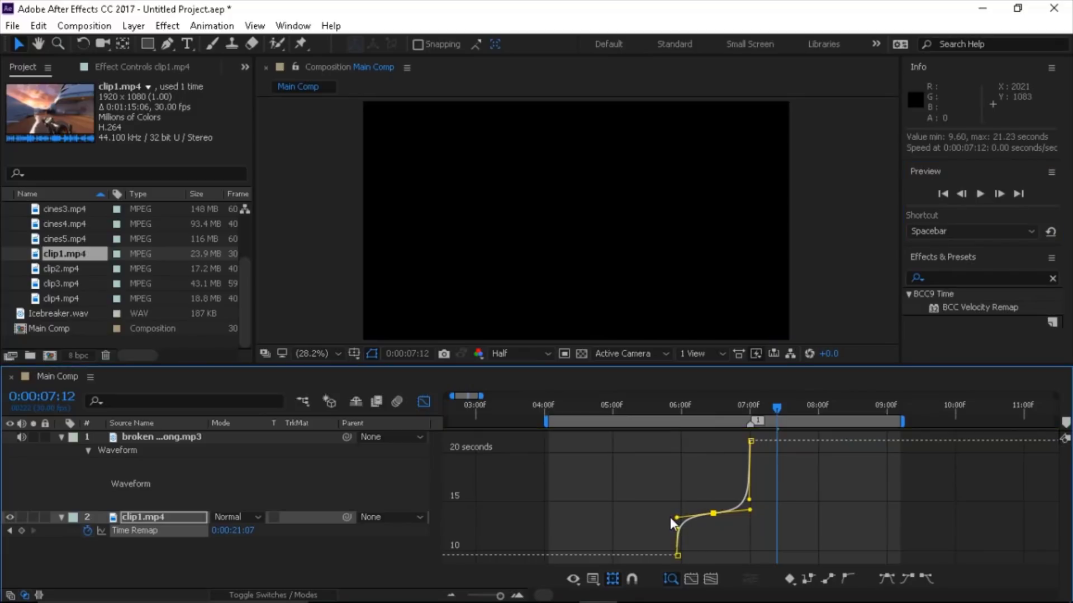
left_click(670, 524)
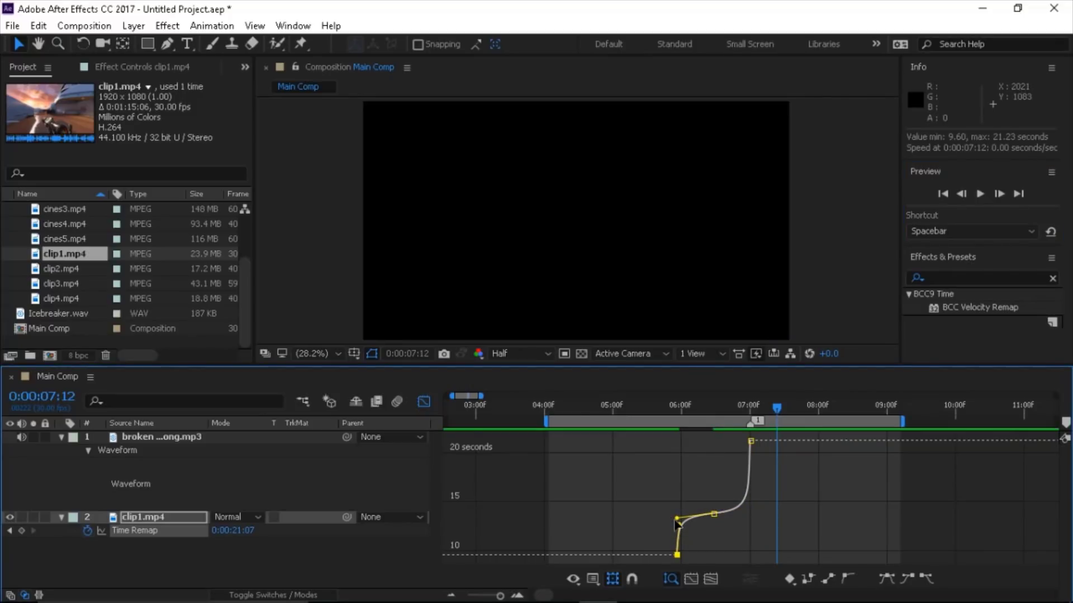
left_click(677, 517)
left_click_drag(729, 511, 760, 501)
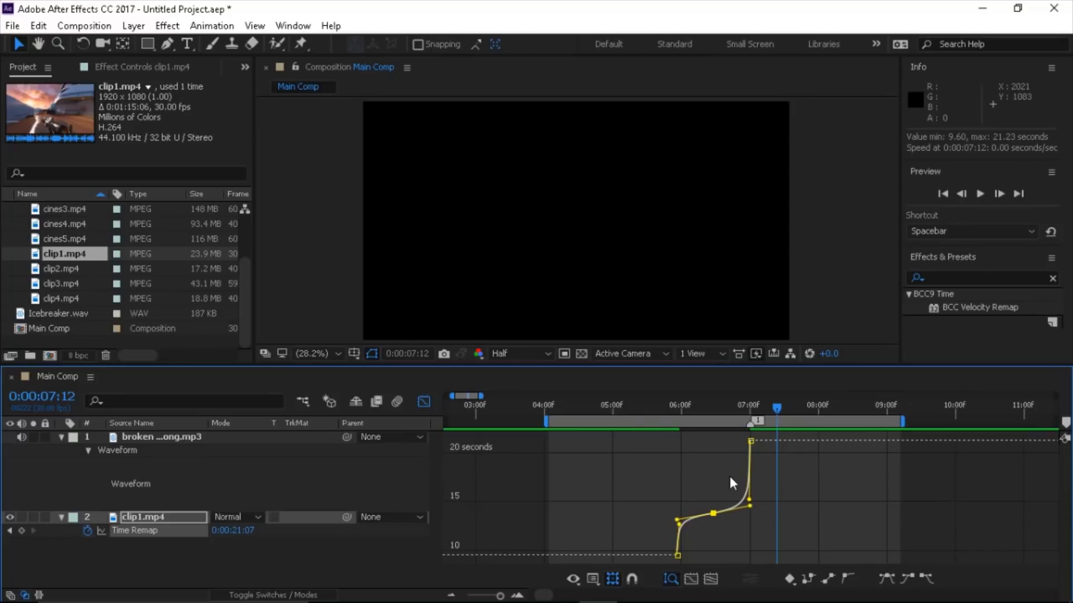
left_click(608, 400)
left_click(977, 195)
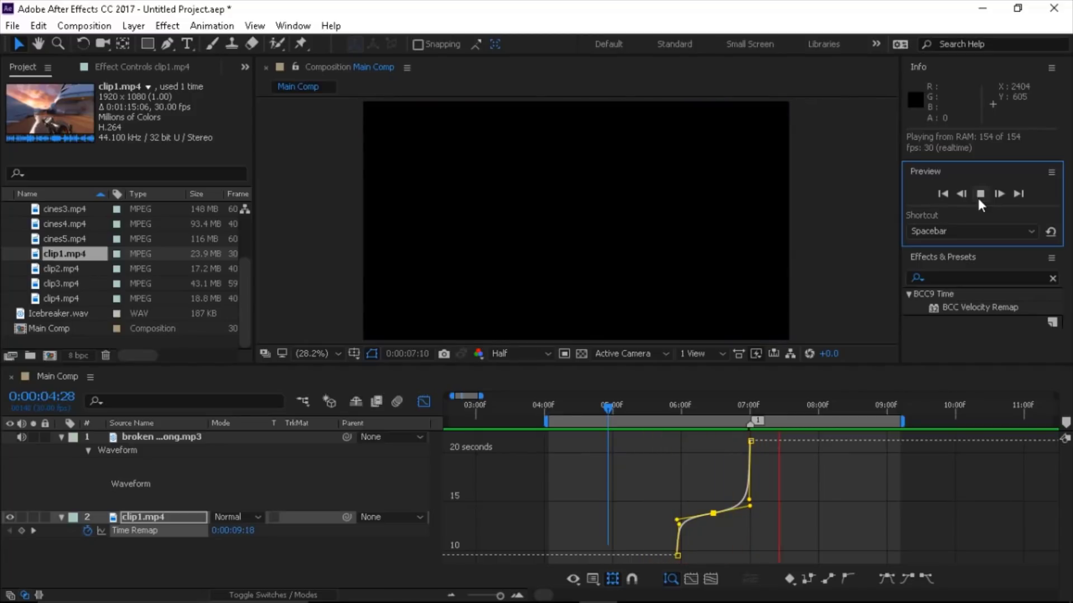
left_click(979, 198)
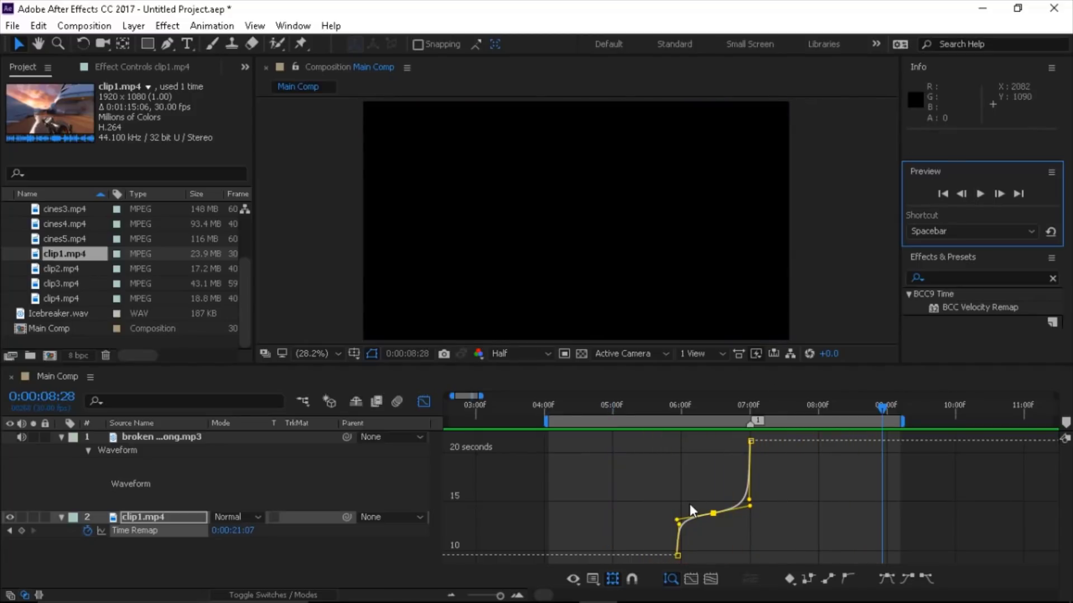
Step: Try shortening both handles of the middle Time Remap keyframe and preview the smoother curve from 0:00:05:10
left_click(681, 517)
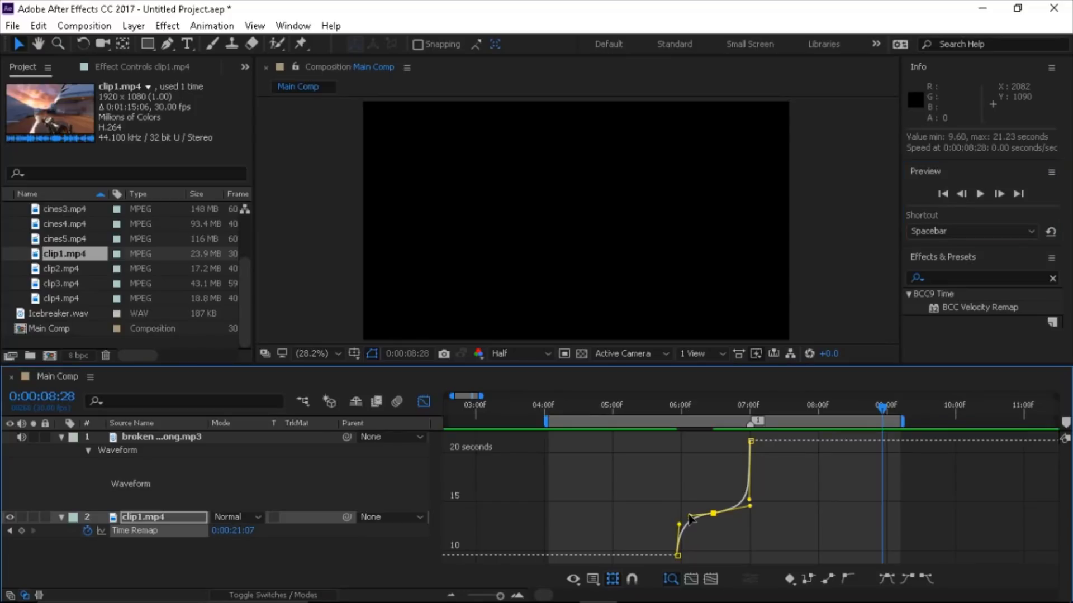
left_click_drag(749, 506, 741, 512)
left_click(635, 407)
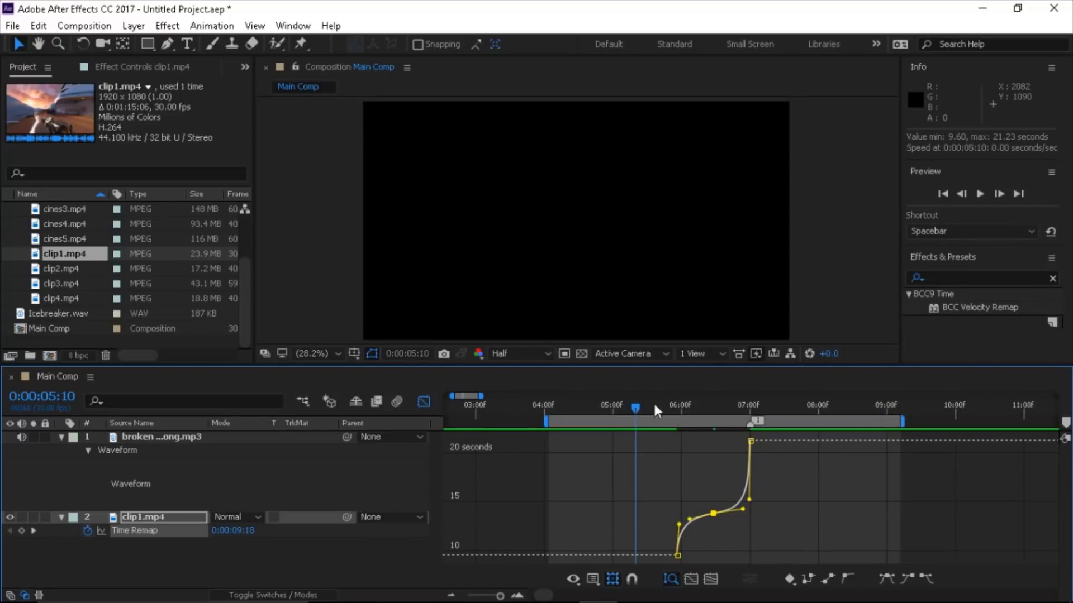
left_click(980, 195)
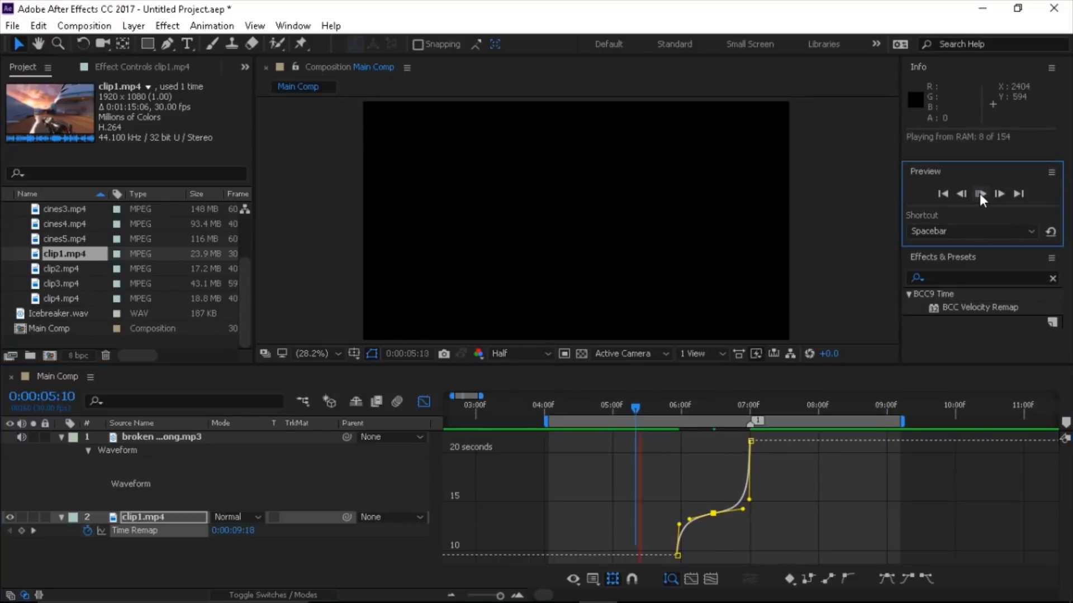
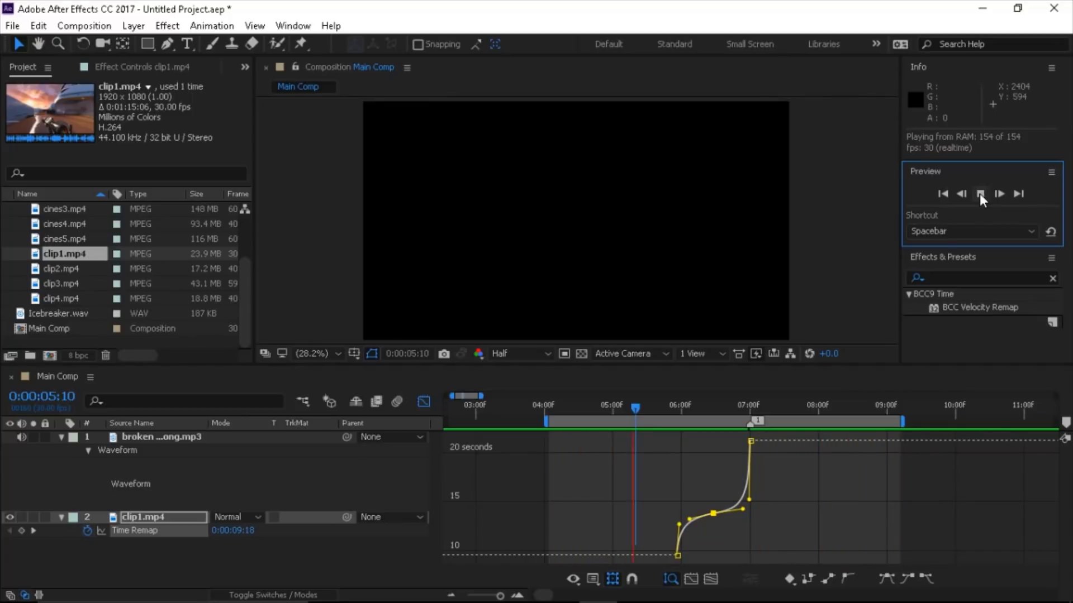
key("space")
Step: At 0:00:06:14, stretch the middle keyframe's handles out to the neighbouring keyframes' times, flattening the slow section, and preview it
mouse_move(714, 514)
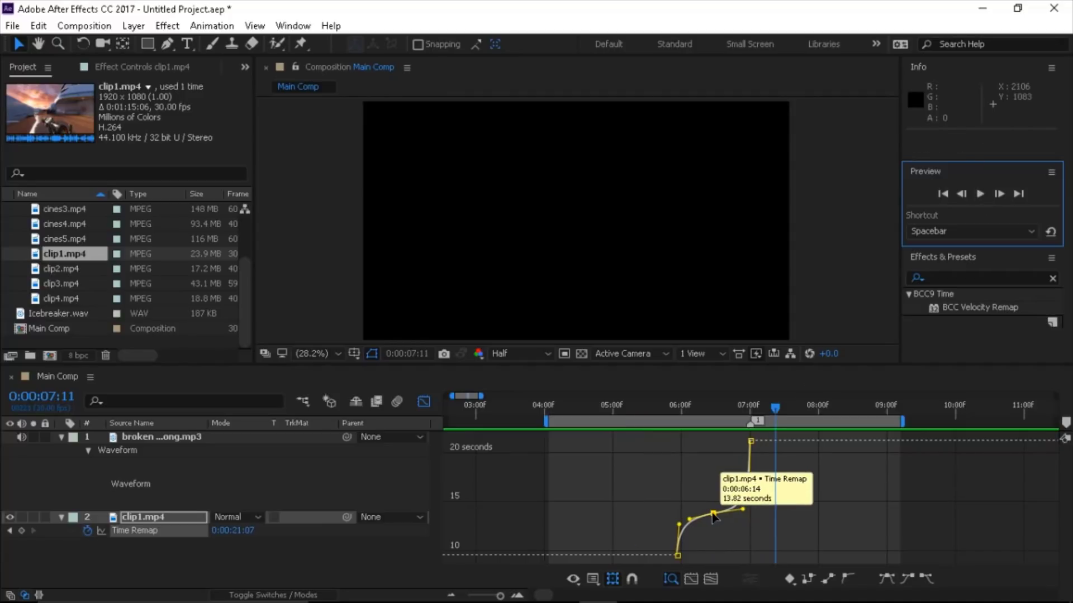
left_click_drag(665, 404, 711, 428)
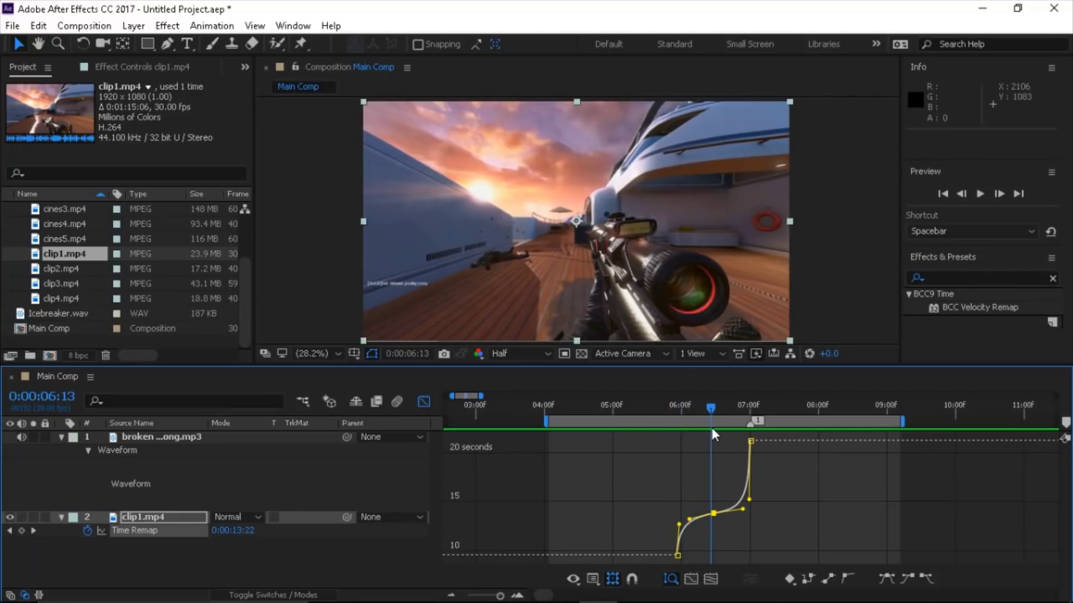
mouse_move(691, 521)
left_mouse_down()
mouse_move(663, 515)
mouse_move(678, 517)
left_mouse_up()
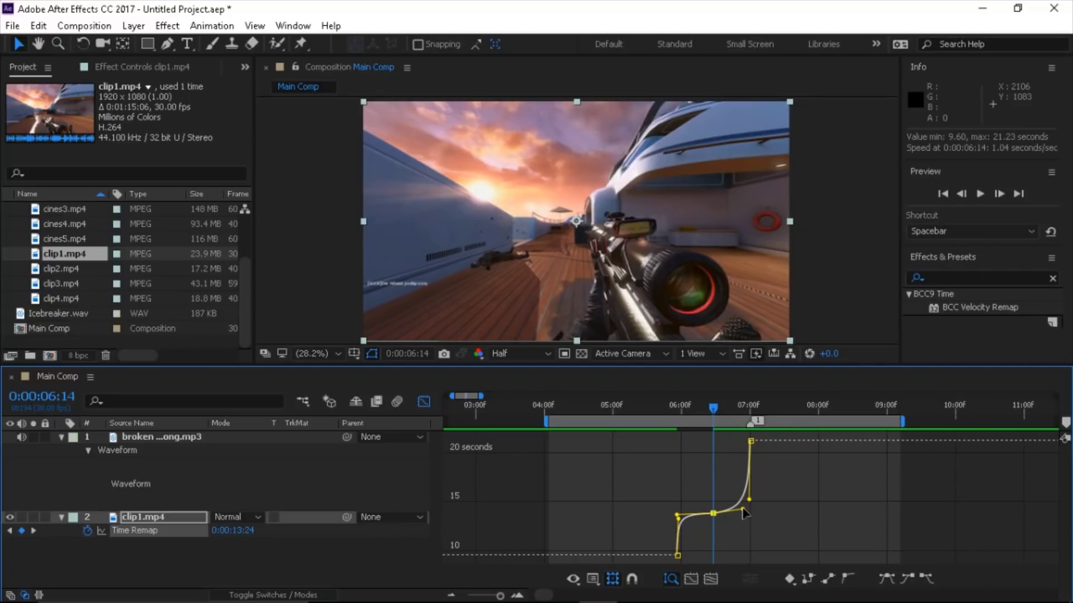
mouse_move(743, 510)
left_mouse_down()
mouse_move(757, 516)
mouse_move(743, 513)
mouse_move(758, 511)
mouse_move(746, 504)
left_mouse_up()
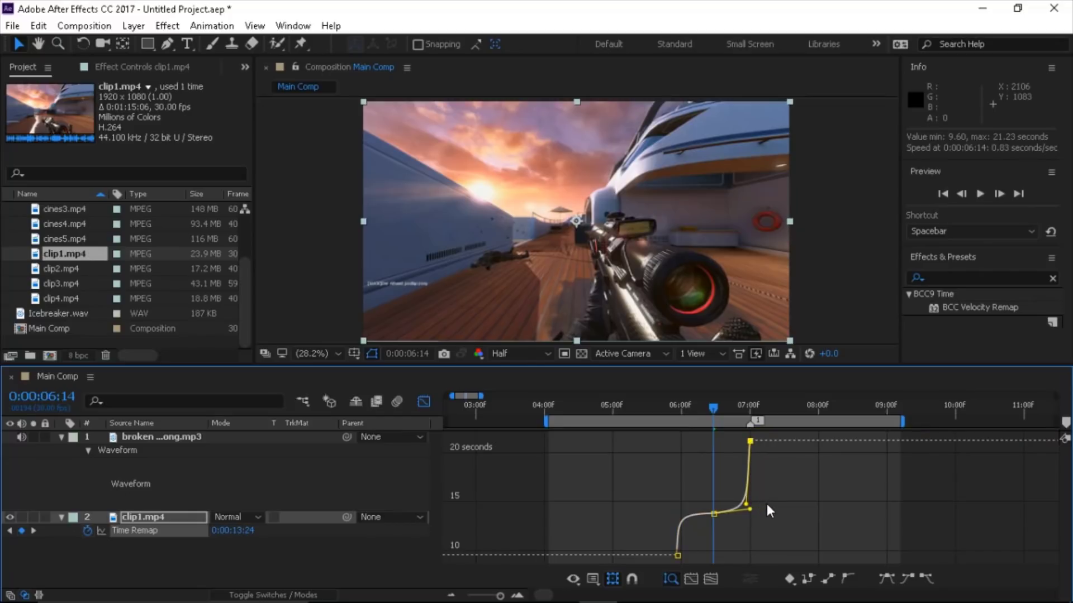
key("space")
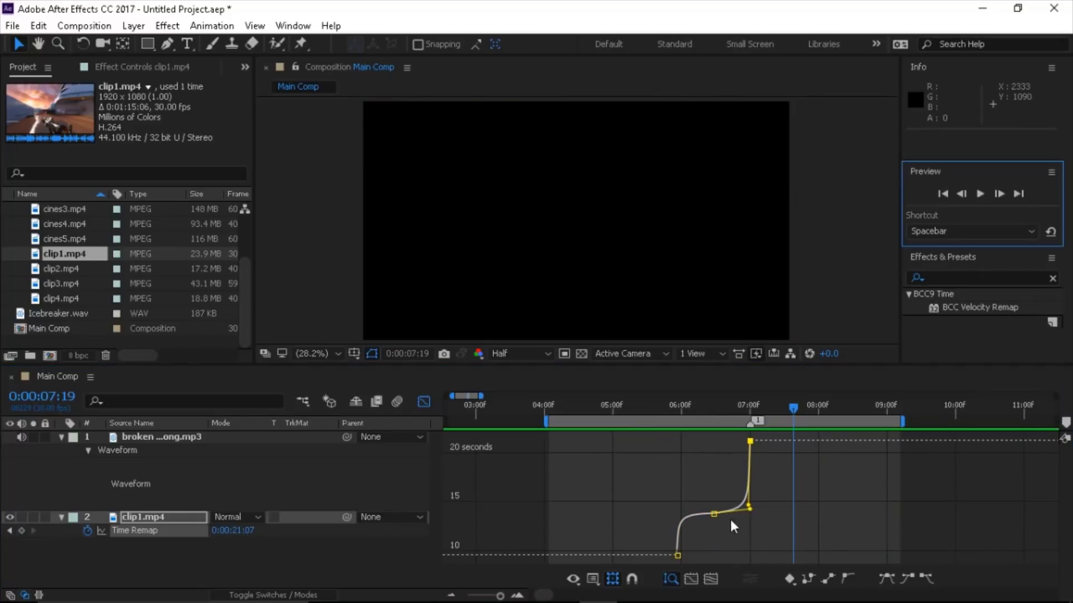
Step: Lower the end of the middle keyframe's incoming handle for a slight slope and preview the curve from 0:00:05:15
left_click(713, 513)
left_click_drag(693, 514, 681, 519)
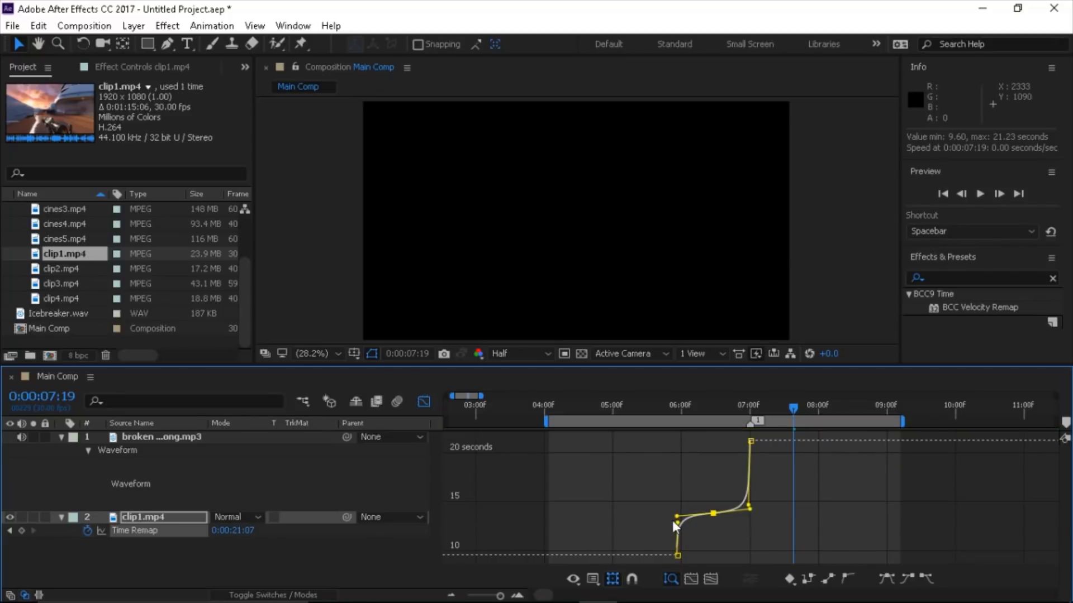
left_click(647, 406)
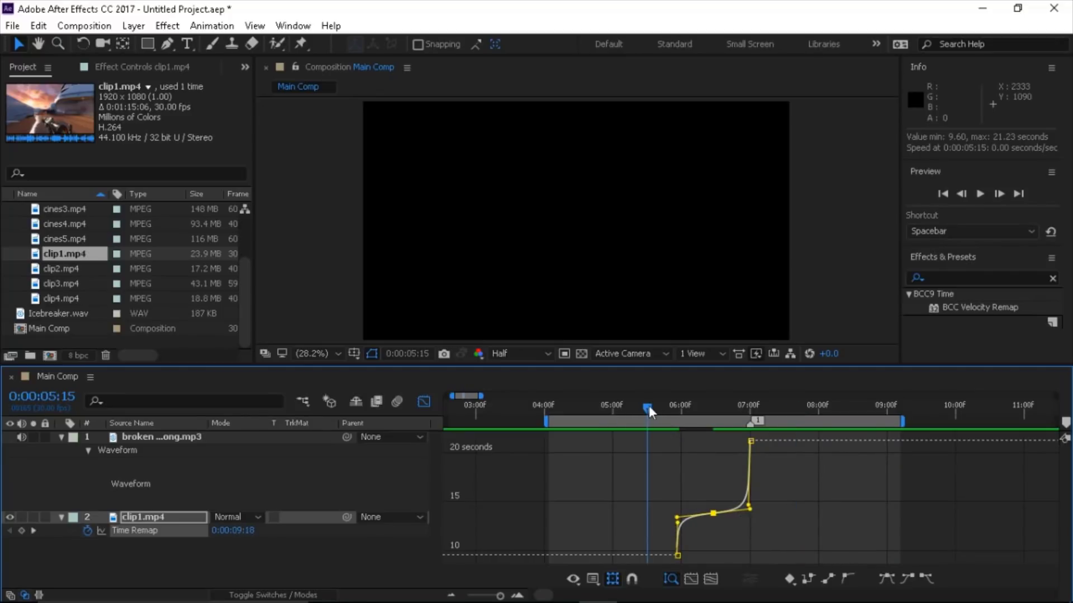
left_click(979, 194)
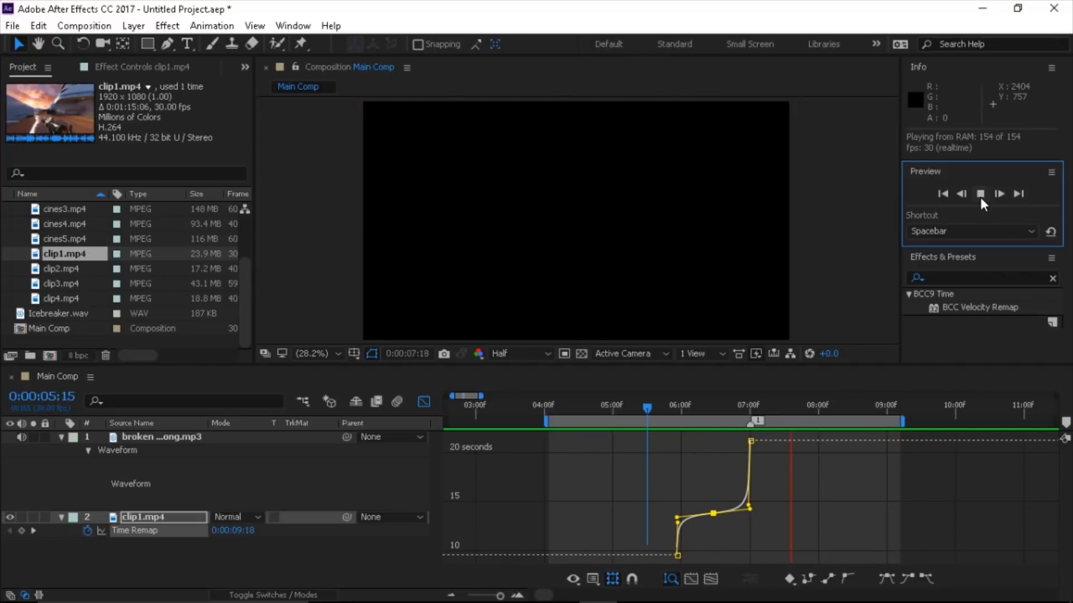
left_click(980, 196)
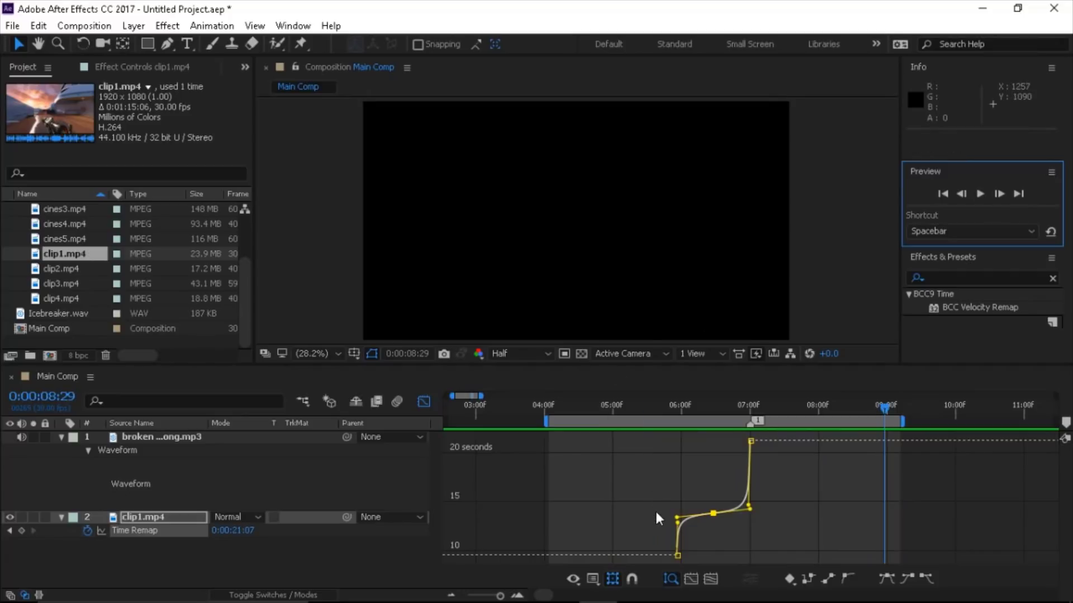
Step: Return to the layer timeline and move the playhead back to clip1.mp4's first Time Remap keyframe at 0:00:05:28
left_click(424, 402)
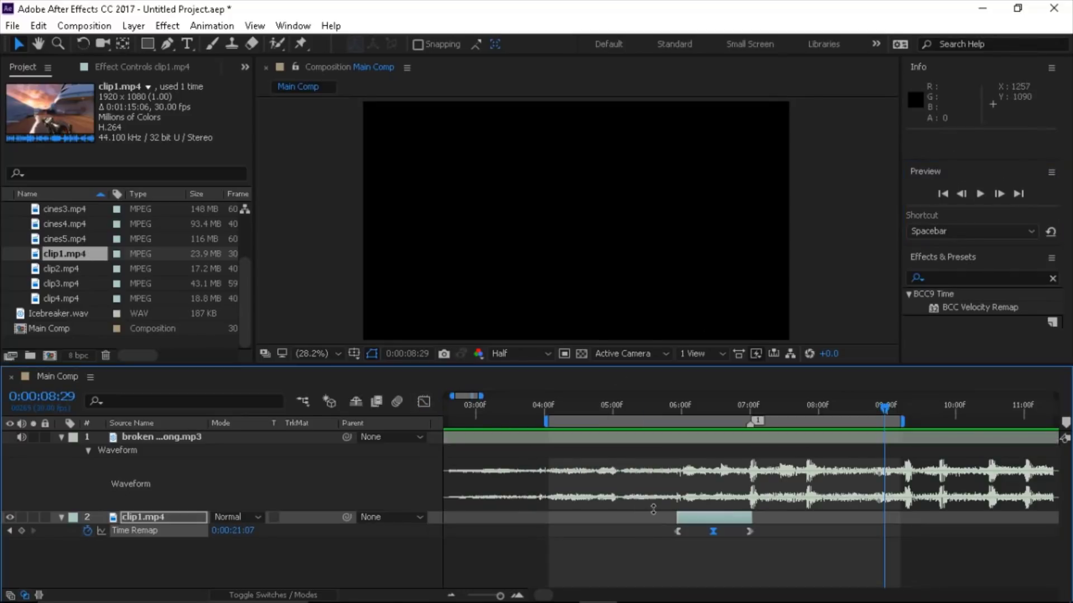
key("j")
key("j")
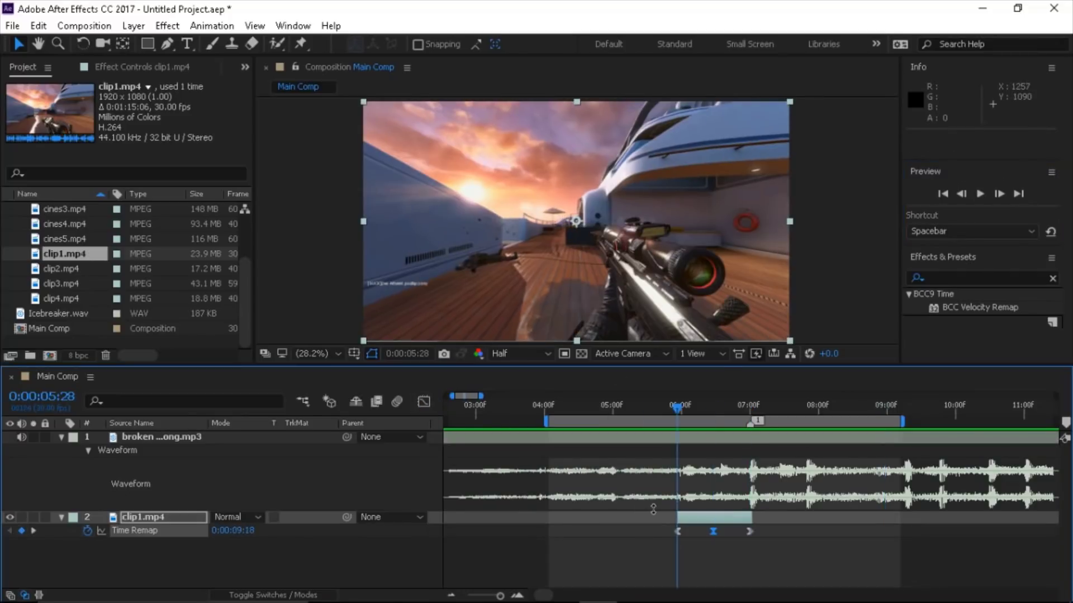
Step: Lower the first Time Remap keyframe of clip1.mp4 to 0:00:06:28 in the graph, and preview the result
left_click(424, 401)
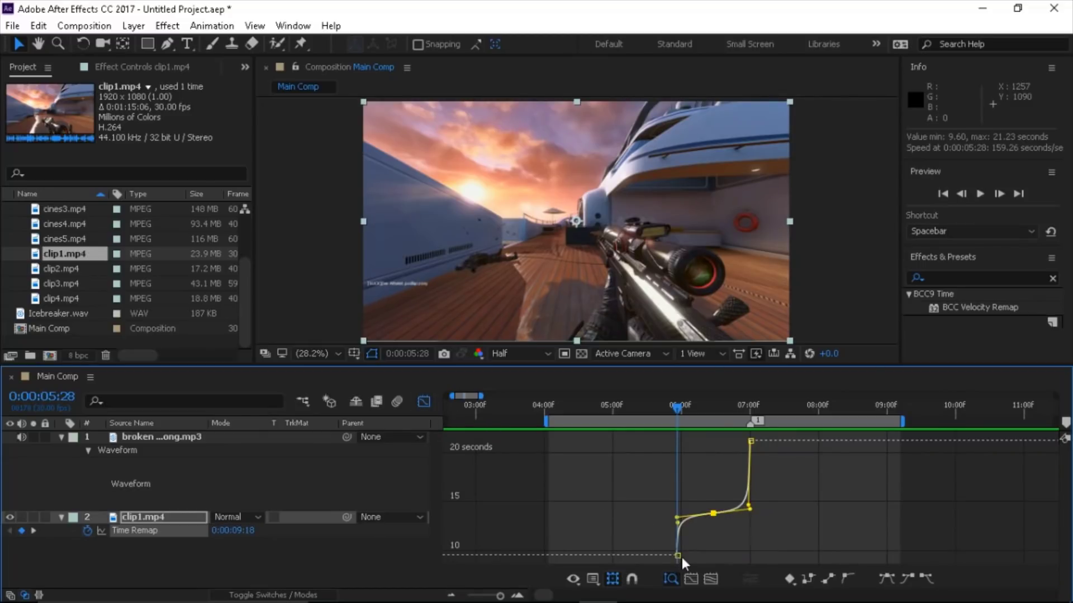
mouse_move(678, 556)
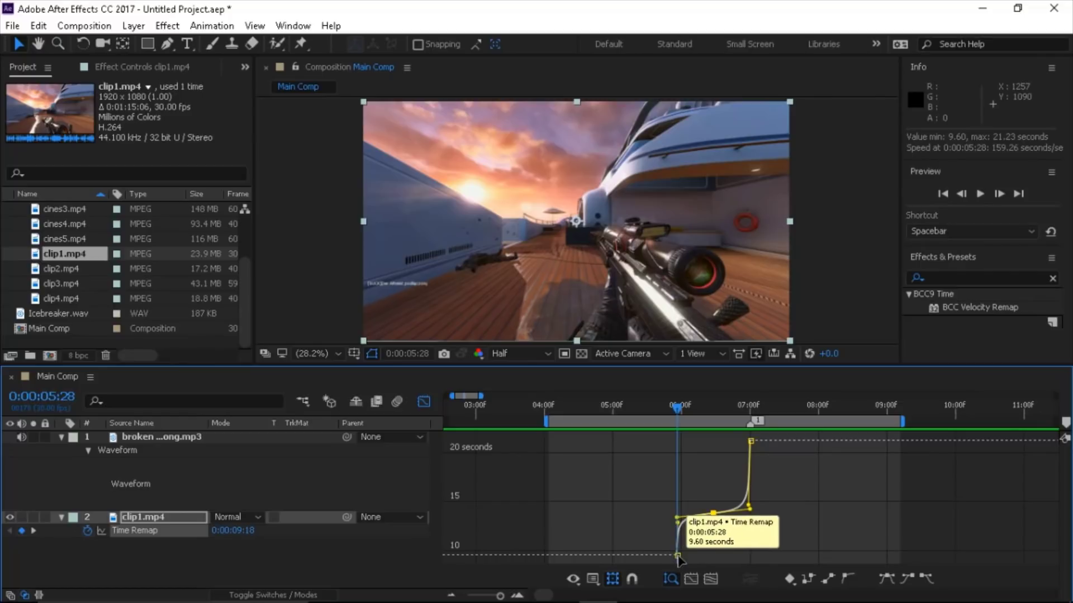
left_click_drag(678, 556, 665, 509)
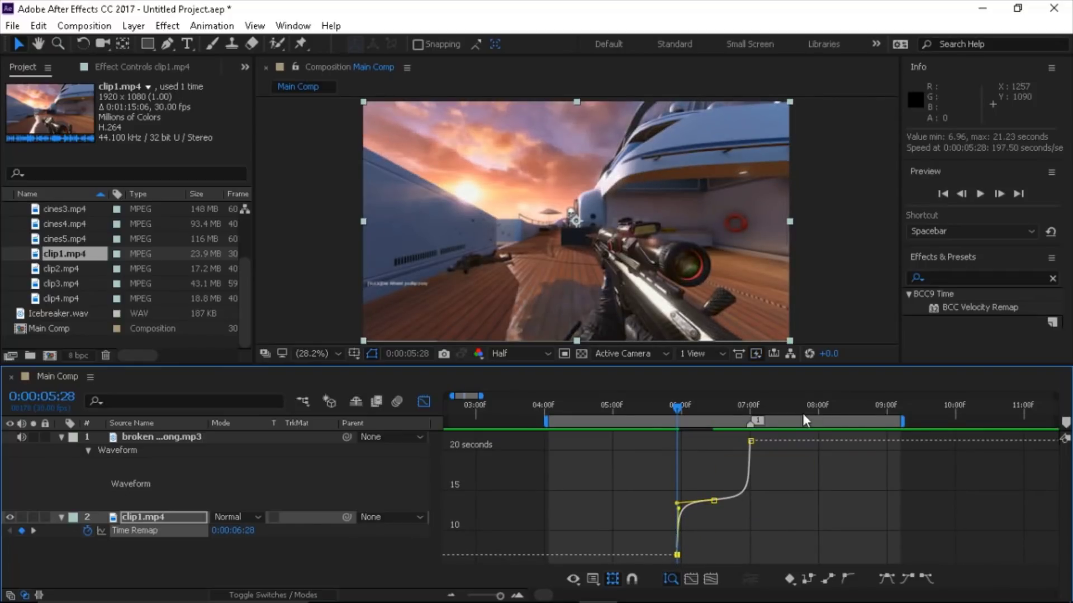
left_click(630, 407)
left_click(980, 193)
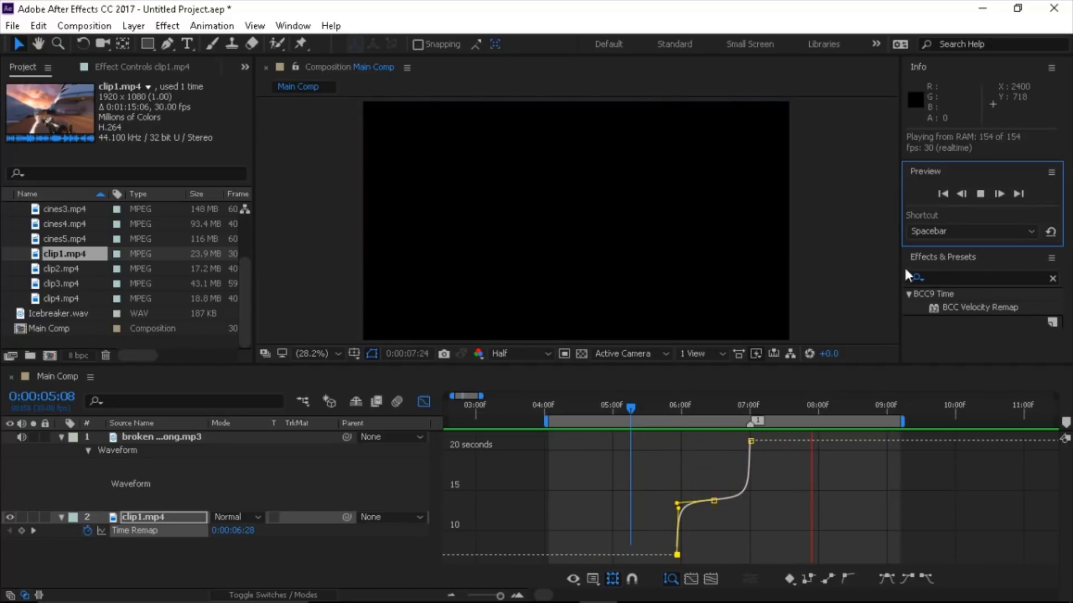
key("space")
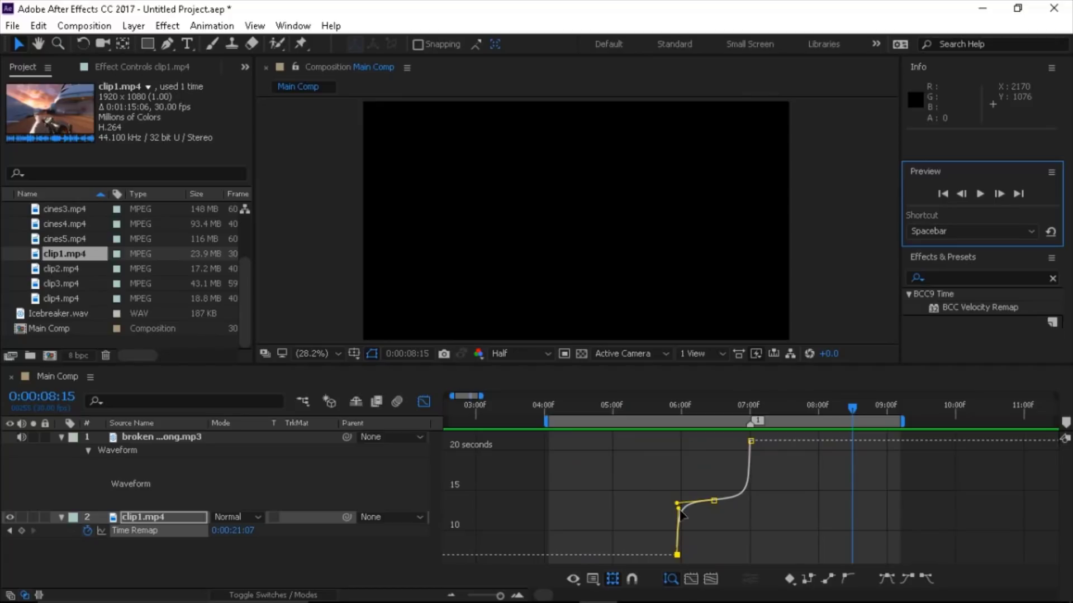
Step: Soften both bends of the Time Remap curve by adjusting the first, middle and end keyframe handles, and preview the playback
left_click(677, 513)
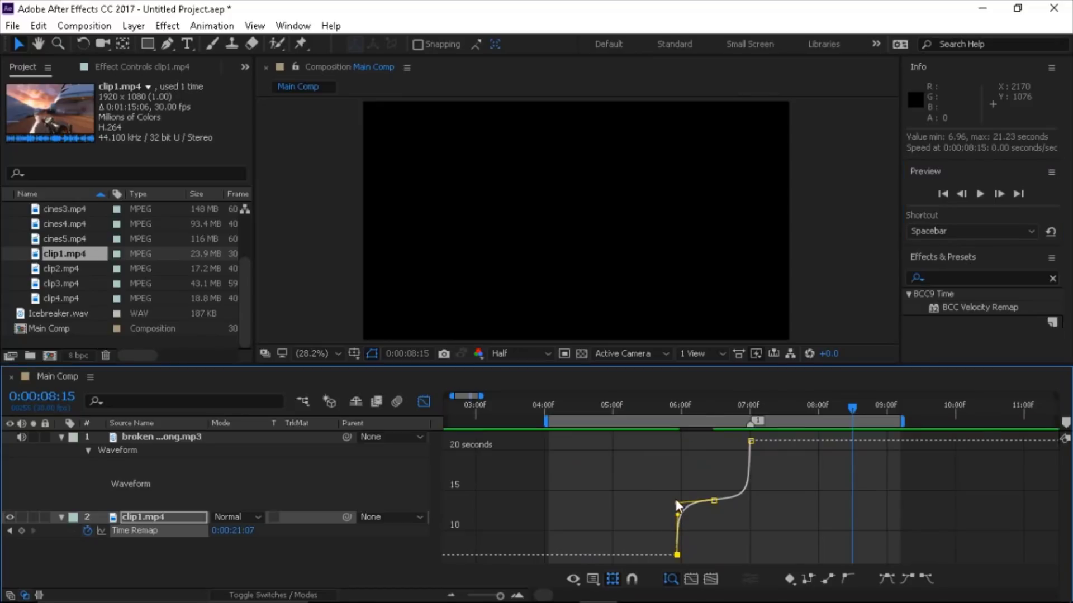
left_click(677, 503)
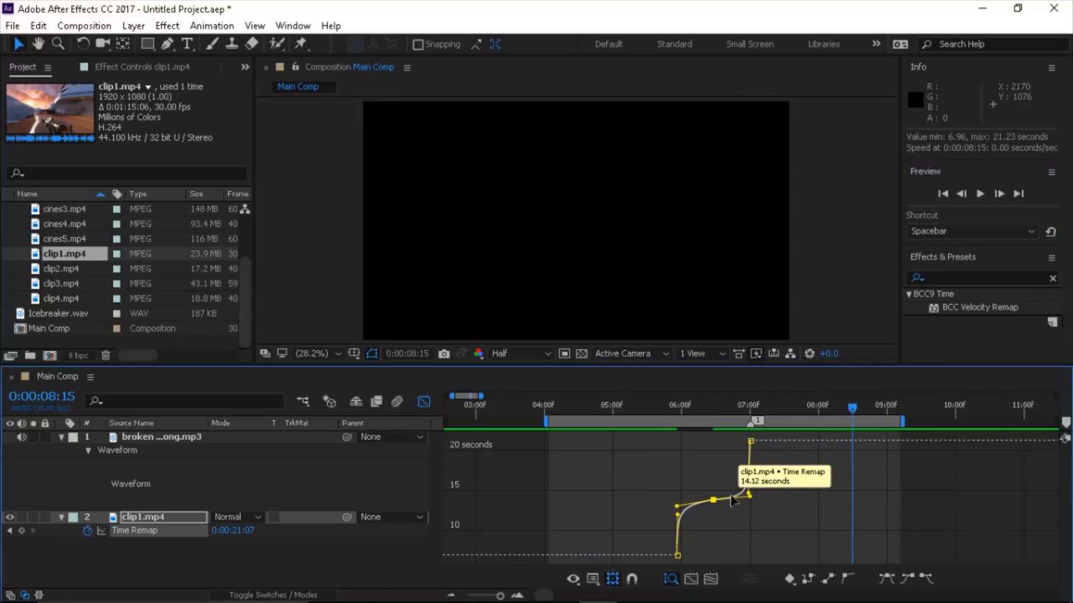
left_click(751, 489)
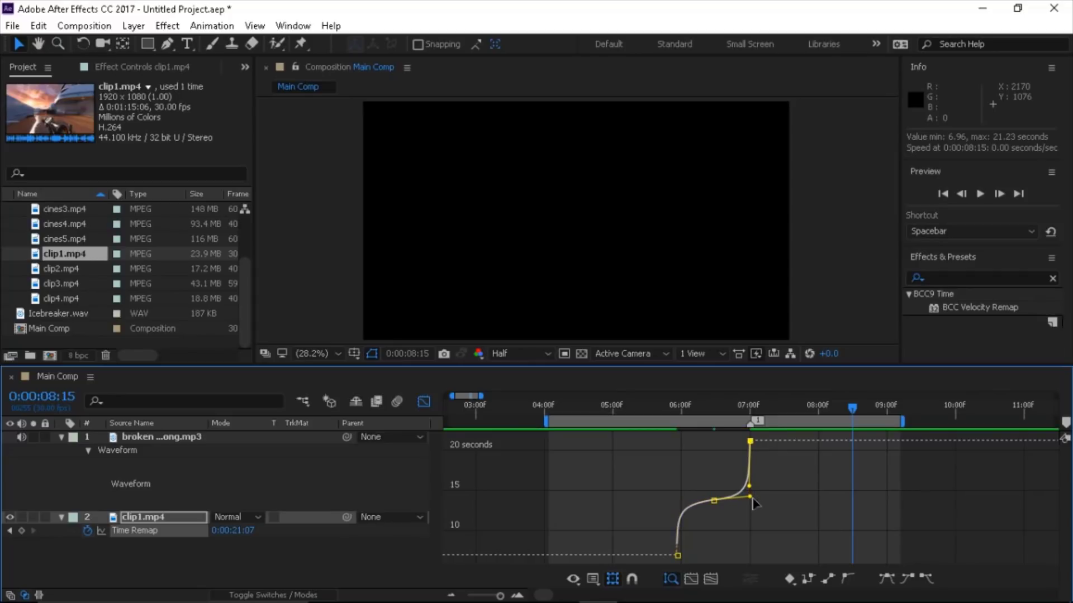
left_click(714, 500)
left_click(620, 412)
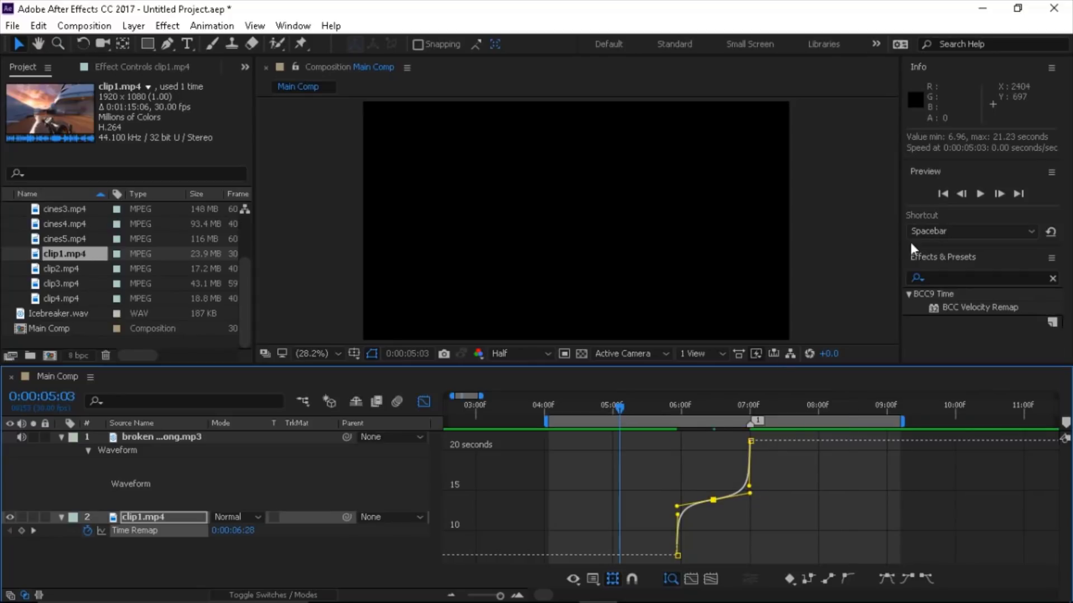
left_click(979, 195)
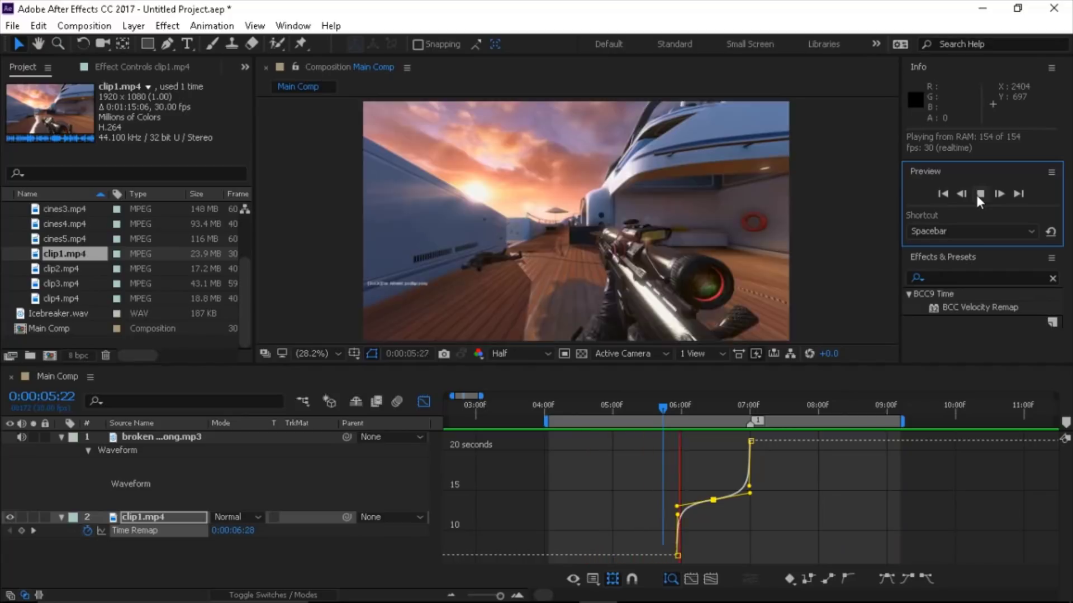
left_click(979, 196)
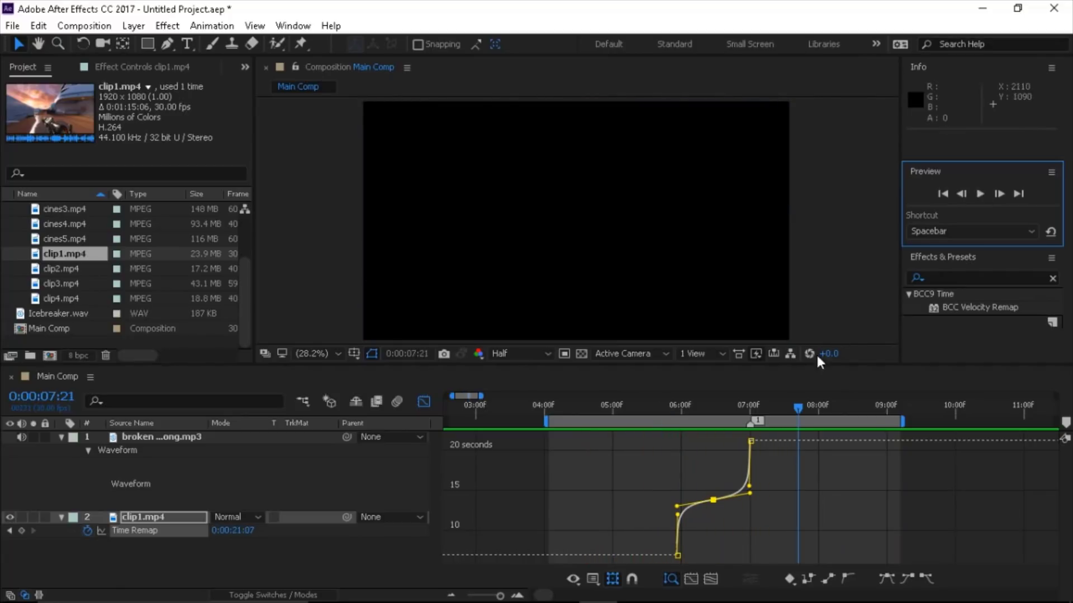
Step: Flatten the middle Time Remap keyframe's handles, extend the end keyframe's incoming handle slightly, and replay the clip
left_click_drag(683, 413, 773, 414)
left_click_drag(677, 506, 677, 500)
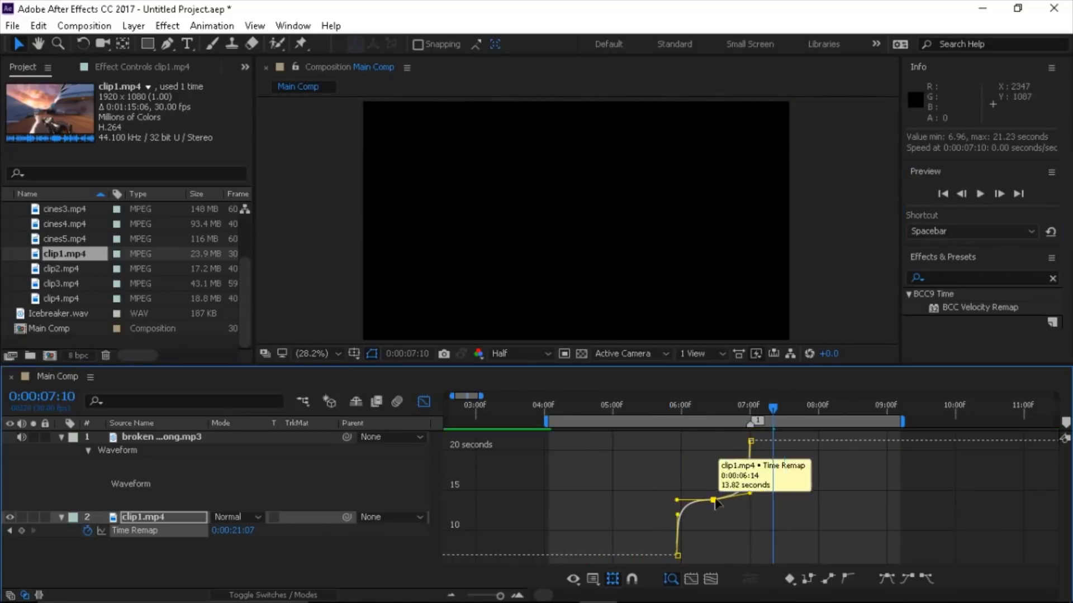
left_click_drag(752, 495, 765, 498)
left_click_drag(676, 501, 666, 505)
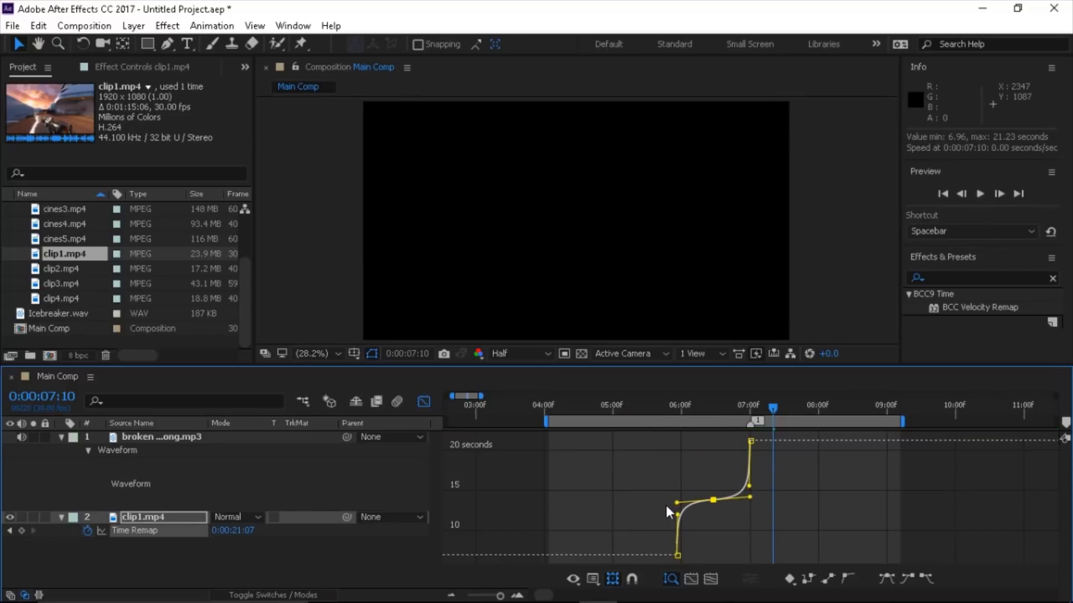
left_click(675, 514)
left_click(750, 441)
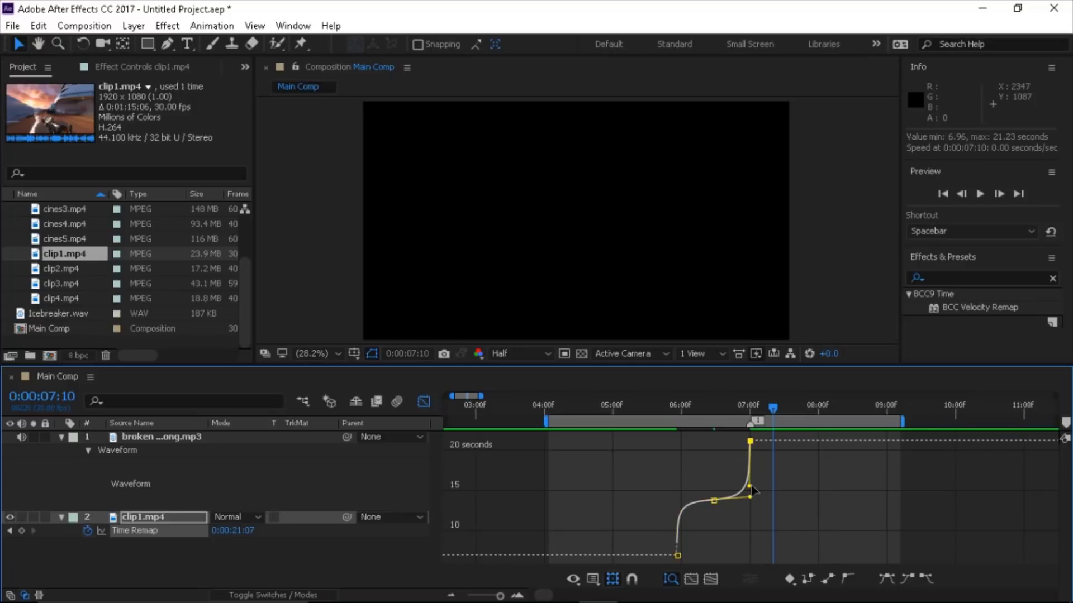
left_click(980, 194)
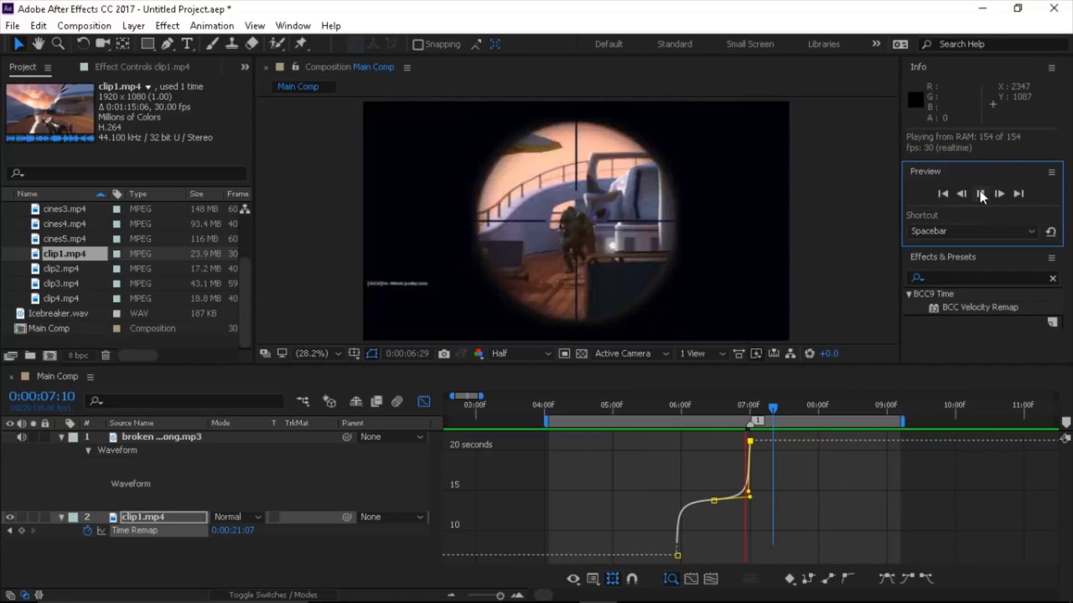
Step: Lower the middle Time Remap keyframe at 0:00:06:14 to a value of 0:00:11:22
left_click(712, 410)
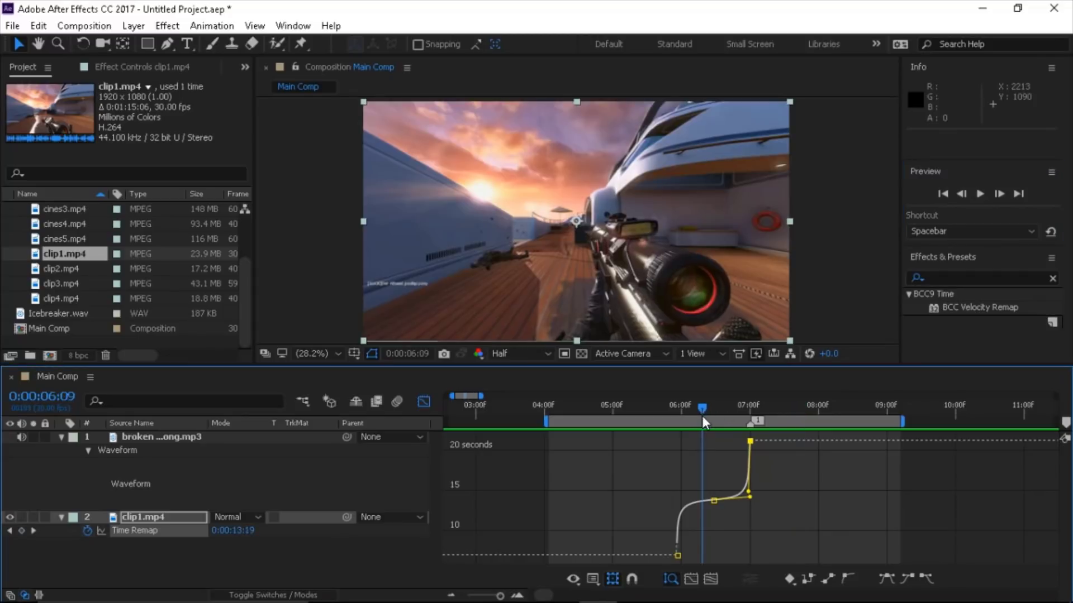
left_click_drag(711, 416, 713, 415)
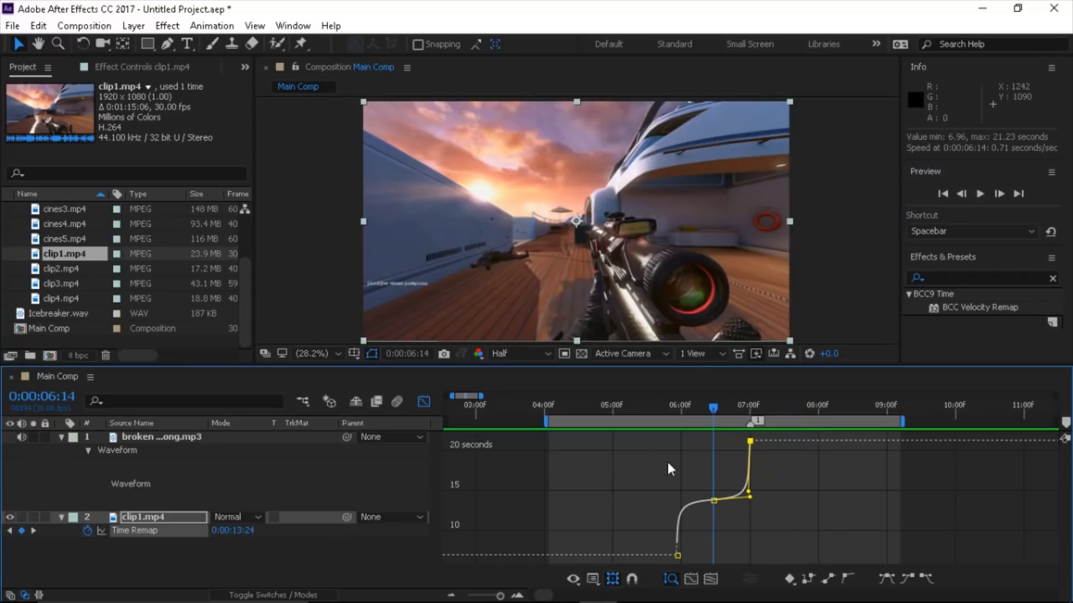
mouse_move(715, 506)
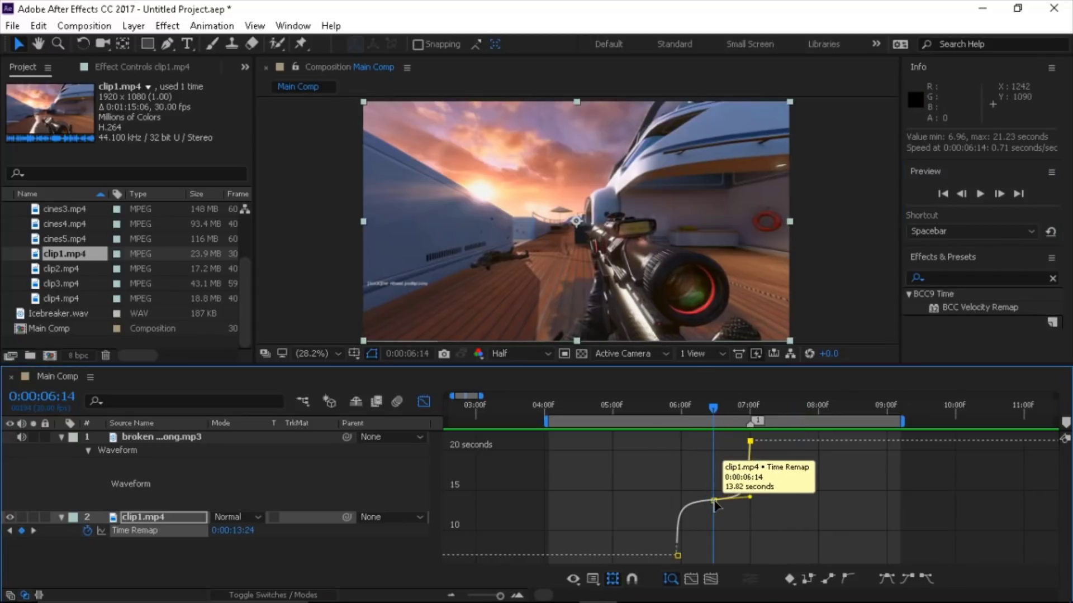
mouse_move(715, 505)
left_mouse_down()
mouse_move(716, 528)
mouse_move(716, 518)
left_mouse_up()
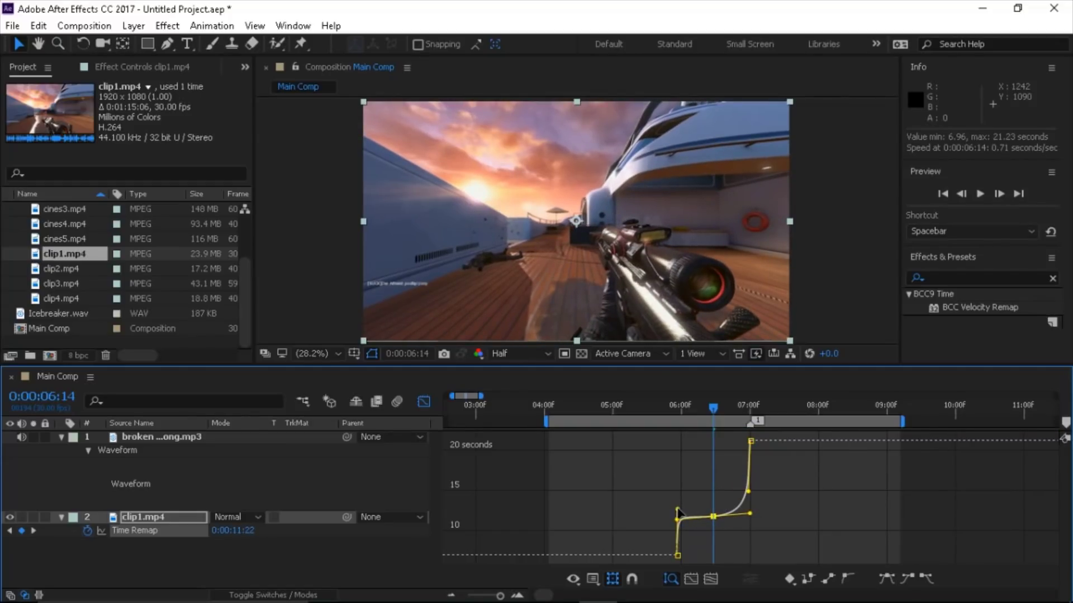
Step: Reshape the curve around the lowered keyframe, shortening the first keyframe's handle and lengthening the end keyframe's handle, and preview it
left_click(664, 522)
left_click(714, 516)
left_click_drag(726, 515, 748, 514)
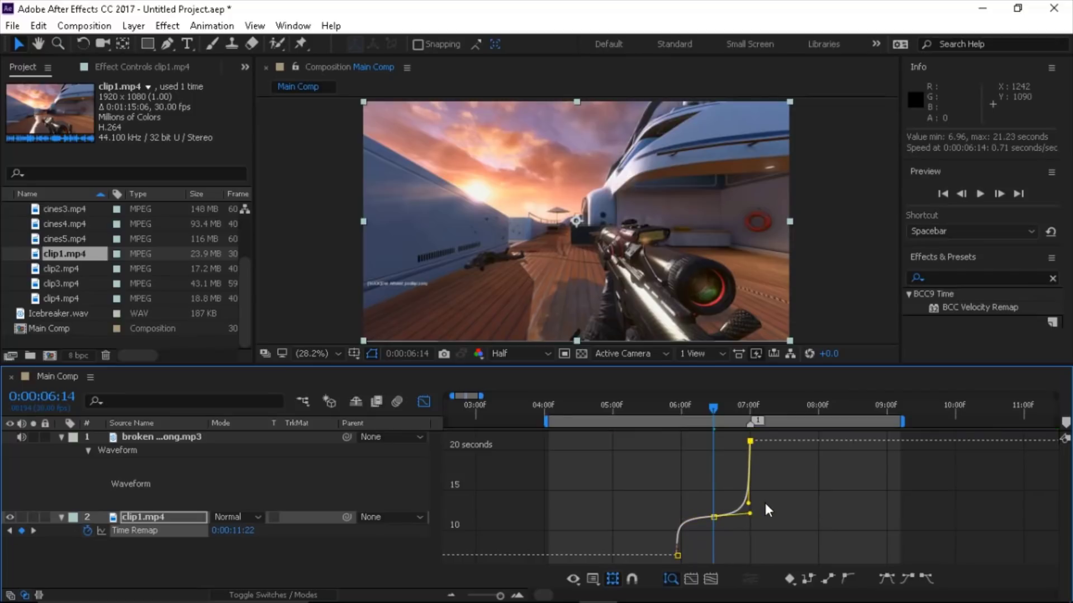
left_click(643, 406)
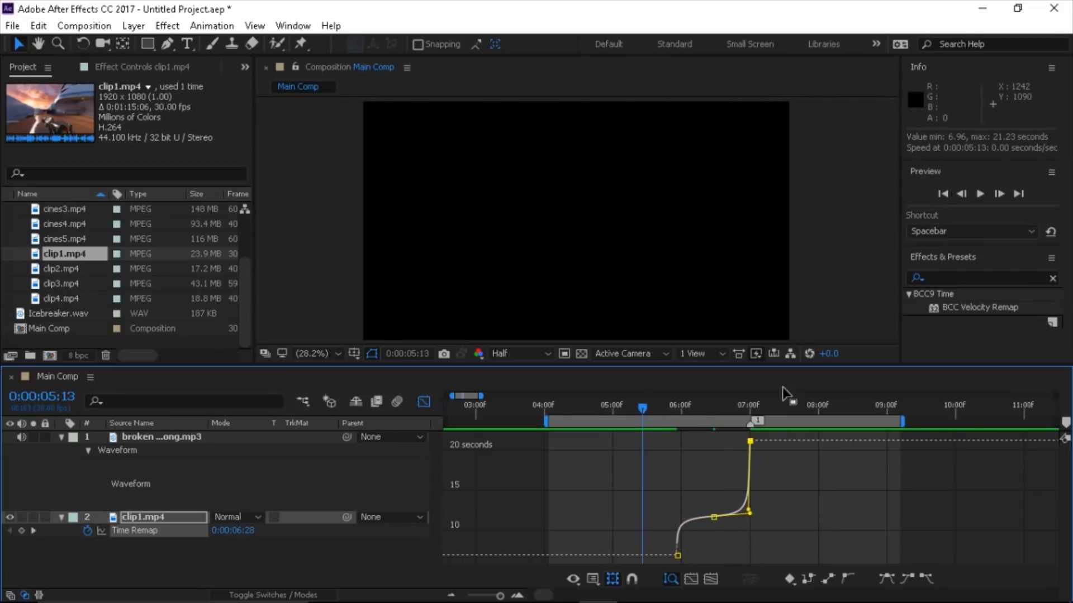
left_click(976, 195)
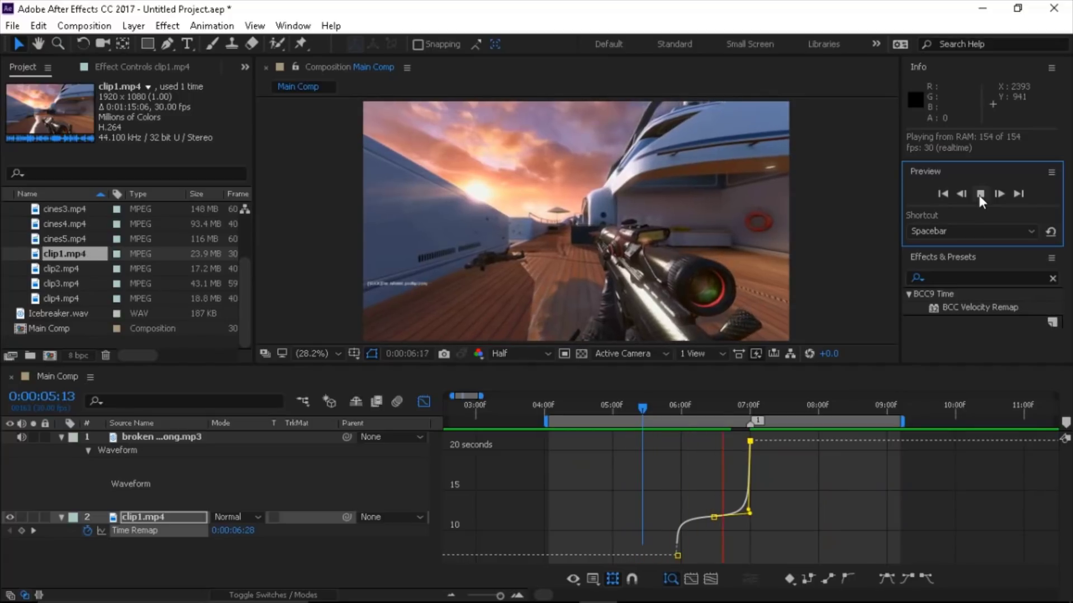
left_click(980, 195)
left_click(773, 406)
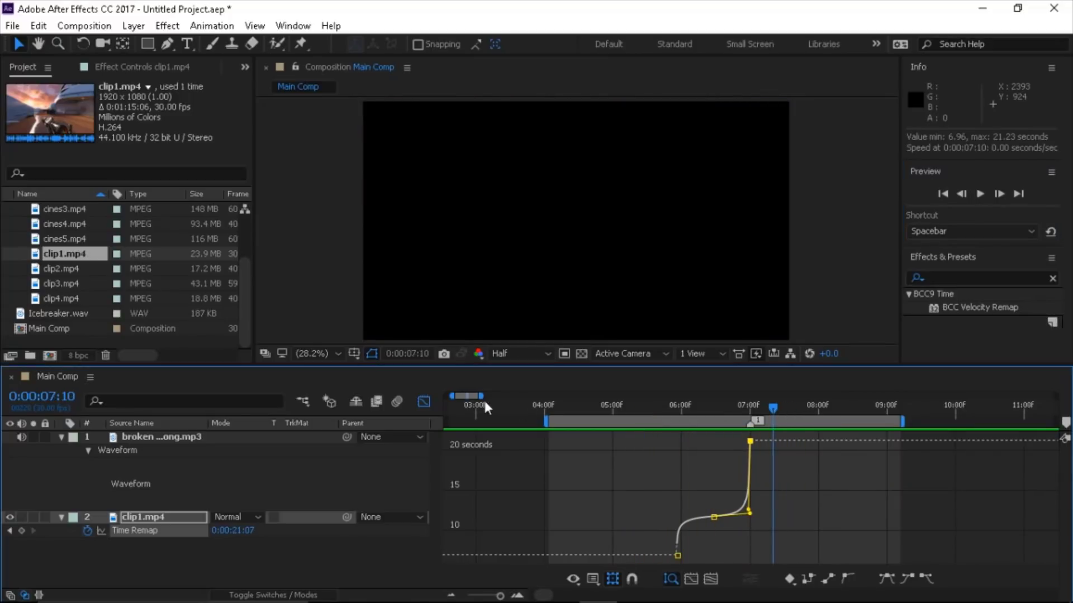
Step: Return from the graph view to the layer bars and extend the end of clip1.mp4 to 0:00:07:19
left_click(419, 402)
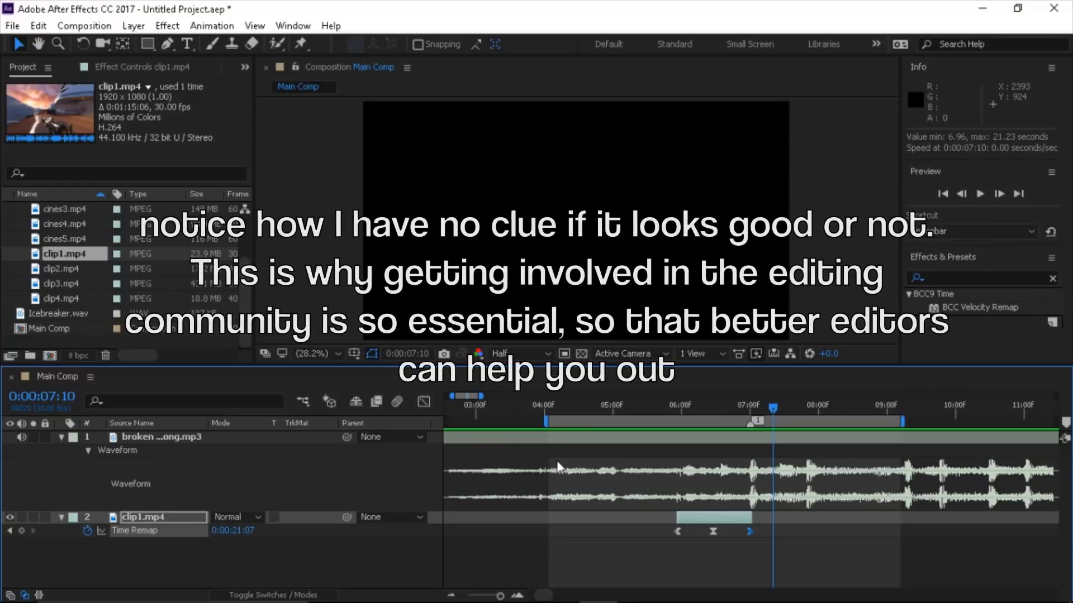
left_click(702, 520)
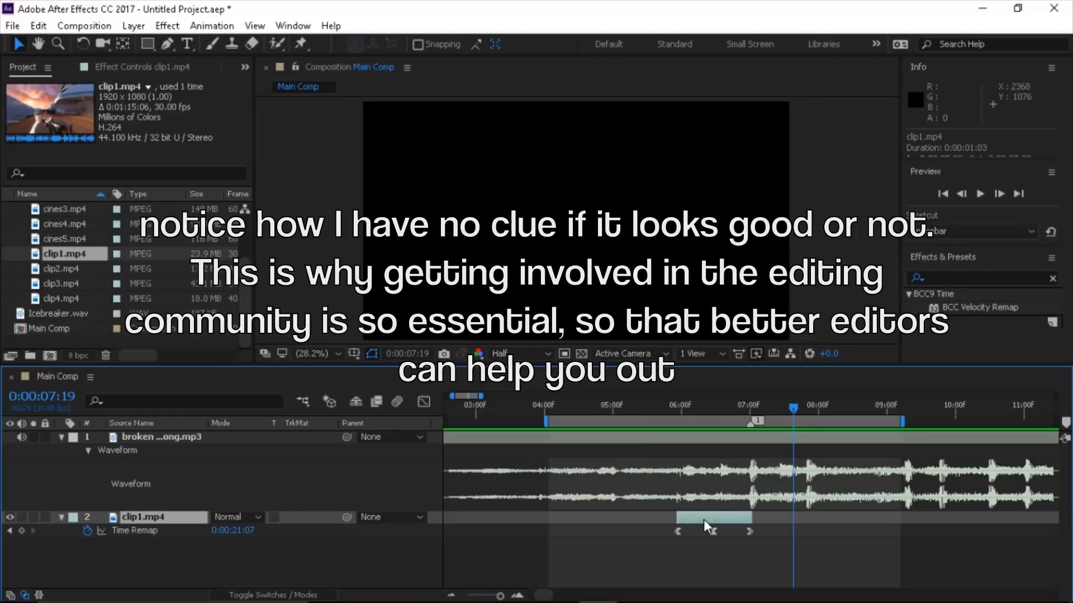
left_click(361, 486)
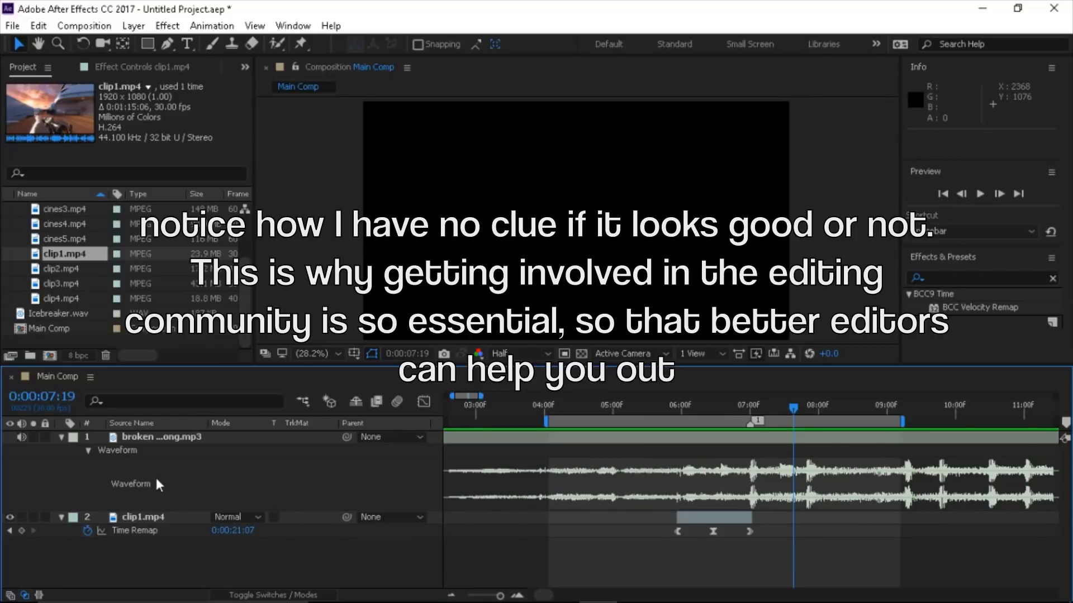
left_click(718, 520)
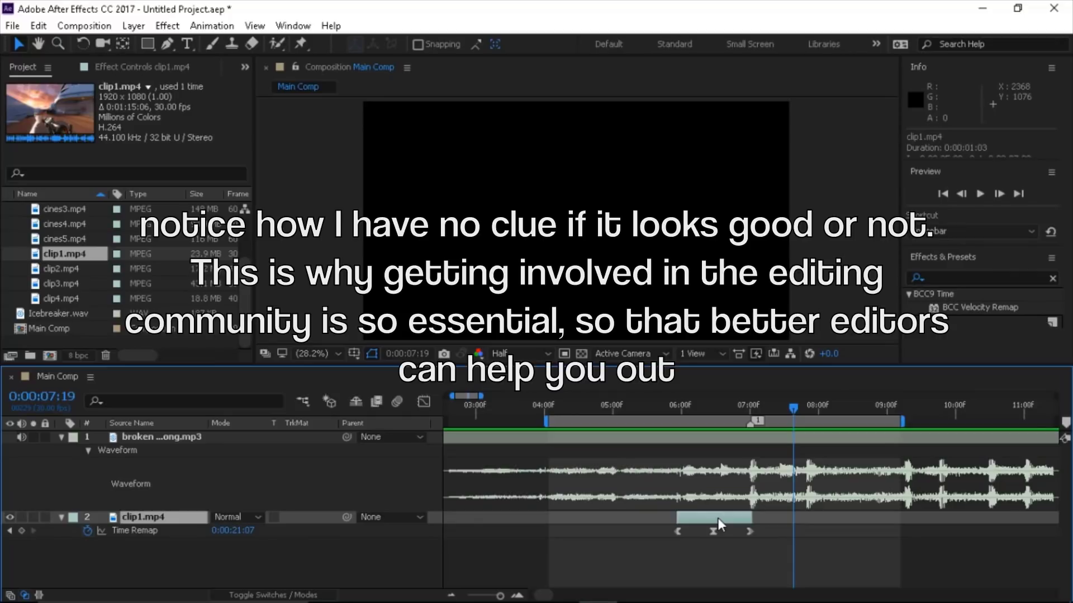
key("alt+bracketright")
left_click(794, 407)
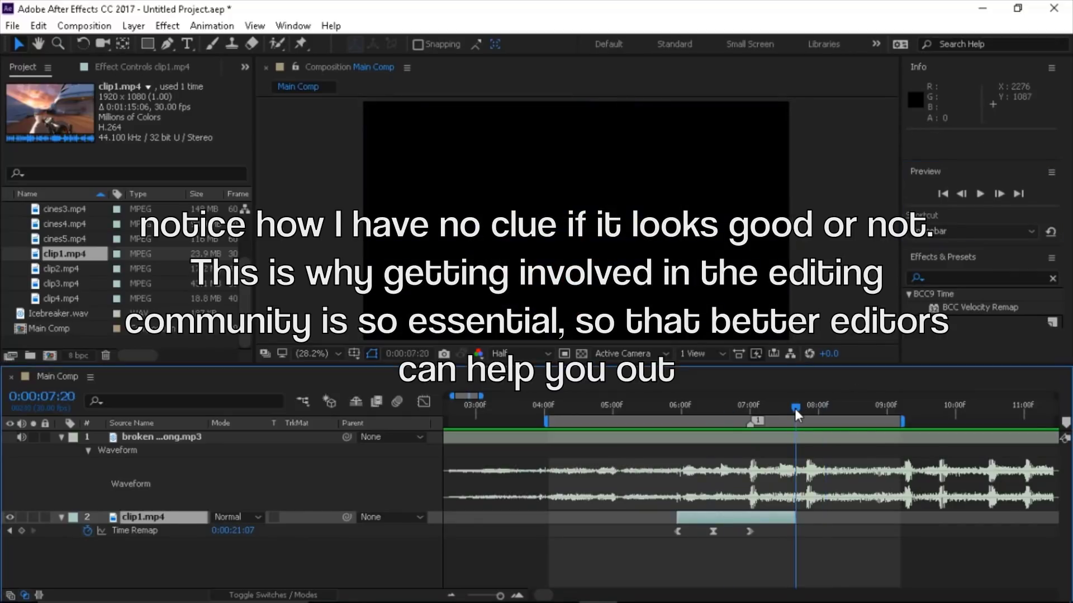
Step: Add a Time Remap keyframe one frame after the beat marker, at 0:00:07:01, with a value of 0:00:29:26
left_click_drag(794, 410, 796, 410)
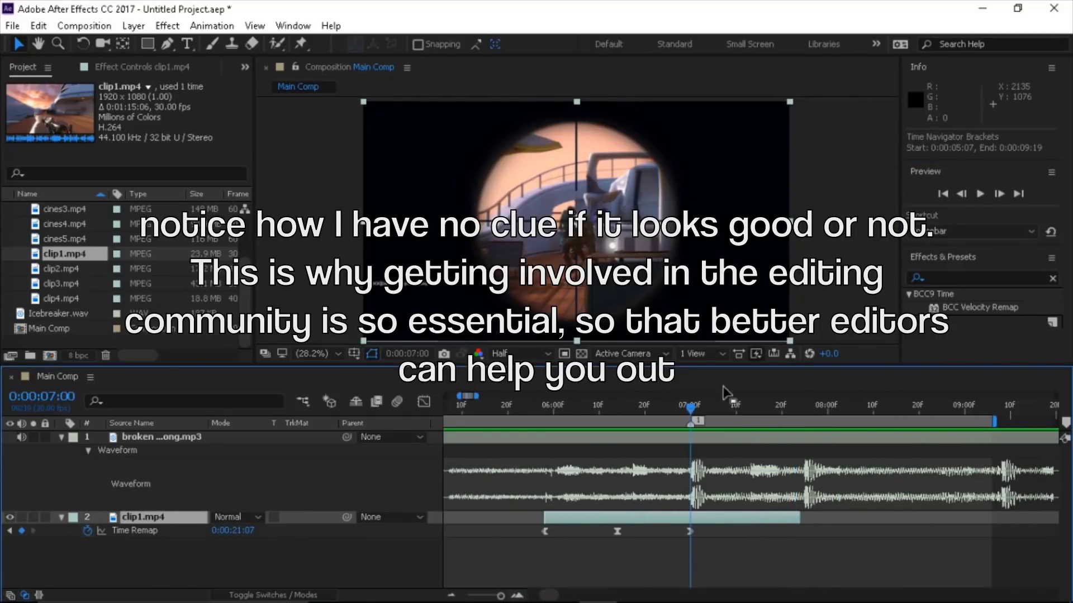
left_click(999, 194)
key("Page_Up")
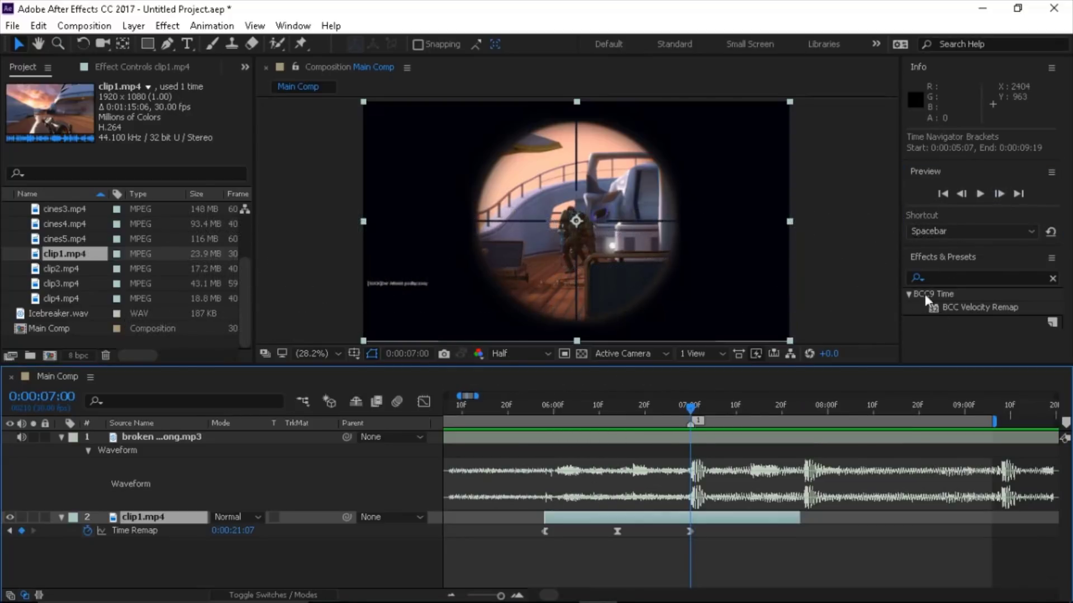
left_click(999, 195)
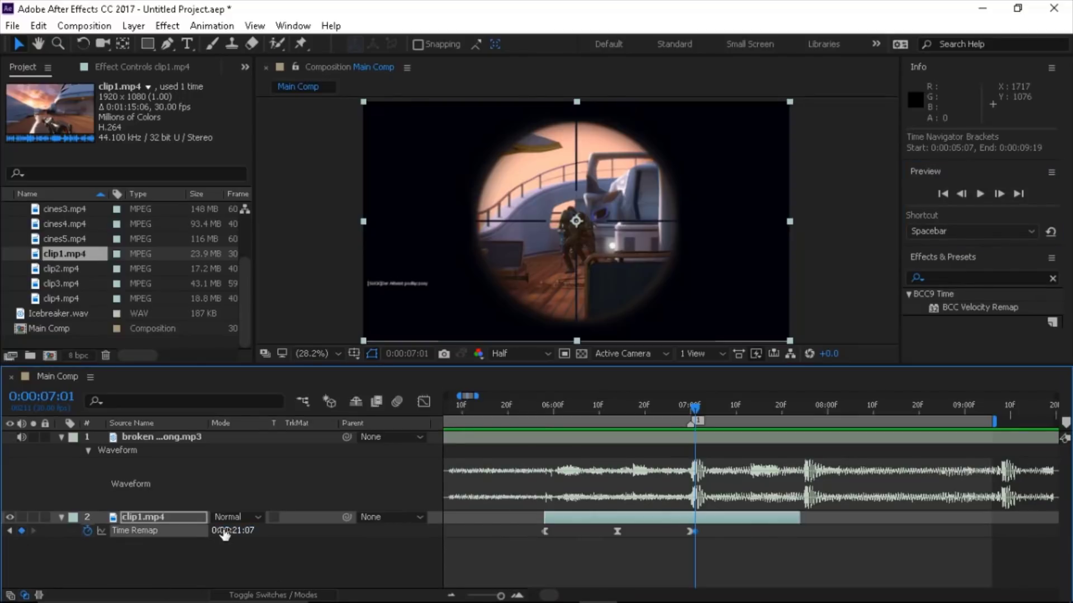
left_click_drag(230, 530, 256, 517)
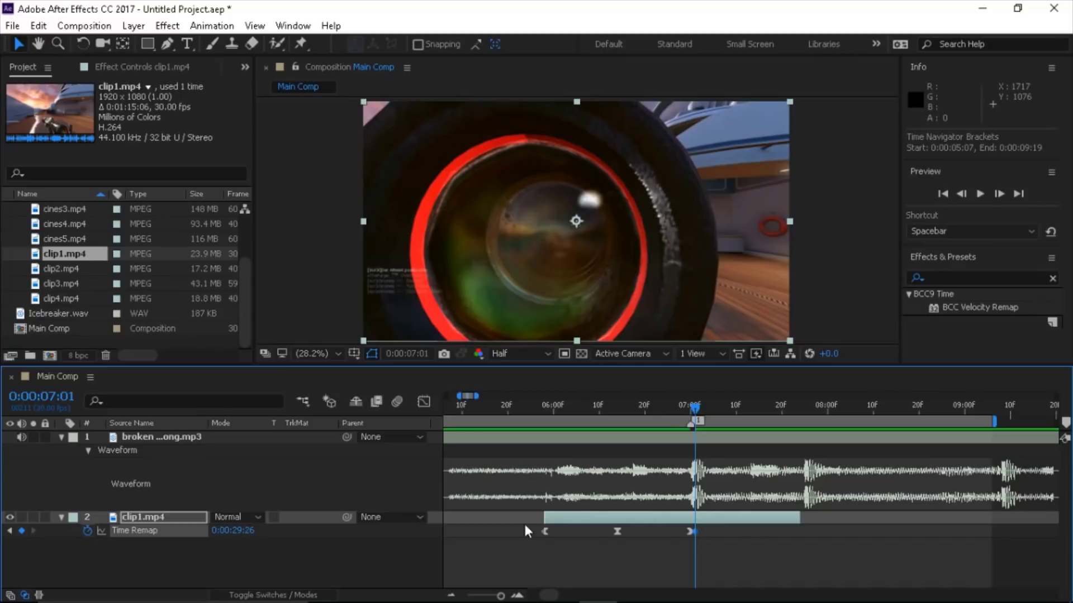
Step: Add a Time Remap keyframe on the layer's last frame, at 0:00:07:23, with a value of 0:00:36:08
left_click(519, 596)
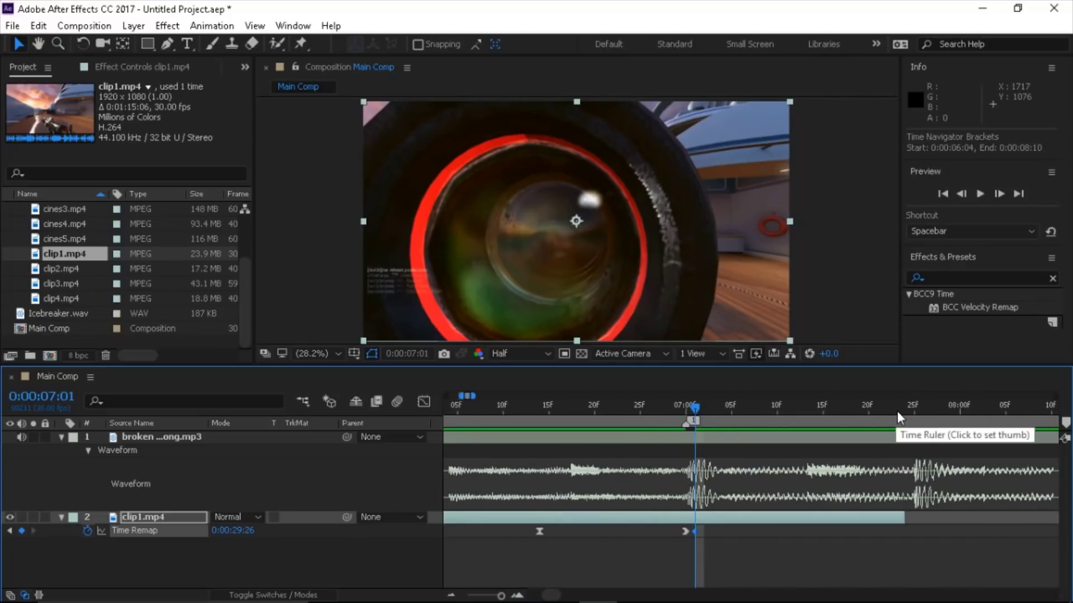
left_click_drag(897, 410, 897, 410)
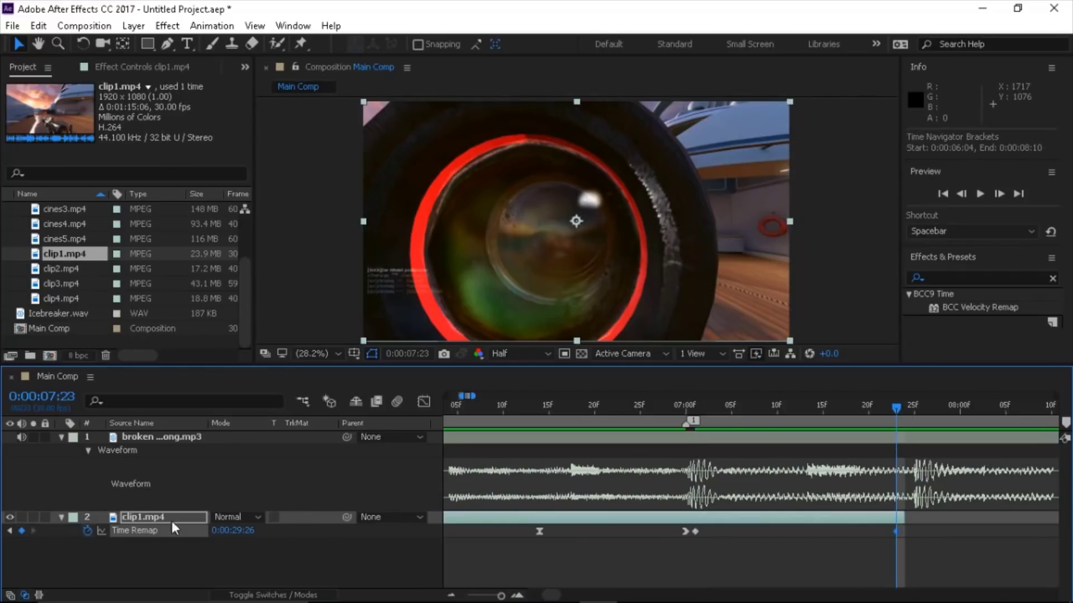
left_click_drag(239, 531, 325, 555)
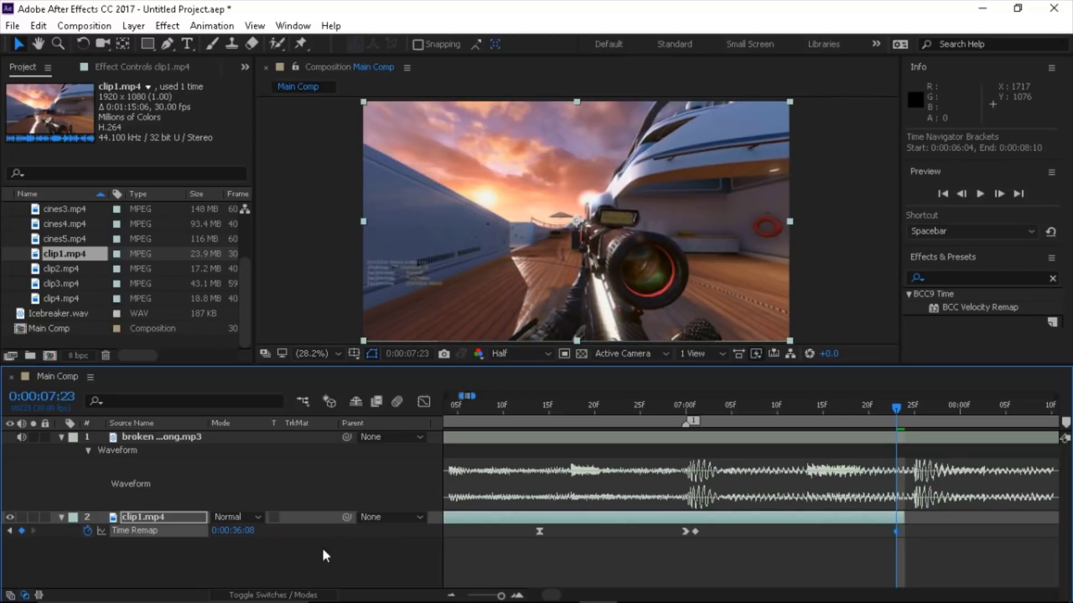
Step: Set the Time Remap value of clip1.mp4's last keyframe, at 0:00:07:23, to 0:00:39:27
mouse_move(234, 537)
left_mouse_down()
mouse_move(266, 536)
mouse_move(233, 537)
mouse_move(262, 559)
mouse_move(232, 534)
mouse_move(241, 525)
left_mouse_up()
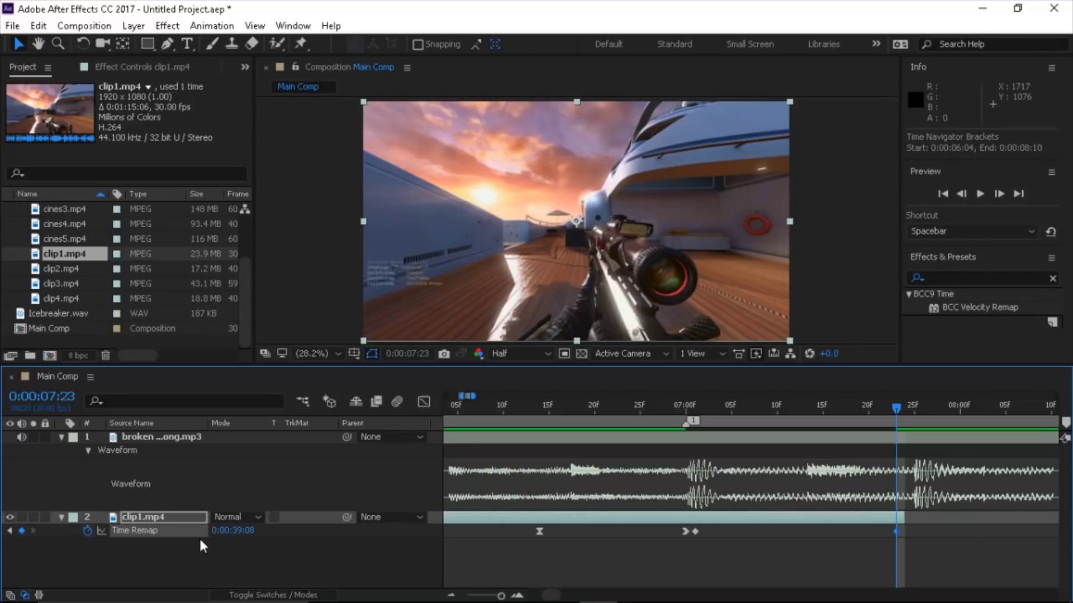
left_click_drag(227, 532, 240, 532)
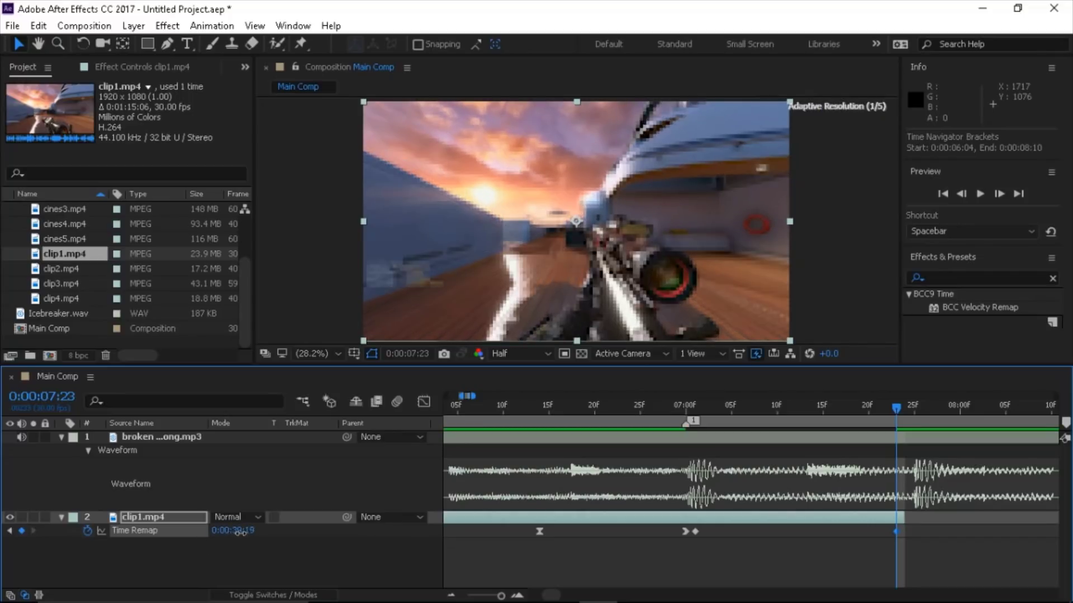
left_click(194, 536)
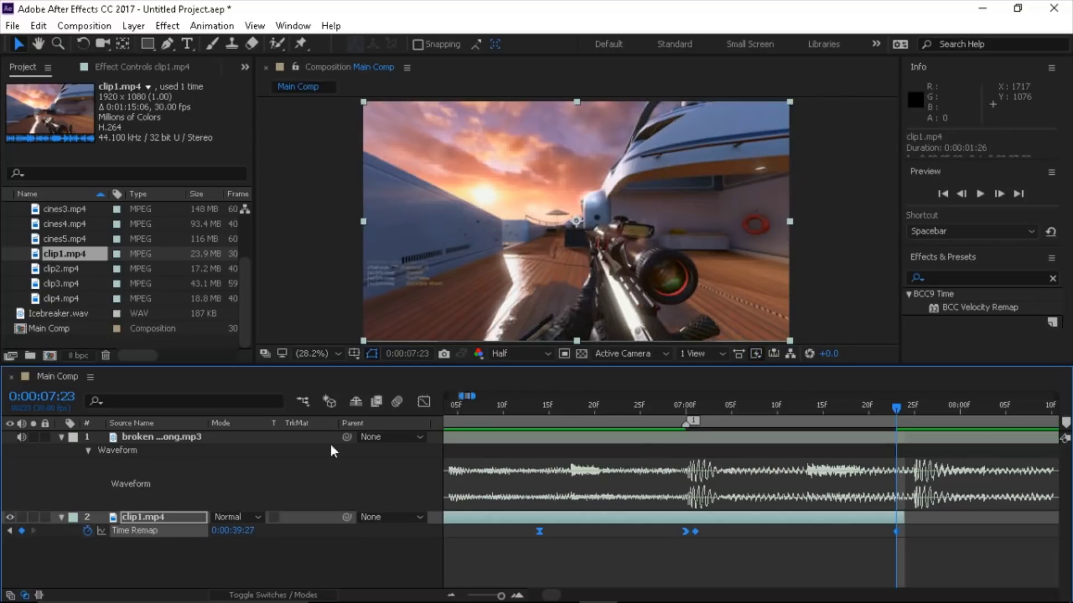
Step: Inspect the full Time Remap curve of clip1.mp4 in the graph view, then return to the layer bars
left_click(424, 401)
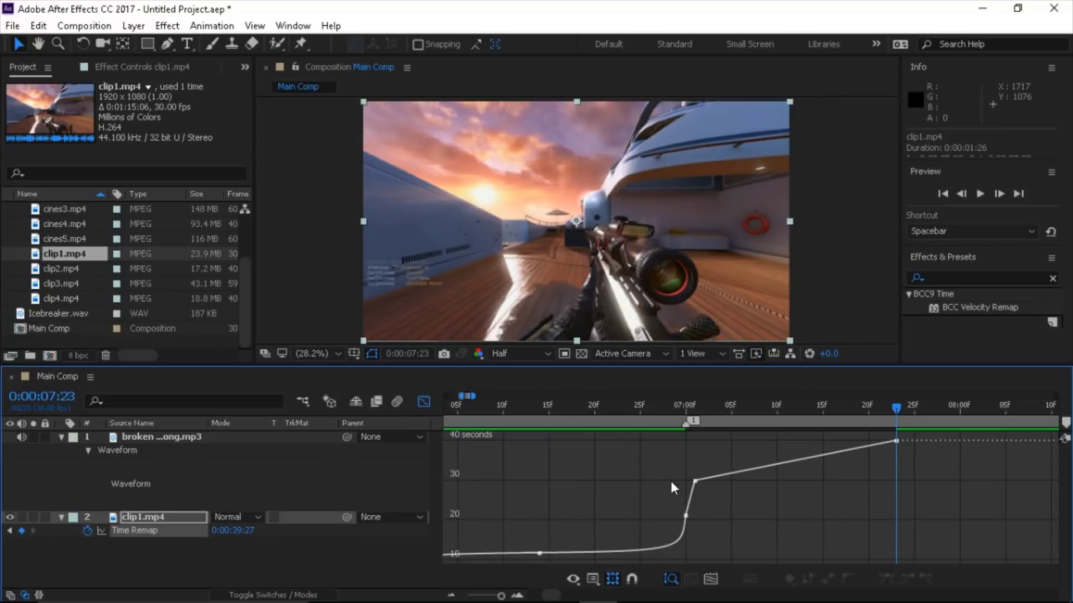
left_click(426, 404)
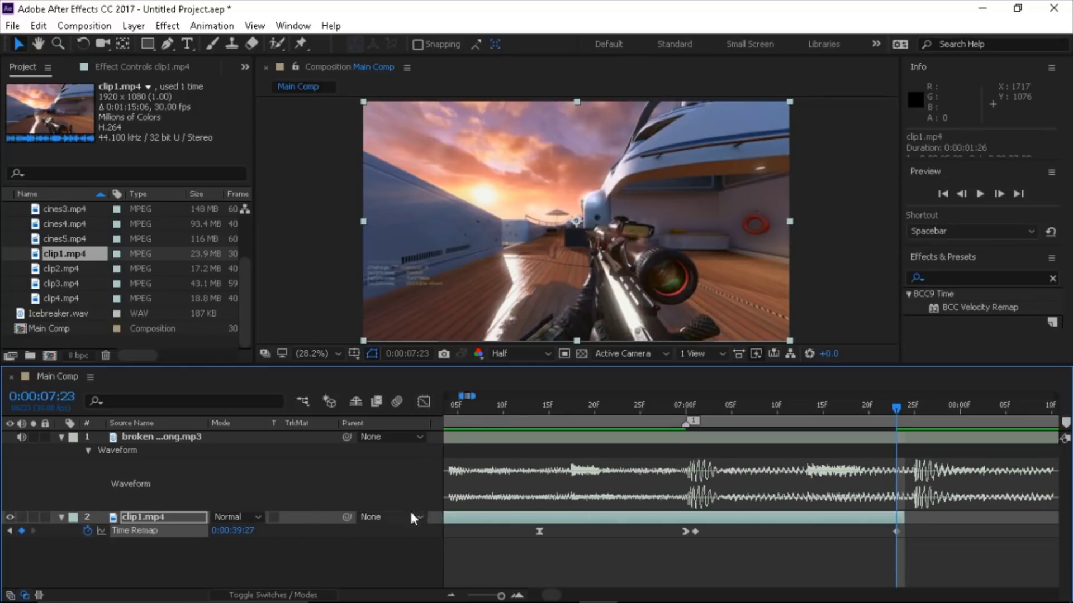
left_click(424, 401)
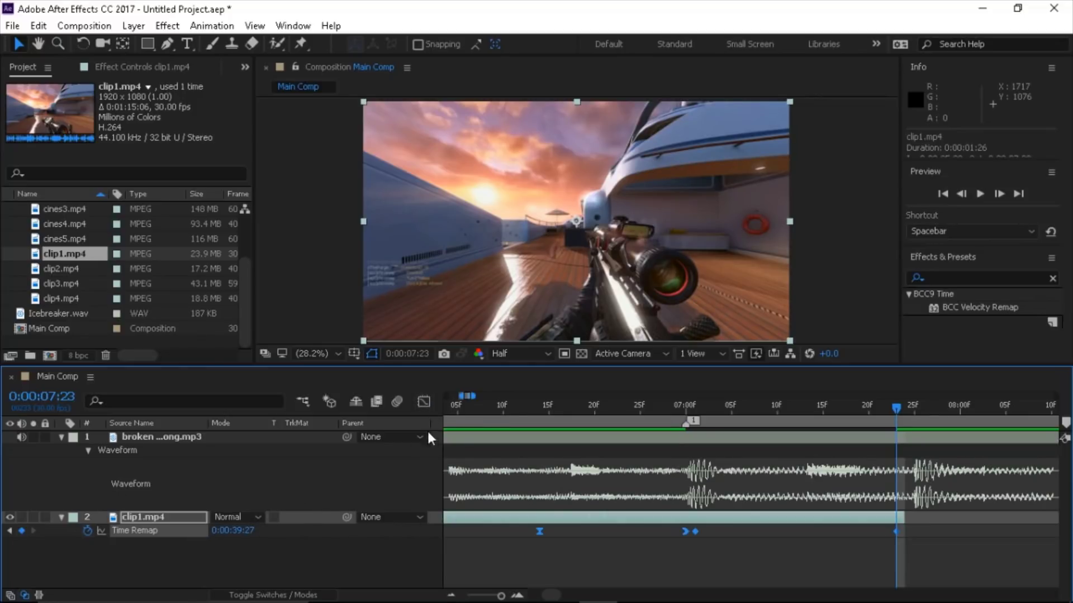
left_click(451, 595)
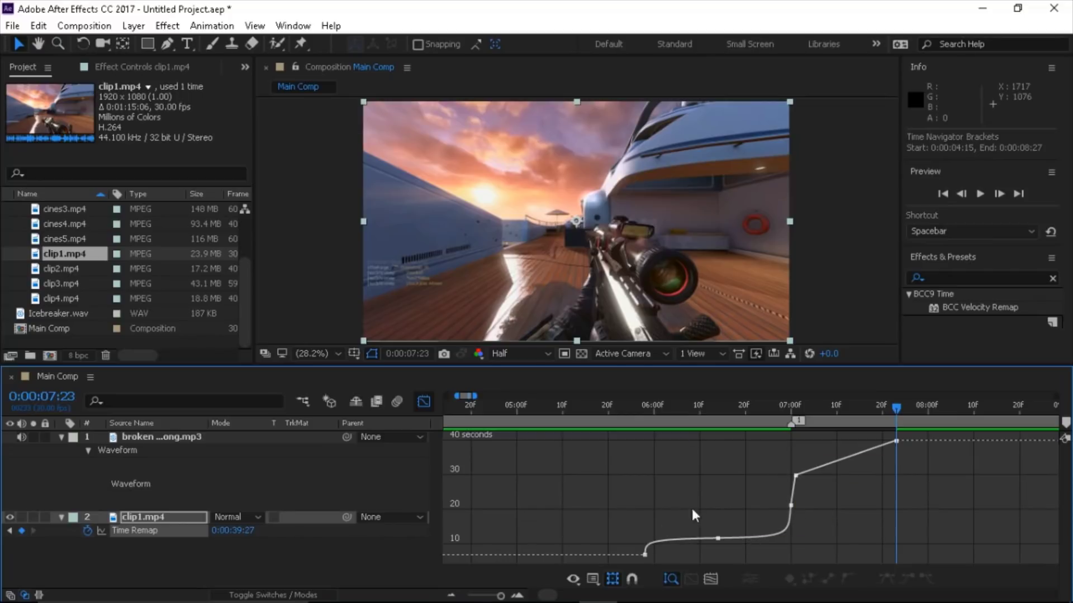
left_click(424, 402)
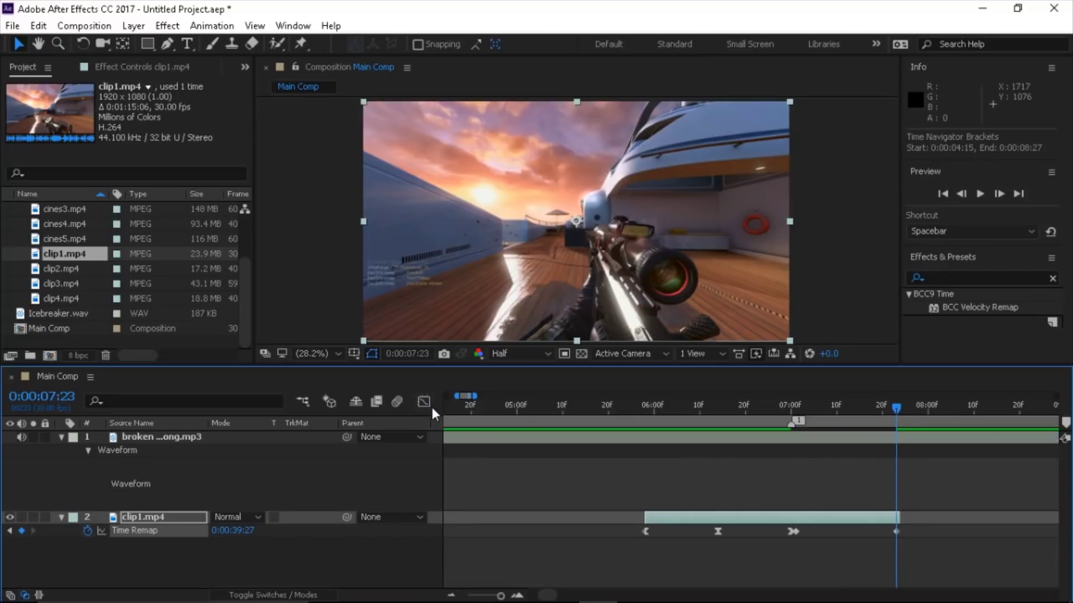
Step: Split the clip1.mp4 layer at the Time Remap keyframe at 0:00:07:01
key("j")
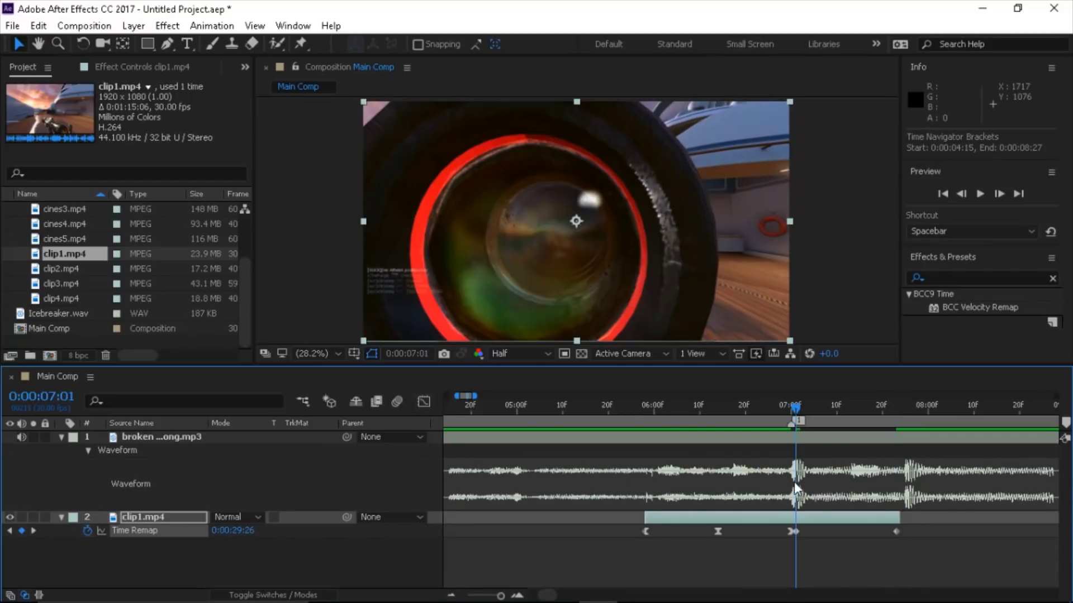
left_click(832, 520)
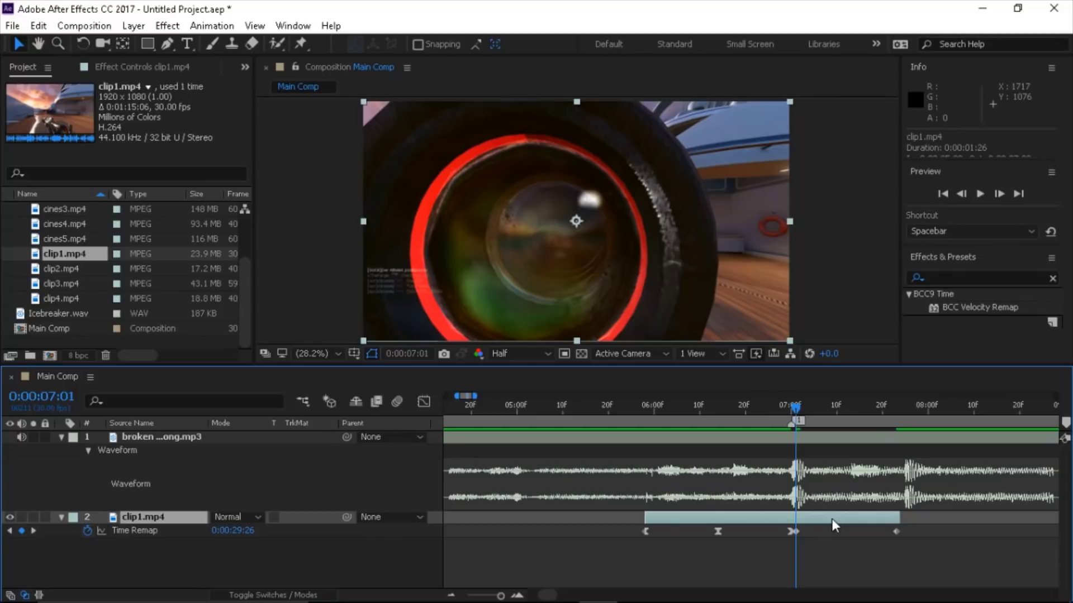
key("ctrl+shift+d")
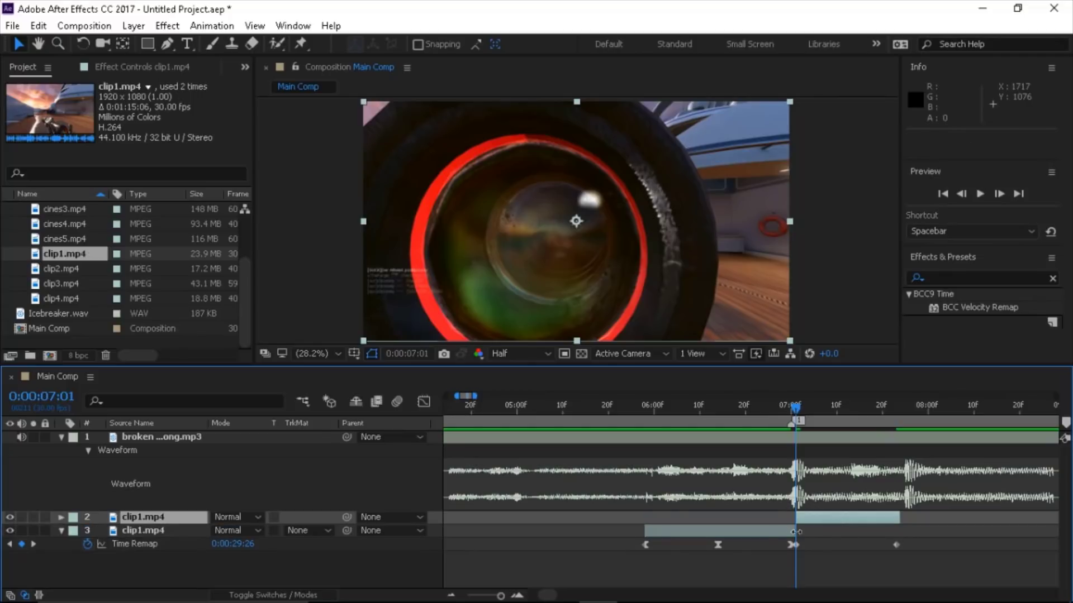
Step: Delete the Time Remap keyframes before 0:00:07:01 from the second clip1.mp4 part and those from 0:00:07:01 onward from the first part
left_click(826, 517)
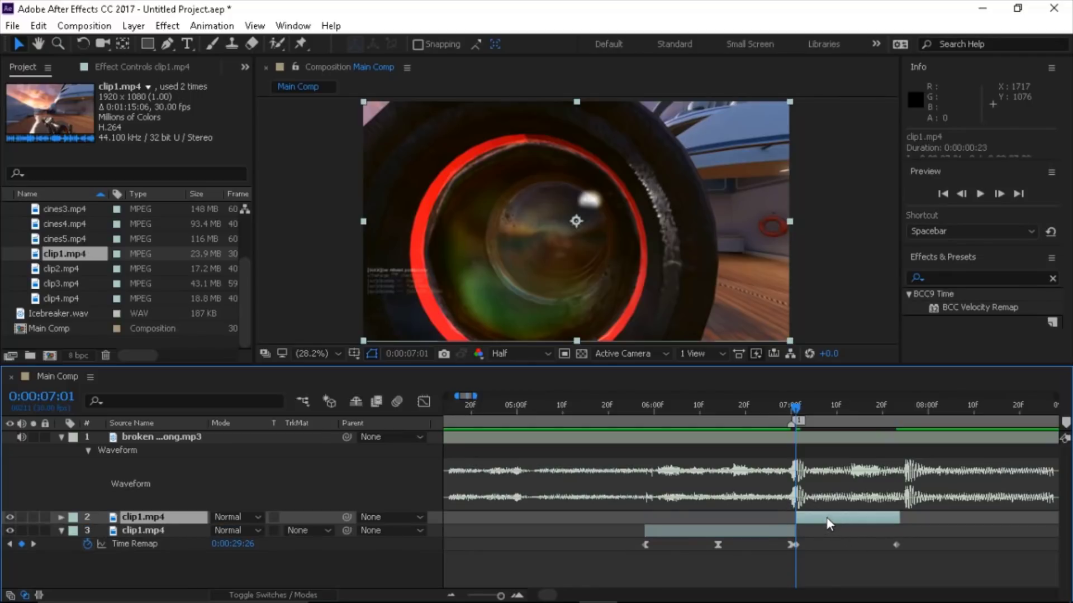
key("u")
key("u")
left_click(766, 534)
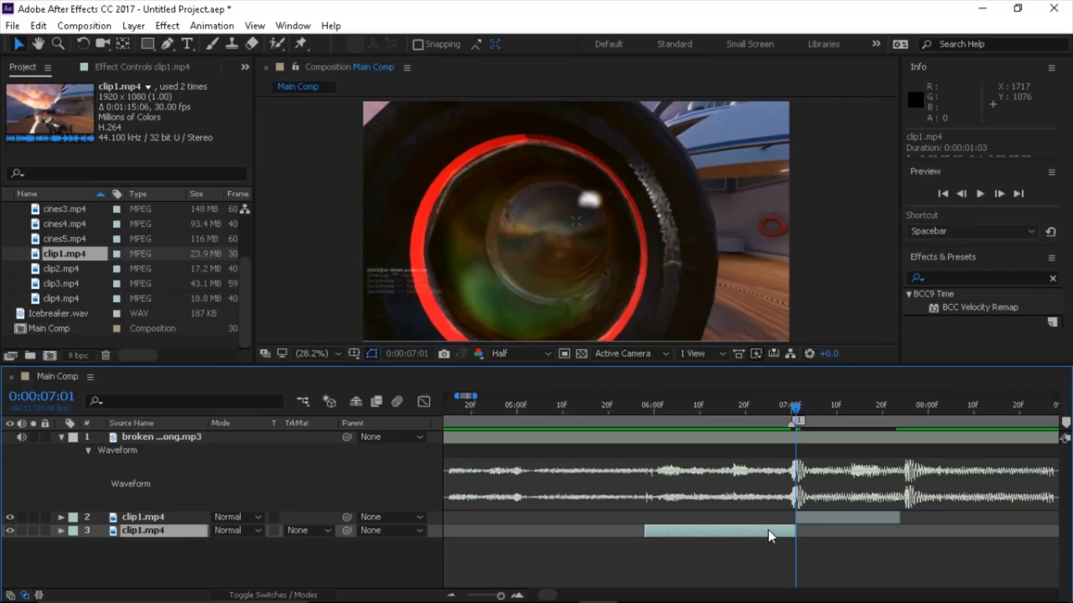
left_click(812, 517)
key("u")
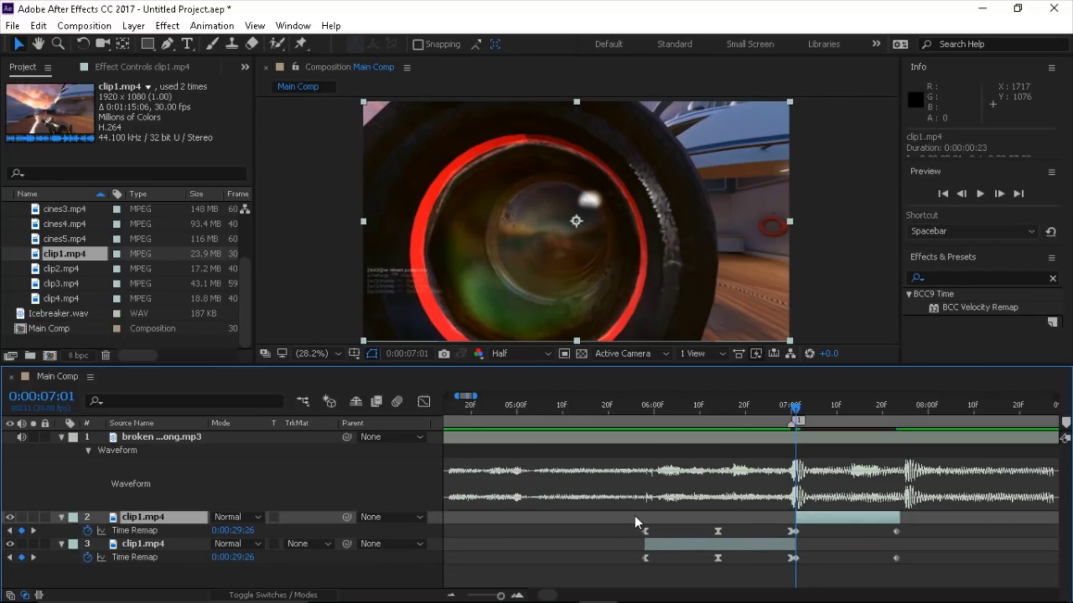
left_click_drag(634, 516, 793, 535)
key("Delete")
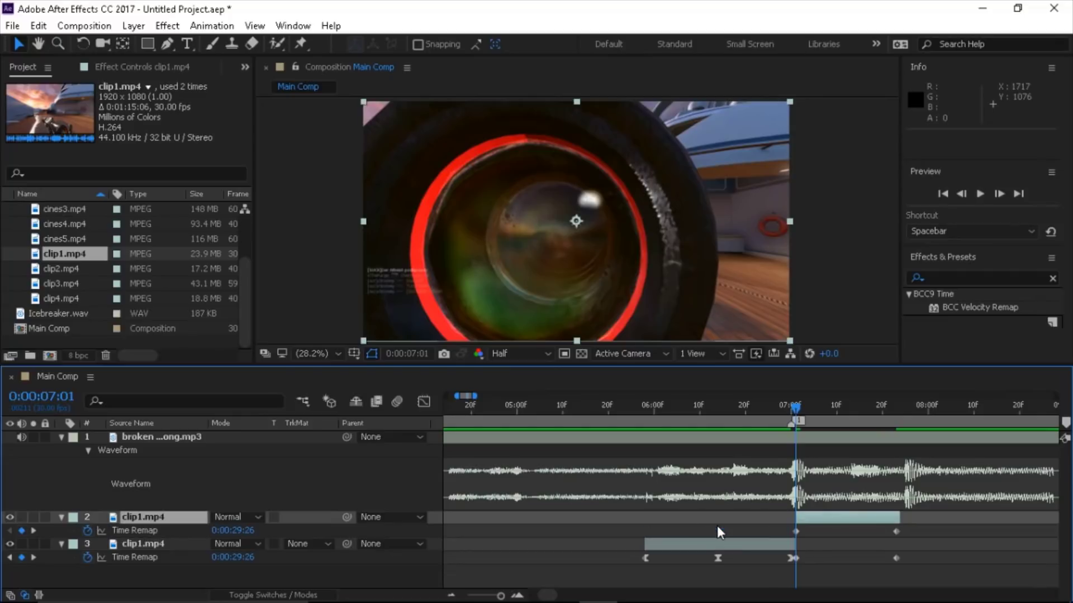
left_click_drag(894, 546, 794, 566)
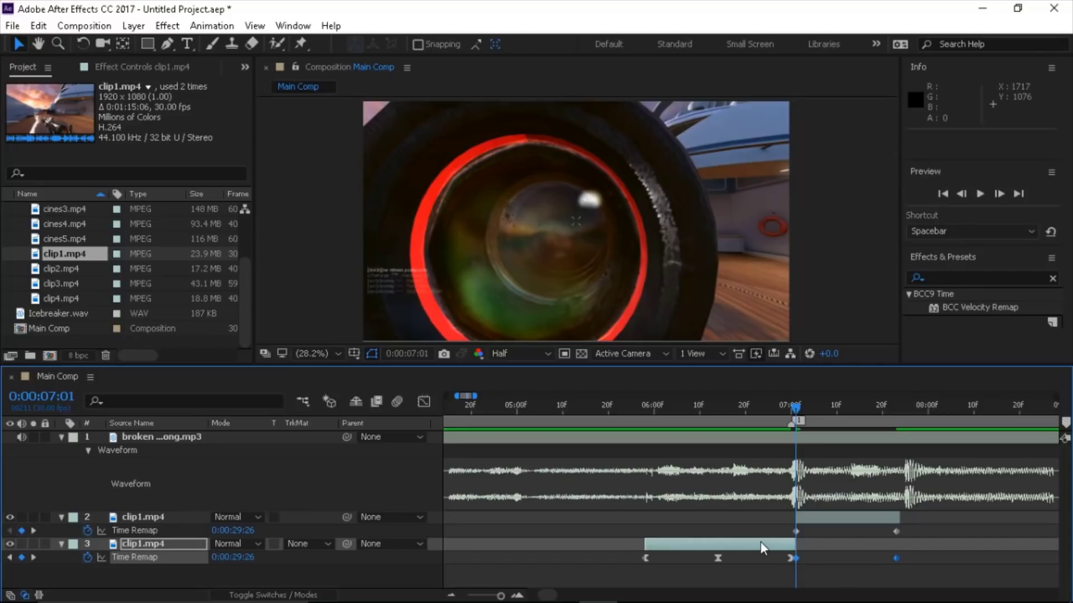
key("Delete")
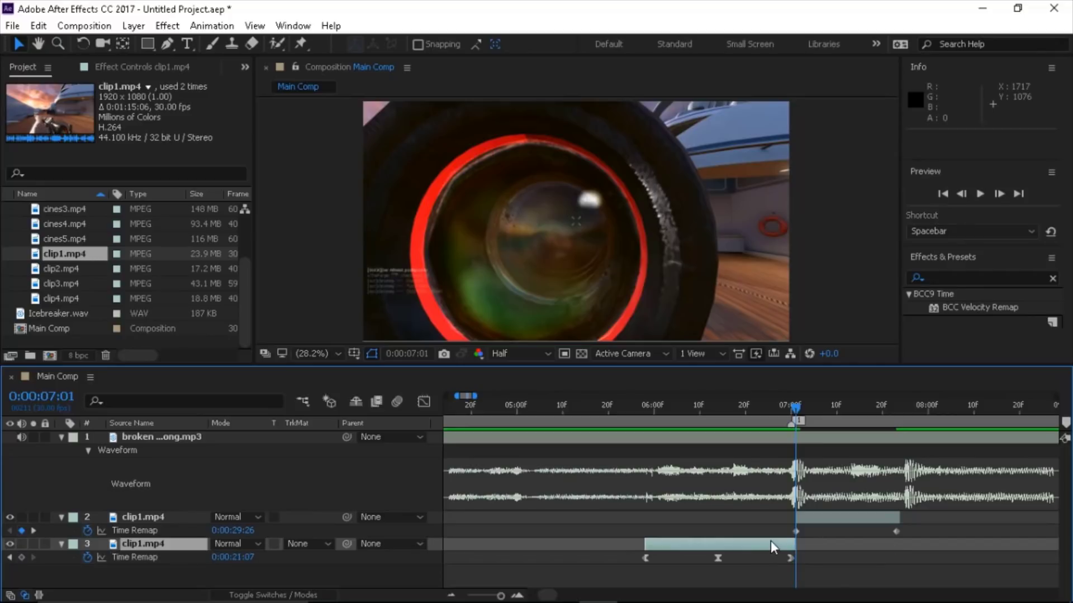
Step: Ease both Time Remap keyframes of the second clip1.mp4 part and pull their handles nearly vertical, making the start and end fast
left_click(150, 529)
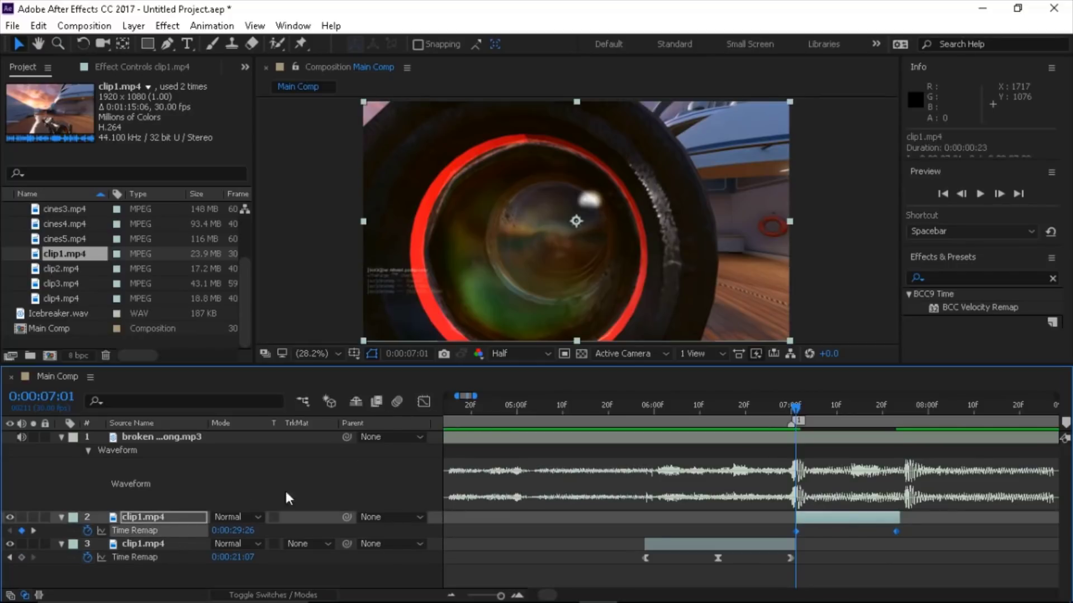
left_click(424, 403)
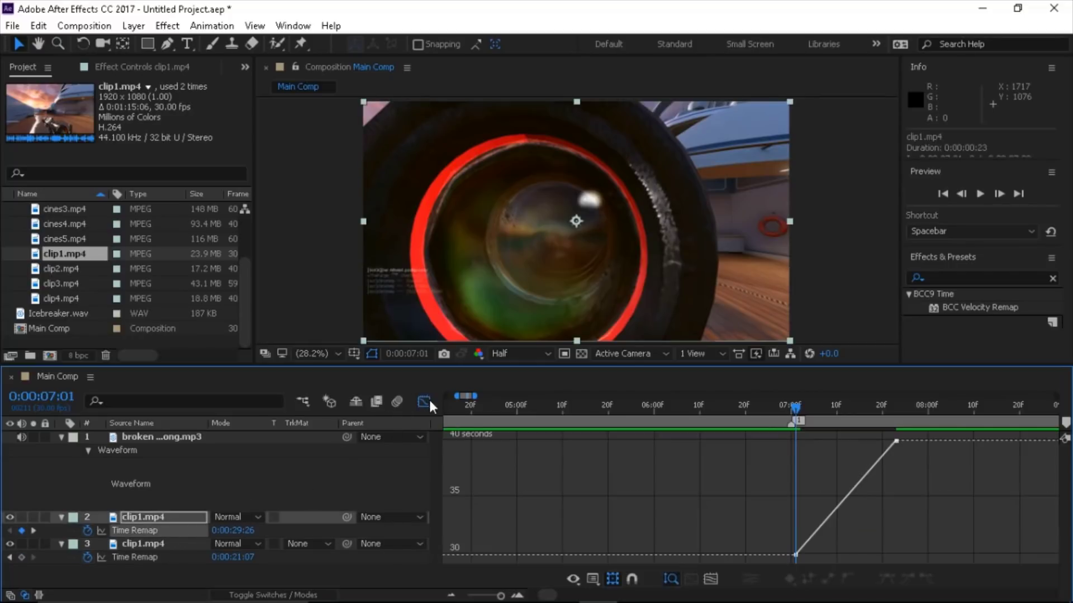
left_click(796, 555)
left_click(926, 579)
left_click_drag(829, 555, 798, 479)
left_click(896, 442)
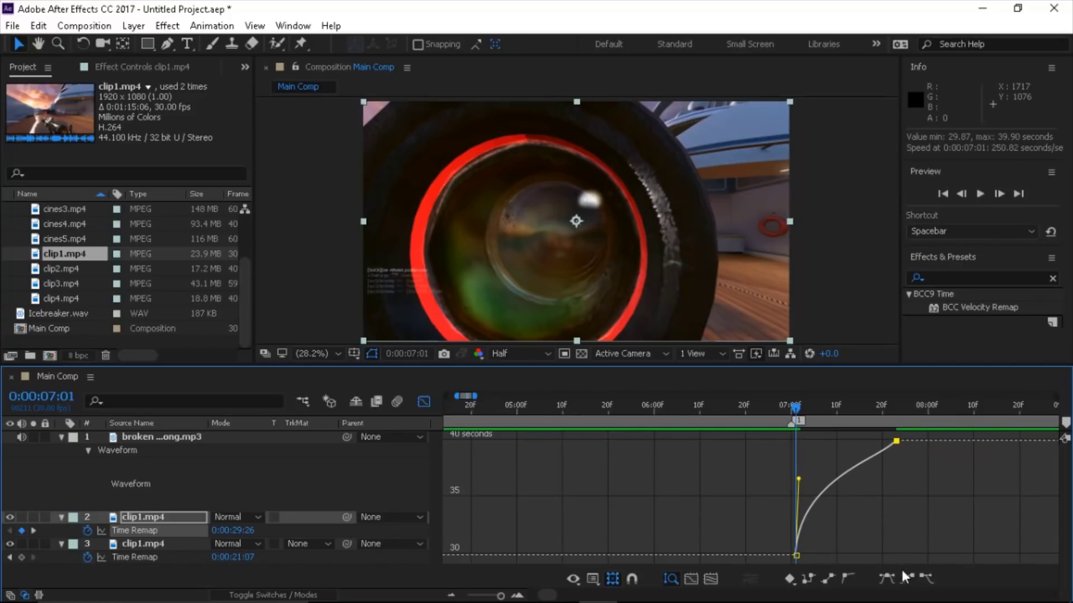
left_click_drag(861, 442, 894, 528)
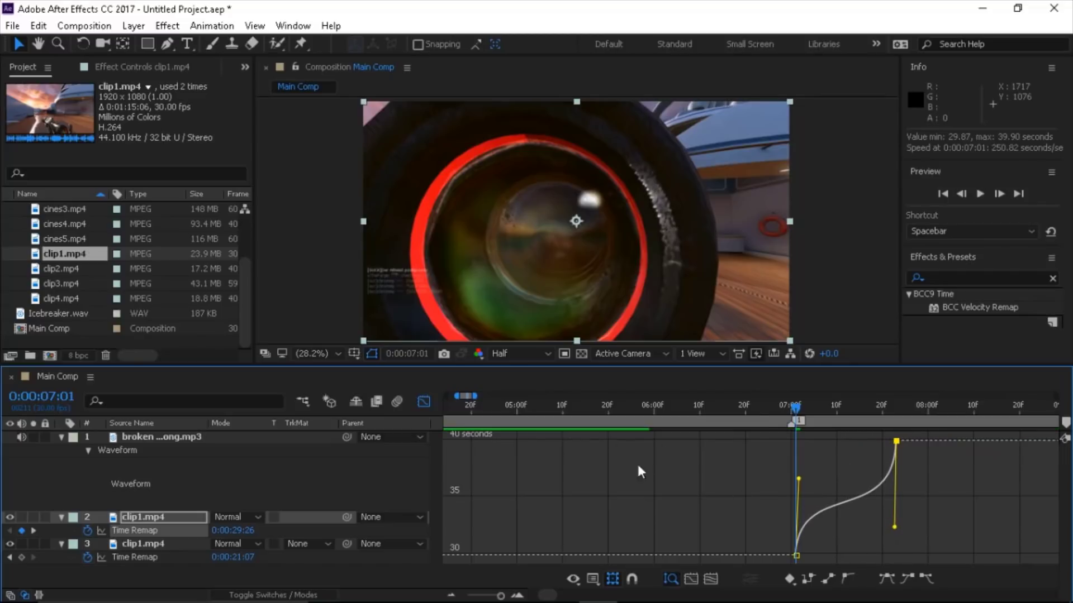
Step: Return to the layer bars and preview the two clip1.mp4 parts against the song
left_click(424, 401)
left_click(450, 595)
left_click(980, 193)
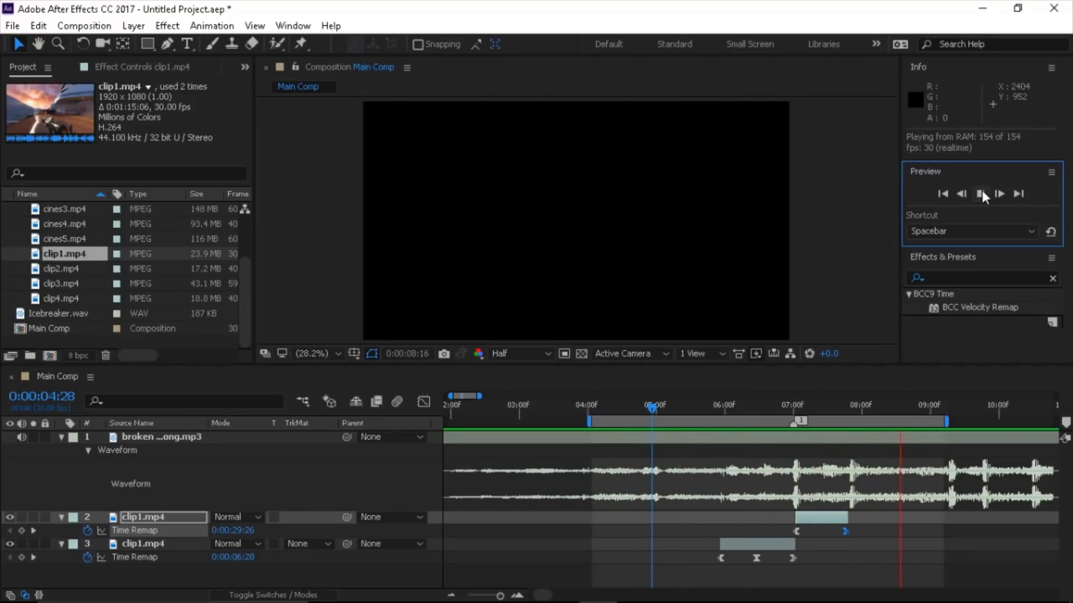
left_click(981, 190)
Step: Add a Time Remap keyframe at 0:00:07:11 on the second clip1.mp4 part, keeping the current value
left_click(818, 411)
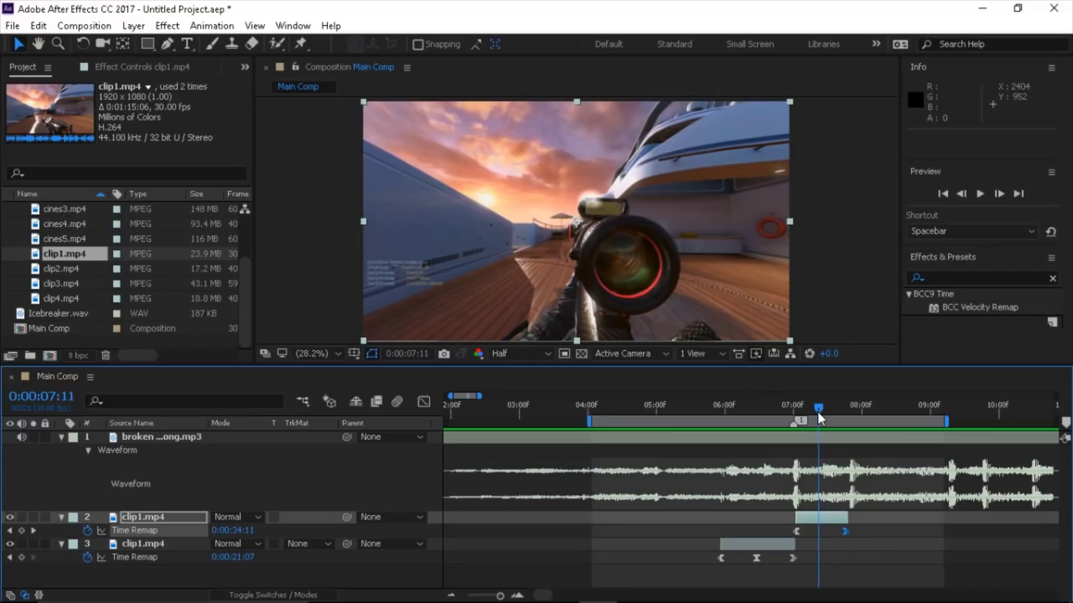
left_click(518, 596)
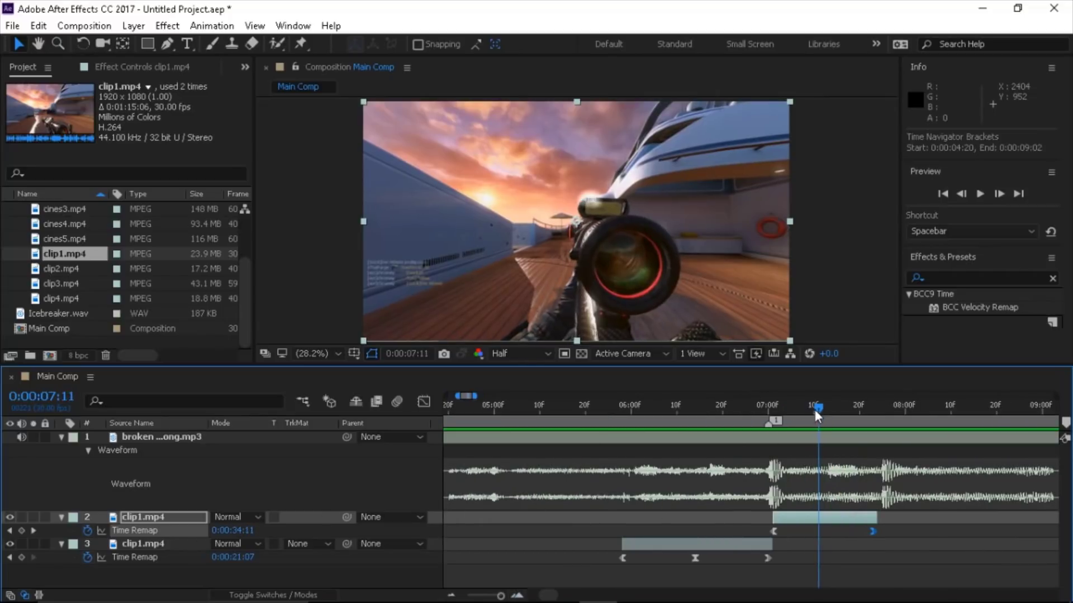
left_click_drag(815, 410, 817, 407)
left_click(21, 530)
Step: Flatten the curve around the 0:00:07:11 keyframe, lengthening its incoming handle back to the first keyframe and lowering its outgoing handle, and preview it
left_click(424, 401)
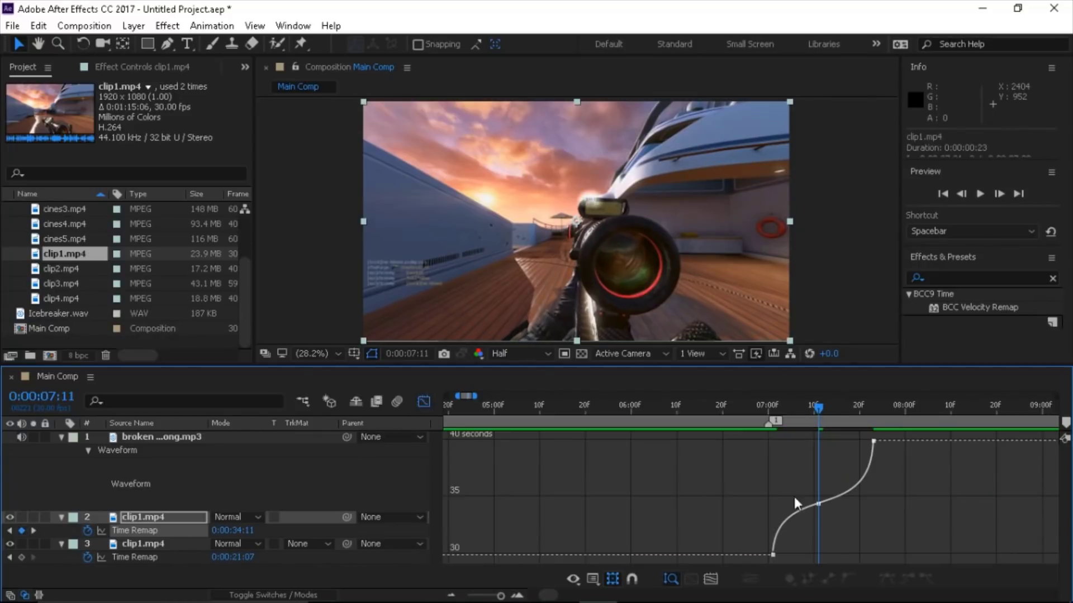
left_click(797, 511)
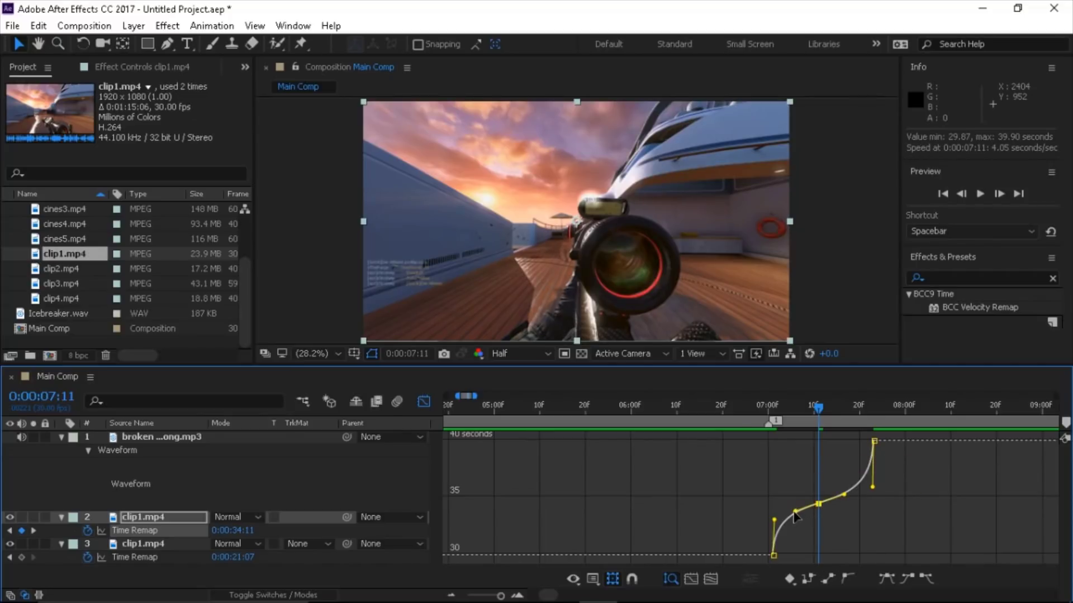
left_click_drag(794, 513, 788, 516)
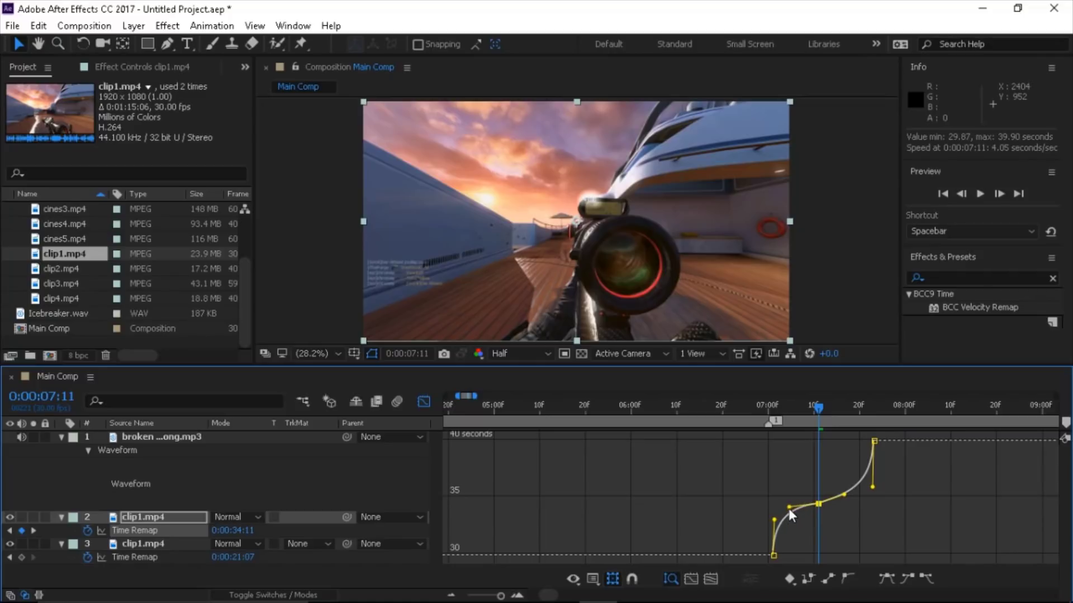
left_click_drag(766, 516, 766, 514)
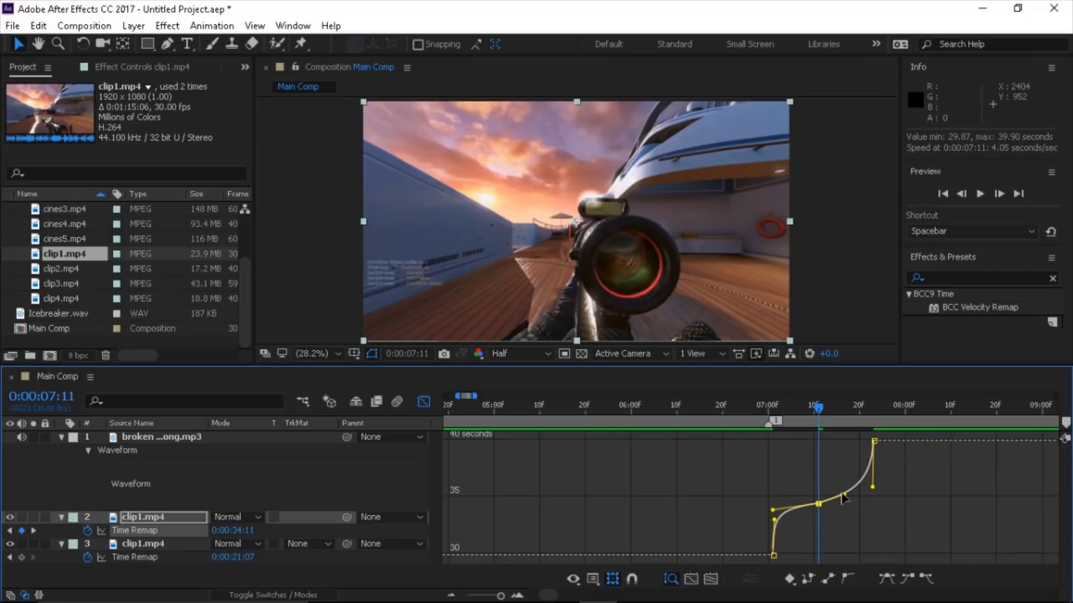
left_click_drag(843, 495, 844, 504)
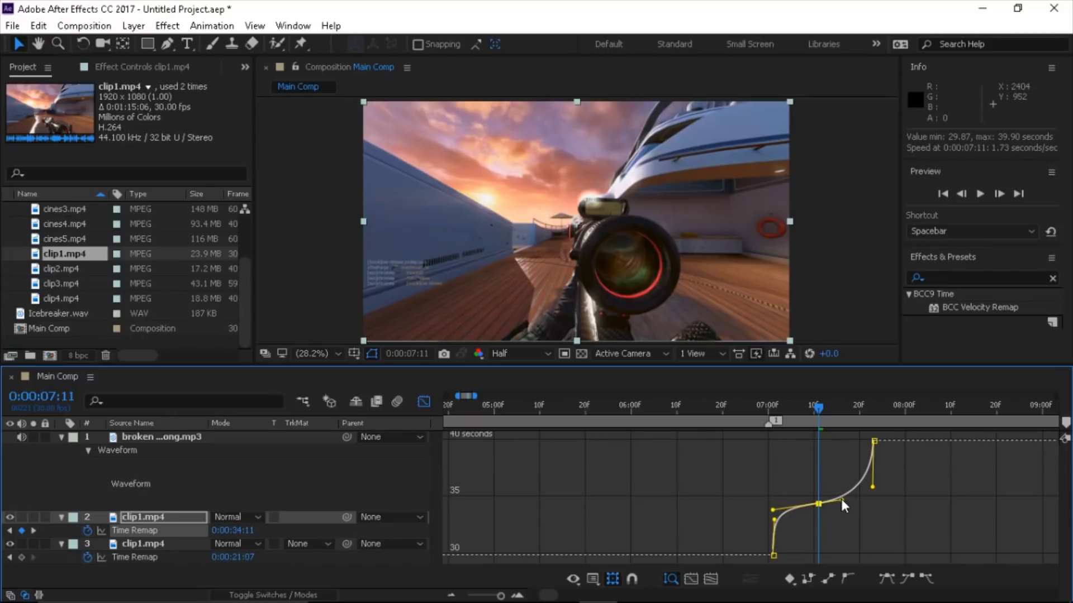
left_click(755, 409)
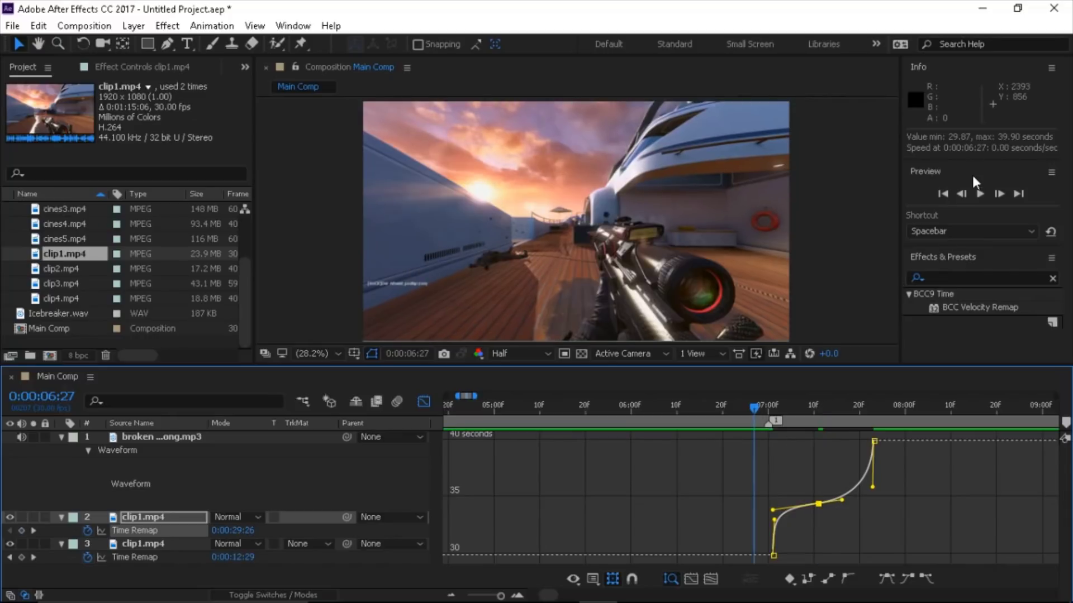
left_click(980, 194)
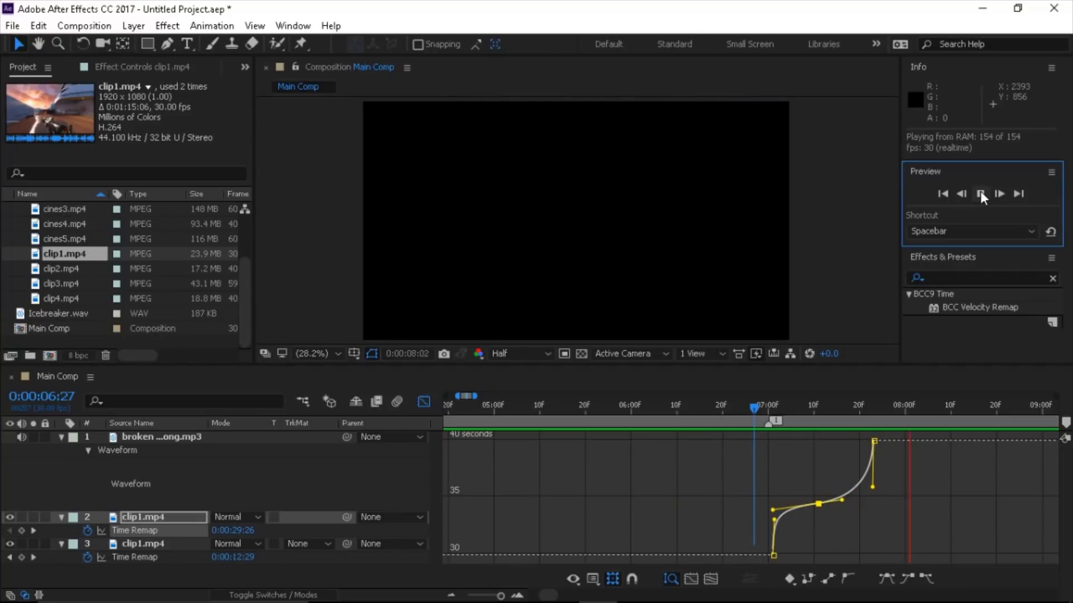
left_click(979, 191)
Step: Raise the 0:00:07:11 Time Remap keyframe to 0:00:35:18 and lengthen the first keyframe's handle upward
left_click_drag(789, 411, 818, 414)
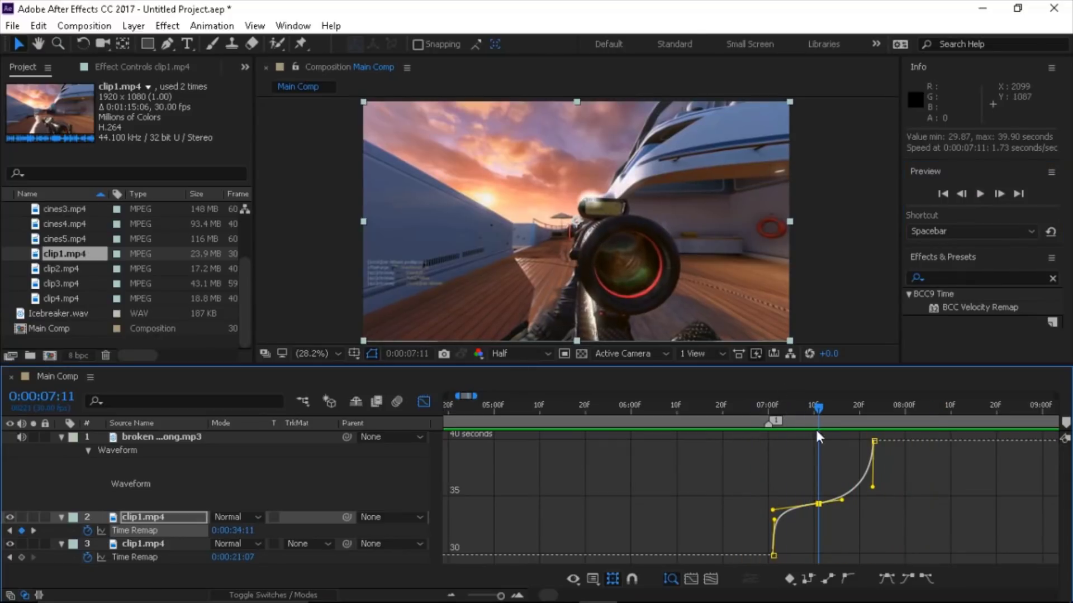
mouse_move(819, 505)
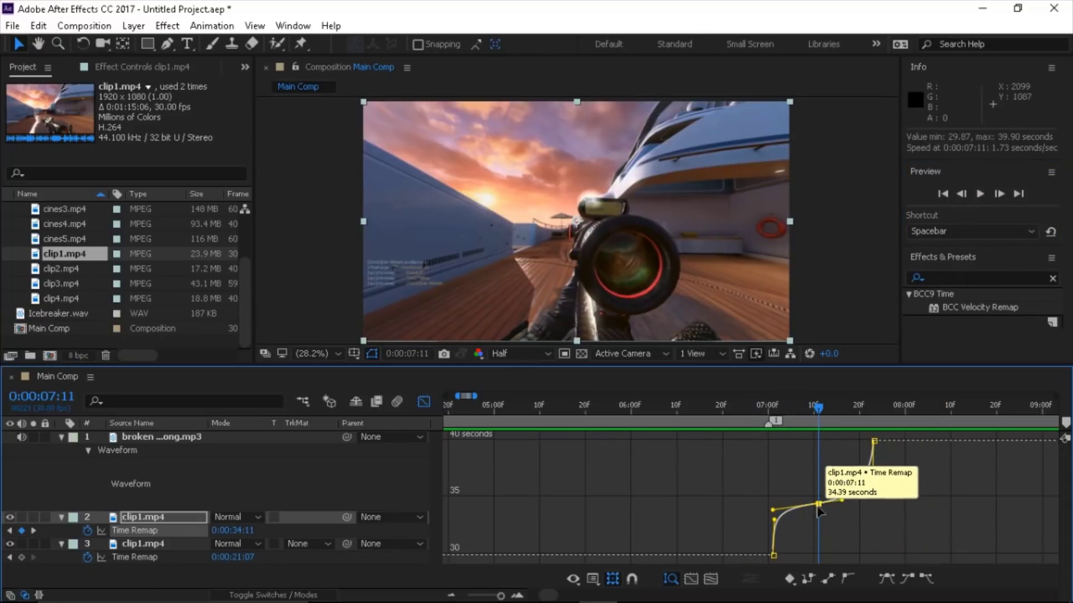
left_click_drag(818, 505, 877, 482)
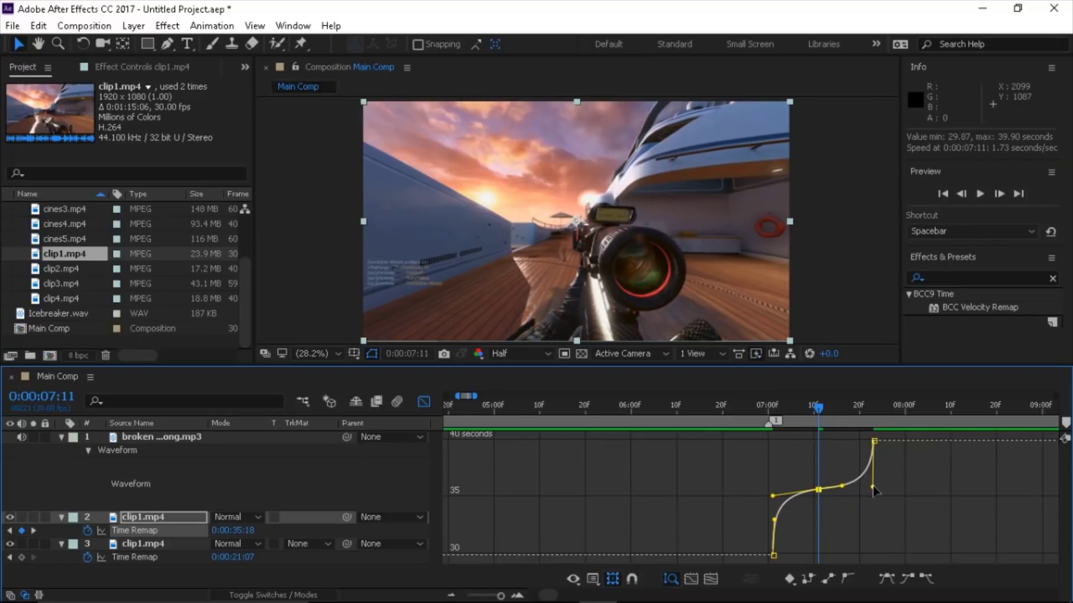
left_click(772, 554)
left_click_drag(771, 521, 766, 501)
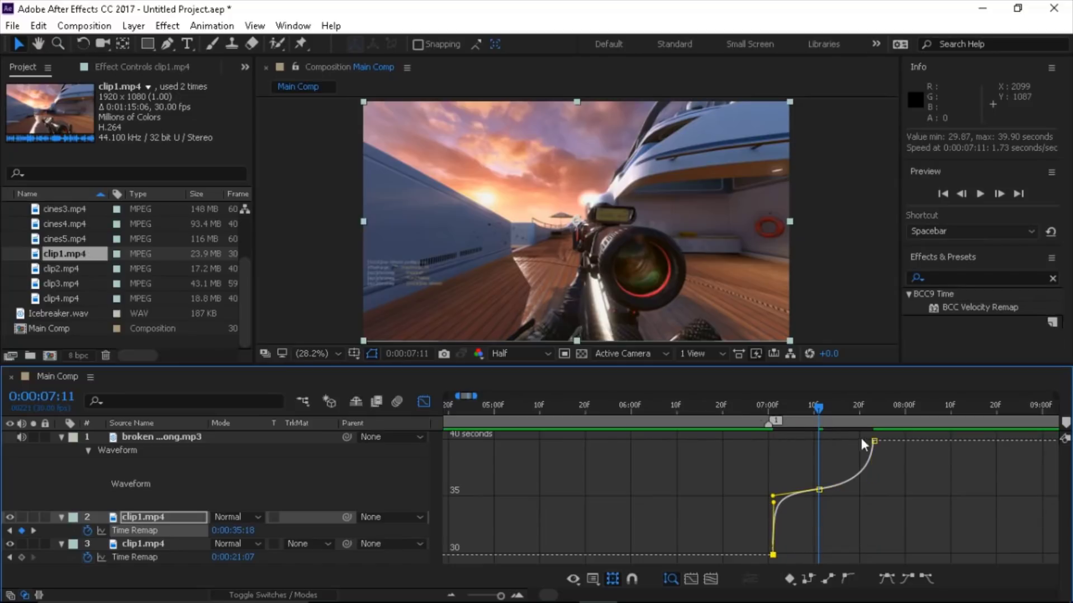
Step: Preview the reshaped Time Remap curve of the second clip1.mp4 part, starting from 0:00:06:22
left_click(819, 490)
left_click(732, 407)
left_click(980, 194)
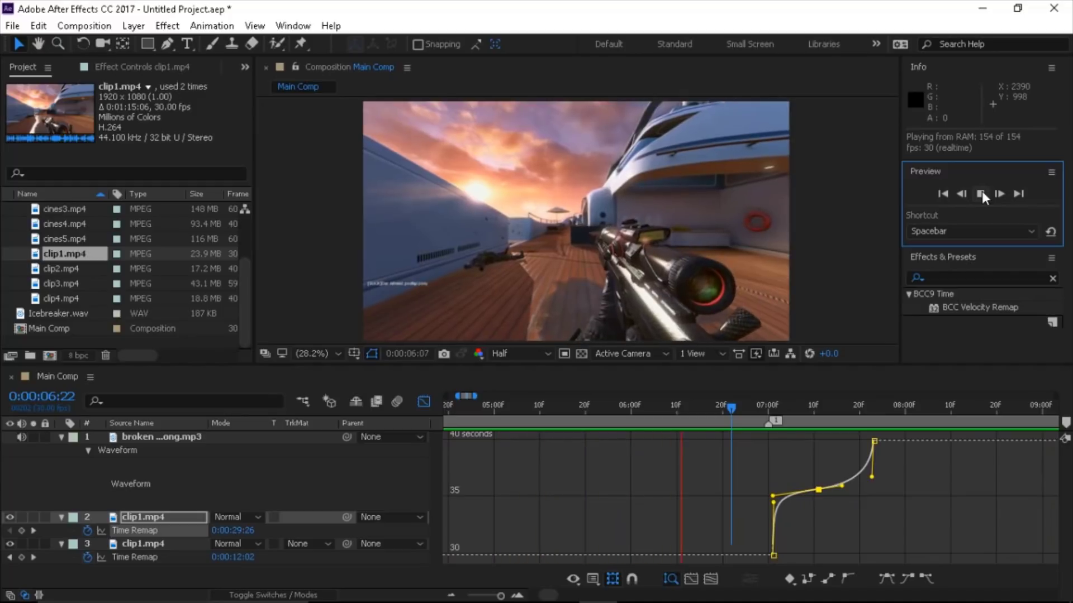
left_click(980, 193)
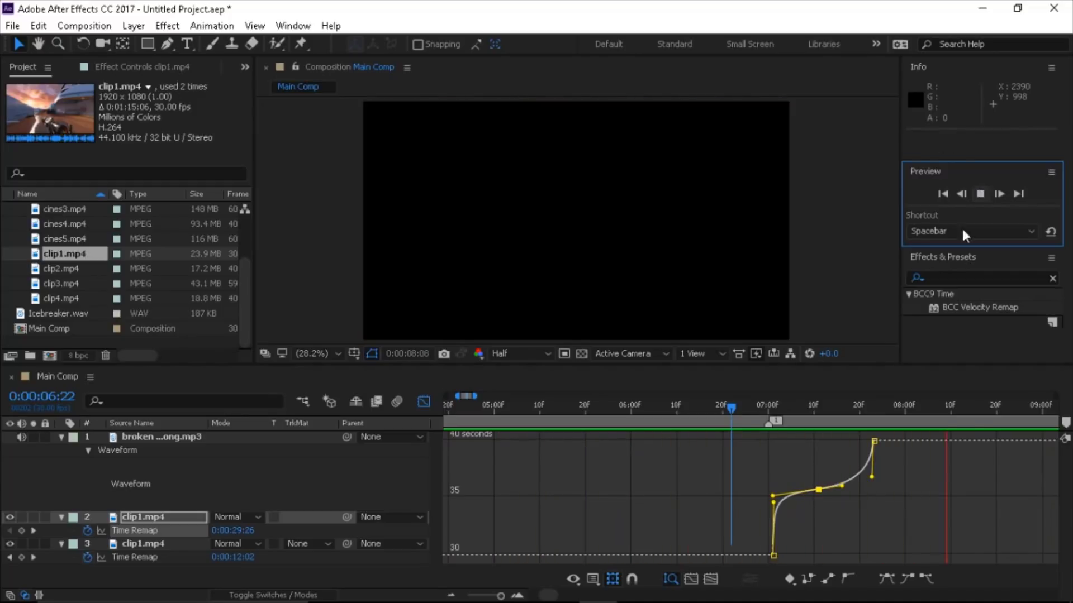
left_click(736, 407)
left_click(980, 193)
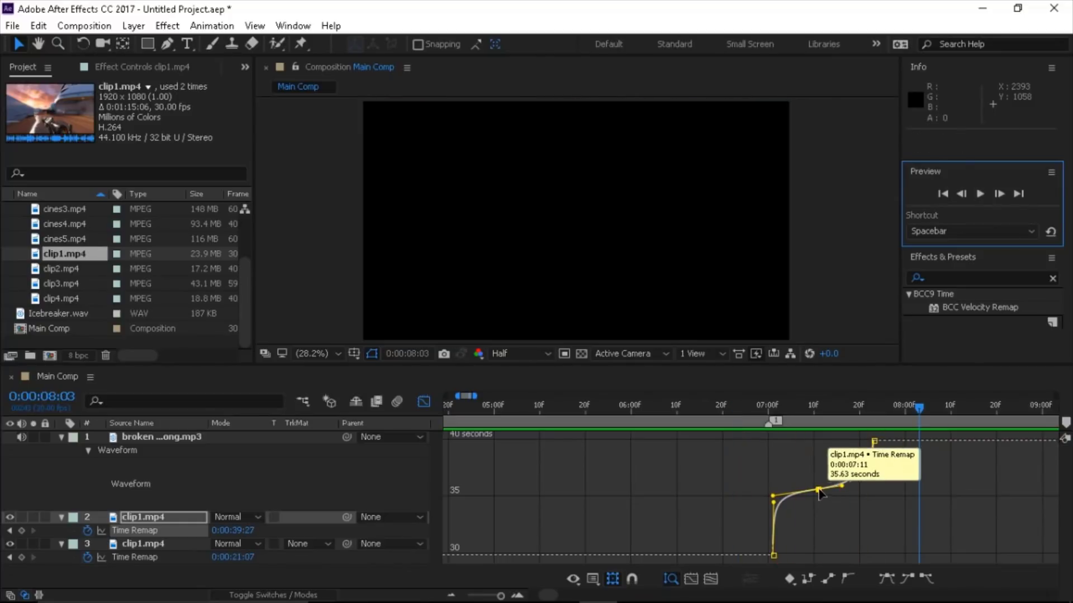
Step: Check the second clip1.mp4 part from the 0:00:07:11 keyframe to its end, and return to 0:00:07:11
left_click(816, 416)
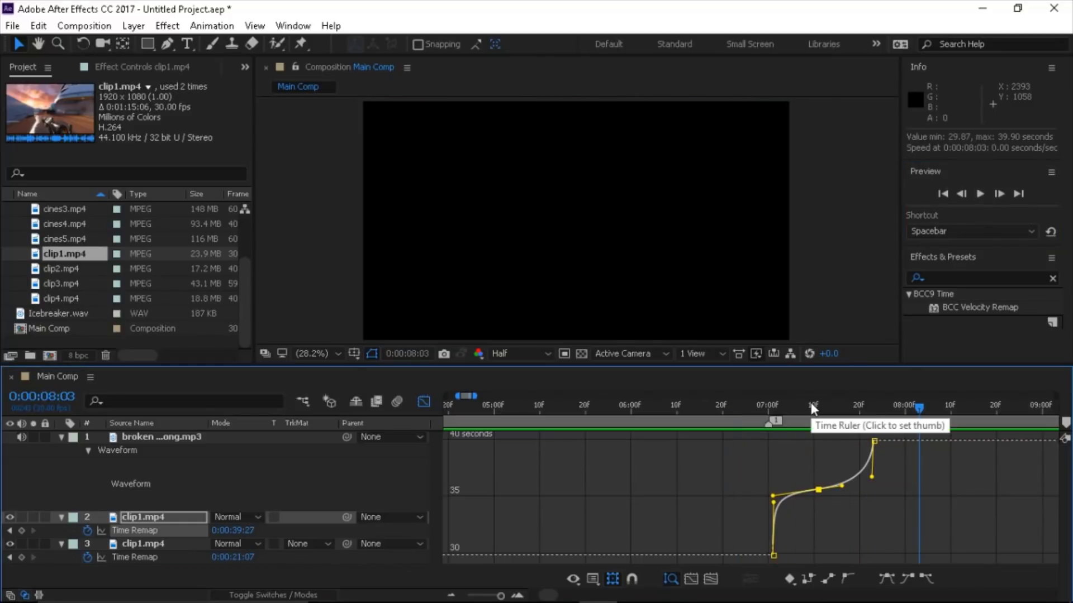
left_click(813, 406)
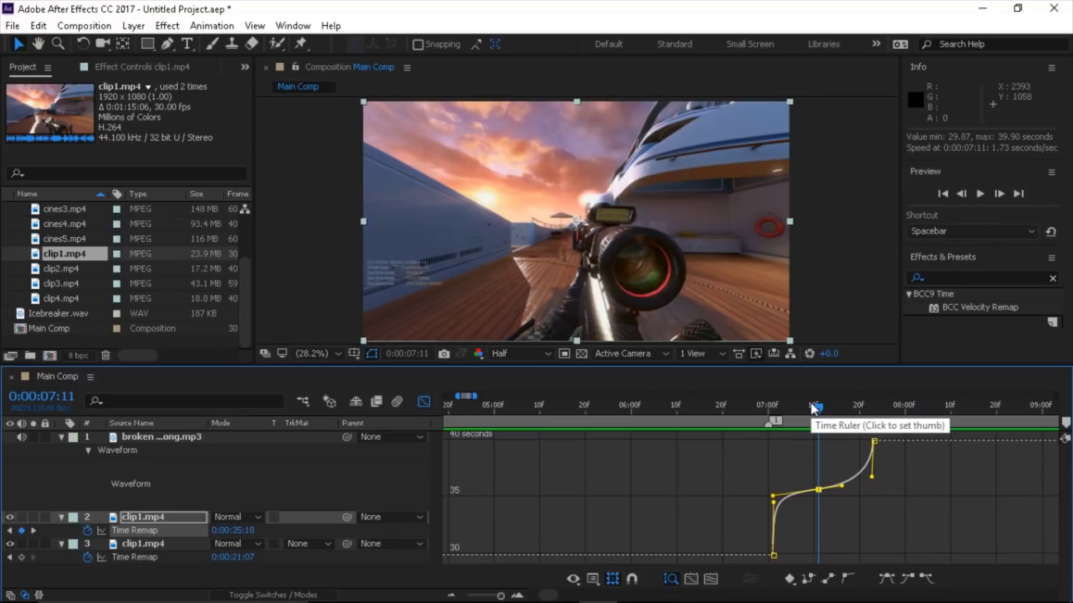
key("space")
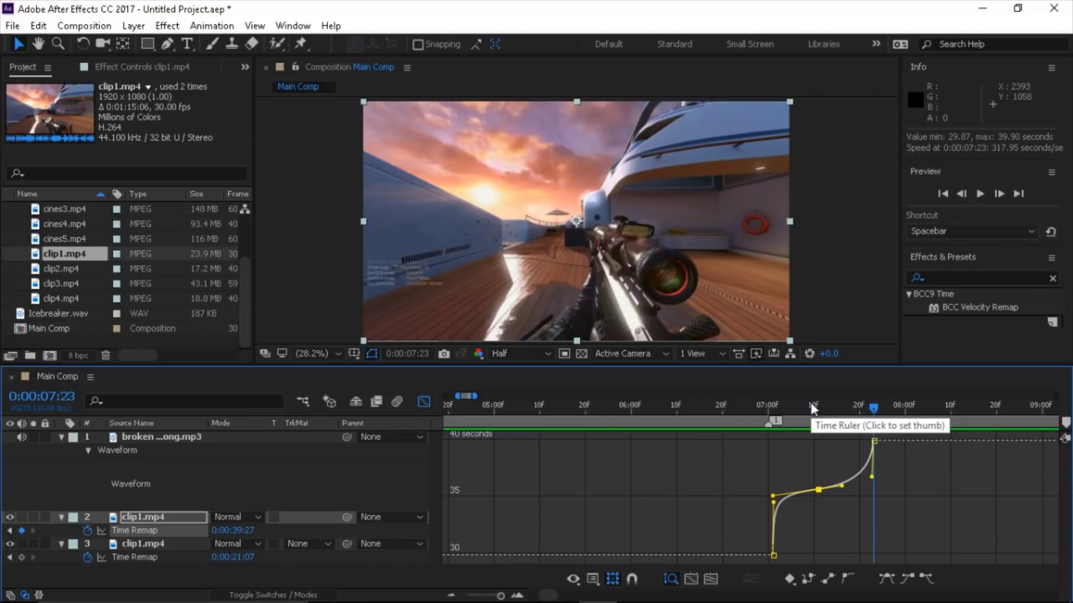
key("space")
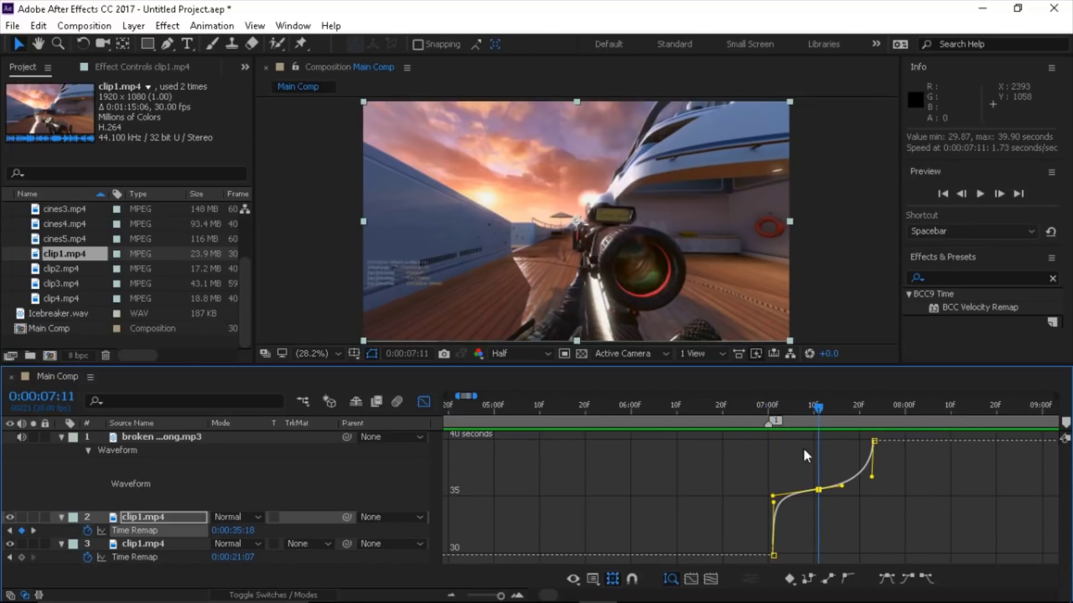
Step: Raise the 0:00:07:11 Time Remap keyframe to 0:00:36:28, adjust the first and last keyframes' handles, and preview from 0:00:06:27
mouse_move(818, 491)
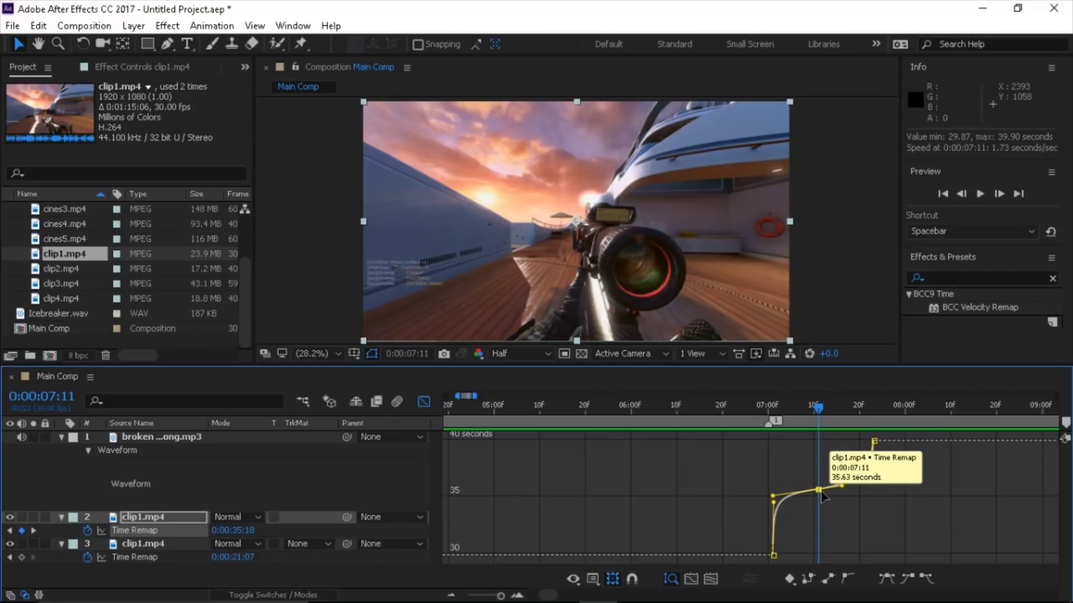
left_click_drag(817, 491, 871, 473)
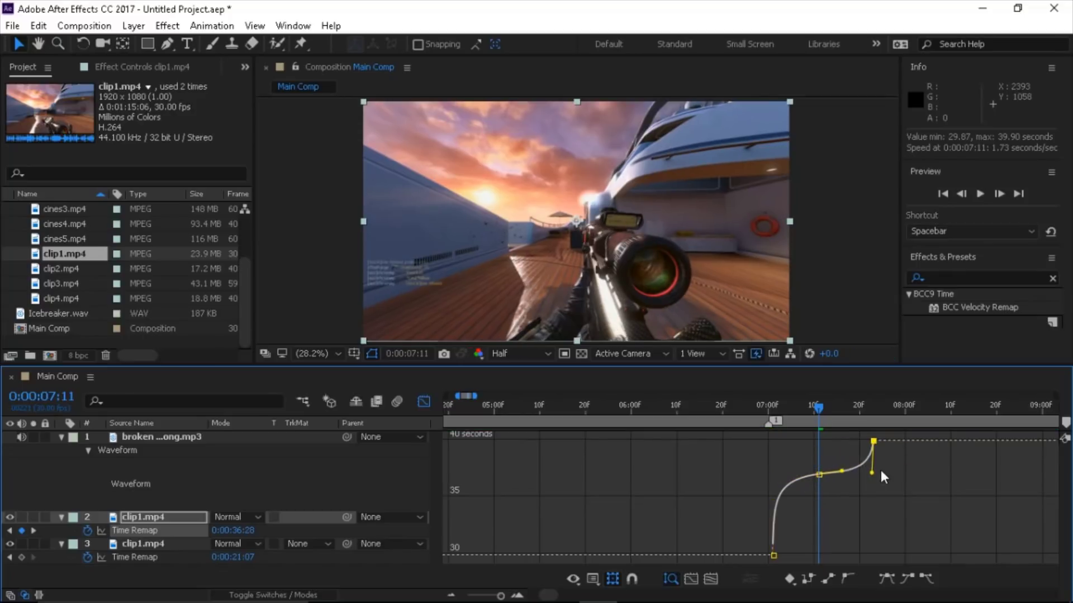
left_click_drag(773, 550, 766, 484)
left_click(753, 413)
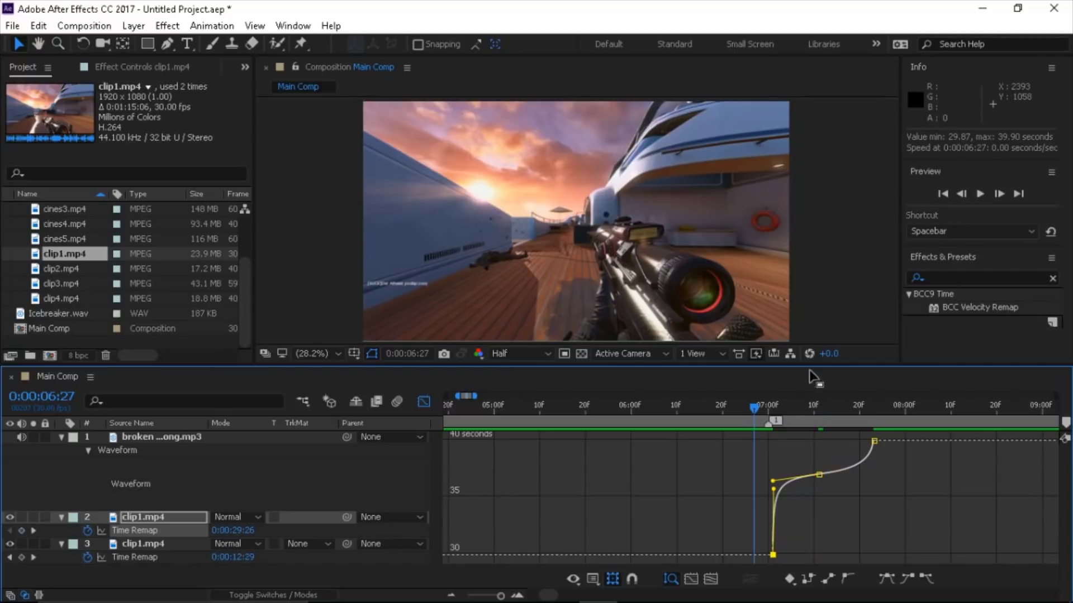
left_click(979, 193)
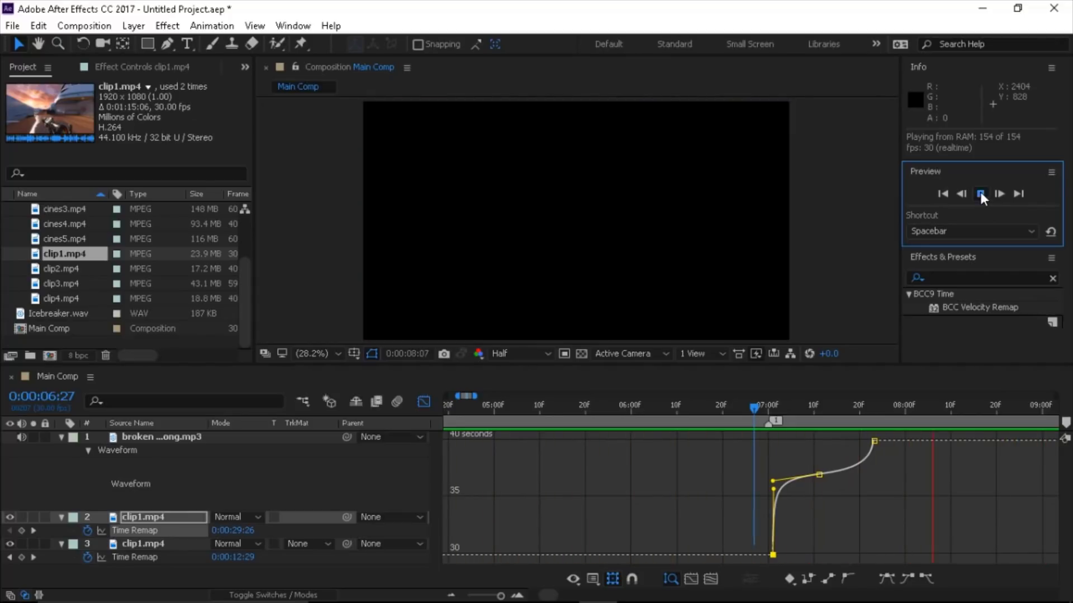
left_click(980, 192)
Step: Lower the 0:00:07:11 Time Remap keyframe to 0:00:34:13, shorten the first keyframe's handle, and lengthen the last keyframe's incoming handle downward
left_click(818, 413)
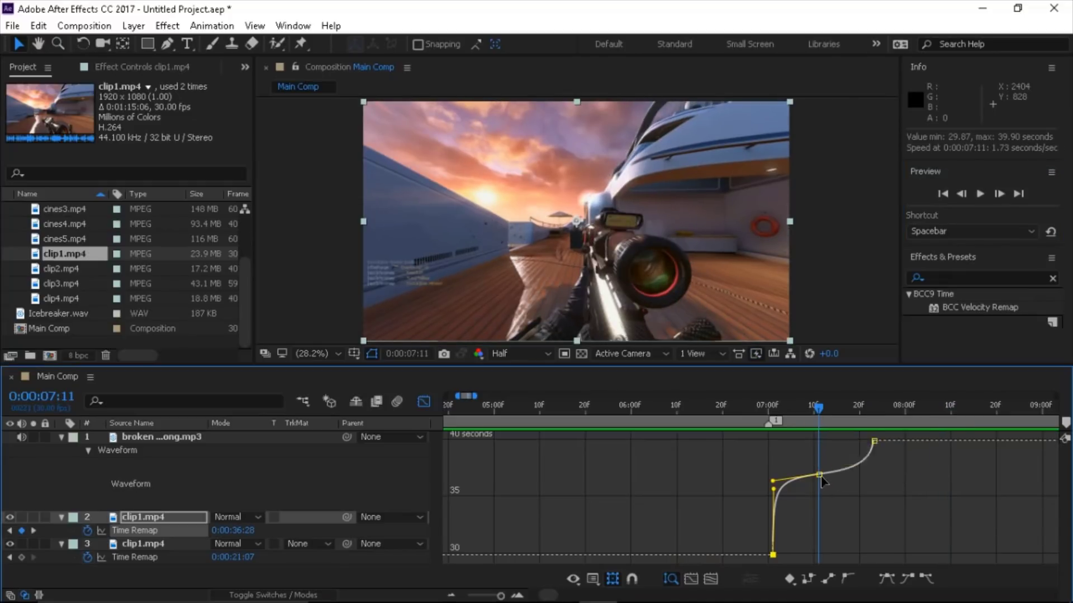
mouse_move(819, 476)
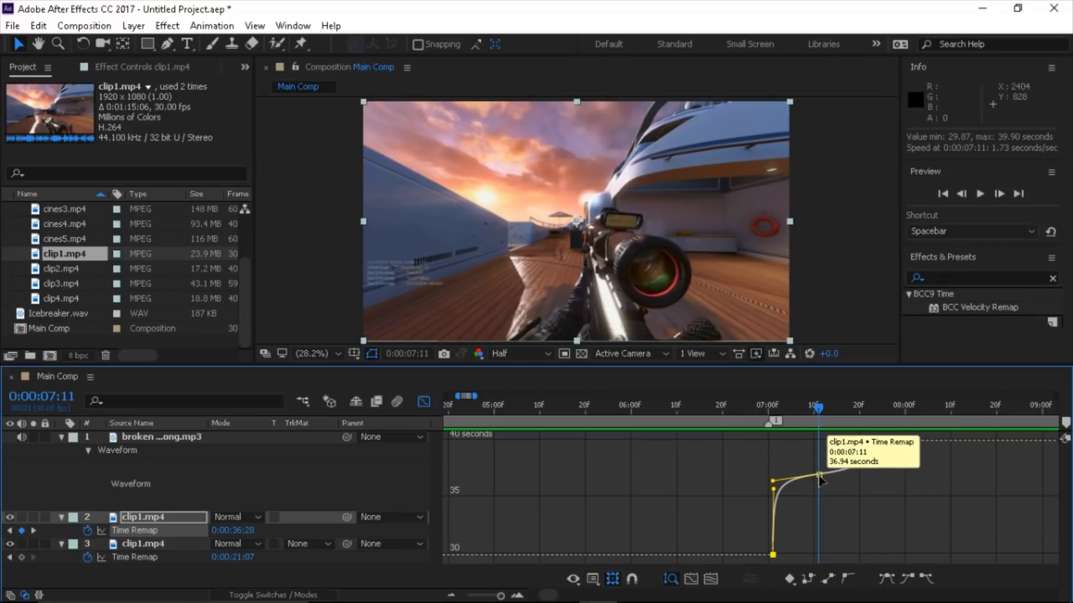
left_click_drag(818, 476, 819, 504)
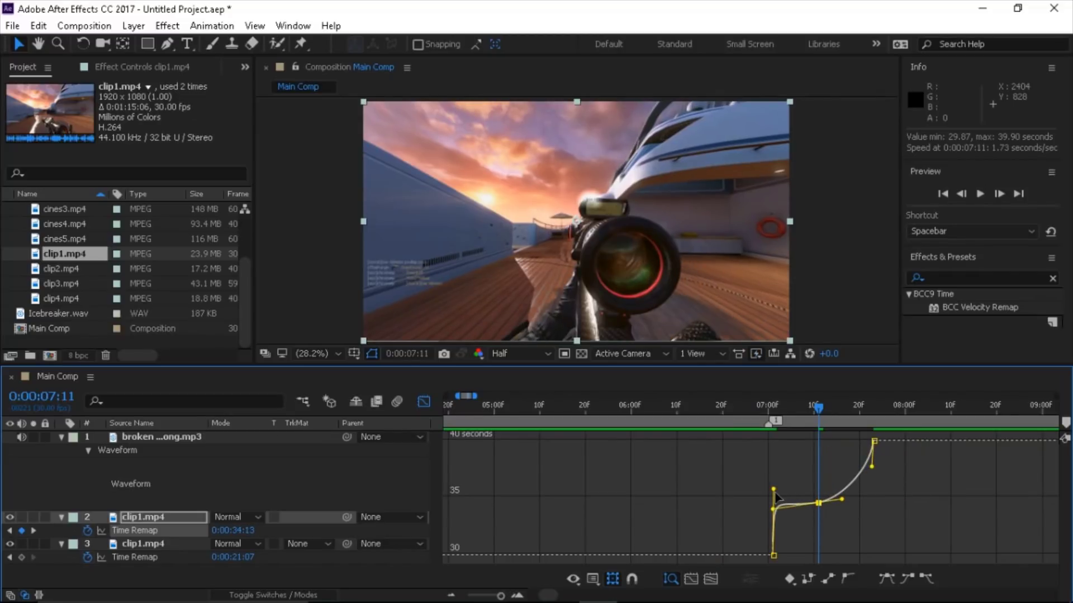
left_click_drag(774, 490, 757, 505)
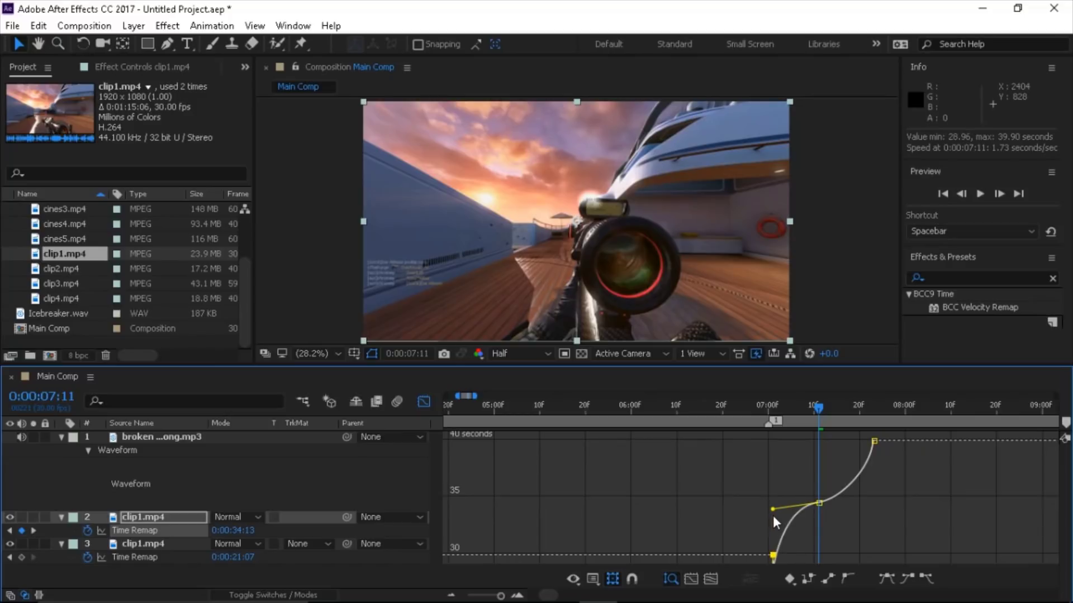
left_click_drag(773, 515, 774, 514)
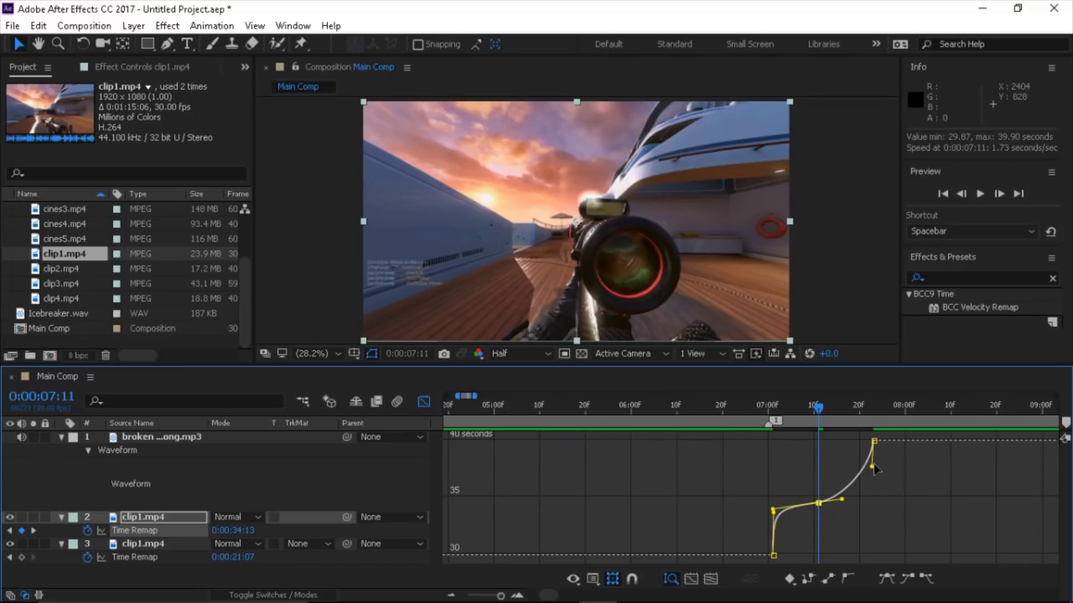
left_click_drag(873, 467, 895, 490)
Step: Preview the adjusted clip1.mp4 speed ramp against the song from 0:00:06:27
left_click(753, 415)
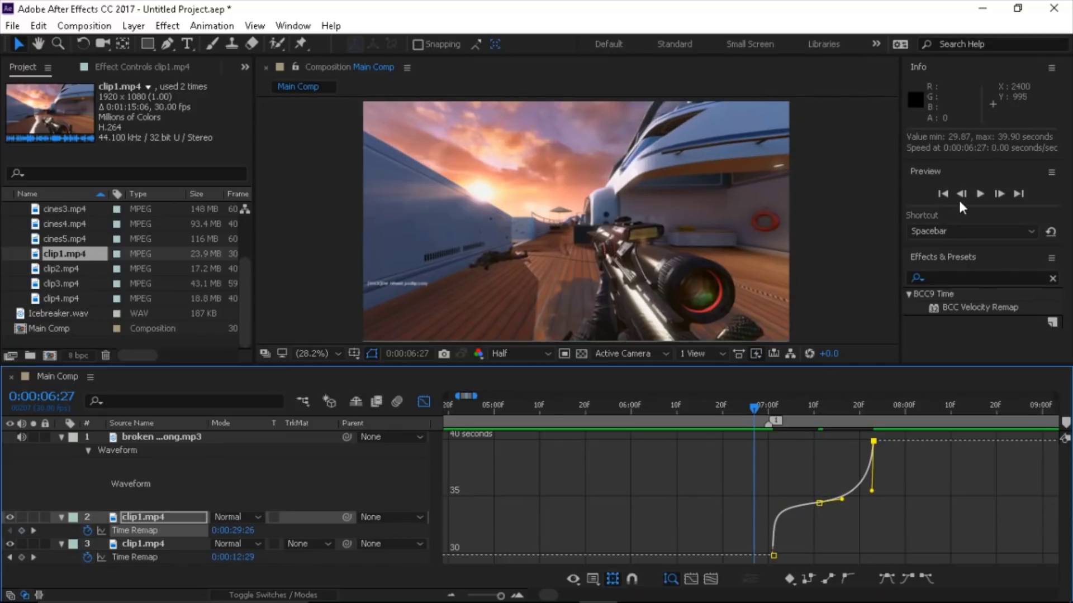
left_click(973, 194)
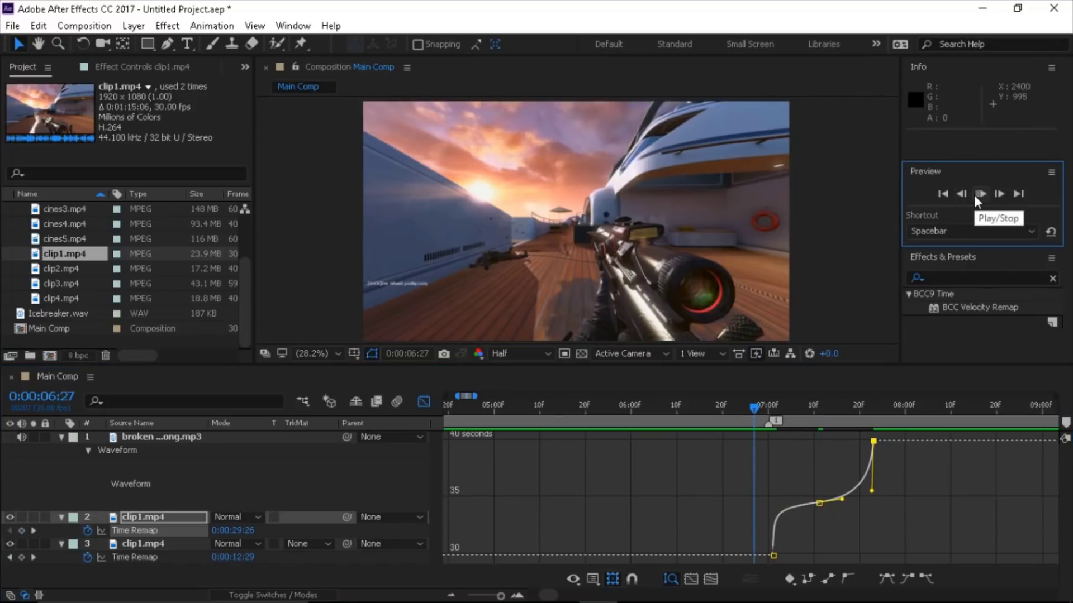
left_click(979, 194)
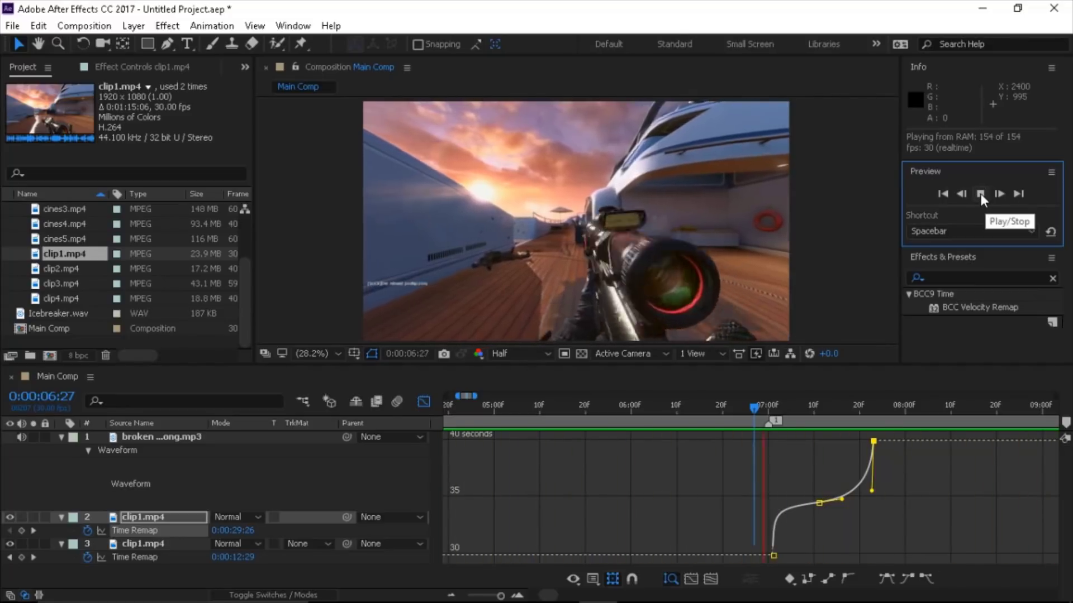
left_click(979, 193)
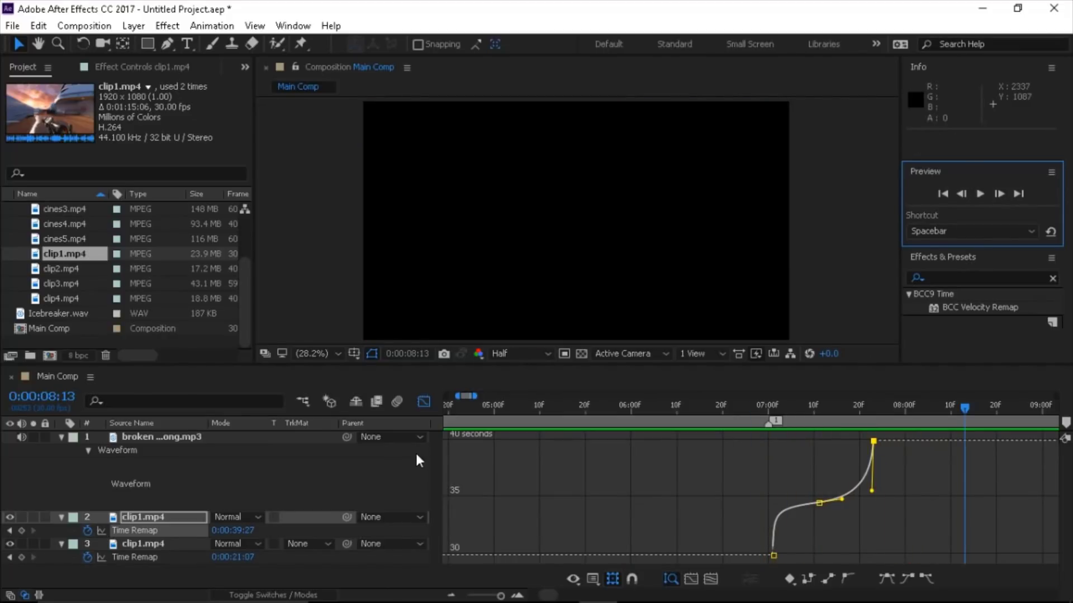
Step: Return to the layer bars, widen the visible time range, and review both clip1.mp4 parts against the song's waveform
left_click(424, 402)
left_click(453, 595)
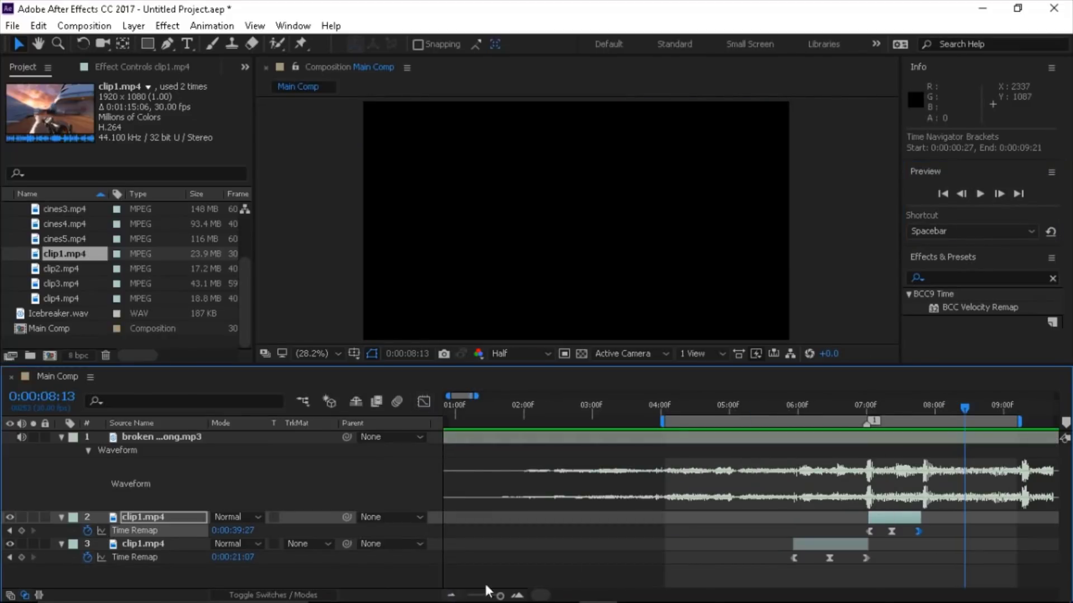
left_click_drag(857, 410, 827, 494)
left_click(979, 193)
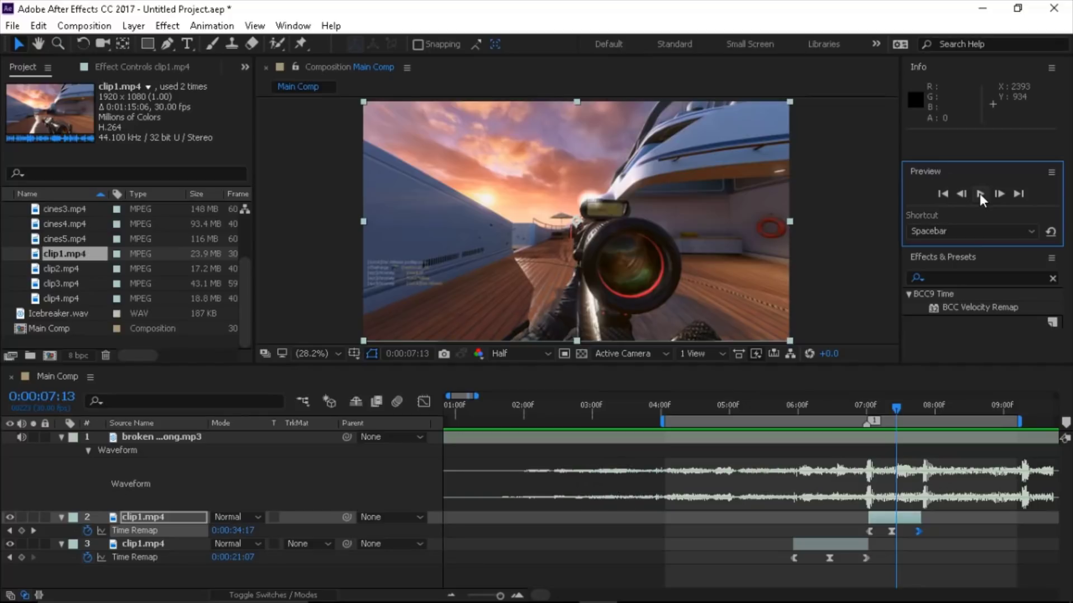
scroll(539, 596, "right", 3)
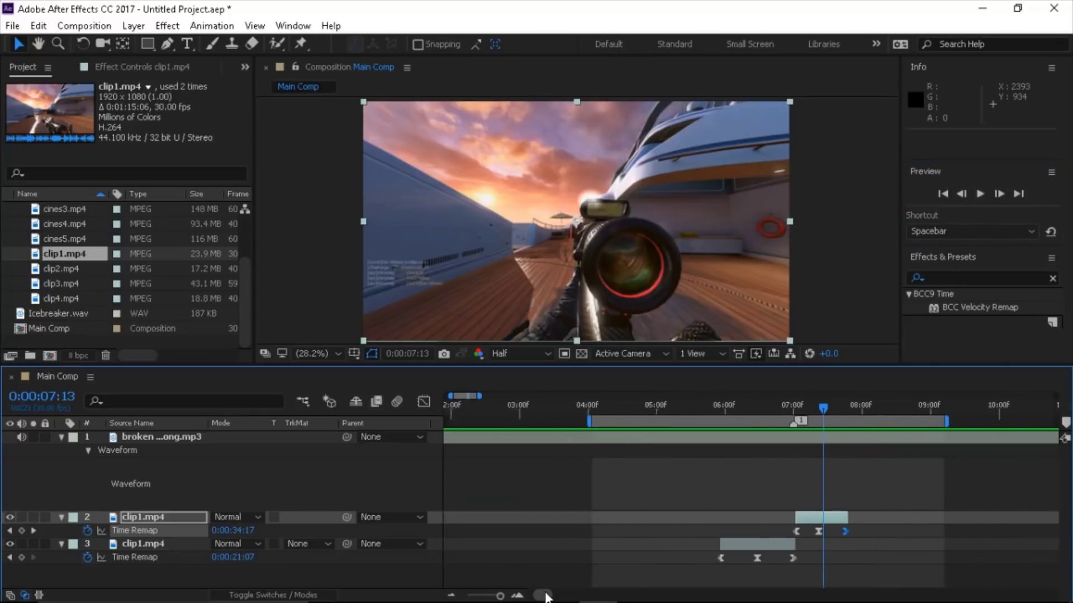
left_click(450, 595)
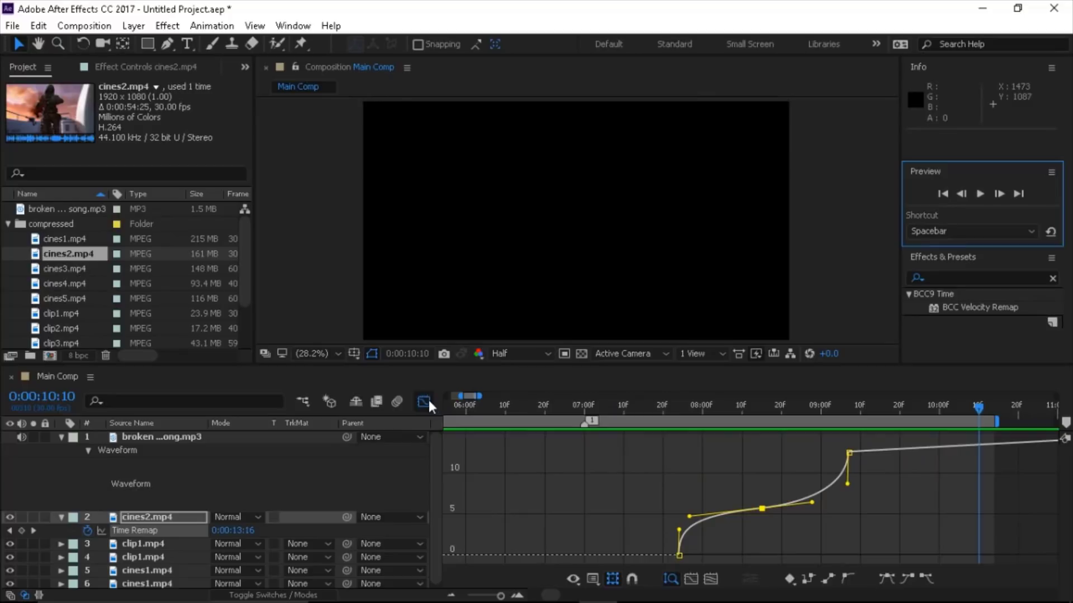
Step: Return to the layer bars, collapse the cines2.mp4 layer's properties, and preview the clip sequence with the song
left_click(425, 402)
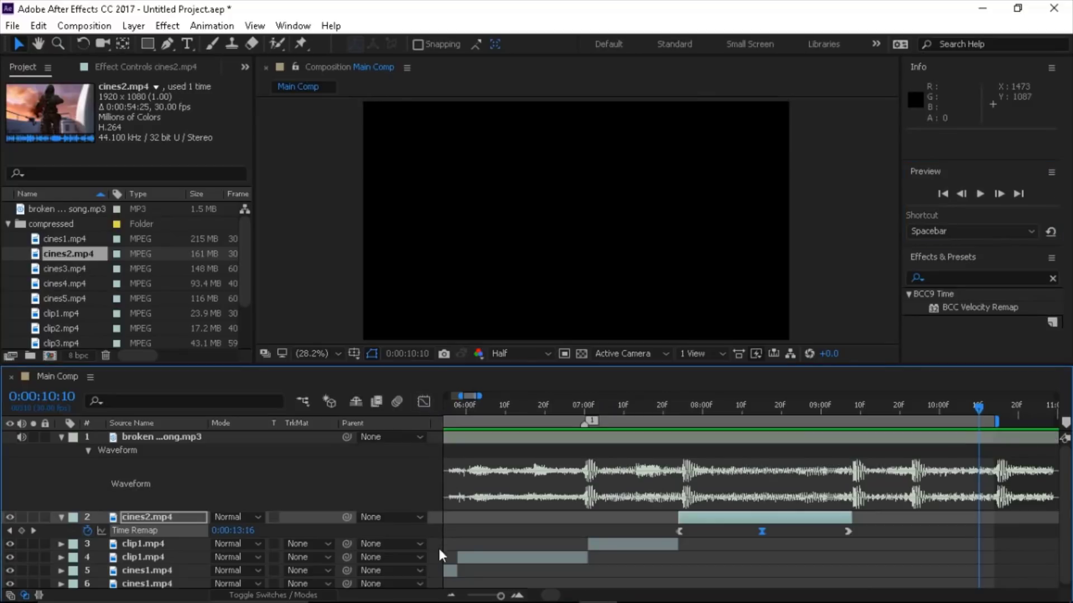
left_click(450, 595)
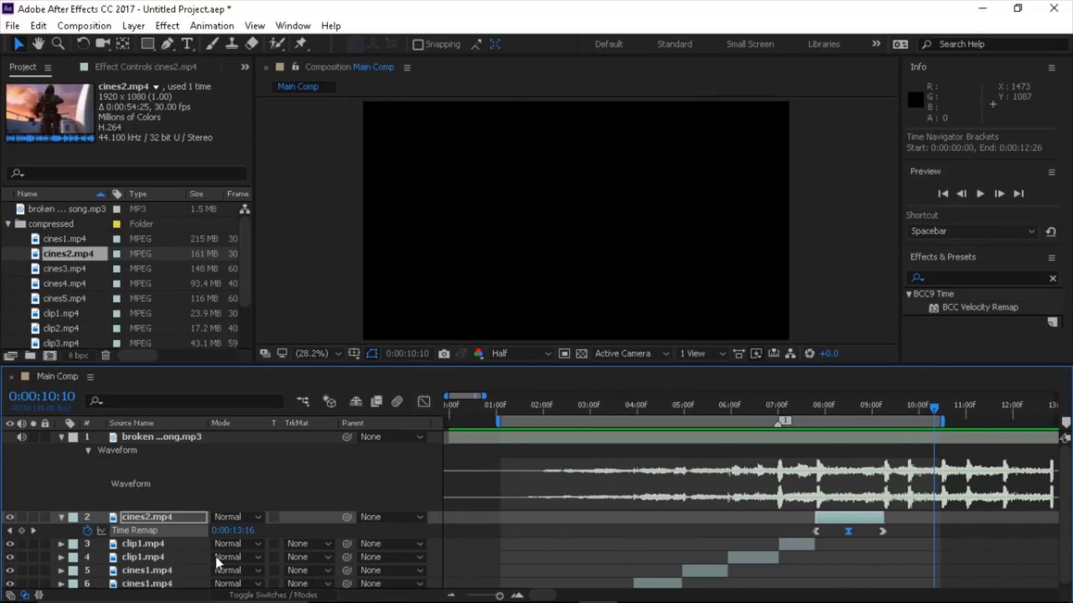
left_click(61, 518)
left_click(982, 194)
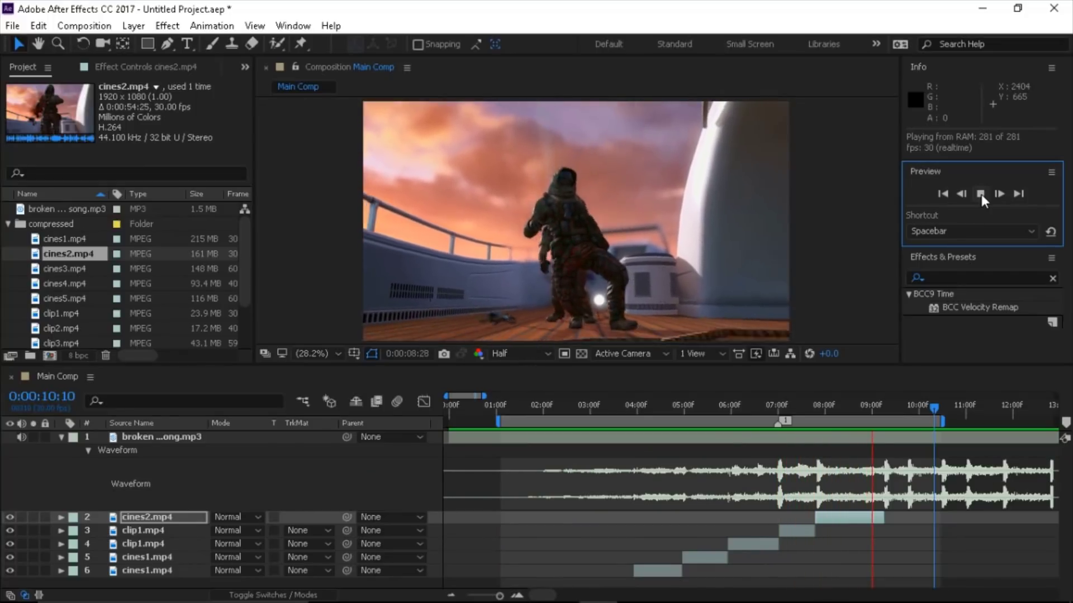
left_click(981, 194)
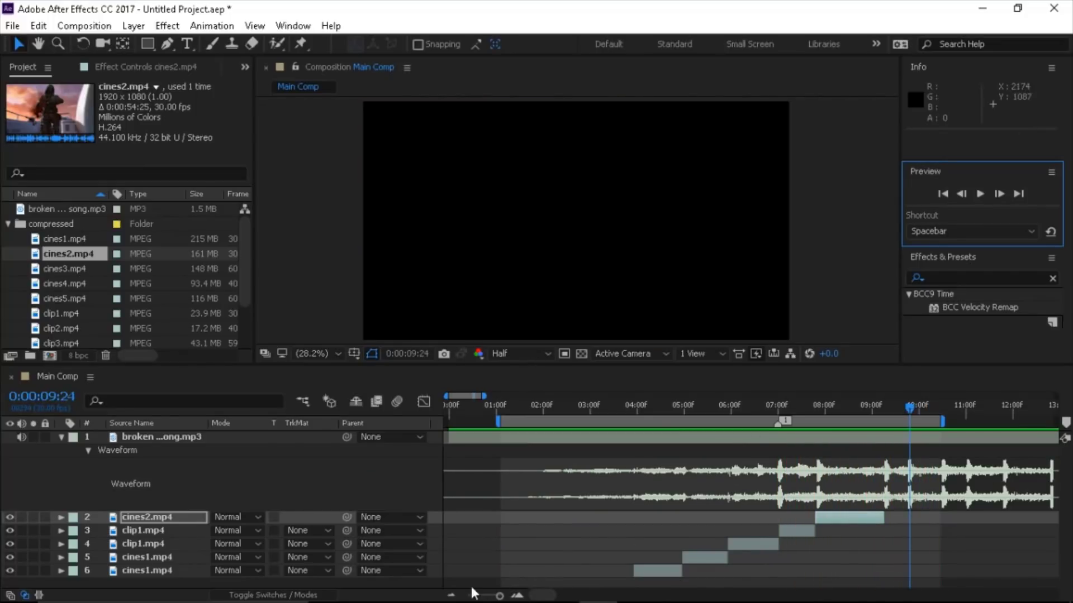
Step: Scrub back through the clip sequence to the first cines1.mp4 part at 0:00:04:09
left_click(452, 595)
left_click_drag(820, 412, 612, 525)
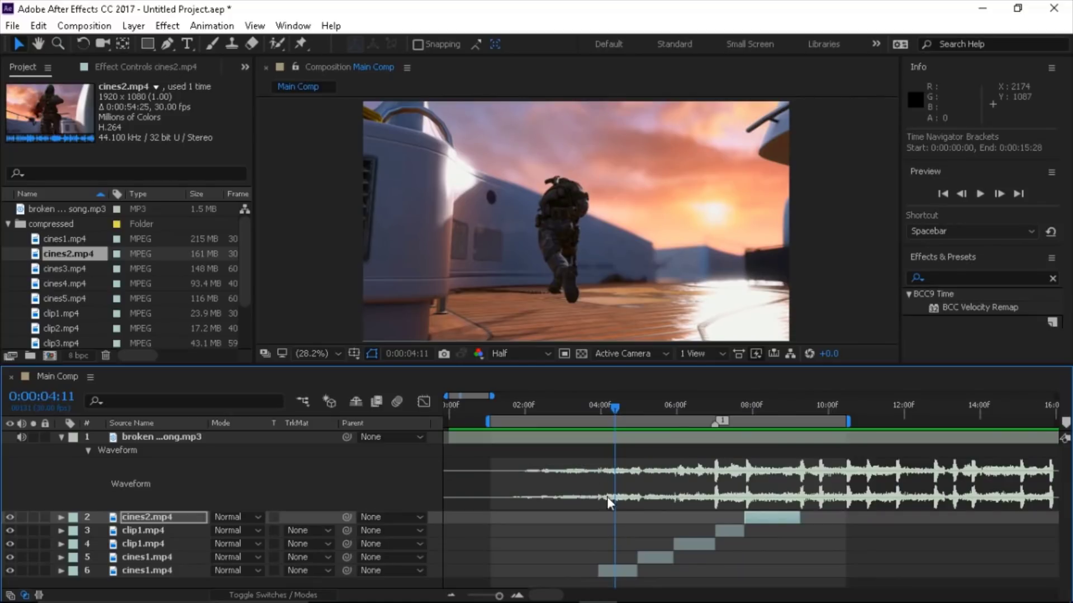
left_click_drag(608, 415, 610, 475)
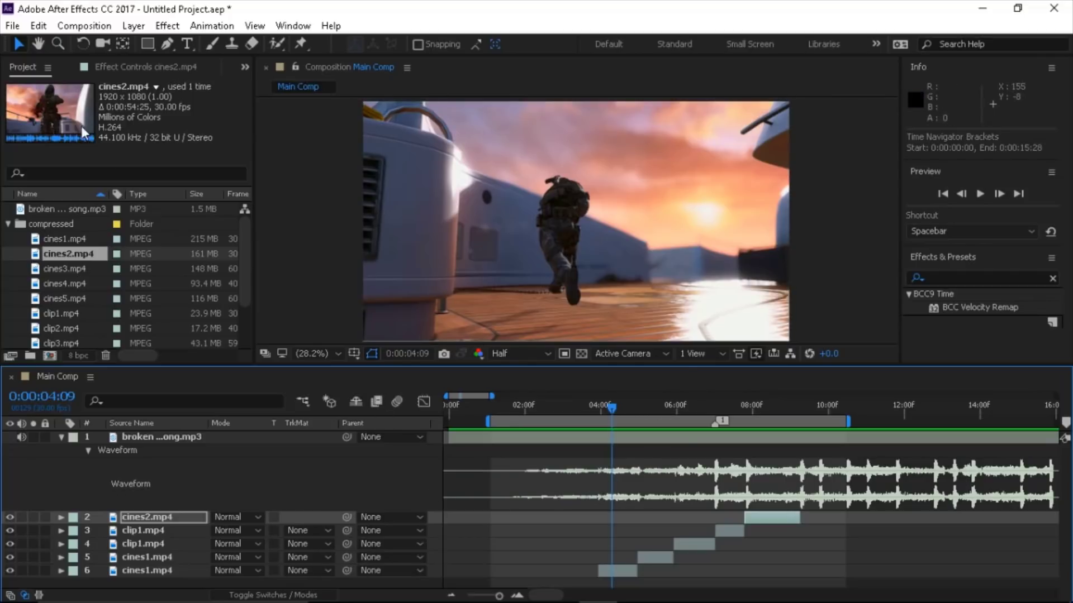
left_click(379, 484)
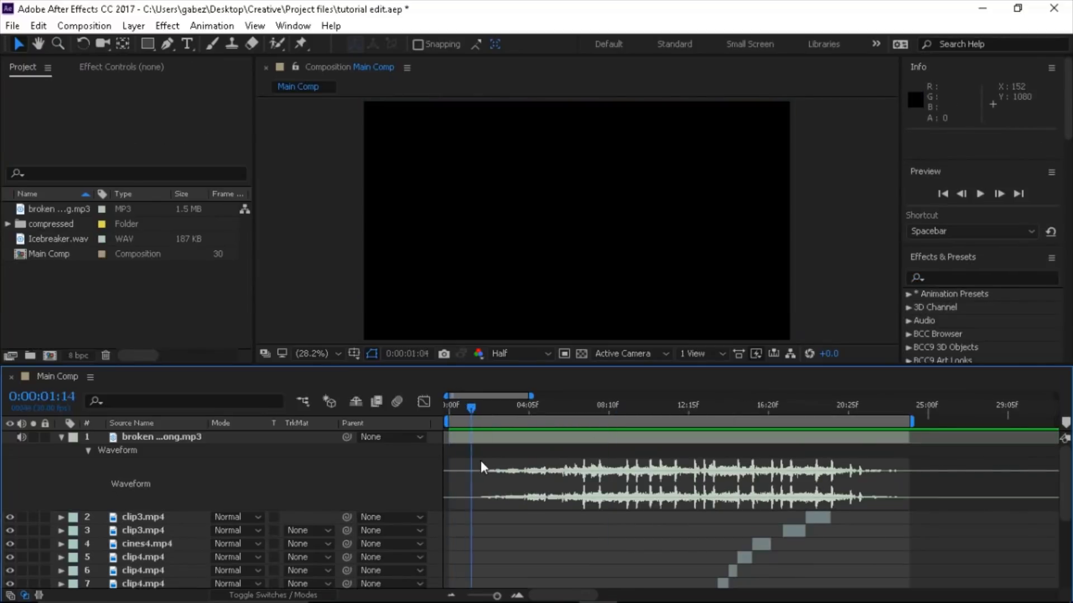
Step: Add a white 1920 x 1080 solid named "black bars" to the Main Comp, with the playhead at 0:00:06:19
scroll(596, 503, "down", 5)
scroll(596, 504, "up", 5)
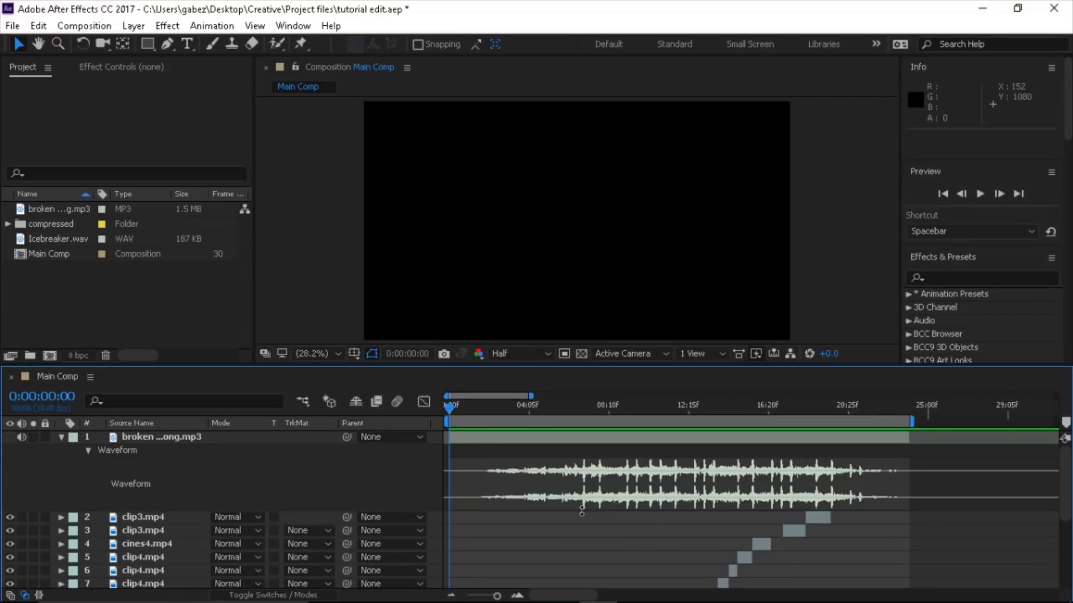
left_click_drag(562, 405, 576, 406)
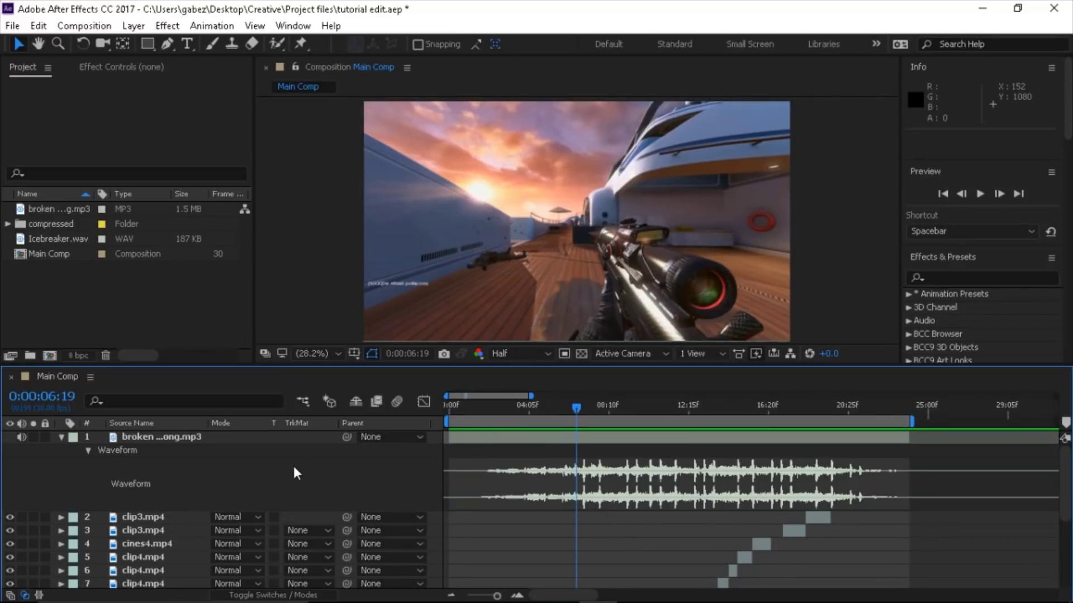
right_click(293, 465)
key("Escape")
right_click(266, 483)
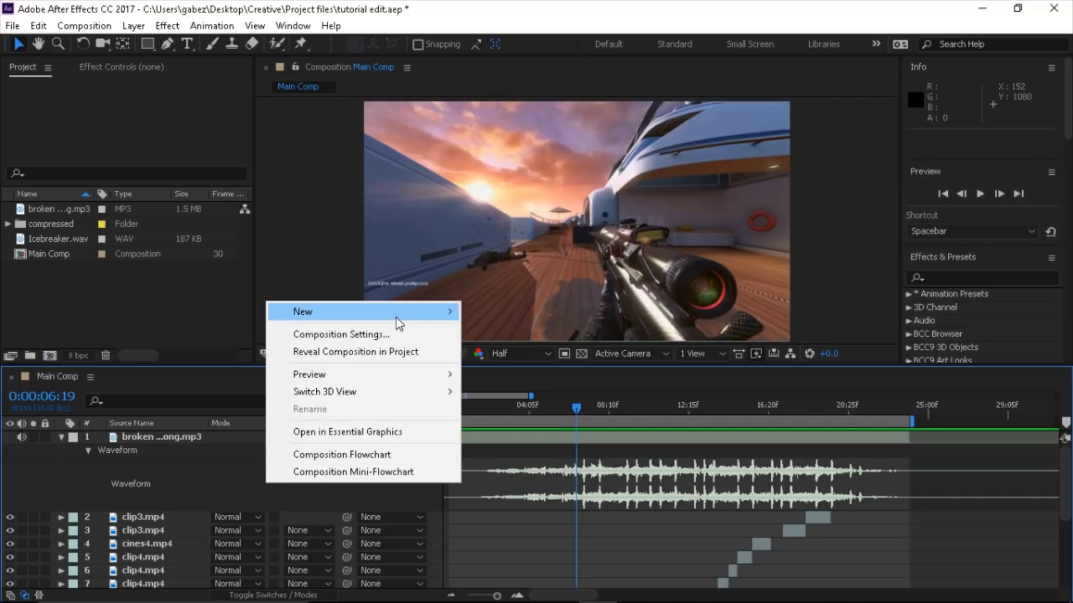
mouse_move(444, 318)
left_click(517, 353)
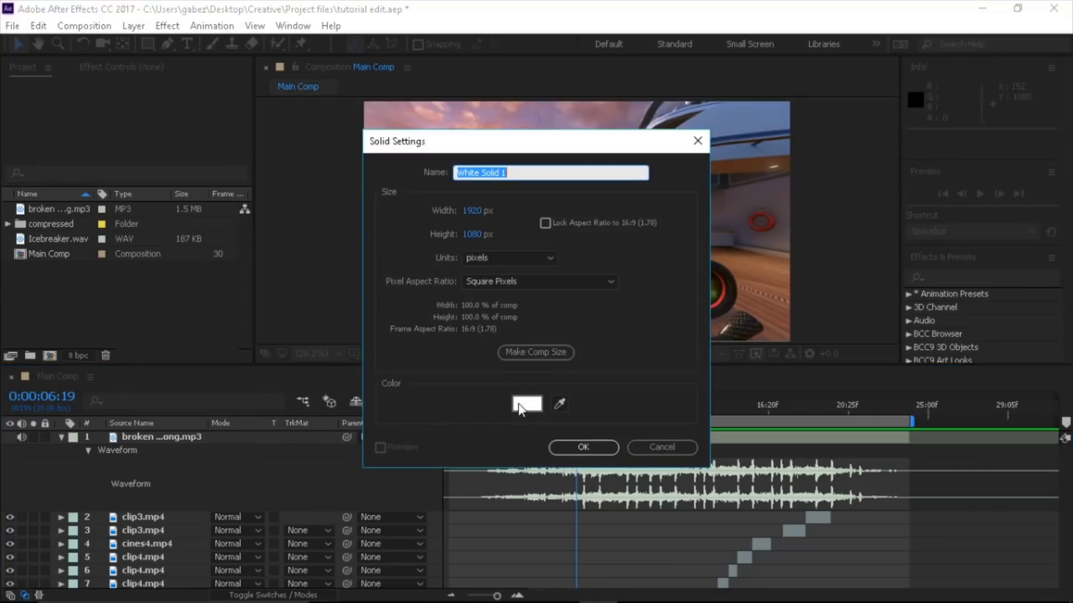
type("l")
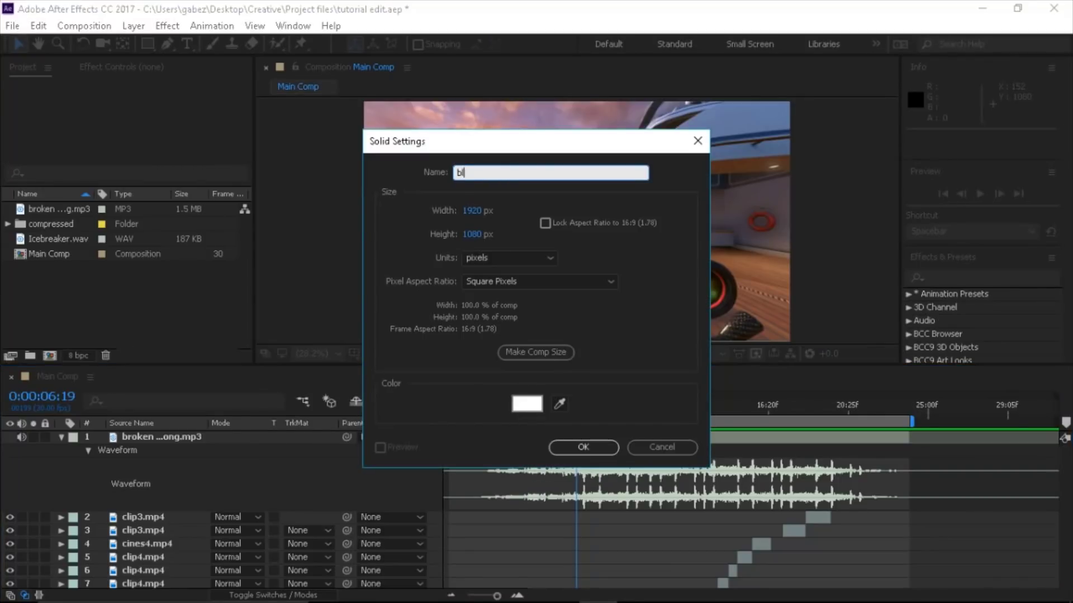
type("ack bars")
key("Return")
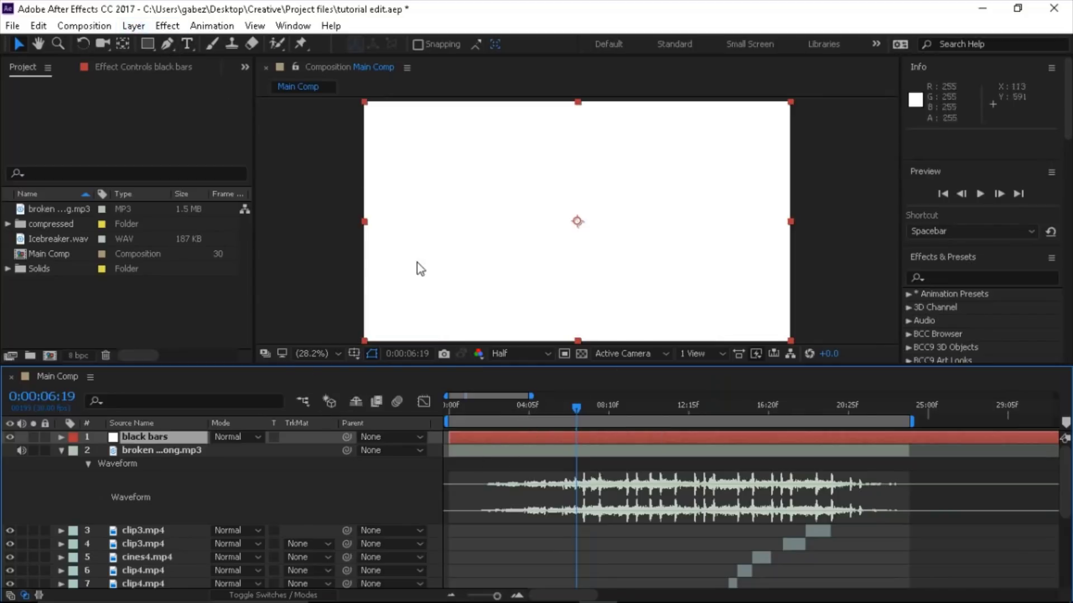
Step: Apply the Grid effect to the black bars solid and set its anchor to 0, 0
left_click(168, 27)
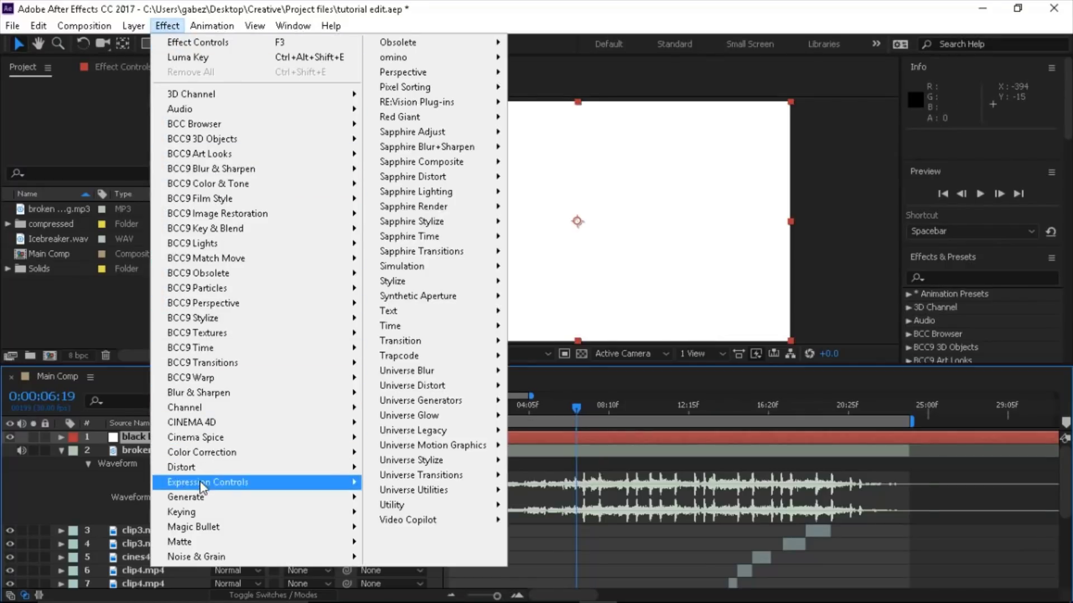
mouse_move(187, 497)
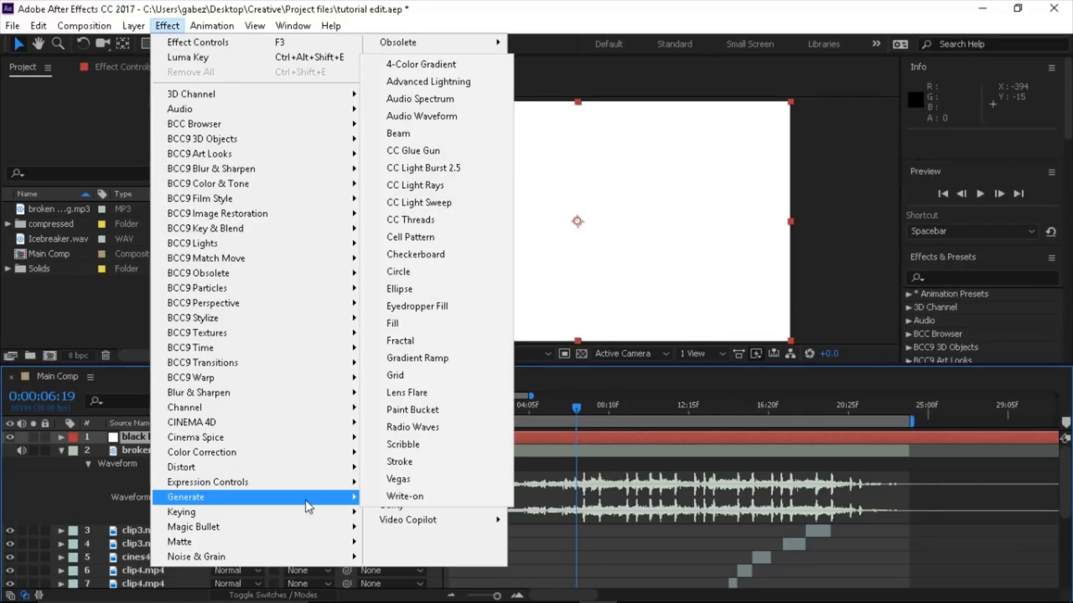
left_click(416, 383)
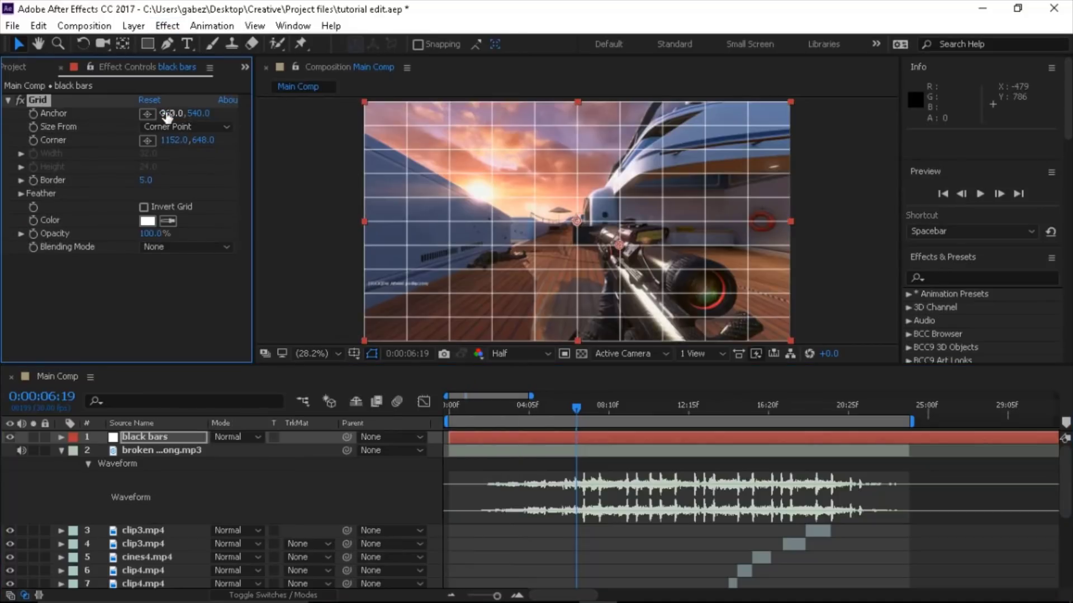
left_click(166, 114)
type("0")
key("Return")
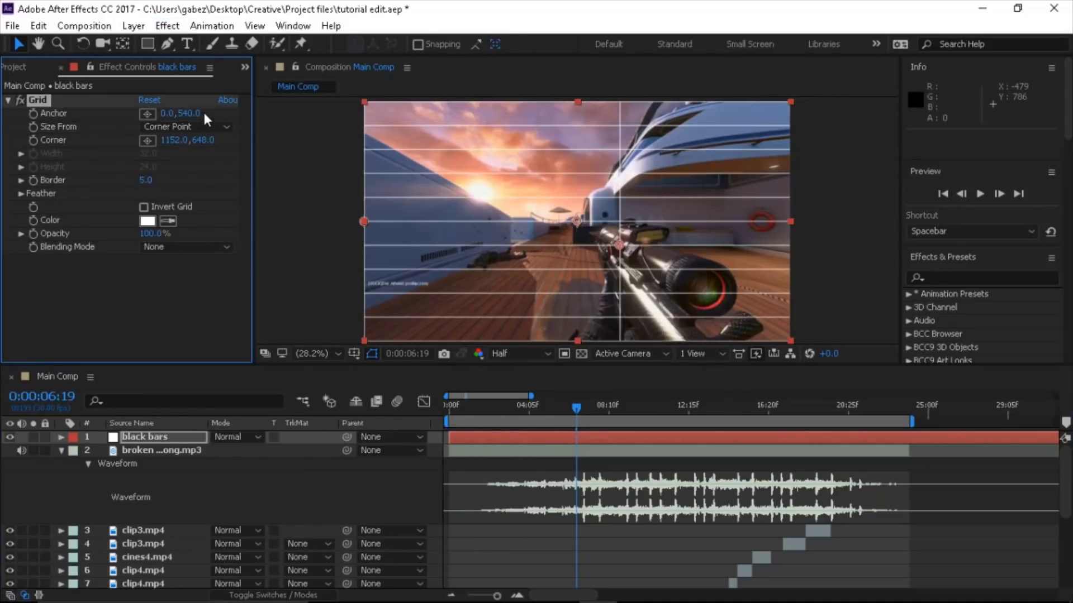
left_click(193, 116)
type("0")
key("Return")
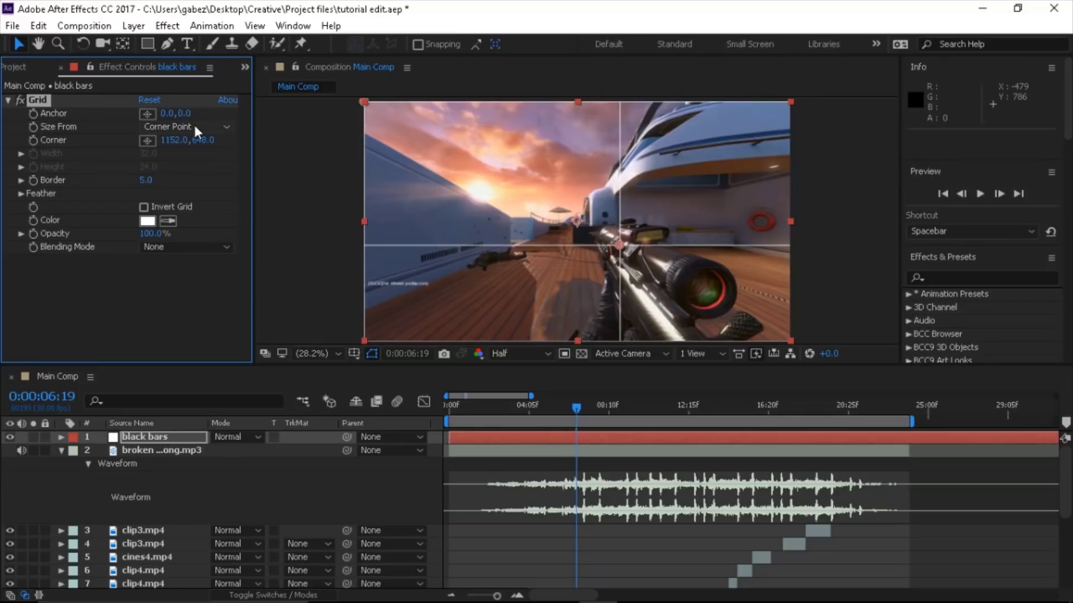
Step: Size the grid from width and height sliders, with a width of 3000 and a height of 1080
left_click(227, 127)
left_click(209, 176)
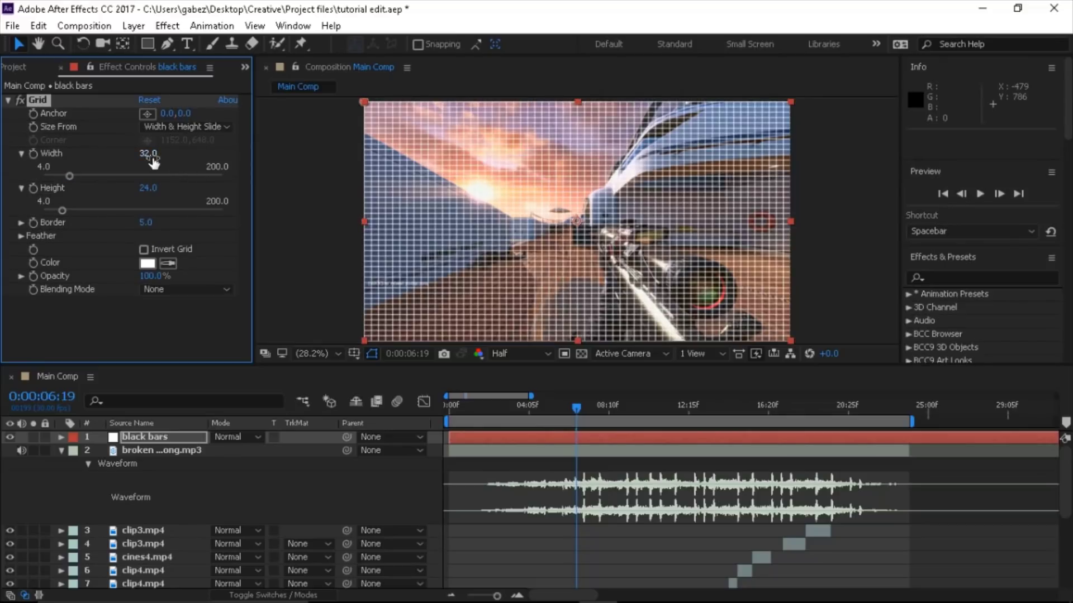
left_click(152, 156)
type("3000")
key("Return")
left_click(152, 187)
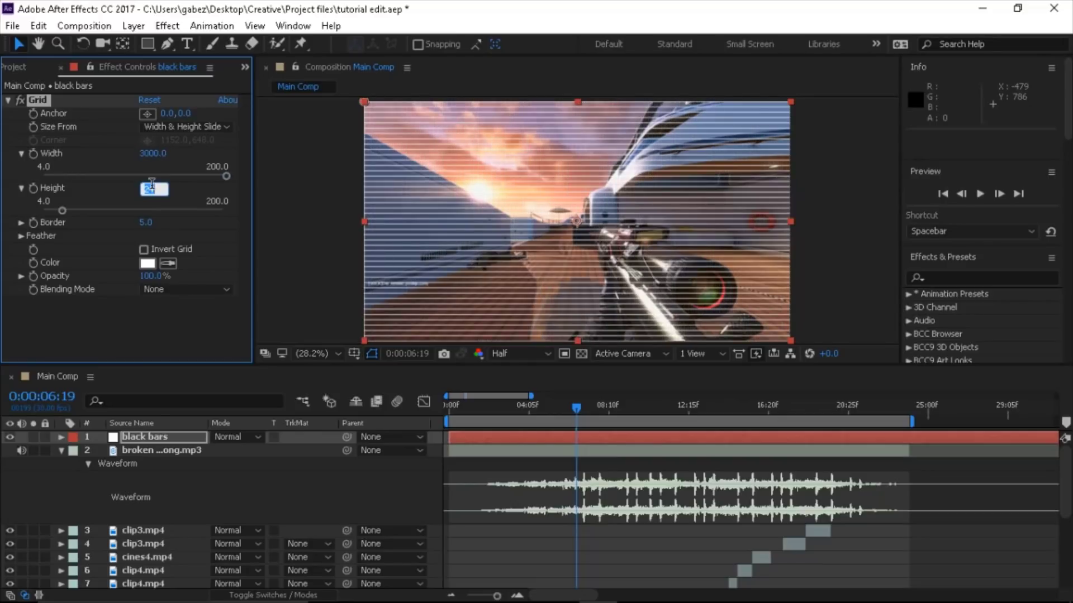
type("1080")
key("Return")
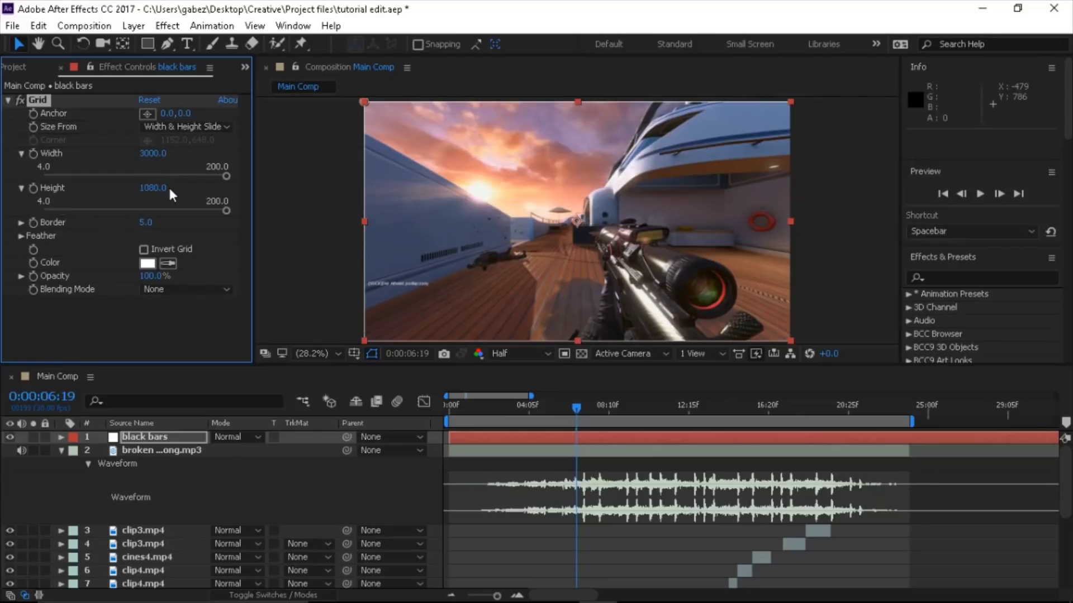
Step: Set the grid's border to 200 and change its colour to black
left_click(145, 222)
type("200")
key("Return")
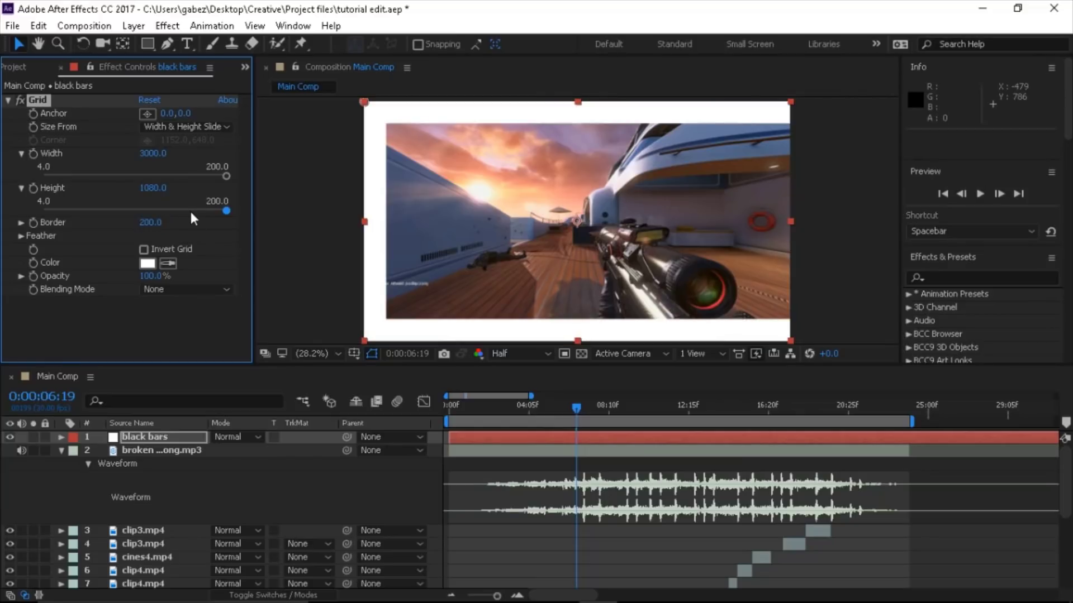
left_click(147, 263)
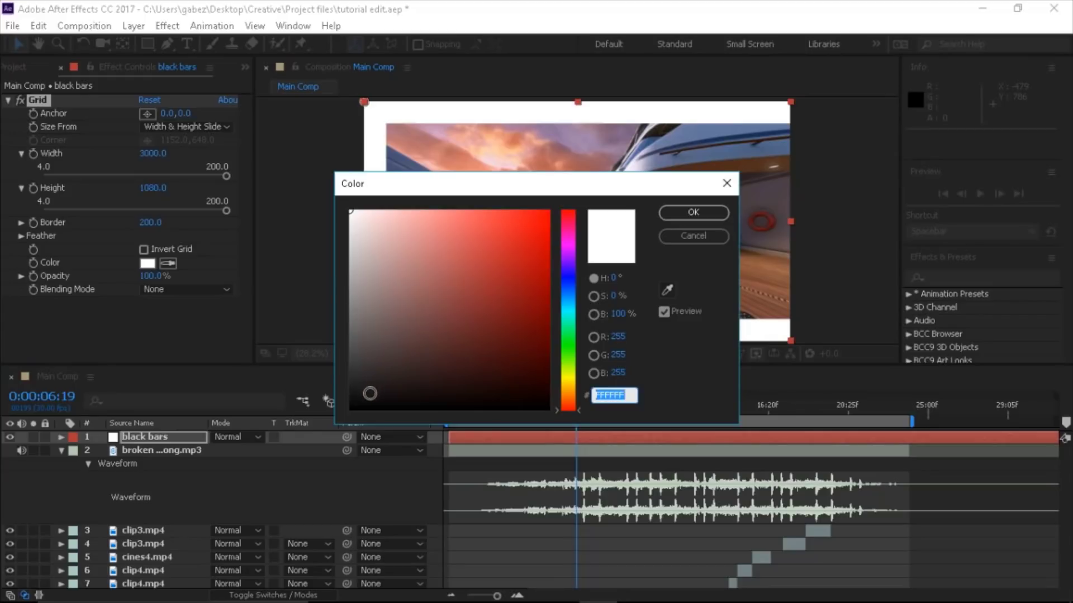
left_click_drag(367, 392, 333, 427)
left_click(688, 212)
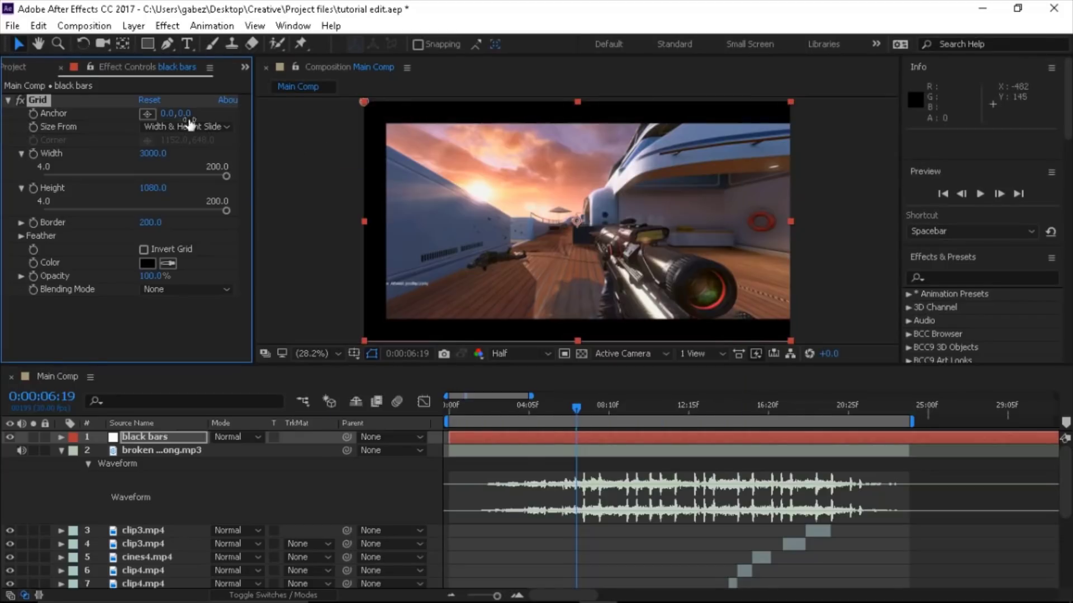
Step: Shift the grid's anchor to -276 horizontally and, after trying a border of 300, set the border to 250
left_click_drag(159, 113, 67, 113)
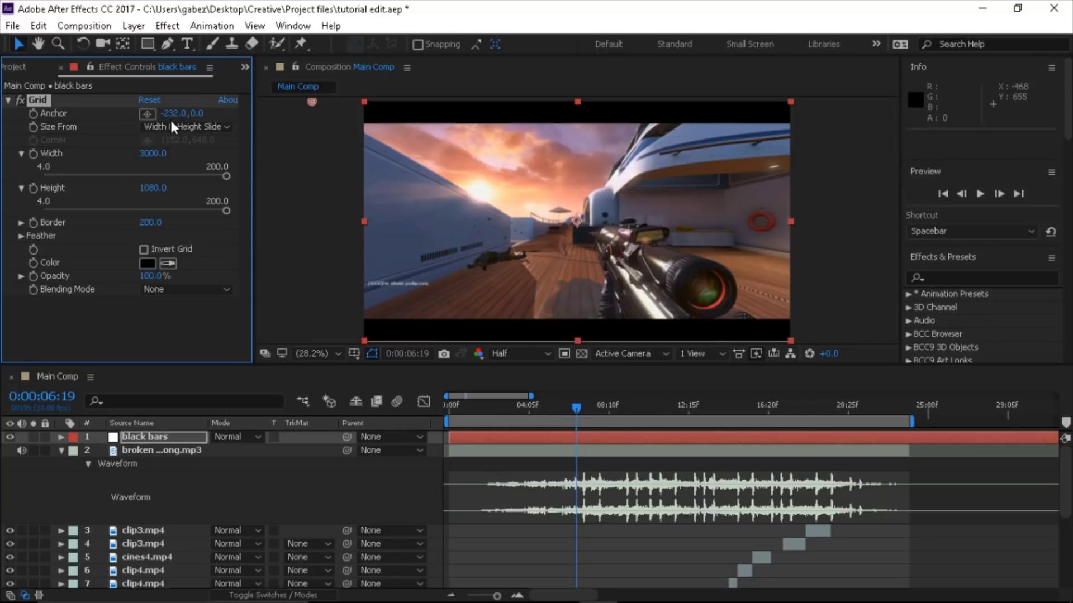
left_click_drag(170, 118, 152, 119)
left_click(150, 223)
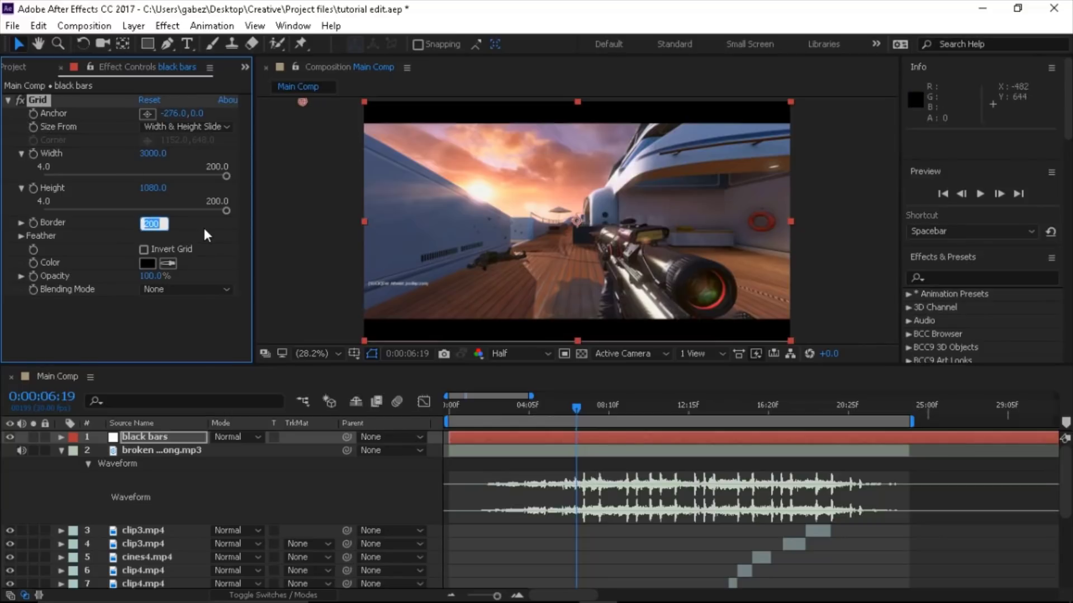
type("300")
key("Return")
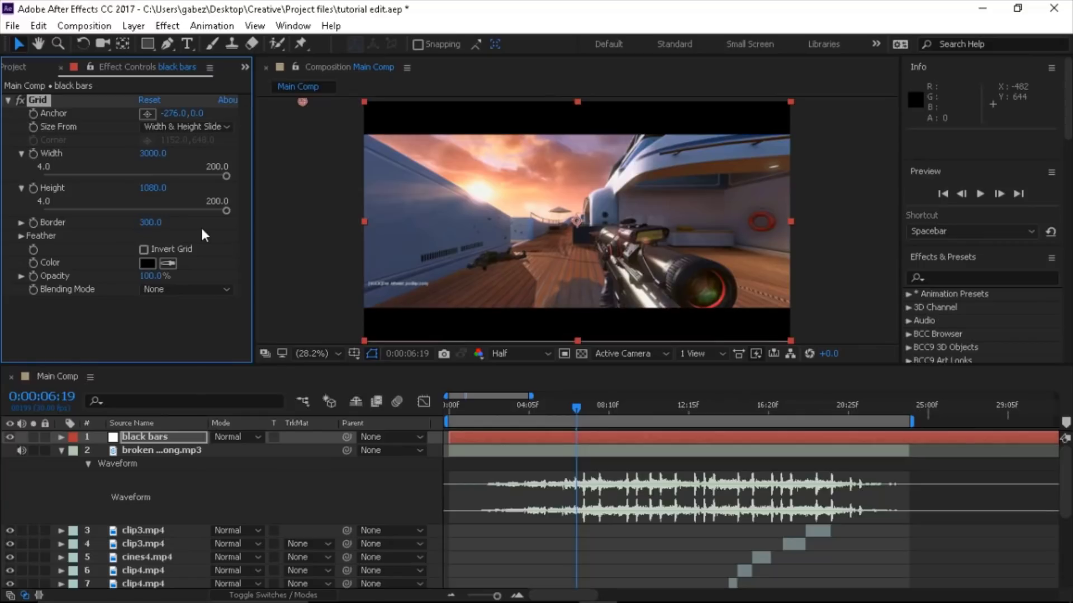
left_click(150, 223)
type("250")
key("Return")
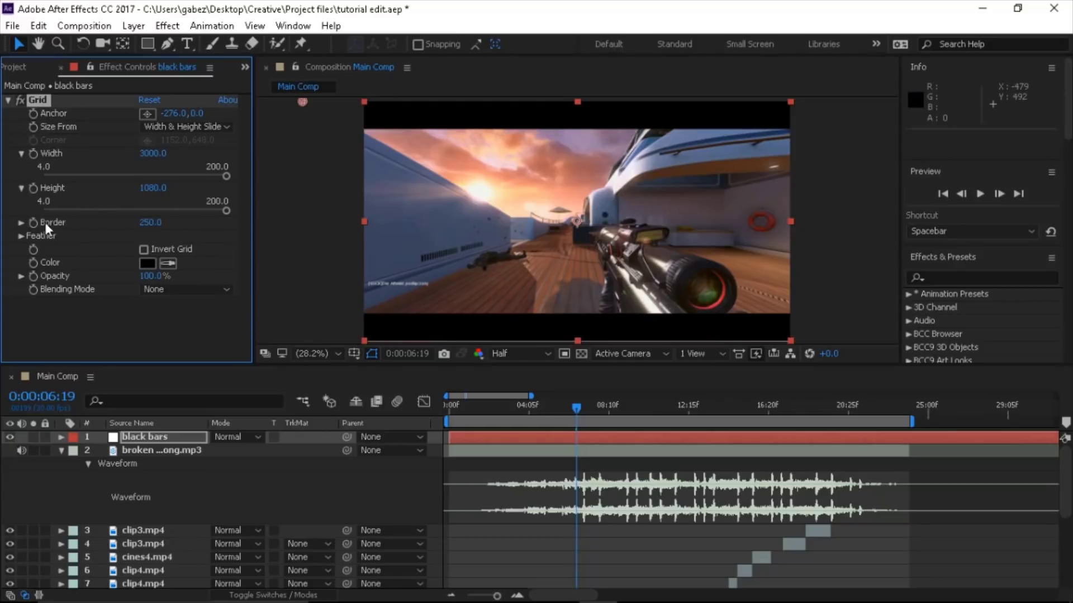
Step: Keyframe the grid's Border at 0:00:08:17, within the cines2.mp4 clip, and reveal the keyframe under the black bars layer
scroll(528, 466, "down", 4)
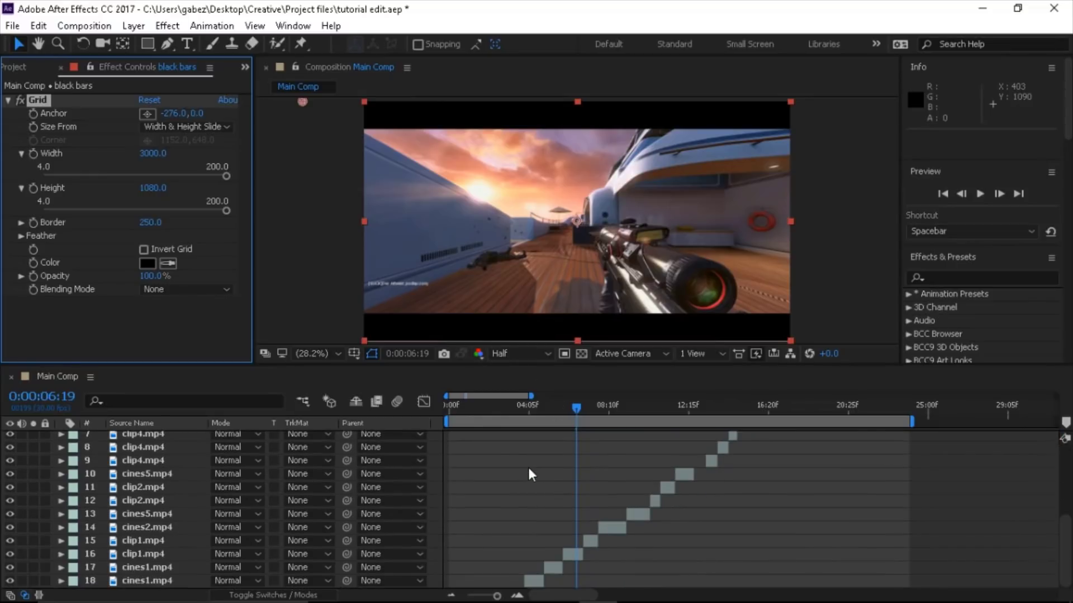
left_click(613, 407)
scroll(575, 497, "up", 4)
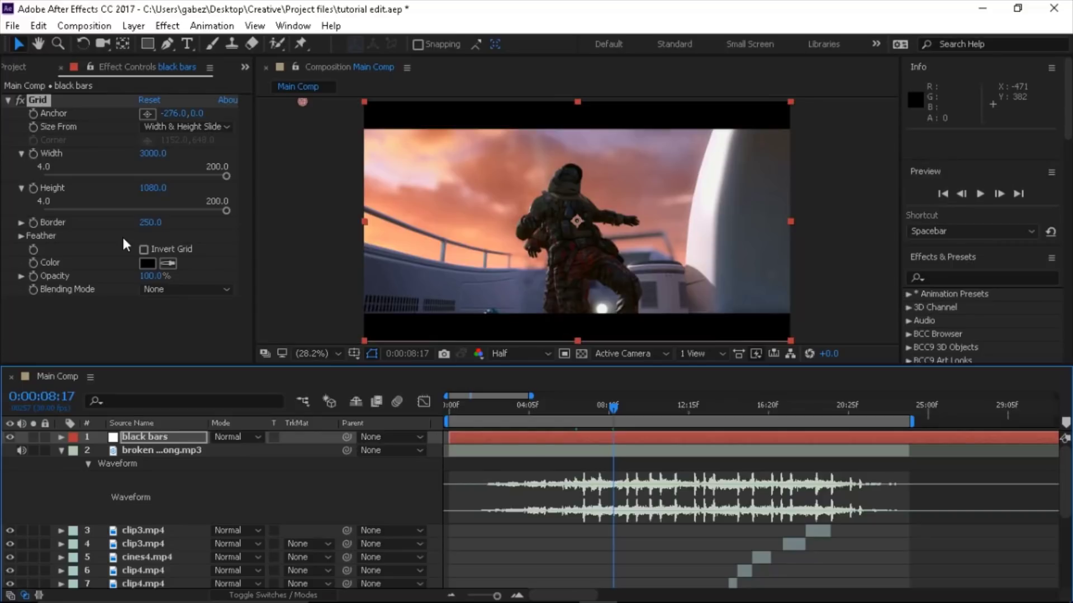
left_click(32, 223)
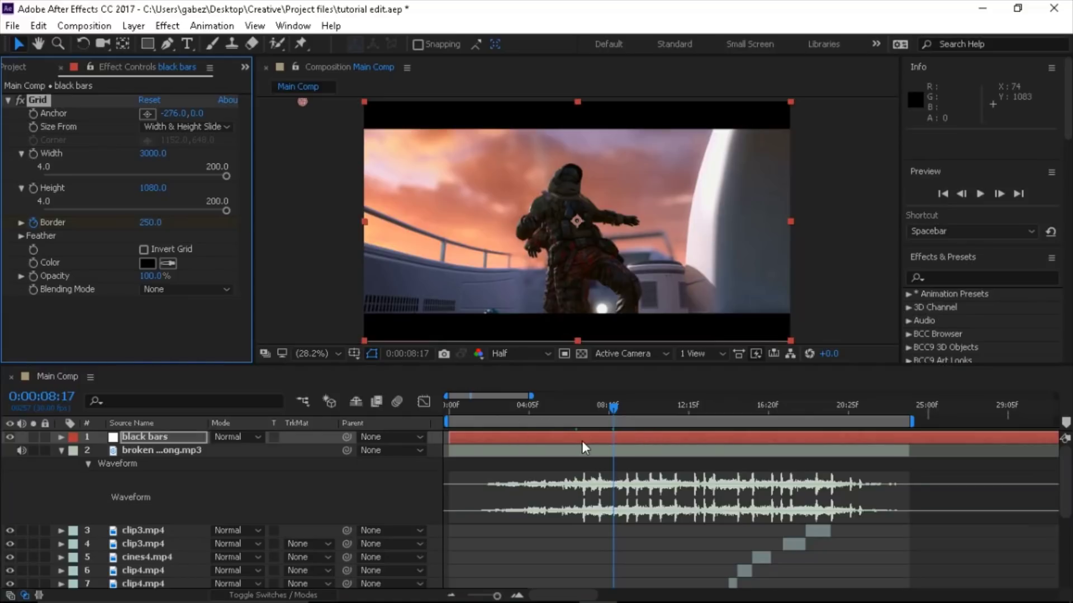
key("u")
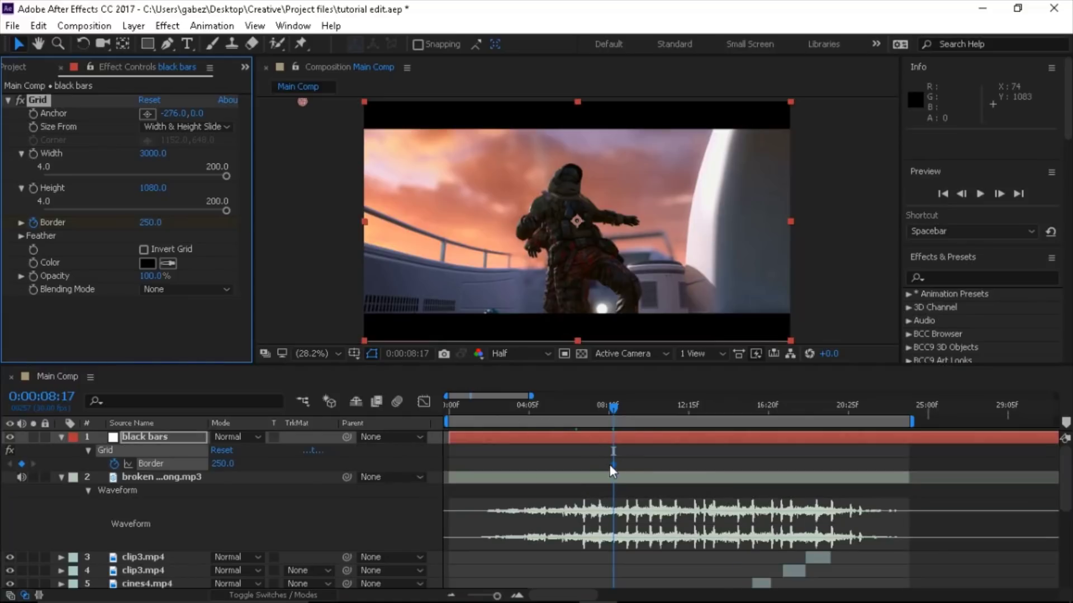
Step: Add a second Border keyframe one frame on, at 0:00:08:18, and set its value to 150
left_click(518, 596)
left_click(999, 194)
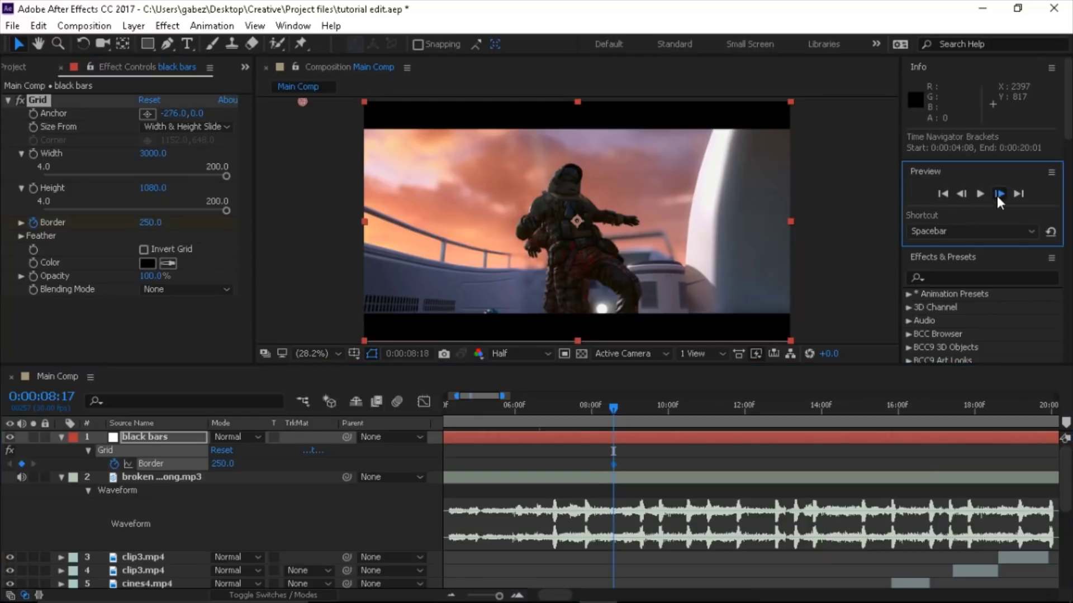
left_click(516, 596)
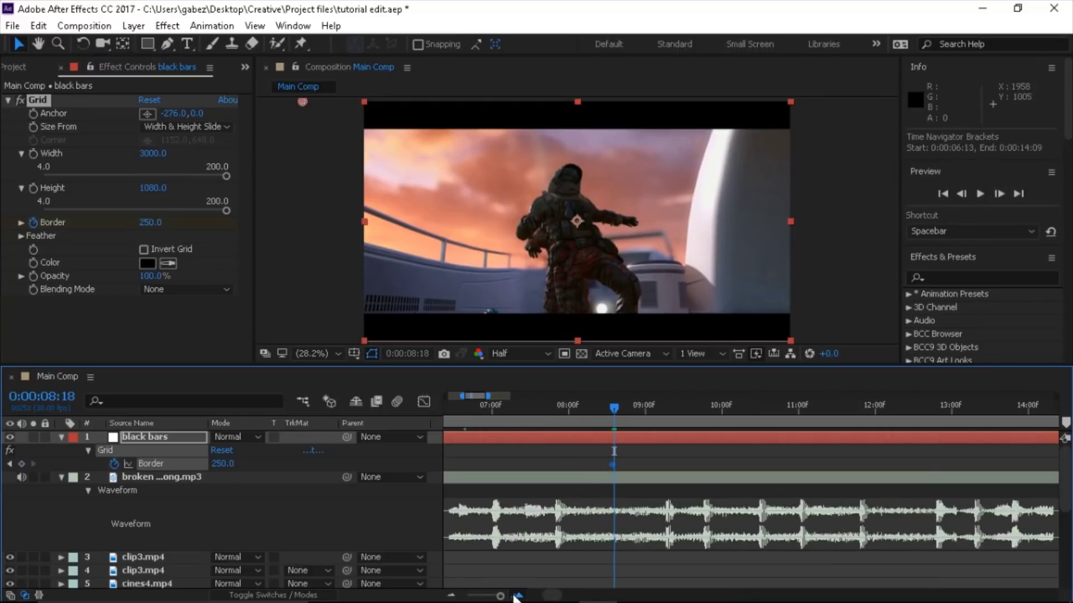
left_click(21, 464)
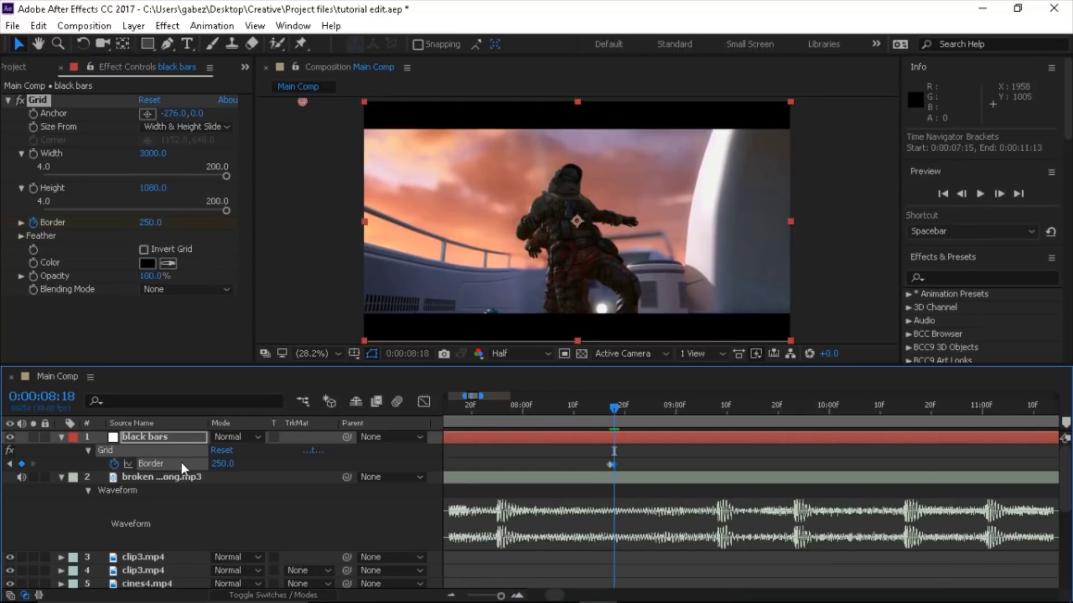
left_click(222, 463)
type("150")
key("Return")
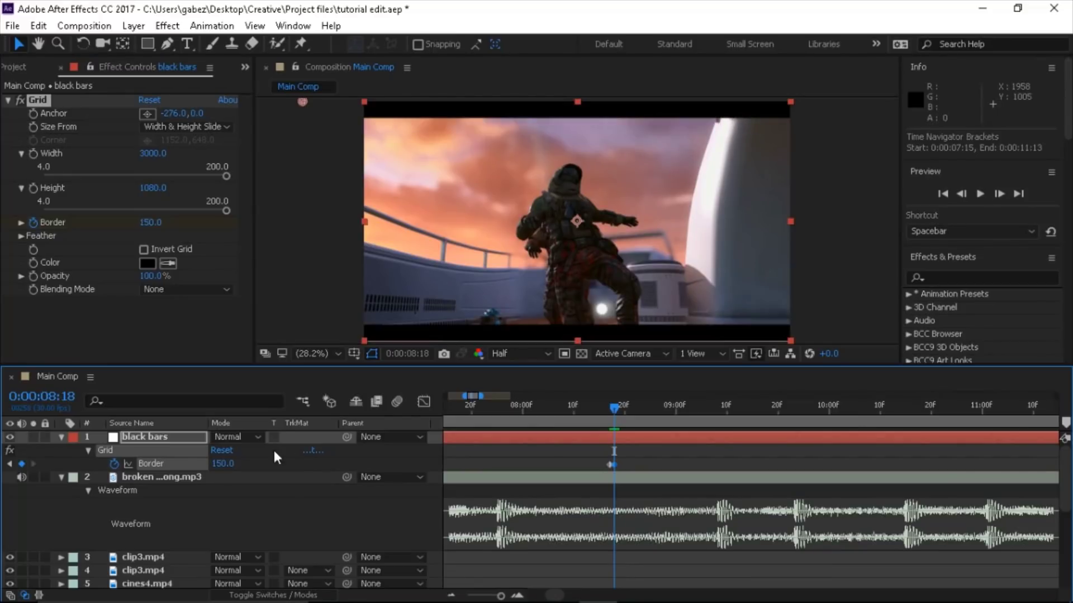
Step: Compare the black bars before and after the Border change, and inspect the keyframes at 0:00:08:17 and 0:00:08:18
left_click(451, 596)
left_click(569, 402)
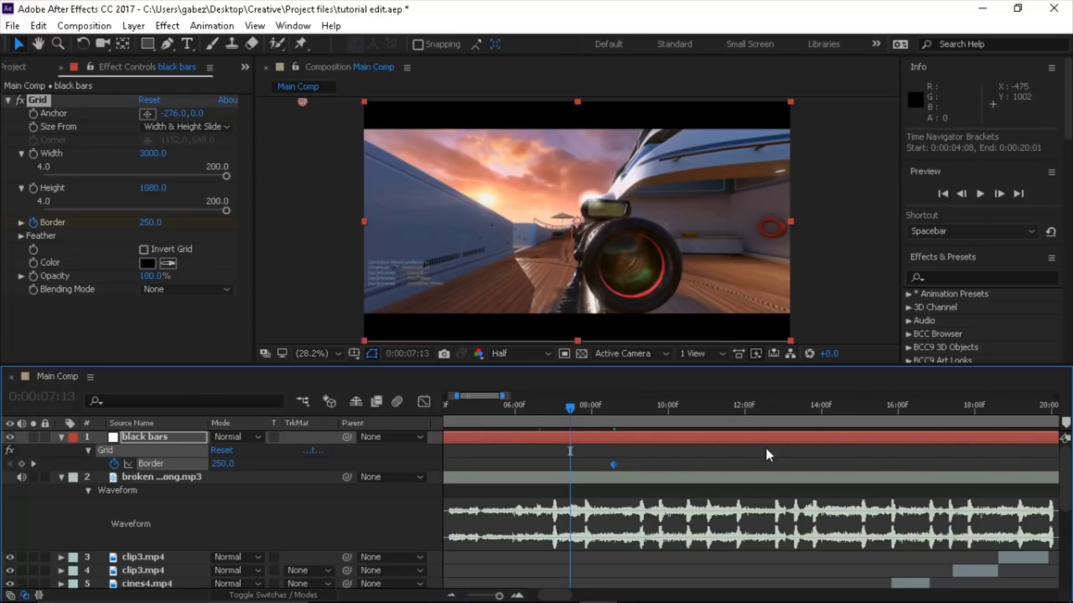
left_click(699, 411)
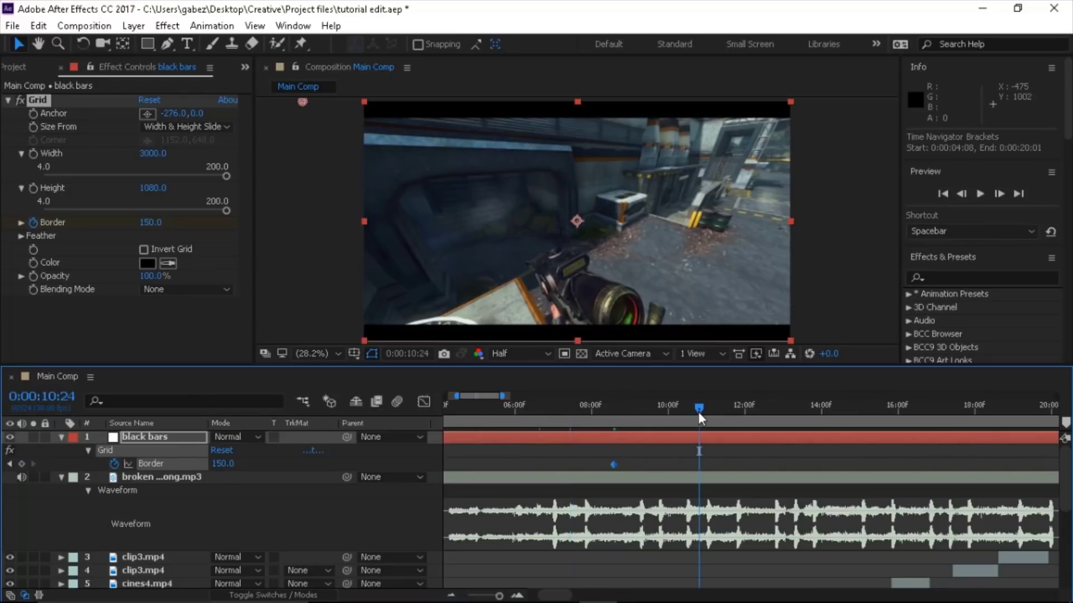
left_click(539, 411)
left_click(705, 413)
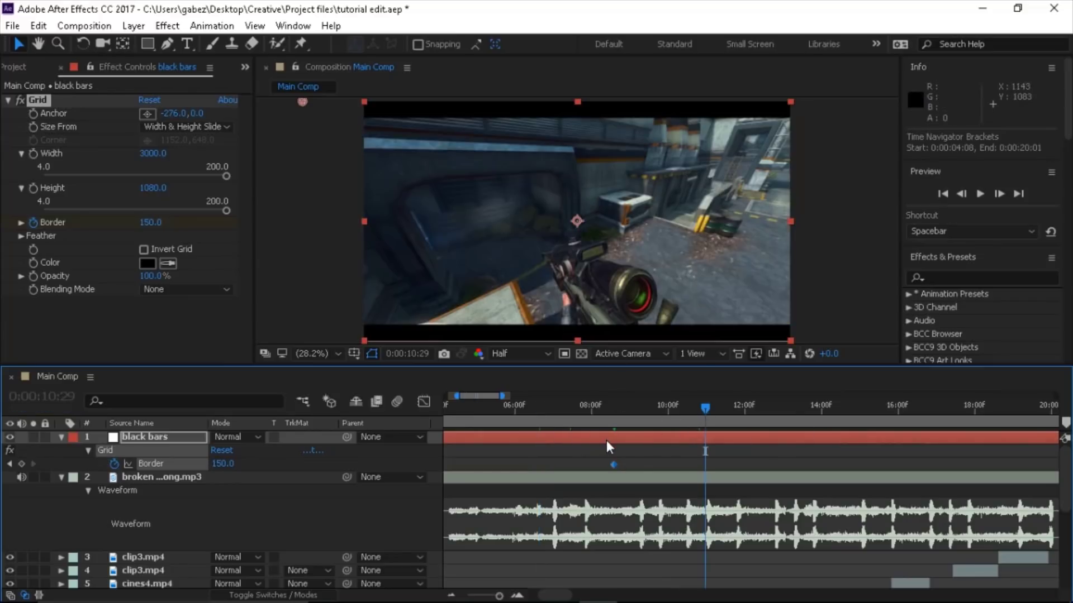
key("j")
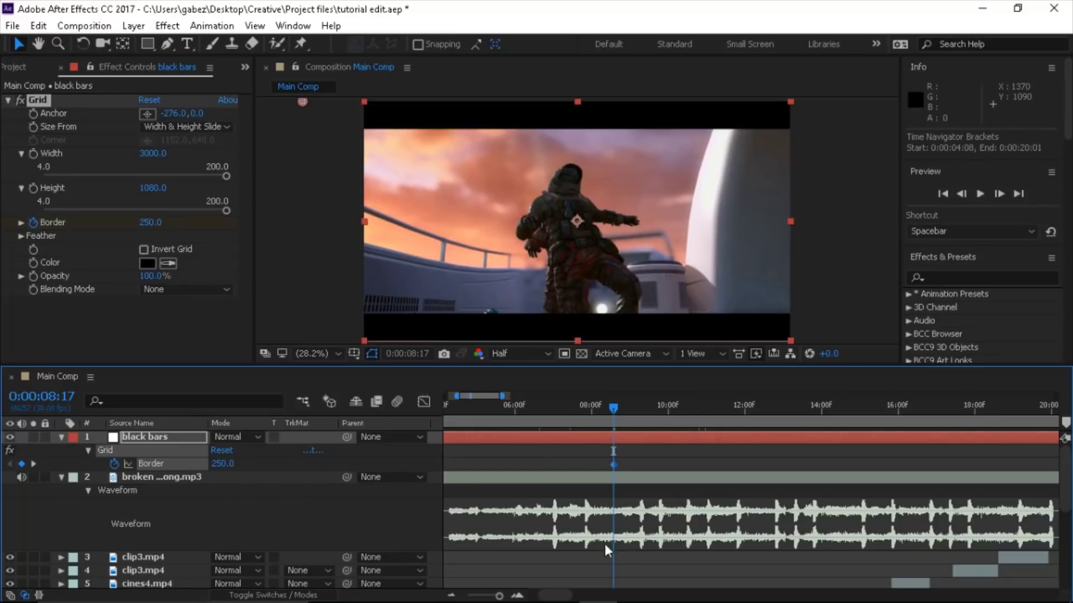
left_click(517, 596)
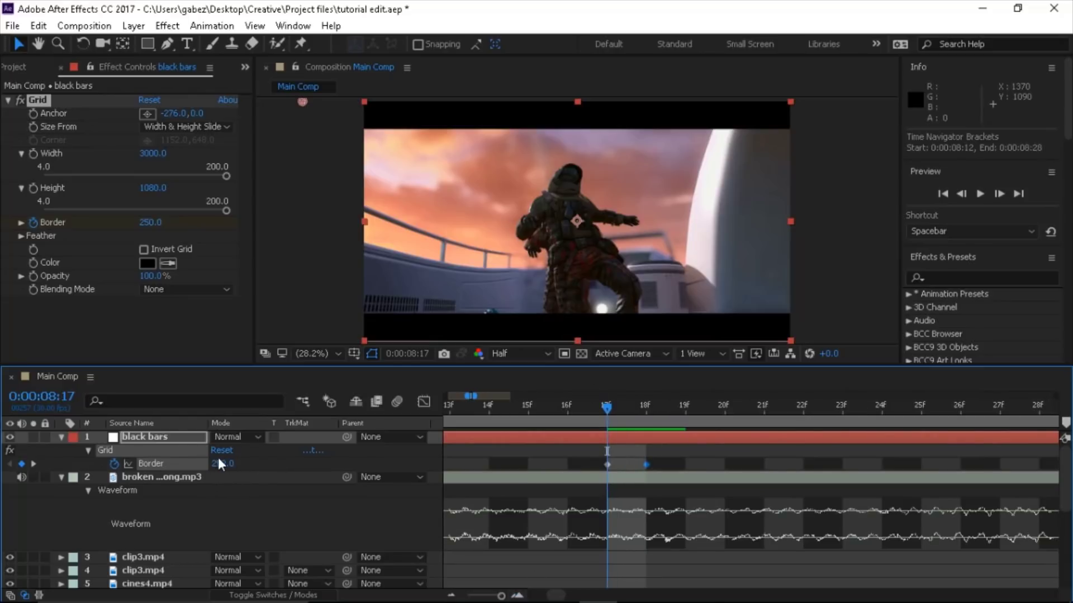
key("Page_Down")
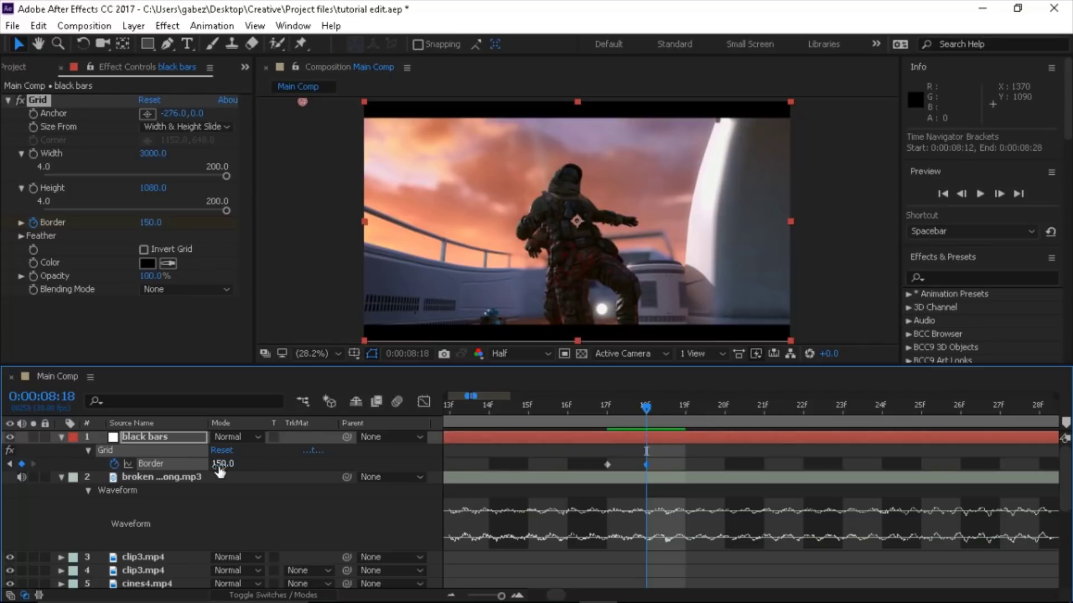
Step: Remove the Border keyframes at 0:00:08:17 so the black bars keep a constant border of 250
key("Page_Up")
left_click(115, 462)
left_click(450, 595)
left_click(451, 595)
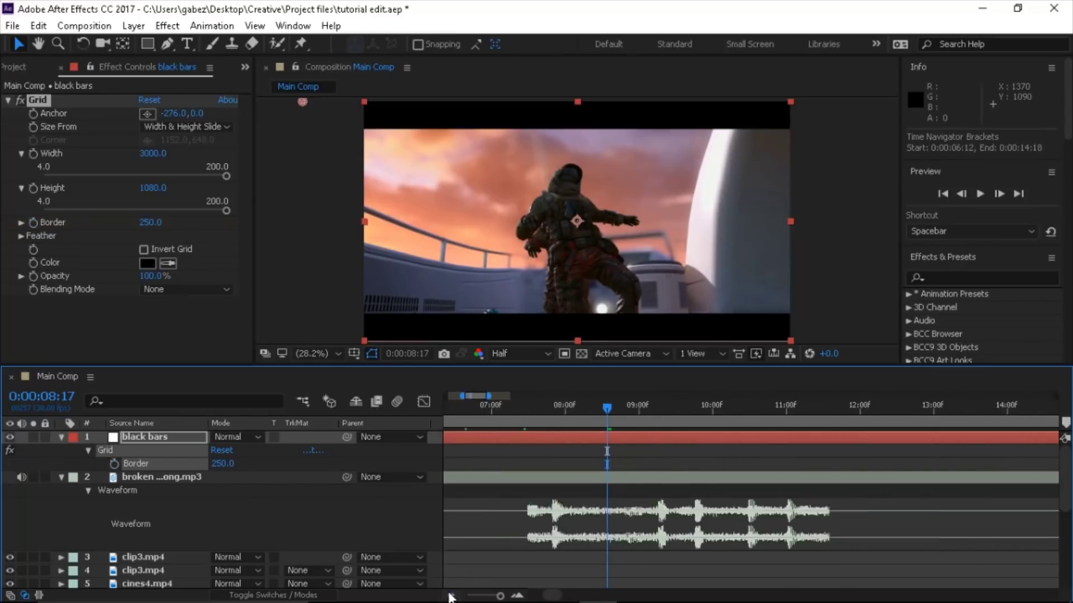
left_click(450, 595)
left_click(450, 595)
Step: Check the black bars at several points along the Main Comp and review the stack of clip layers against the song
left_click(616, 408)
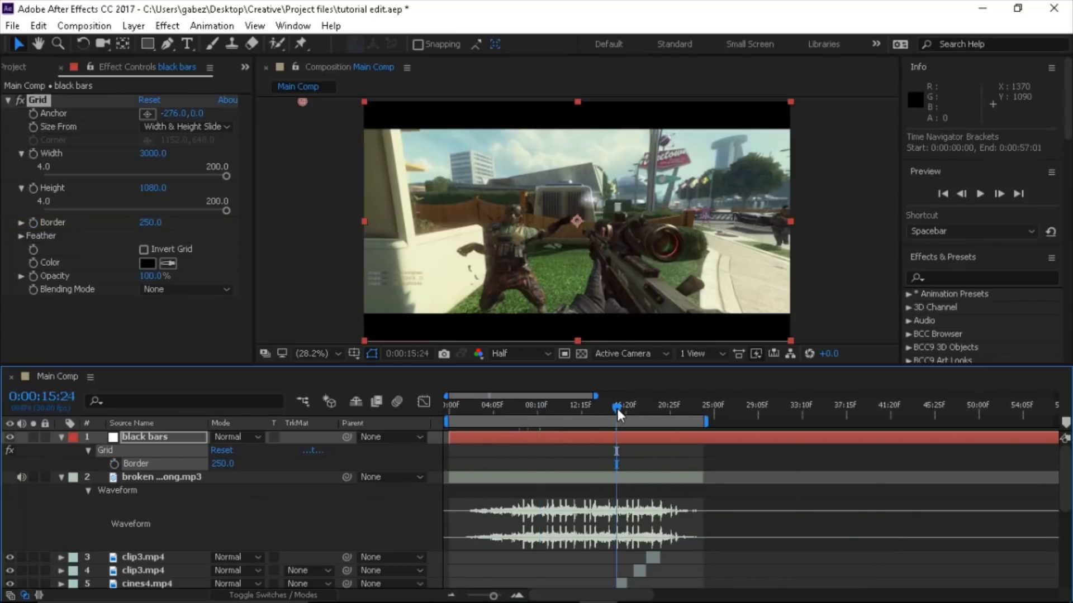
left_click(461, 411)
left_click(512, 408)
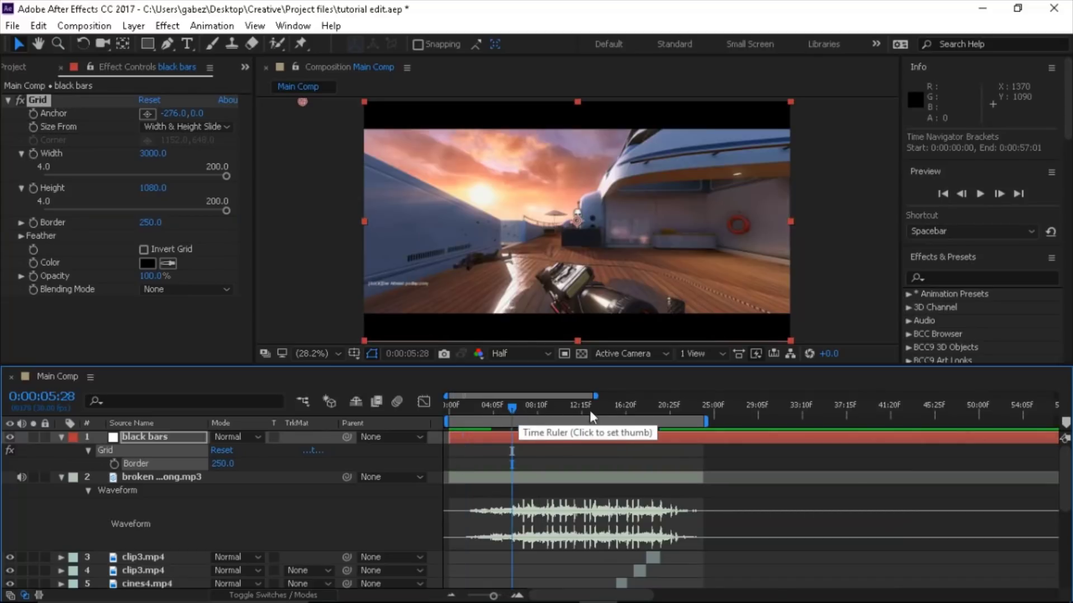
left_click(622, 410)
left_click(527, 414)
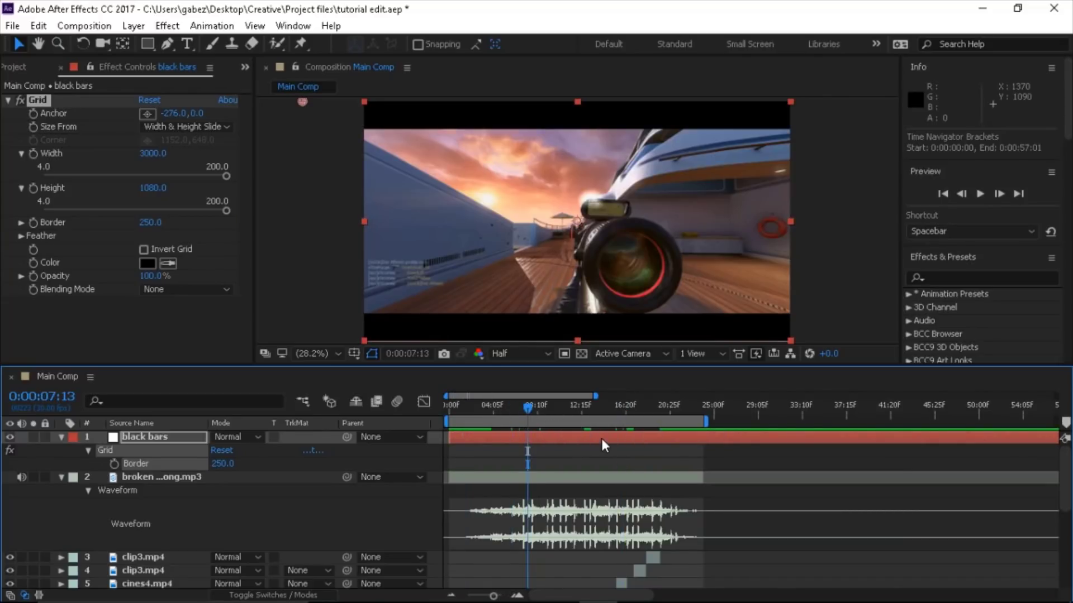
key("shift+End")
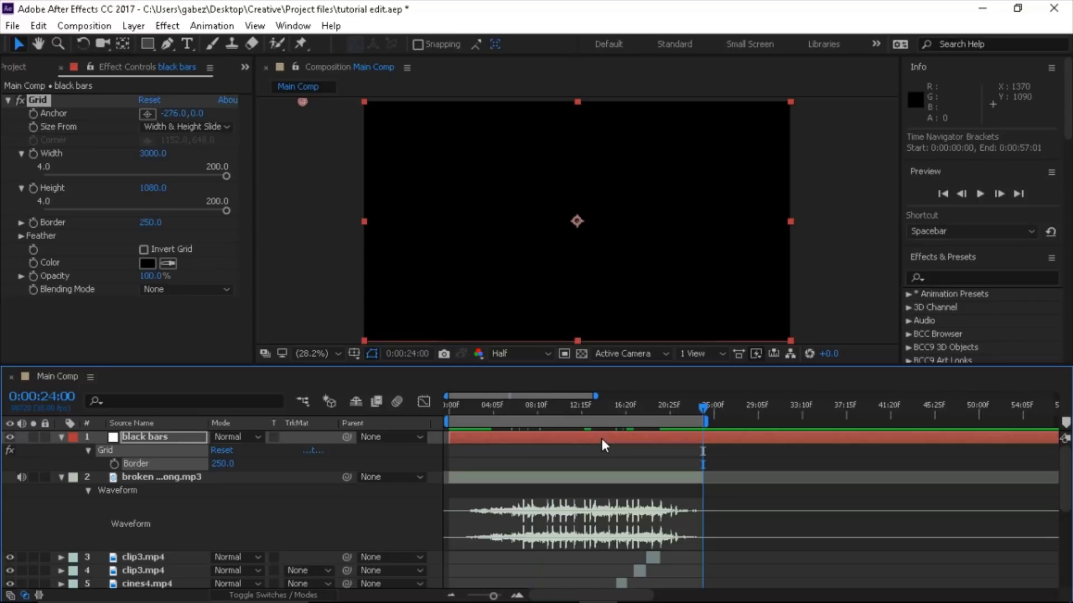
key("Home")
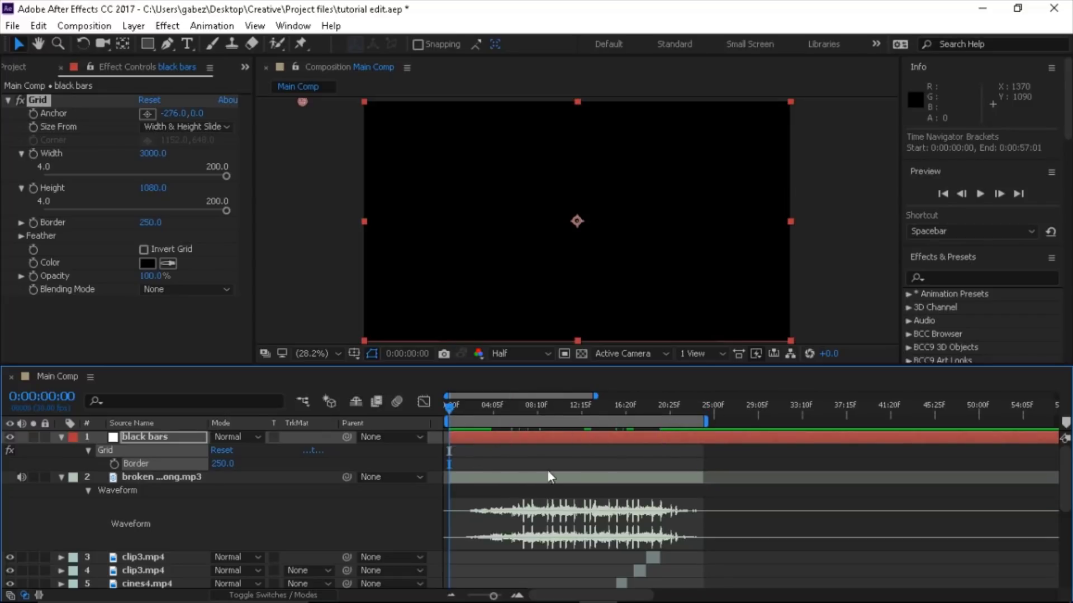
scroll(553, 473, "down", 5)
scroll(606, 492, "up", 5)
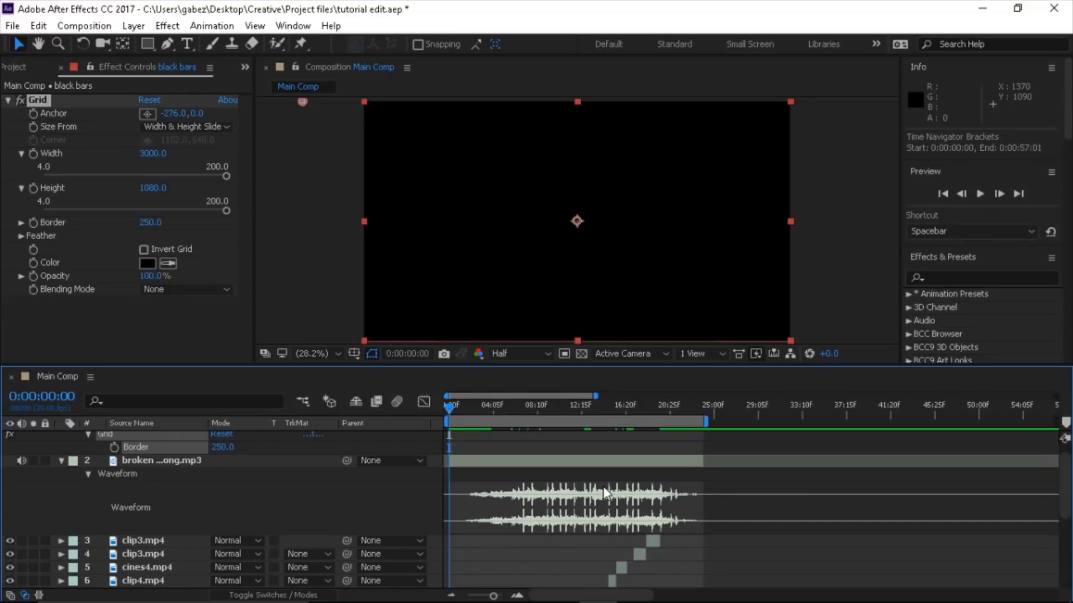
scroll(606, 491, "down", 1)
scroll(603, 492, "down", 2)
scroll(550, 510, "up", 1)
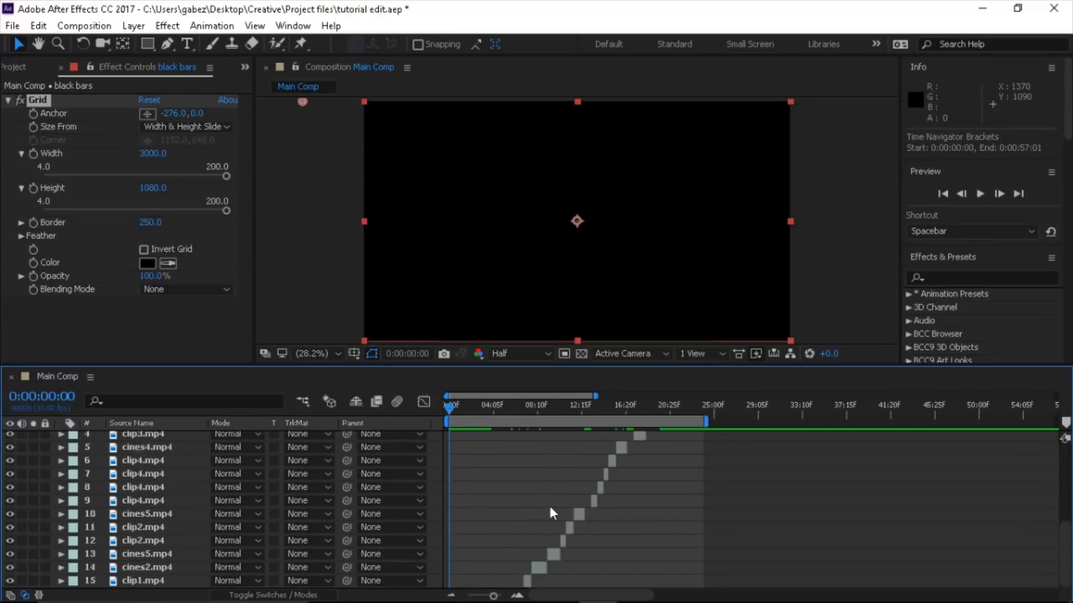
scroll(553, 510, "down", 1)
scroll(551, 511, "up", 4)
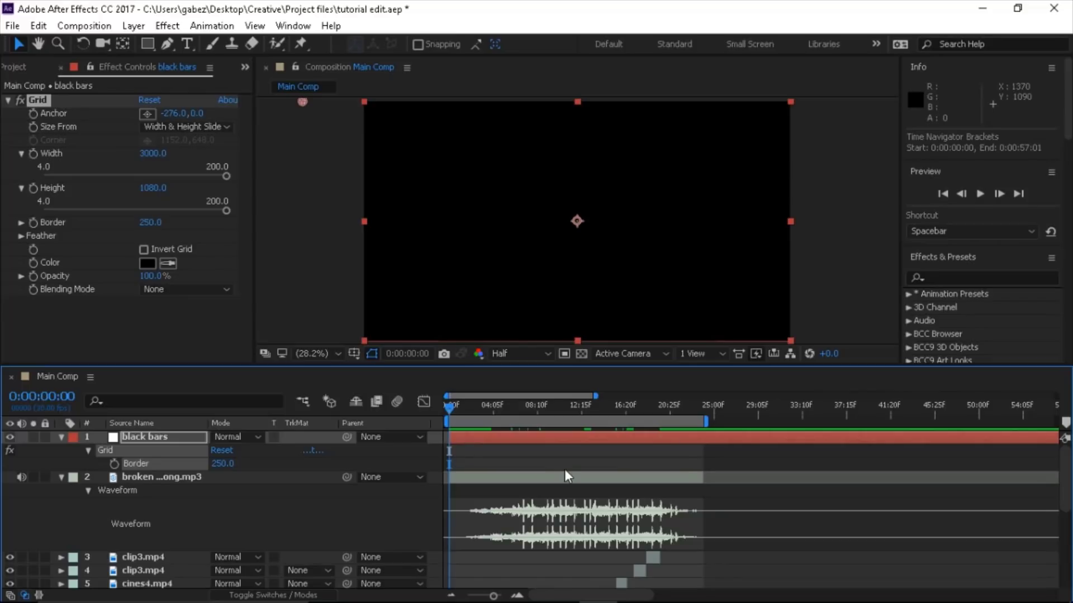
Step: Trim the end of the black bars layer to 0:00:24:00 and collapse its properties
key("shift+End")
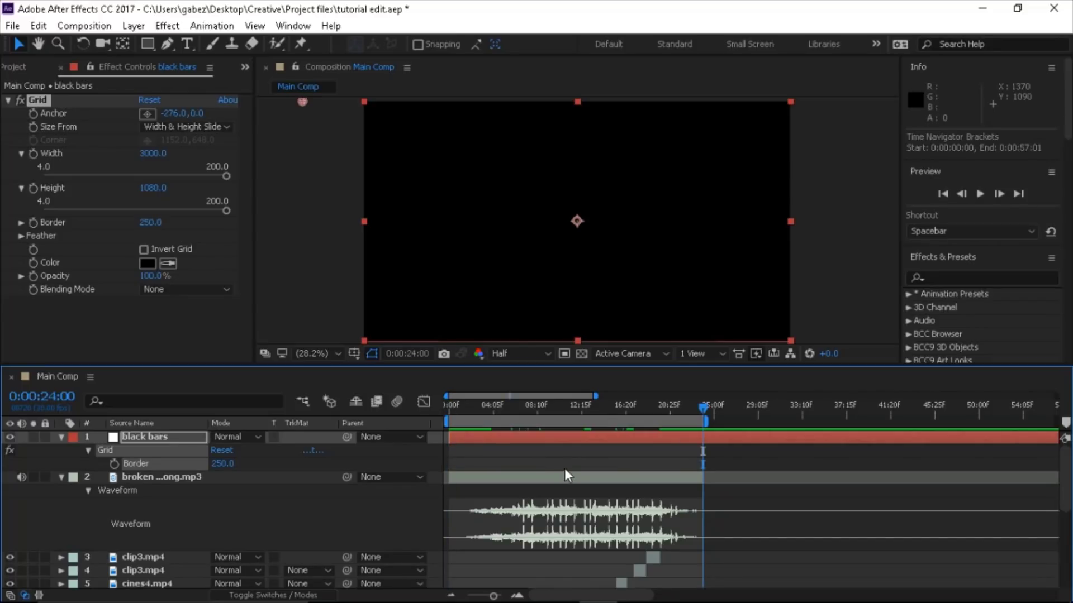
key("alt+bracketright")
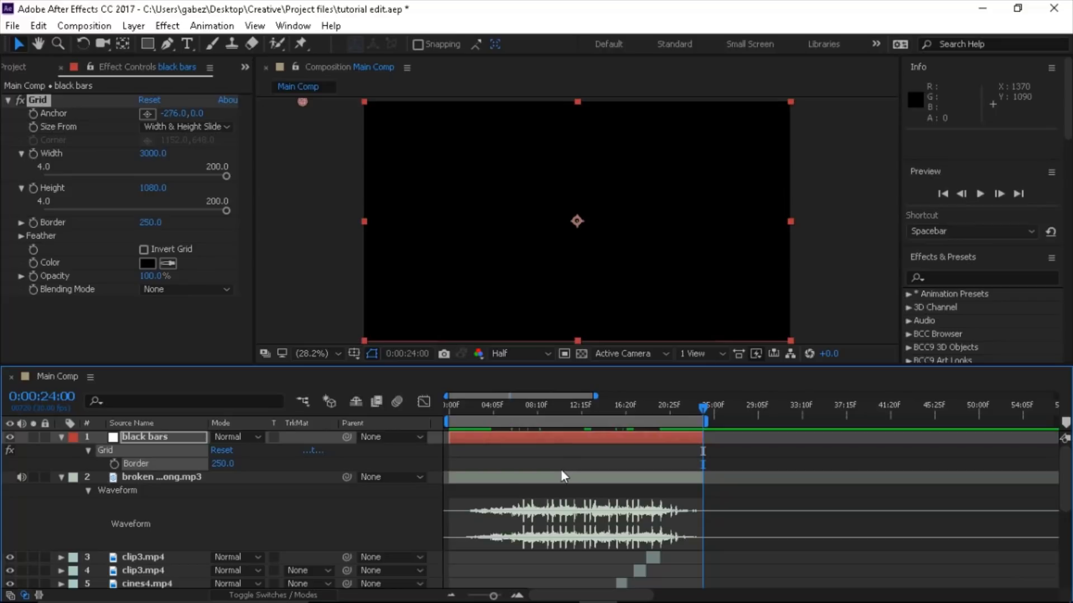
left_click(61, 437)
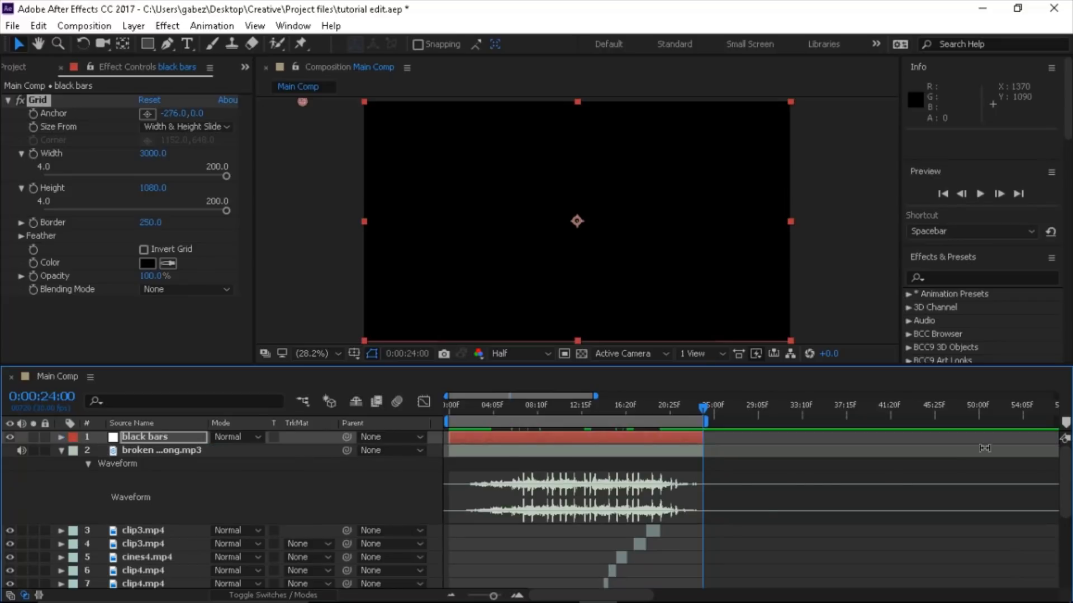
Step: Trim the Main Comp to its work area and look over the clip layers in the shortened timeline
left_click(453, 596)
left_click(453, 596)
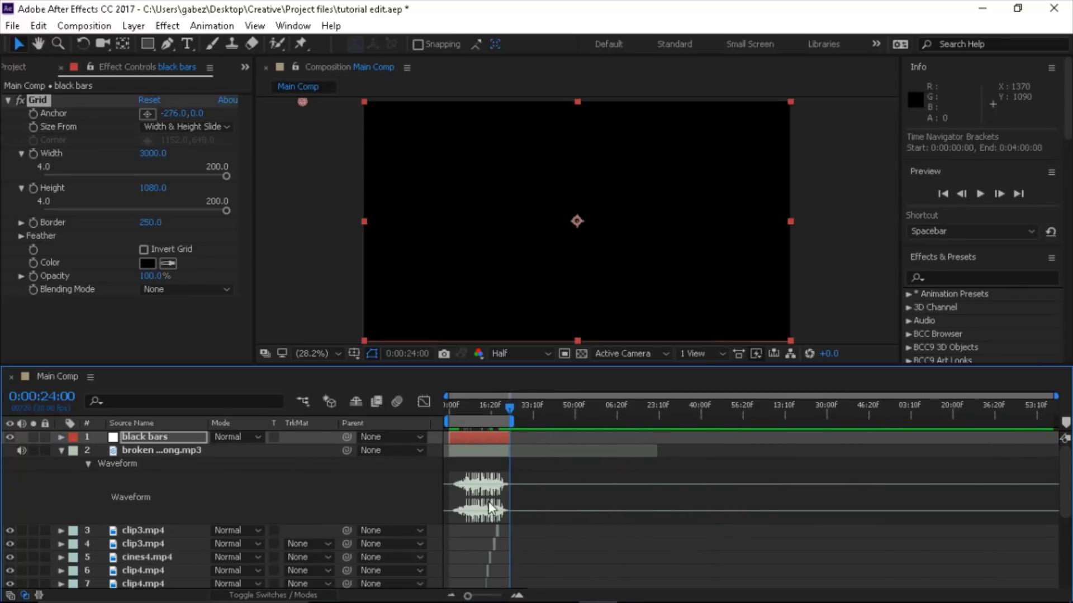
right_click(482, 427)
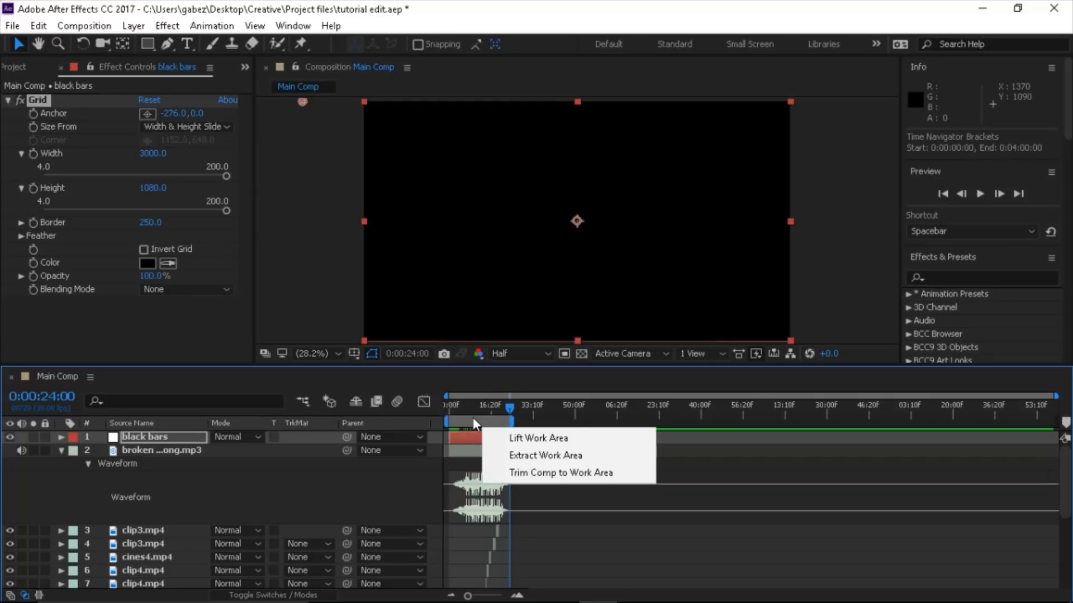
left_click(541, 475)
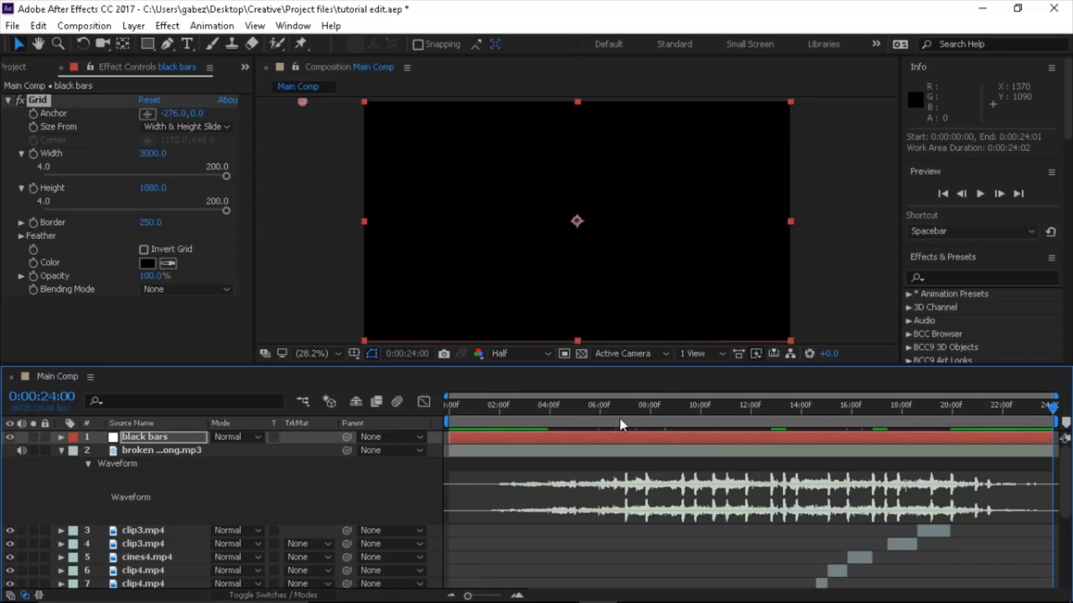
scroll(673, 497, "down", 2)
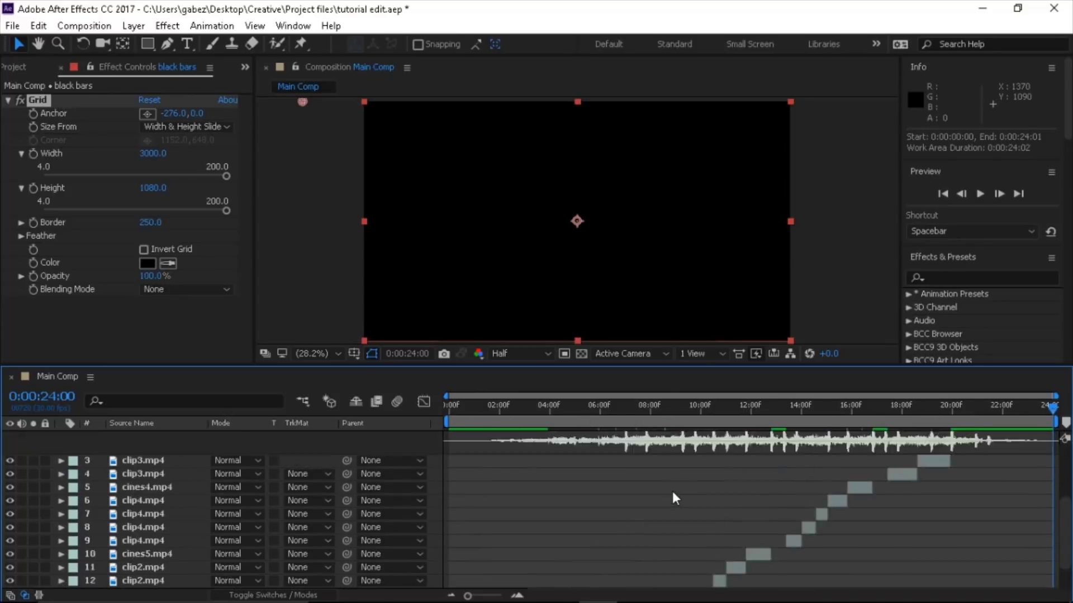
scroll(672, 491, "up", 2)
scroll(479, 574, "down", 4)
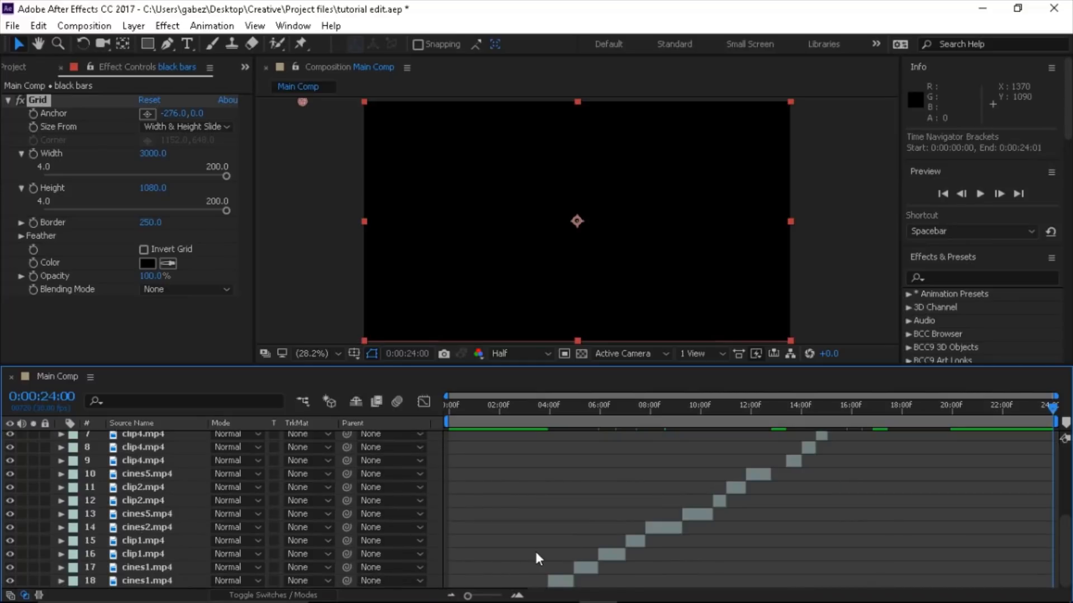
scroll(537, 556, "up", 5)
Step: Add a new adjustment layer to the Main Comp and place it directly beneath the black bars layer
left_click(692, 411)
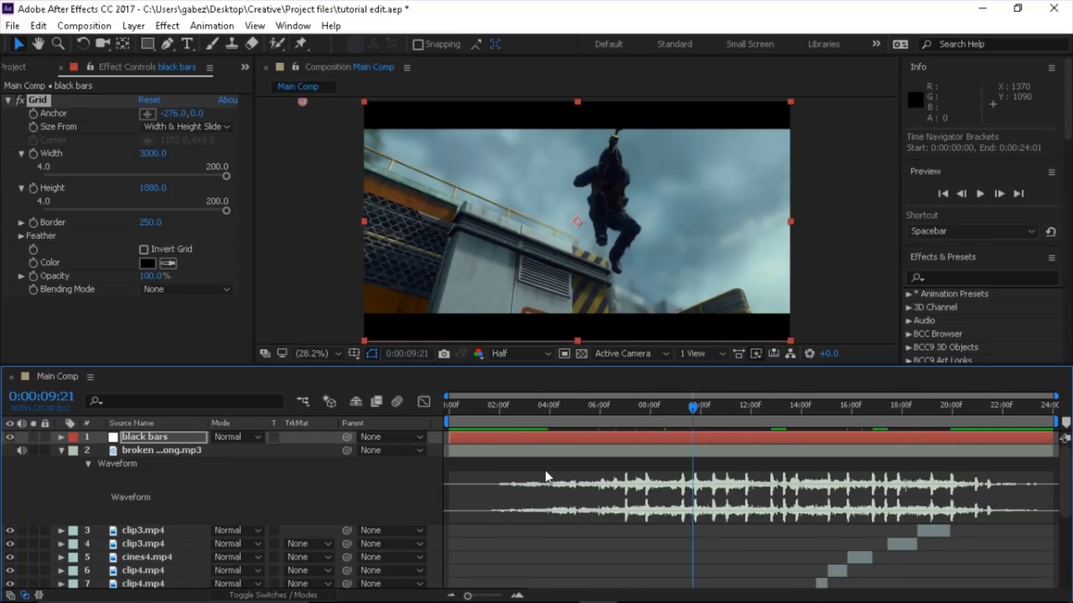
right_click(297, 488)
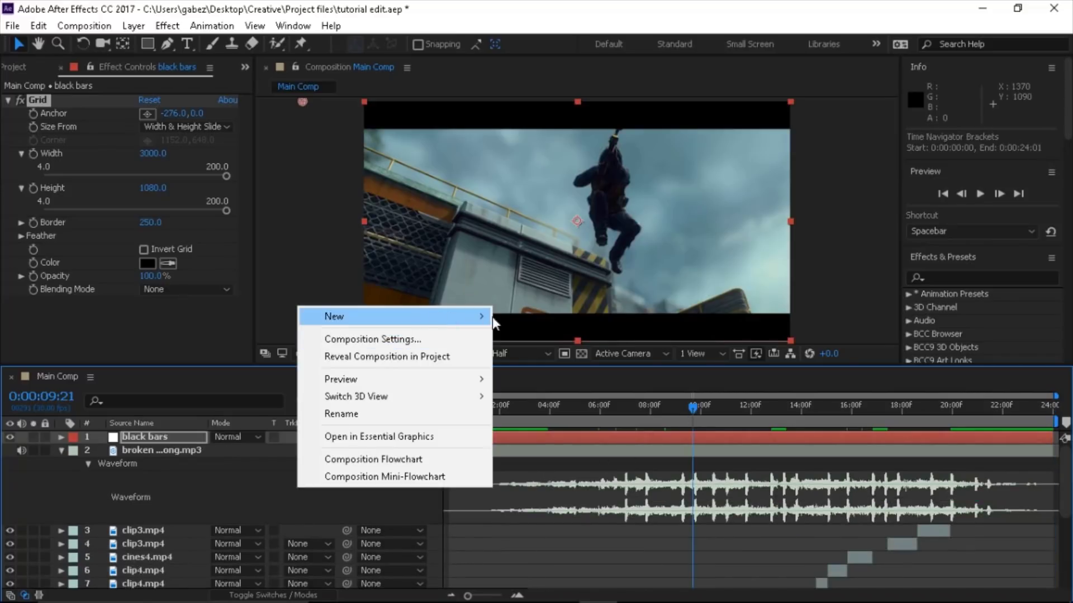
mouse_move(479, 319)
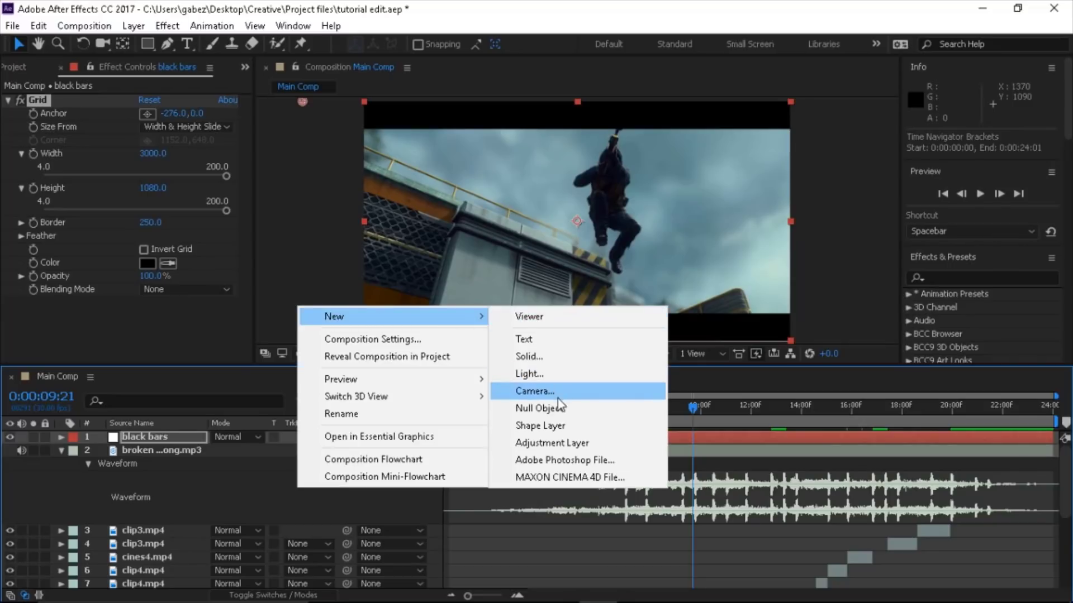
left_click(570, 442)
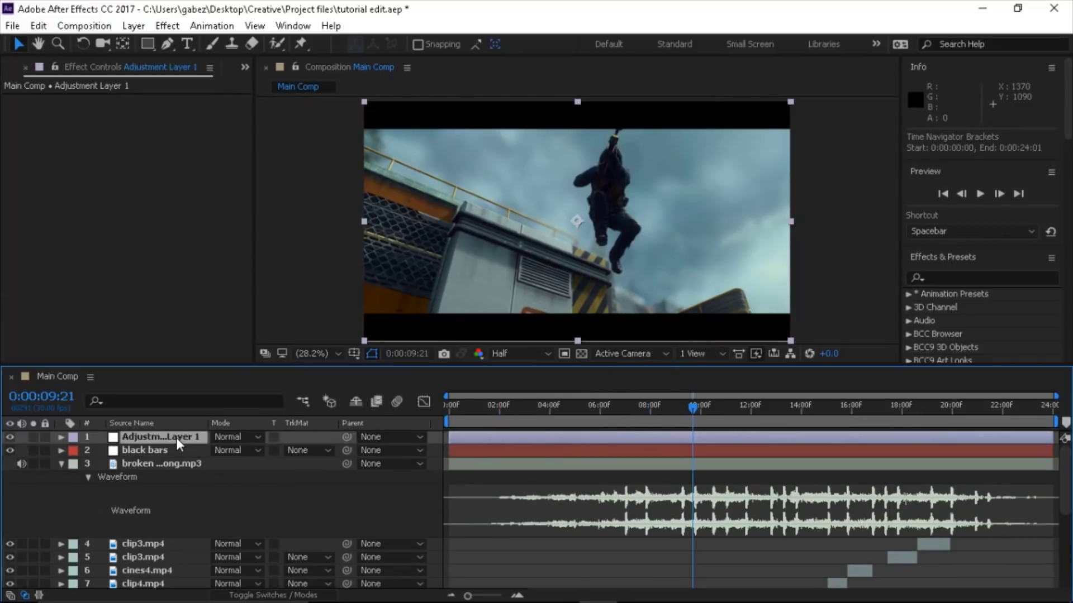
left_click_drag(178, 437, 183, 452)
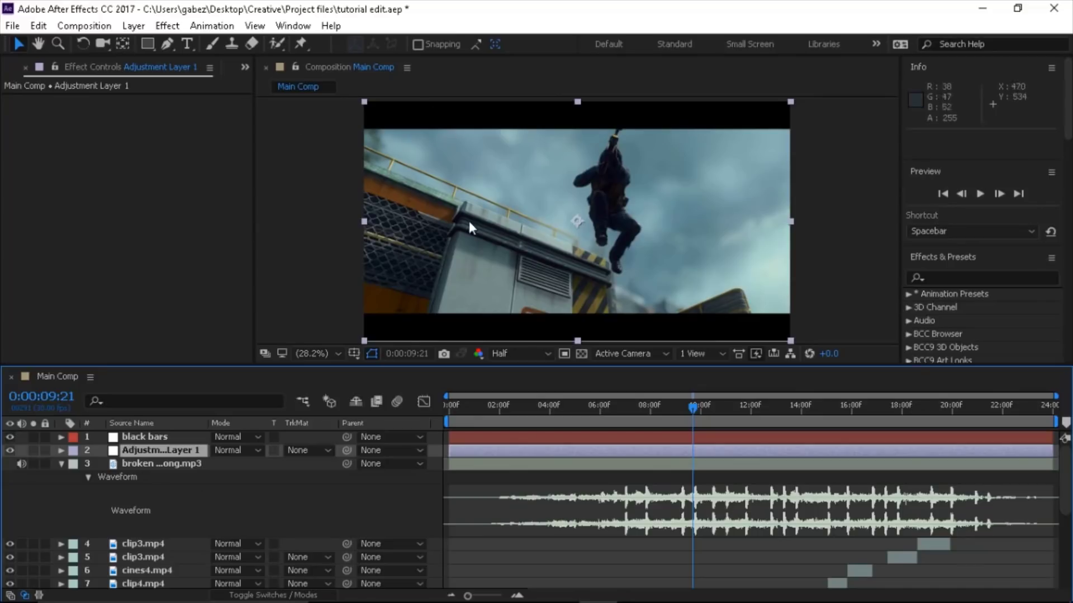
Step: Rename the new adjustment layer CC
left_click(162, 451)
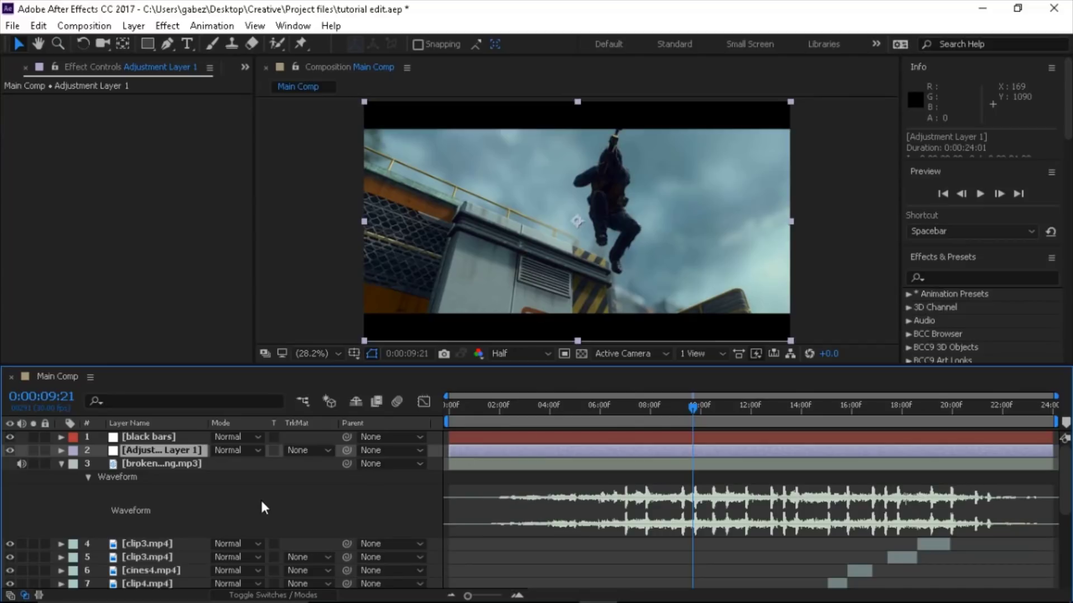
key("Return")
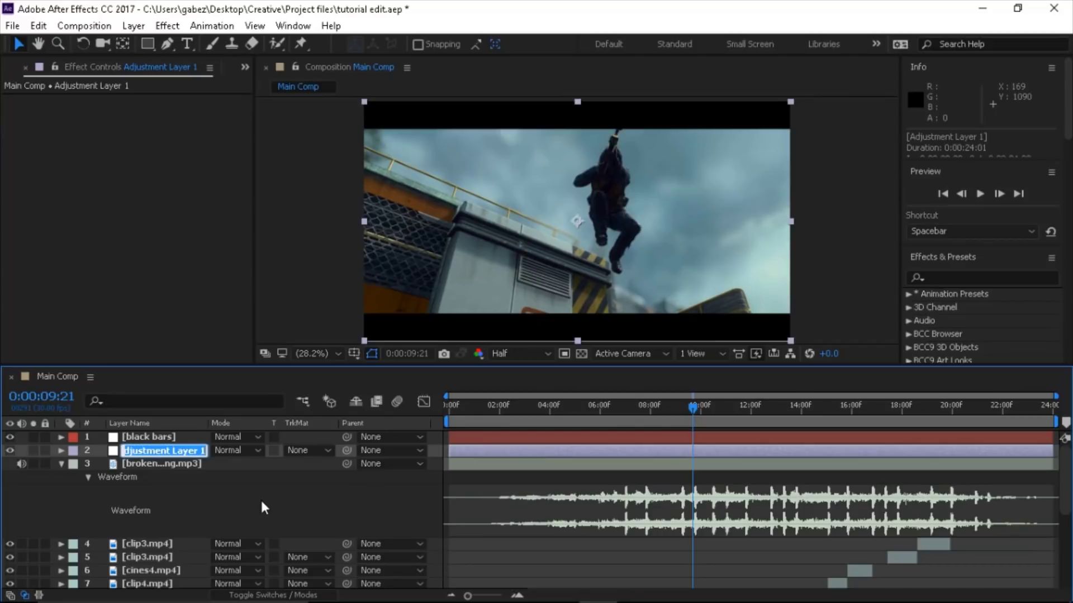
type("CC")
key("Return")
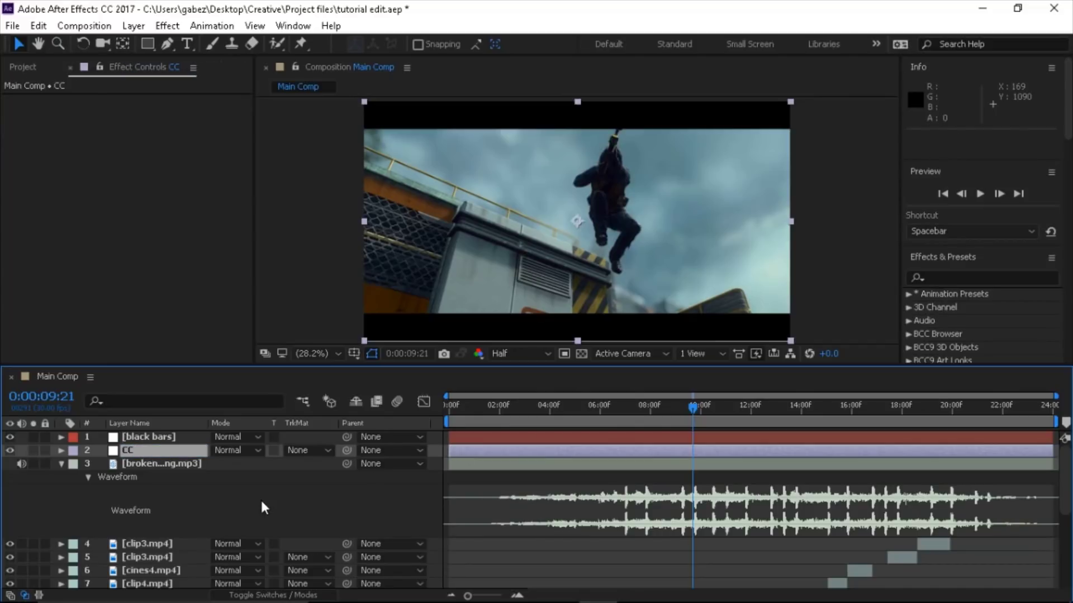
left_click(250, 479)
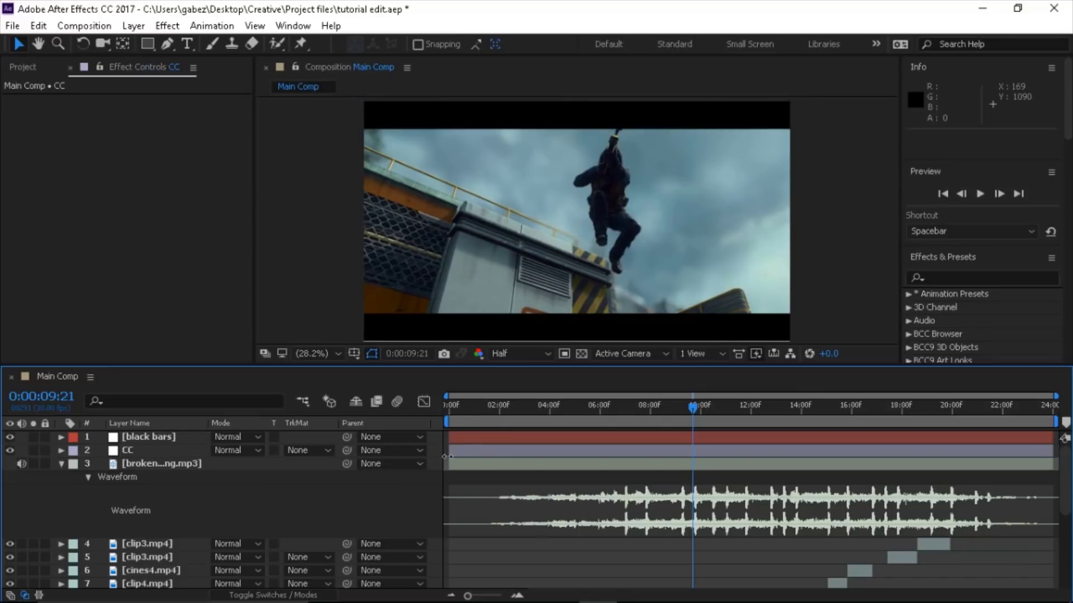
Step: Search the effects for "look" and apply the Magic Bullet Looks effect to the CC layer
left_click(478, 450)
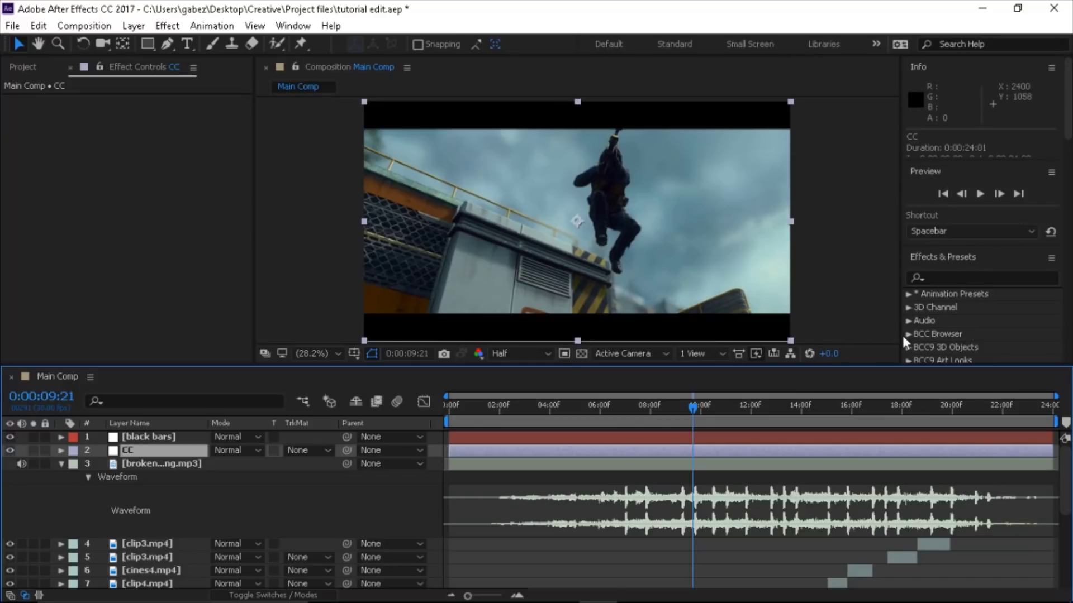
left_click(966, 279)
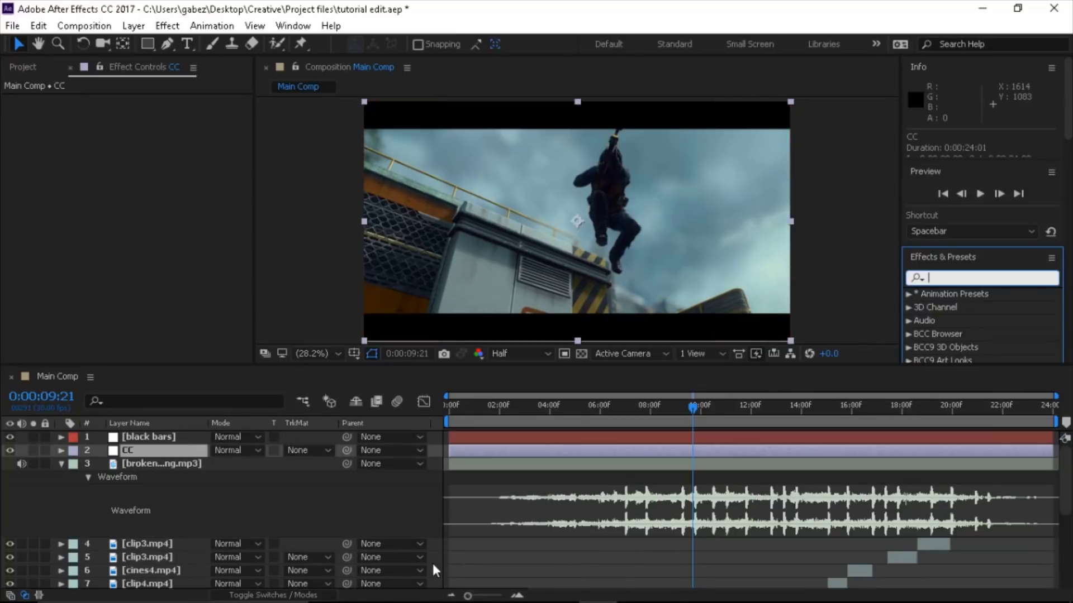
scroll(431, 561, "down", 5)
scroll(432, 560, "up", 5)
type("look")
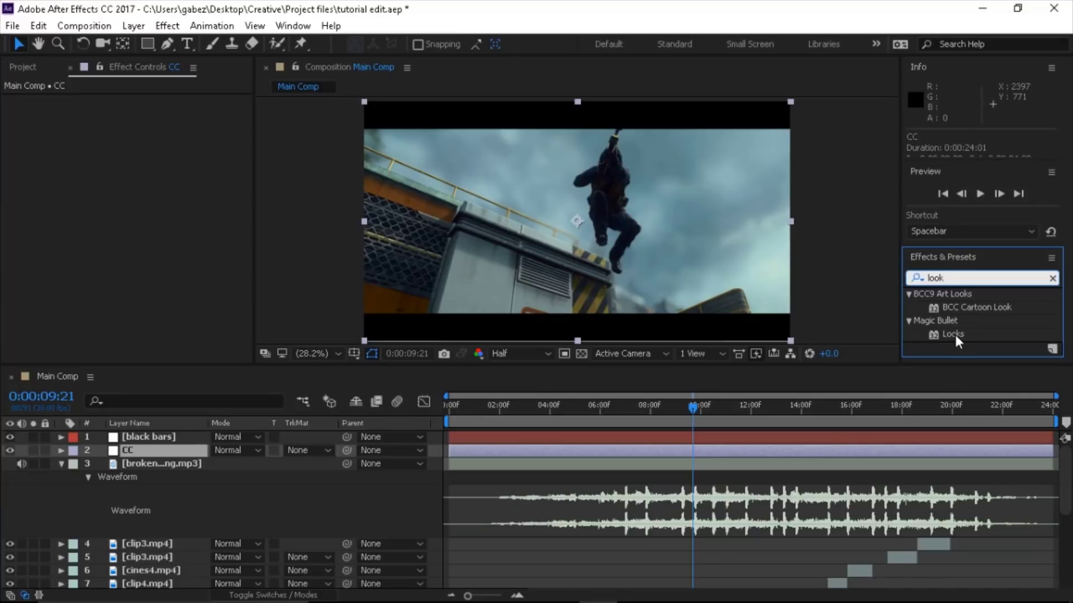
left_click_drag(952, 334, 703, 452)
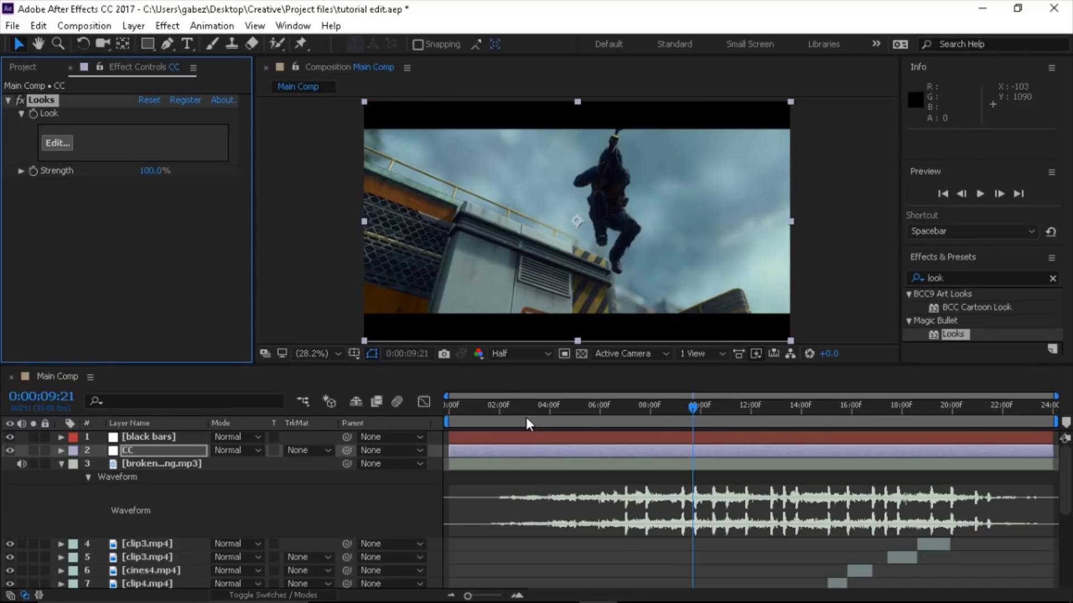
Step: Compare the colours of the cines1, cines2 and cines5 cinematics at 0:00:05:04, 0:00:04:12, 0:00:08:08 and 0:00:12:12
scroll(642, 528, "down", 4)
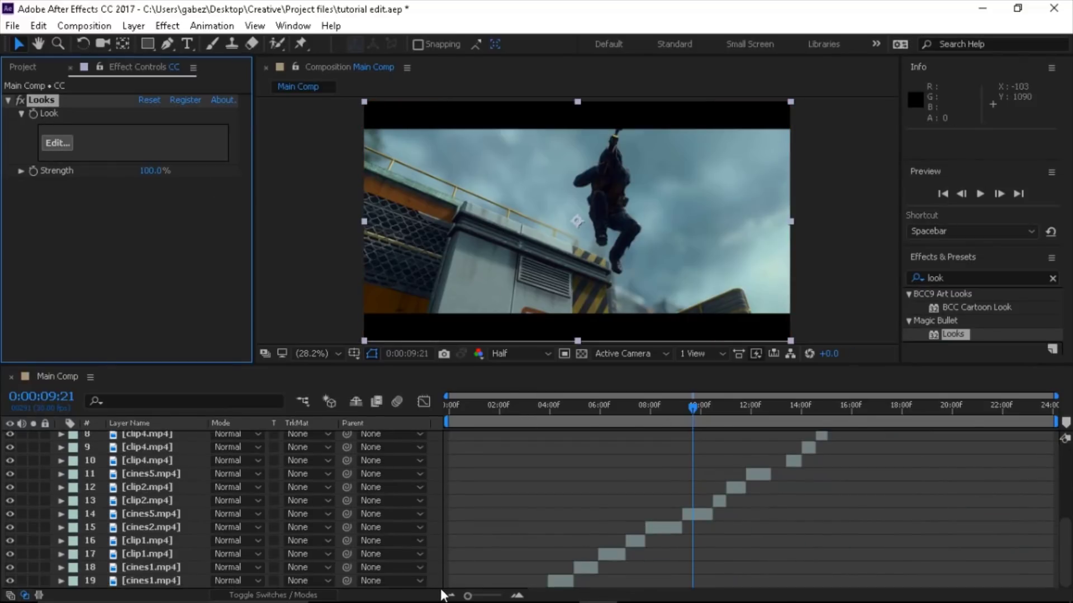
left_click(578, 405)
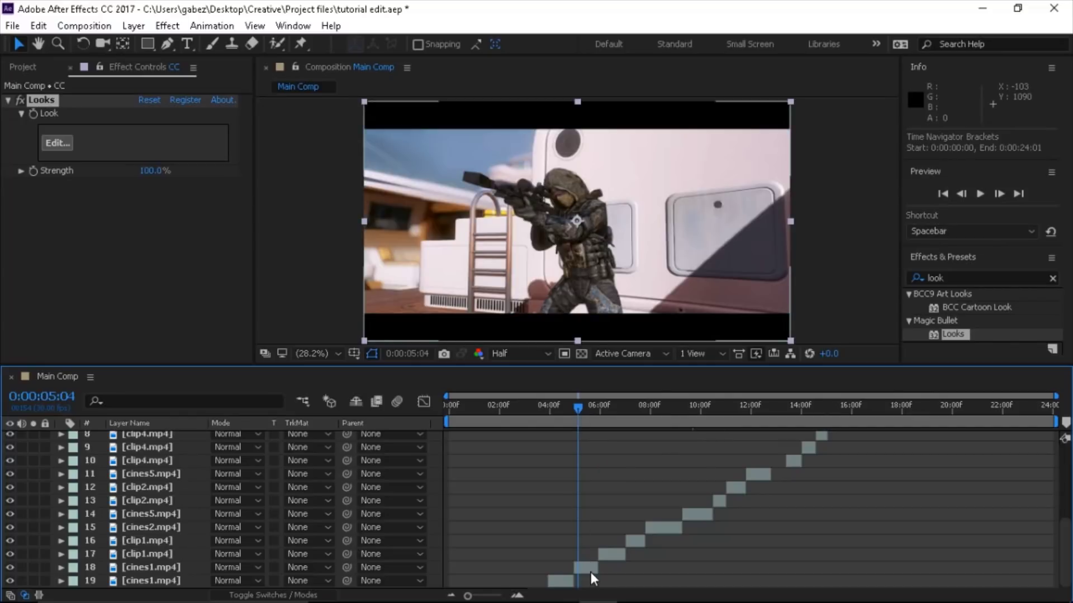
left_click(560, 407)
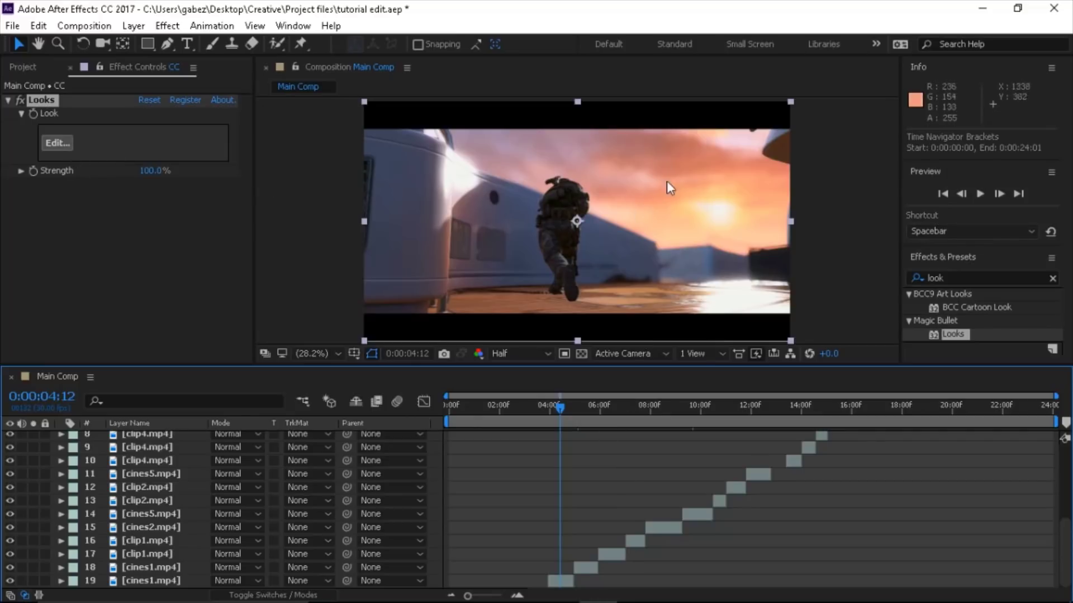
left_click(657, 408)
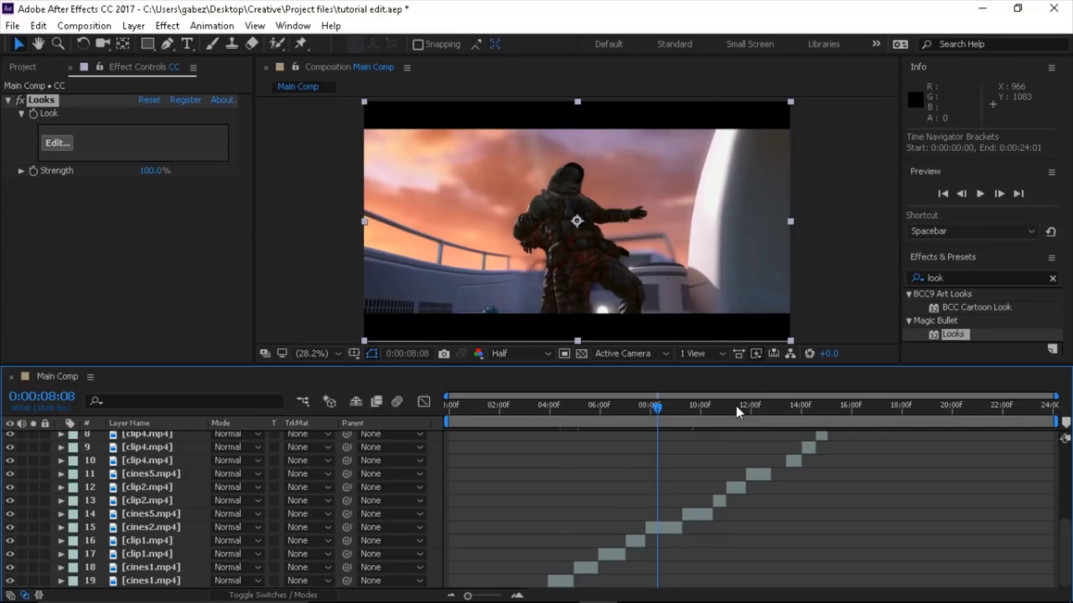
left_click(761, 408)
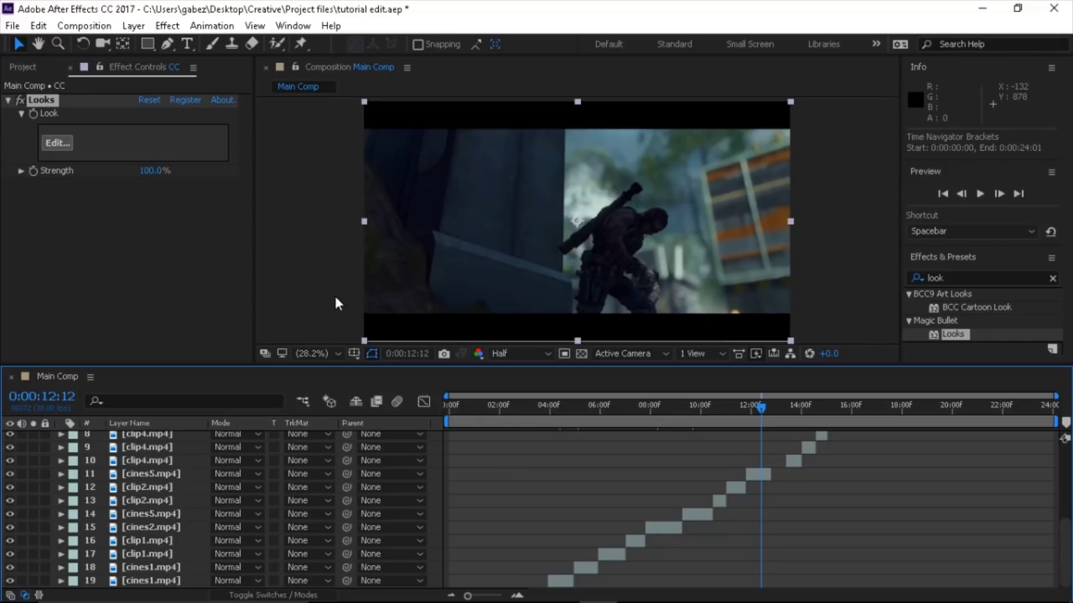
Step: Open the look editor of the CC layer's effect and try the Ice Pick look from the Analog Tribe category
left_click(68, 139)
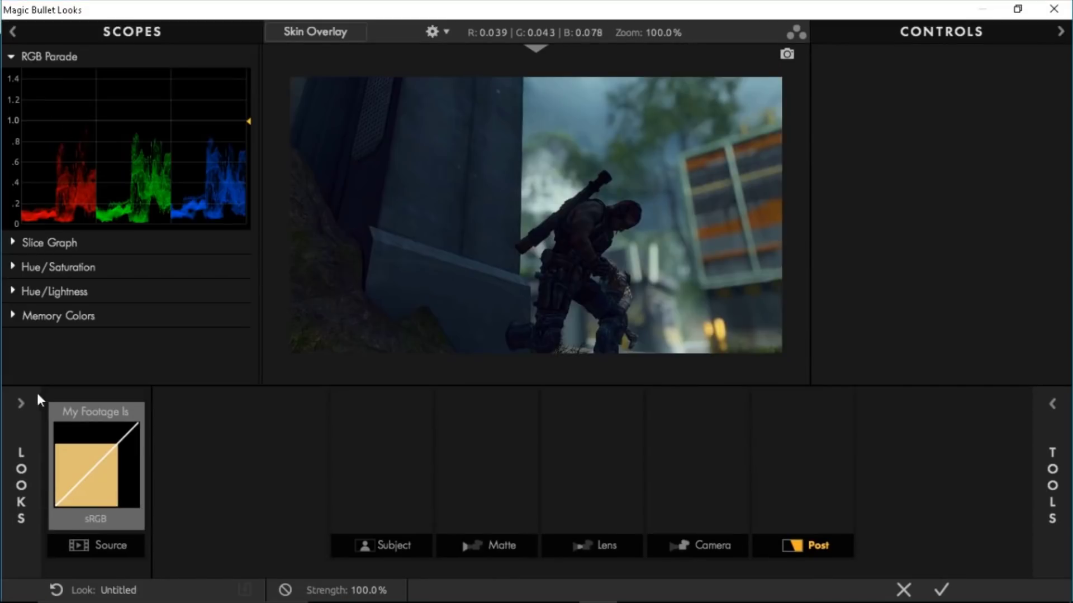
left_click(25, 401)
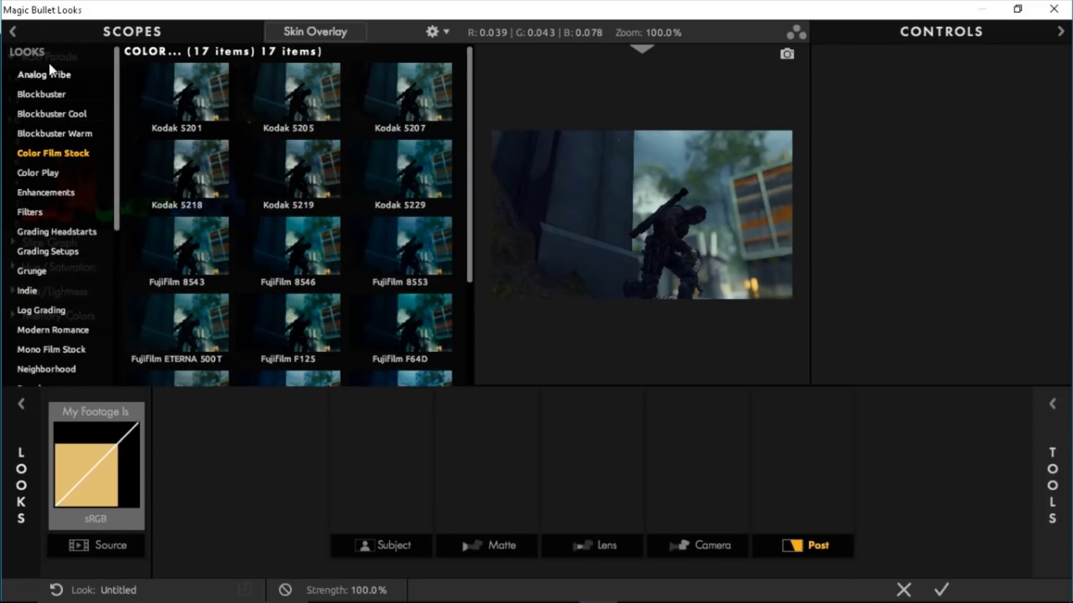
left_click(54, 77)
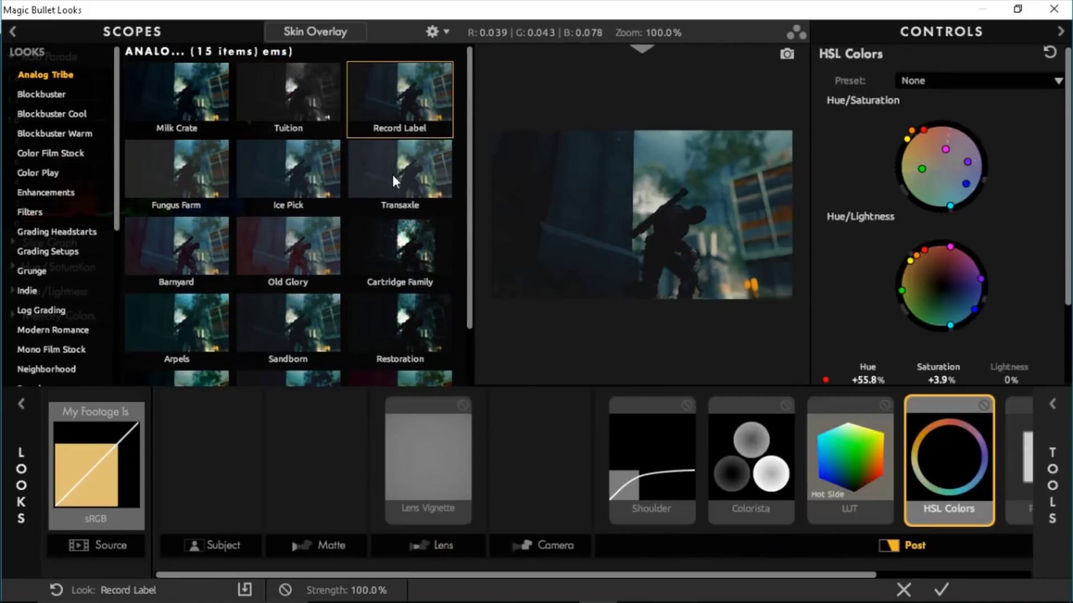
left_click(319, 182)
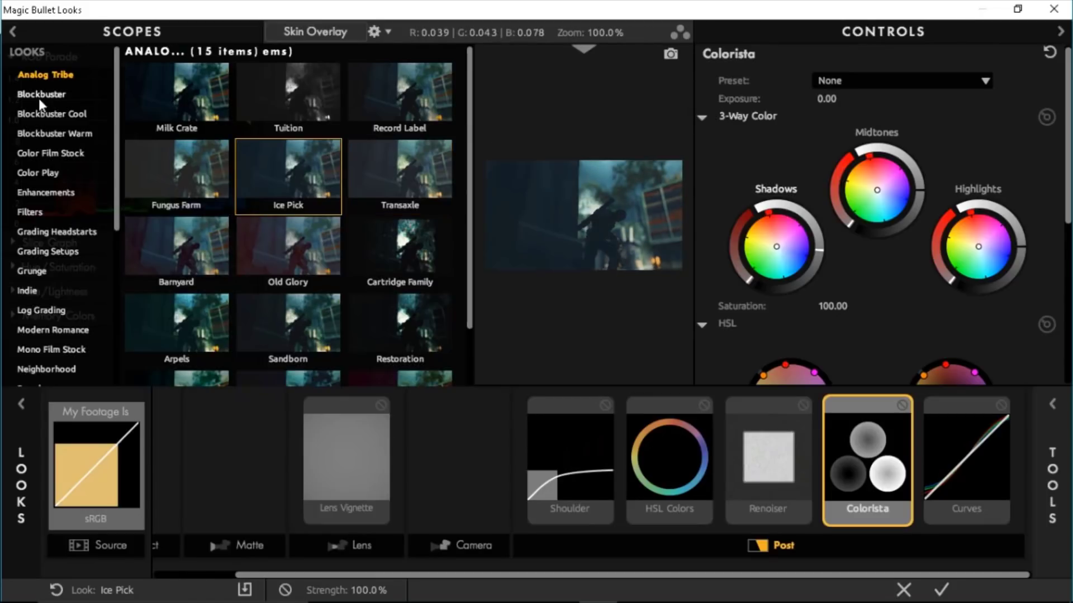
Step: Try the Elevator Fight look from the Blockbuster category and browse the remaining look categories
left_click(40, 95)
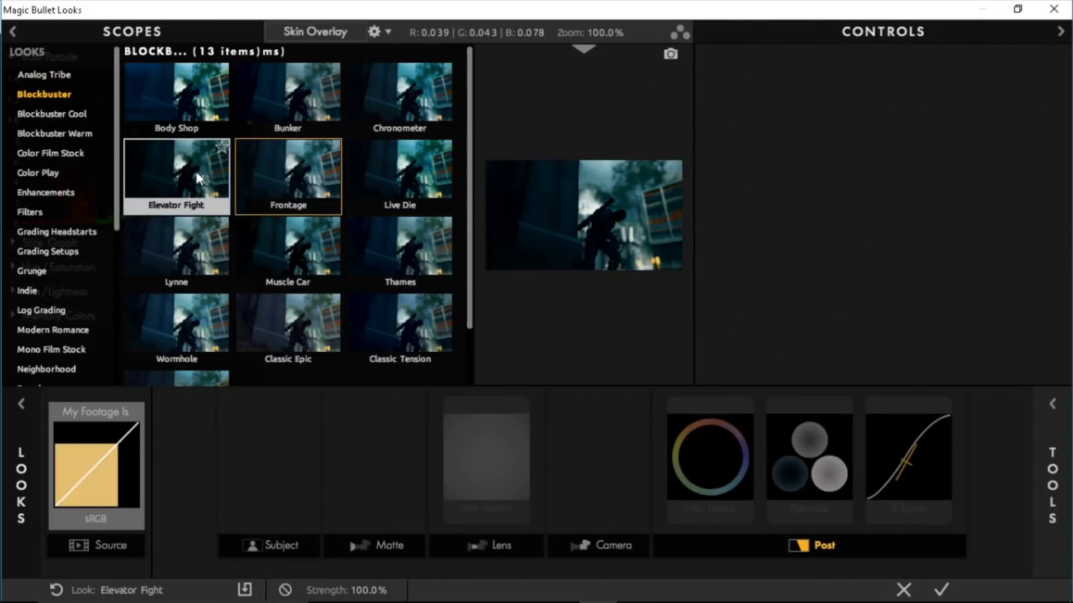
scroll(330, 244, "down", 3)
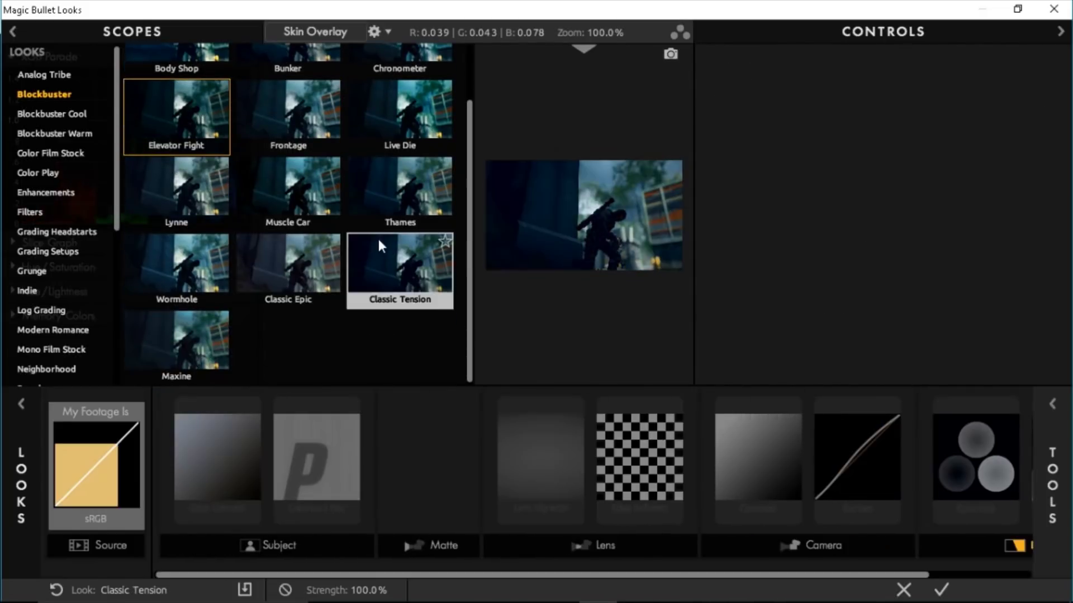
scroll(71, 227, "down", 1)
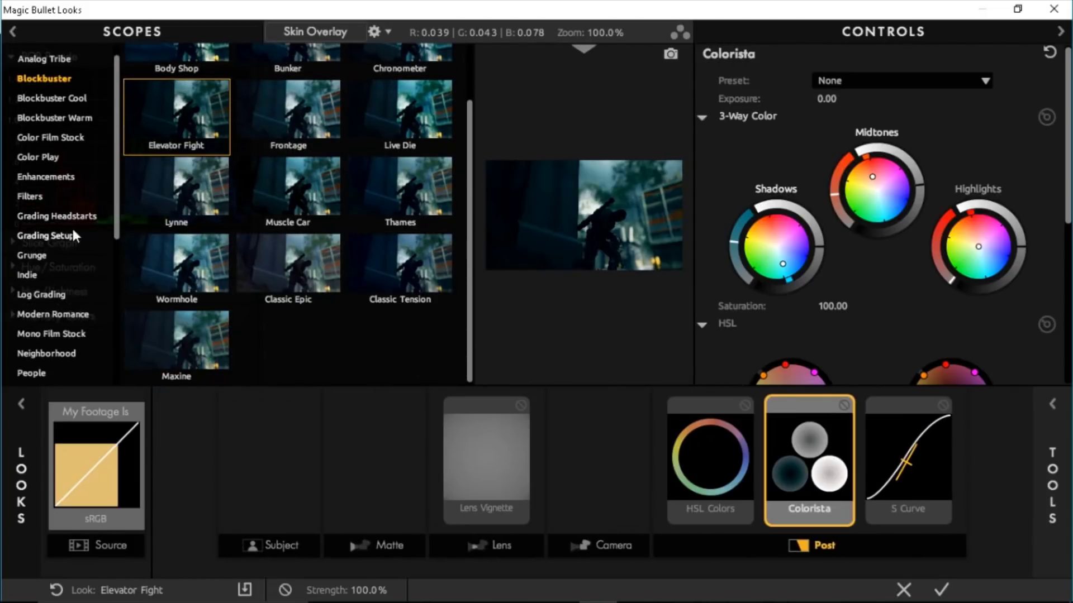
scroll(50, 246, "down", 4)
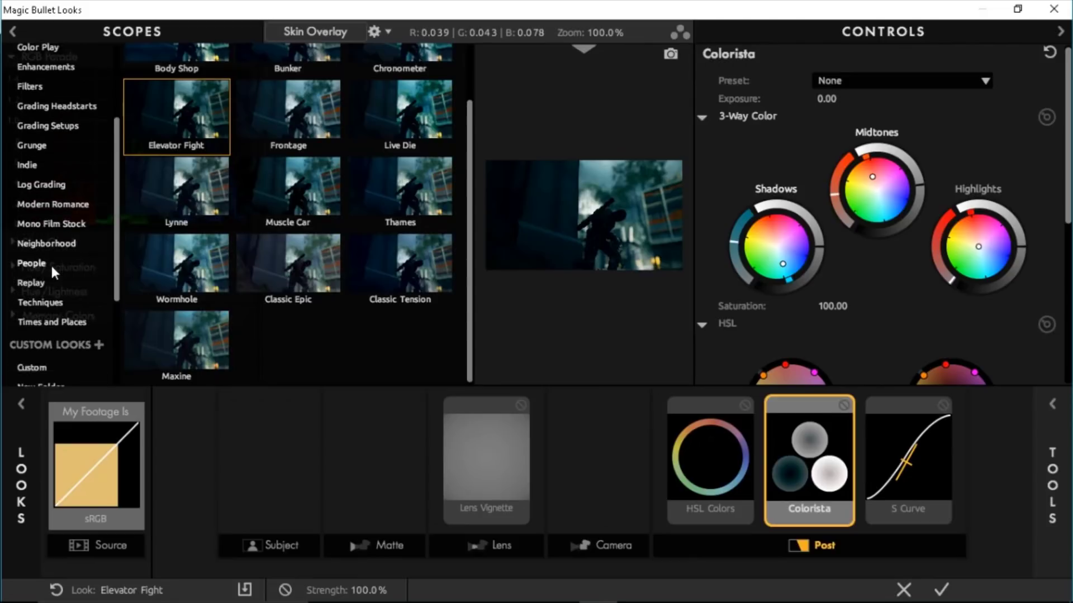
scroll(55, 229, "up", 2)
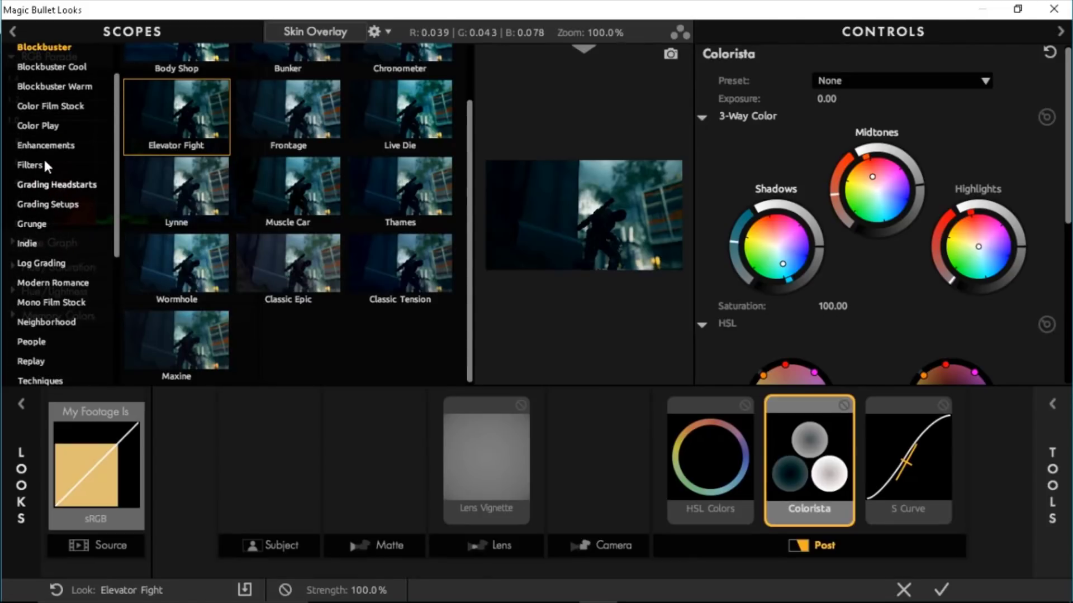
Step: Compare the Color Film Stock looks and apply the Prolochrome 4400 look
left_click(56, 106)
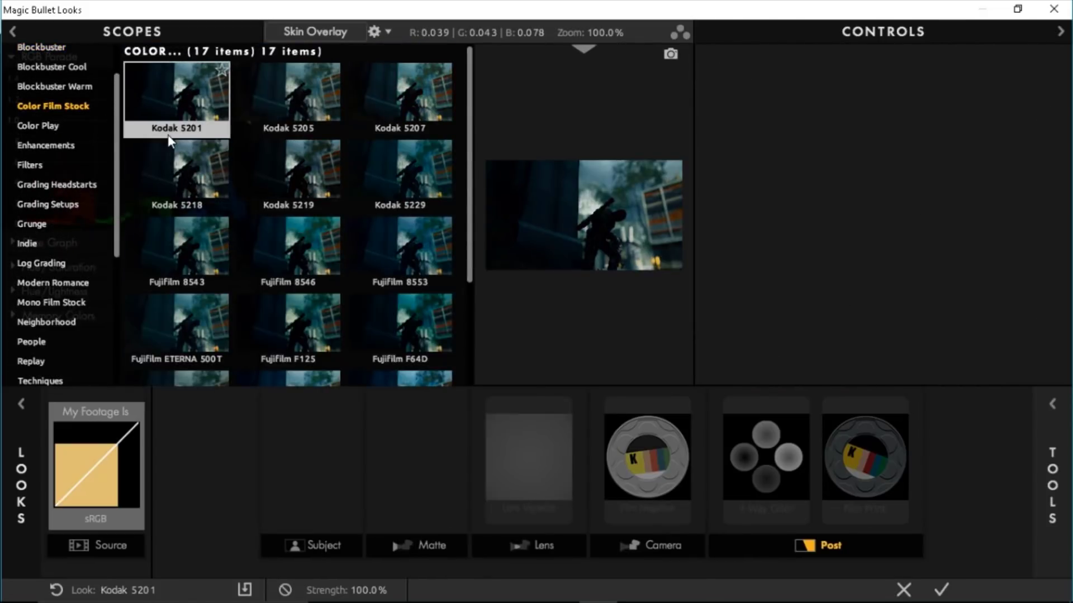
left_click(262, 96)
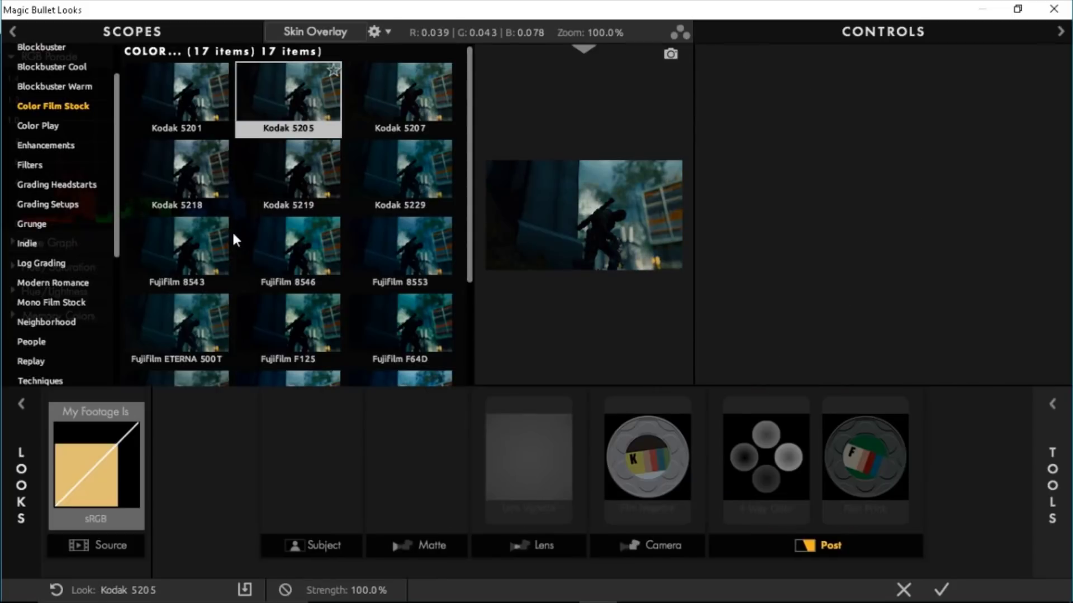
left_click(246, 304)
scroll(273, 306, "down", 1)
left_click(304, 328)
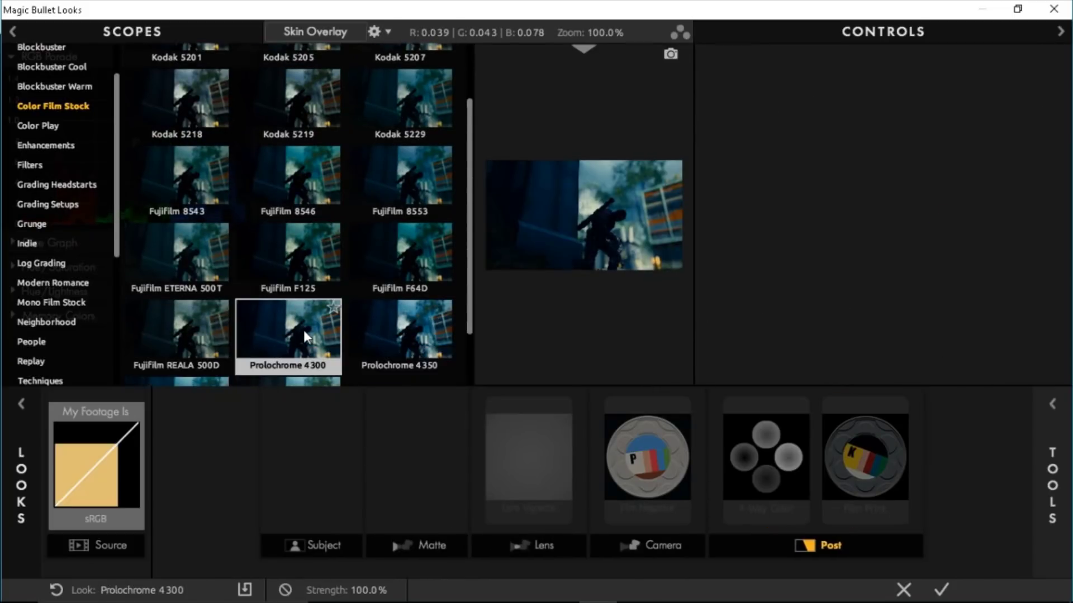
scroll(304, 330, "down", 1)
left_click(303, 330)
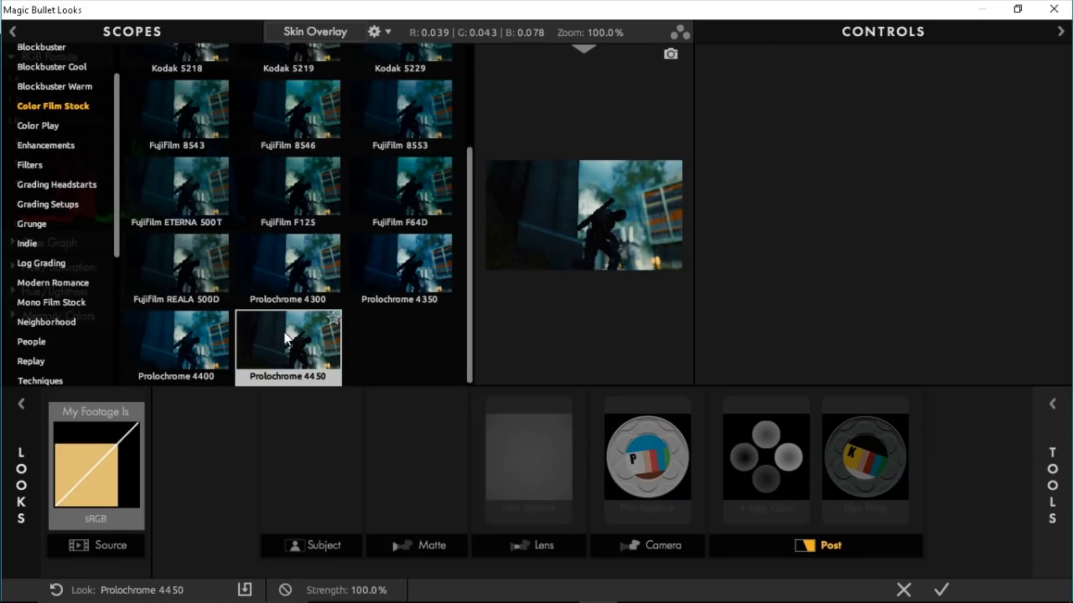
left_click(204, 334)
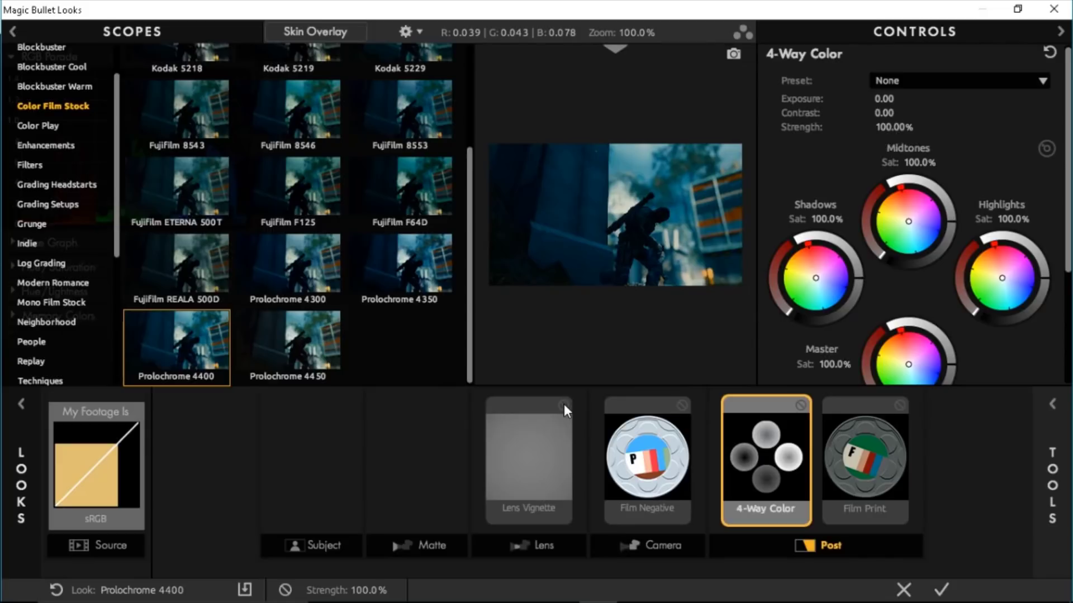
Step: Remove the Lens Vignette from the look chain and lower the grain of the Film Print tool
left_click(563, 405)
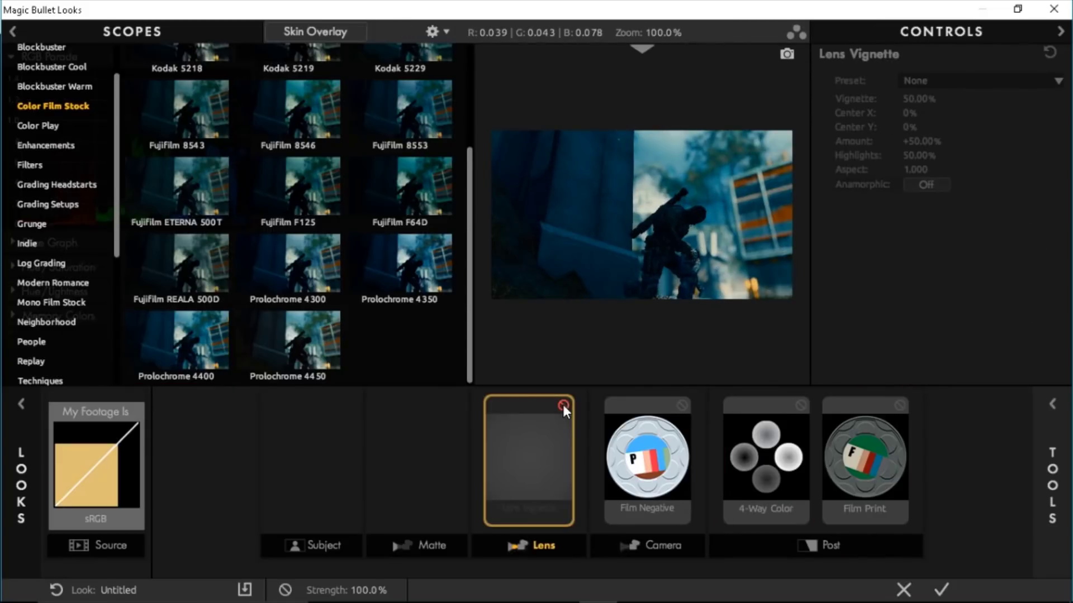
left_click_drag(537, 425, 989, 246)
left_click(657, 463)
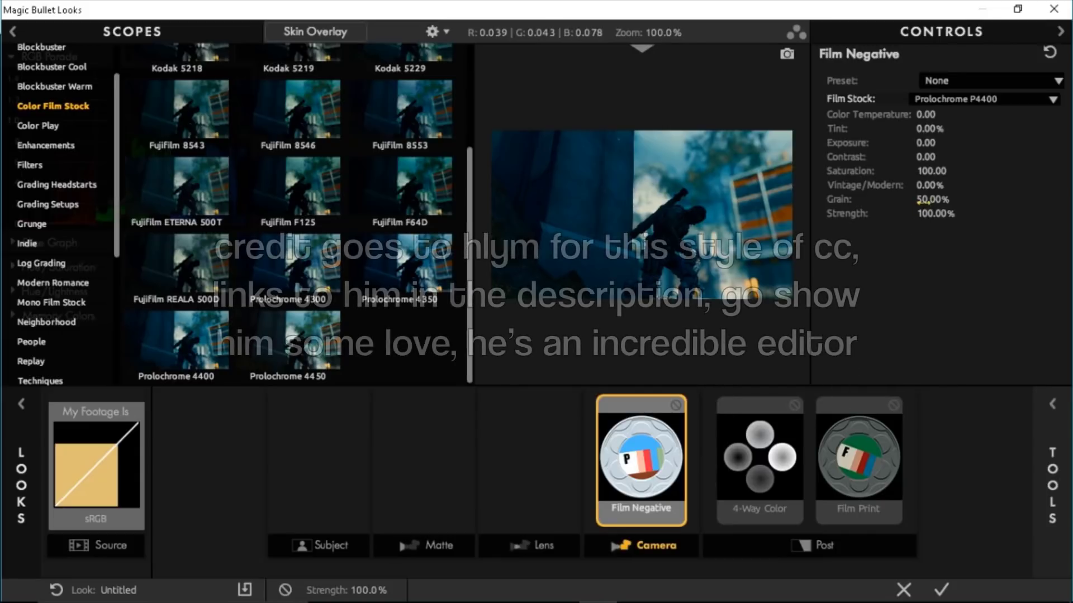
left_click(880, 438)
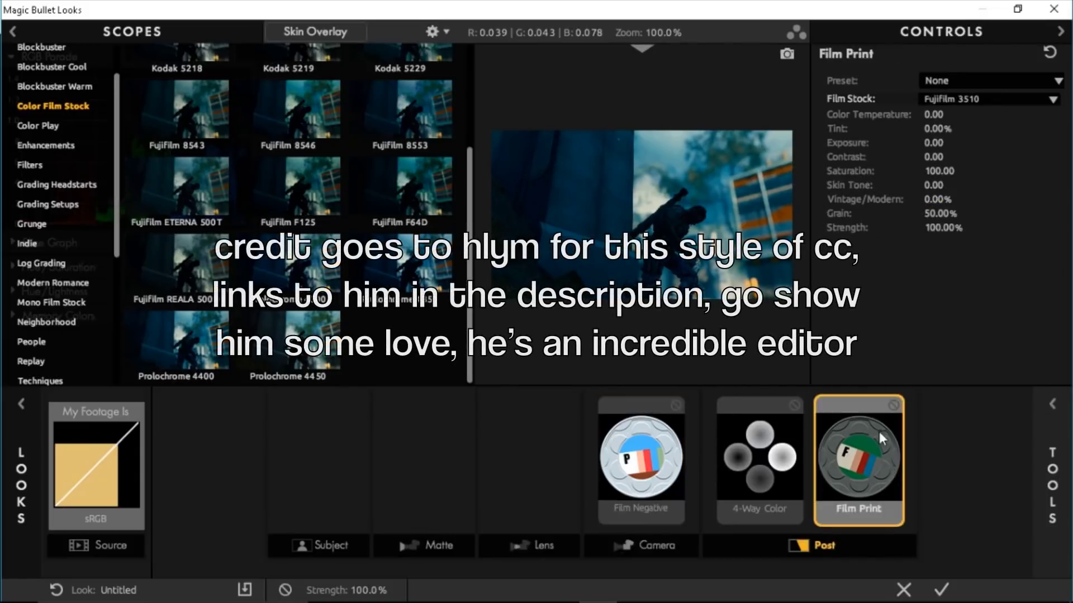
left_click_drag(940, 213, 872, 214)
Step: Collapse the looks library and the scopes to give the preview image more room
left_click(756, 444)
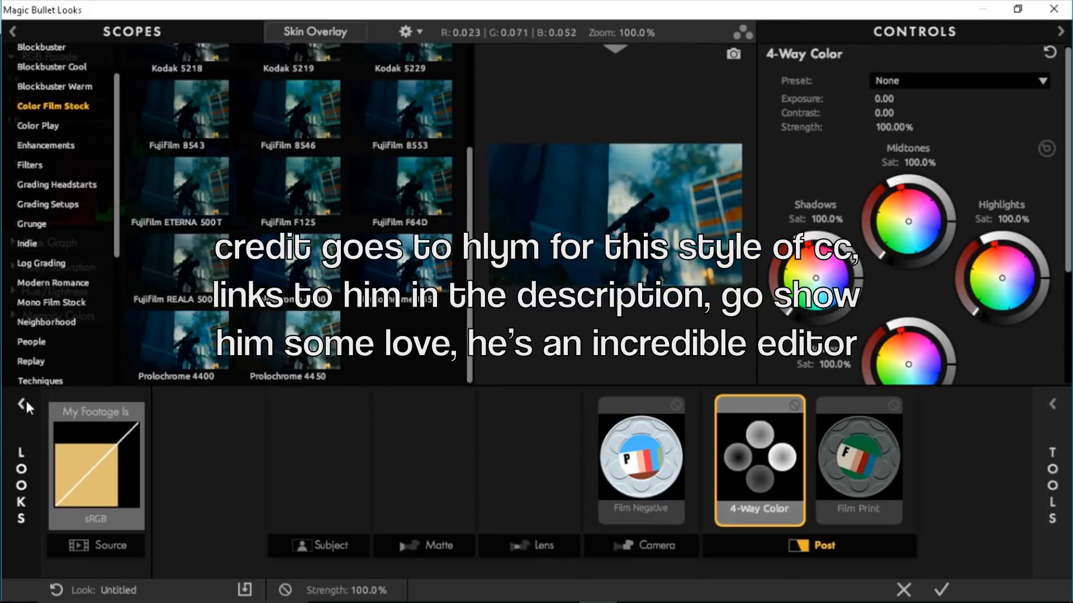
left_click(19, 403)
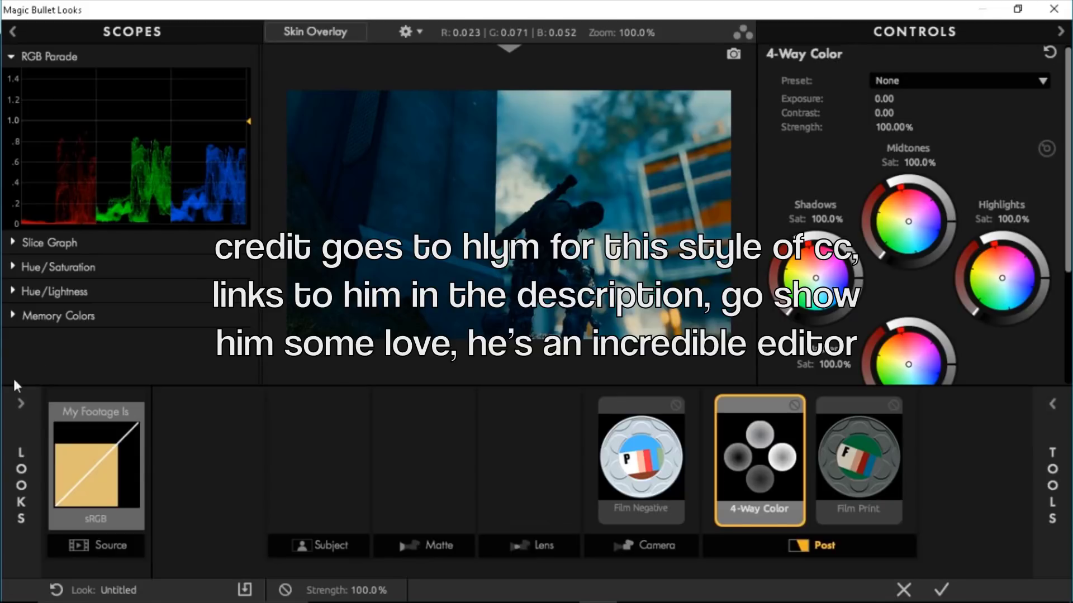
left_click(15, 398)
left_click(15, 398)
left_click(16, 33)
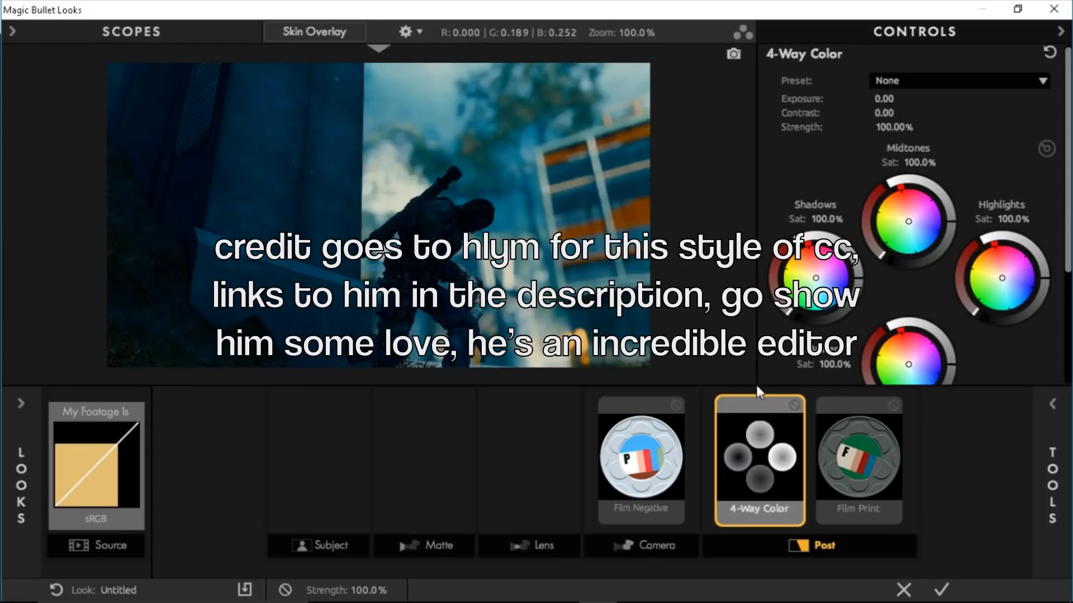
Step: Add an S Curve after the Film Print in the Post stage and shift its centre point toward the highlights
left_click(1051, 403)
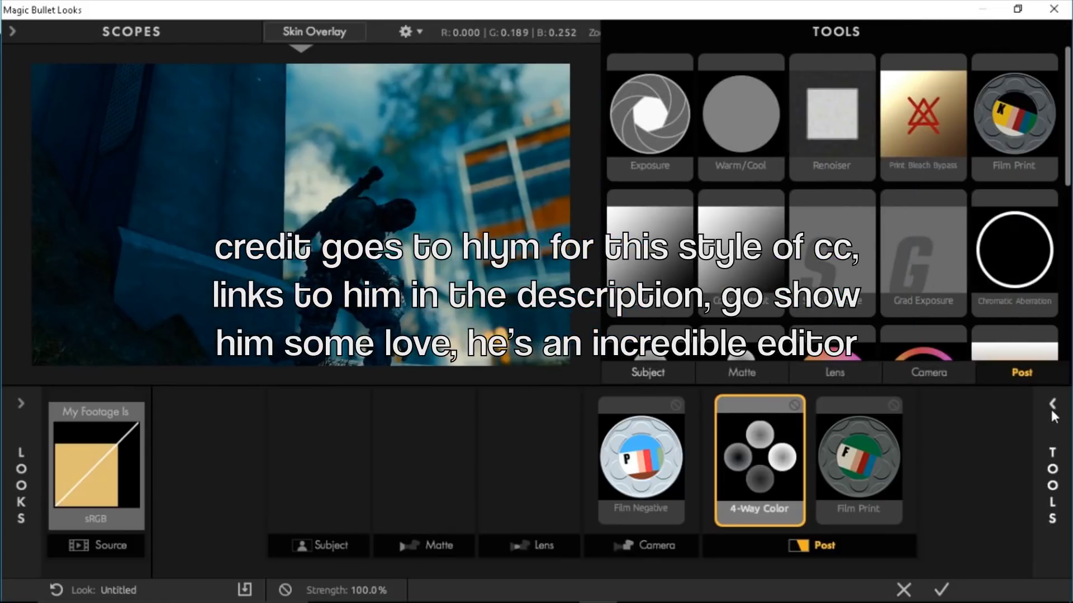
scroll(826, 205, "down", 5)
scroll(709, 302, "down", 1)
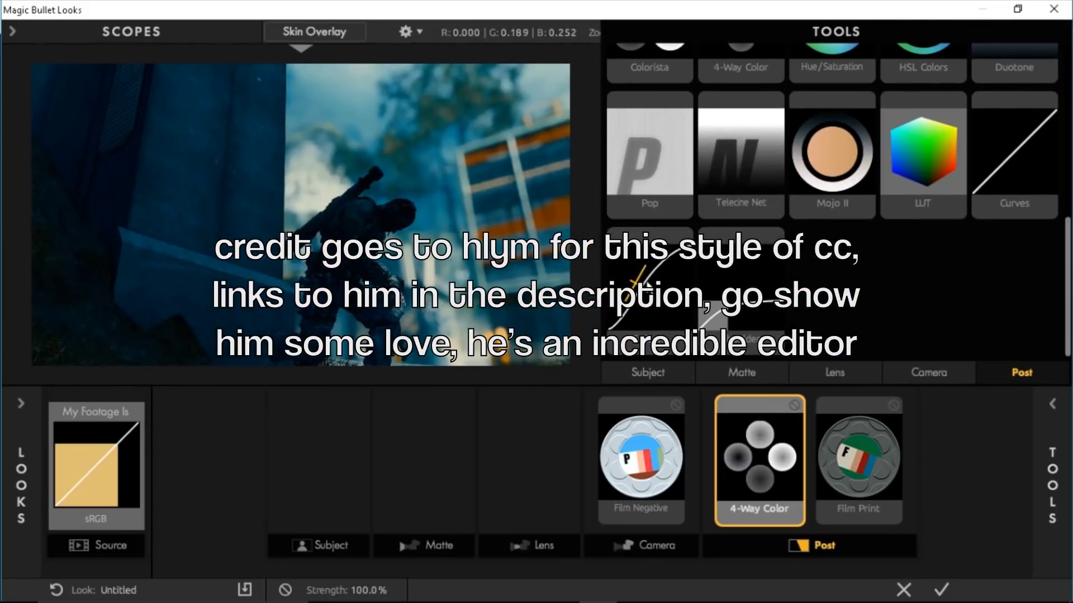
left_click_drag(647, 290, 911, 447)
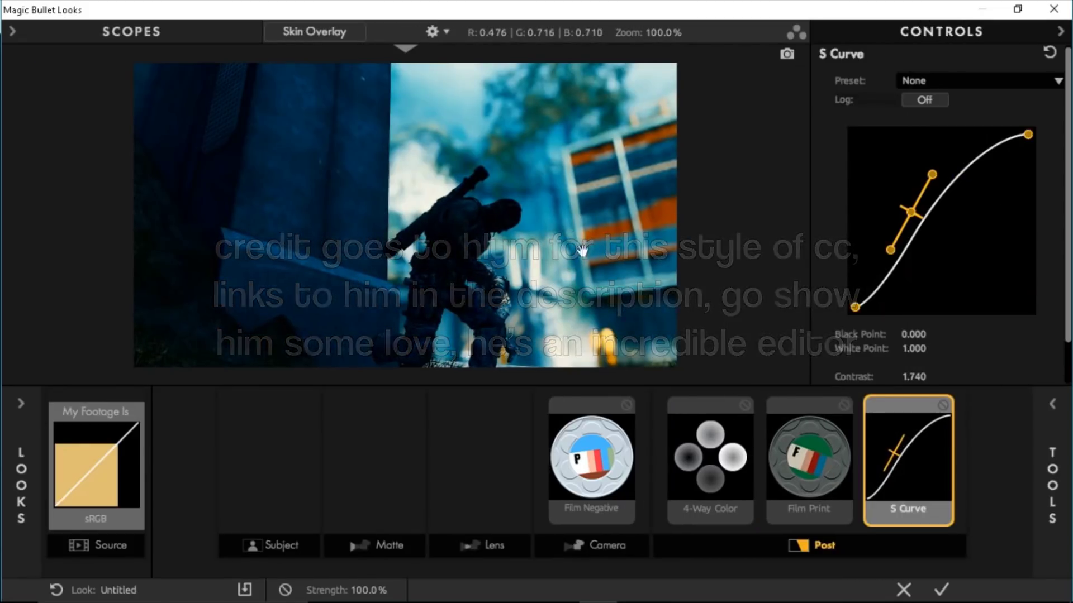
left_click_drag(921, 214, 934, 218)
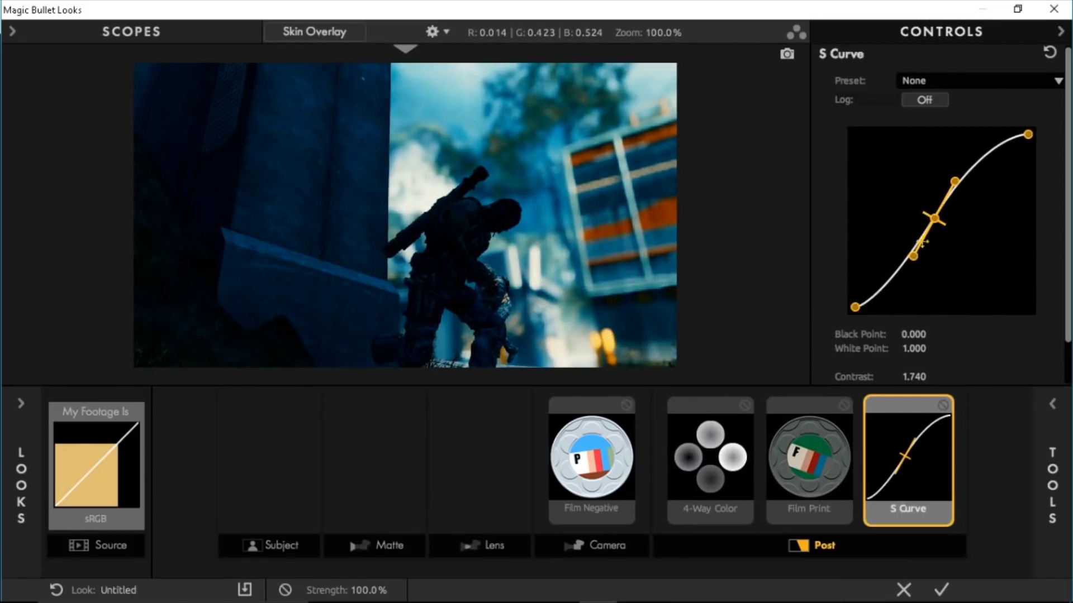
left_click_drag(910, 254, 915, 258)
Step: Add the Diffusion tool to the Matte stage of the look
left_click(1052, 404)
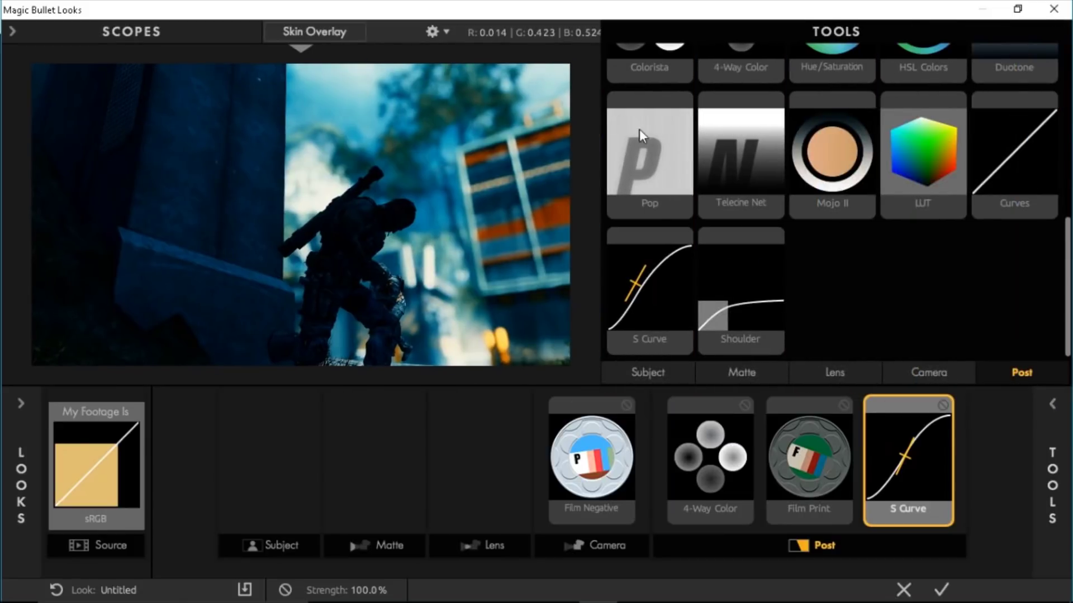
scroll(772, 218, "up", 3)
scroll(773, 218, "up", 2)
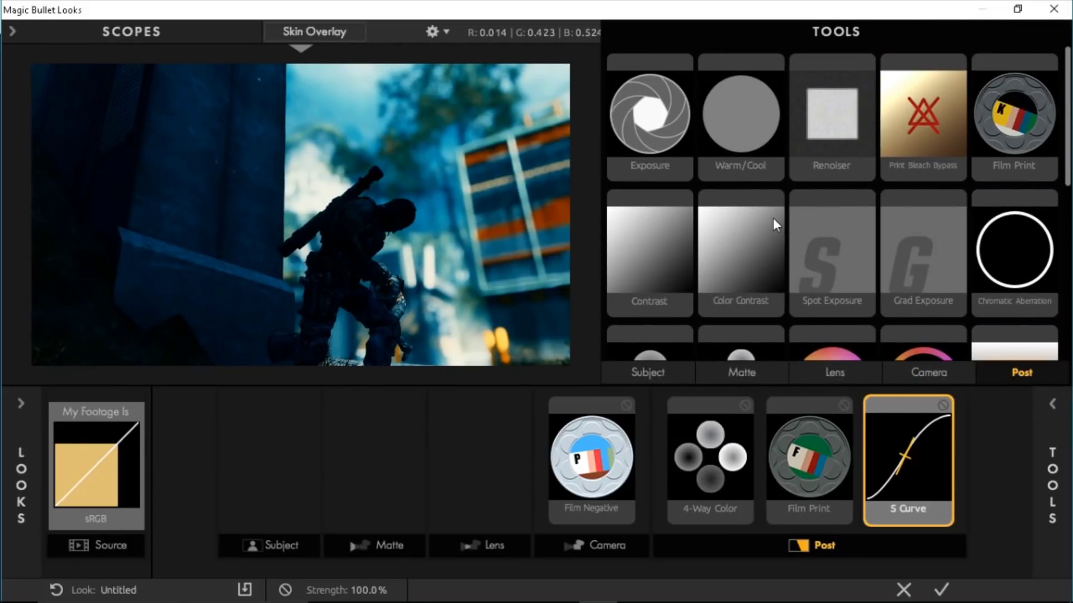
left_click(742, 373)
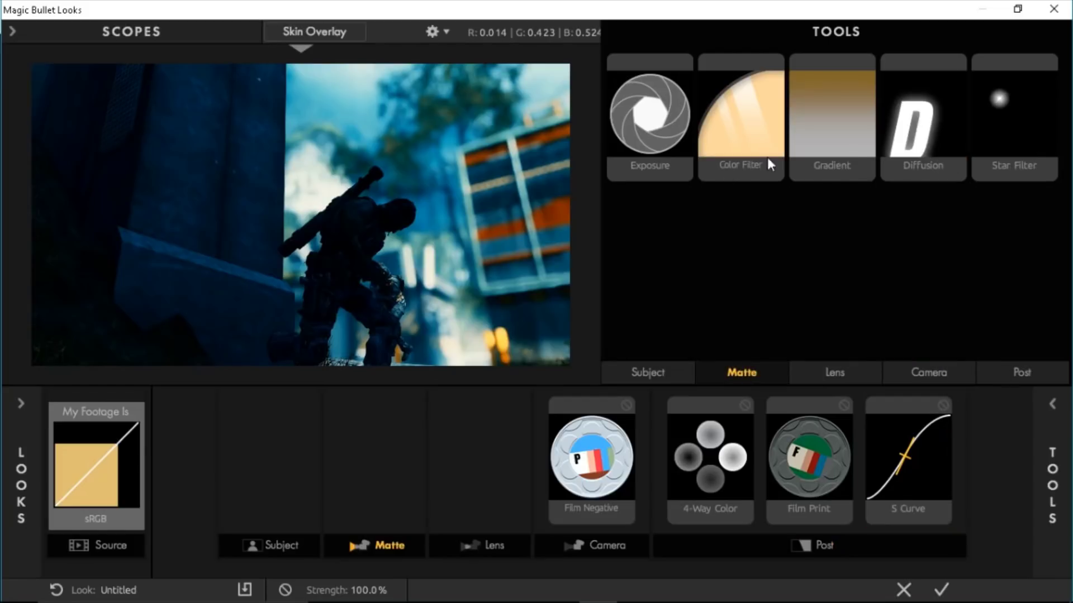
left_click_drag(934, 132, 400, 466)
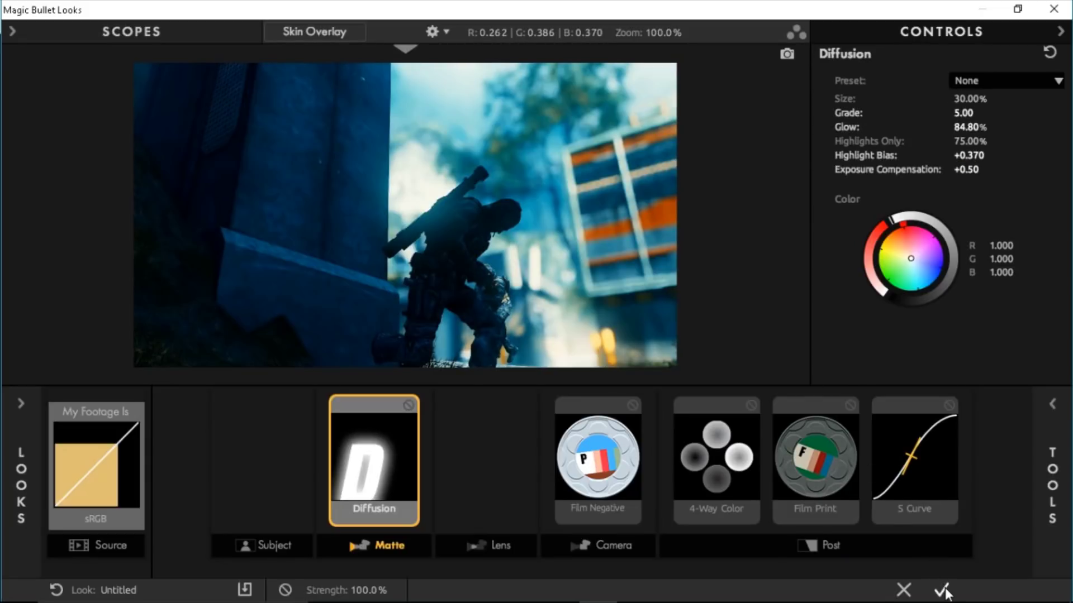
Step: Accept the look for the CC layer and check the graded clips at 0:00:04:23 and 0:00:06:04
left_click(943, 589)
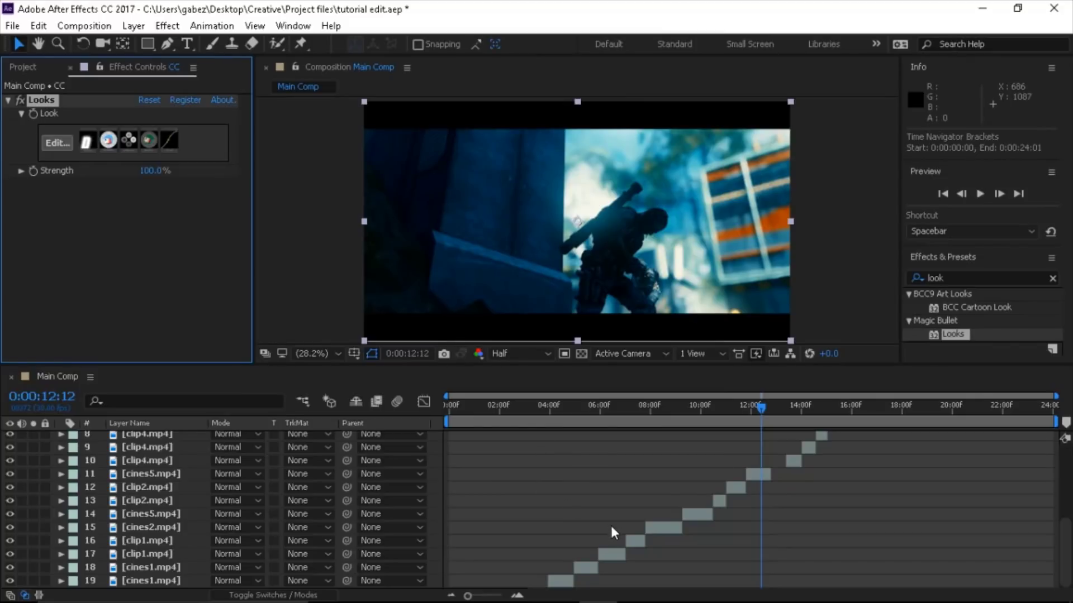
left_click(568, 407)
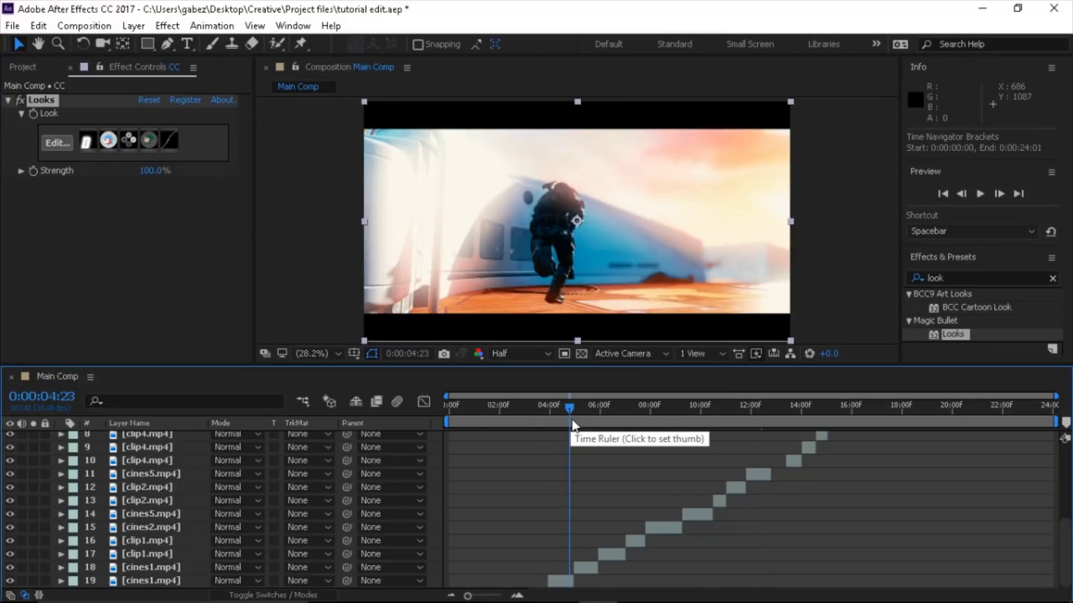
left_click(603, 409)
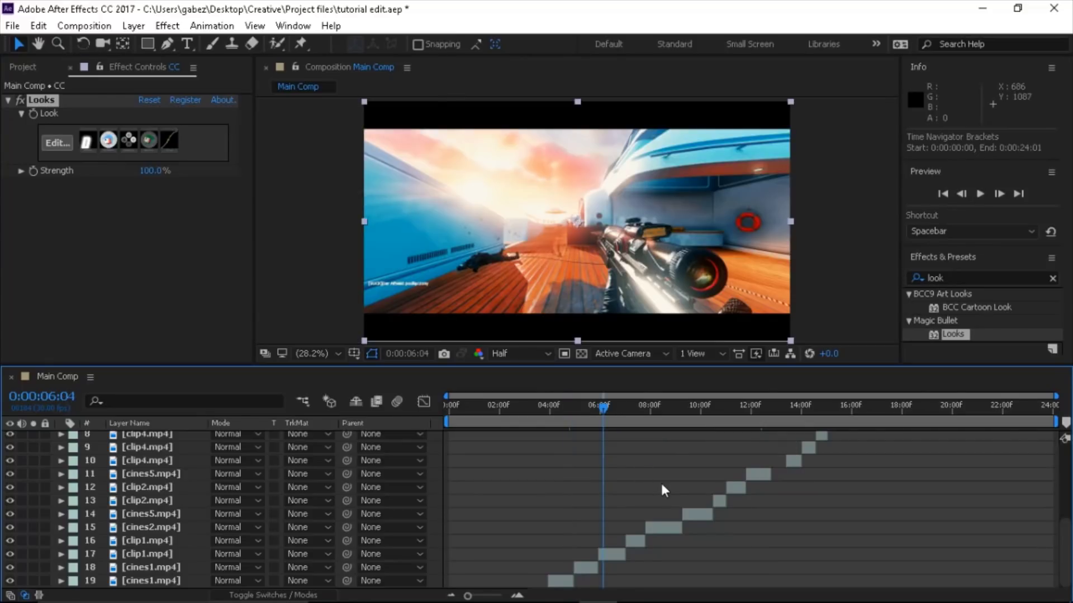
Step: Reopen the look for editing, add a Shoulder tool after the S Curve in the Post stage, and disable it for comparison
left_click(57, 143)
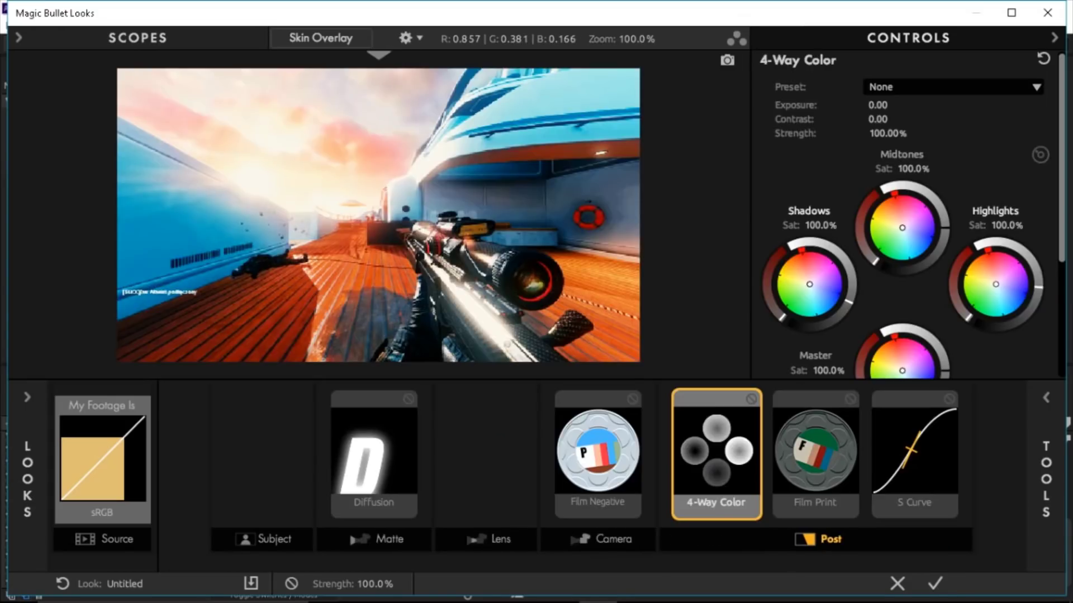
left_click(1044, 396)
scroll(849, 238, "down", 3)
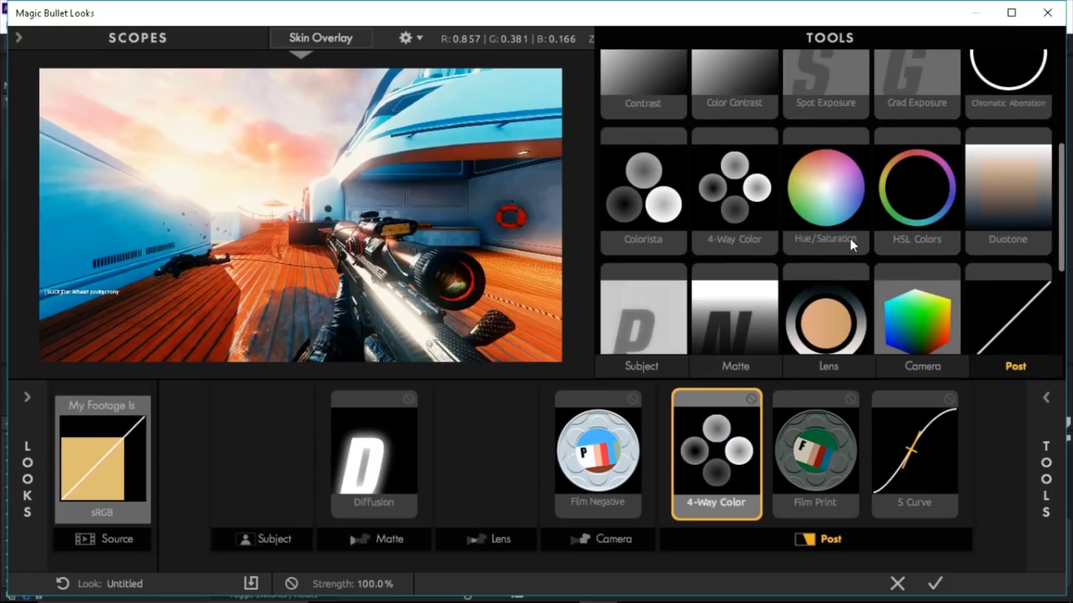
scroll(850, 238, "down", 2)
left_click_drag(732, 277, 967, 430)
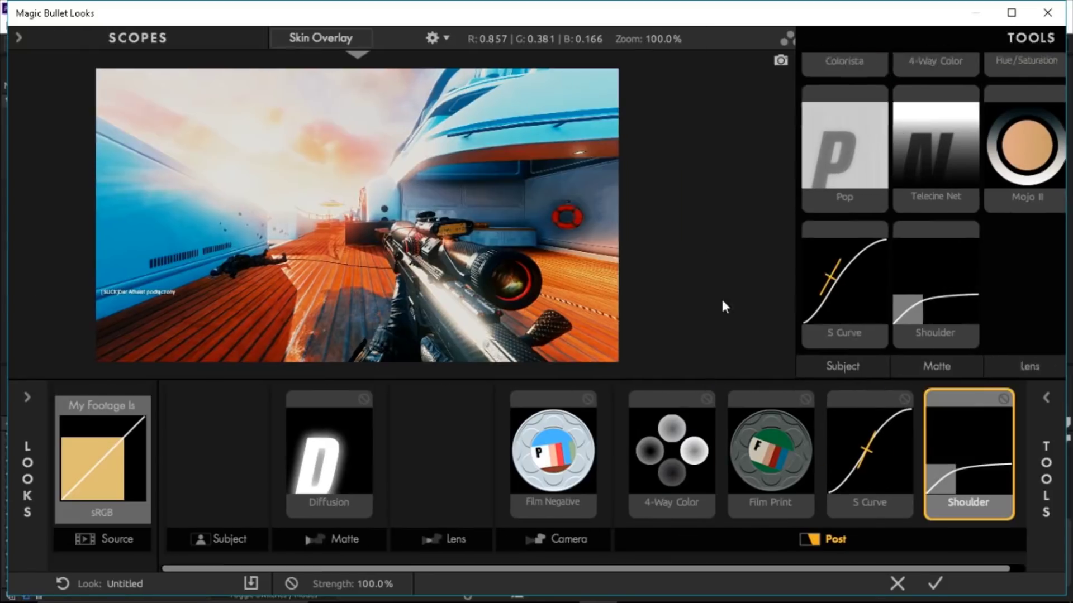
left_click(1003, 399)
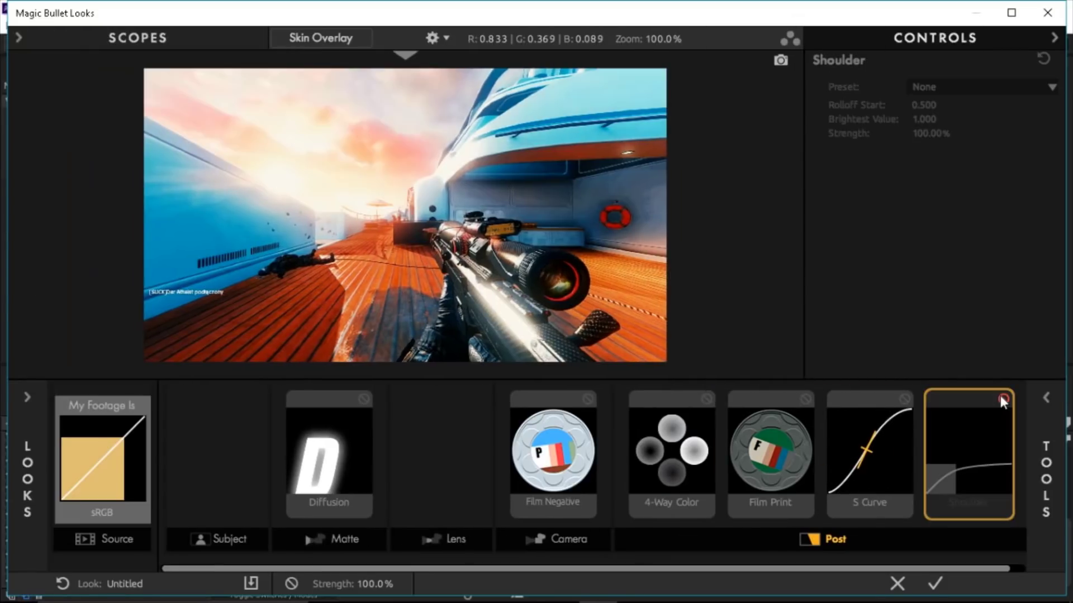
Step: Compare the picture with and without the Shoulder tool, leave the tool enabled, and close the look editor
left_click(1003, 398)
left_click(1003, 398)
left_click(1003, 399)
left_click(1003, 399)
left_click(1003, 399)
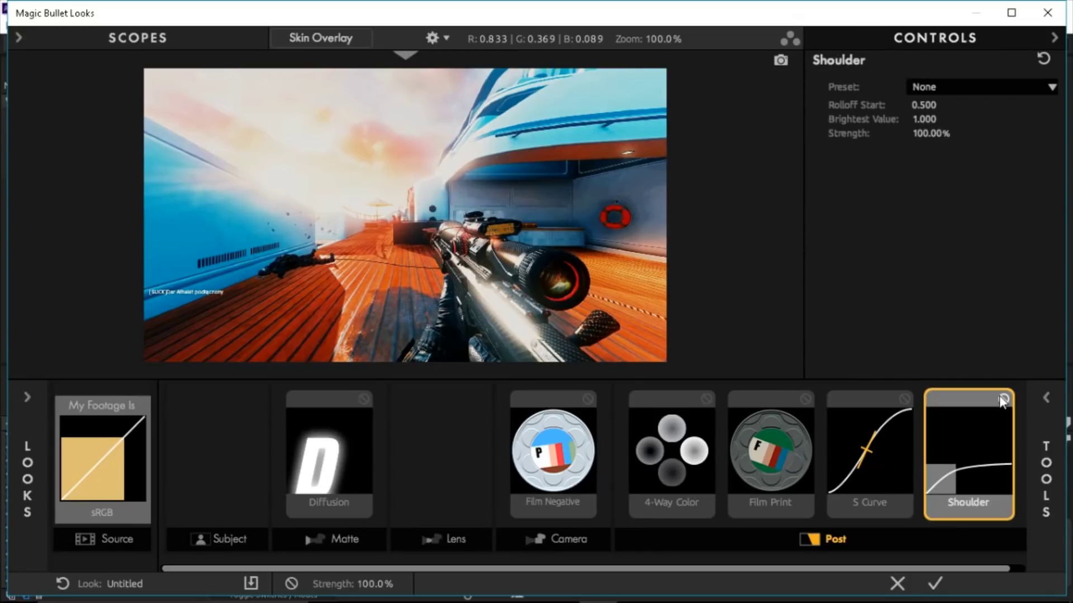
left_click(1004, 398)
left_click(1003, 399)
left_click(898, 584)
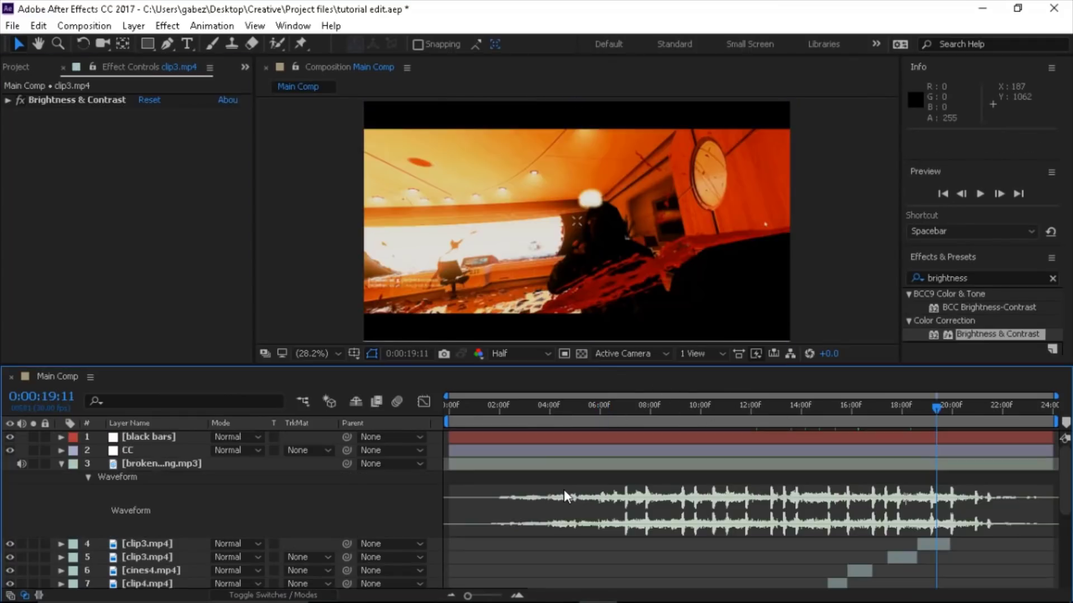
Step: Find the RSMB motion blur effect and apply it to the CC layer after Looks
left_click(475, 453)
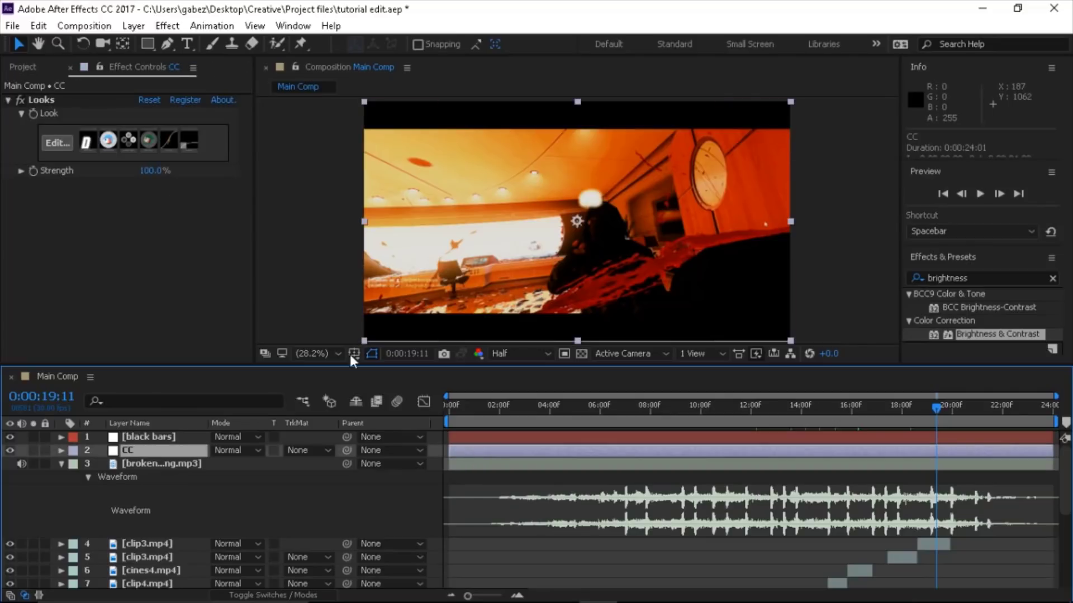
left_click(41, 153)
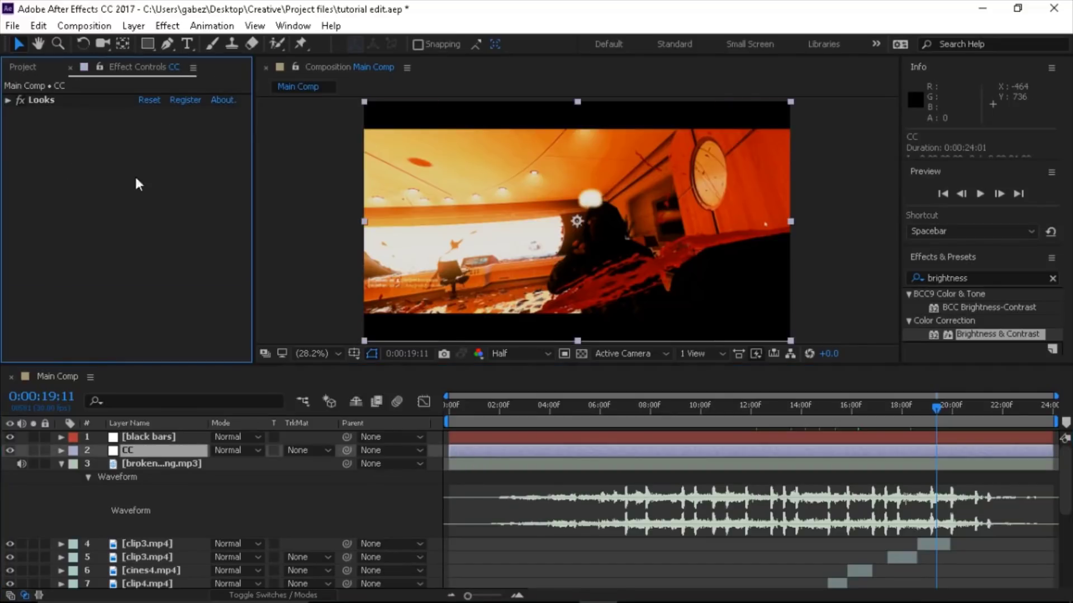
left_click(975, 281)
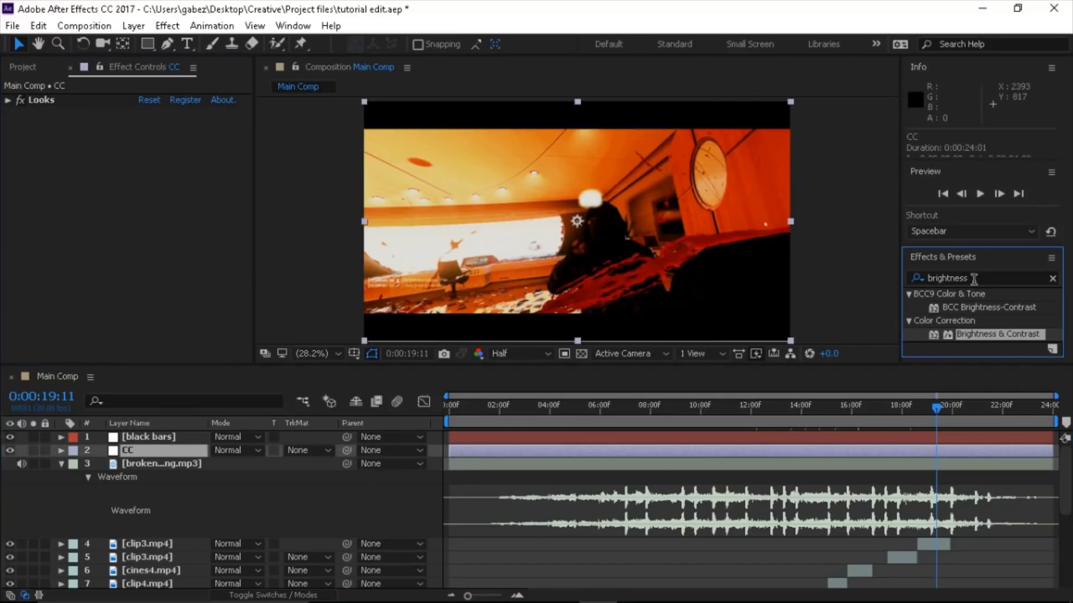
left_click(974, 278)
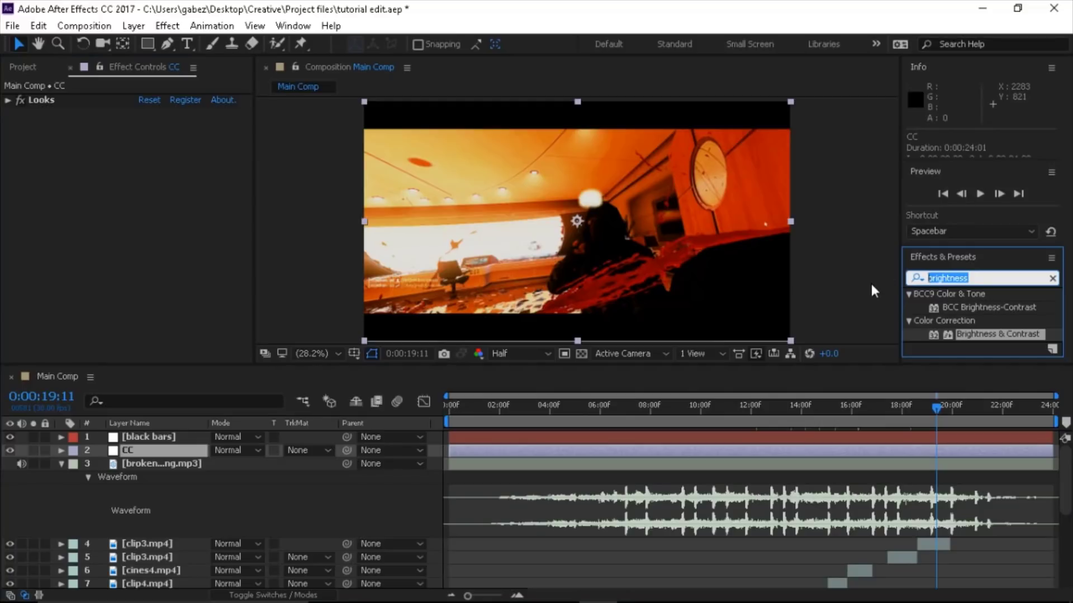
type("rsmb")
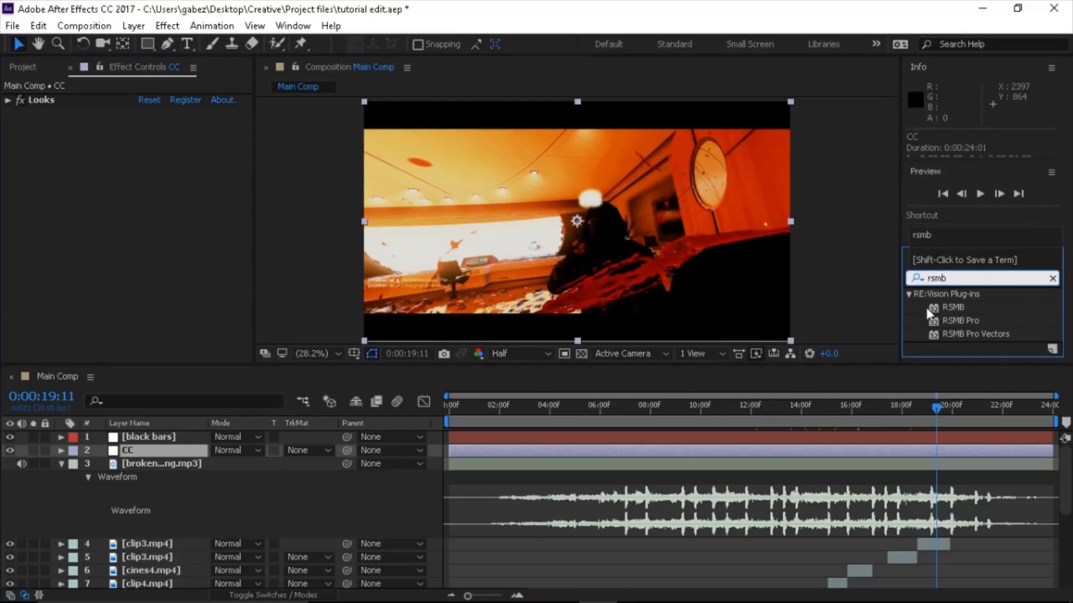
left_click_drag(957, 306, 824, 450)
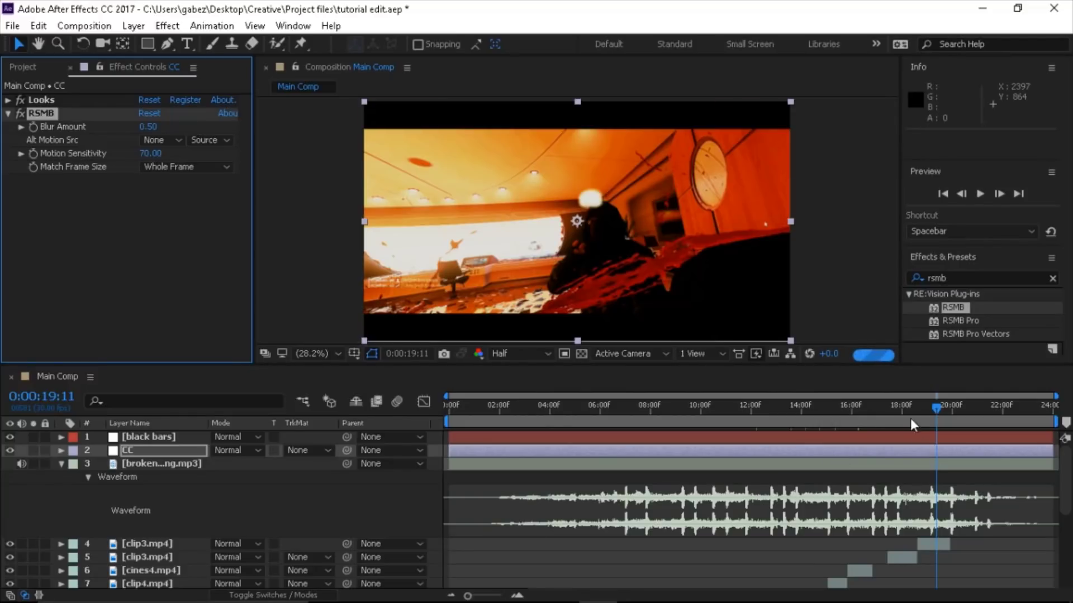
Step: Compare the frame at 0:00:18:21 with the RSMB effect off and on
left_click(919, 405)
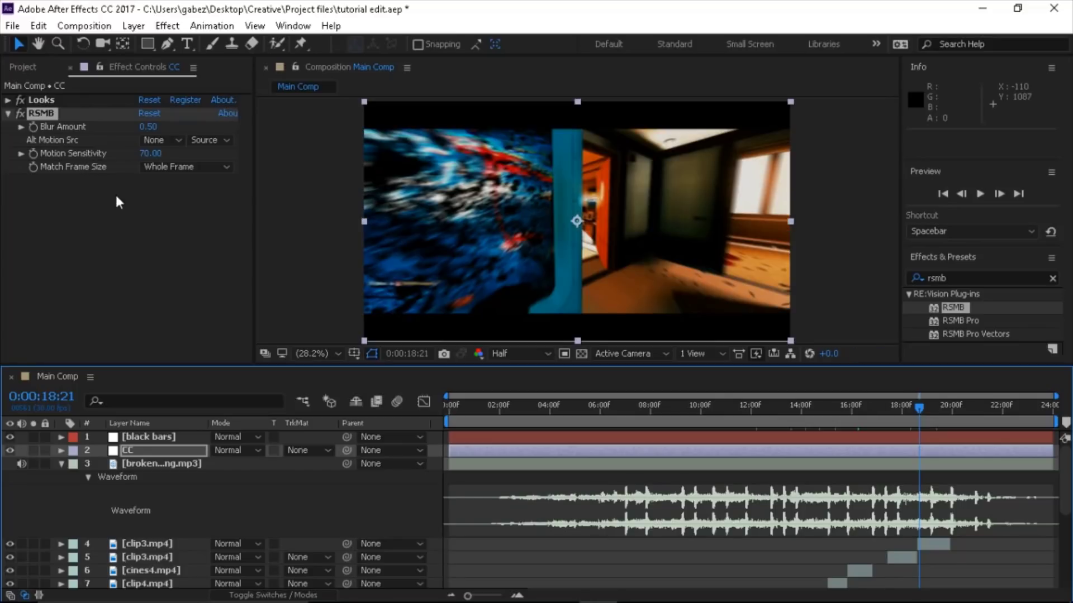
left_click(20, 120)
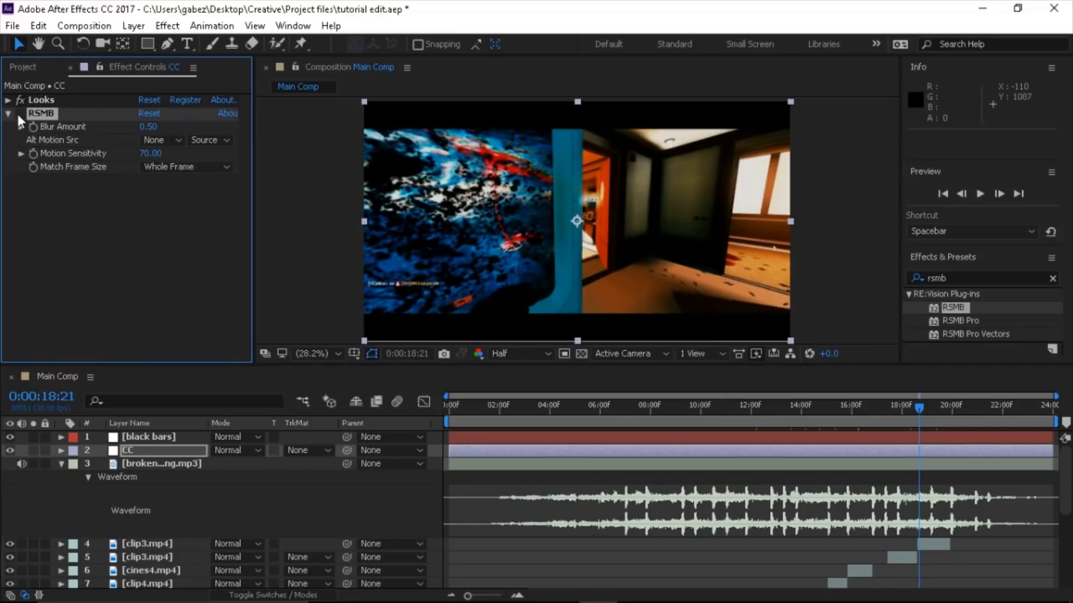
left_click(18, 114)
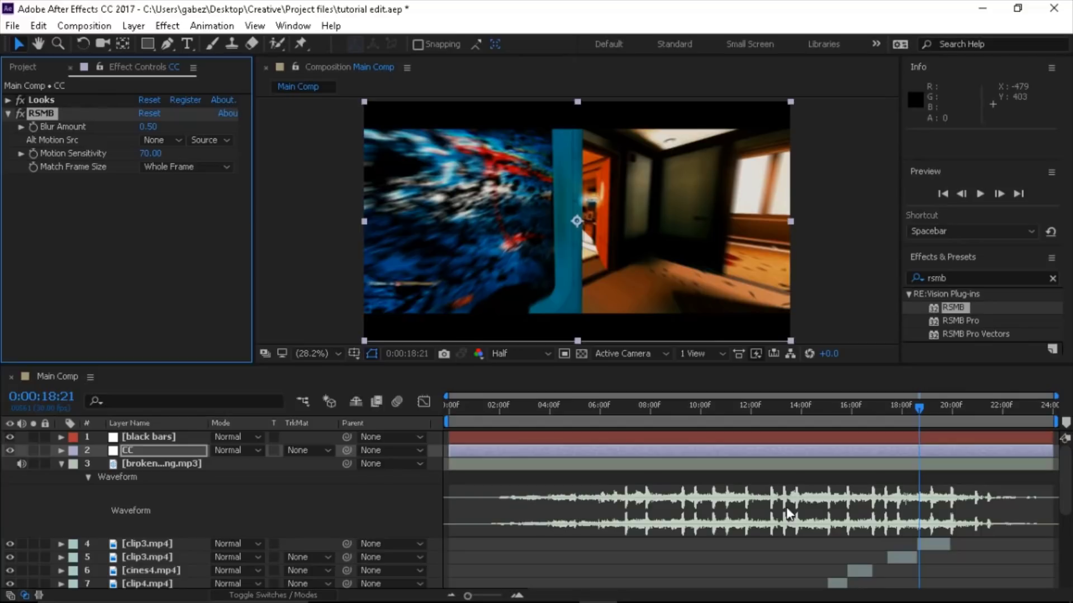
Step: Go to 0:00:03:20 and examine the layer stack from the CC layer down to the opening clips
left_click(541, 405)
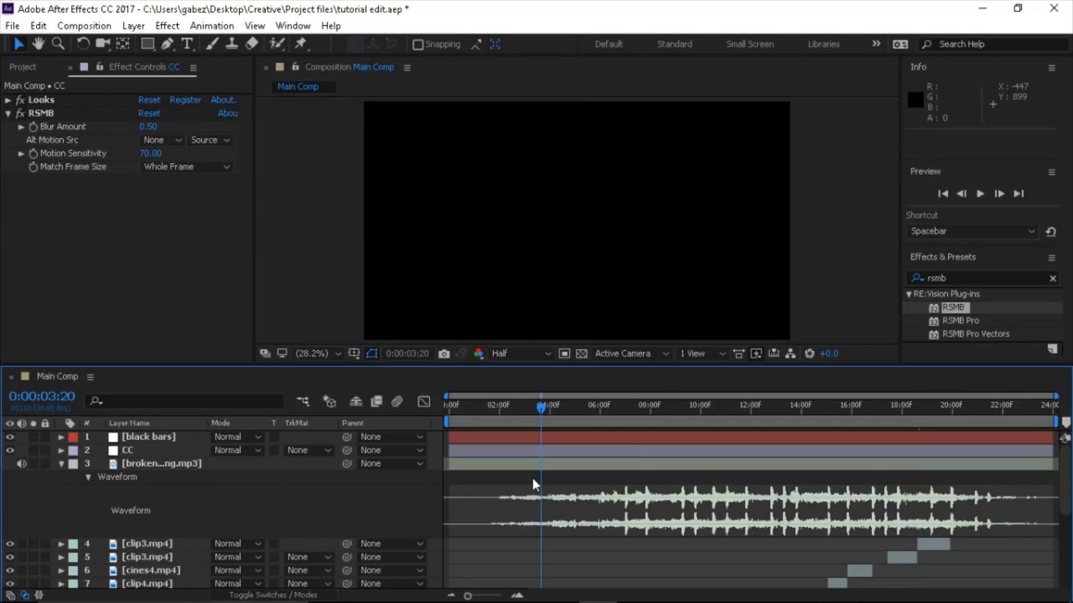
left_click(550, 453)
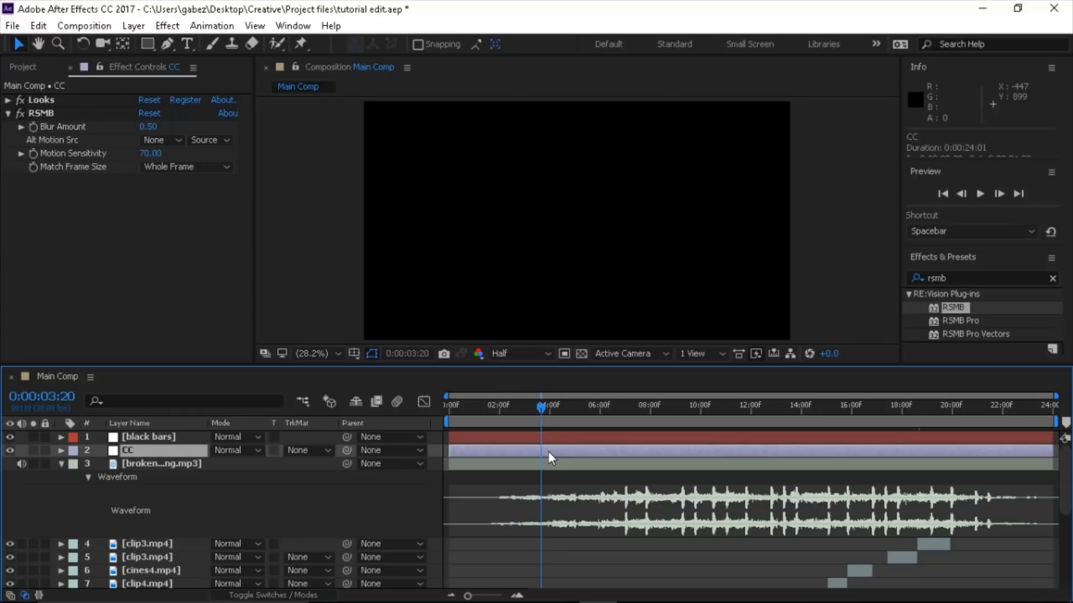
scroll(548, 520, "down", 6)
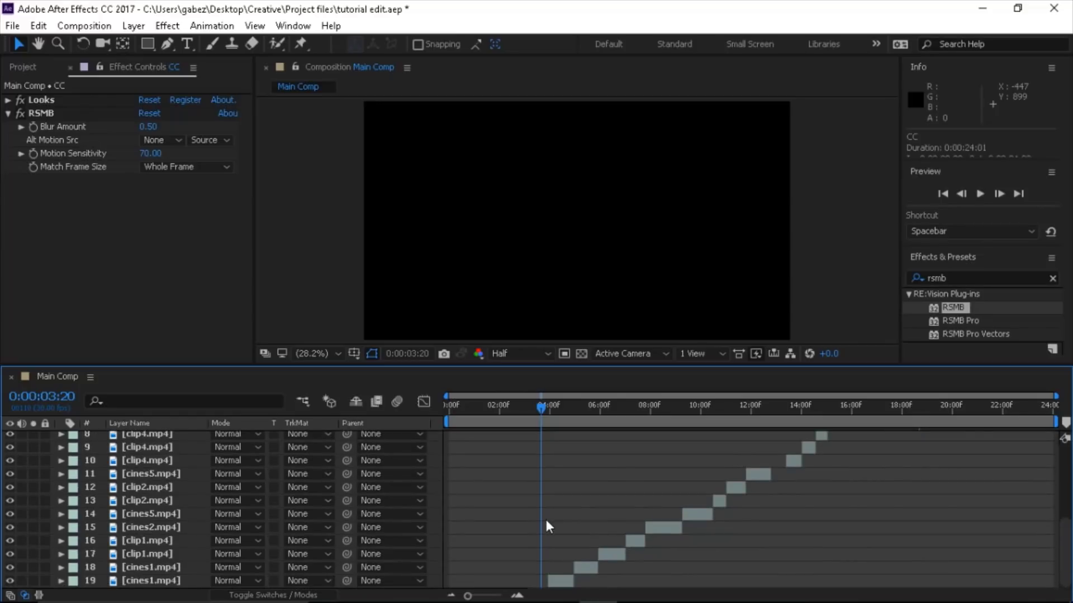
scroll(546, 519, "up", 6)
scroll(544, 531, "down", 1)
scroll(545, 531, "down", 5)
scroll(547, 540, "up", 8)
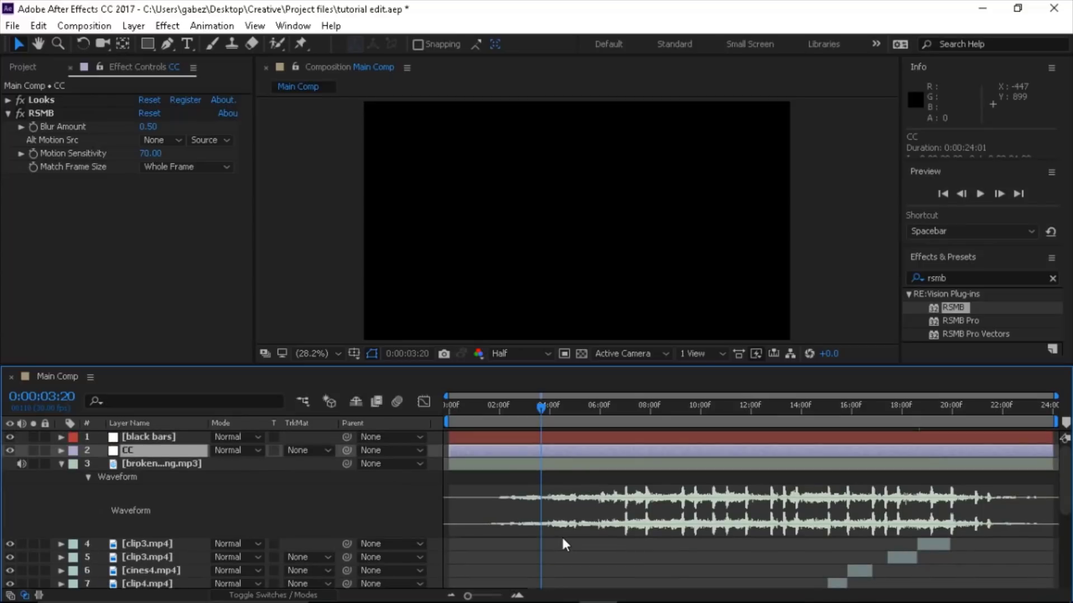
scroll(561, 535, "down", 5)
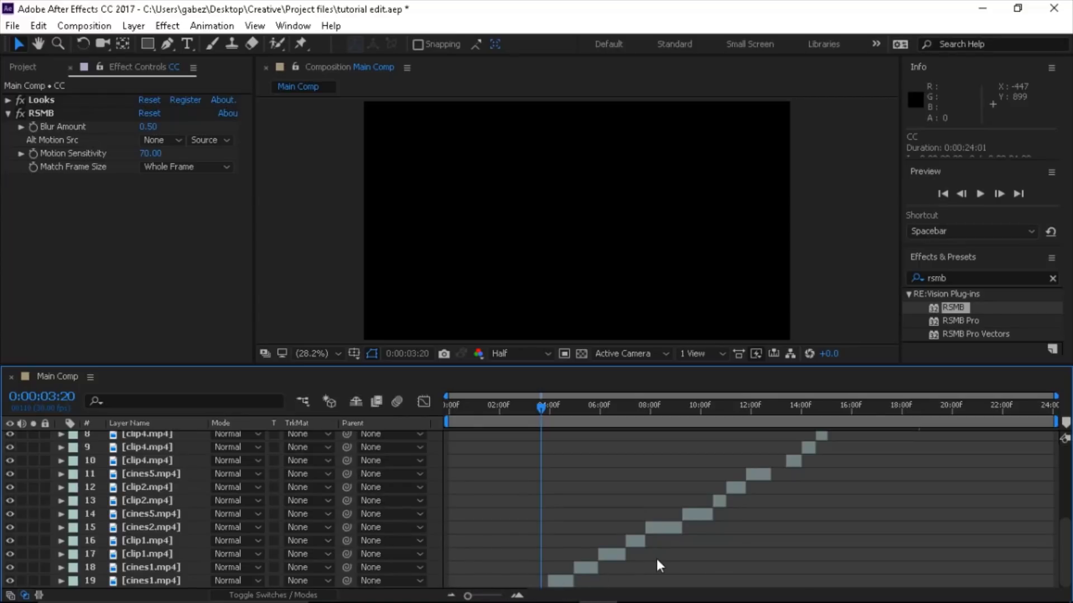
scroll(656, 558, "up", 3)
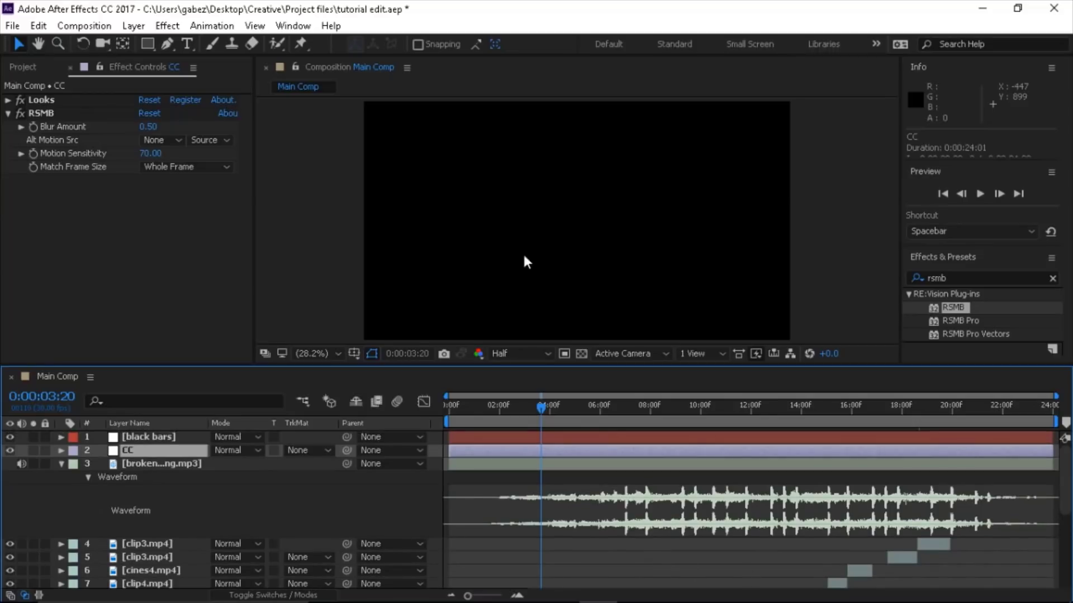
Step: Create a white 1920 x 1080 px solid named "_" in the Main Comp
right_click(323, 509)
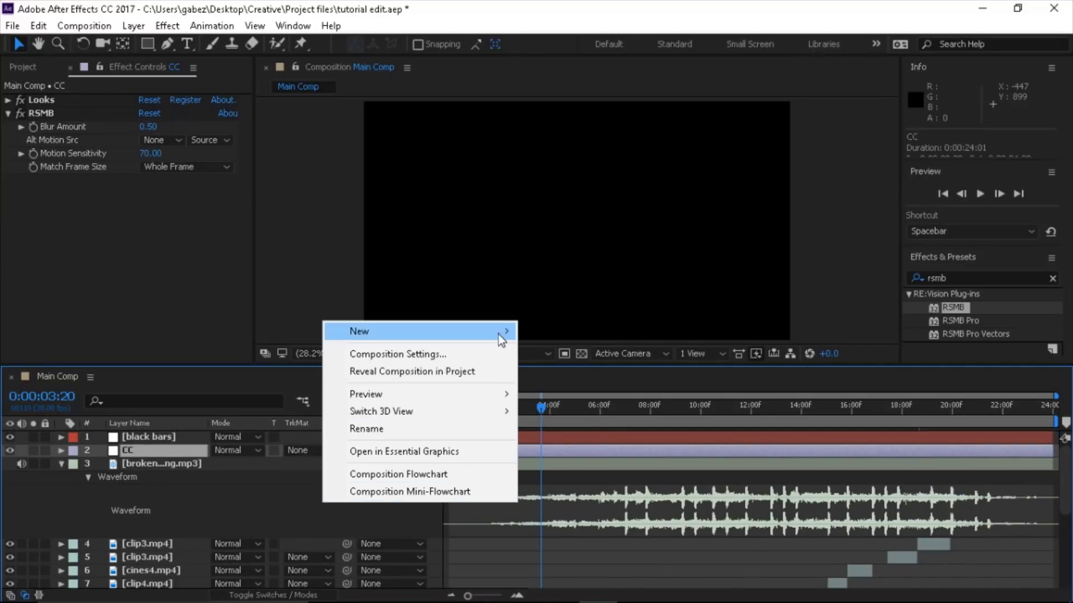
mouse_move(498, 334)
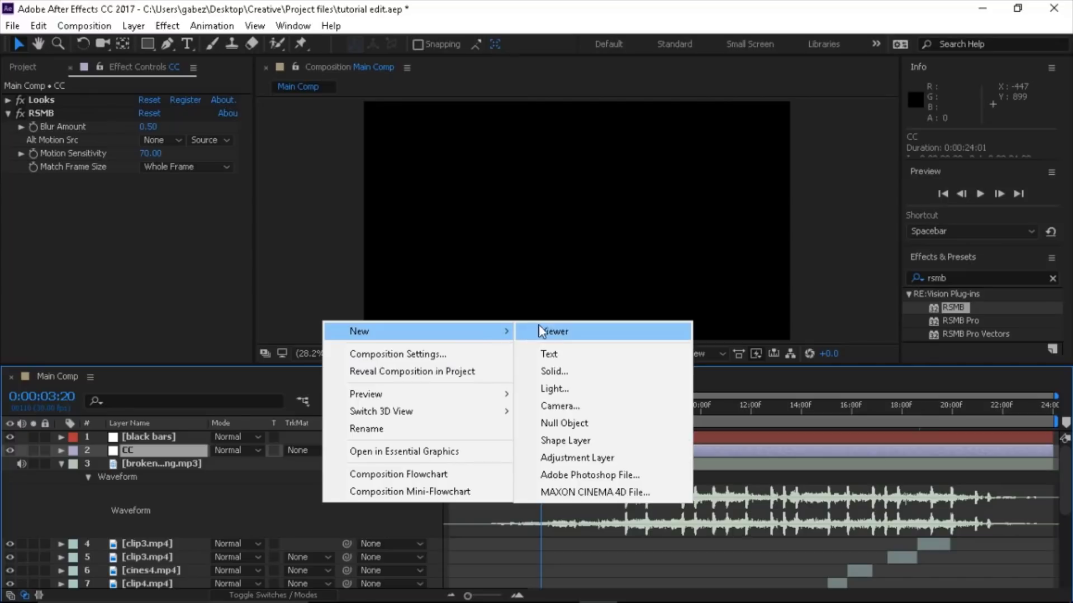
left_click(563, 370)
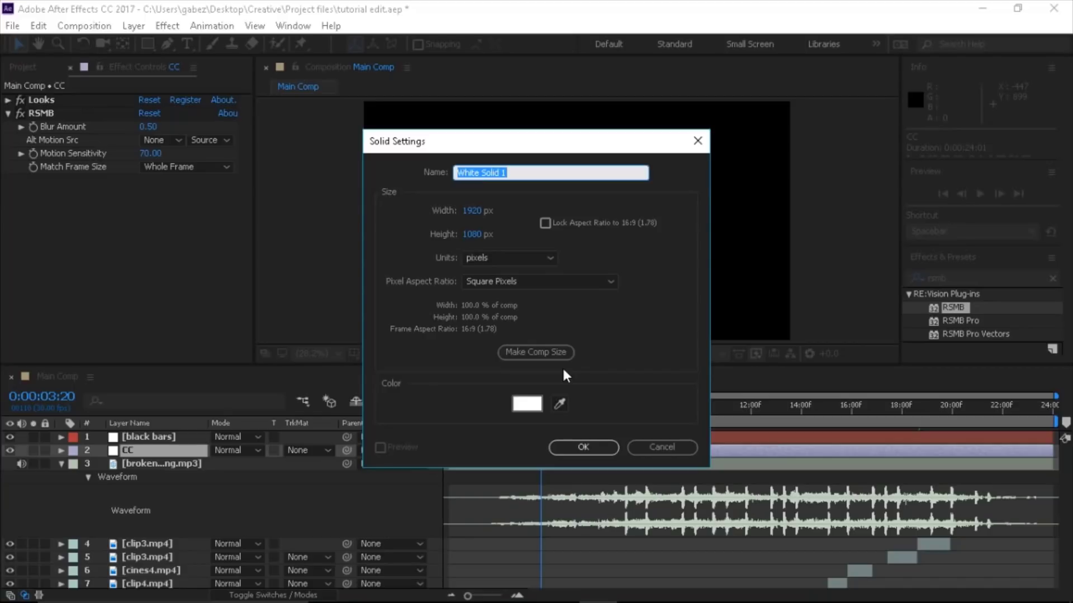
key("BackSpace")
left_click(599, 446)
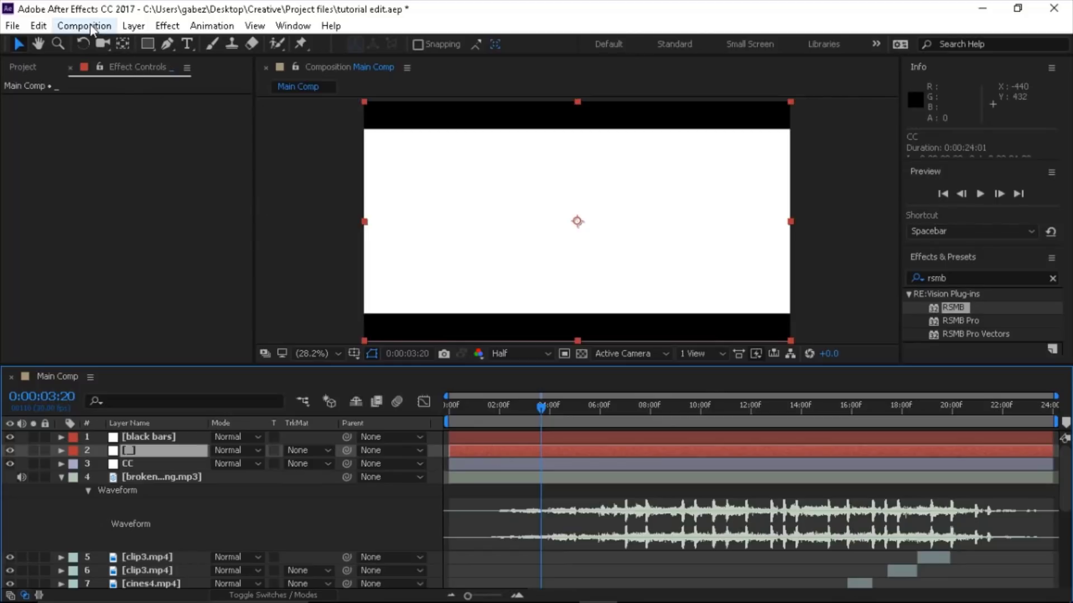
Step: Change the "_" solid's colour to black (000000) in its solid settings
left_click(137, 26)
left_click(209, 40)
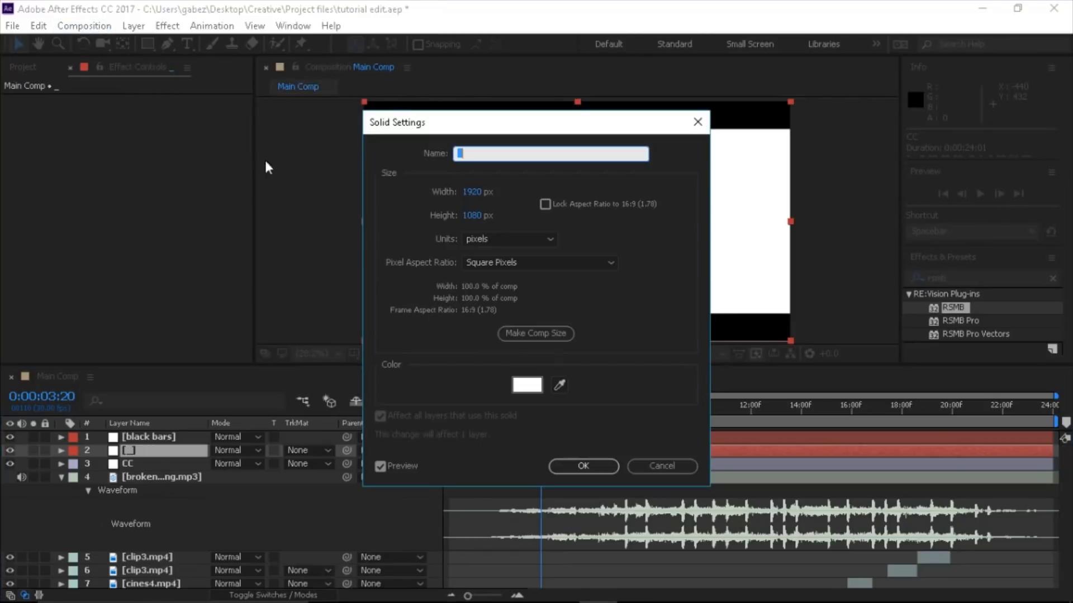
left_click(525, 383)
type("000000")
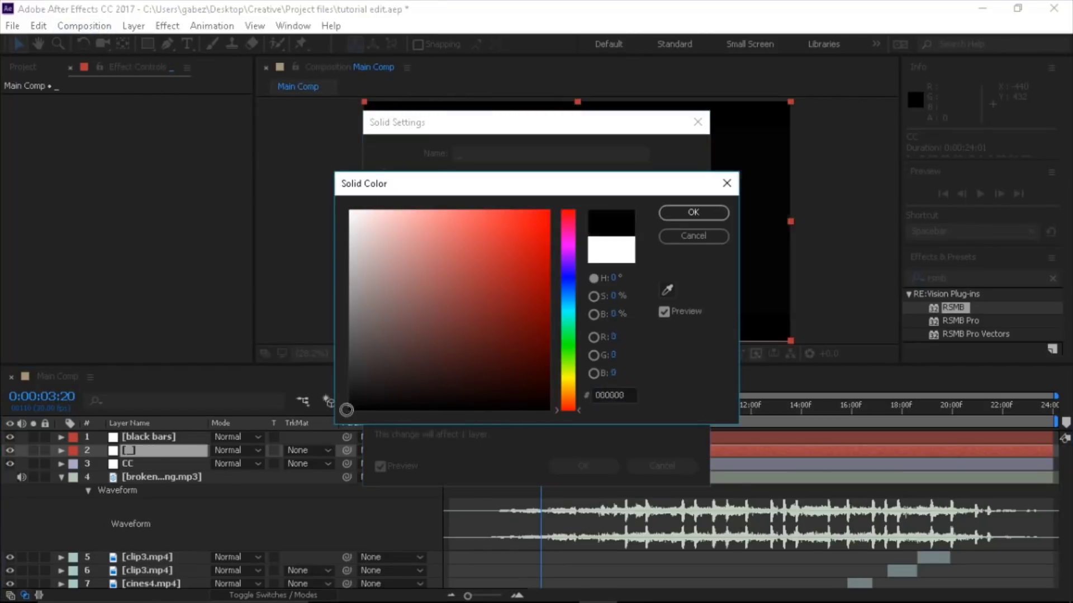
left_click(684, 214)
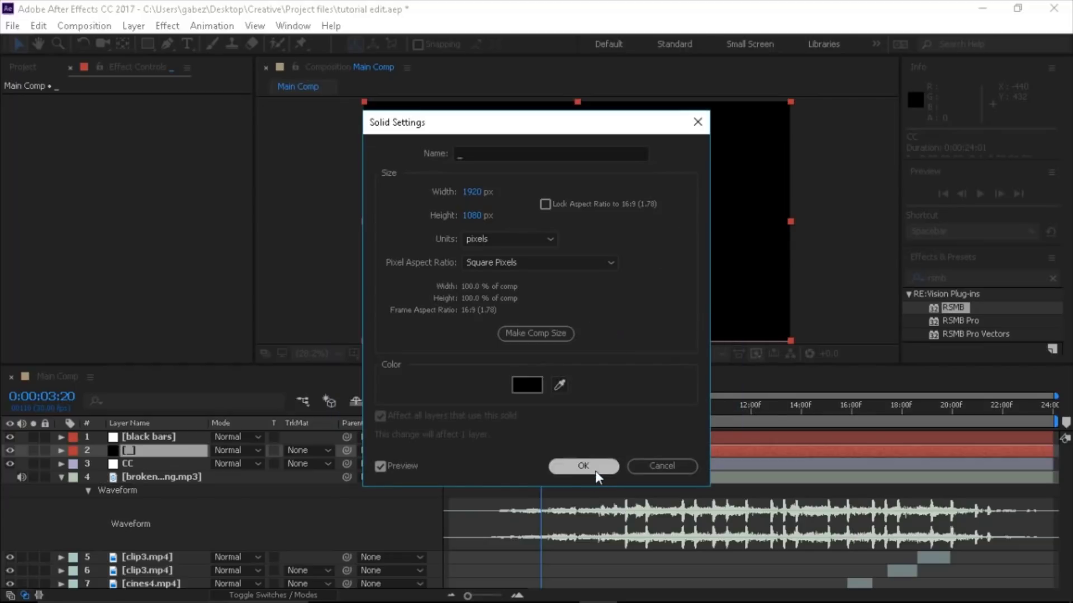
left_click(598, 470)
Step: Move the black "_" solid to the end of the layer stack, beneath all clips
left_click_drag(164, 457, 181, 584)
scroll(270, 505, "up", 6)
scroll(313, 495, "up", 3)
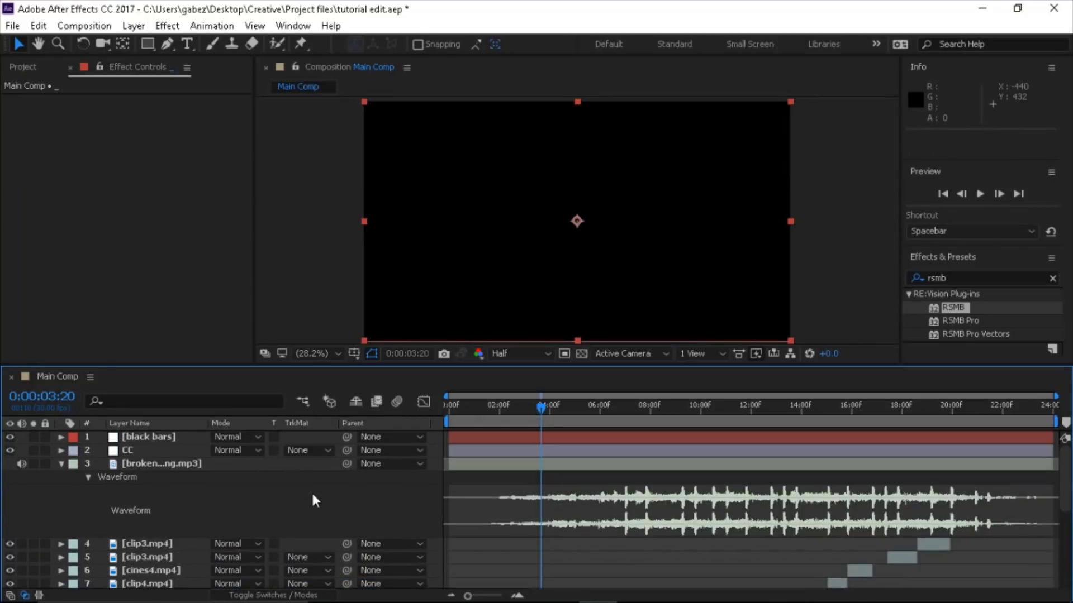
scroll(555, 518, "down", 10)
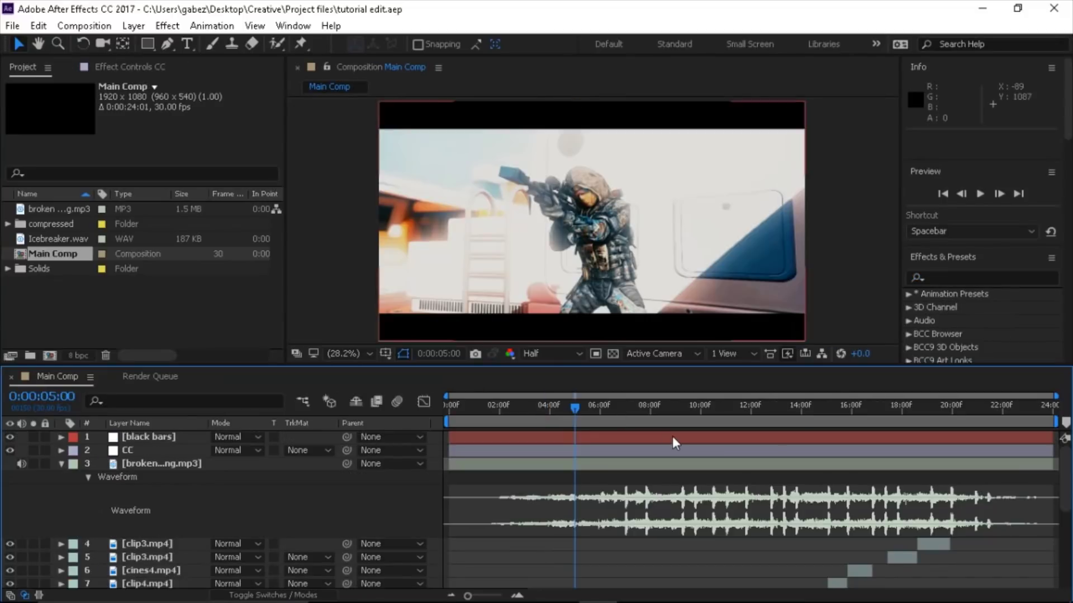
scroll(612, 503, "down", 6)
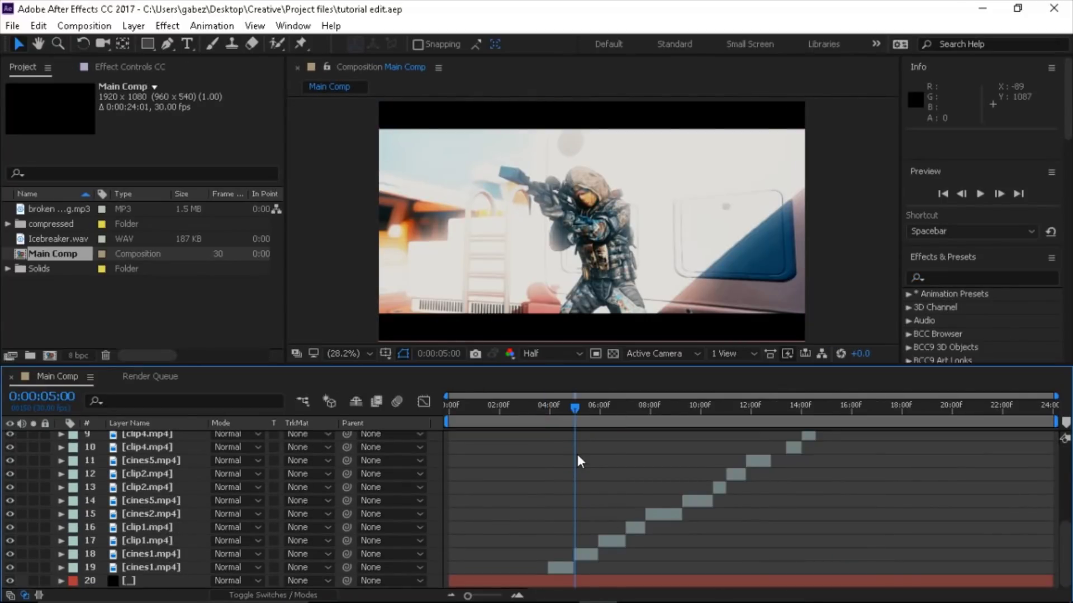
Step: Check the first cines1.mp4 clip at 0:00:04:09 and 0:00:04:22, and show the Proportional Grid over the composition
left_click(557, 415)
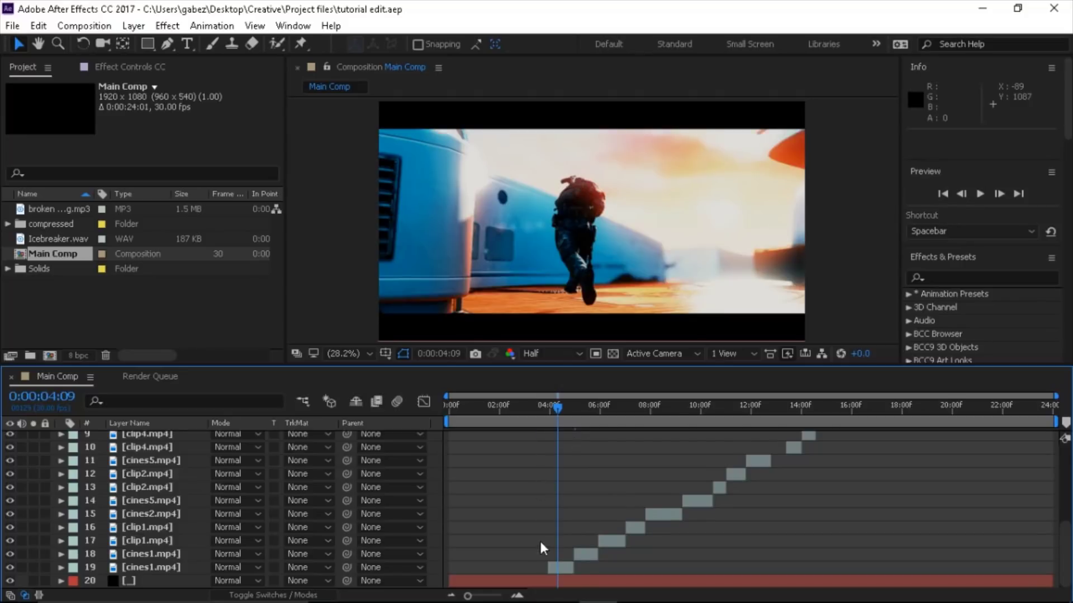
left_click(517, 595)
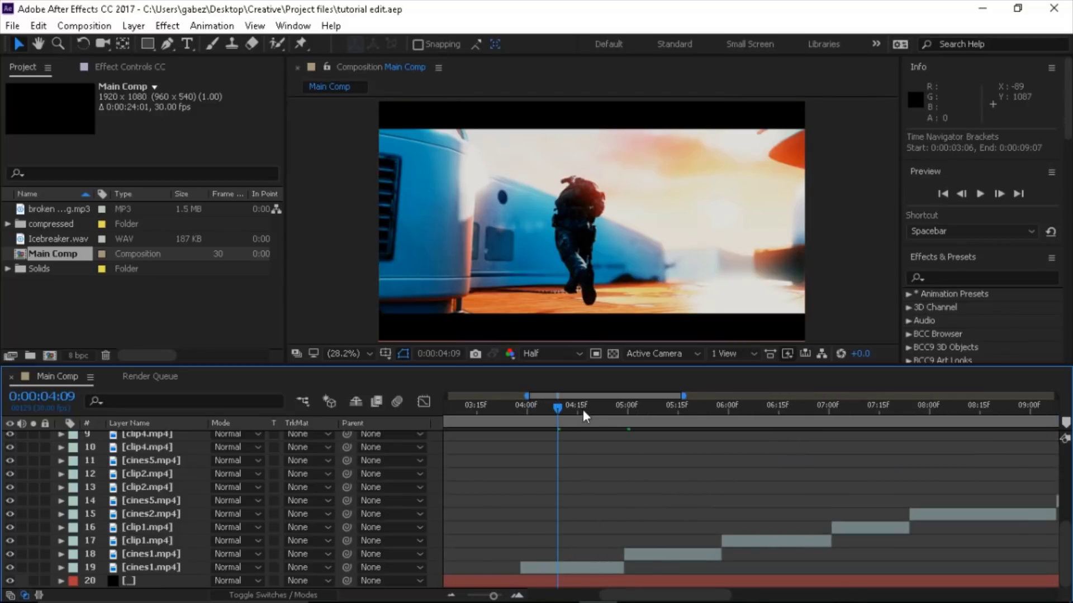
left_click(601, 408)
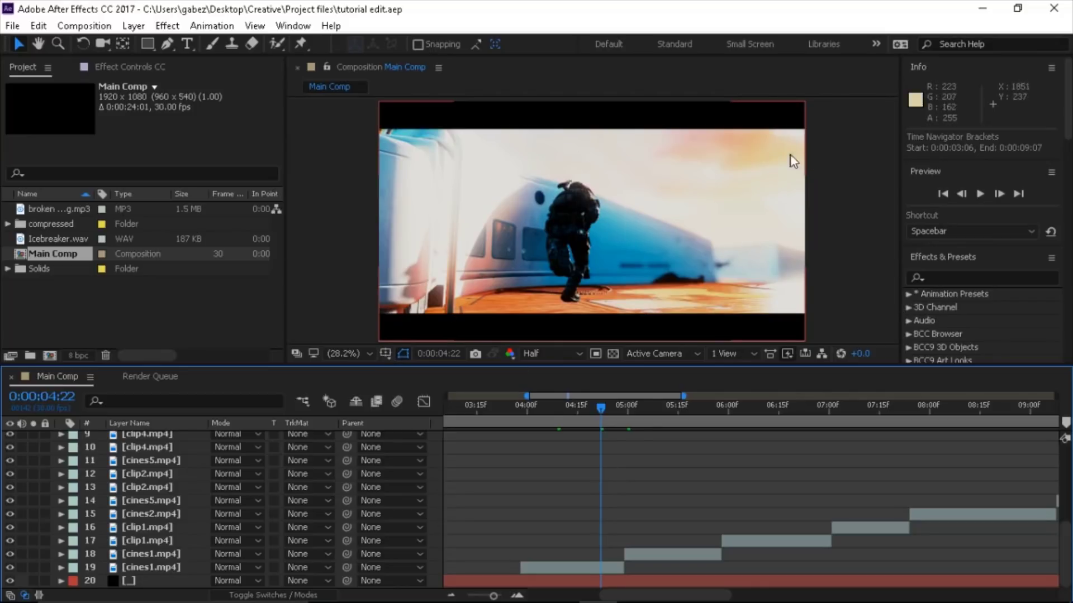
left_click(385, 354)
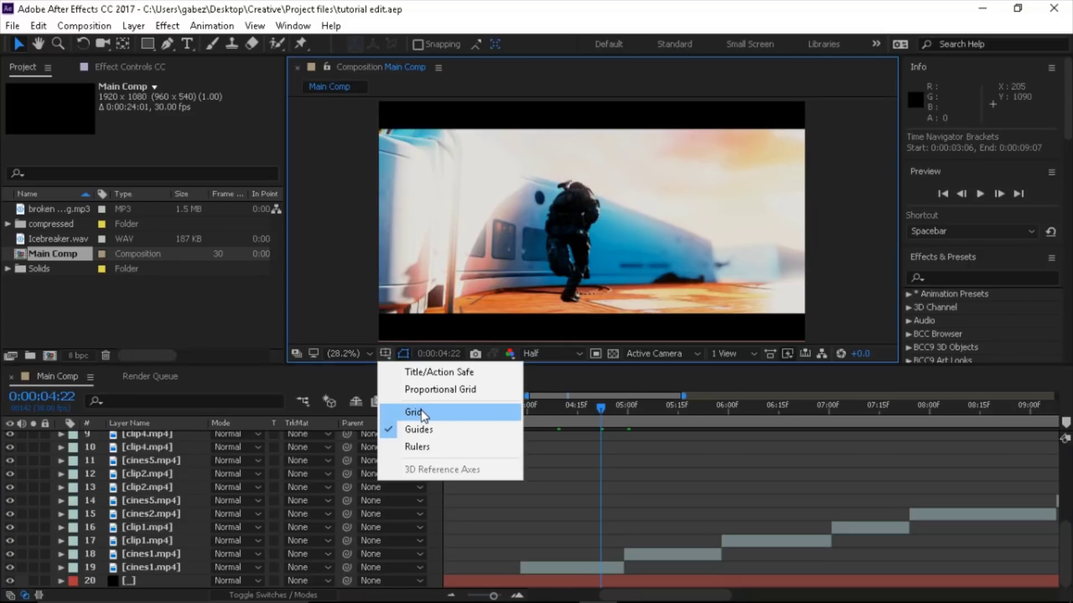
left_click(430, 388)
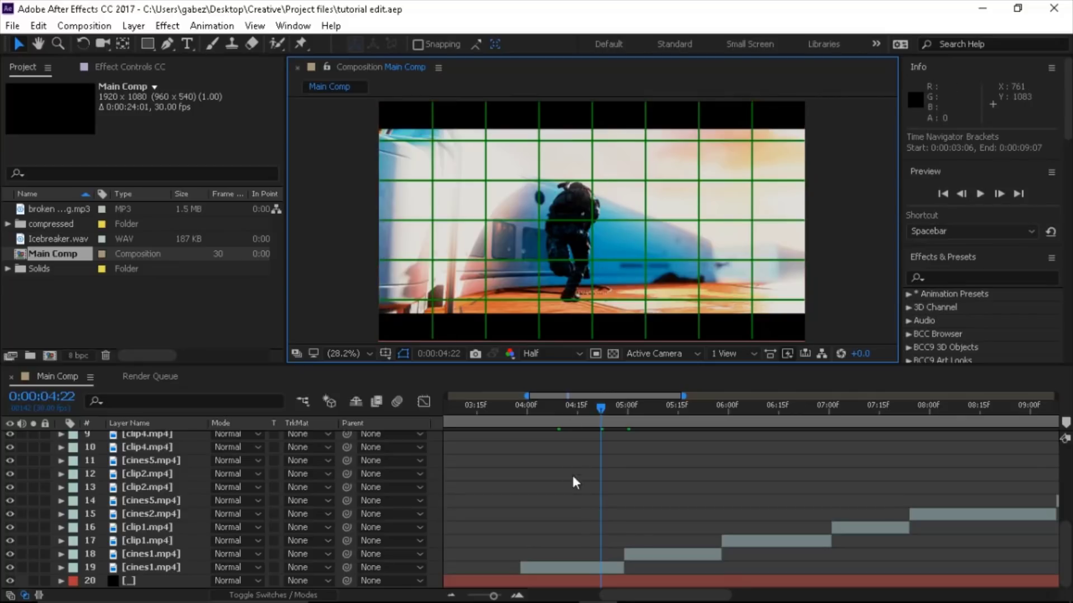
Step: Enable time remapping on the first cines1.mp4 clip, with the current time at 0:00:04:06
left_click(547, 414)
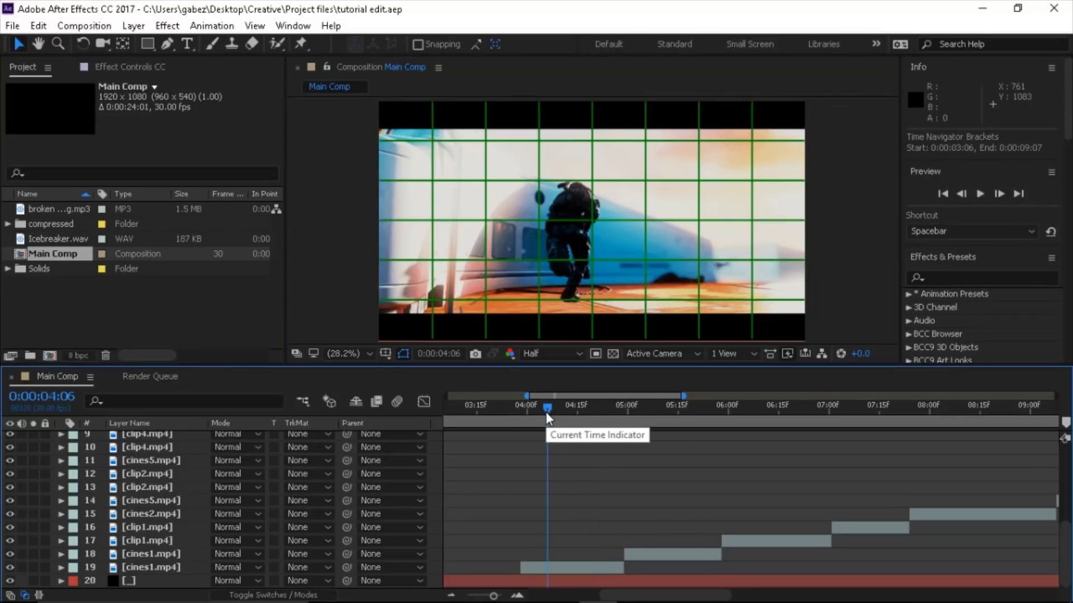
left_click(574, 565)
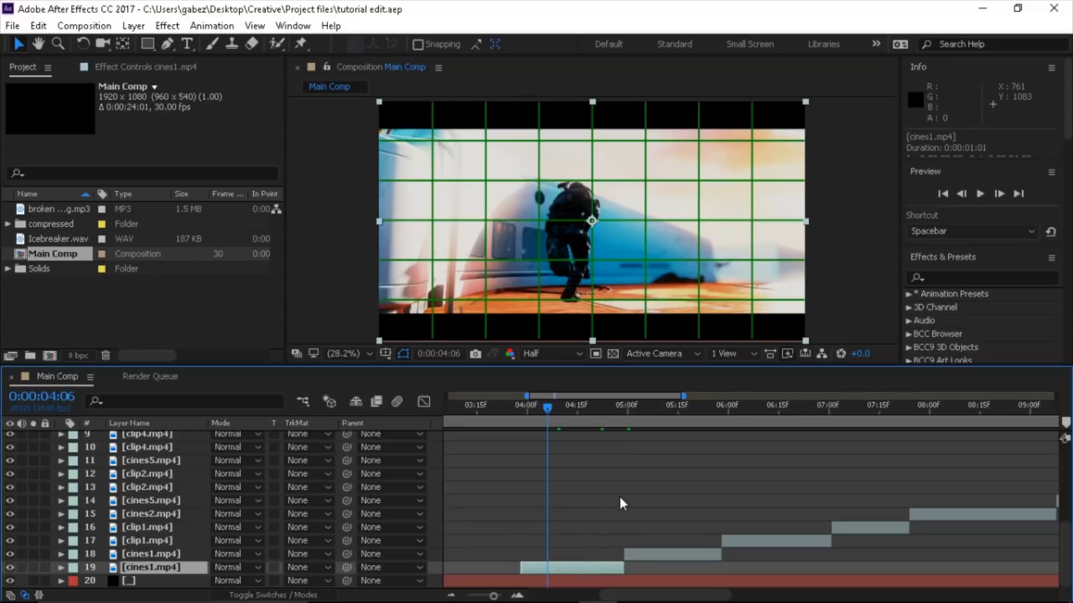
key("ctrl+alt+t")
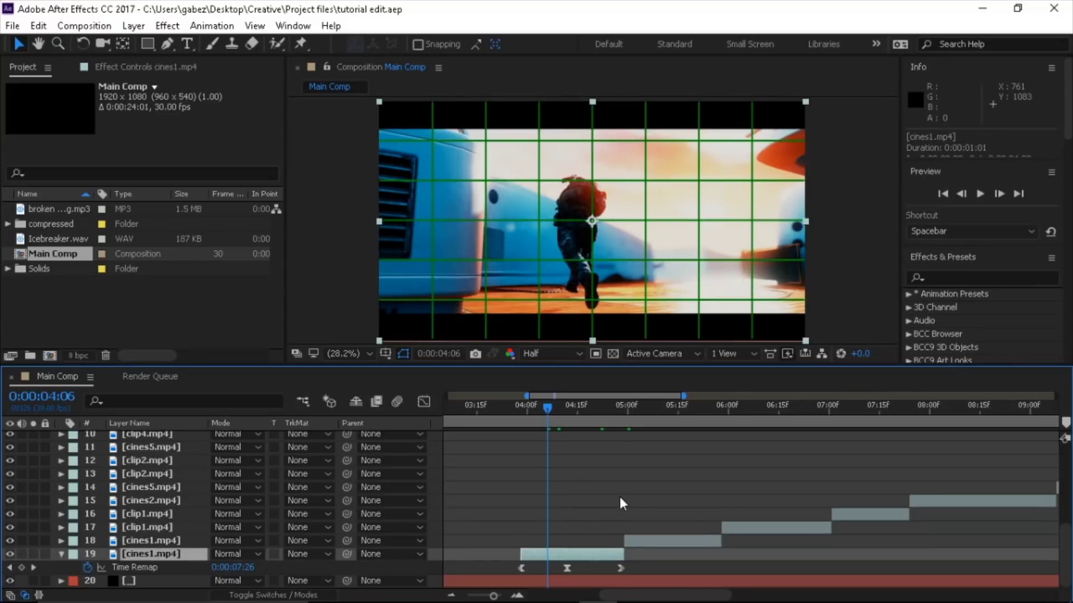
Step: Start keyframing the first cines1.mp4 clip's Position at 0:00:03:28, with an X value of 1010 and Y kept at 540
key("i")
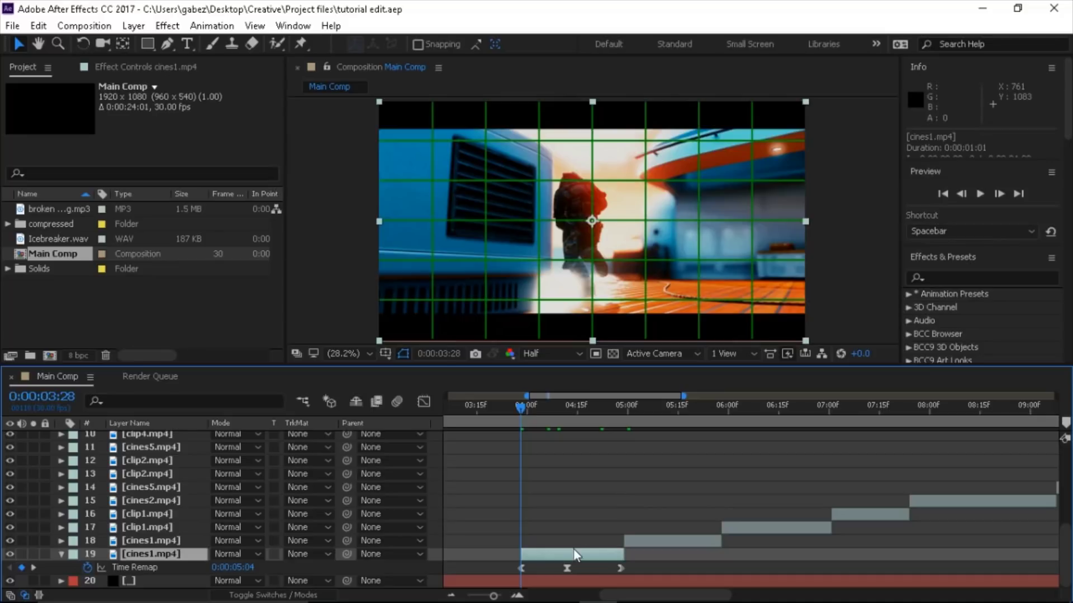
key("p")
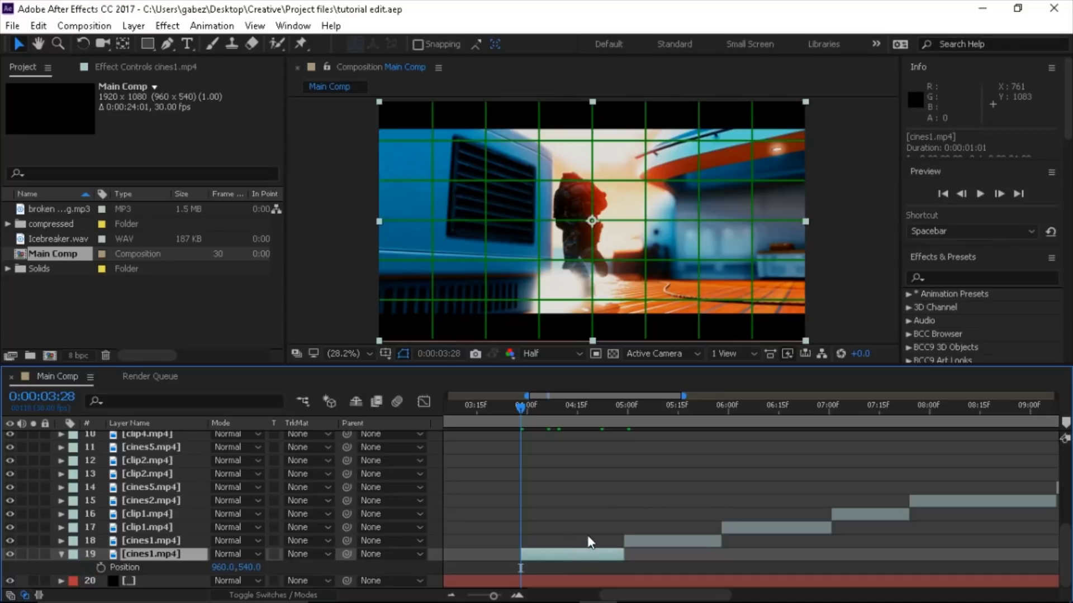
left_click(100, 568)
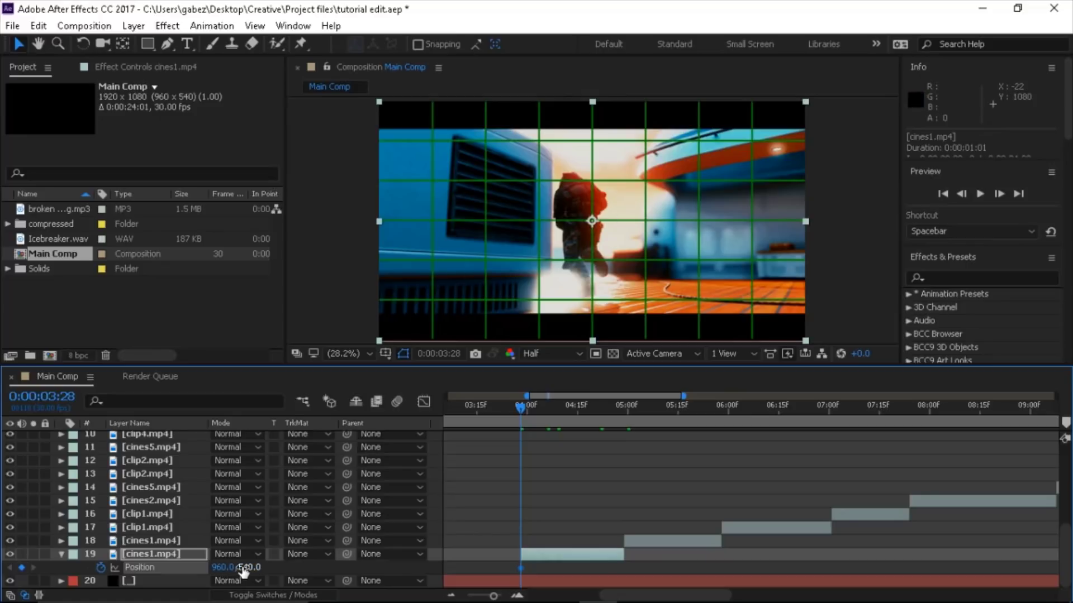
left_click_drag(244, 569, 269, 564)
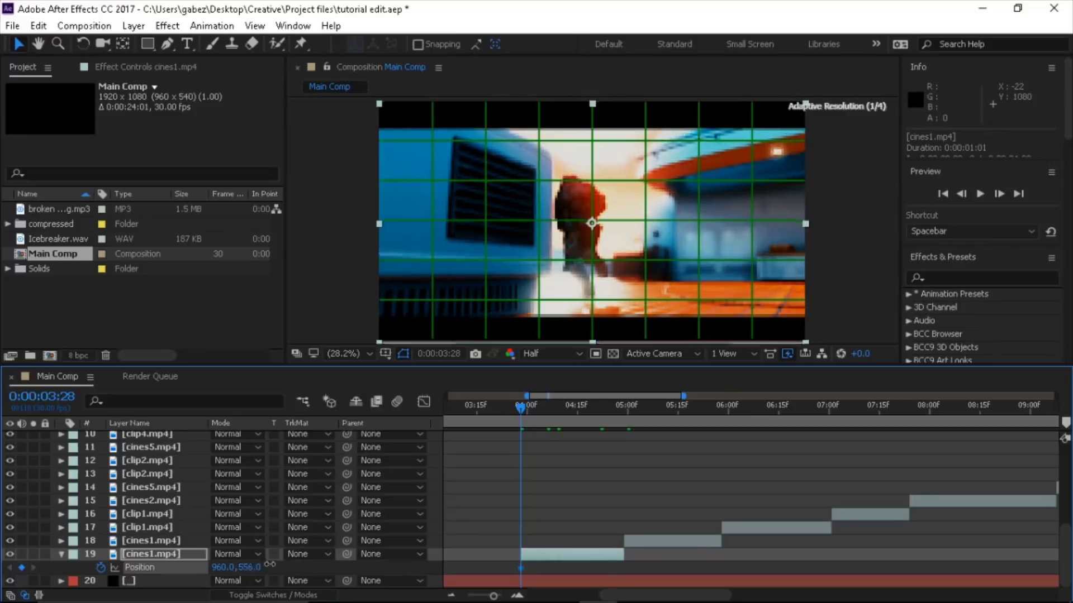
key("ctrl+z")
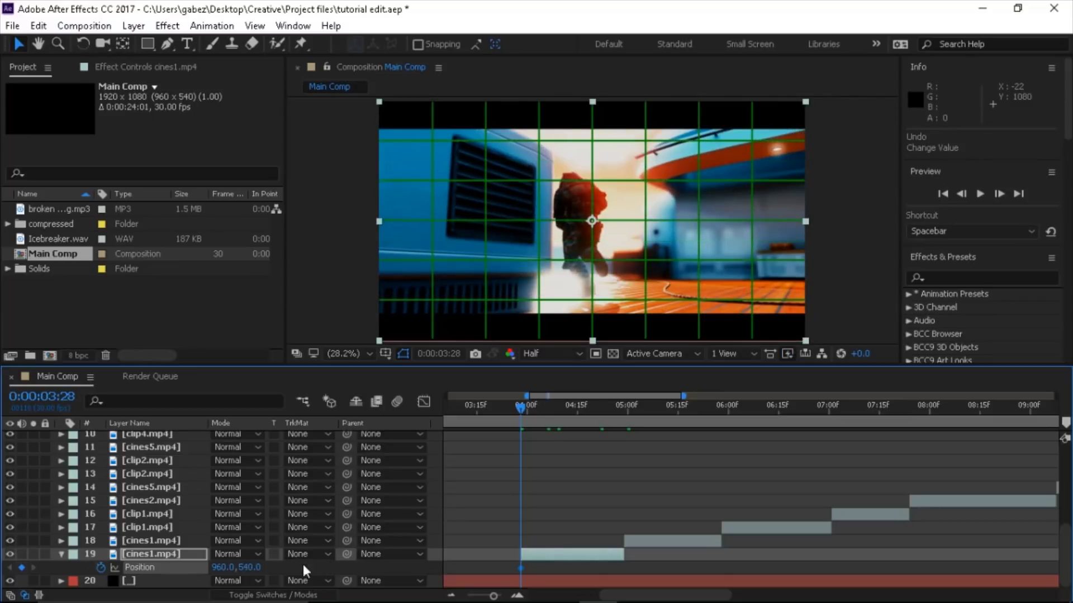
left_click_drag(229, 568, 267, 568)
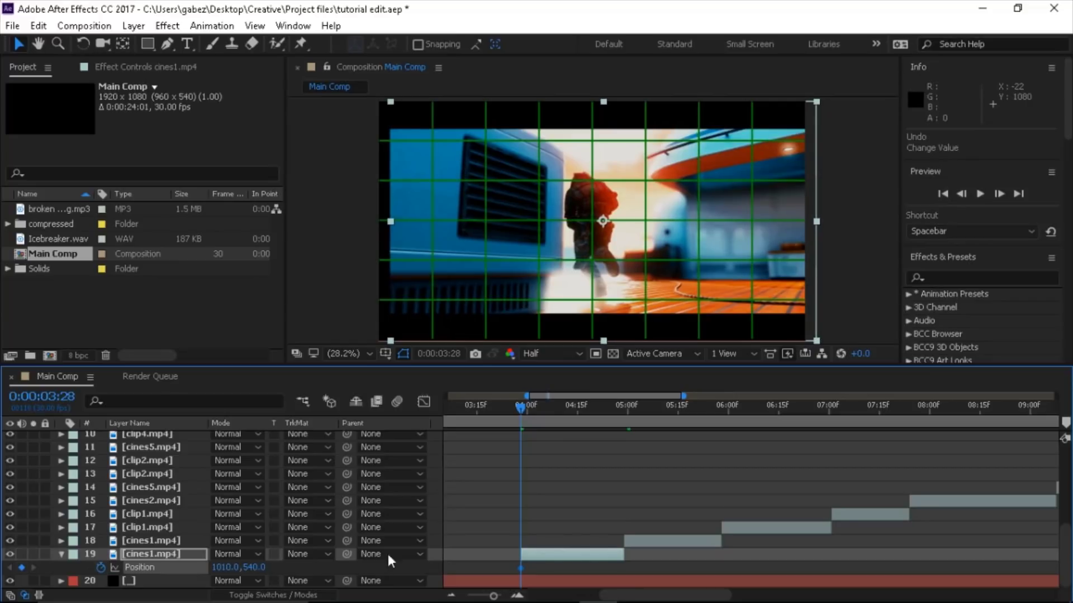
Step: Keyframe the clip's X position at 1029 at 0:00:04:12 and at 1086 at 0:00:04:28
key("ctrl+alt+t")
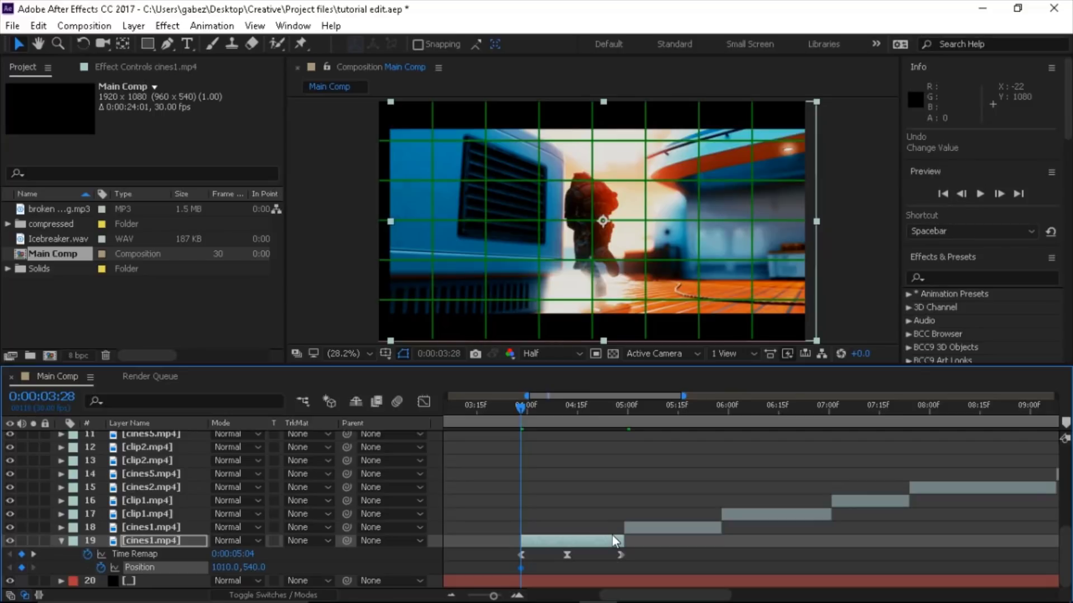
key("space")
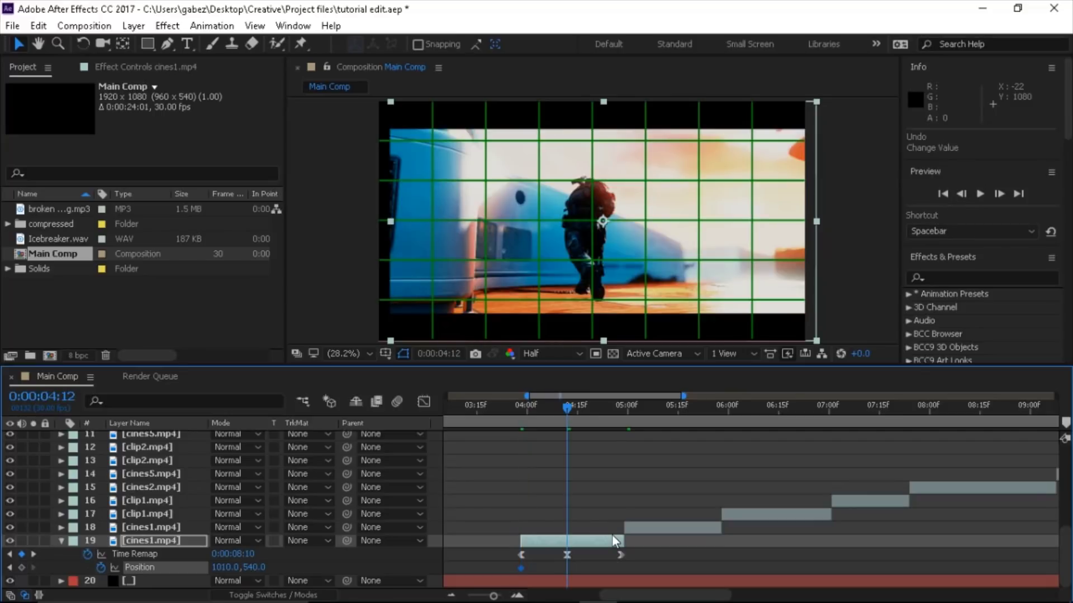
left_click(22, 567)
left_click_drag(221, 567, 232, 567)
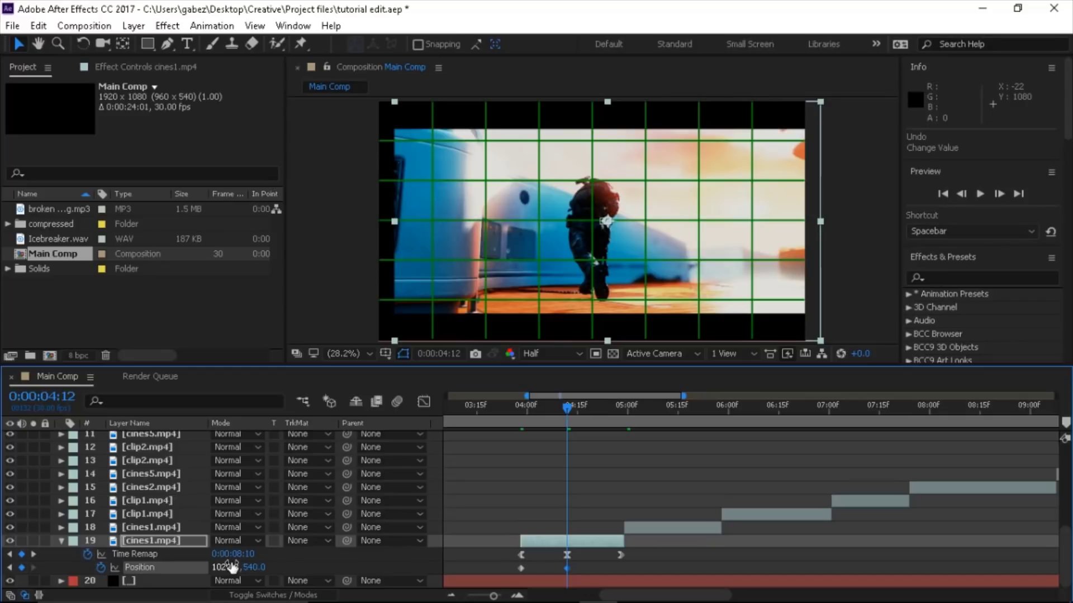
key("k")
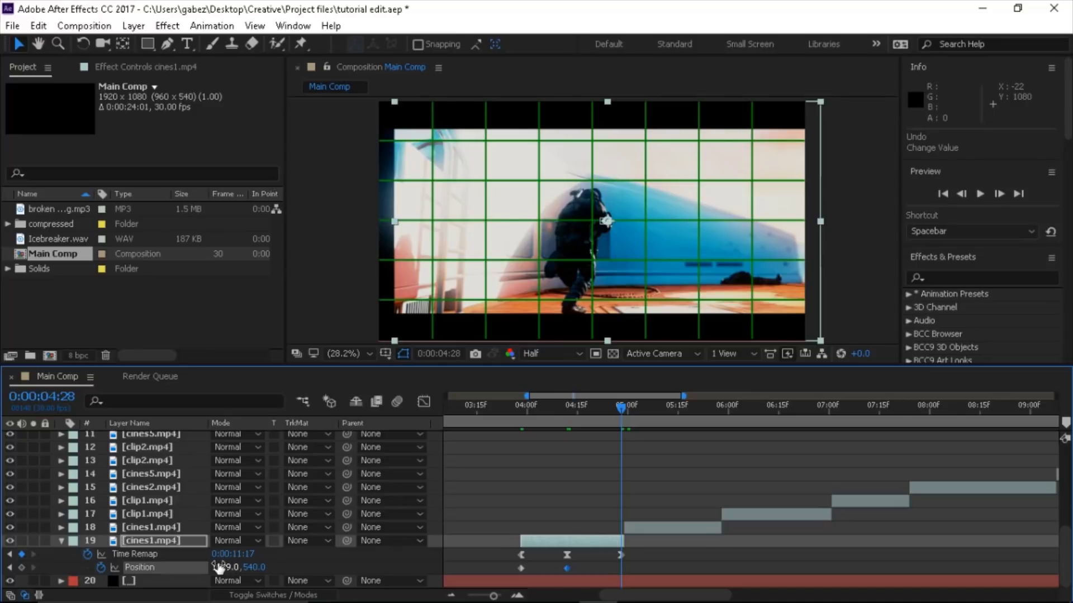
left_click_drag(223, 566, 257, 556)
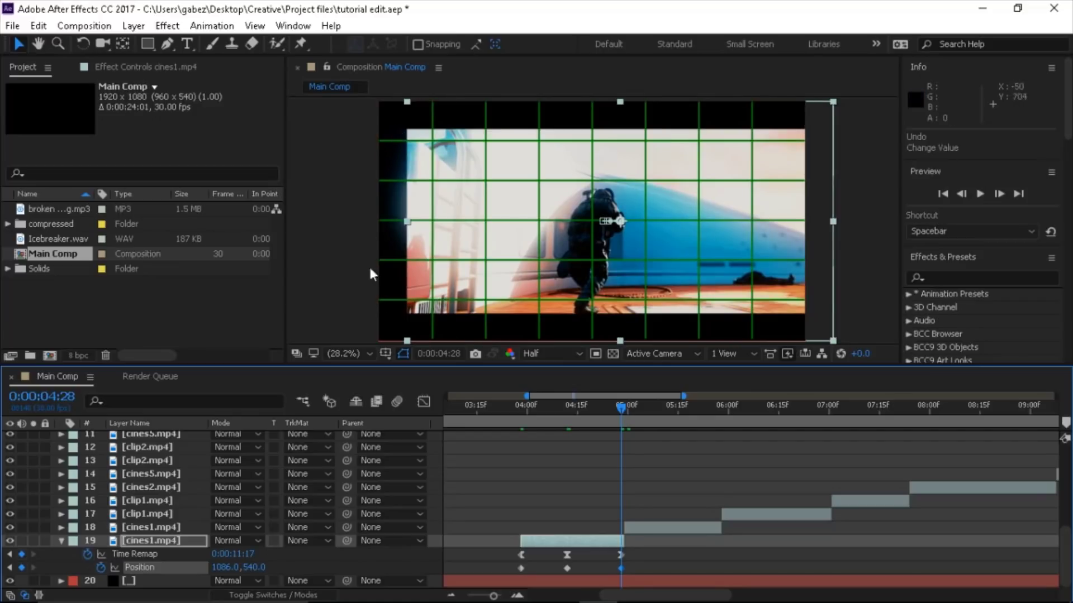
Step: Try scaling the first cines1.mp4 clip to 125% and then to 110%
left_click(571, 539)
key("s")
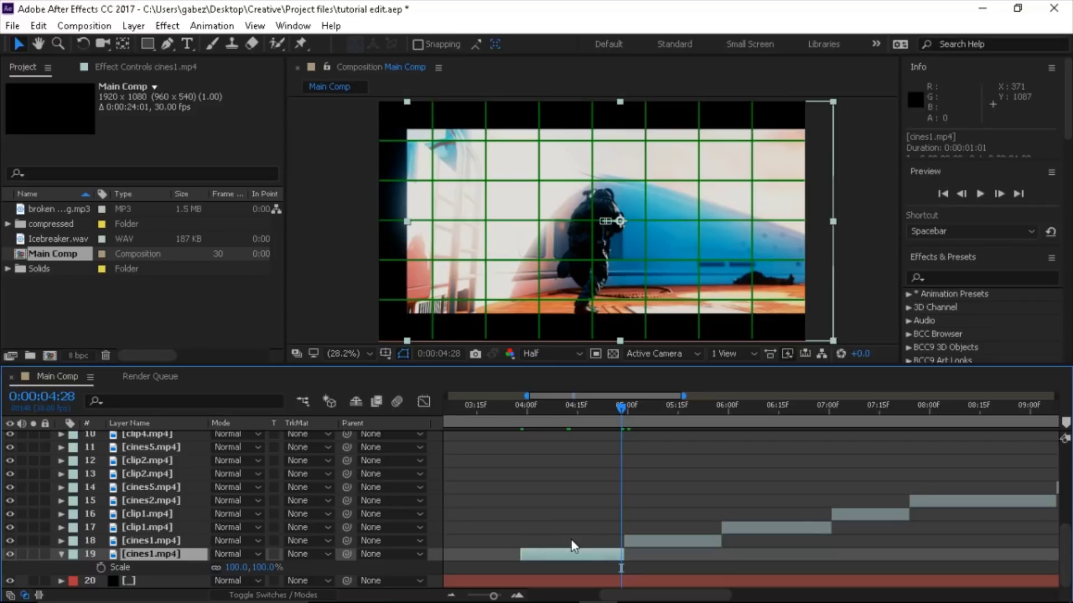
left_click(237, 567)
type("125")
key("Return")
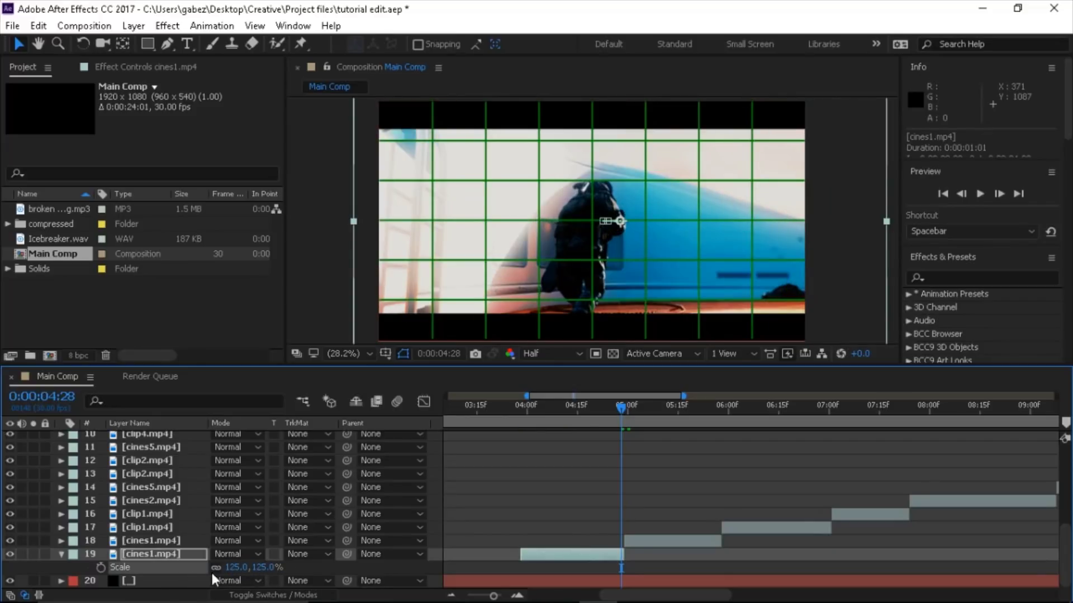
left_click(231, 567)
type("12")
key("BackSpace")
type("10")
key("Return")
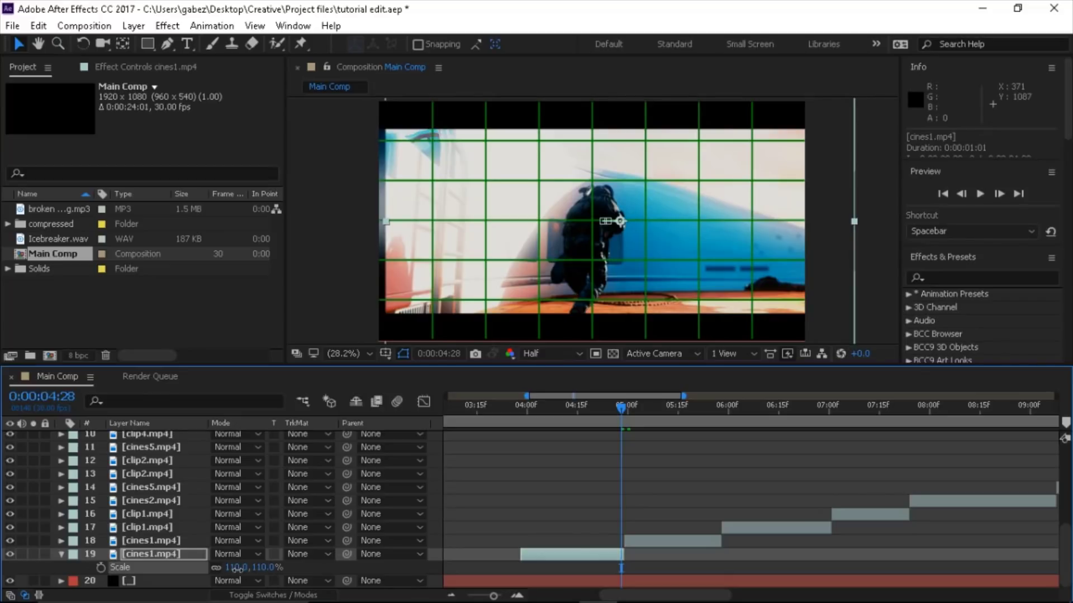
Step: Set the first cines1.mp4 clip's Scale to 113% so that it fills the frame width
left_click_drag(234, 570, 244, 574)
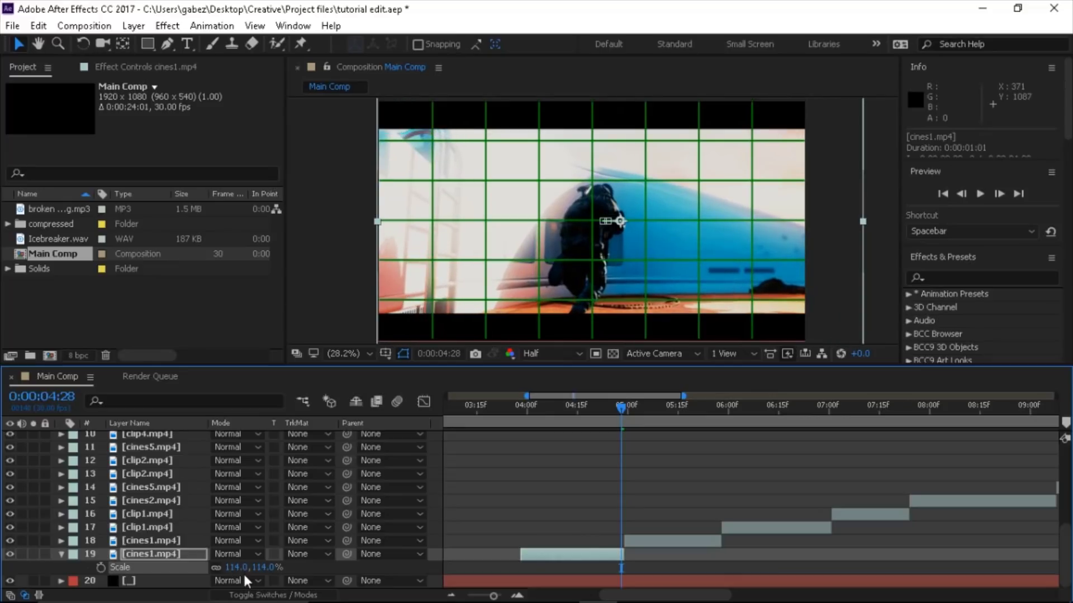
left_click(242, 568)
type("113")
key("Return")
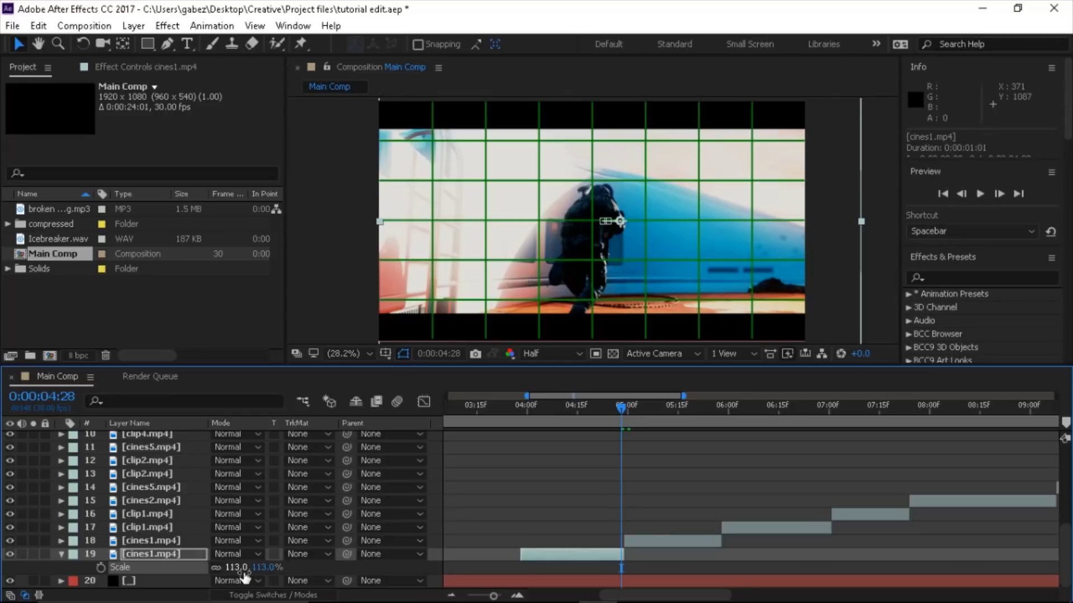
Step: With the current time at 0:00:03:28, separate the clip's keyframed Position into X and Y dimensions in the Graph Editor
key("u")
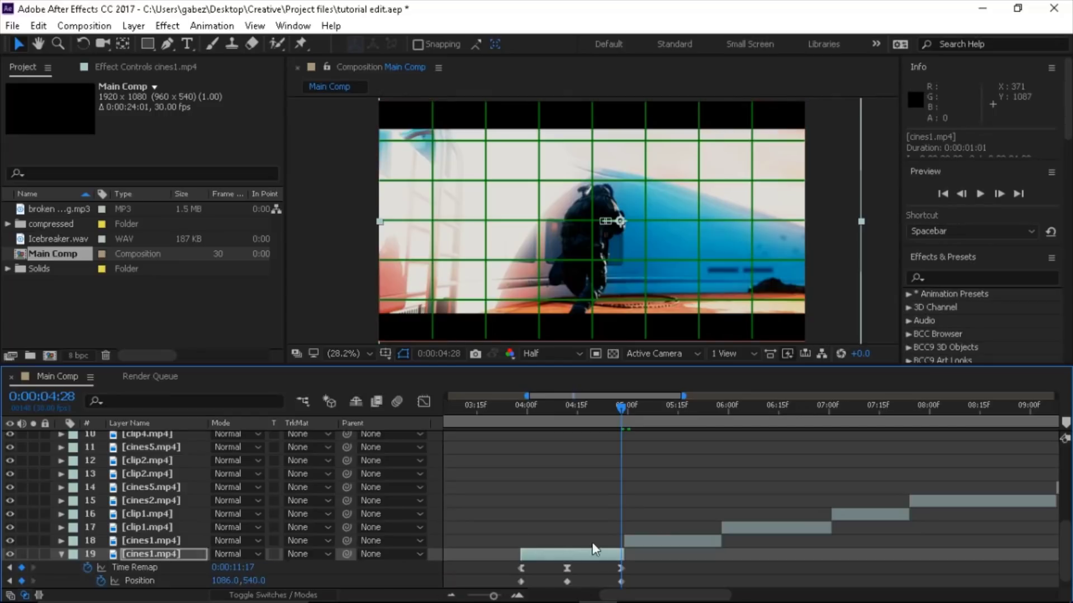
scroll(597, 537, "down", 1)
key("j")
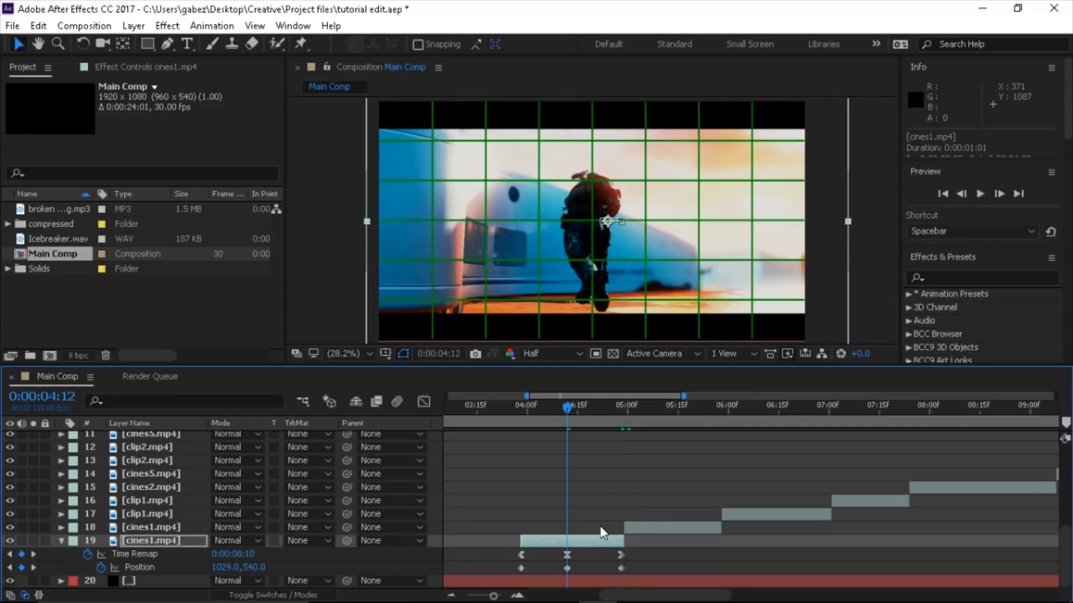
key("space")
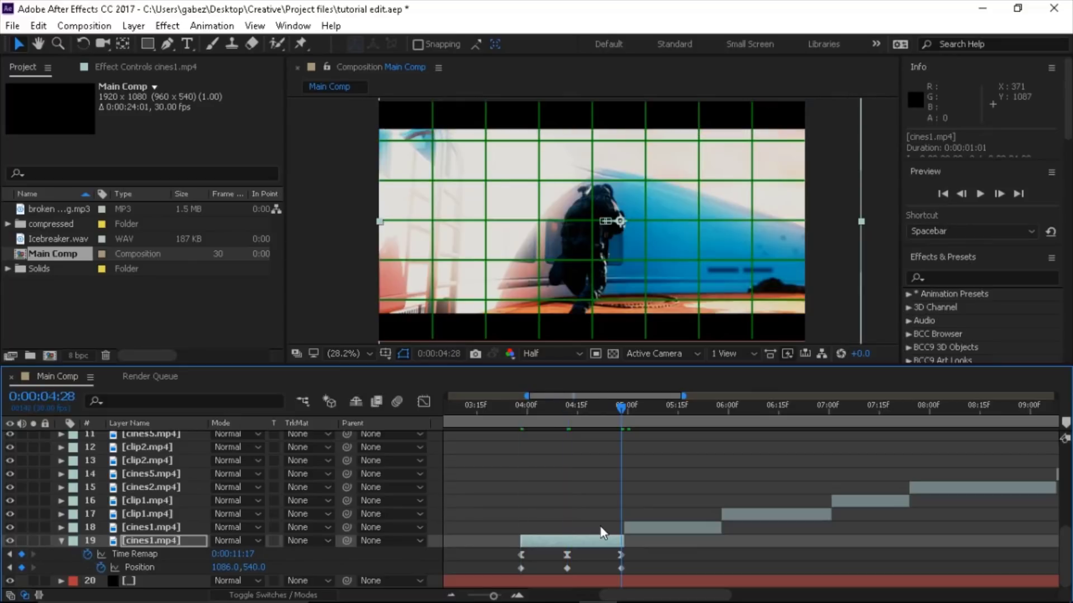
key("space")
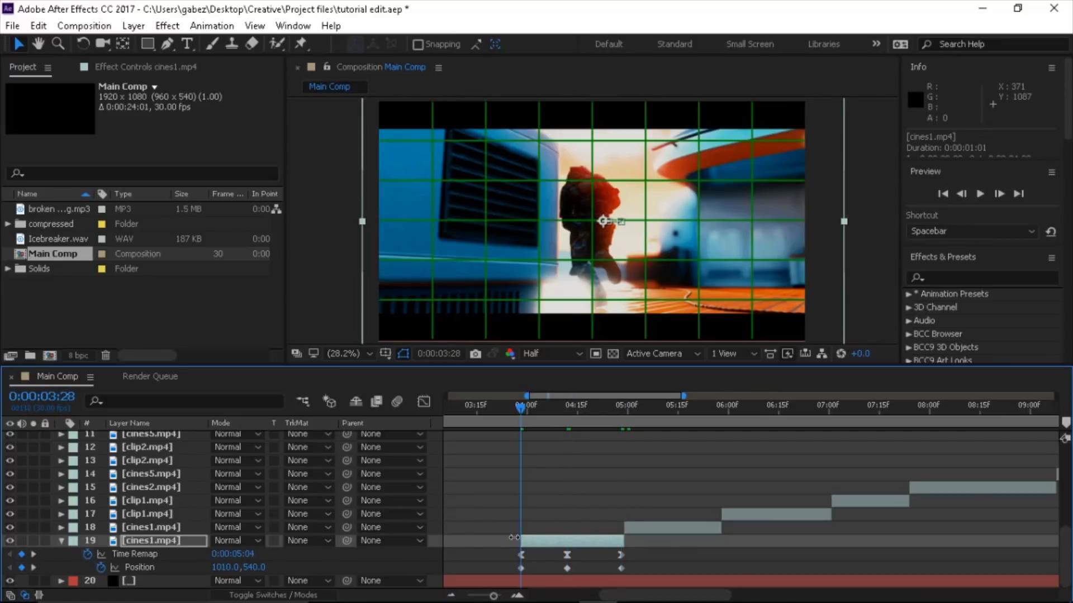
left_click(179, 567)
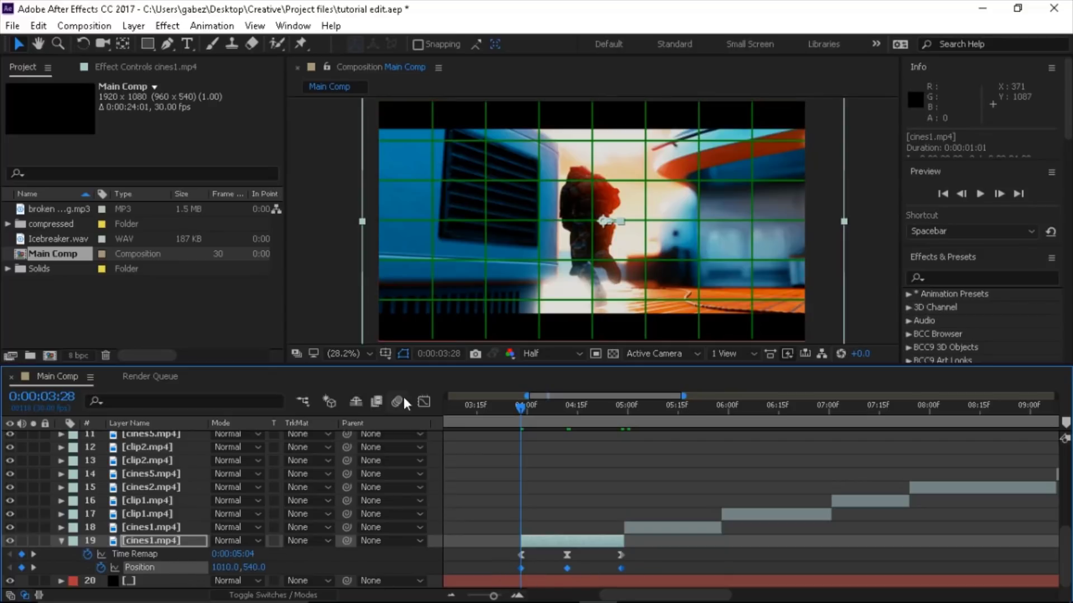
left_click(425, 401)
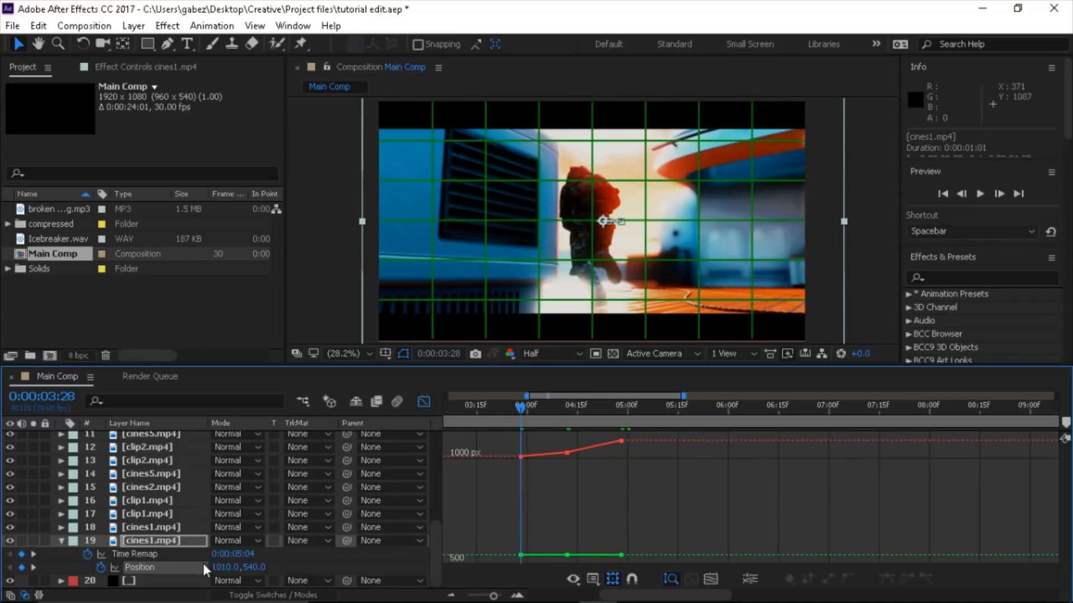
left_click(750, 578)
scroll(276, 538, "down", 1)
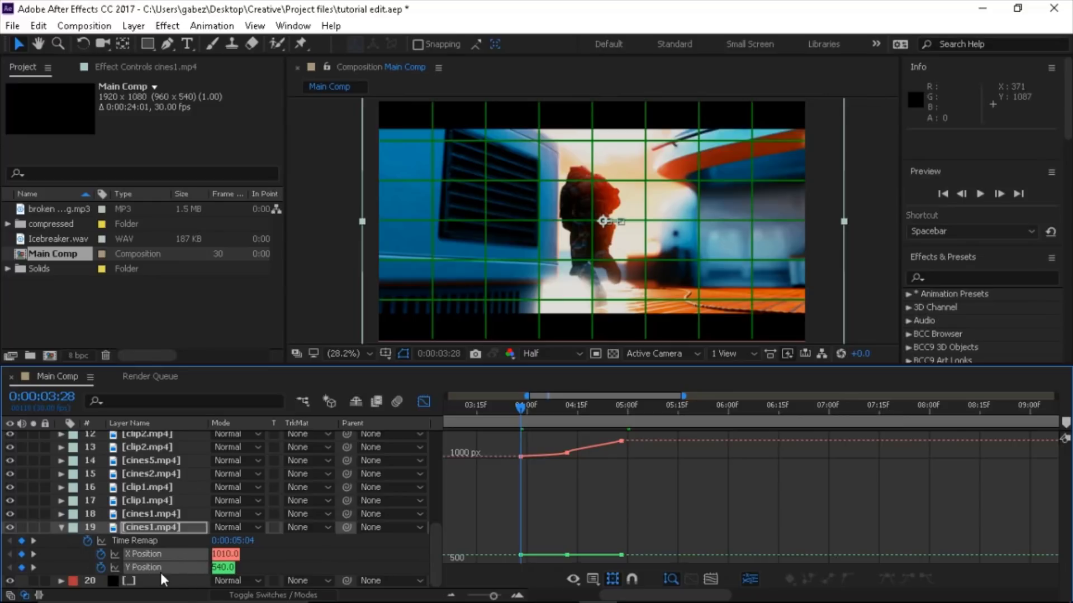
Step: Remove the keyframes from the clip's Y Position only and display the X Position curve in the graph
left_click(100, 568)
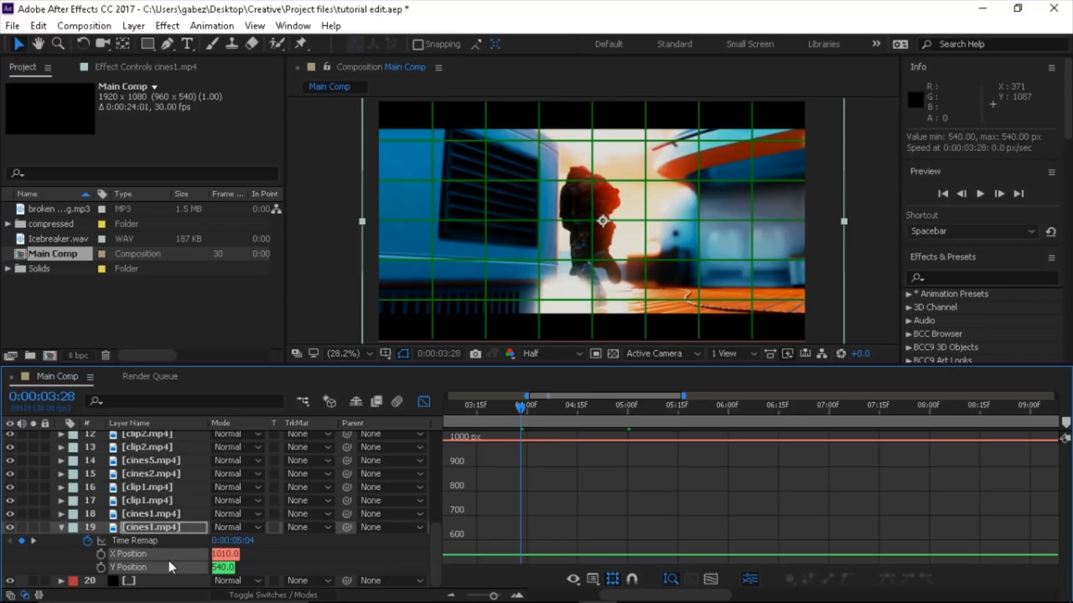
key("ctrl+z")
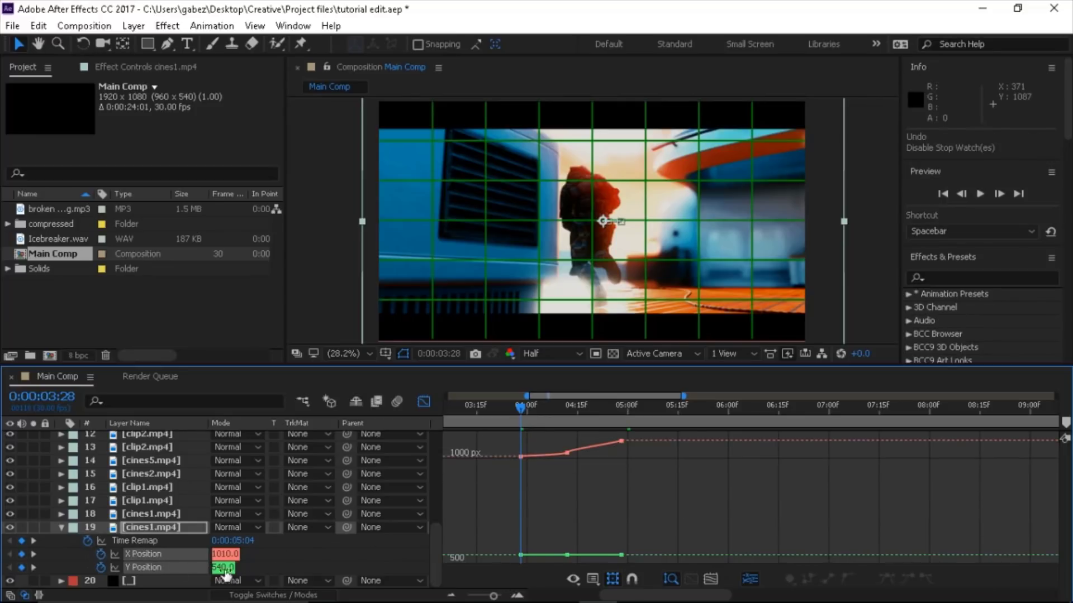
left_click(190, 568)
left_click(284, 561)
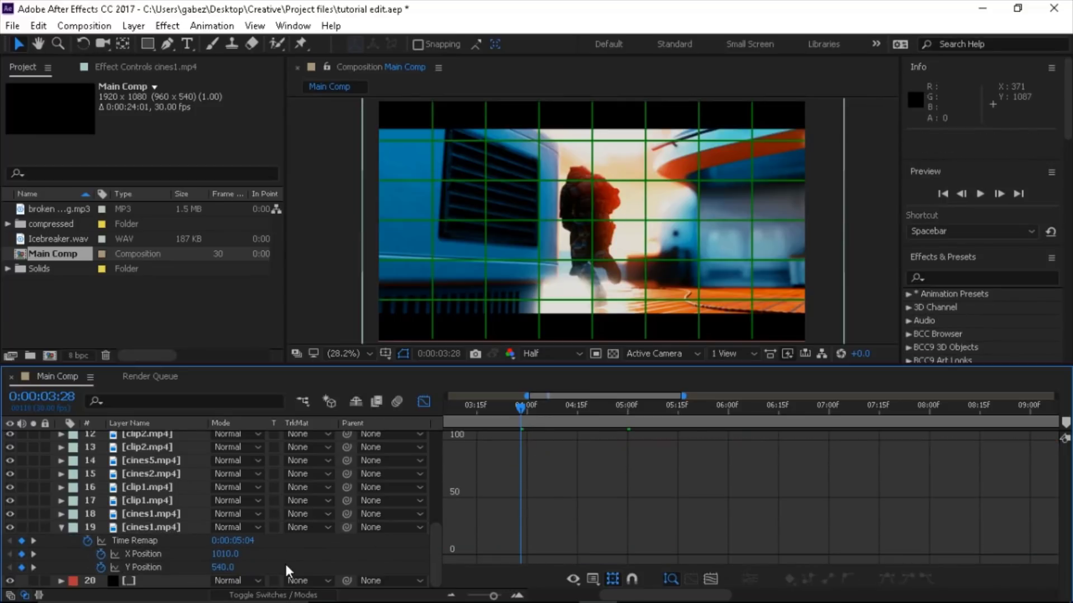
left_click(183, 565)
left_click(104, 567)
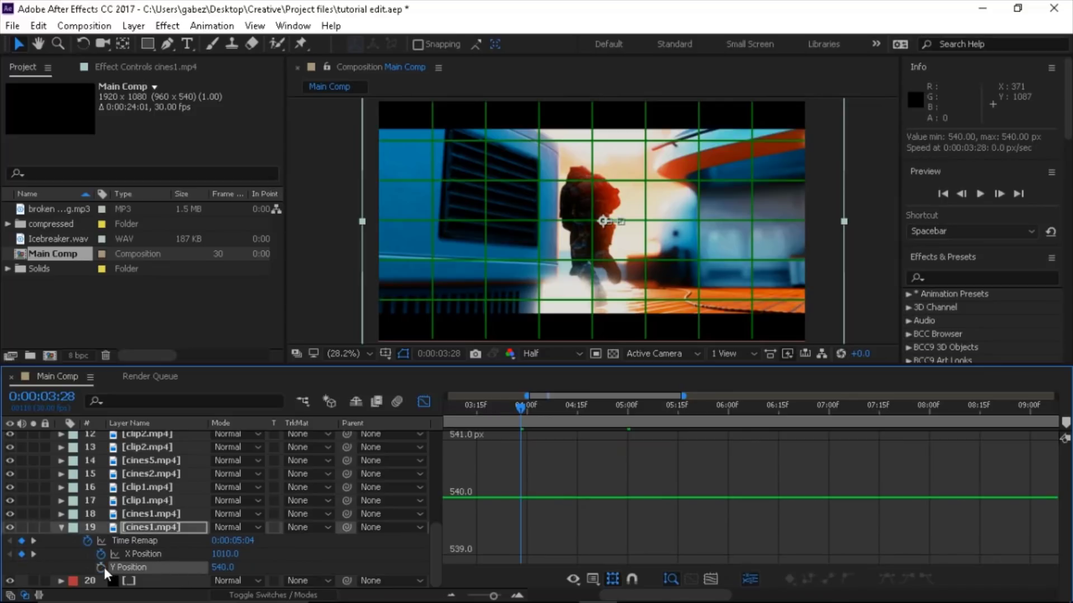
left_click(169, 551)
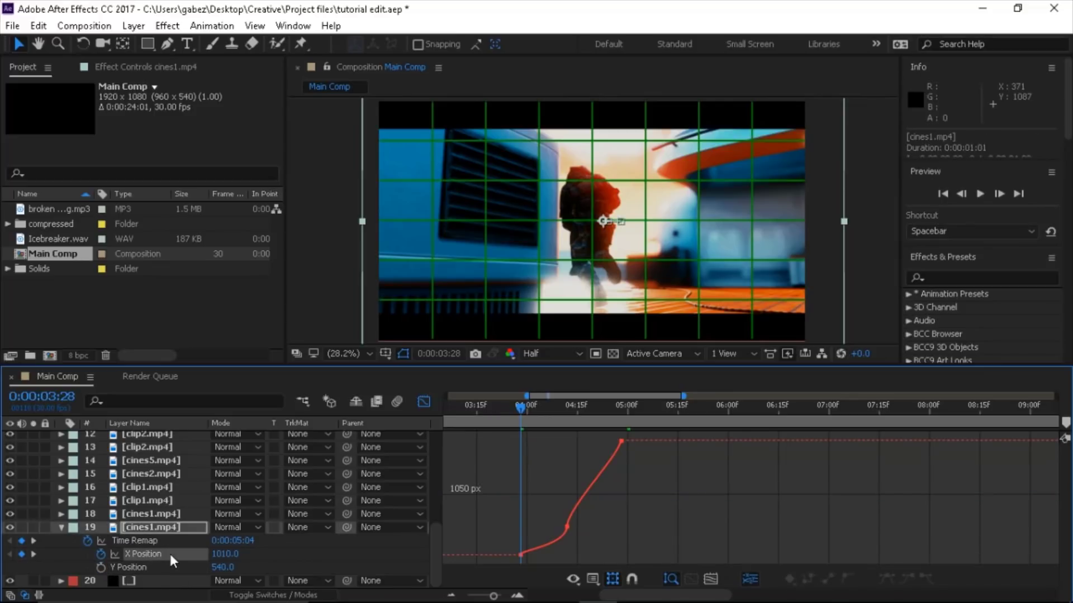
Step: Flatten the middle X Position keyframe's handles on layer 19 cines1.mp4 in the graph editor, extending them horizontally towards the neighbouring keyframes
left_click(517, 596)
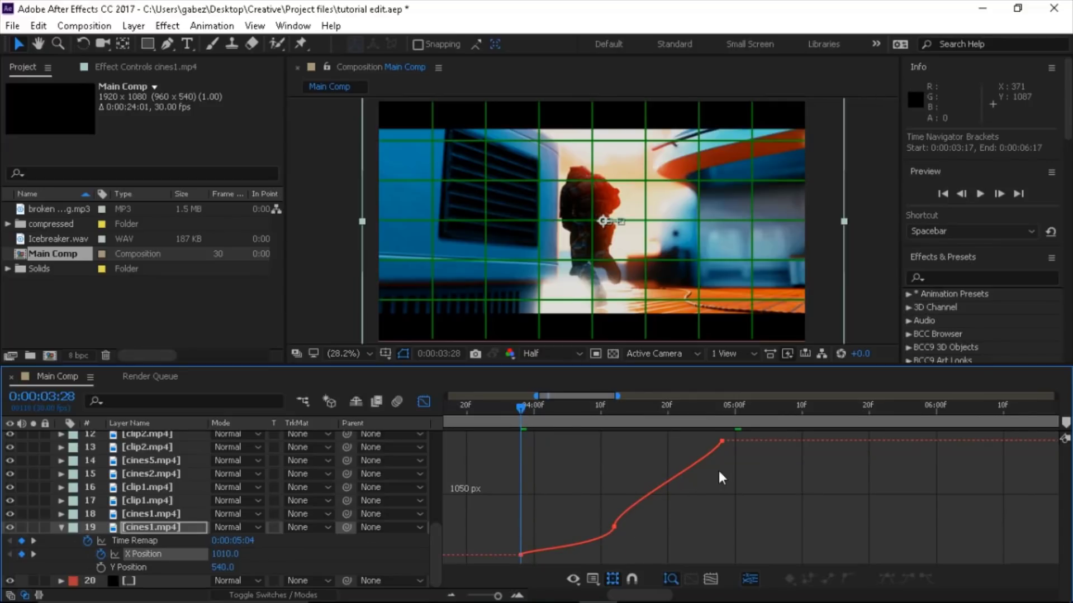
mouse_move(676, 481)
key("space")
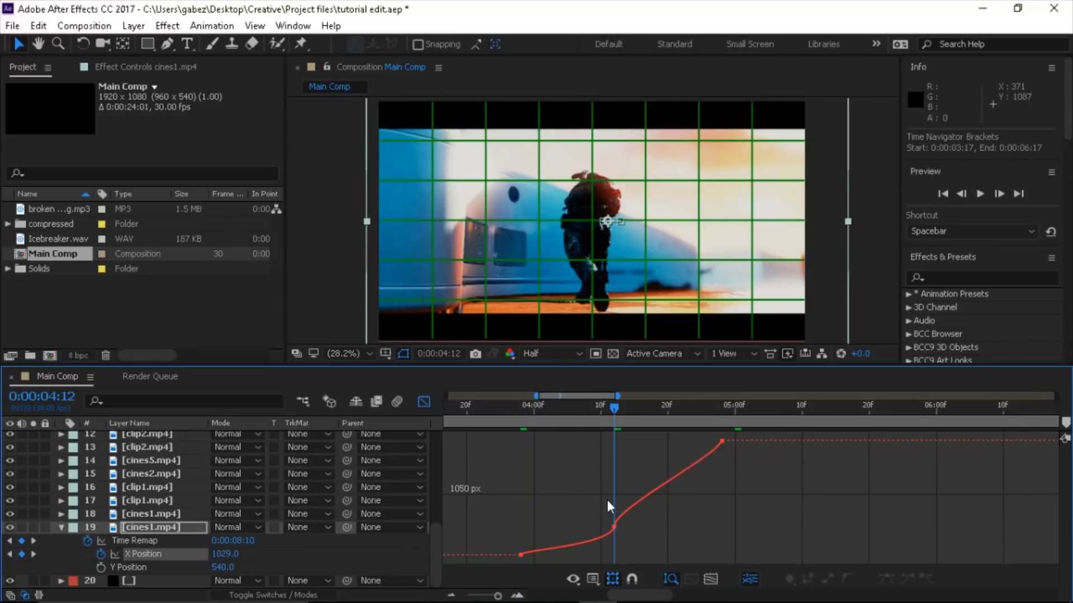
key("j")
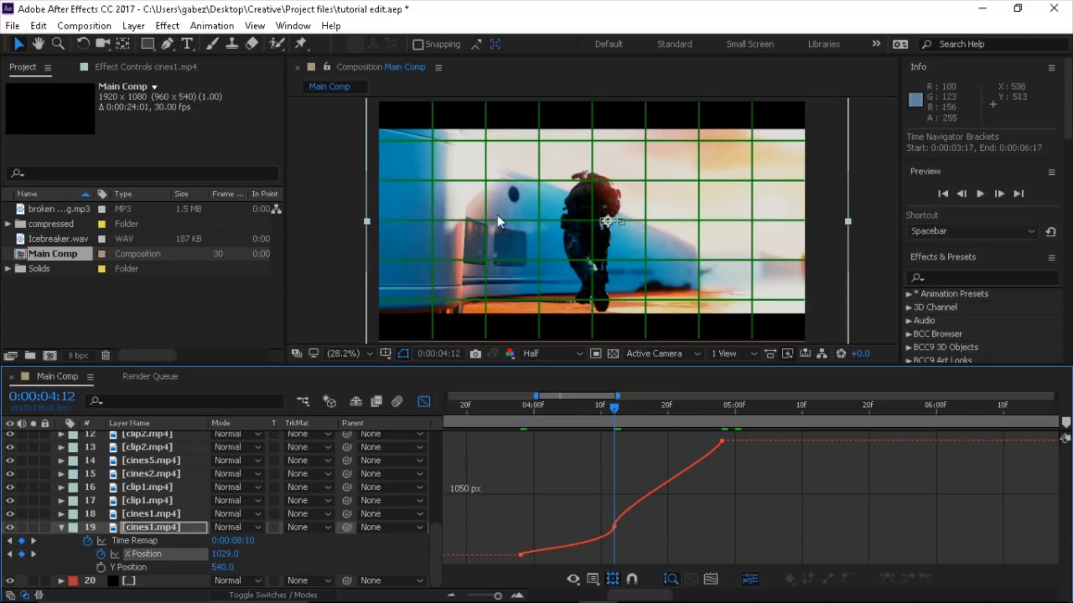
left_click(614, 528)
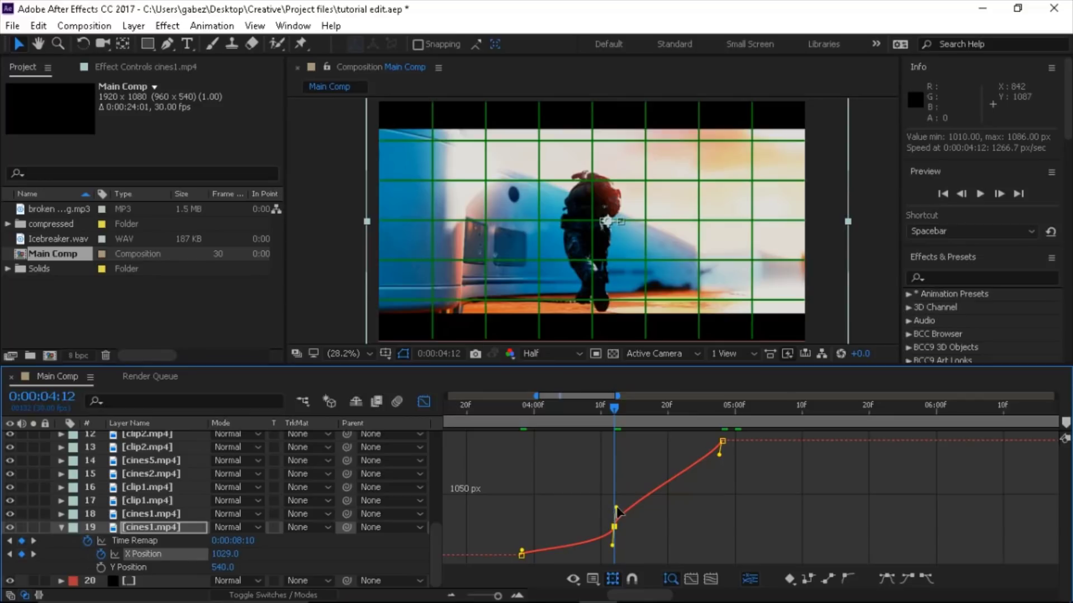
left_click_drag(618, 508, 733, 529)
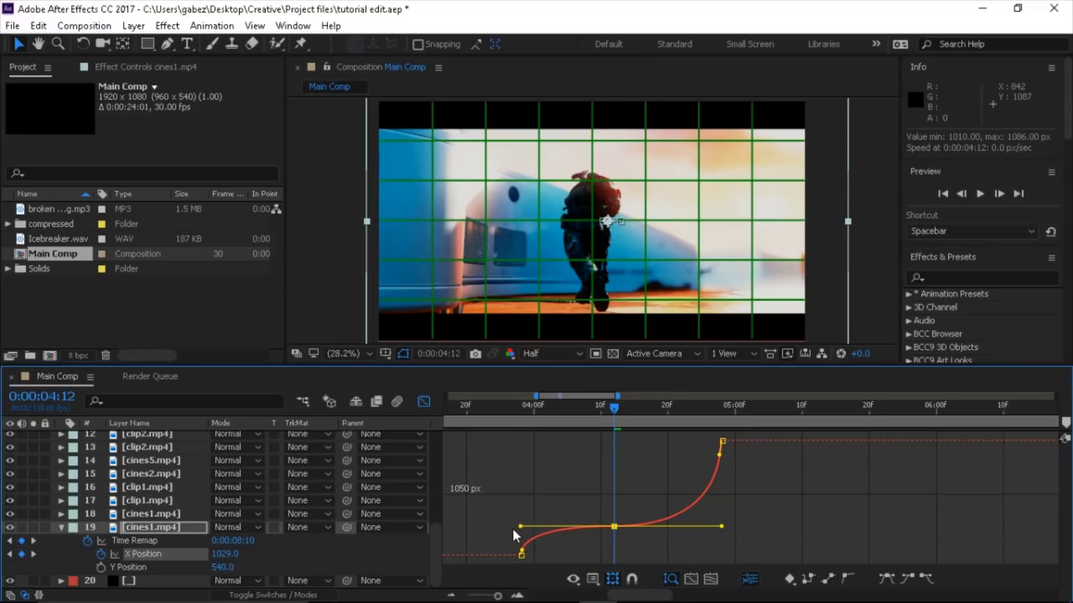
Step: Extend the first and last X Position keyframe handles vertically and tilt the middle handles slightly upward, steepening the curve at both ends
left_click(520, 555)
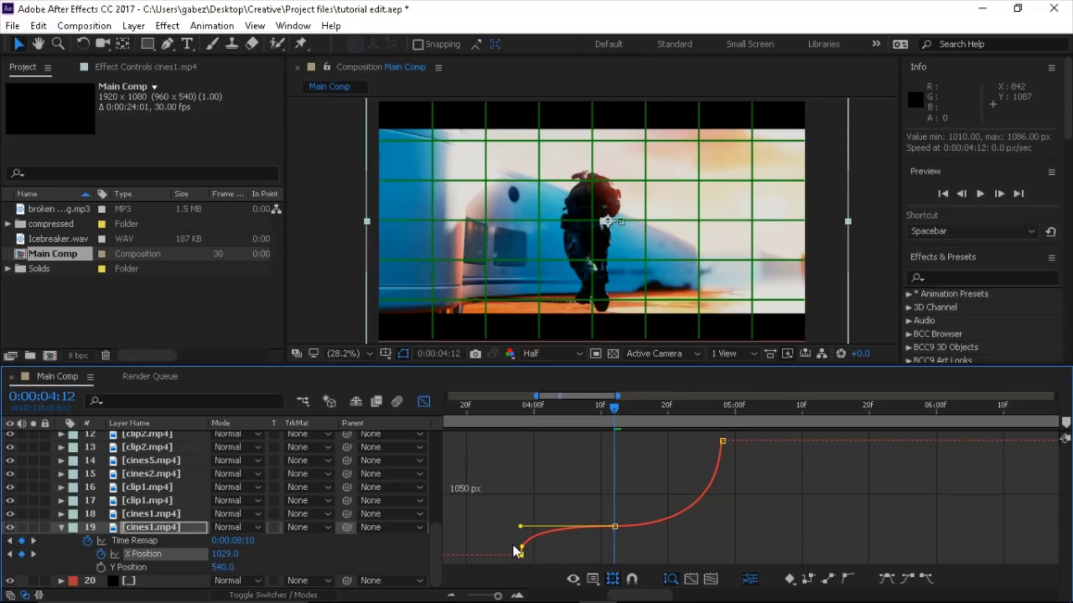
left_click(614, 527)
left_click_drag(717, 456, 741, 521)
left_click(722, 526)
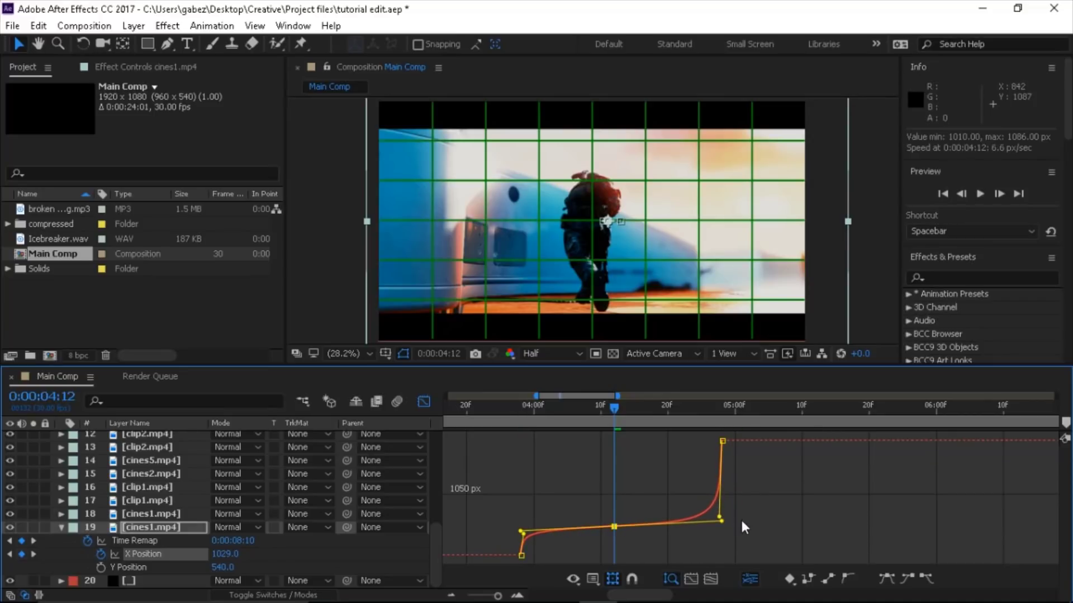
Step: Preview the eased cines1.mp4 motion from 0:00:03:27 through its last X Position keyframe
left_click(514, 419)
left_click(980, 194)
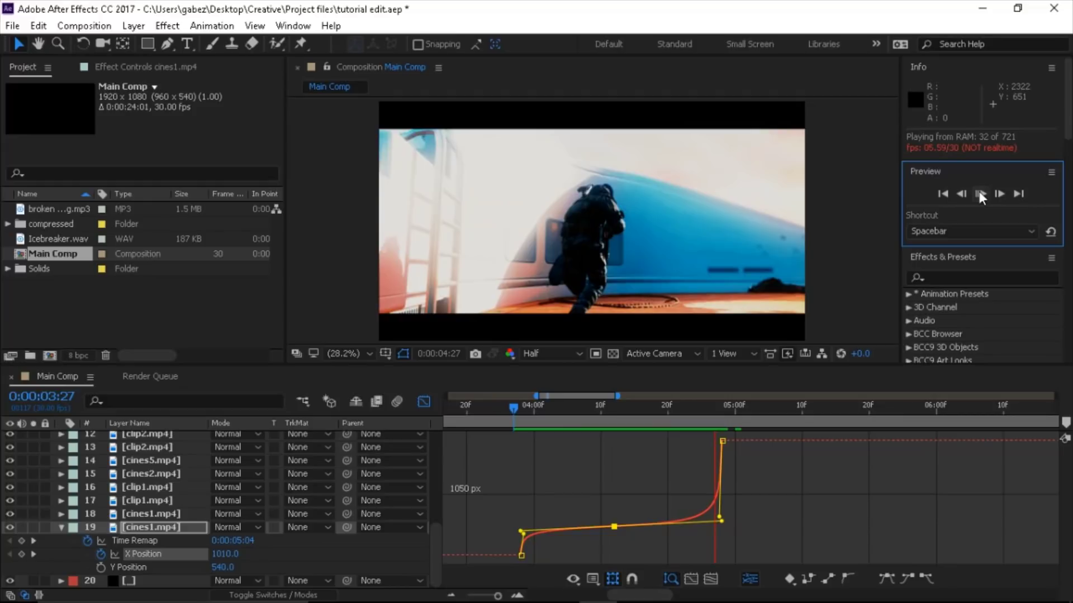
left_click(979, 191)
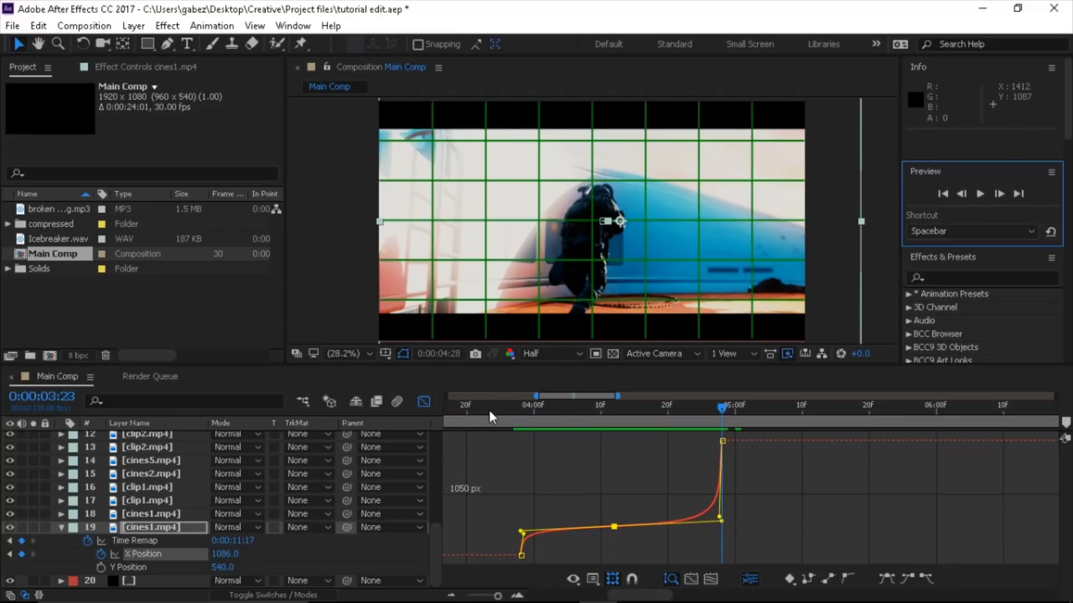
Step: Limit the work area to 0:00:03:23 through 0:00:05:02 and play back the clip's horizontal movement
key("b")
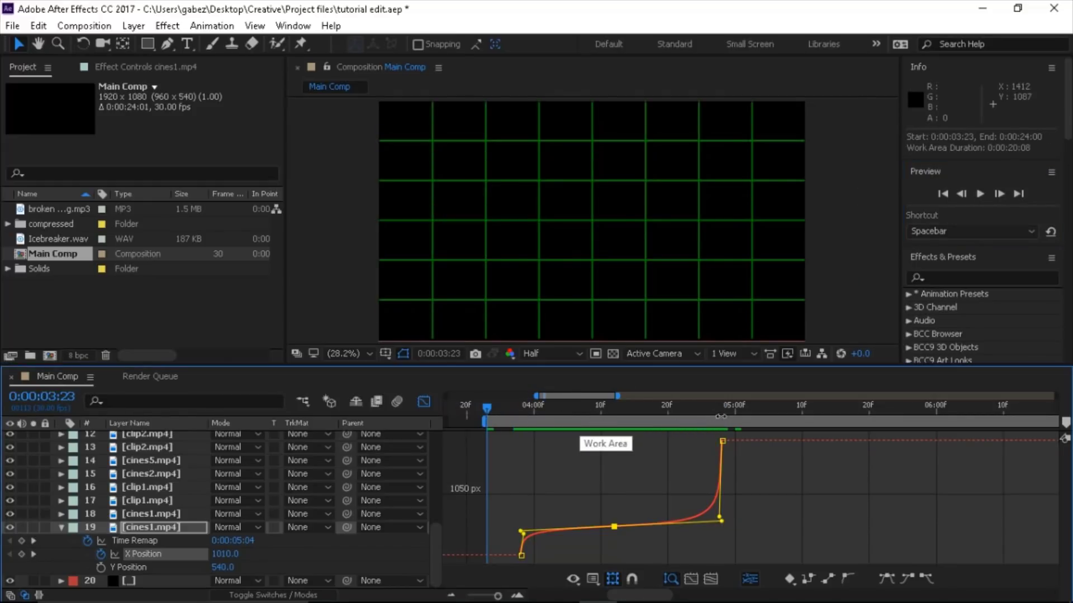
left_click(746, 407)
key("n")
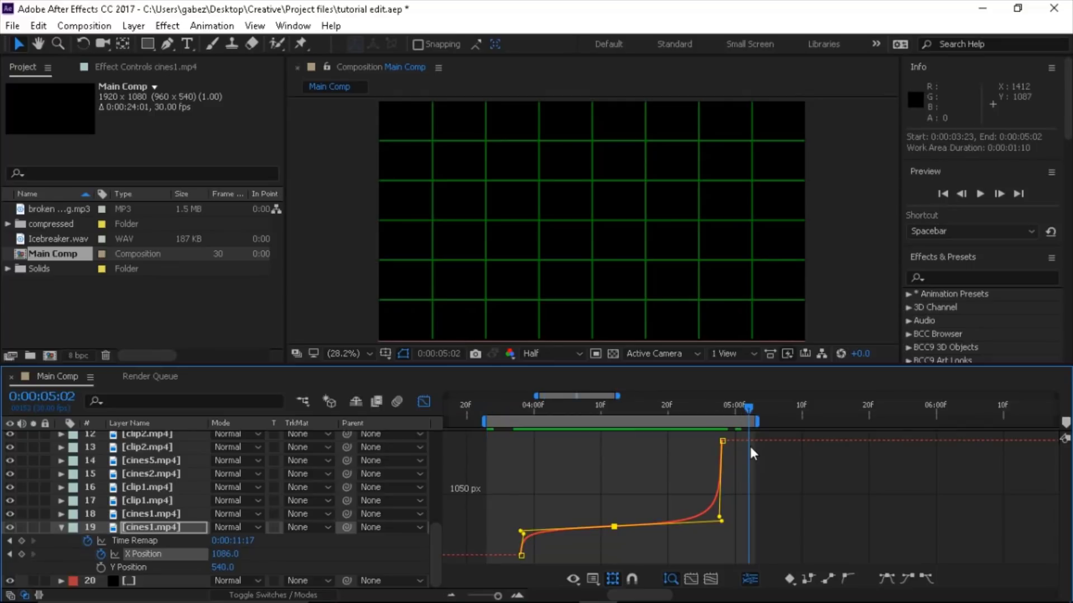
left_click(979, 196)
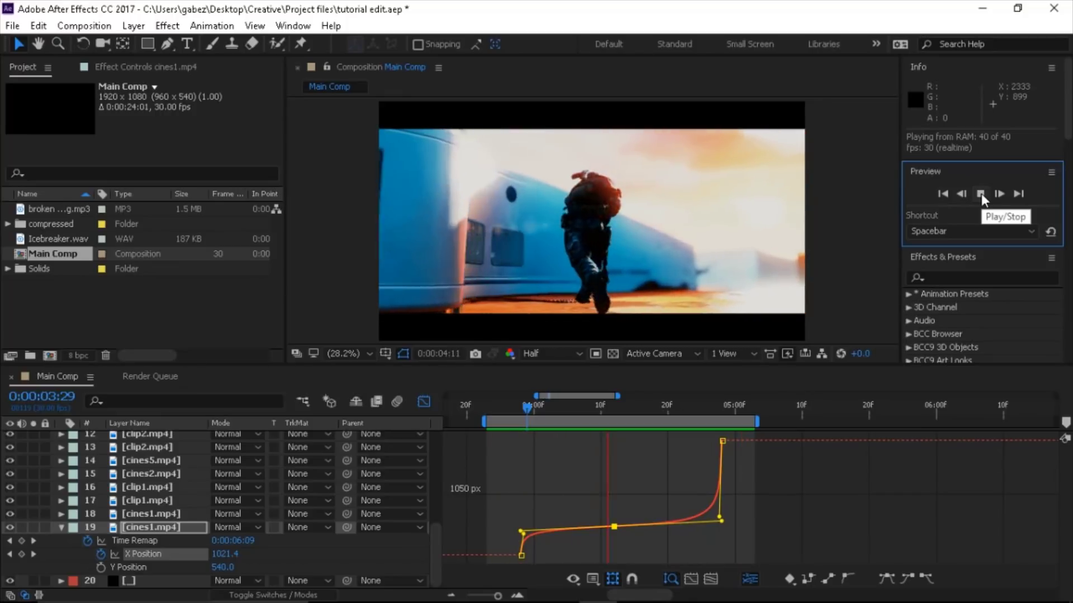
left_click(981, 193)
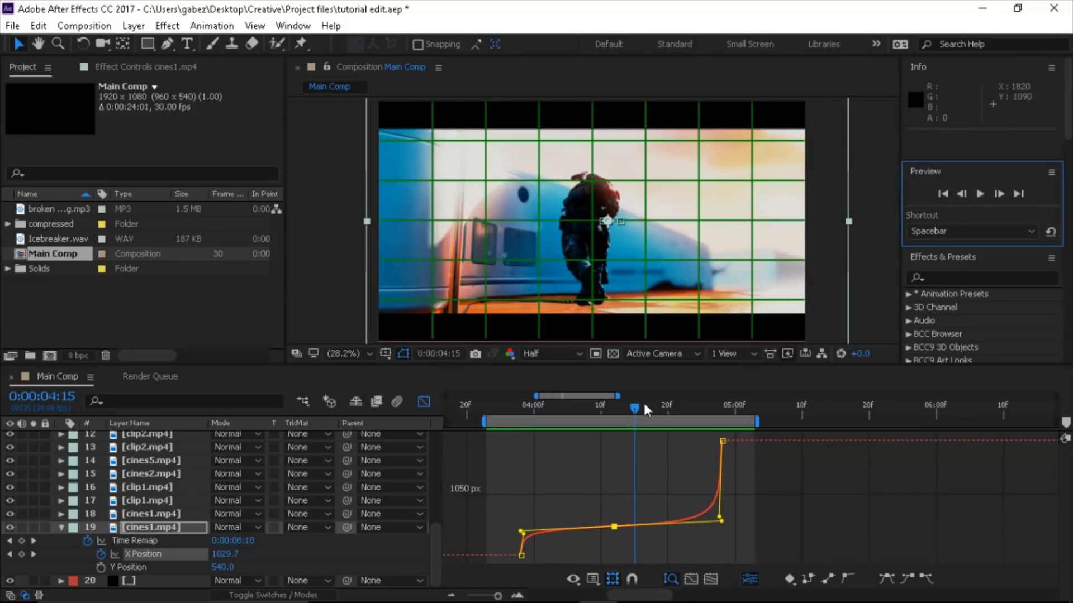
Step: Return to the layer bars with layer 19 collapsed and widen the work area to span 0:00:03:15 through 0:00:07:29
left_click(423, 401)
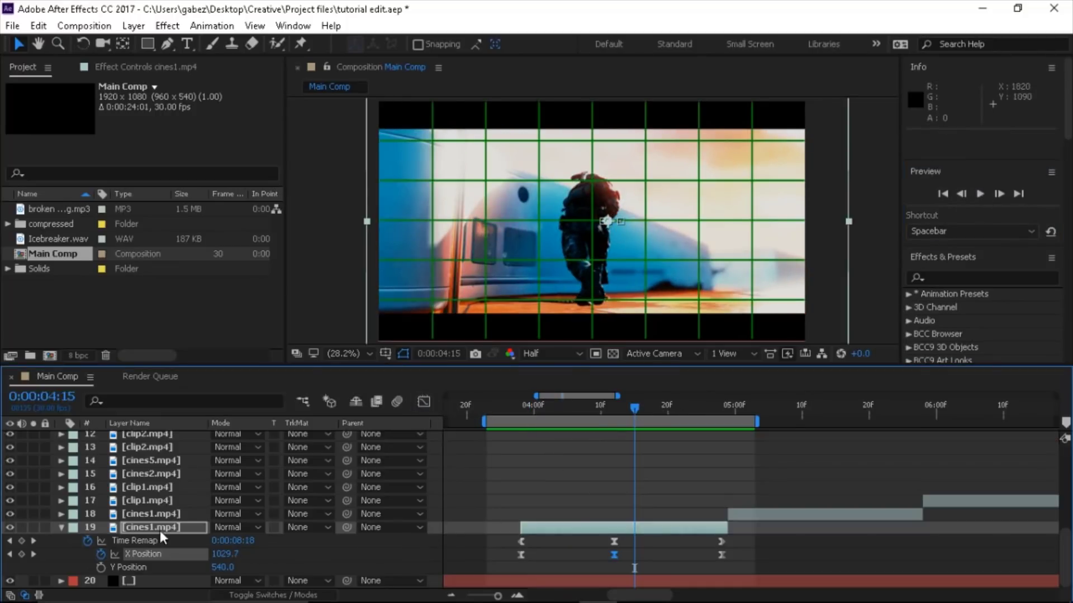
left_click(60, 529)
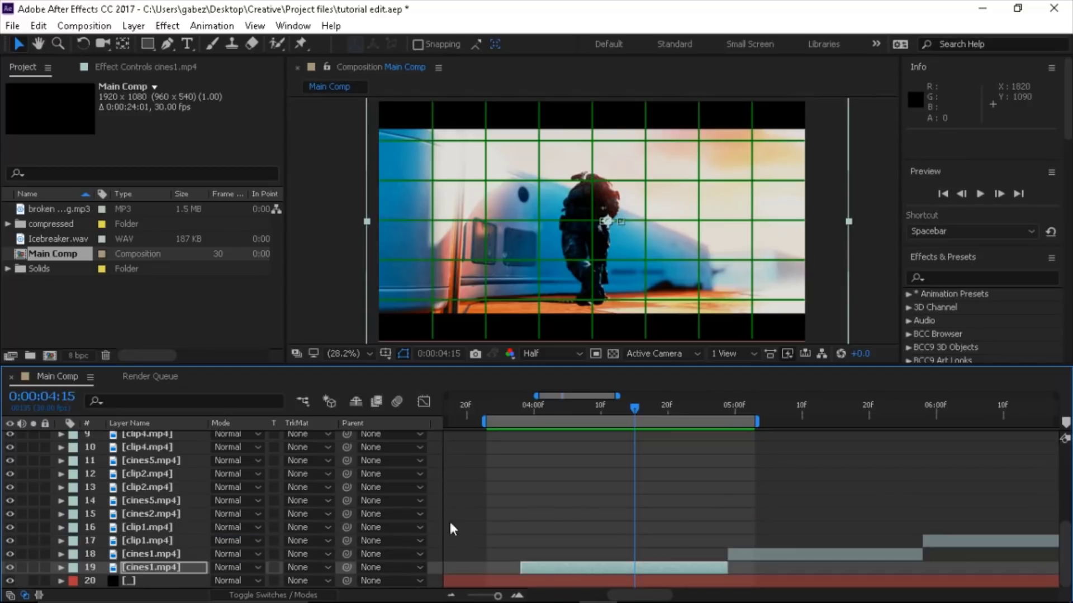
left_click(451, 596)
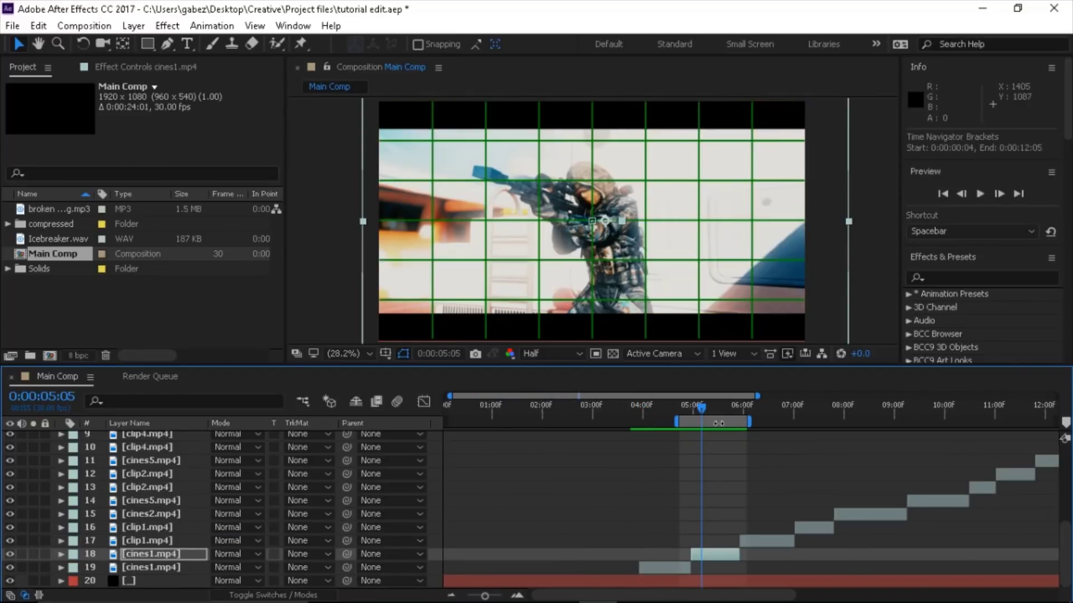
left_click_drag(719, 423, 846, 422)
left_click_drag(719, 422, 614, 422)
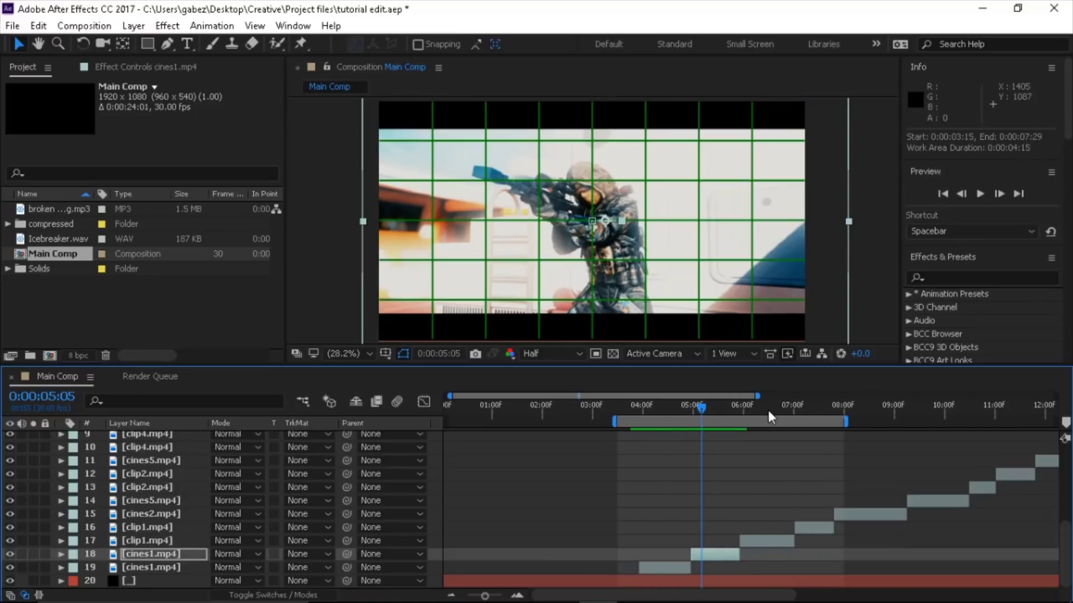
Step: Turn off the proportional grid overlay and preview the clip1.mp4 footage from 0:00:06:15
left_click(768, 414)
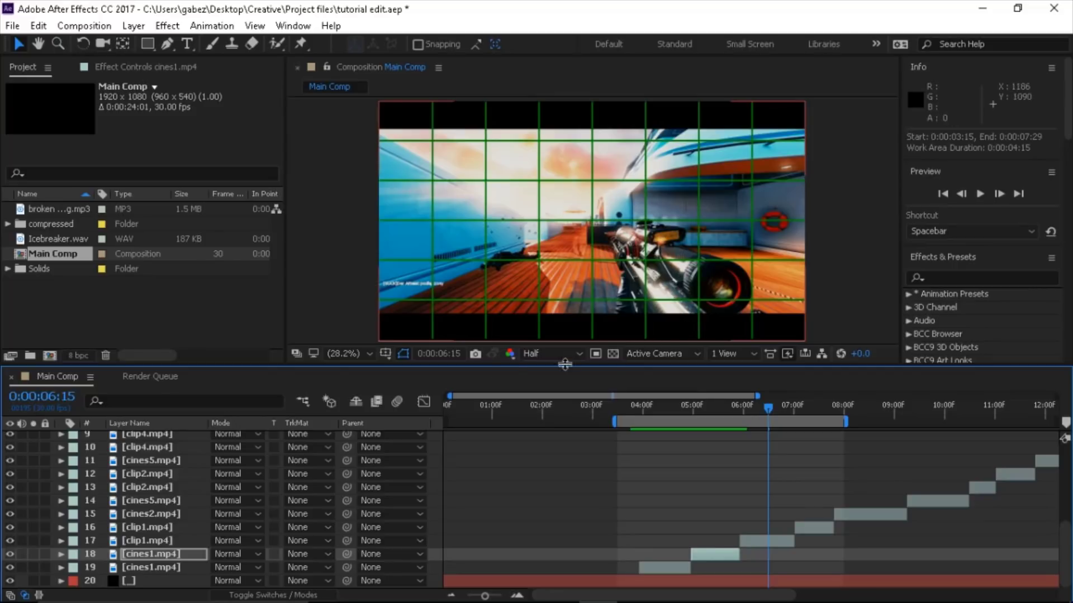
left_click(385, 353)
left_click(428, 391)
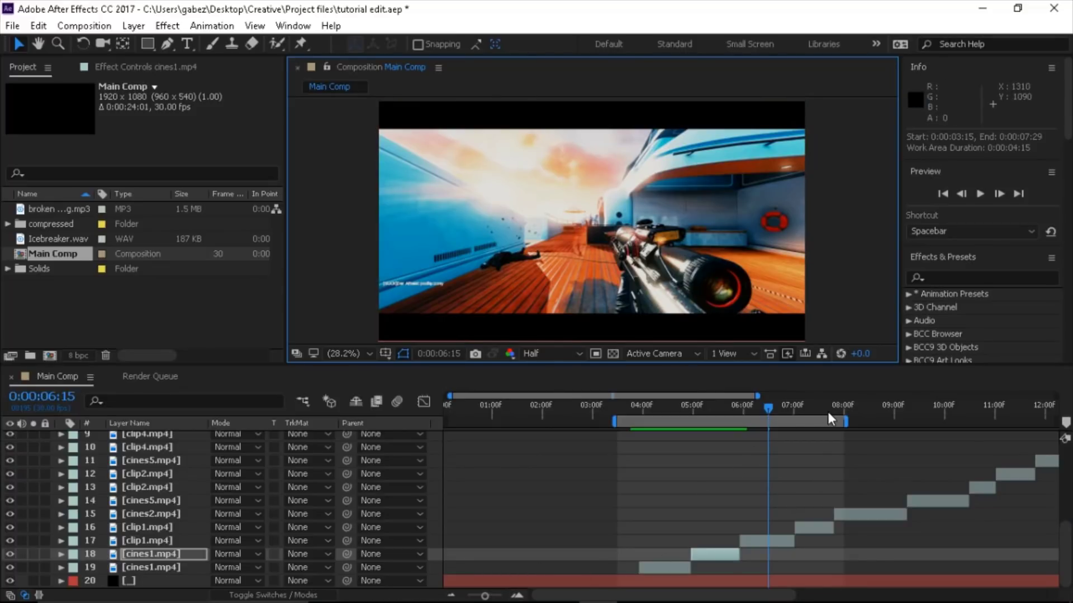
left_click(980, 193)
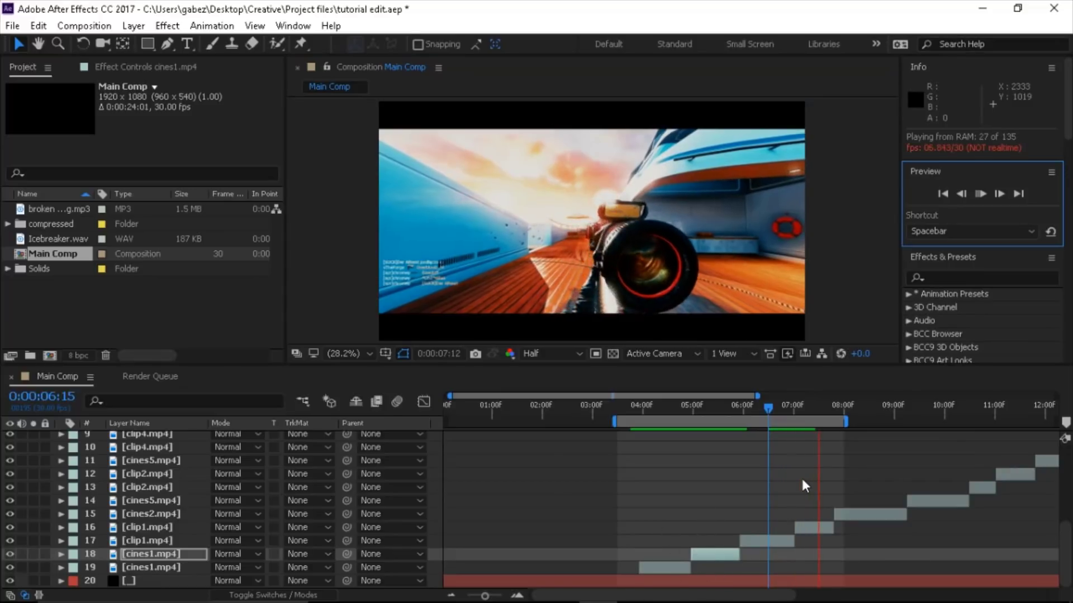
Step: Reveal Scale and Time Remap on layer 17 clip1.mp4 and go to its middle Time Remap keyframe at 0:00:06:14
left_click_drag(779, 404, 747, 420)
left_click(757, 541)
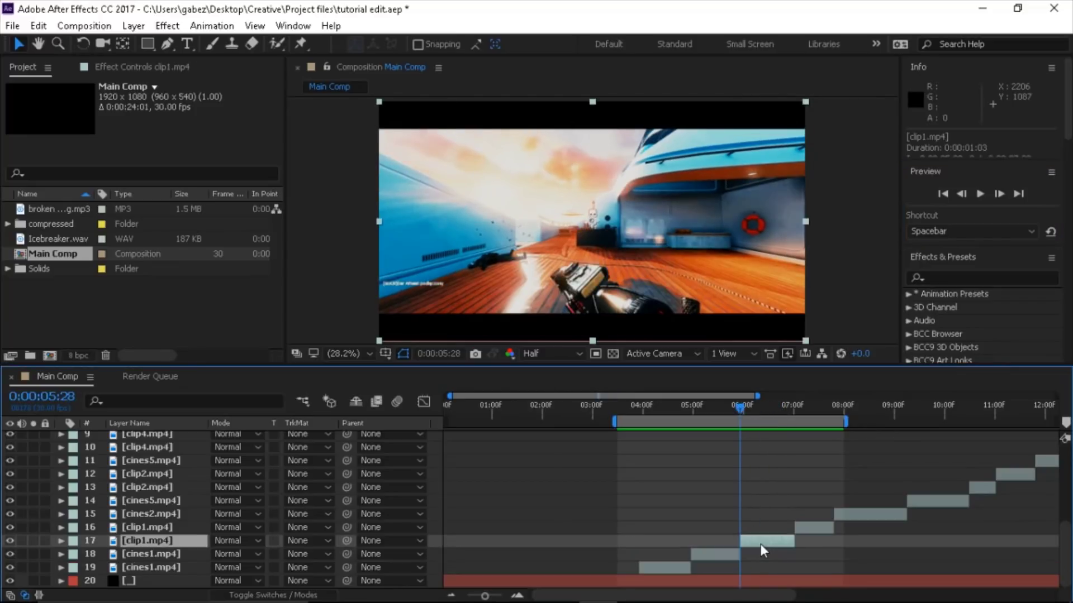
key("s")
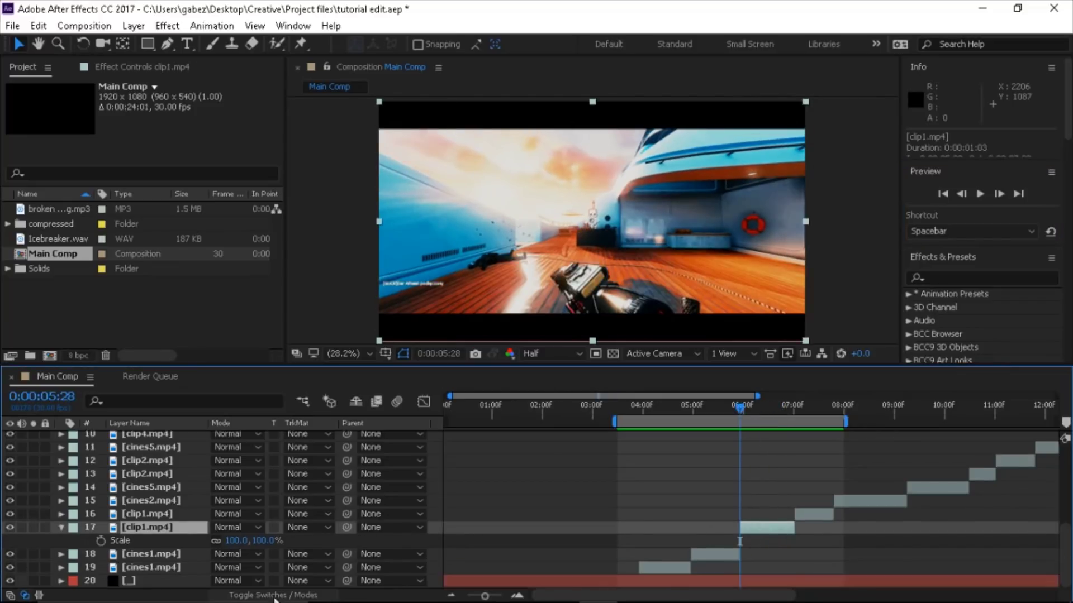
key("shift+u")
key("k")
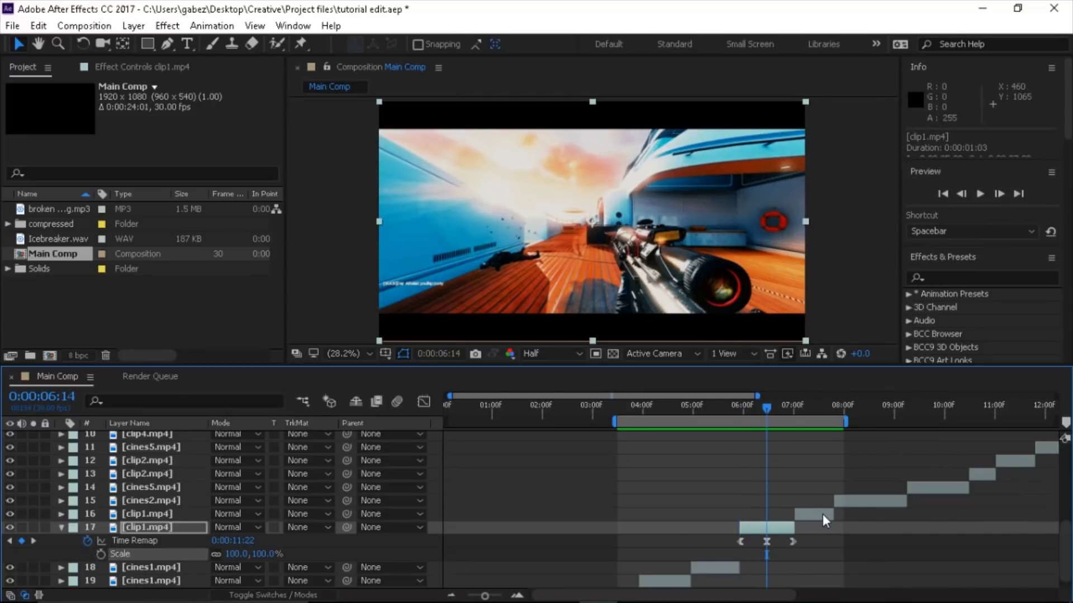
Step: Start Scale keyframing on layer 16 clip1.mp4 at its first Time Remap keyframe, 0:00:07:01
left_click(818, 514)
key("u")
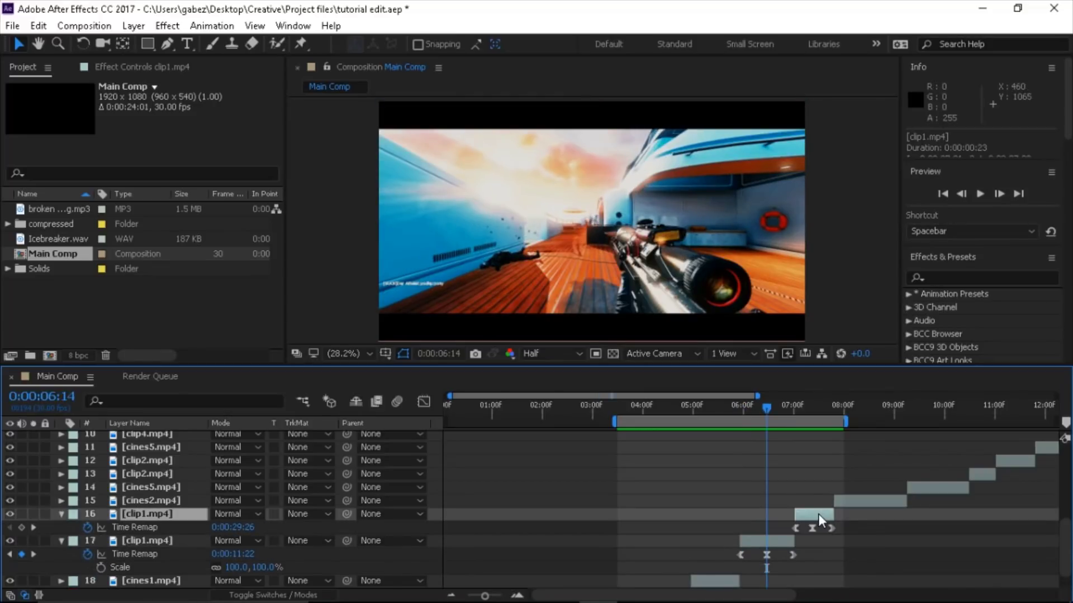
key("k")
key("k")
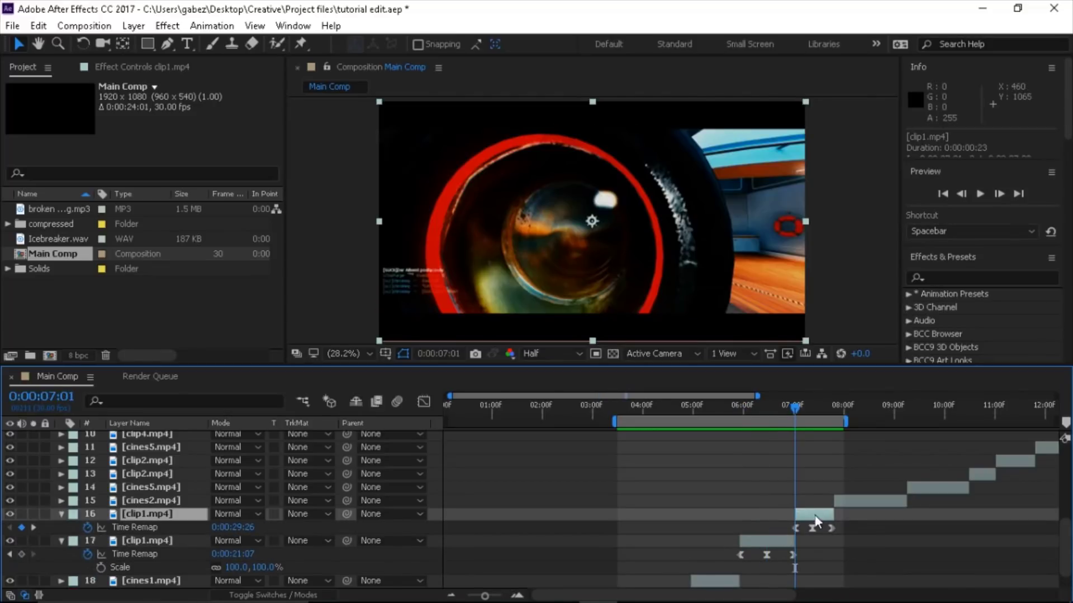
key("s")
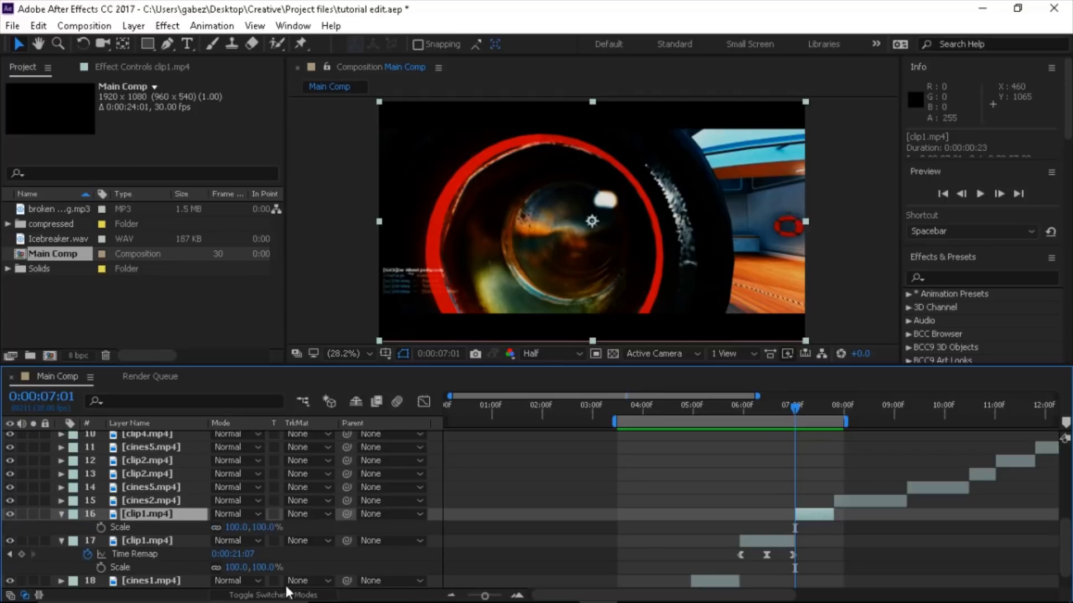
left_click(100, 527)
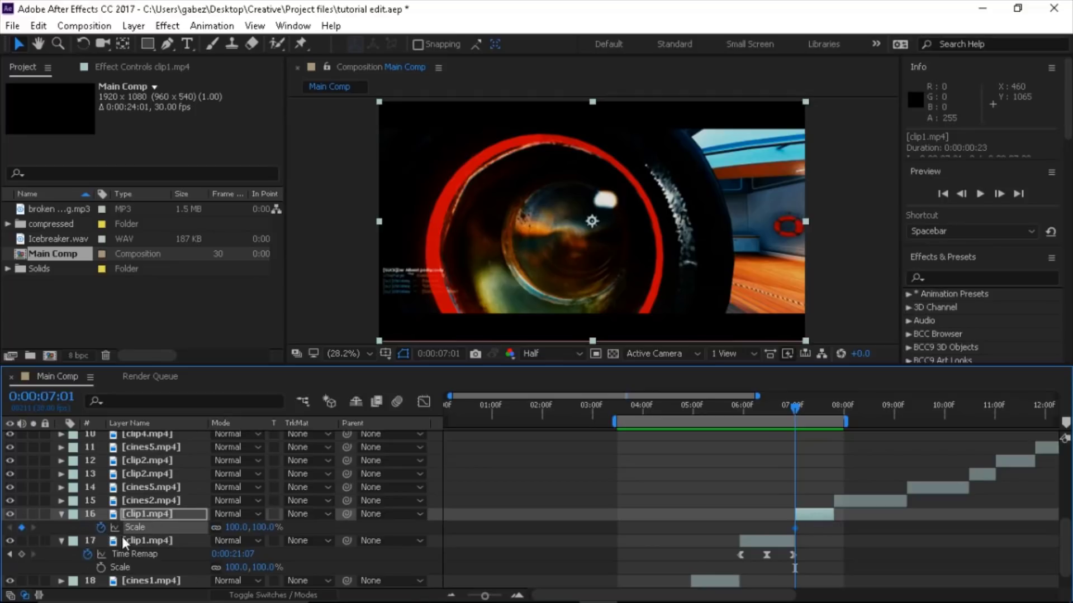
Step: Add Scale keyframes to layer 16 clip1.mp4 aligned with its middle and last Time Remap keyframes
key("u")
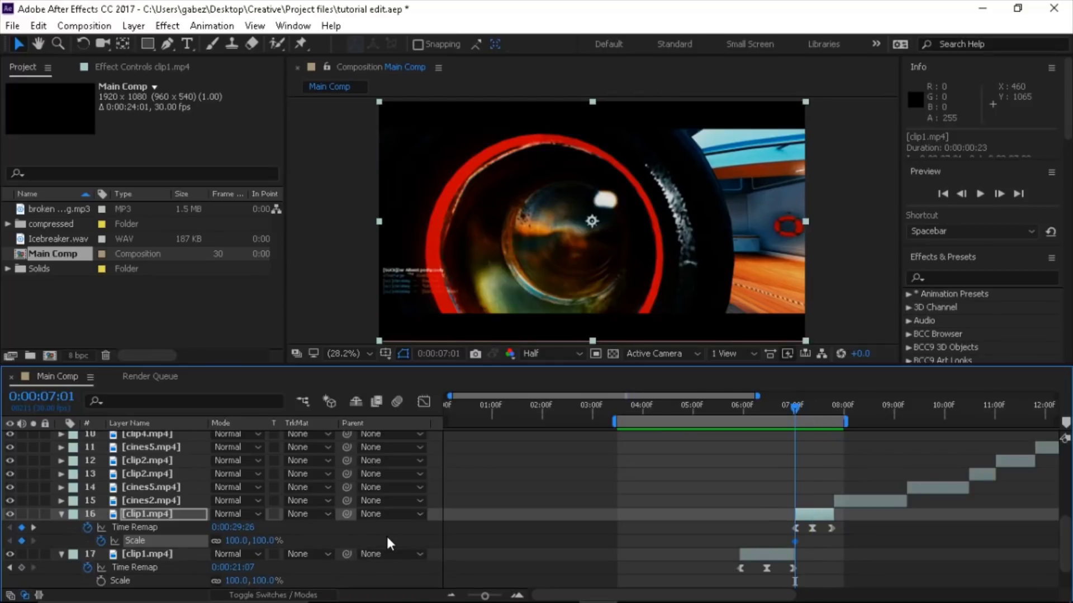
key("space")
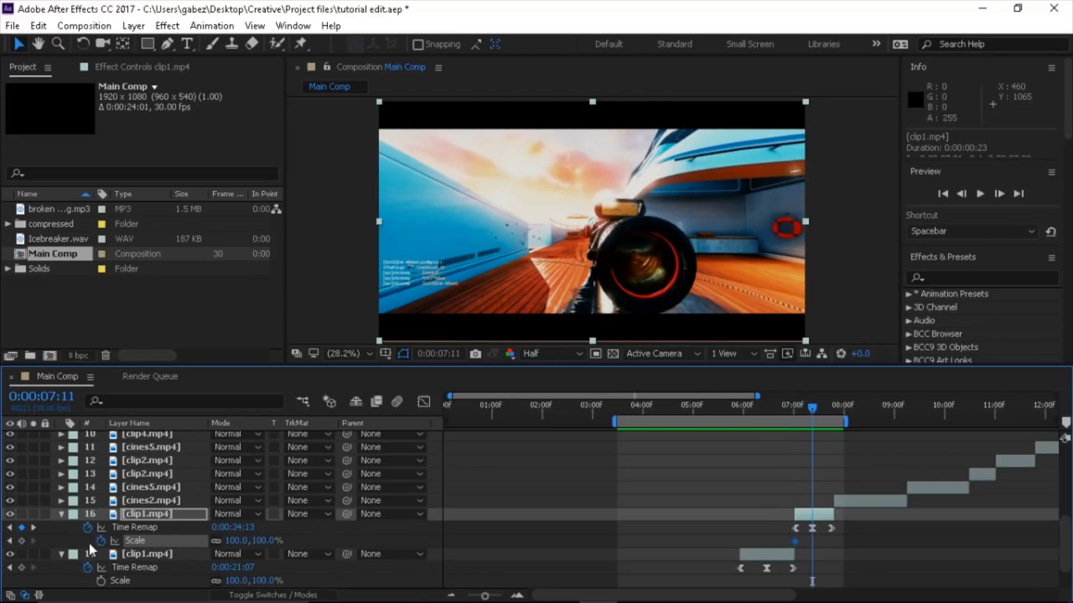
left_click(23, 540)
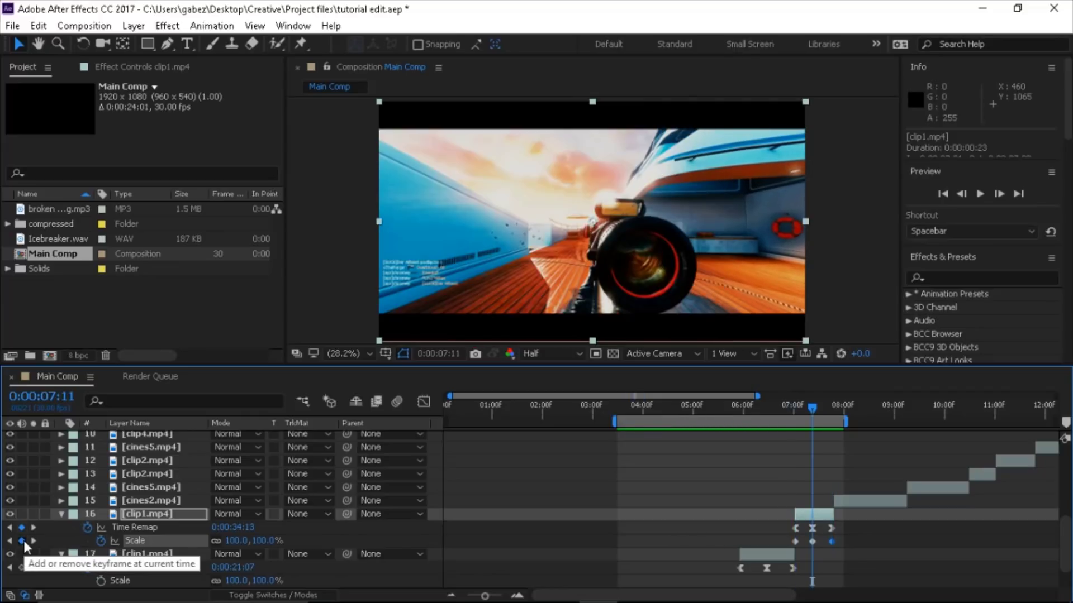
Step: Try a Scale value of 110% at layer 16's first keyframe, 0:00:07:01
left_click(233, 541)
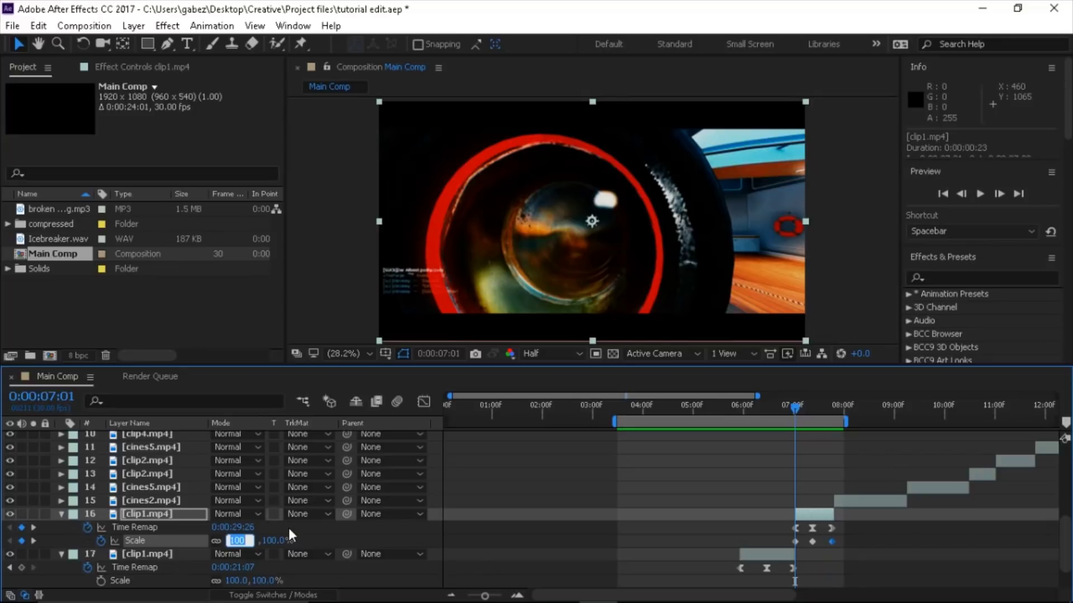
type("110")
key("Return")
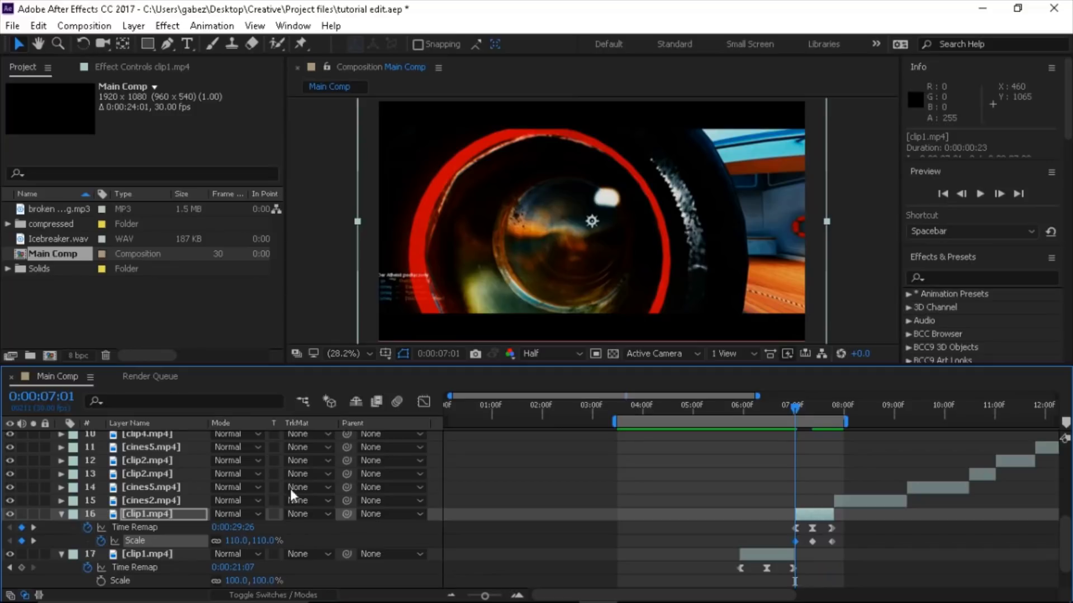
Step: Set layer 16's first Scale keyframe at 0:00:07:01 to 125%
left_click(239, 541)
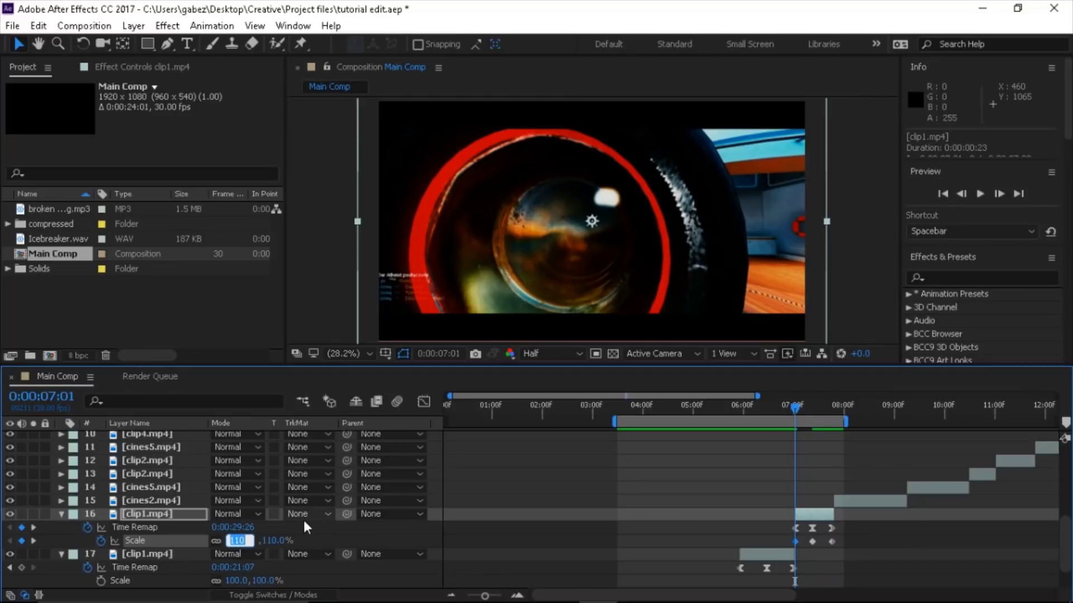
type("125")
key("Return")
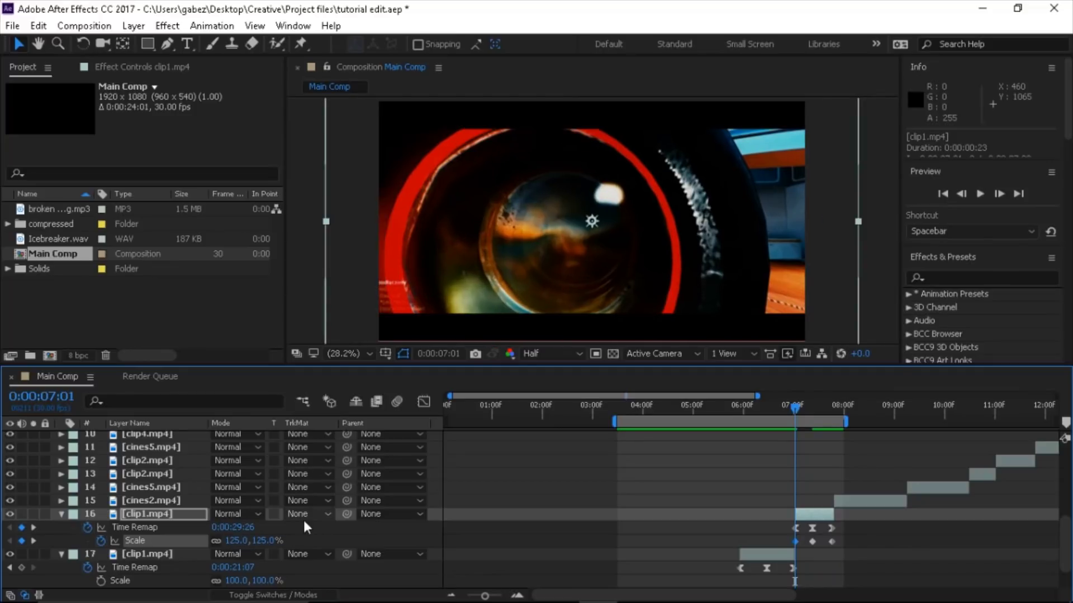
Step: Ease layer 16's Scale curve into its middle keyframe at 0:00:07:11, stretching the incoming handle back to the first keyframe's time
left_click(185, 541)
left_click(423, 402)
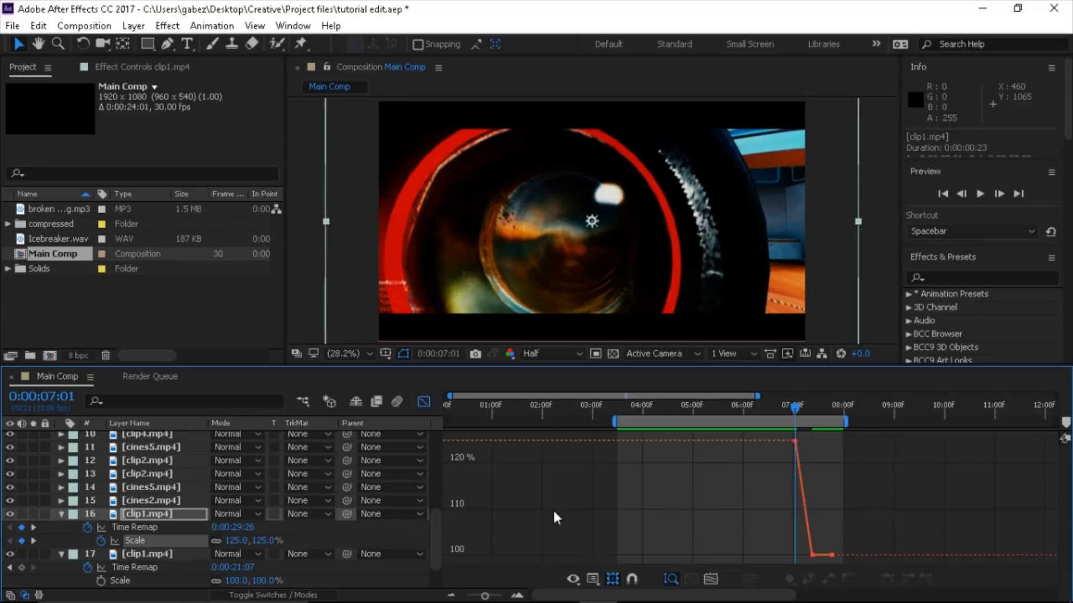
left_click(518, 595)
left_click(518, 596)
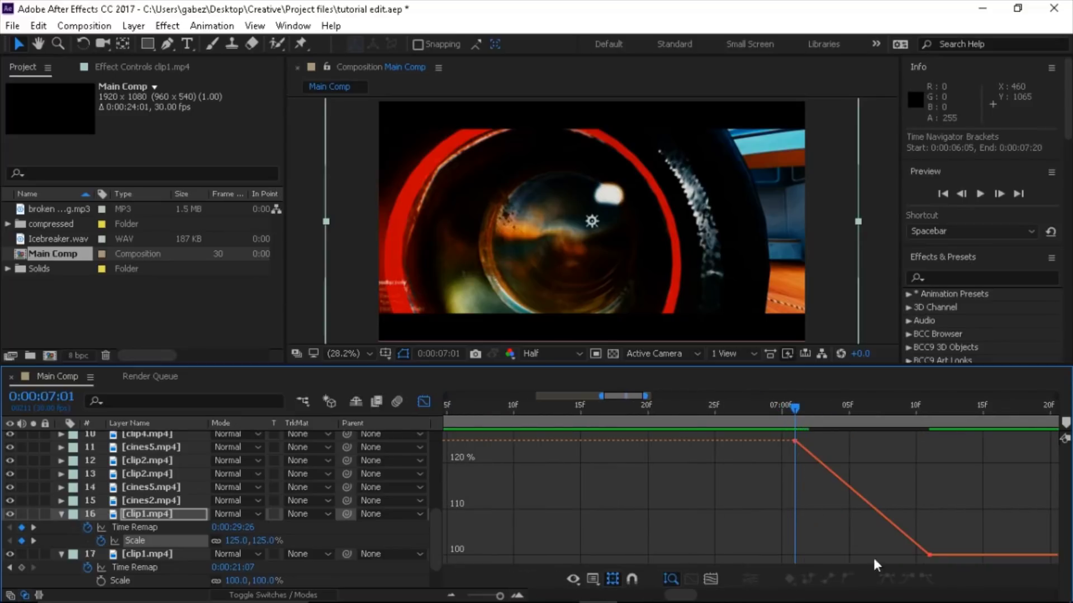
left_click(929, 555)
left_click(905, 575)
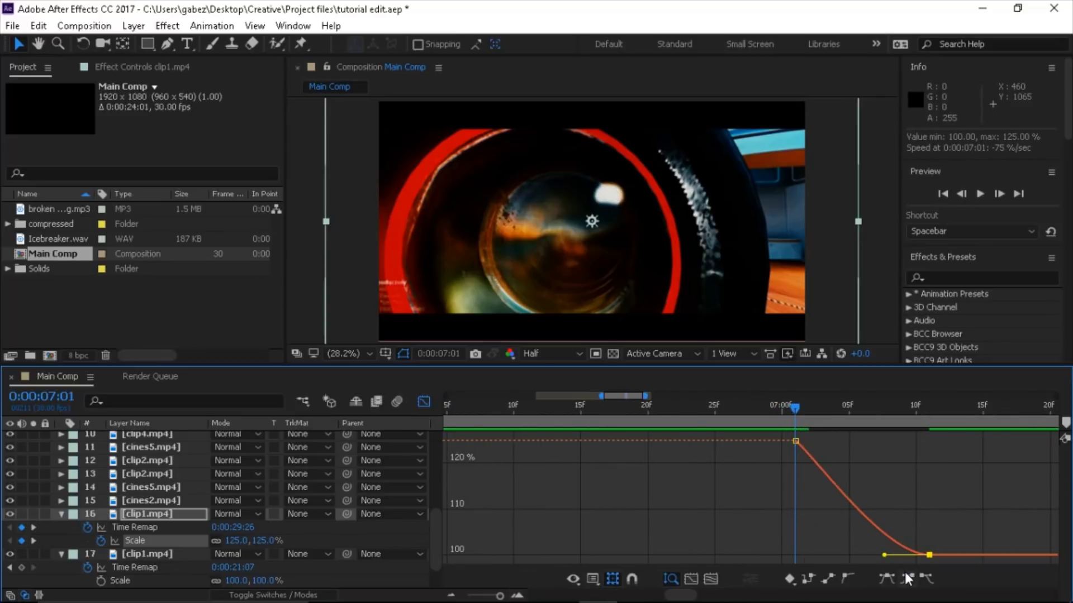
left_click_drag(884, 555, 772, 564)
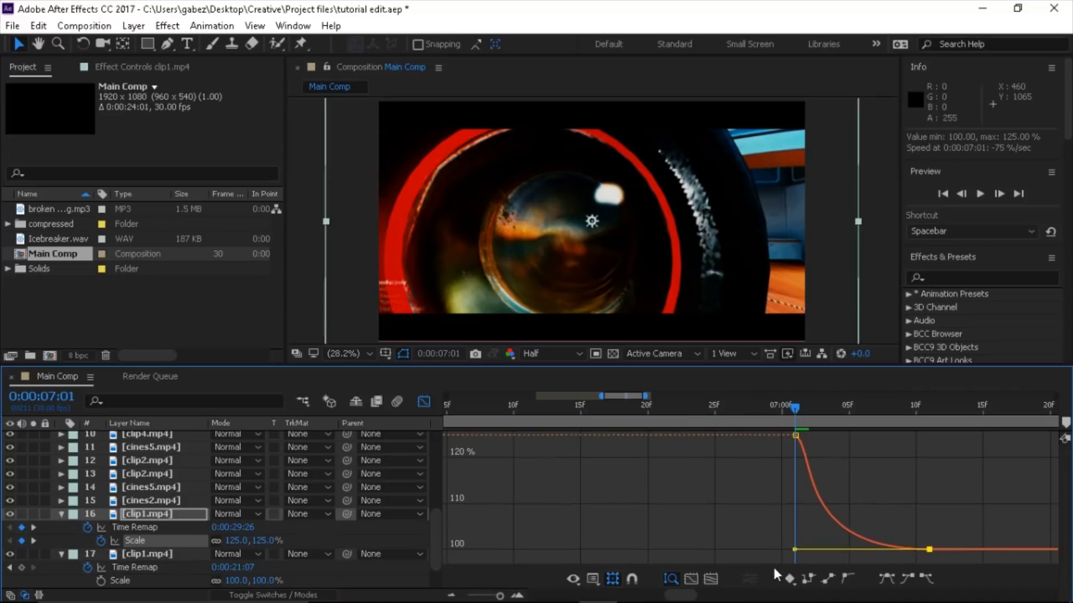
left_click(455, 595)
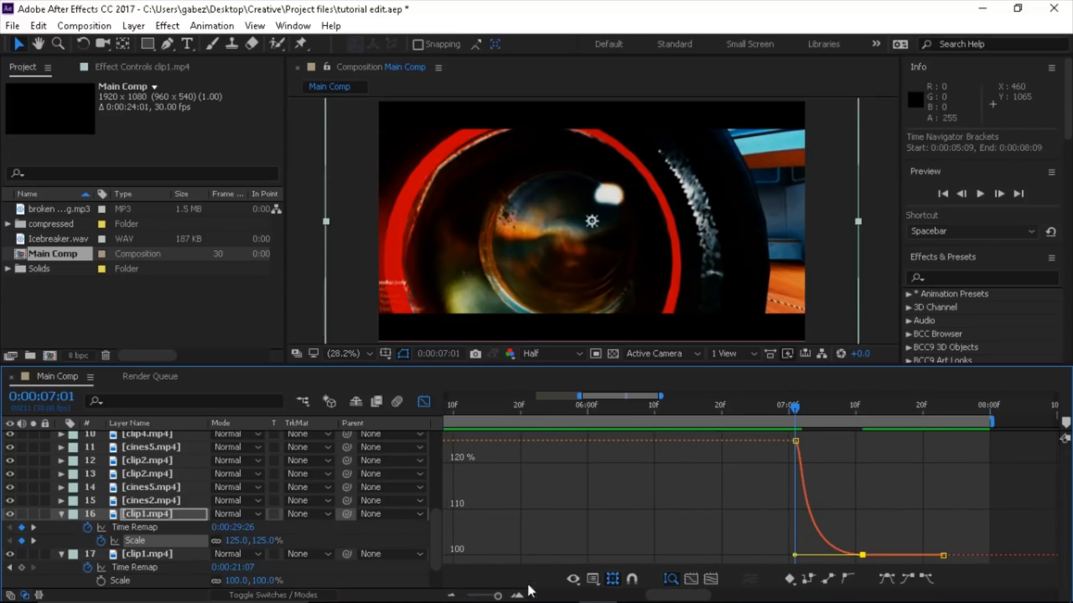
Step: Try 110% and settle on 115% for layer 16's last Scale keyframe at 0:00:07:23
left_click_drag(792, 406, 860, 448)
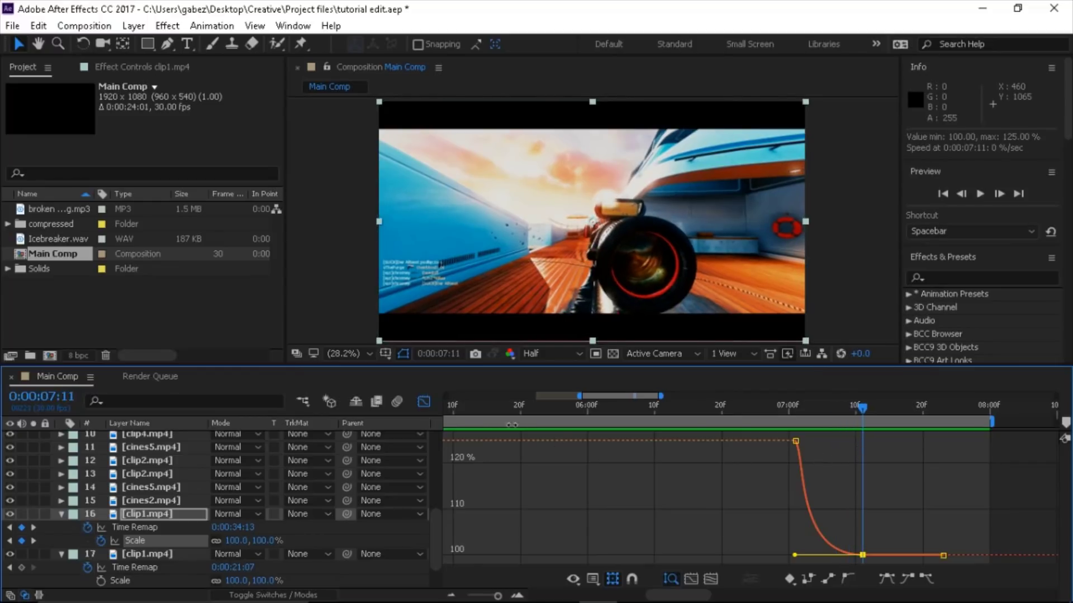
left_click(424, 404)
key("space")
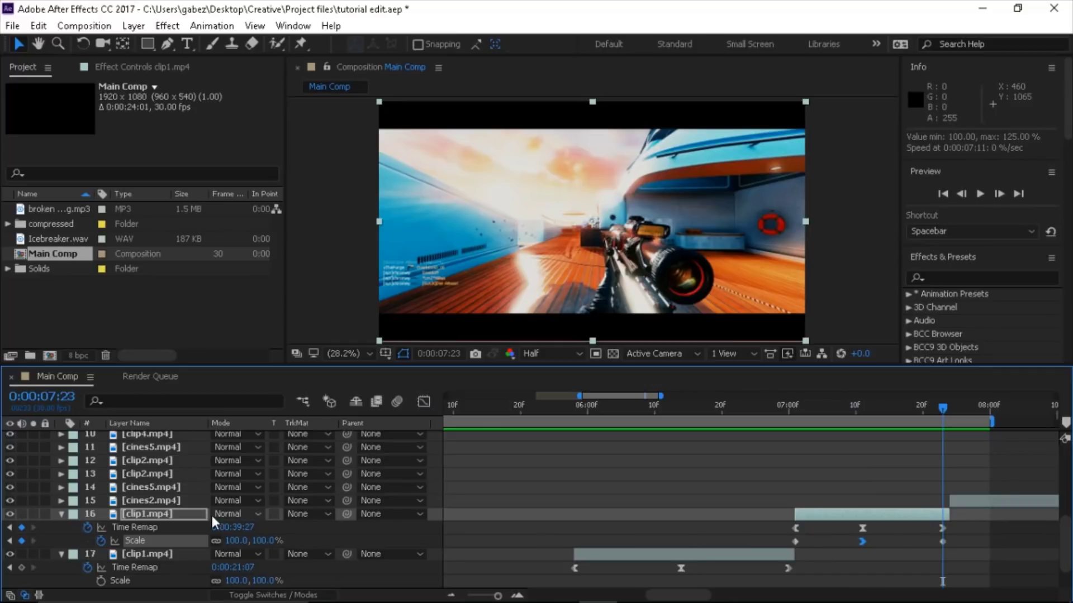
left_click(233, 541)
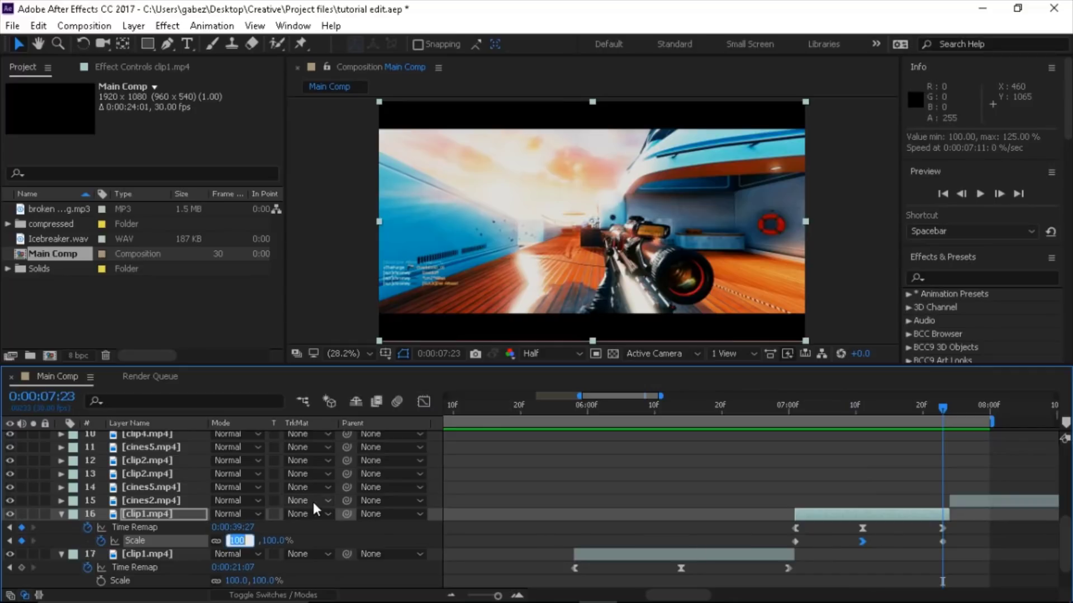
type("110")
key("Return")
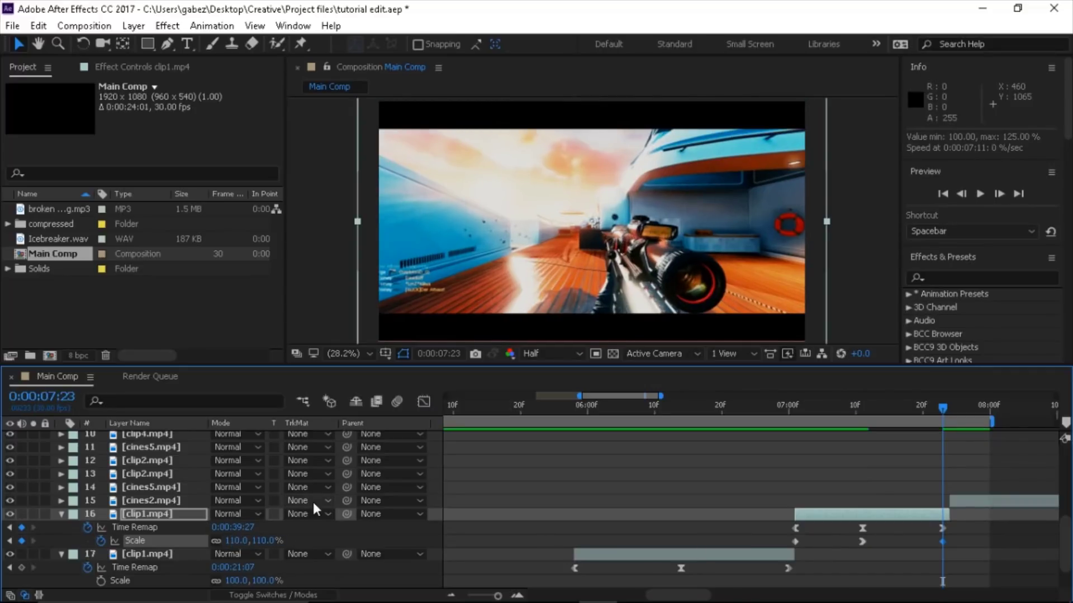
left_click(240, 541)
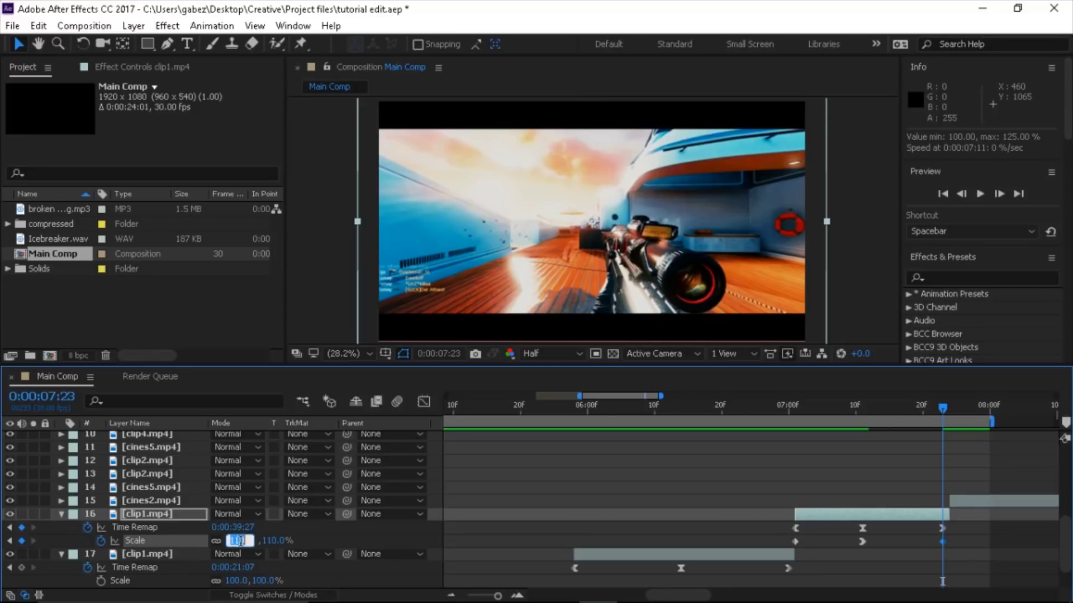
type("115")
key("Return")
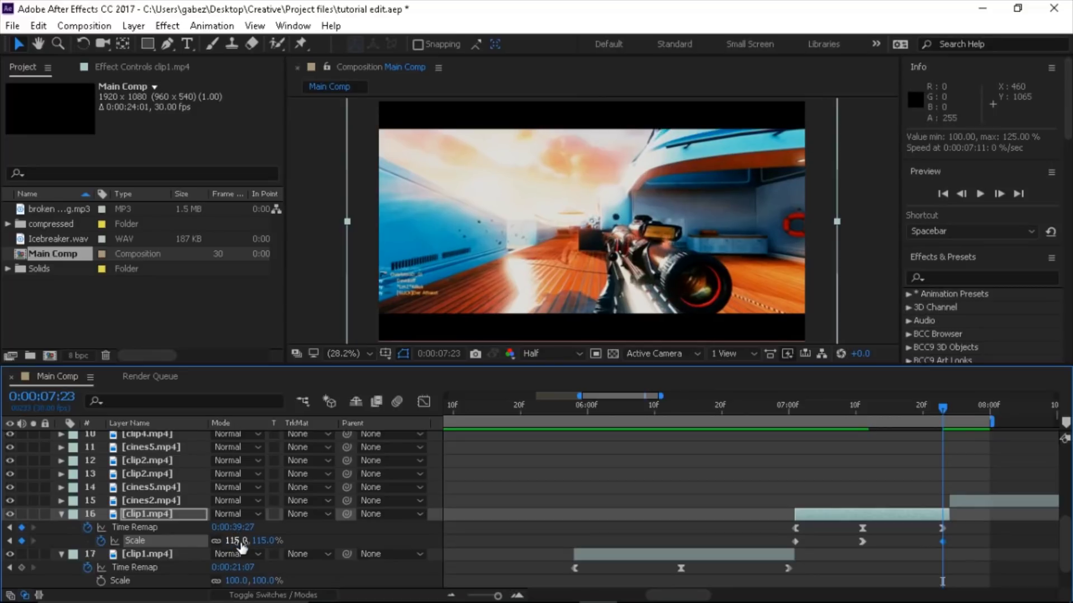
Step: Ease the Scale curve out of layer 16's middle keyframe, extending the outgoing handle to the last keyframe's time
left_click(424, 401)
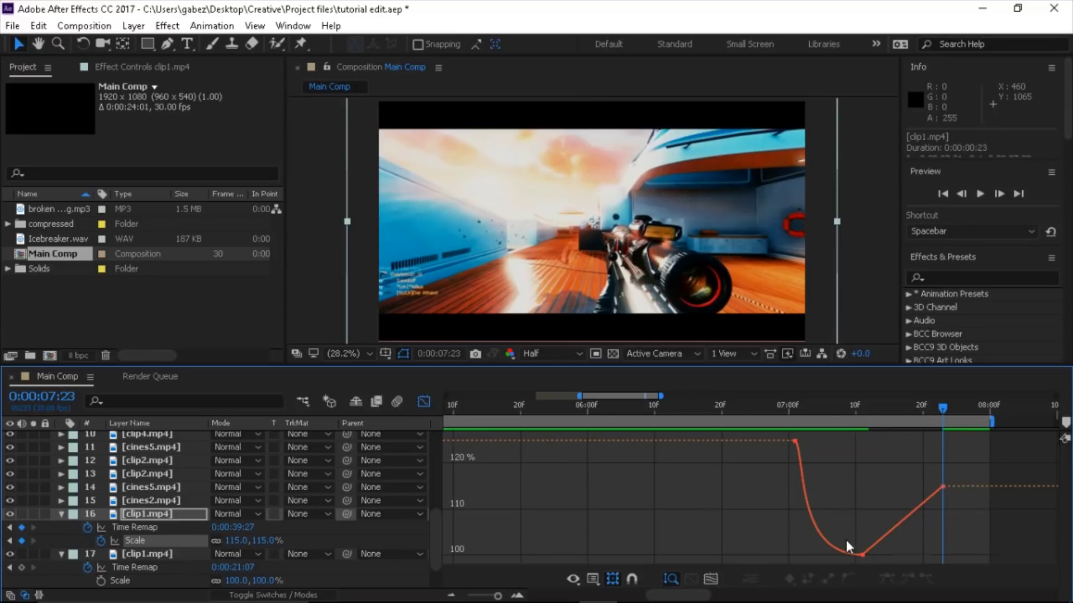
left_click(862, 554)
left_click(926, 577)
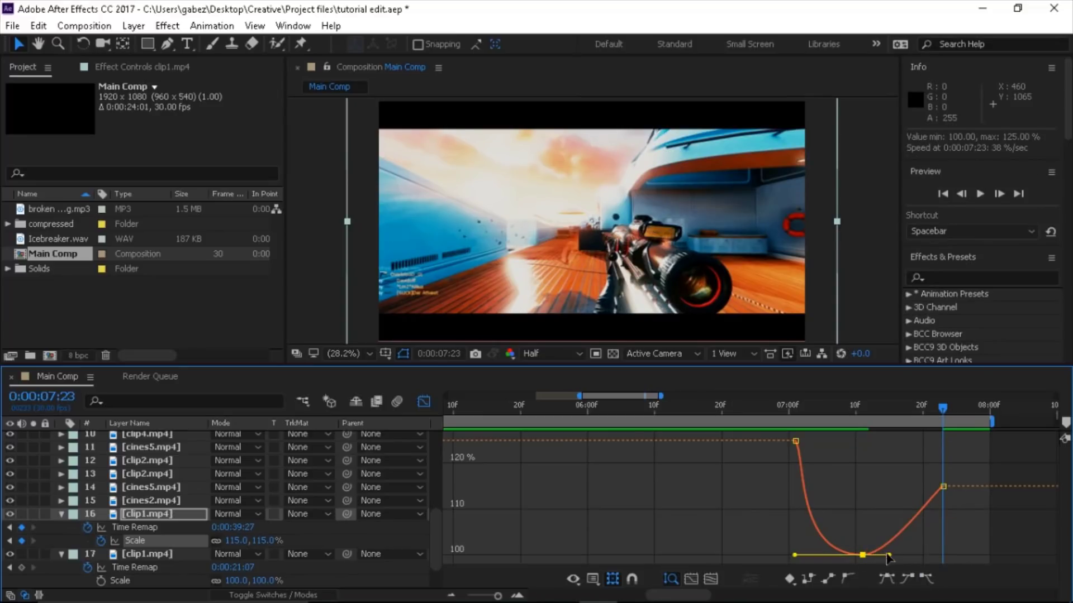
left_click_drag(888, 555, 942, 556)
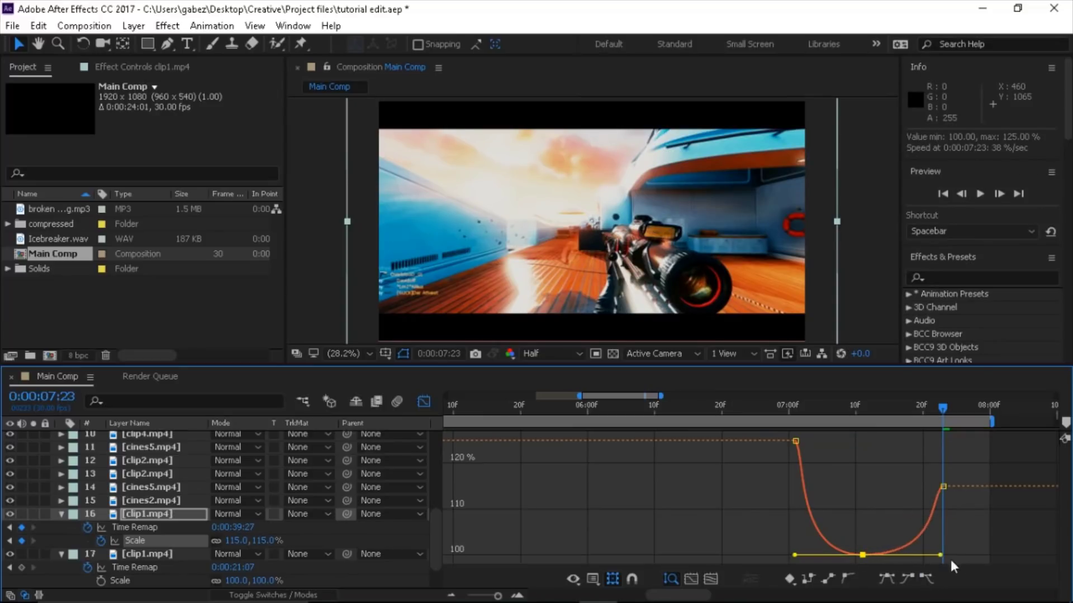
Step: Ease layer 16's last Scale keyframe and pull its incoming handle straight down so the curve rises steeply at the clip's end
left_click(942, 487)
left_click(908, 578)
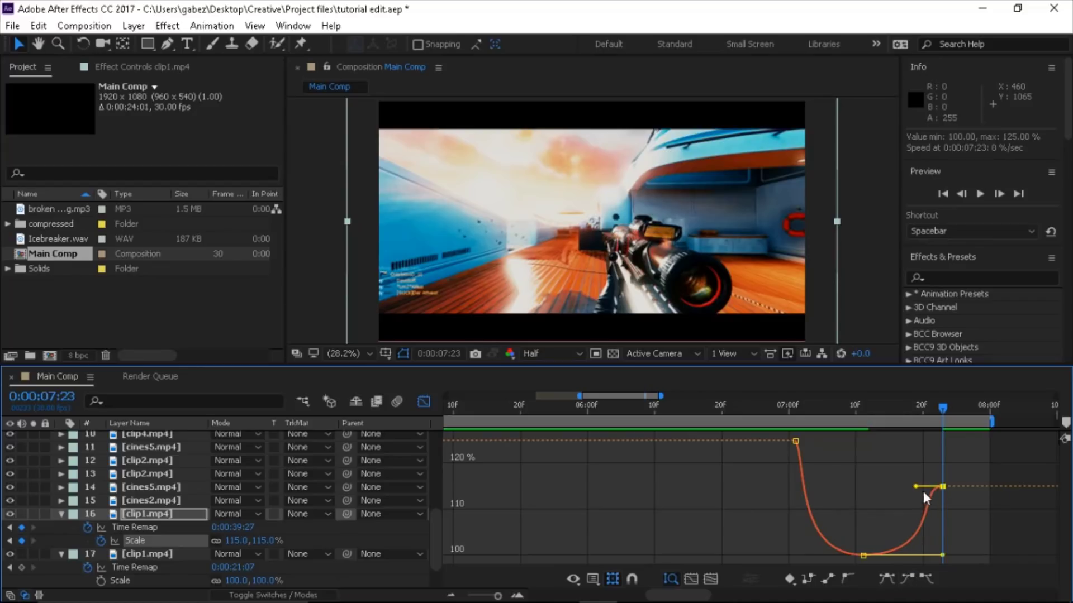
left_click_drag(923, 491, 972, 553)
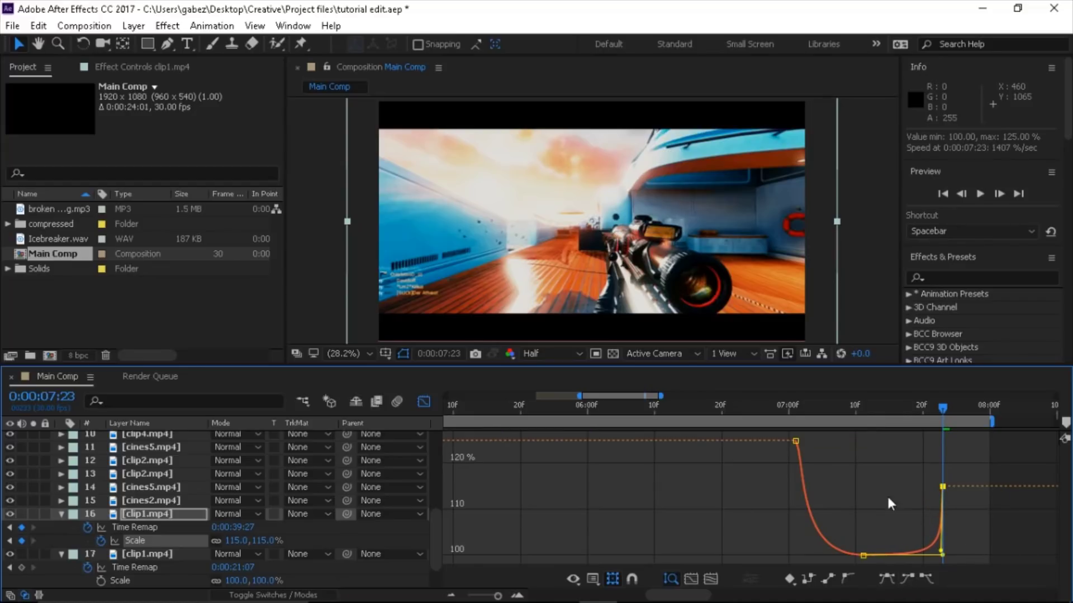
Step: Play back the work area to check layer 16's eased Scale animation, and return to the layer bar view of the timeline
left_click(762, 403)
left_click(979, 194)
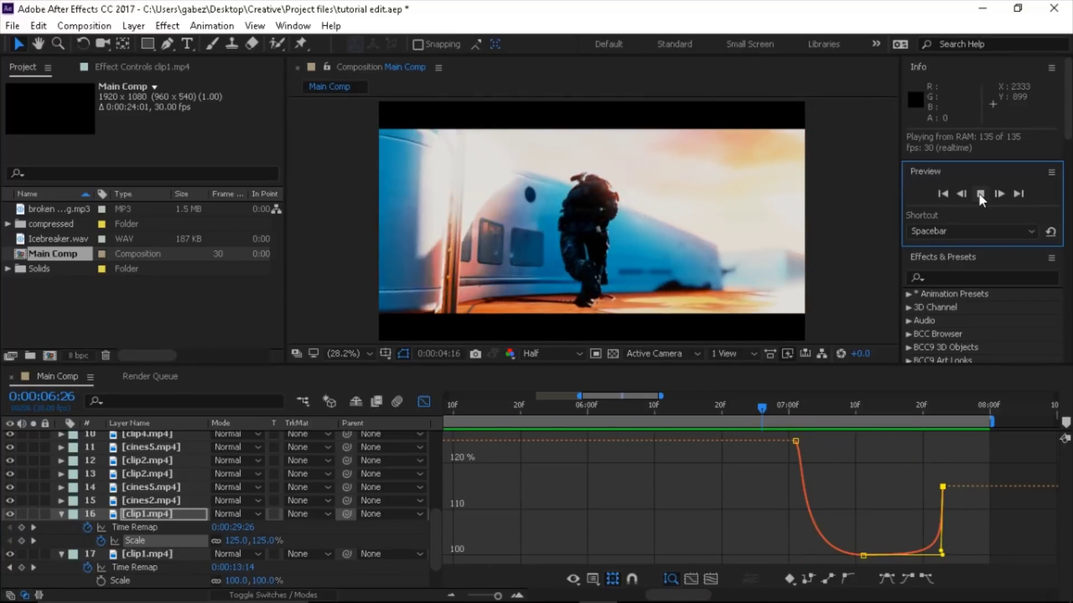
left_click(978, 193)
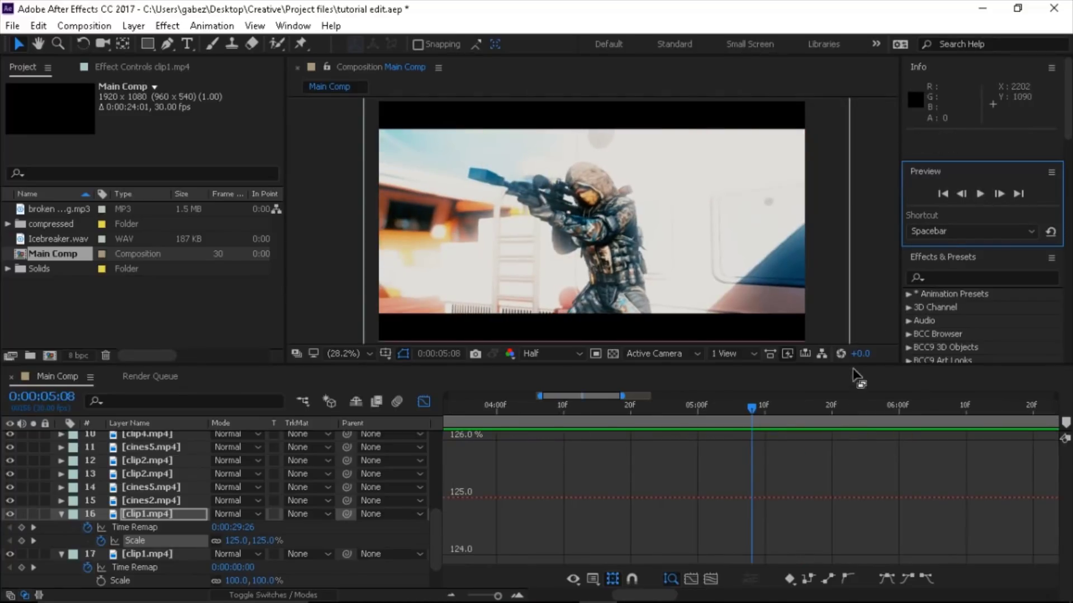
left_click(451, 596)
left_click_drag(765, 404, 737, 455)
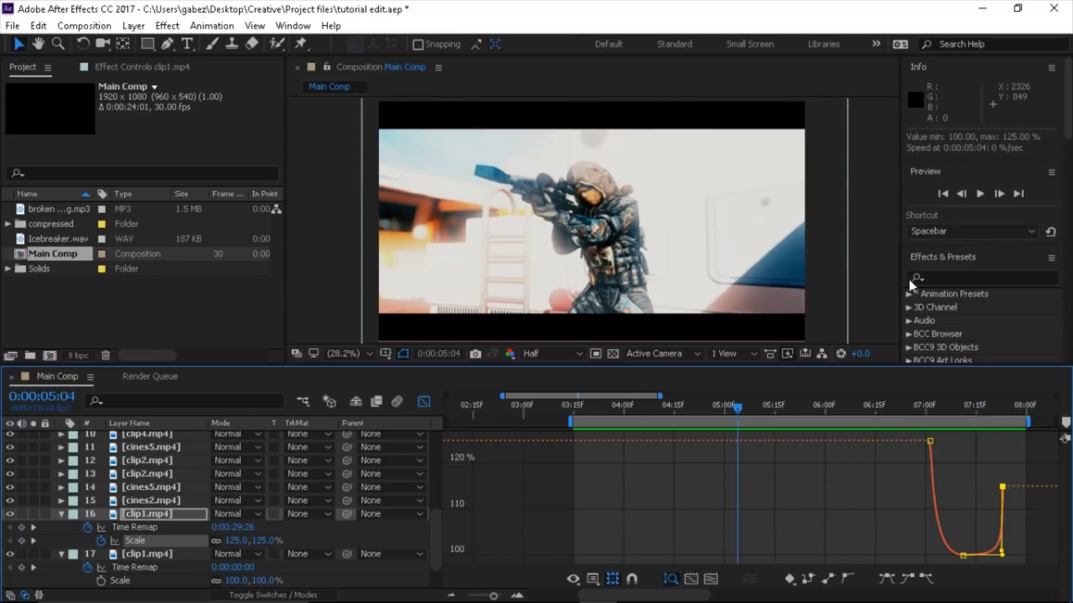
left_click(979, 195)
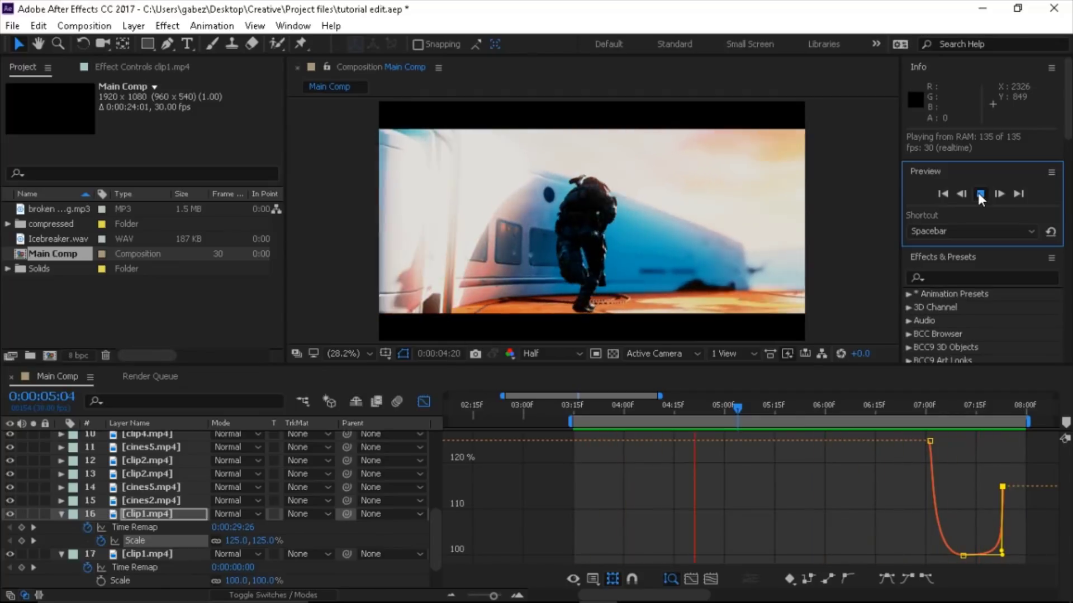
left_click(979, 193)
left_click(424, 402)
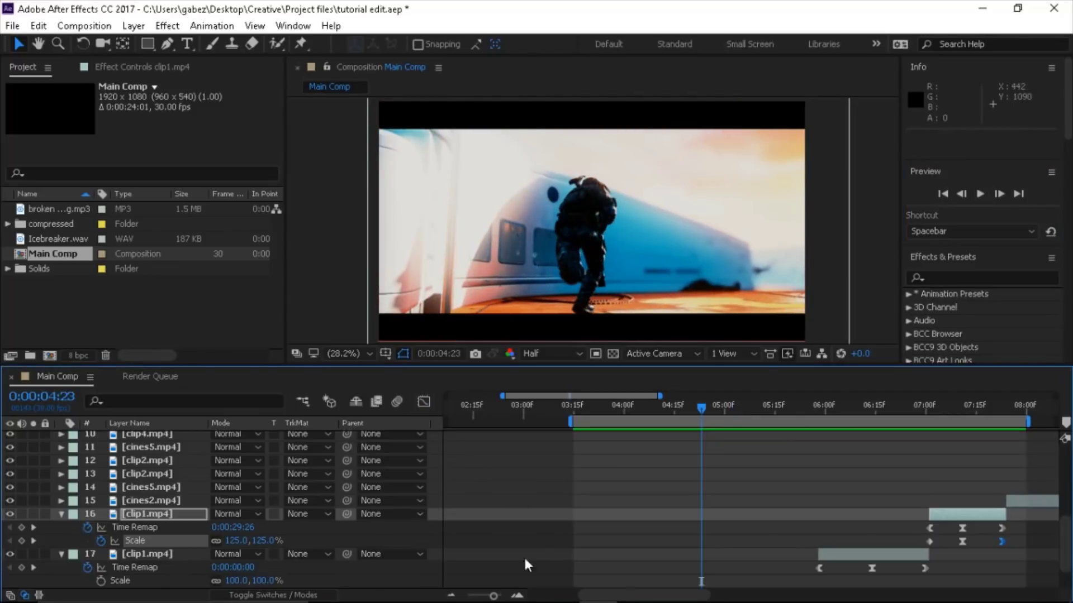
left_click(452, 596)
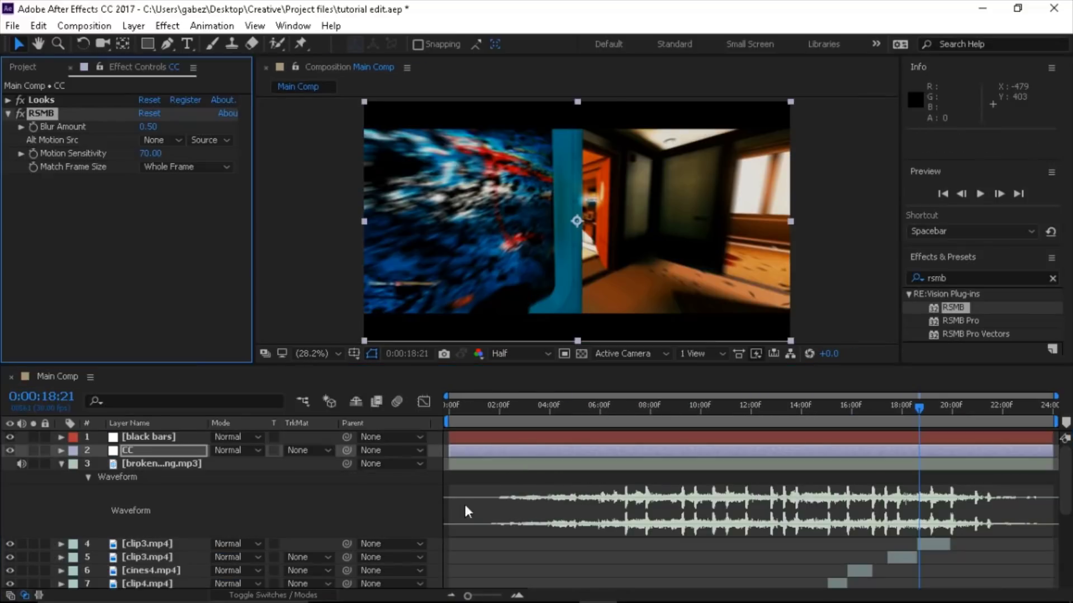
left_click(385, 495)
scroll(719, 496, "down", 5)
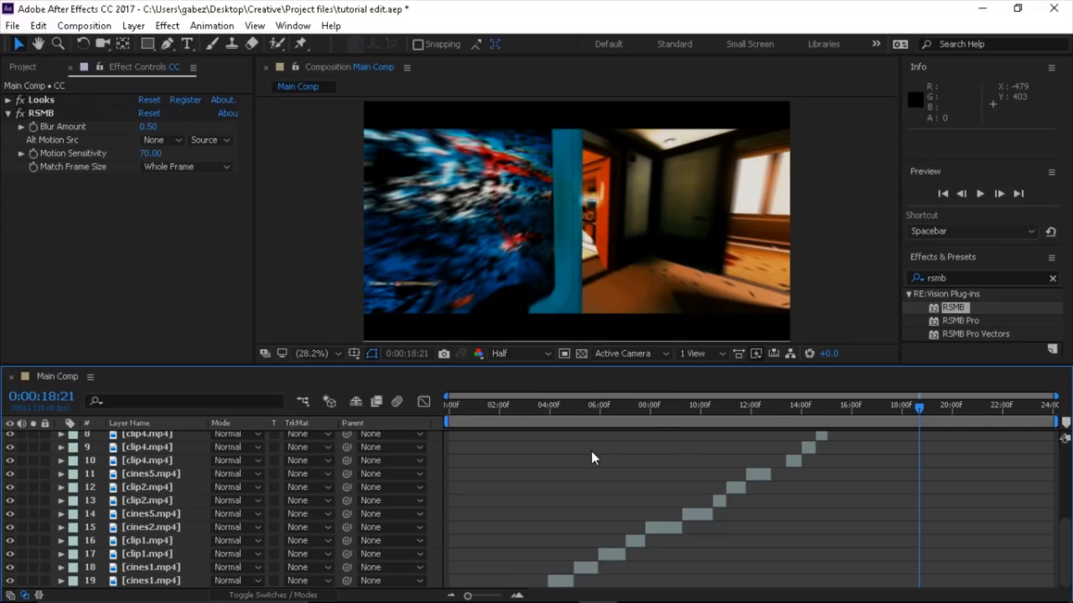
scroll(592, 453, "up", 5)
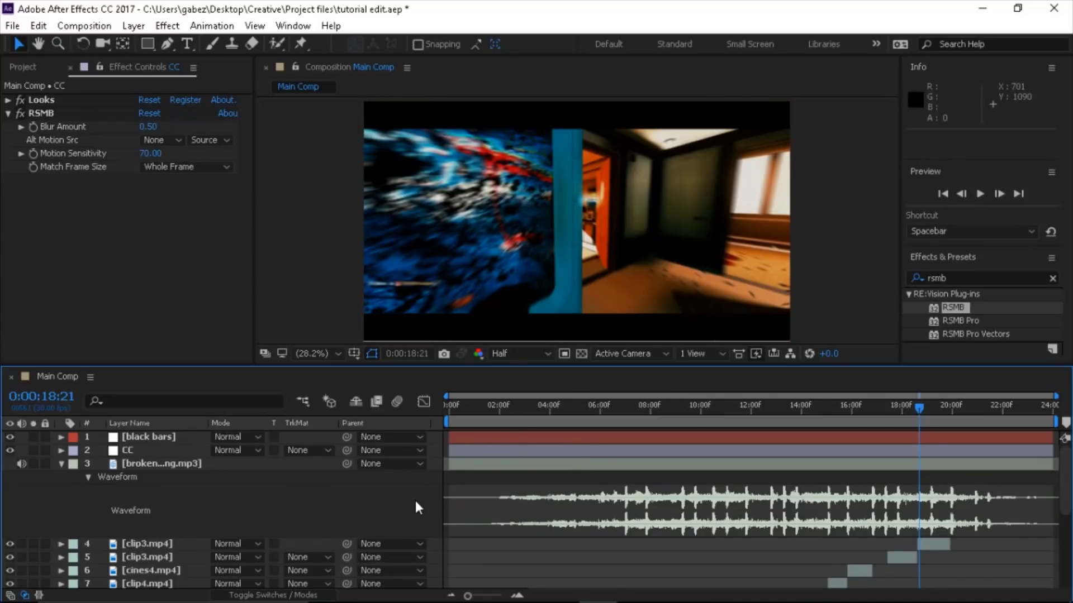
scroll(628, 521, "down", 5)
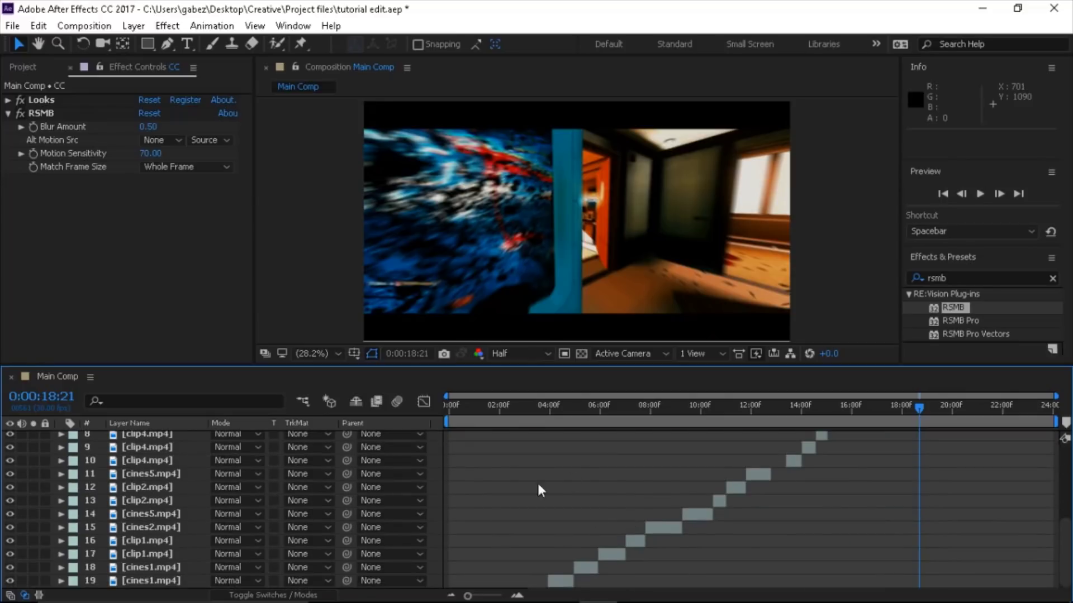
scroll(637, 540, "up", 5)
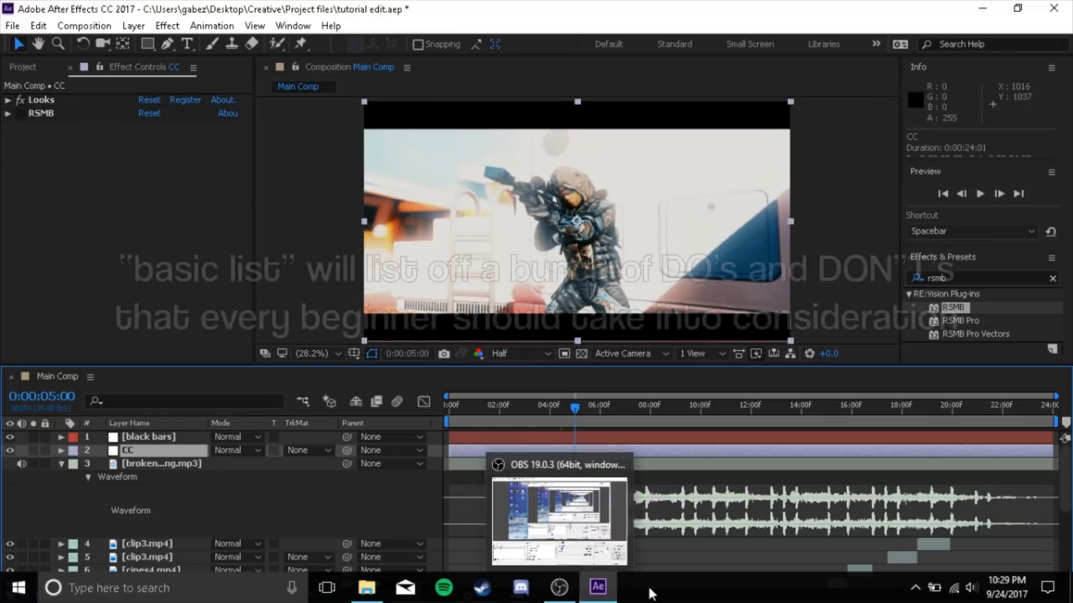
scroll(781, 503, "down", 5)
scroll(781, 503, "up", 5)
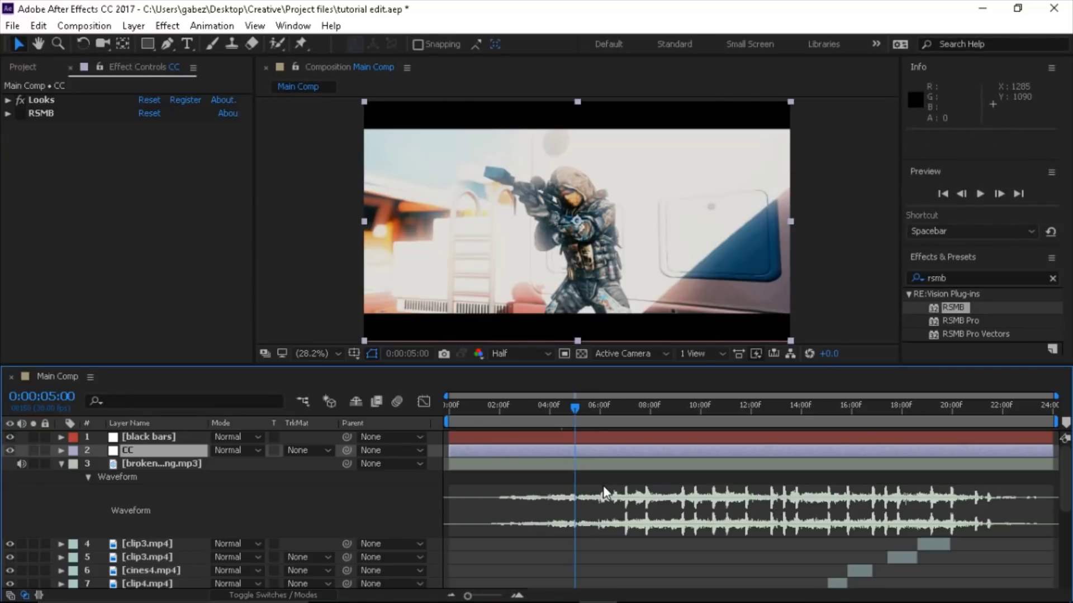
scroll(603, 489, "down", 5)
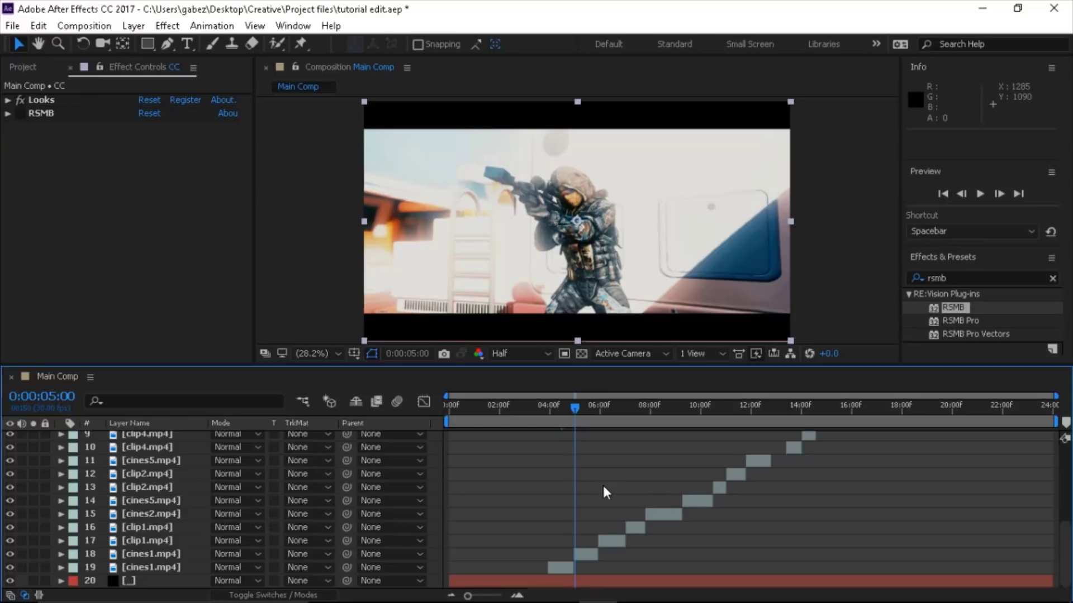
scroll(602, 485, "up", 5)
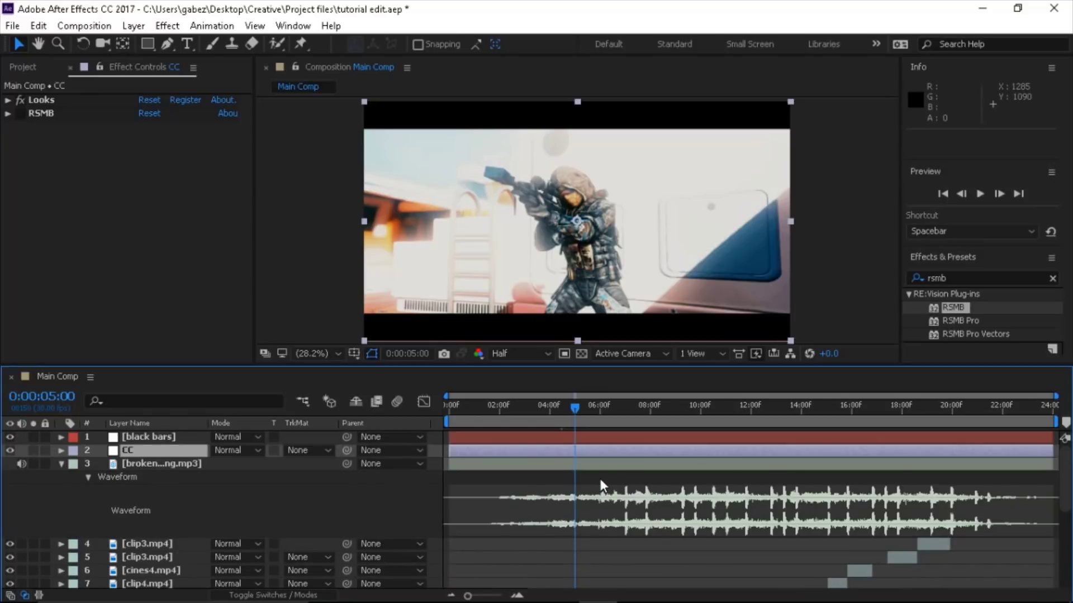
scroll(600, 480, "down", 5)
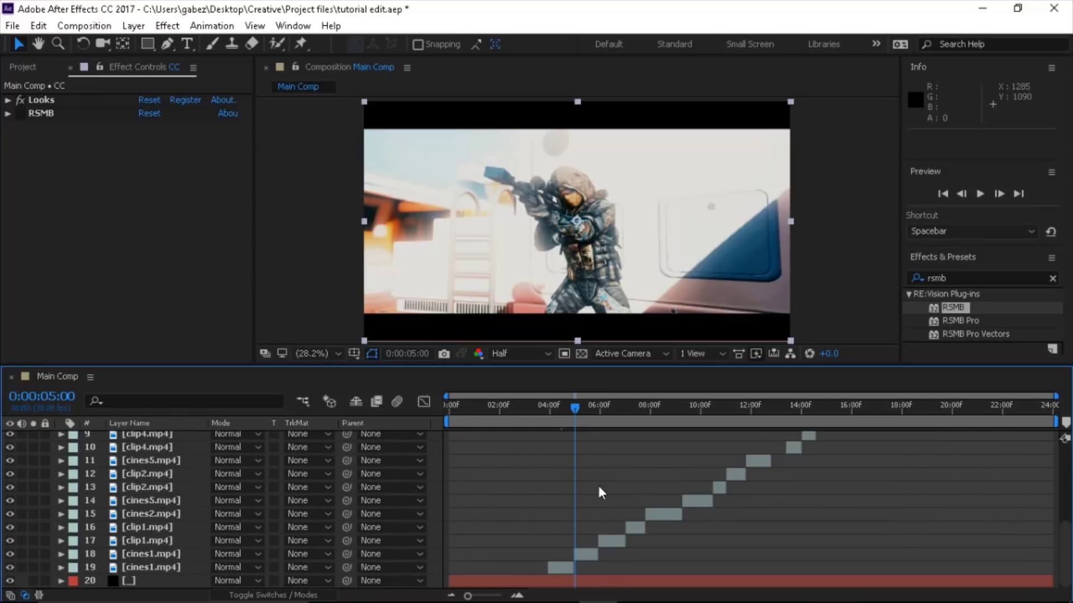
scroll(596, 487, "up", 5)
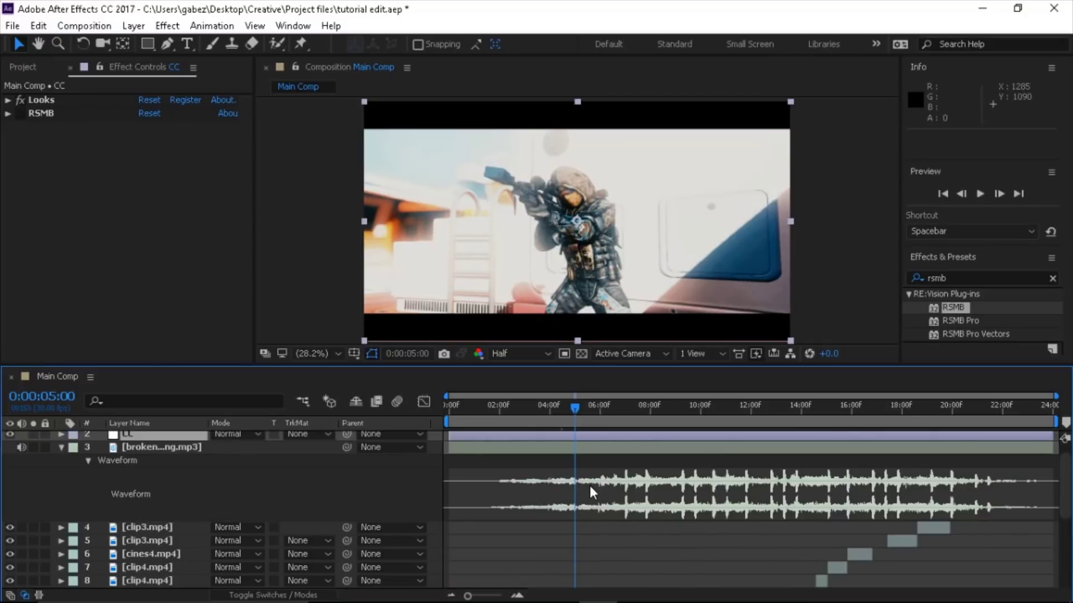
scroll(589, 485, "up", 1)
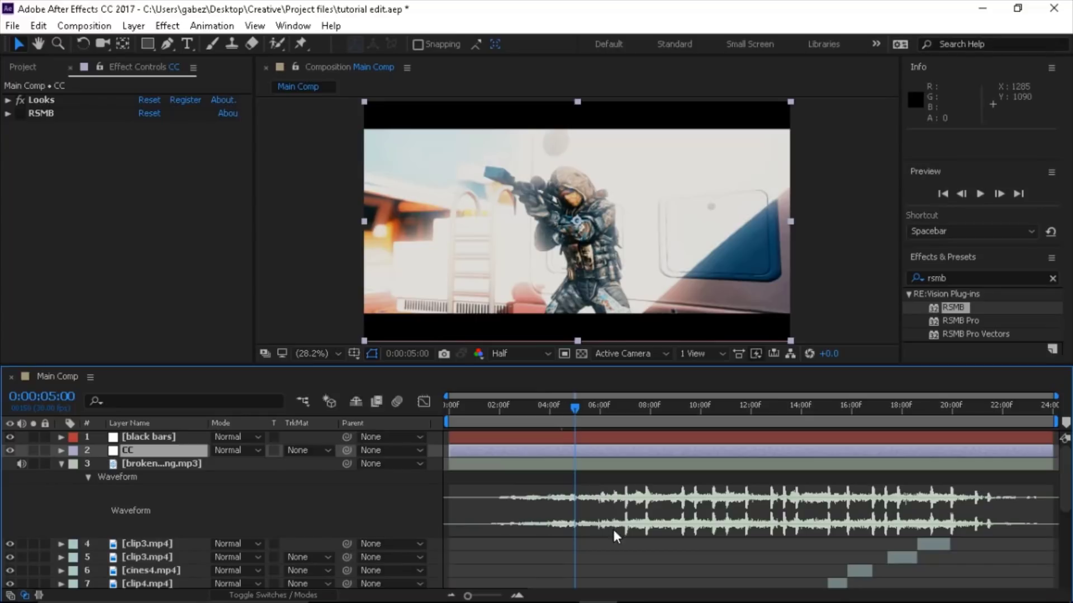
scroll(675, 530, "down", 6)
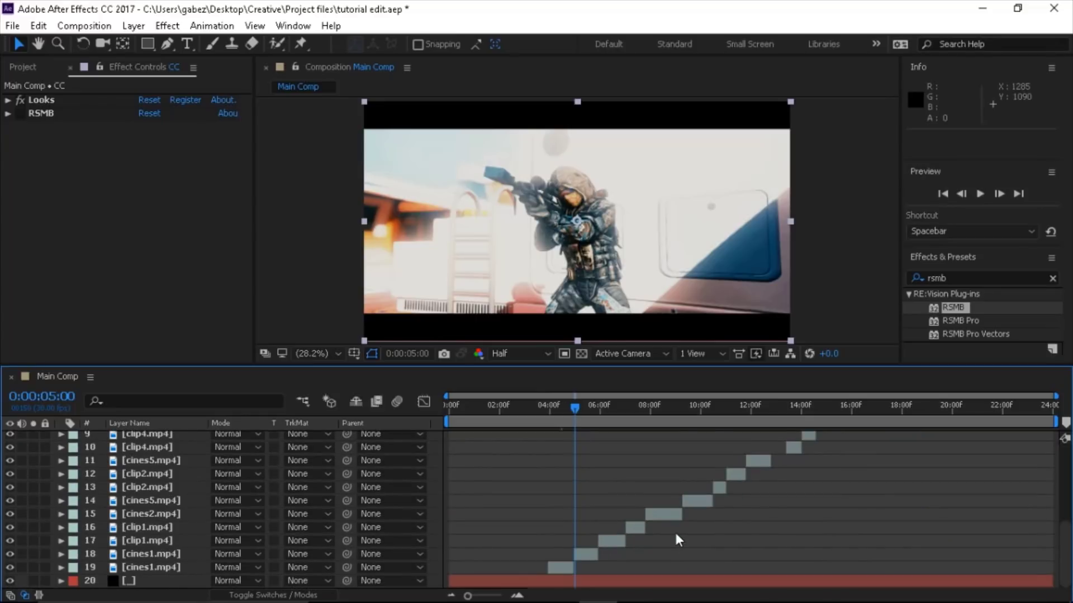
scroll(675, 531, "up", 6)
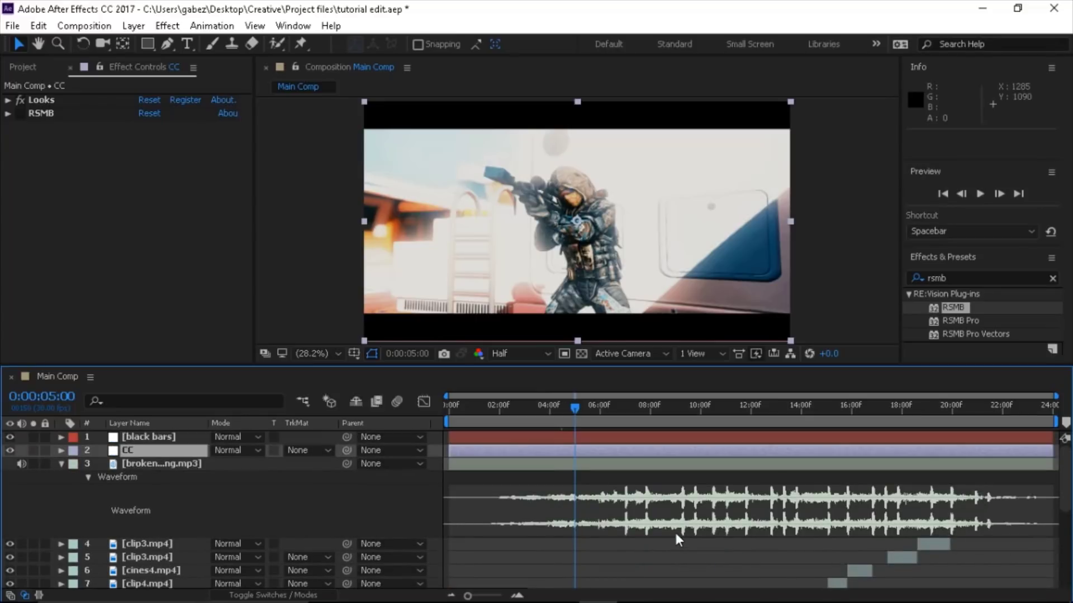
left_click(310, 517)
scroll(760, 524, "down", 6)
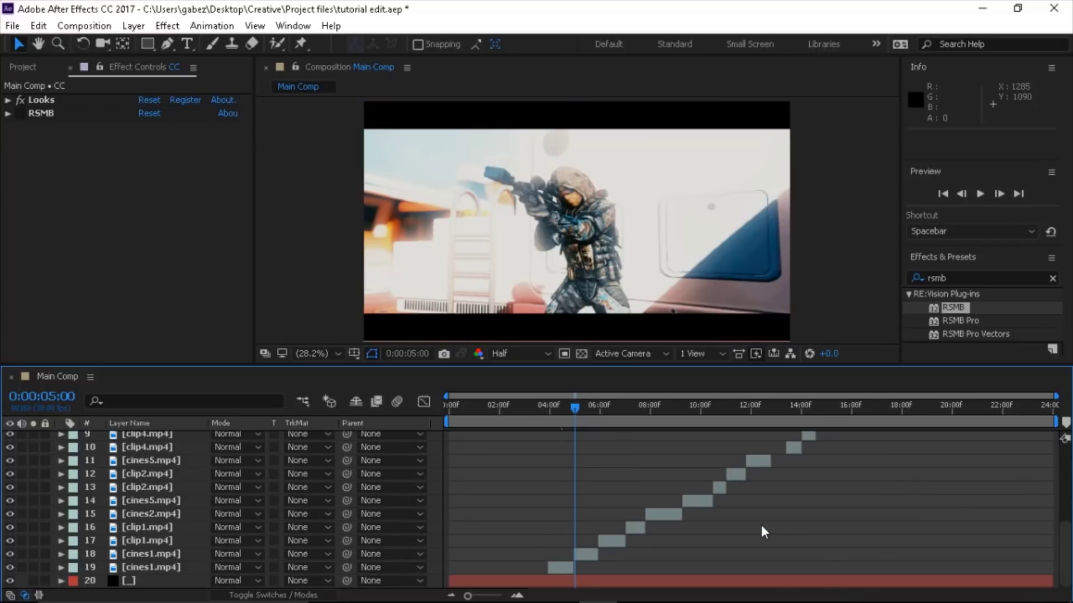
Step: Look over the Main Comp layer stack in an enlarged timeline, restore the layout, and add the composition to the render queue
scroll(761, 524, "up", 6)
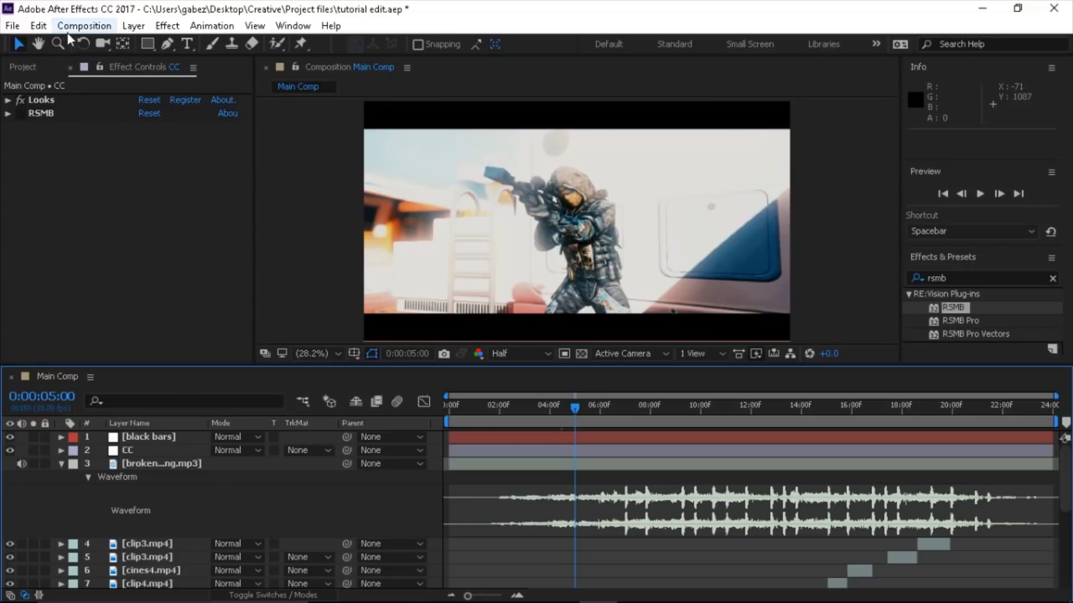
double_click(51, 373)
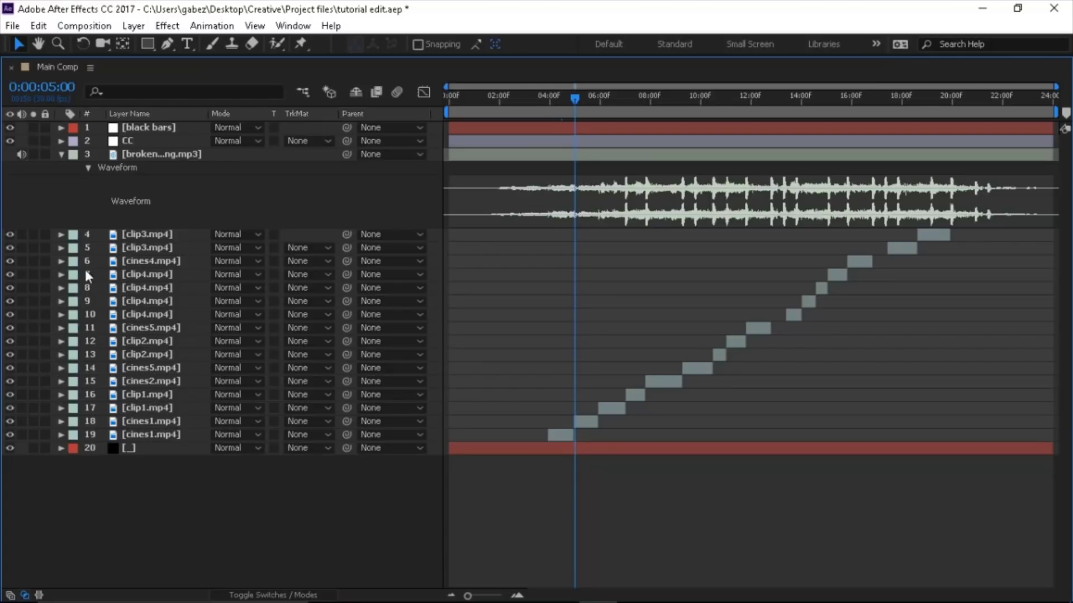
double_click(54, 66)
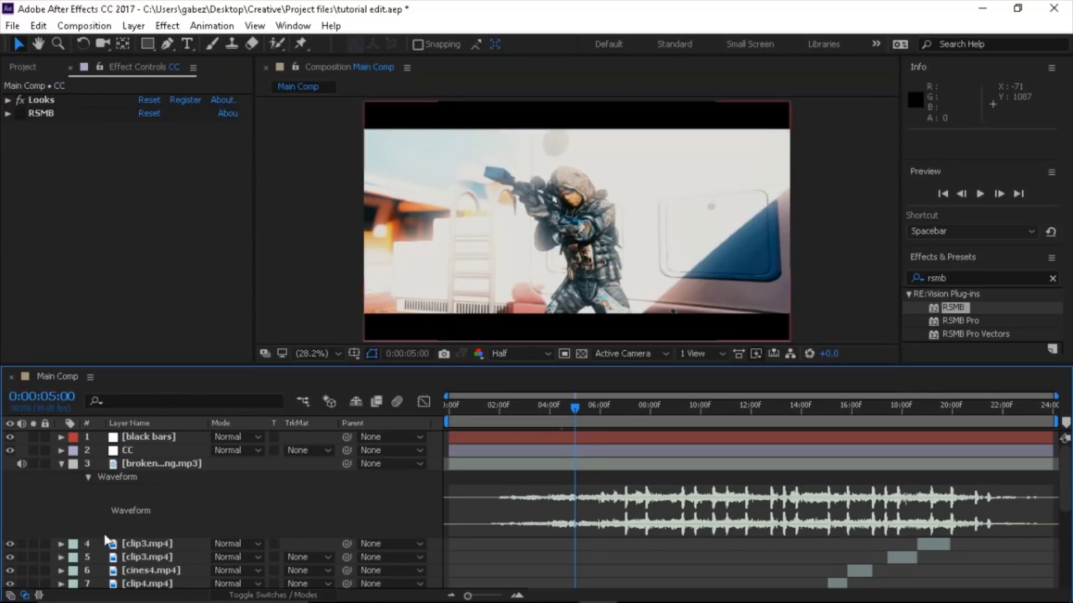
left_click(73, 31)
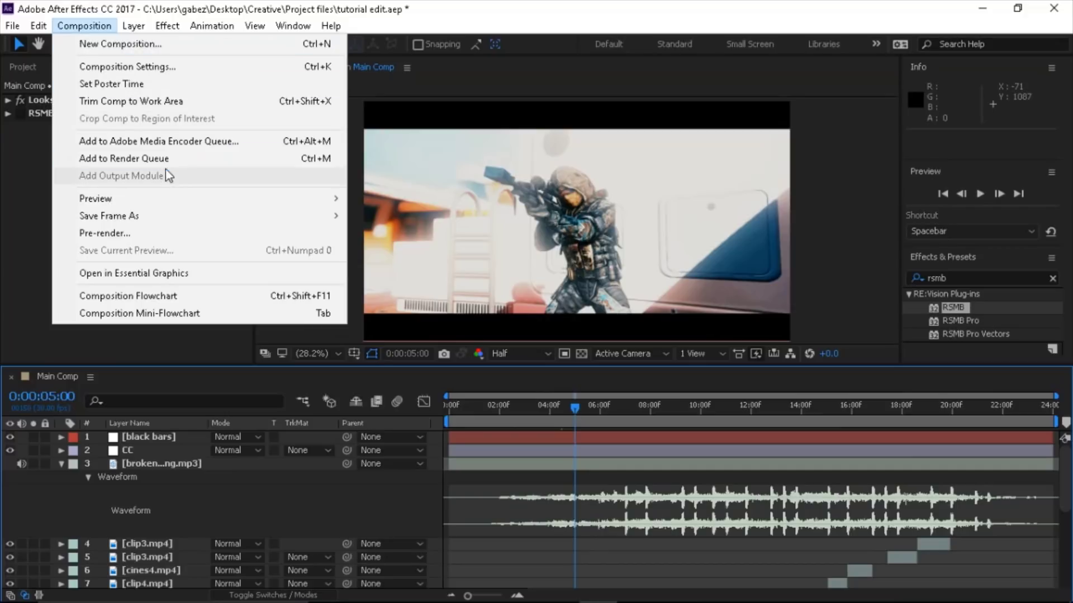
left_click(140, 159)
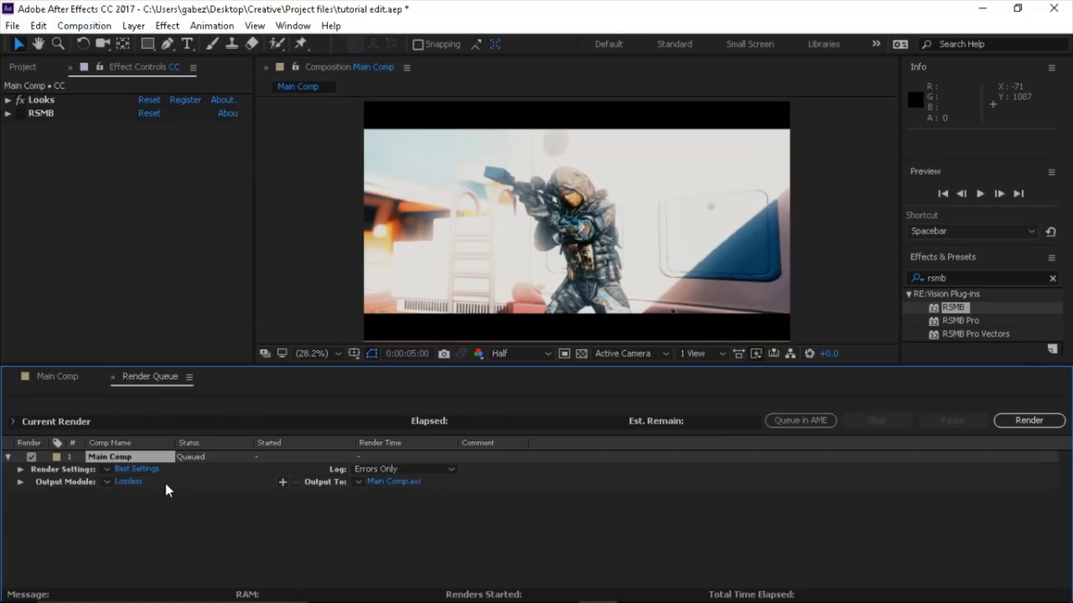
Step: Set the queued render's output module to AVI format with the Lagarith Lossless Codec as video codec
left_click(126, 483)
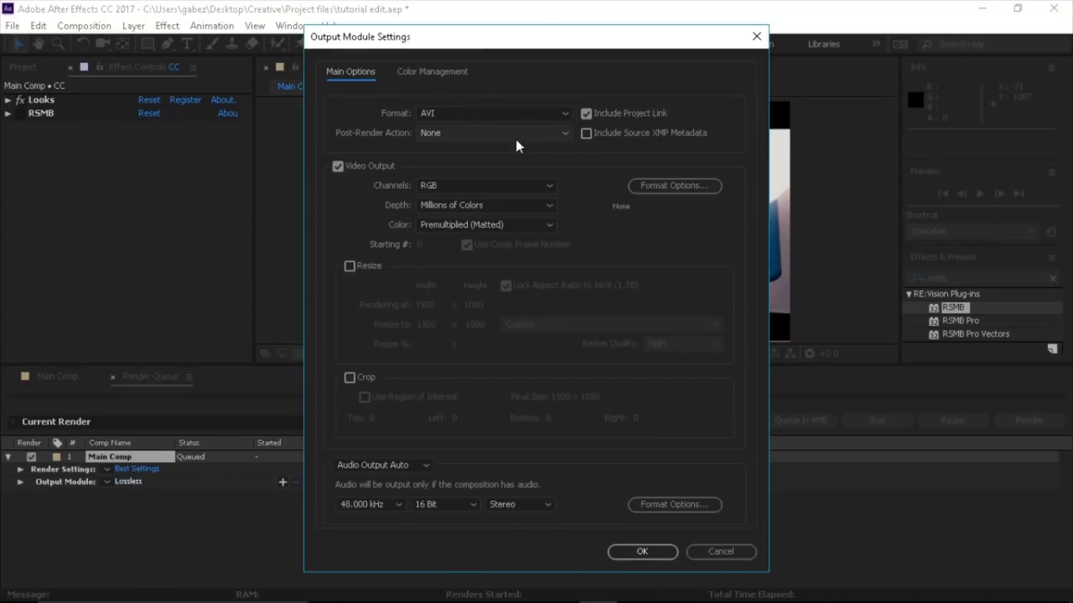
left_click(567, 114)
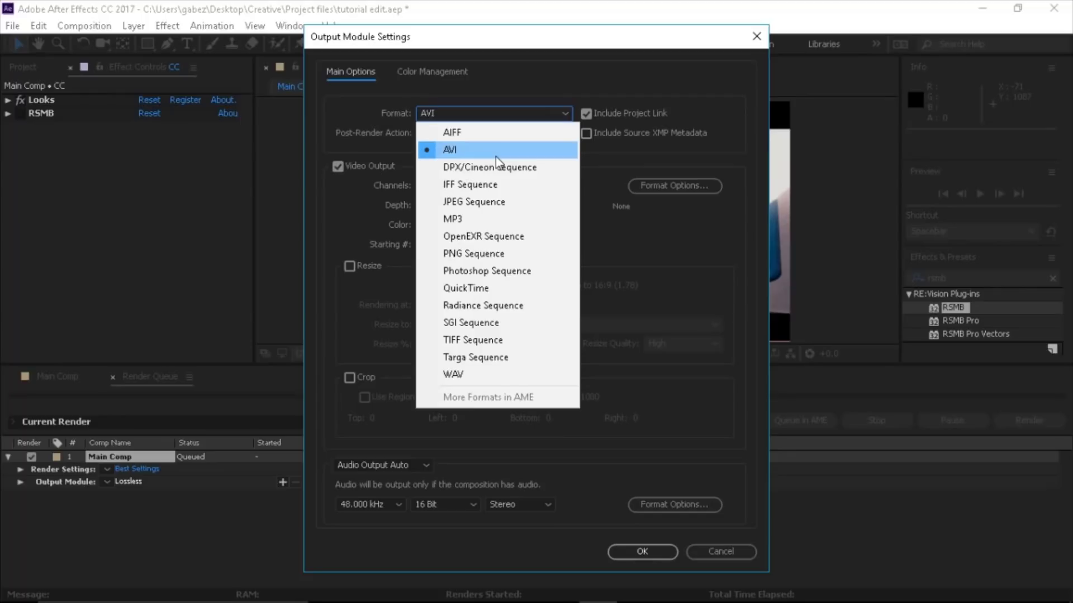
left_click(687, 185)
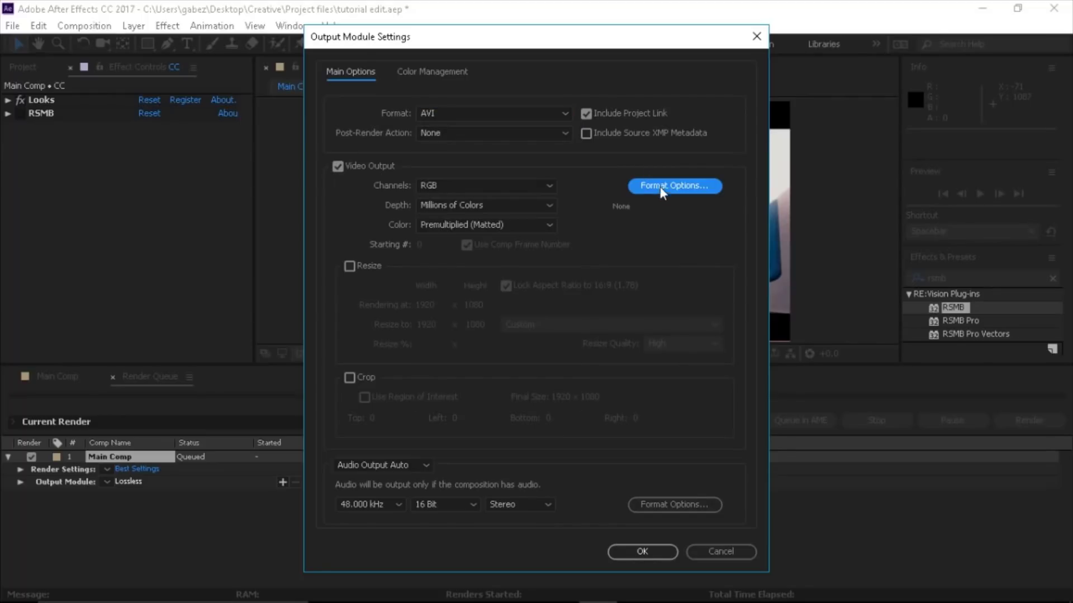
left_click(664, 188)
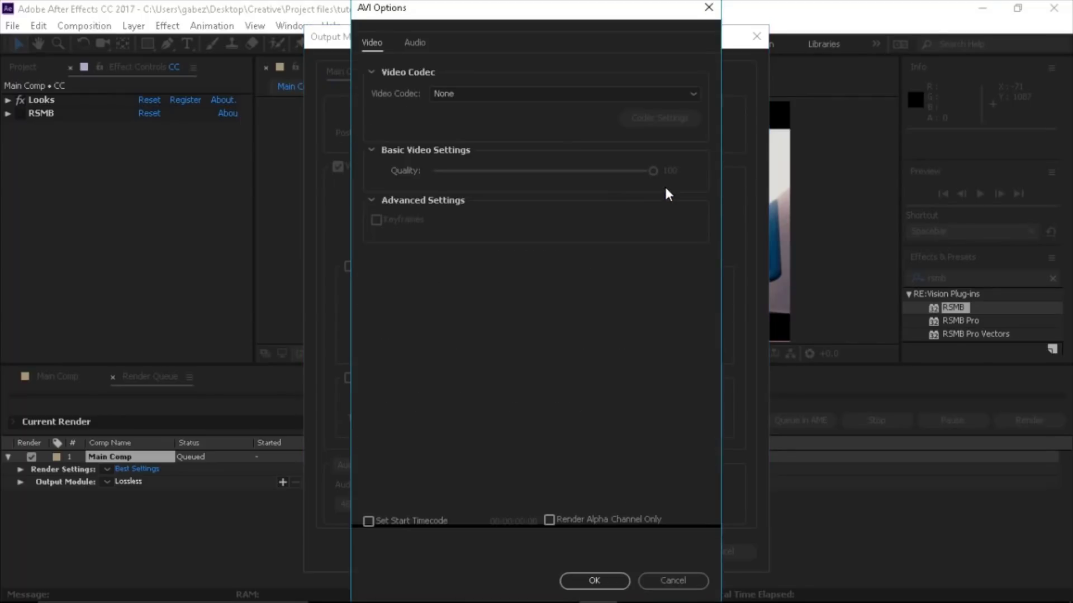
left_click(693, 94)
left_click(537, 199)
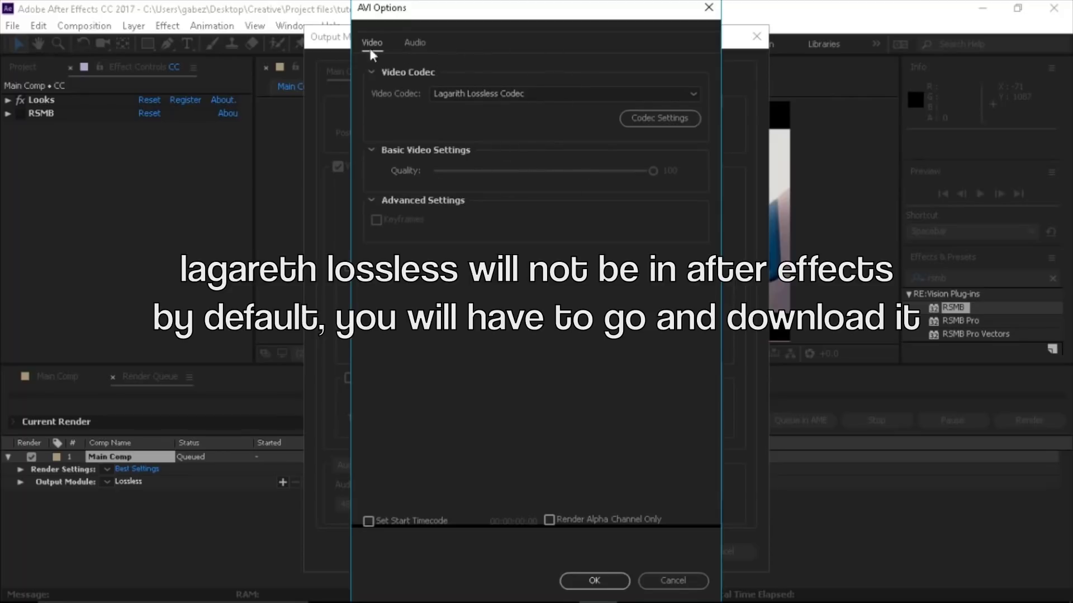
left_click(595, 581)
left_click(648, 552)
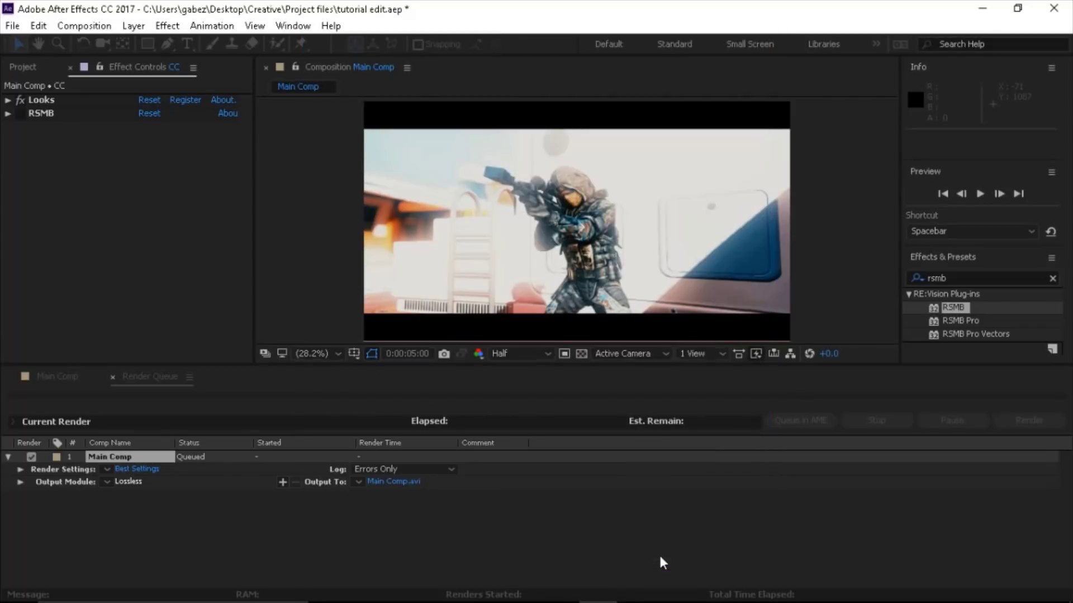
Step: Set the render output to an AVI file named Tutorial Edit in the My Edits folder
left_click(394, 484)
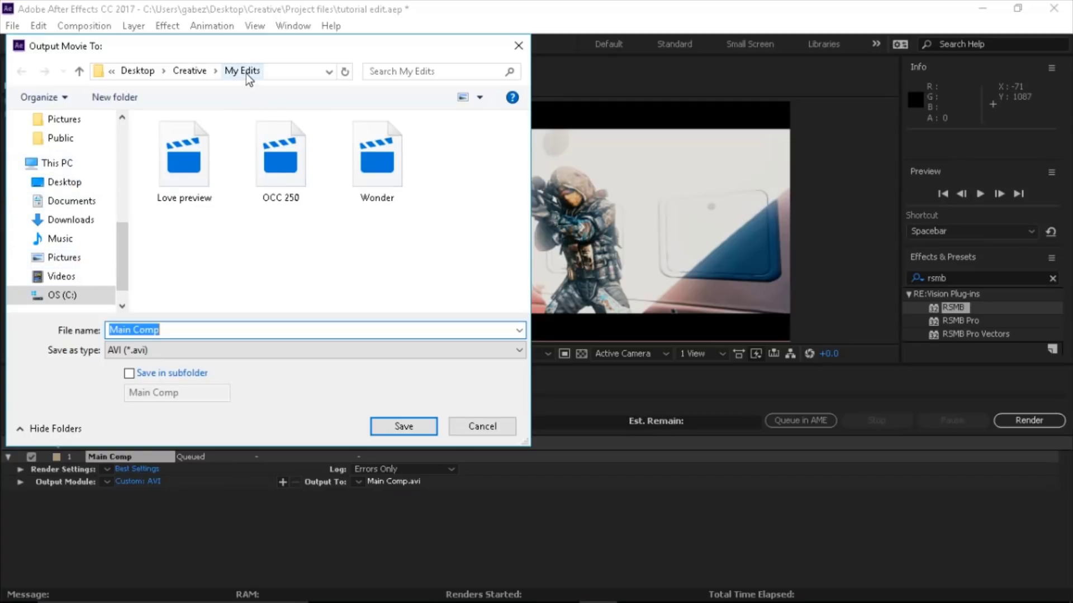
left_click(188, 330)
left_click_drag(188, 329, 84, 335)
type("t")
key("BackSpace")
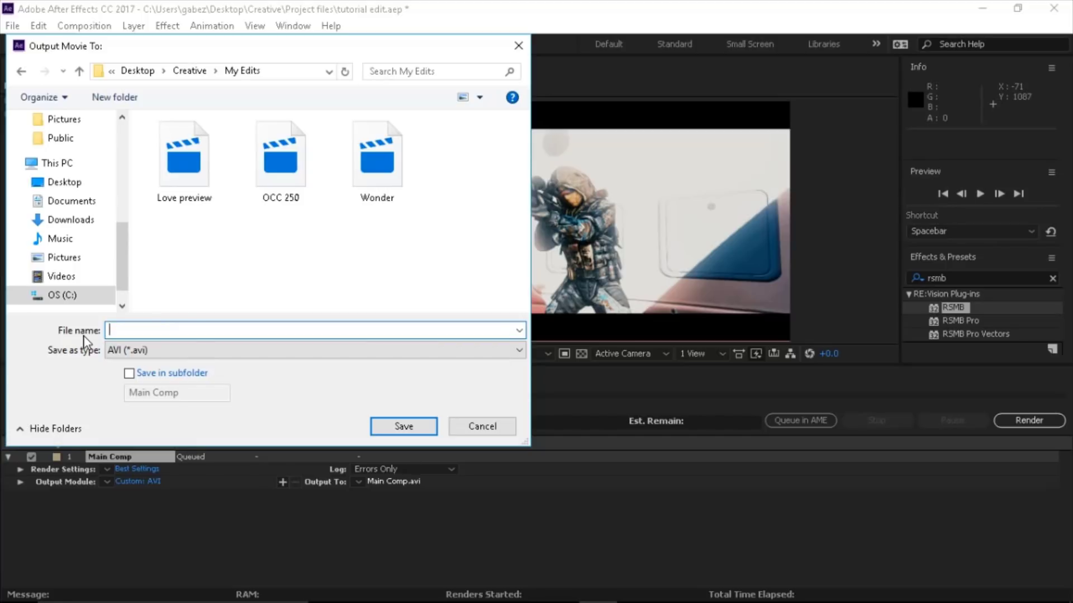
type("Tutorial Edit")
left_click(410, 430)
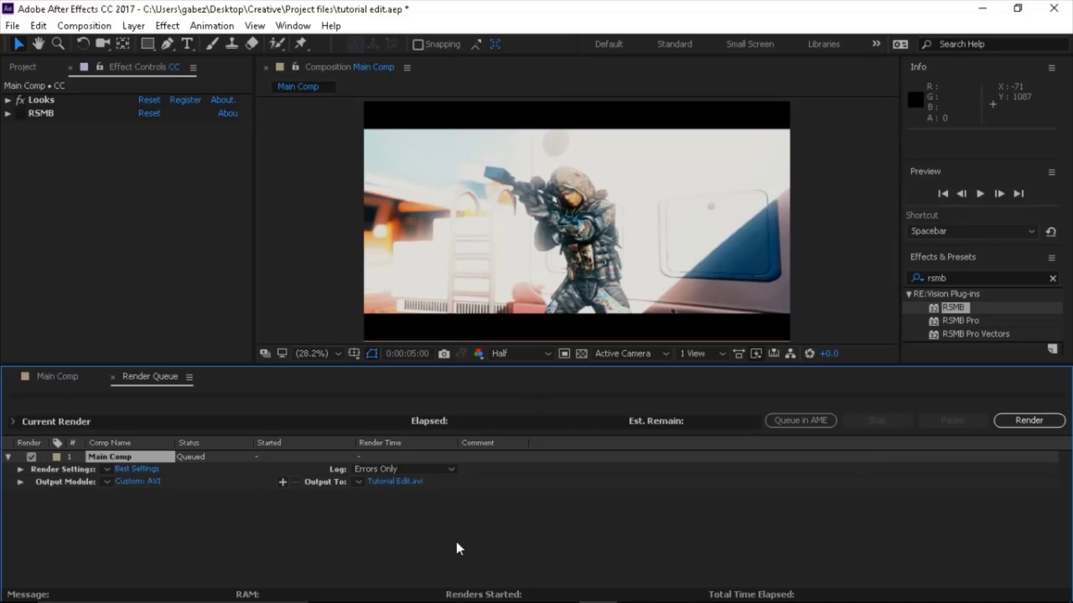
Step: Return to the Main Comp timeline and look over its clip layers
left_click(58, 377)
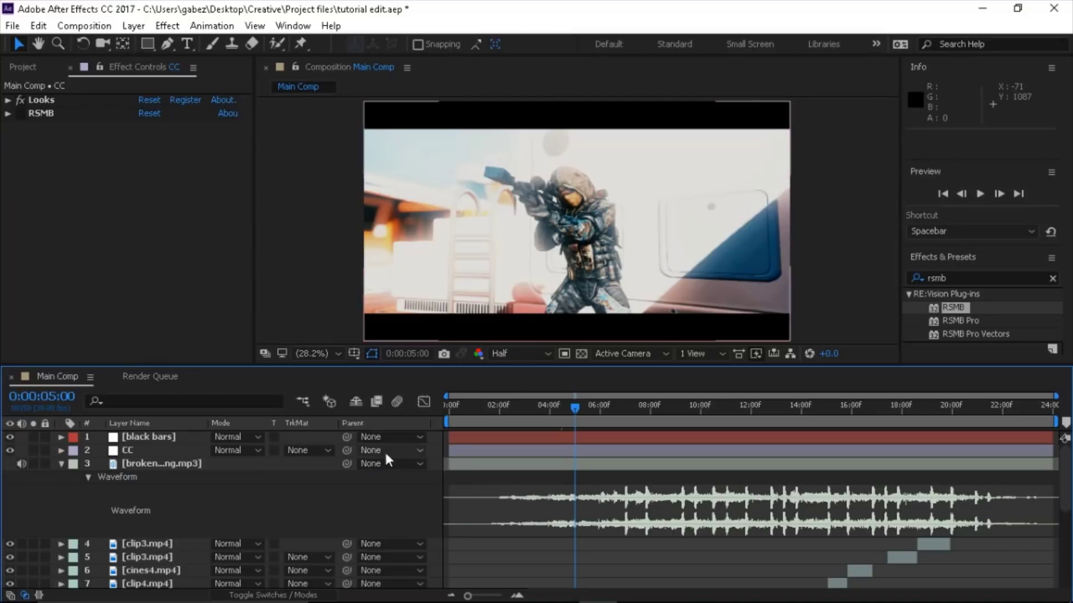
scroll(605, 519, "down", 5)
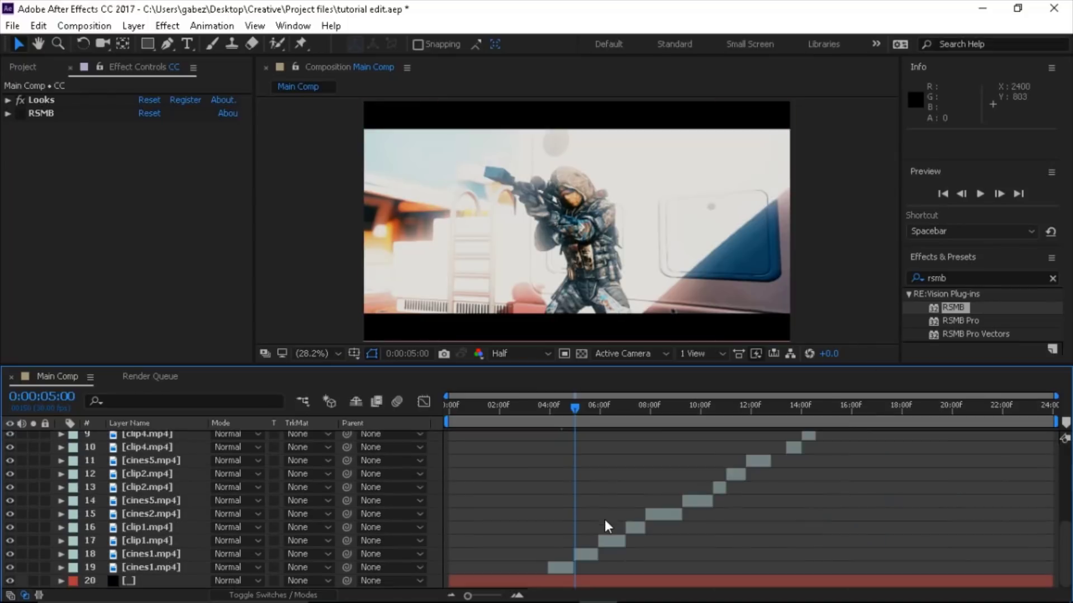
scroll(604, 521, "up", 5)
scroll(604, 533, "down", 5)
scroll(605, 533, "up", 5)
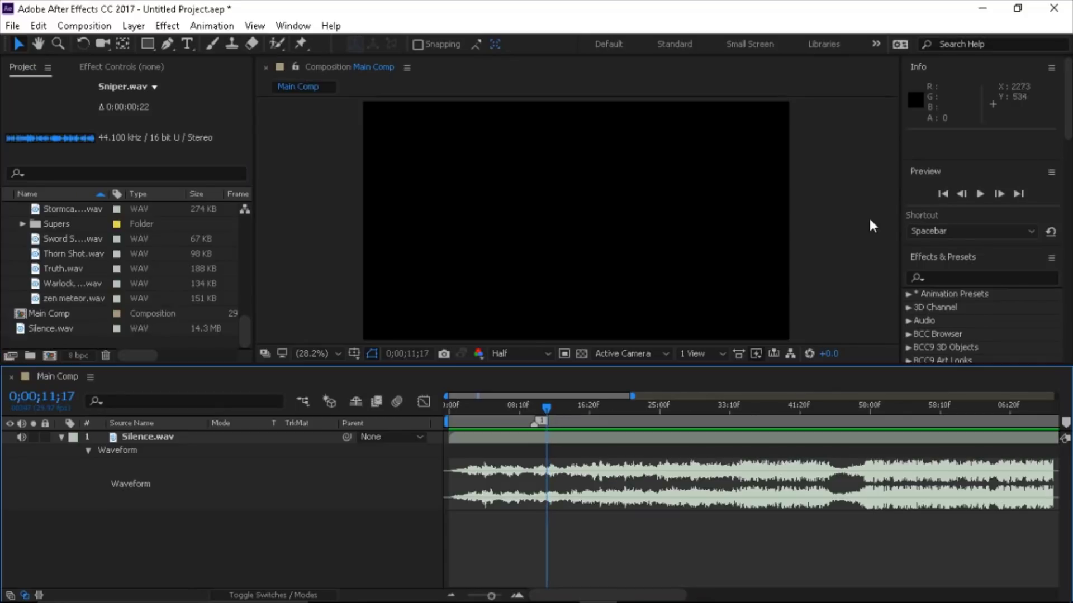
Step: Preview the 4 sniper headshots clip from the D2 clips folder in the video player, and return to After Effects
left_click(986, 13)
mouse_move(366, 586)
left_click(391, 531)
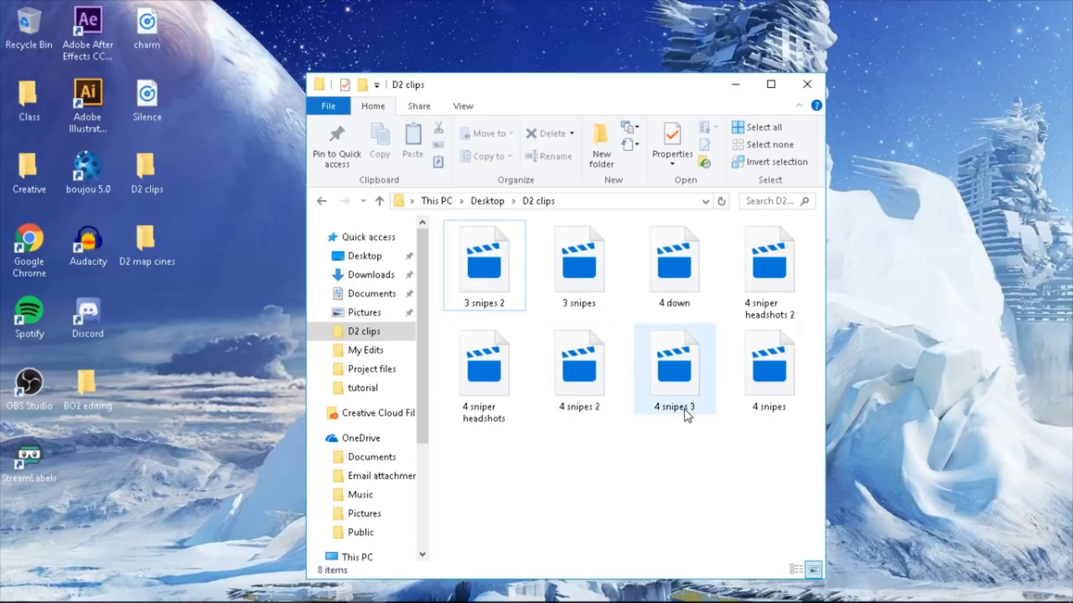
left_click(500, 376)
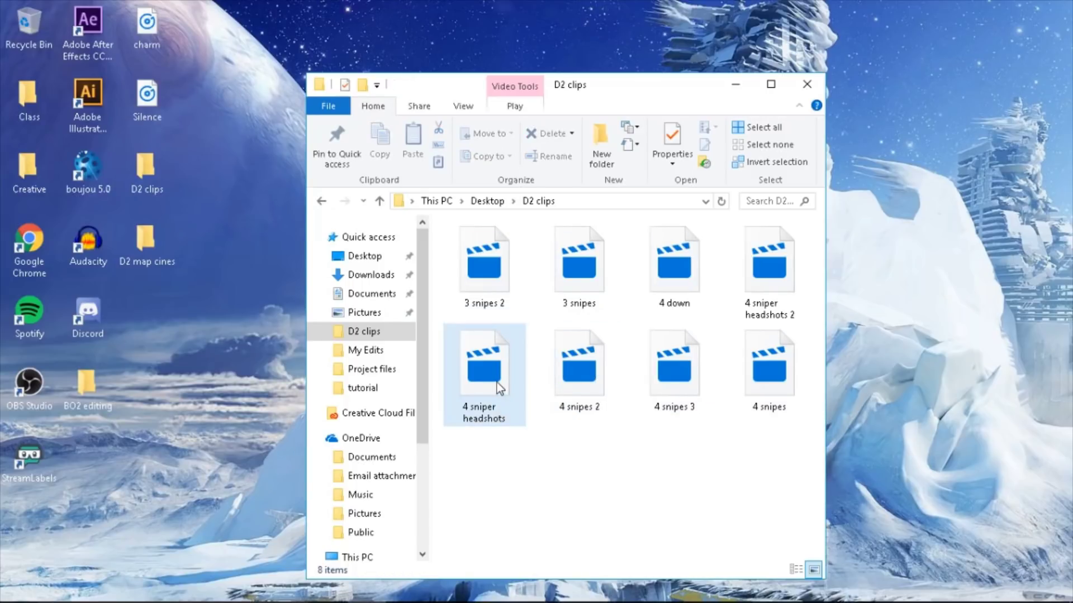
double_click(498, 382)
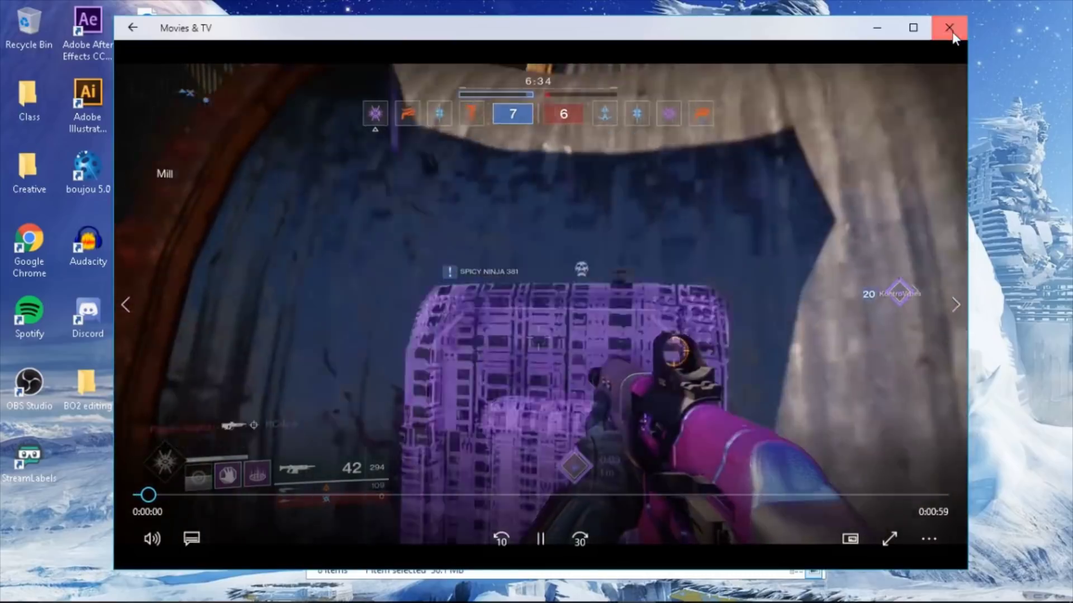
left_click(952, 31)
left_click(739, 88)
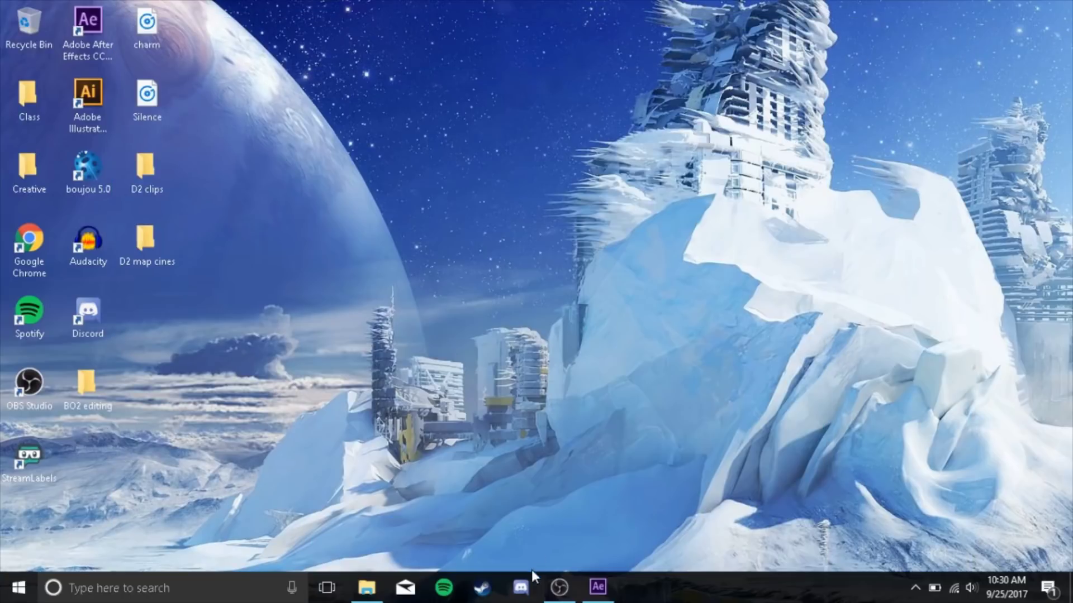
left_click(597, 587)
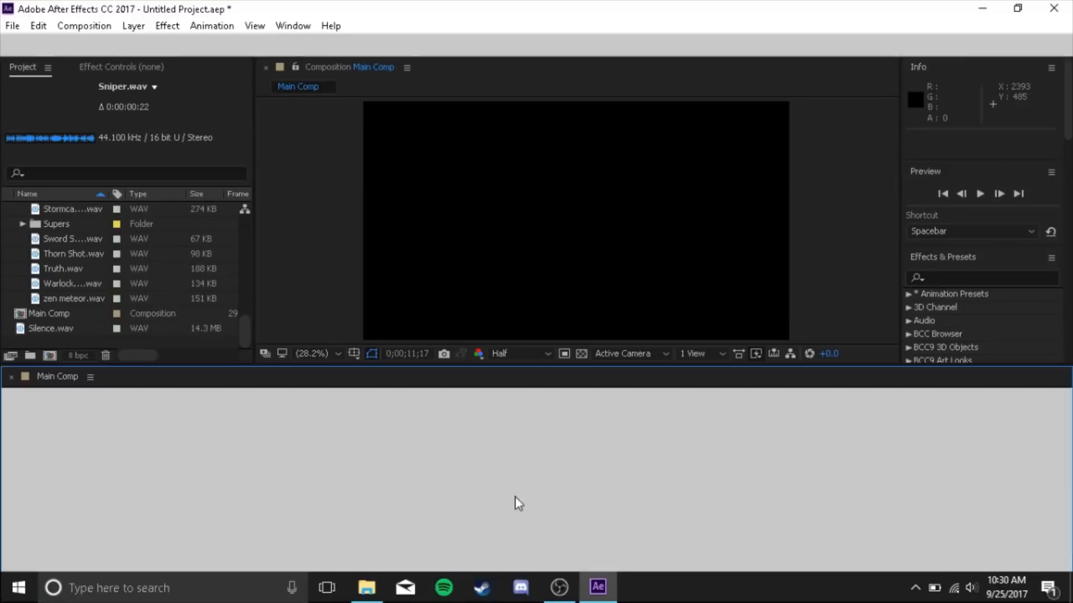
Step: Examine the Sniper.wav and Silence.wav layers at different timeline zoom levels, and browse the sound effects in the project
scroll(56, 271, "up", 10)
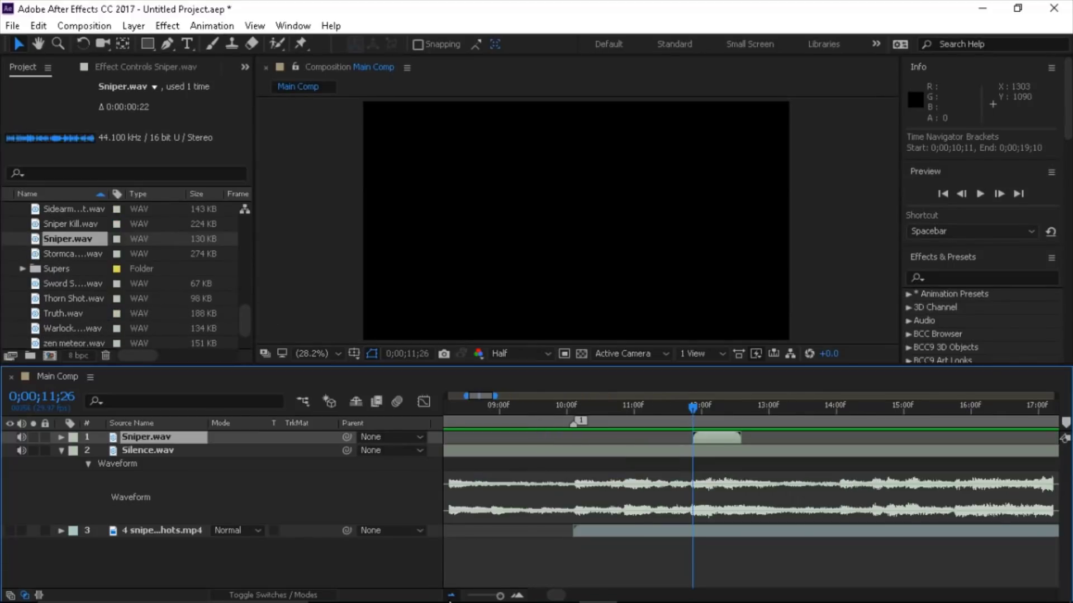
left_click(451, 596)
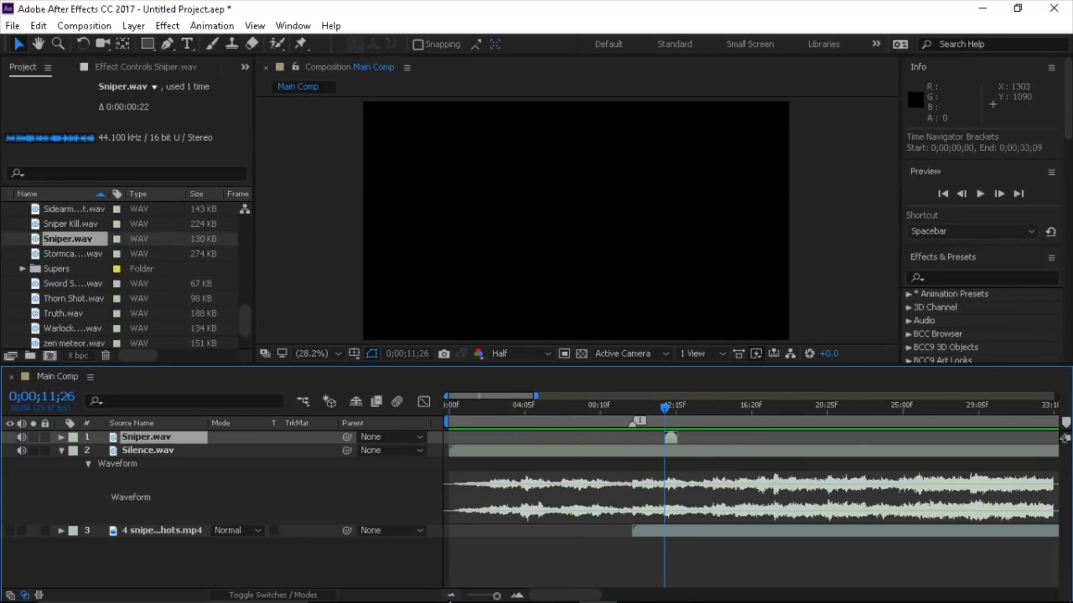
left_click(451, 595)
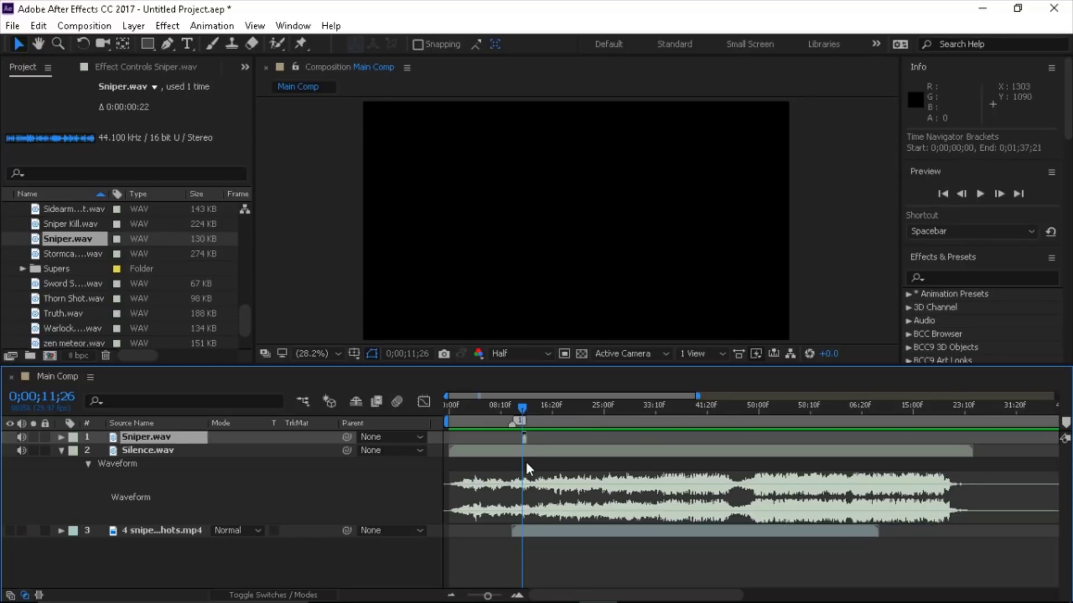
left_click(517, 595)
left_click(517, 596)
left_click_drag(560, 597, 557, 597)
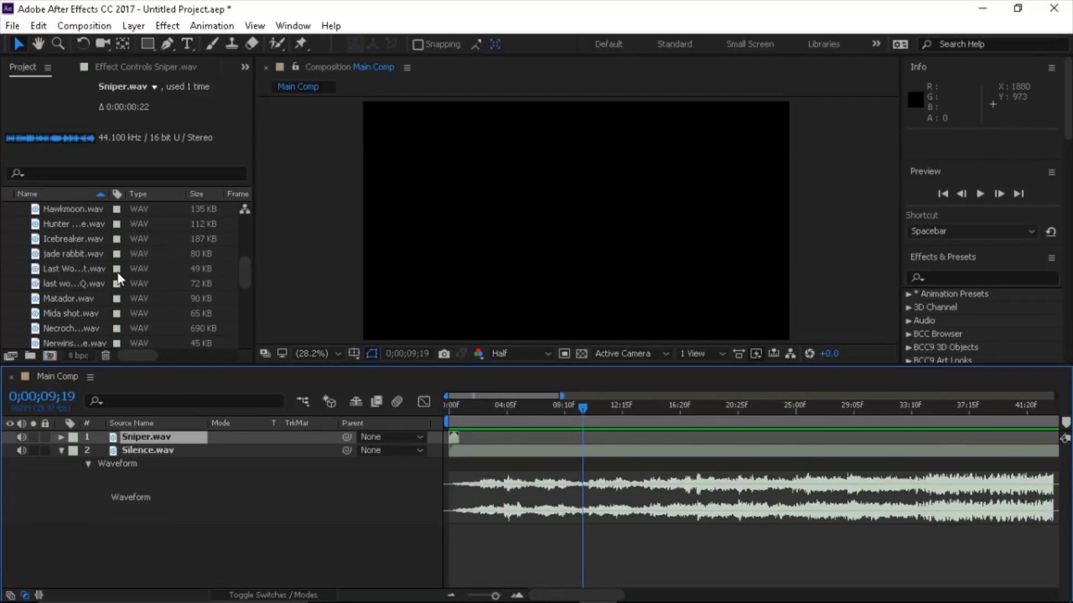
scroll(117, 272, "up", 10)
scroll(117, 273, "down", 6)
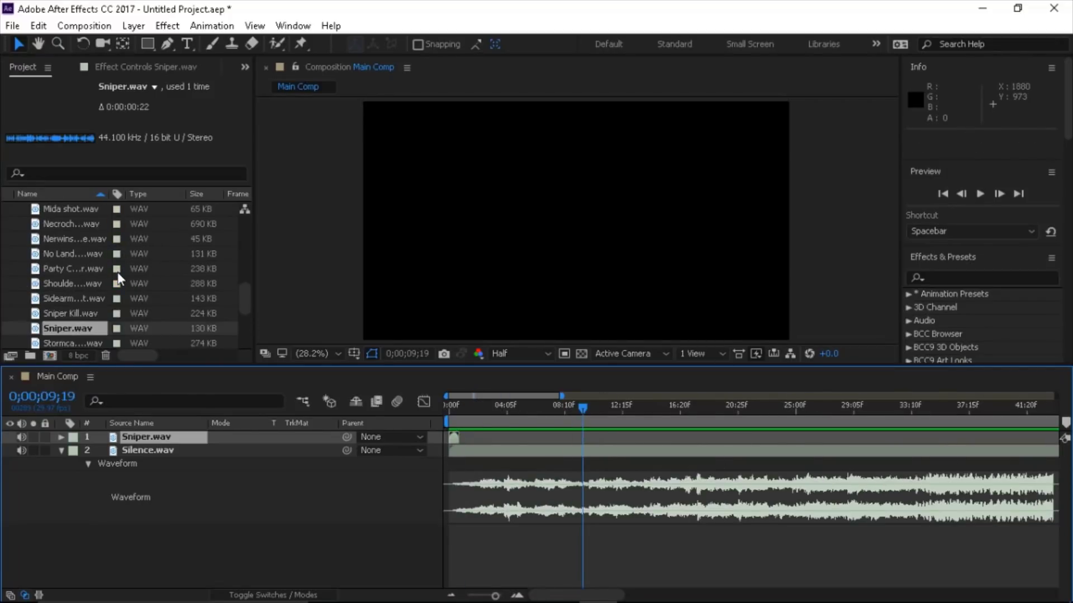
scroll(118, 272, "down", 5)
scroll(118, 273, "up", 10)
scroll(117, 273, "down", 10)
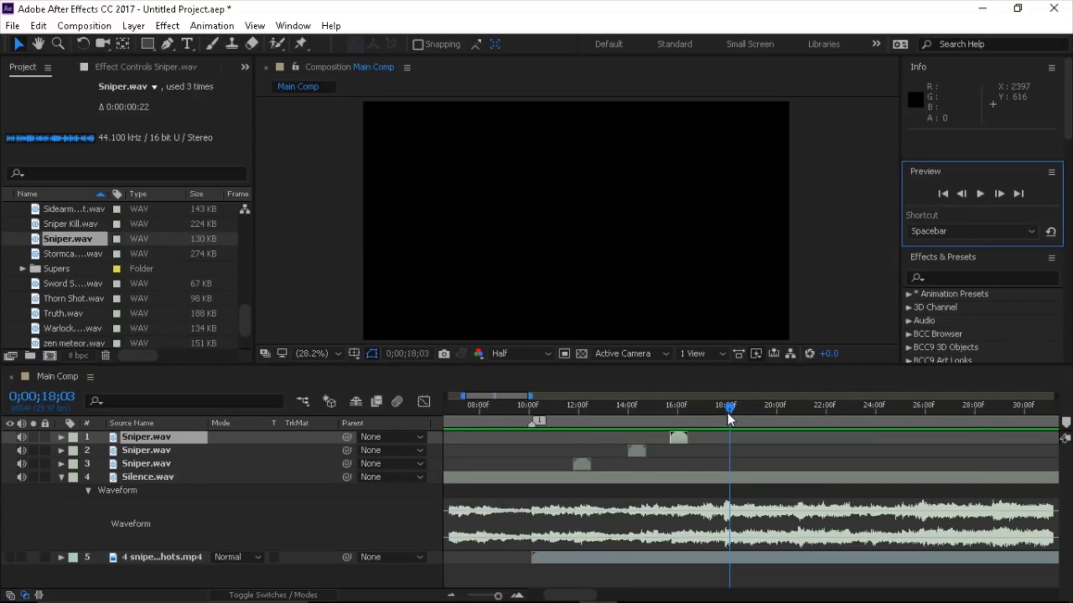
Step: Park the playhead at 0;00;17;27, check the 3 snipes clip in the D2 clips folder, and return to After Effects
left_click_drag(726, 412, 722, 415)
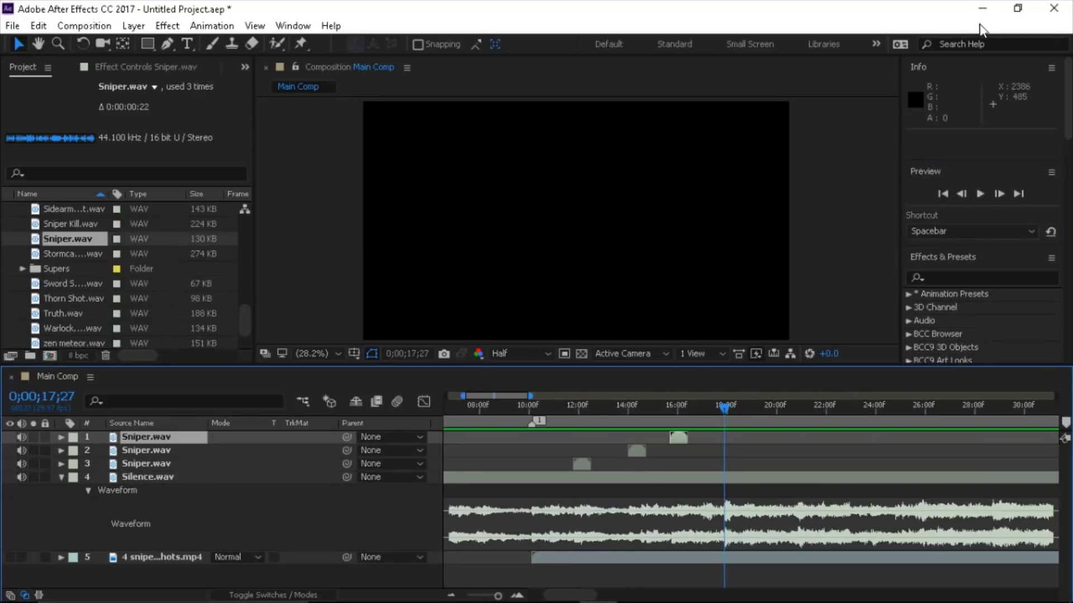
left_click(983, 9)
left_click(391, 528)
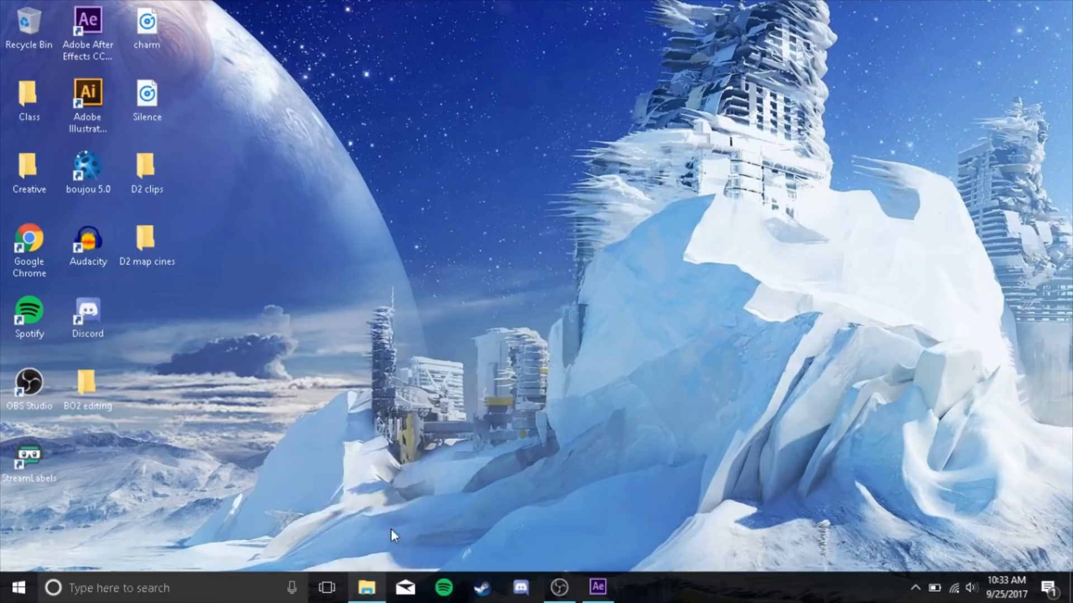
left_click(579, 263)
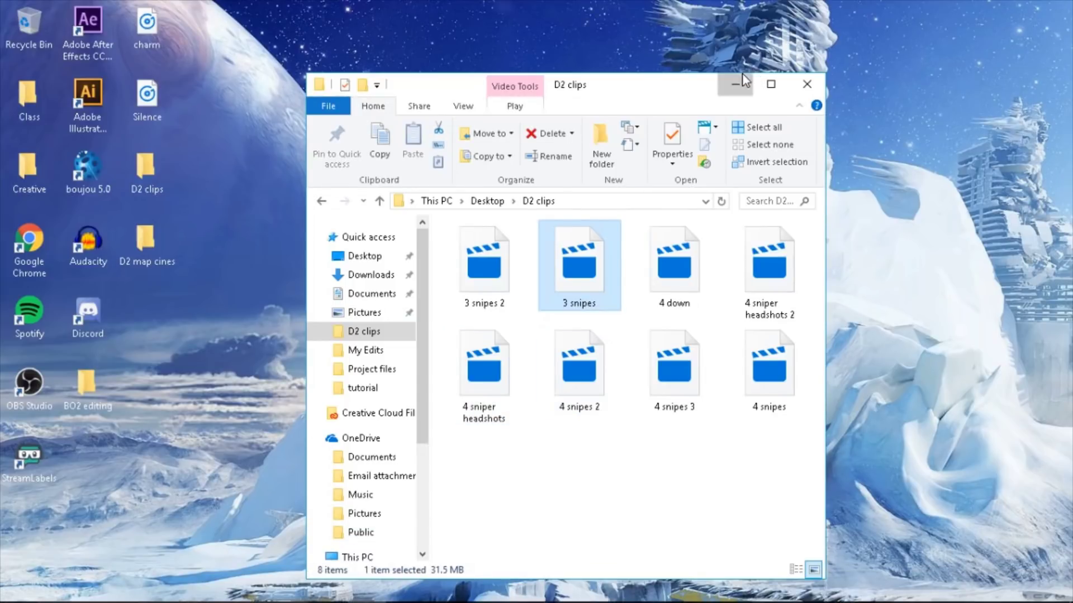
left_click(735, 83)
mouse_move(550, 597)
left_click(597, 586)
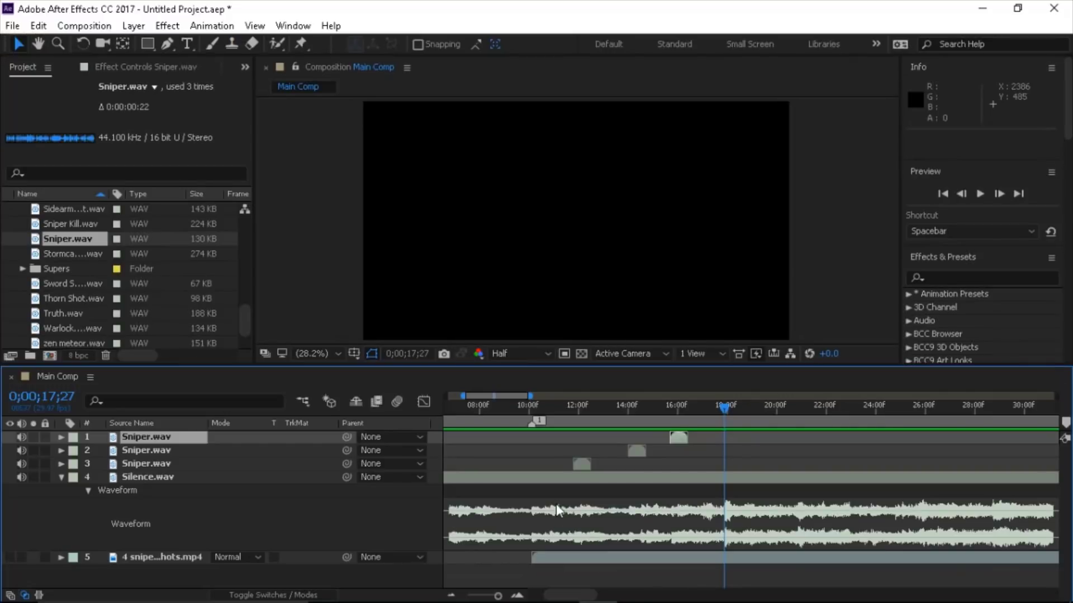
Step: At 0;00;10;03, replace the 4 sniper headshots layer with 3 snipes.mp4 from the D2 clips folder, placed below Silence.wav
left_click_drag(541, 409, 537, 412)
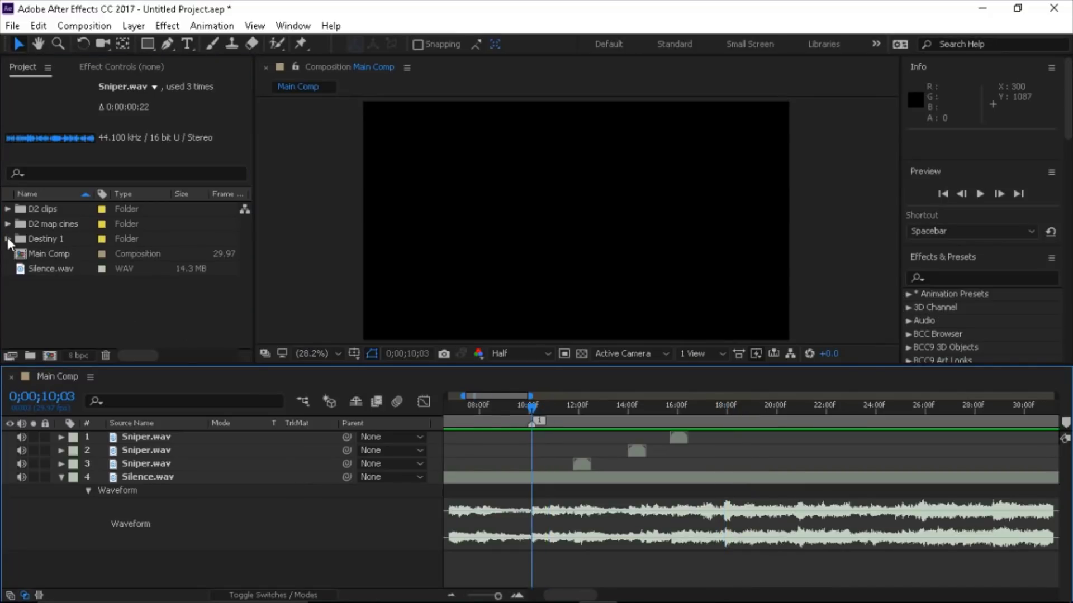
left_click(9, 209)
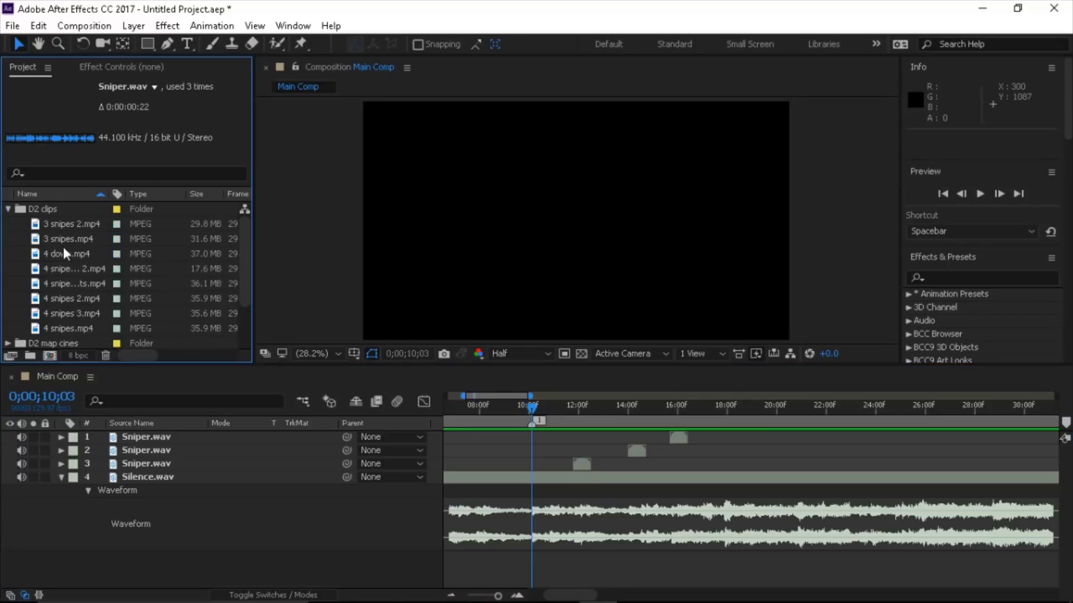
left_click_drag(77, 239, 206, 566)
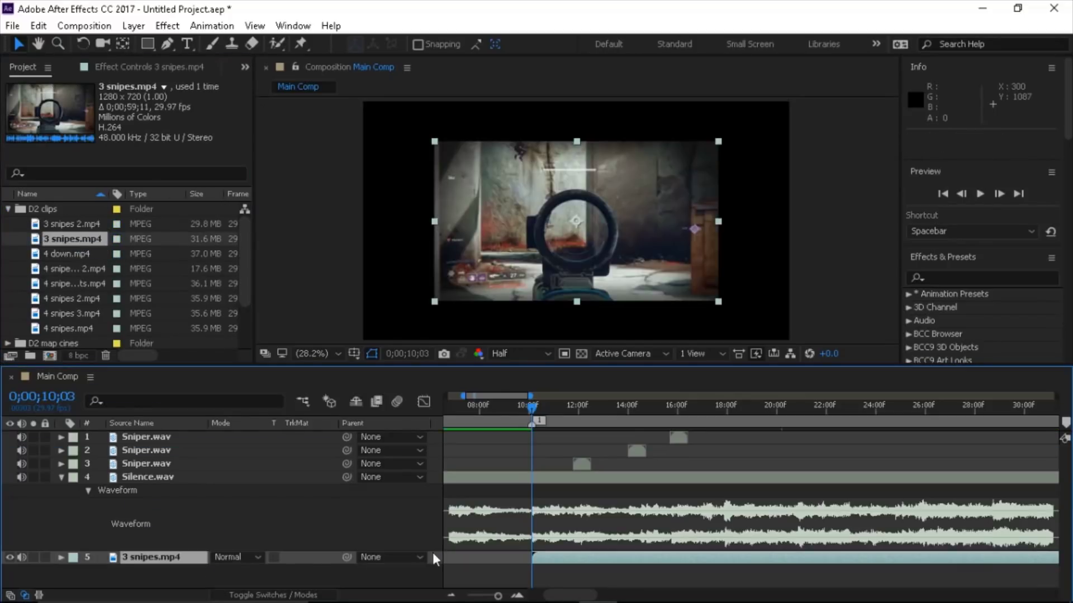
Step: Set the scale of the 3 snipes.mp4 layer to 150% and toggle its visibility off and back on
key("s")
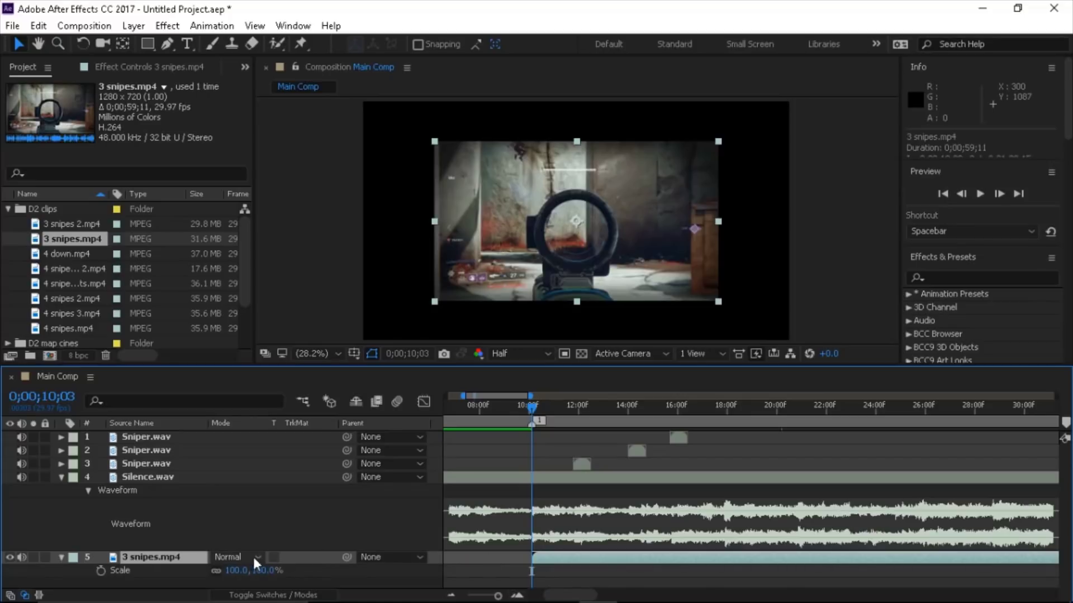
left_click(240, 567)
type("150")
key("Return")
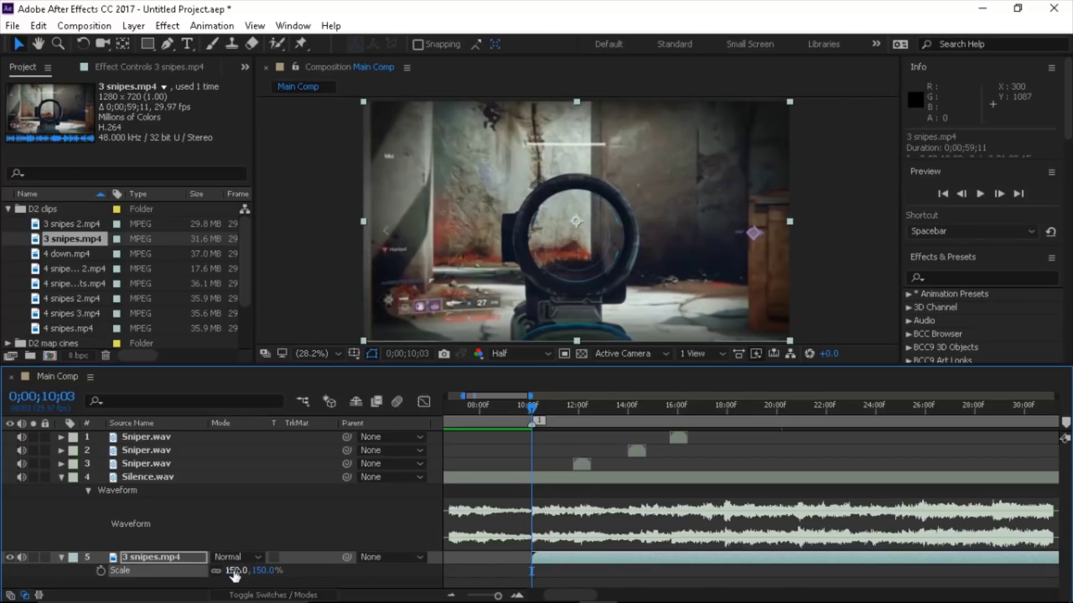
left_click(450, 595)
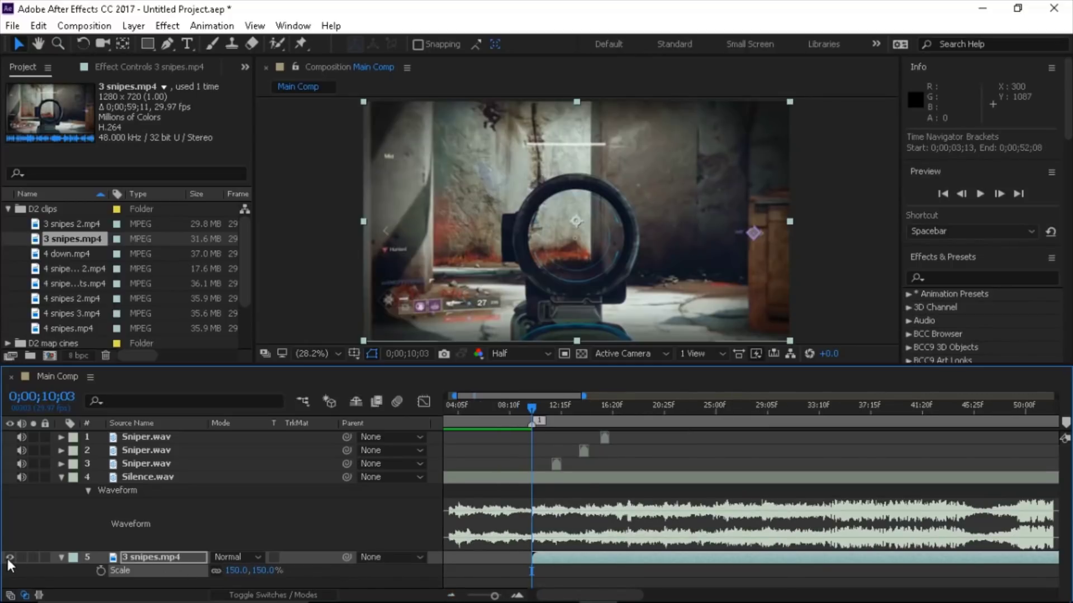
left_click(10, 558)
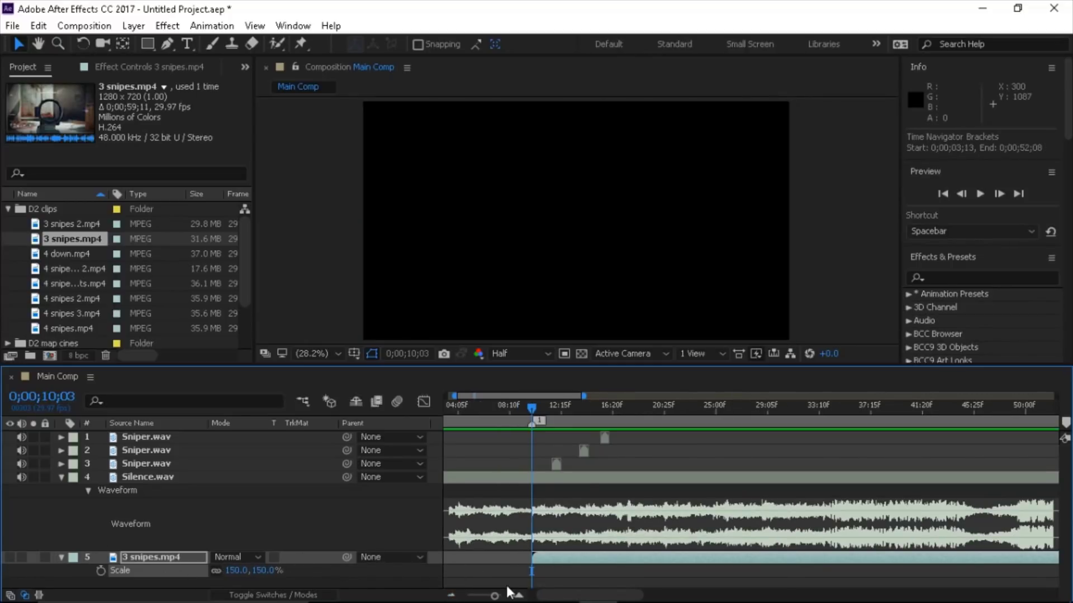
left_click(518, 595)
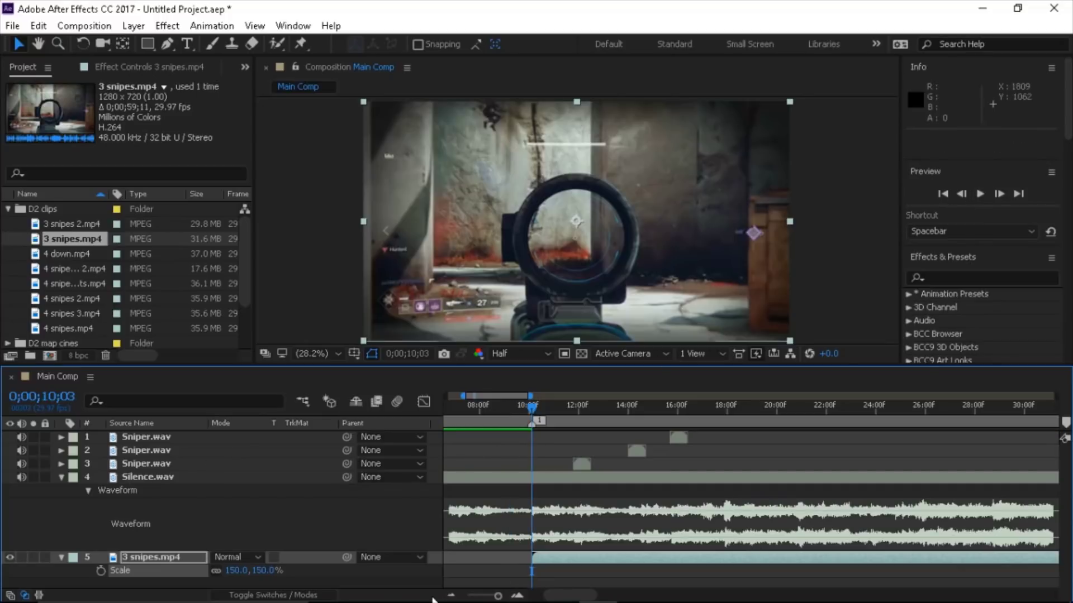
Step: Find the frame where the sniper shot lands at 0;00;40;27 and split the 3 snipes.mp4 layer there
left_click(451, 595)
left_click(451, 595)
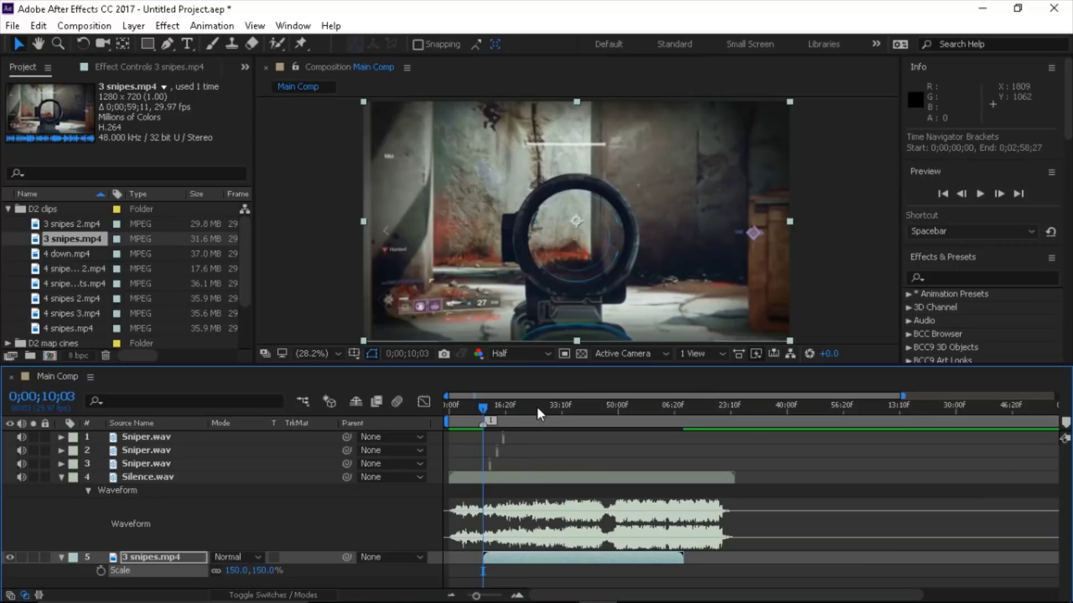
left_click_drag(537, 409, 582, 414)
scroll(583, 413, "up", 5)
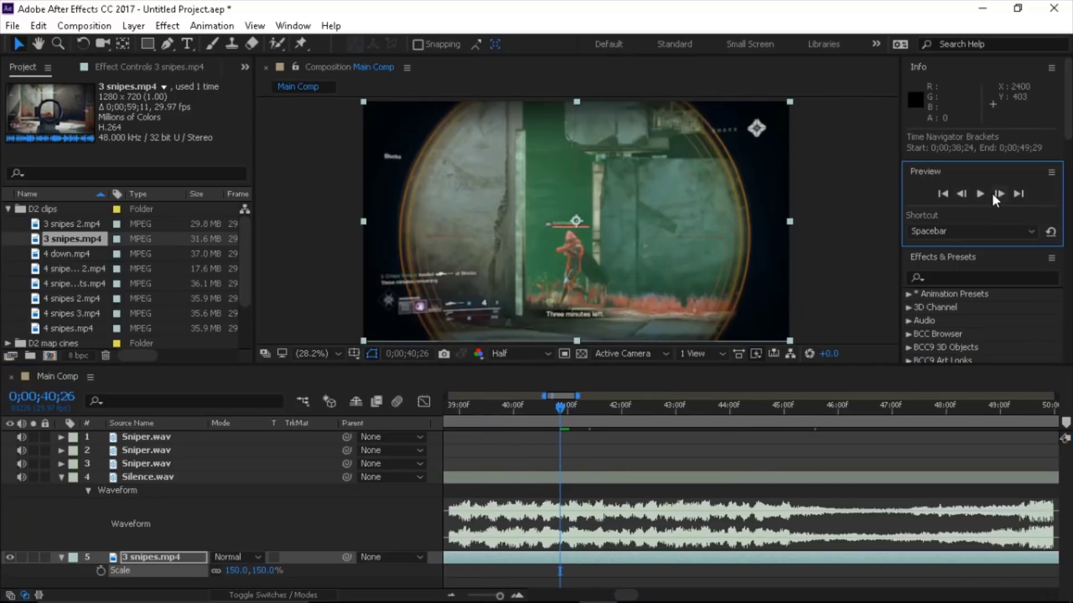
left_click(993, 196)
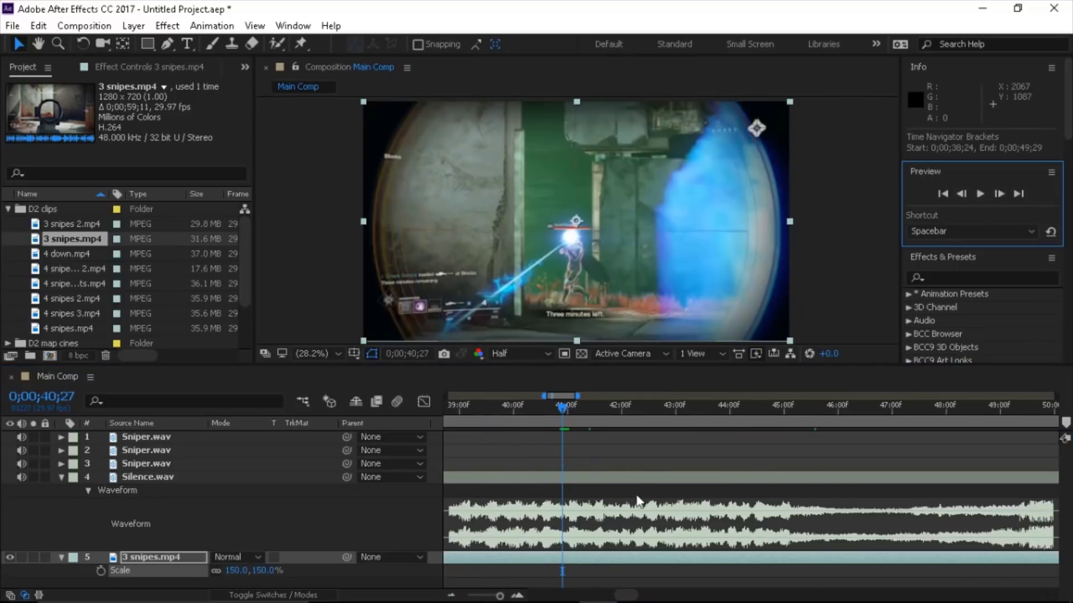
left_click(606, 560)
key("ctrl+shift+d")
Step: Move the second 3 snipes.mp4 segment so it starts at 0;00;11;24, where the first Sniper.wav begins
left_click(450, 596)
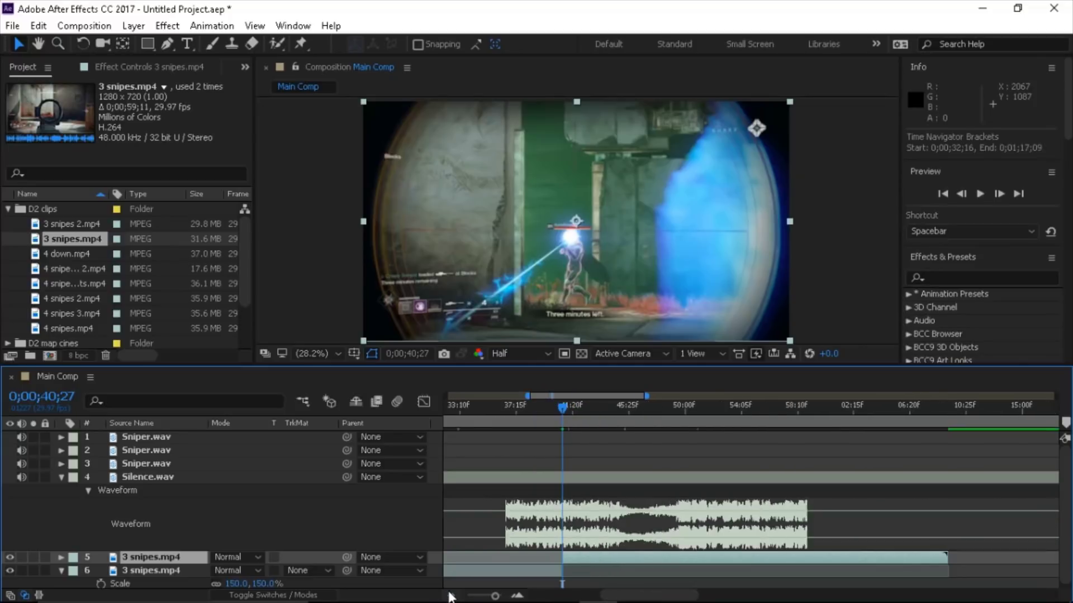
left_click(450, 596)
left_click(450, 596)
left_click(451, 596)
left_click(512, 595)
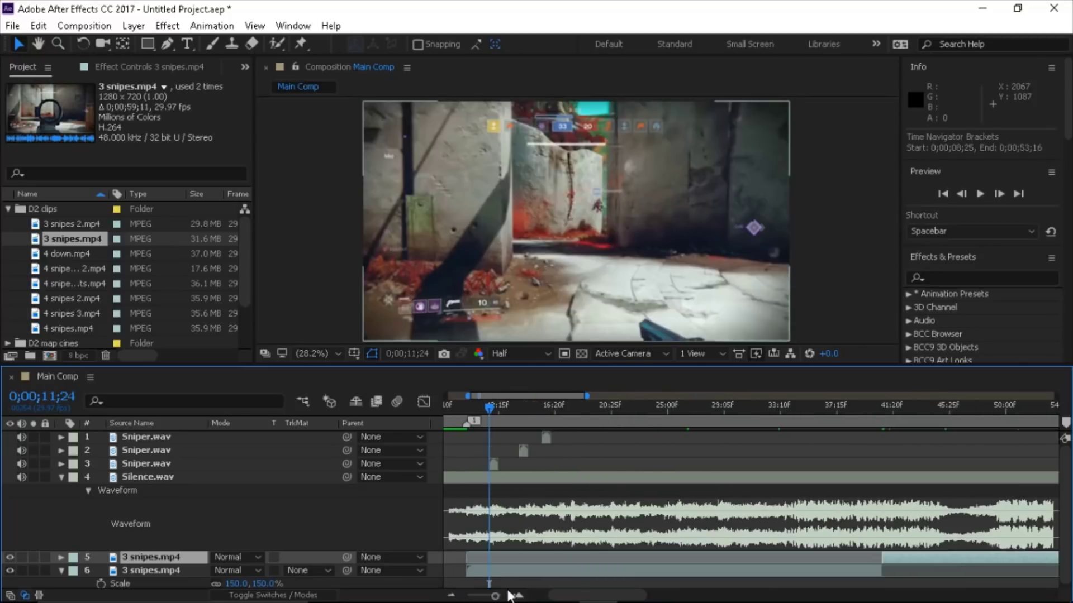
key("bracketleft")
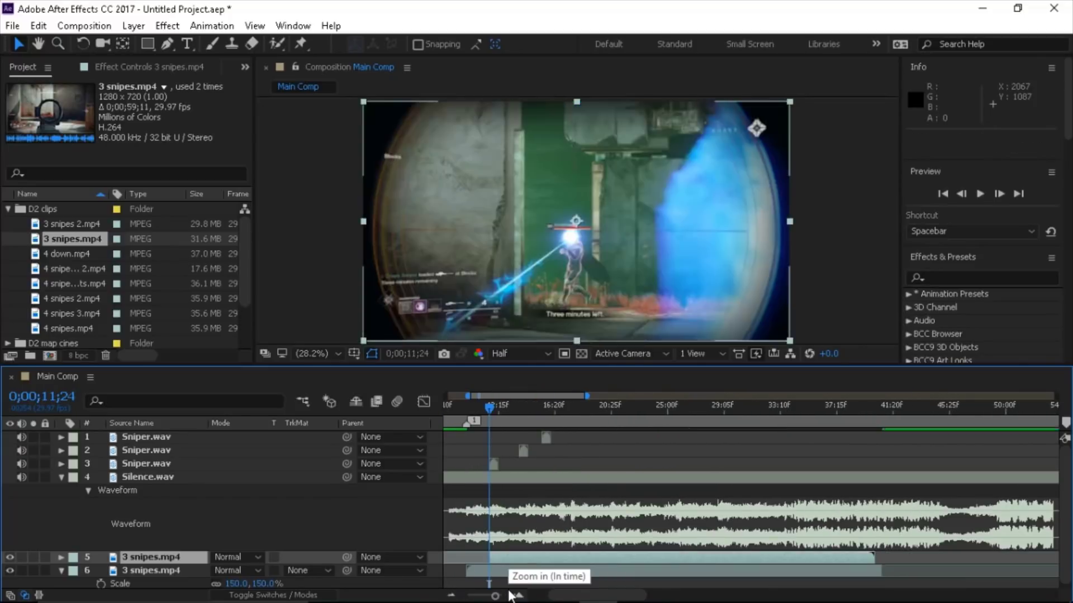
Step: Move the first 3 snipes.mp4 segment so it ends at 0;00;11;23, directly before the second segment
left_click_drag(564, 601, 543, 601)
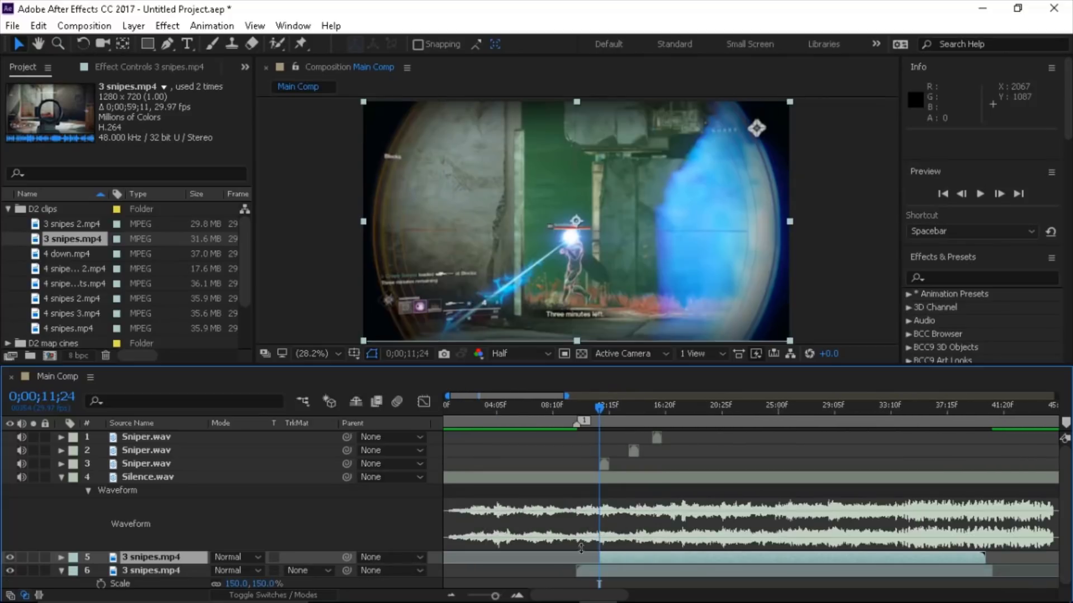
left_click_drag(561, 597, 554, 596)
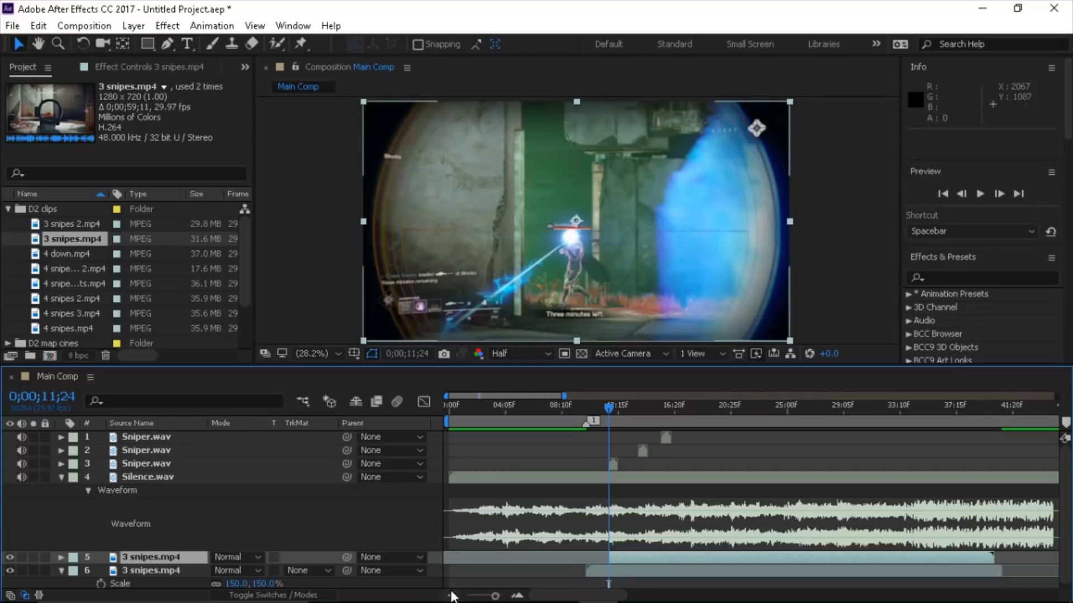
left_click(517, 595)
left_click(517, 596)
left_click(517, 595)
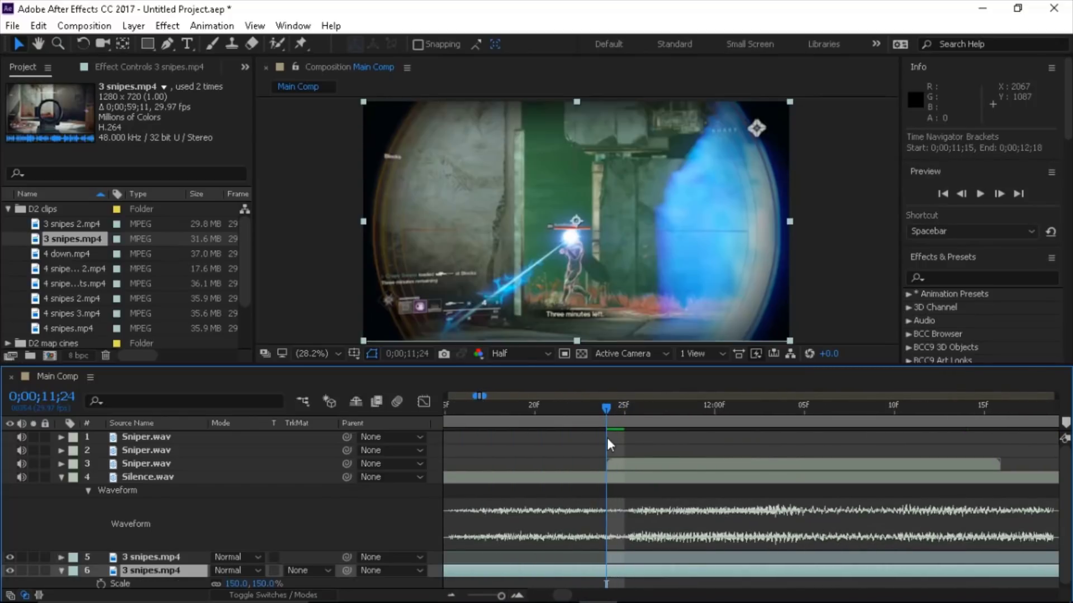
left_click(961, 193)
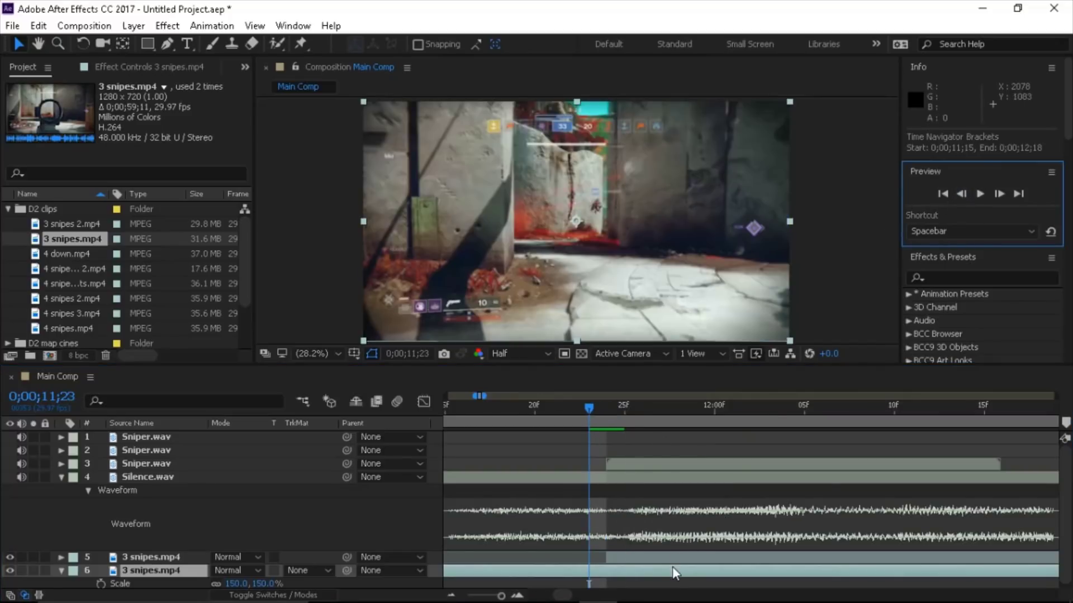
left_click(672, 566)
key("alt+bracketright")
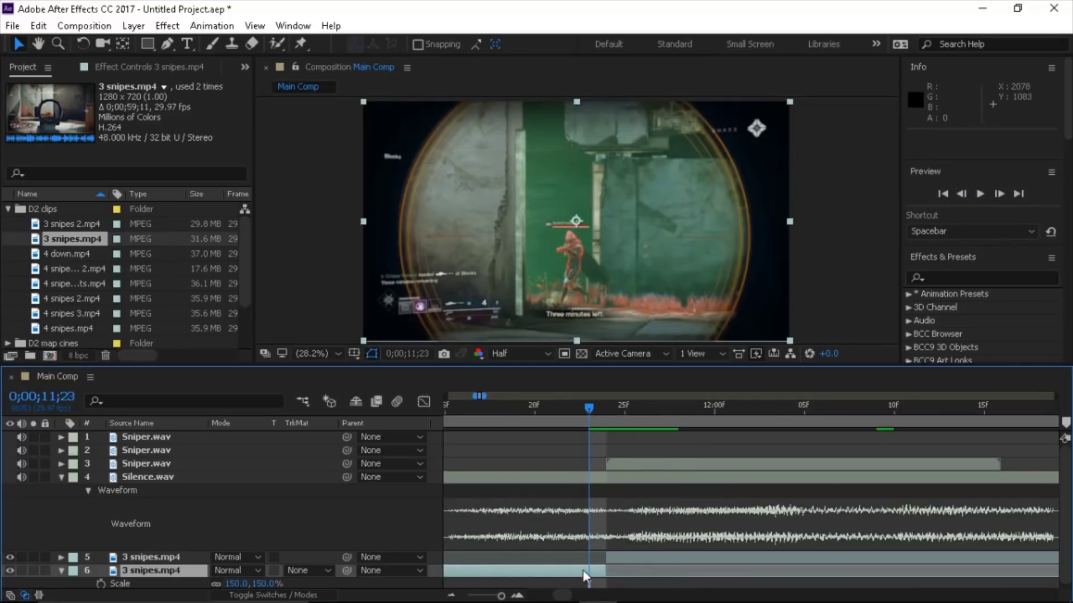
Step: Slide the first 3 snipes.mp4 segment about 0;00;01;05 later and trim its start to the marker at 0;00;10;03
left_click(451, 596)
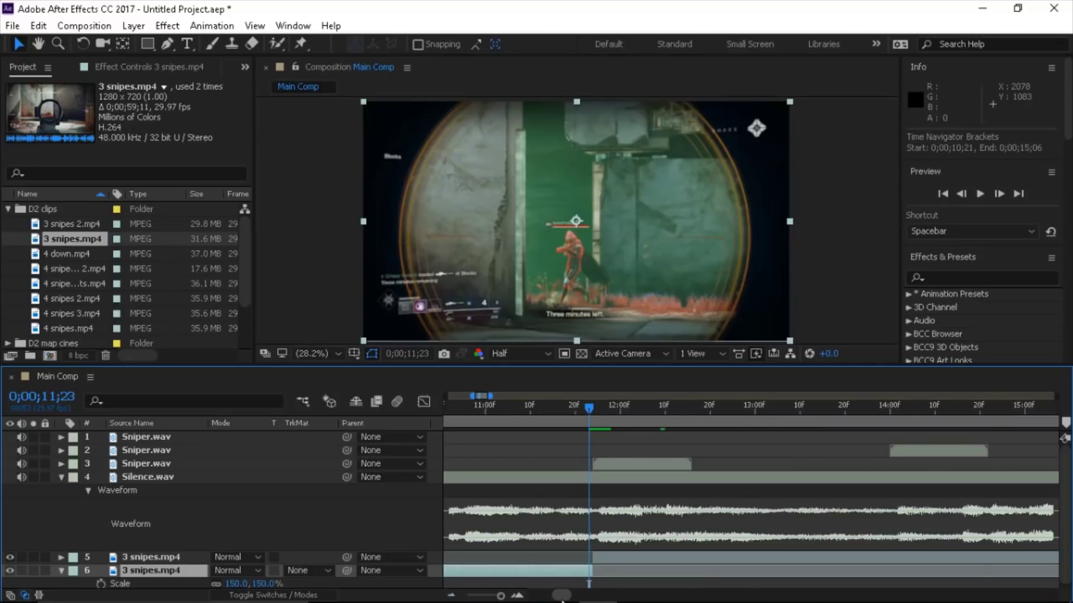
left_click(451, 596)
left_click(450, 595)
left_click(451, 595)
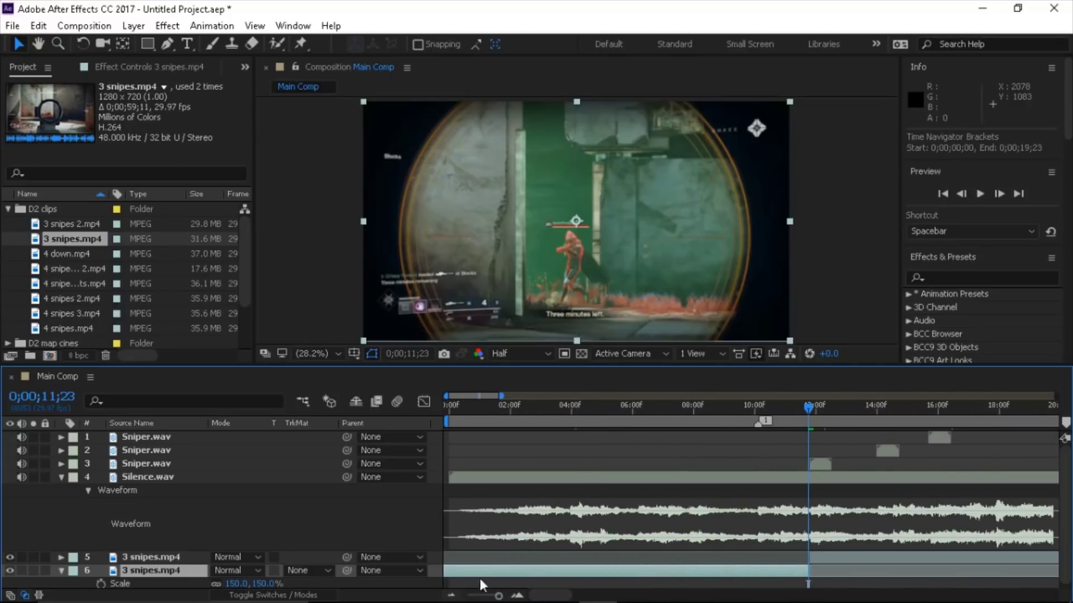
left_click_drag(805, 405, 765, 410)
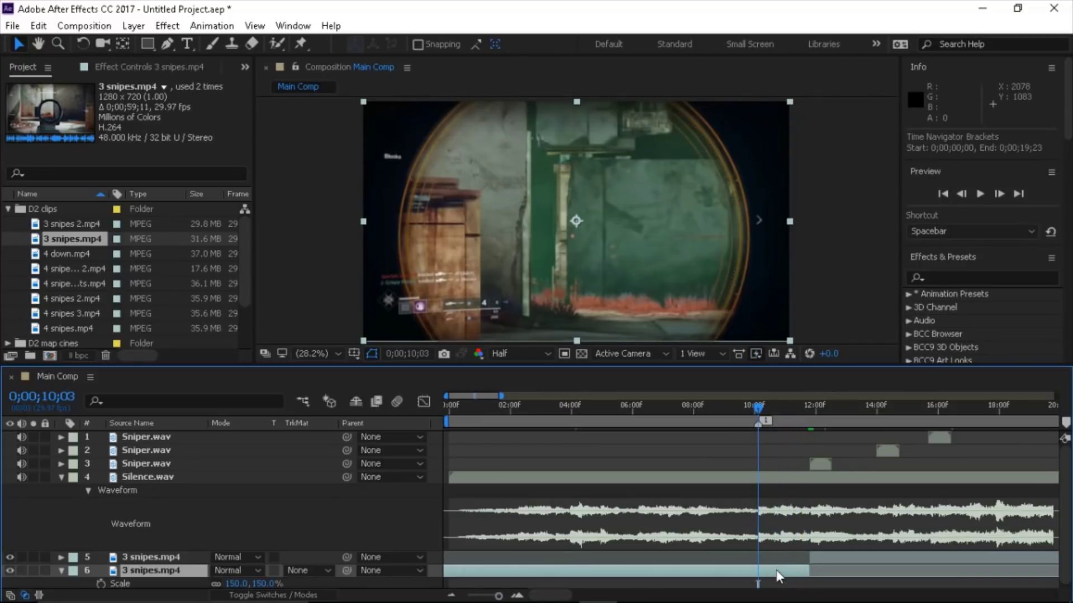
scroll(758, 509, "down", 1)
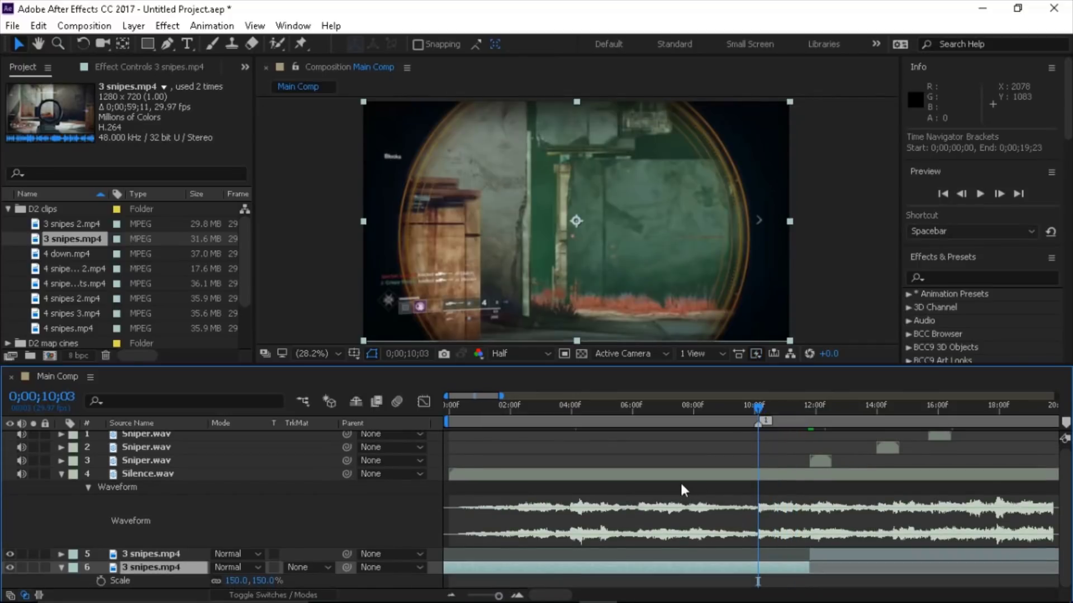
left_click_drag(739, 568, 774, 565)
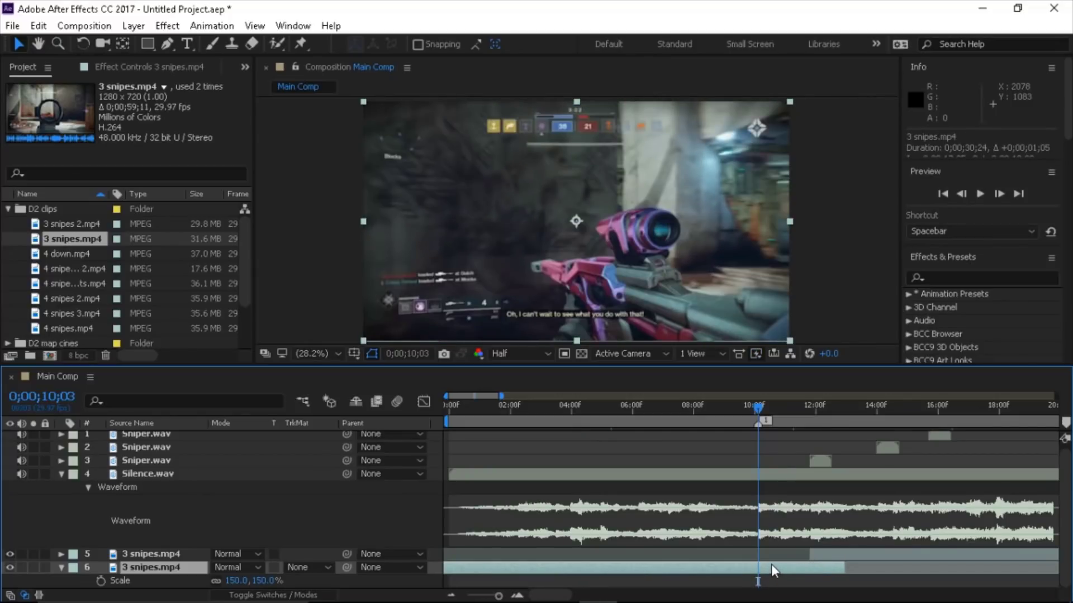
key("alt+bracketleft")
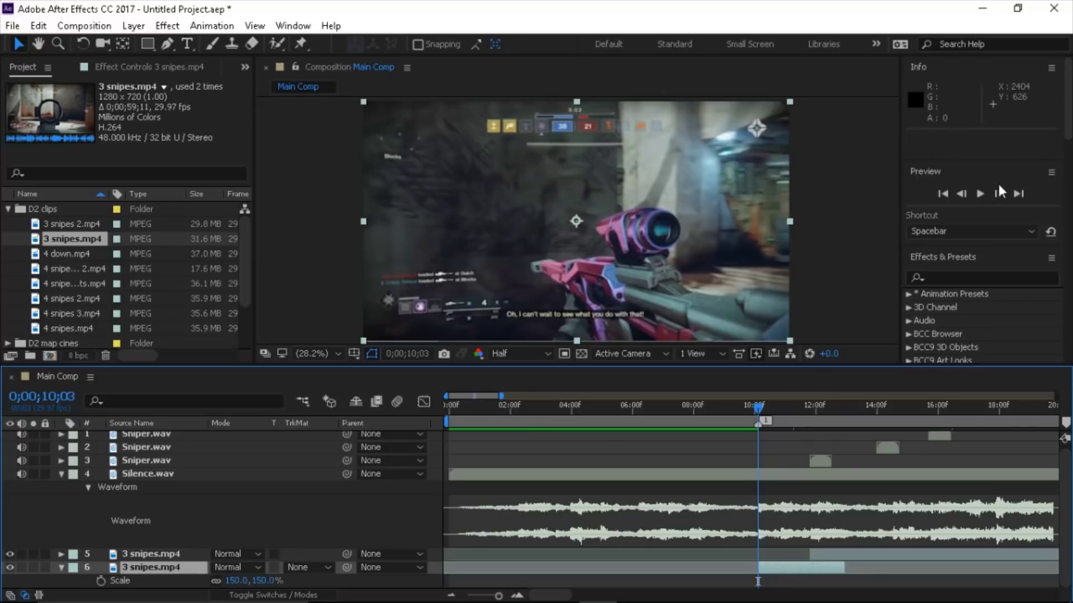
Step: Play the edit from 0;00;10;03 through the first sniper shot, and check the frame at 0;00;11;16
left_click(983, 194)
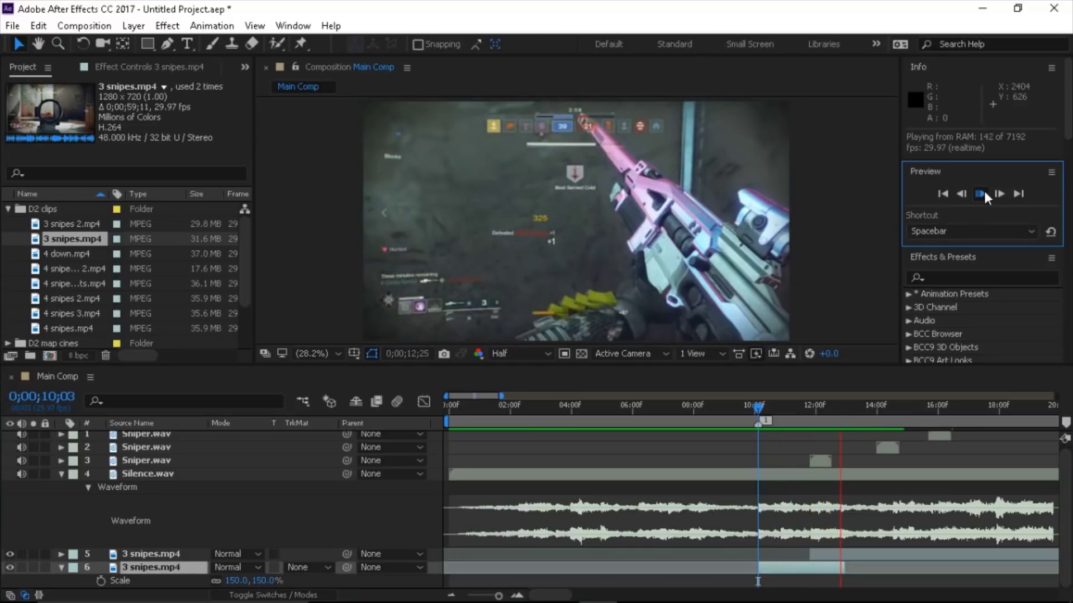
left_click(983, 191)
left_click_drag(795, 407, 802, 444)
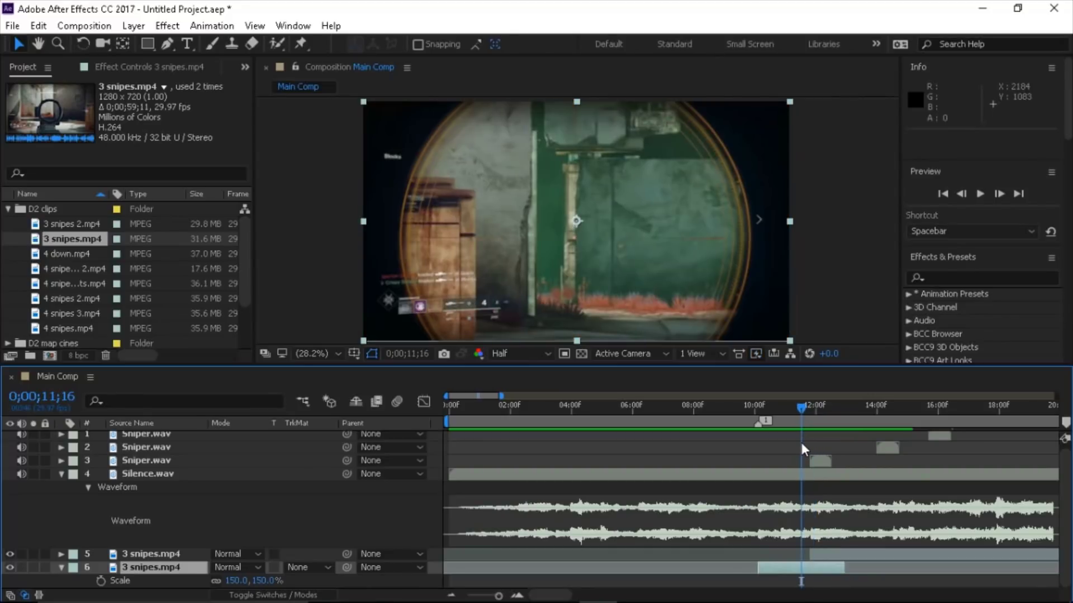
Step: Return the playhead to 0;00;10;03, search the effects for twixtor, and apply Twixtor to the first 3 snipes.mp4 segment
left_click_drag(802, 404, 764, 419)
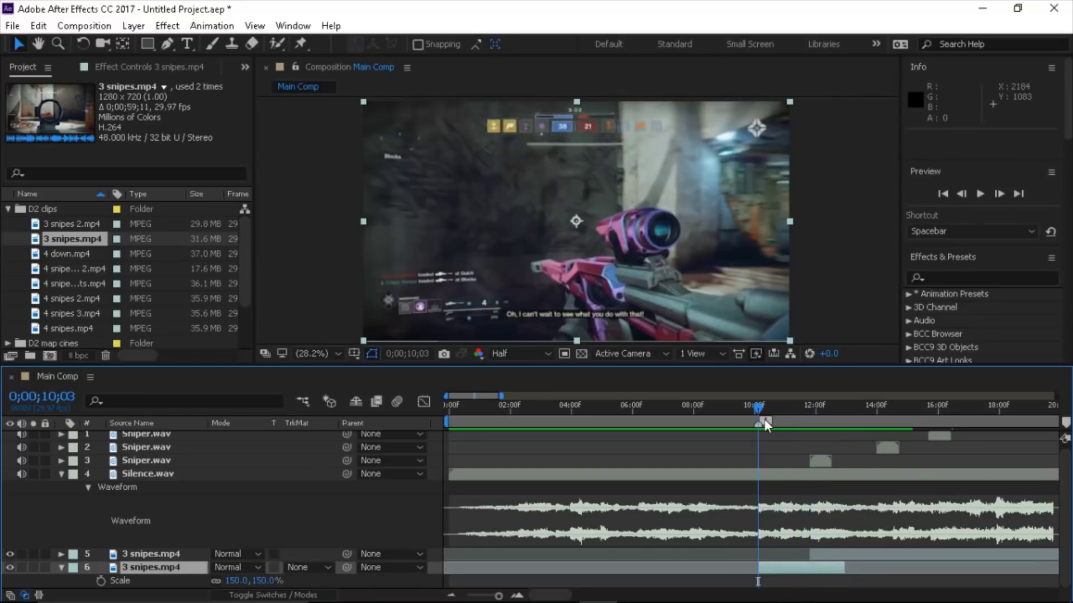
left_click(967, 279)
type("t")
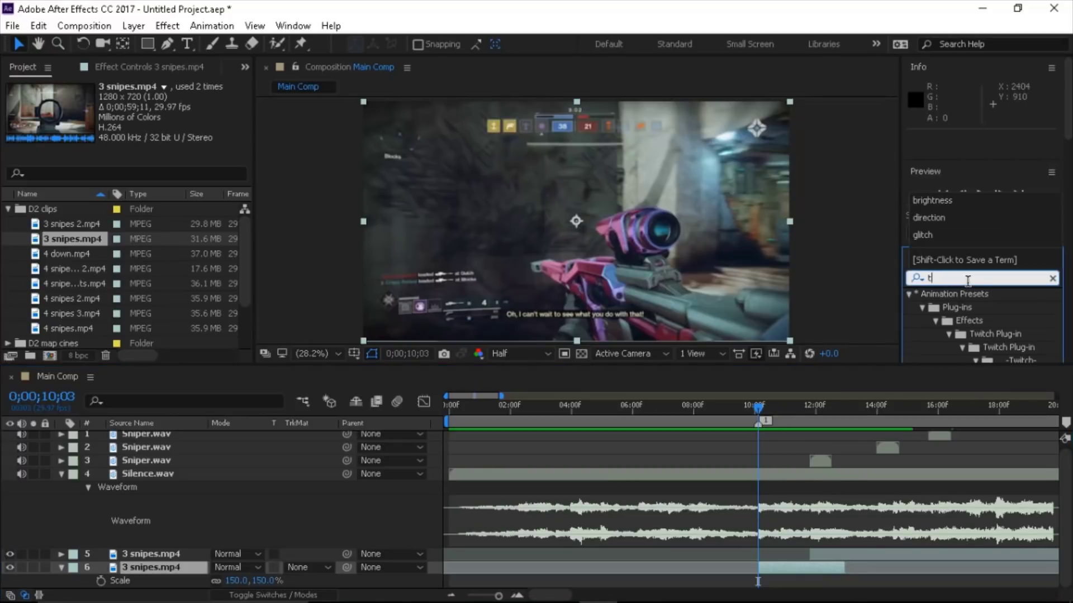
type("wixtoor")
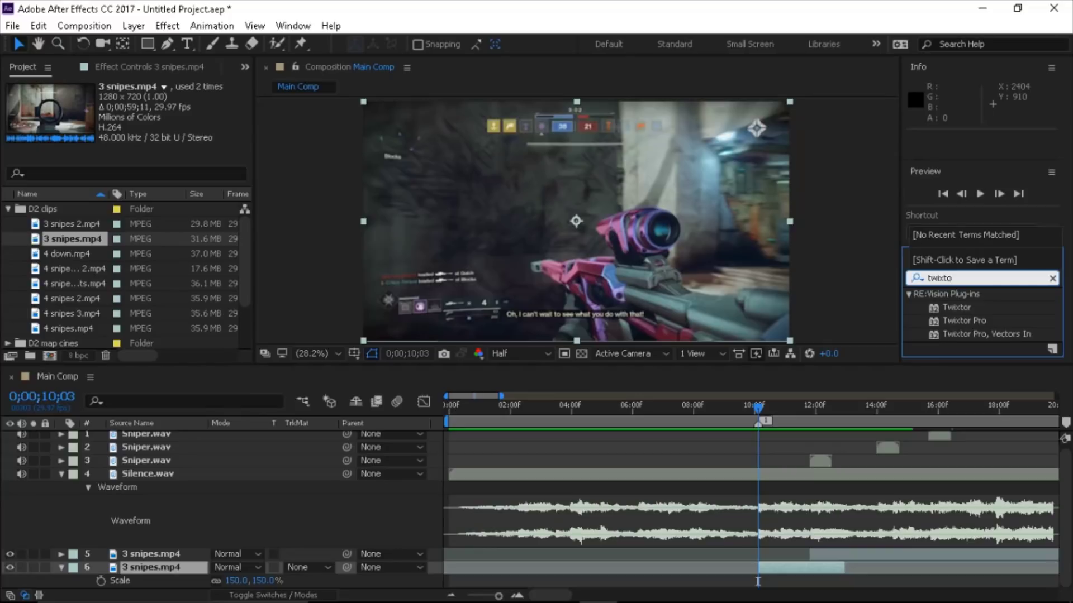
key("BackSpace")
key("BackSpace")
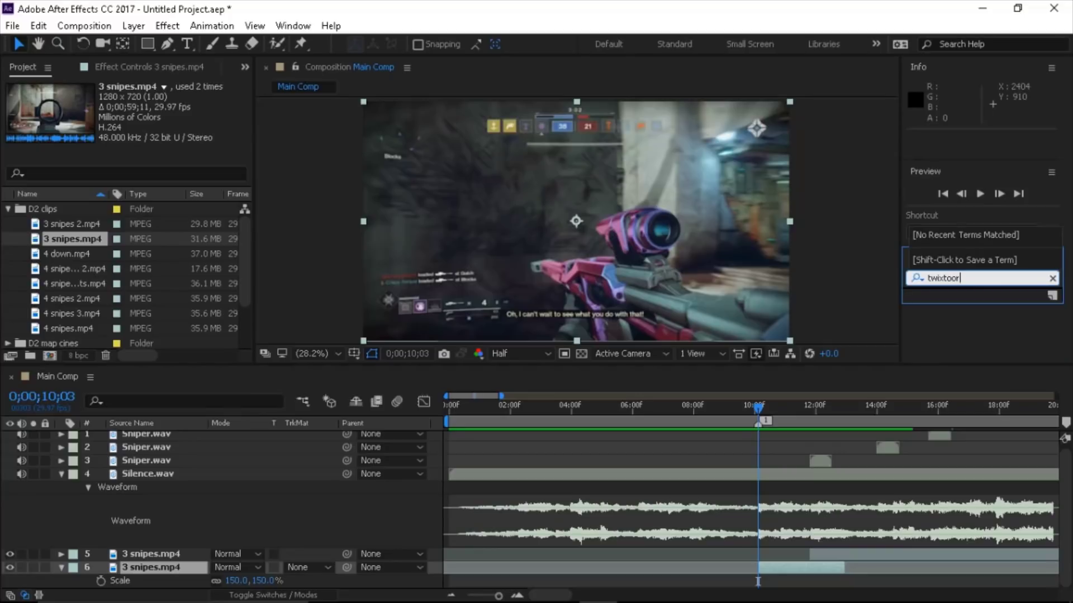
type("r")
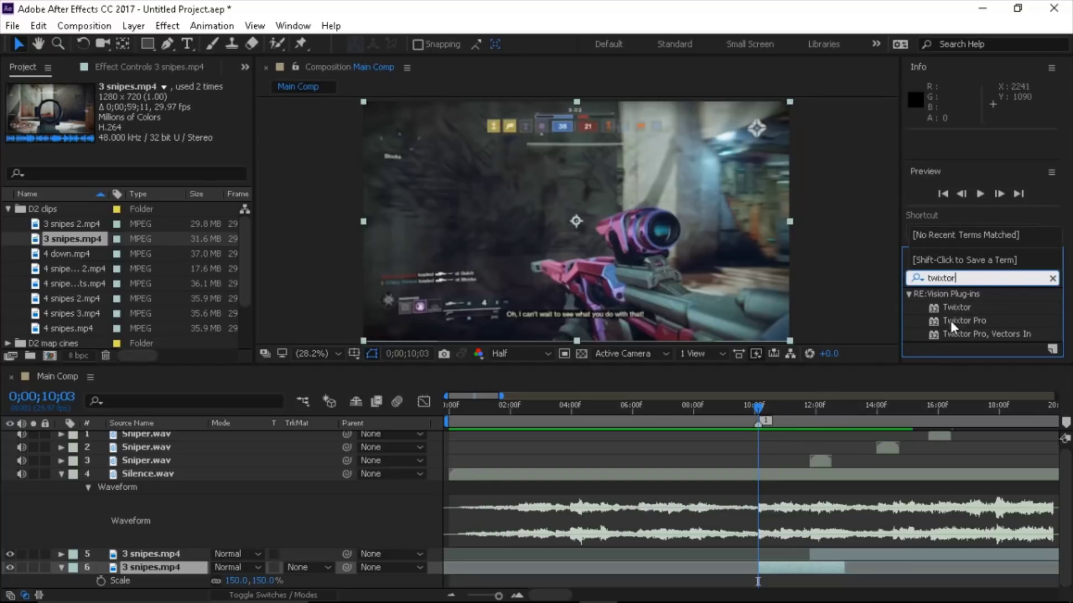
left_click_drag(964, 308, 798, 567)
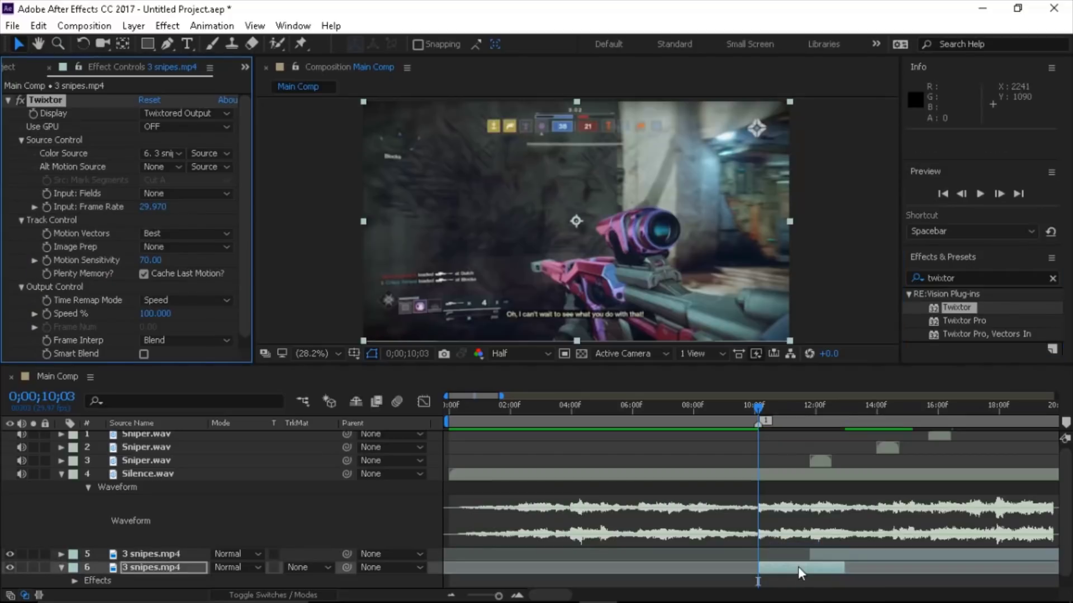
Step: Keyframe Twixtor's Speed % at 0;00;10;03, show the keyframed property in the timeline, and advance the playhead to 0;00;10;04
key("shift+s")
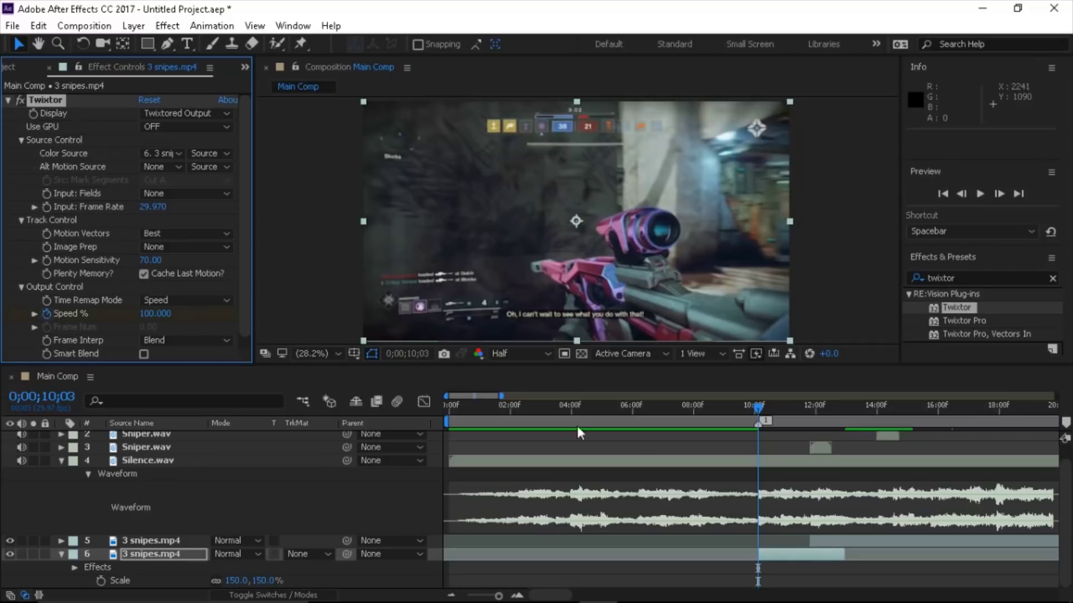
key("u")
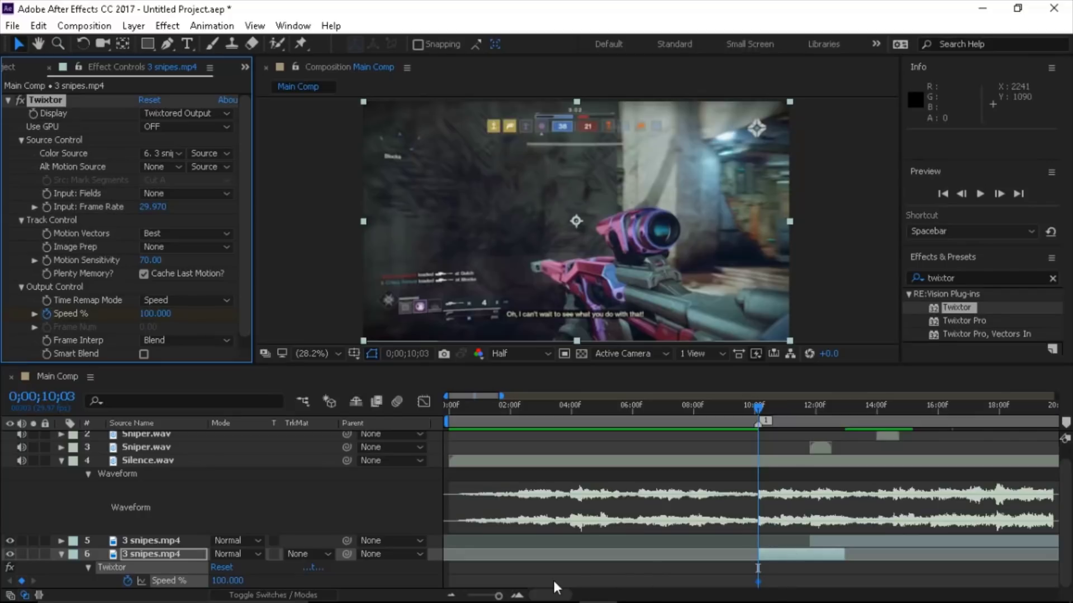
left_click(517, 595)
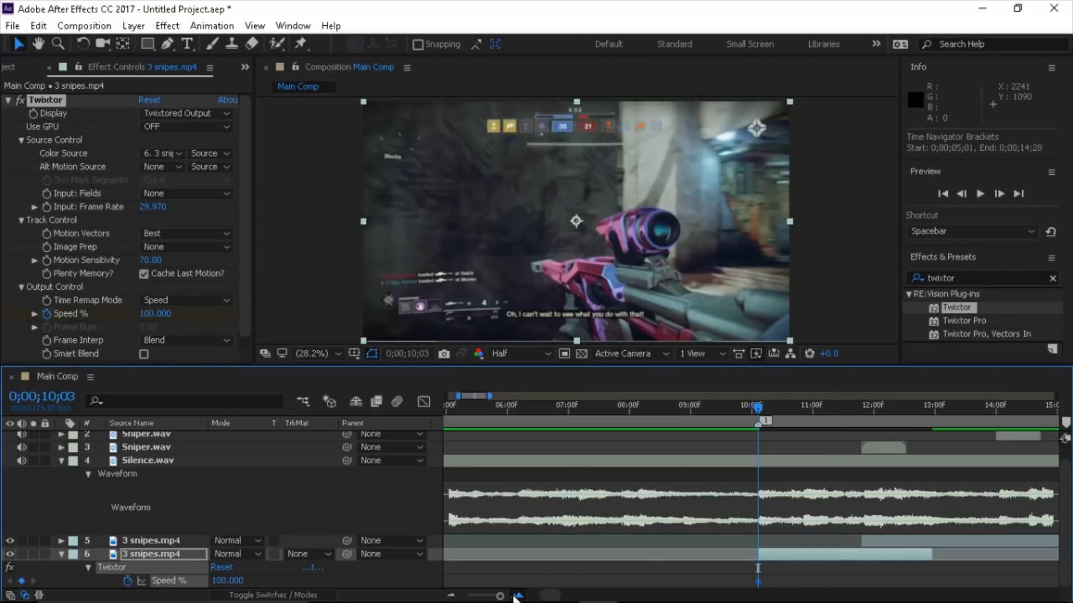
left_click(451, 596)
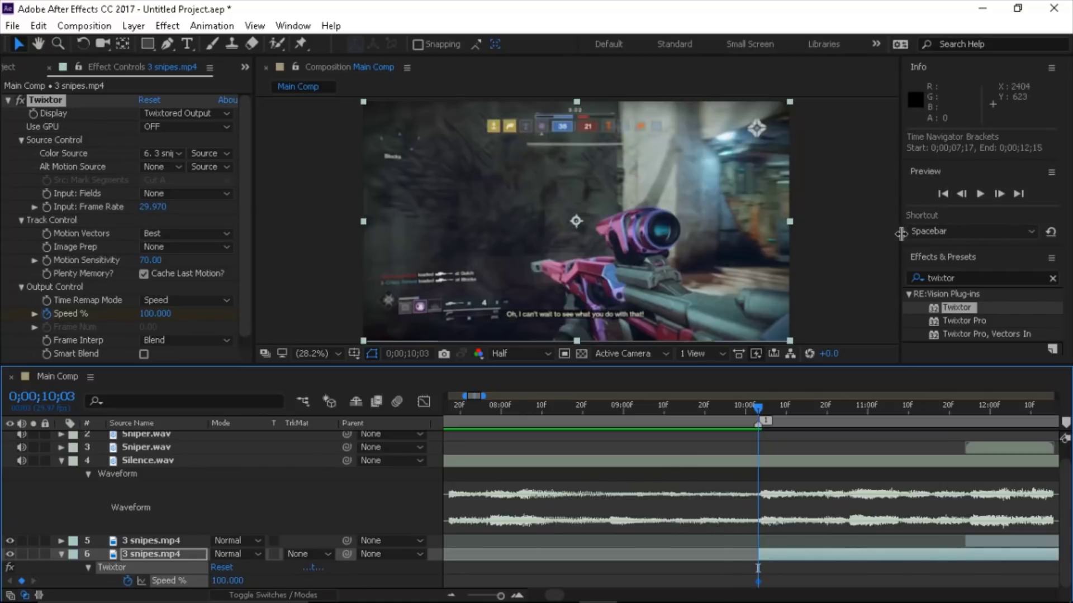
left_click(998, 194)
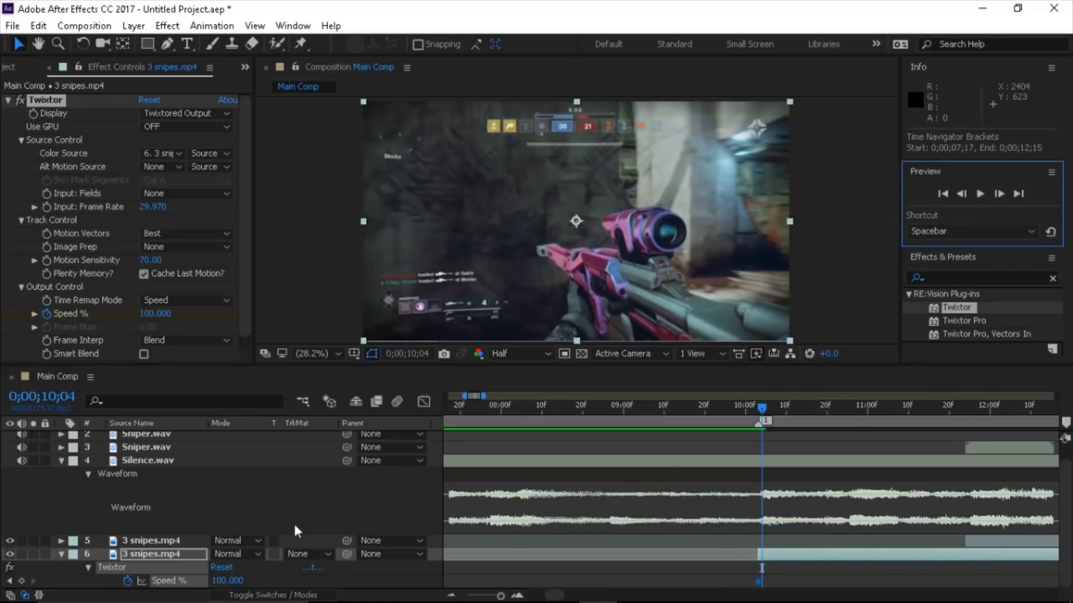
Step: Add a Speed % keyframe of 500 at 0;00;10;04 on the first 3 snipes.mp4 segment
left_click(21, 581)
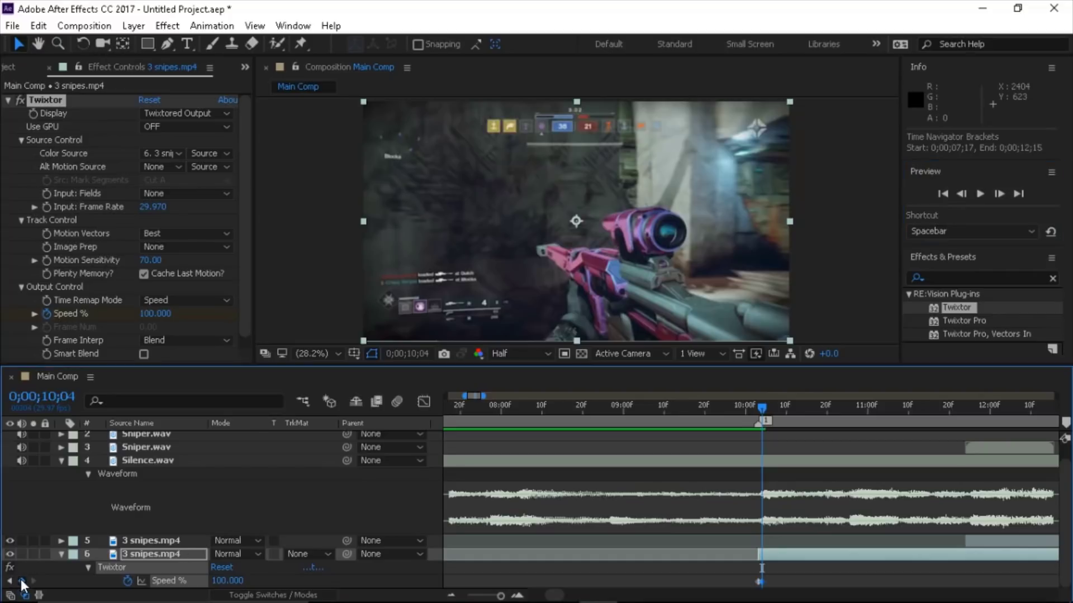
left_click(225, 581)
type("500")
key("Return")
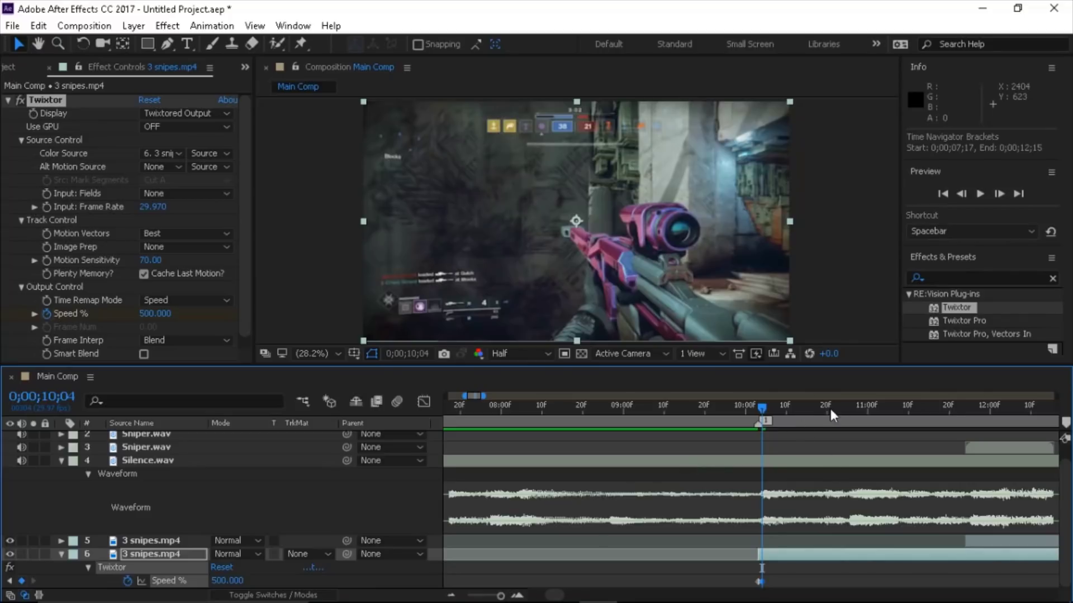
Step: Trim the end of the first 3 snipes.mp4 segment to 0;00;11;23, one frame before the sniper shot
mouse_move(968, 410)
left_mouse_down()
mouse_move(944, 414)
mouse_move(964, 411)
left_mouse_up()
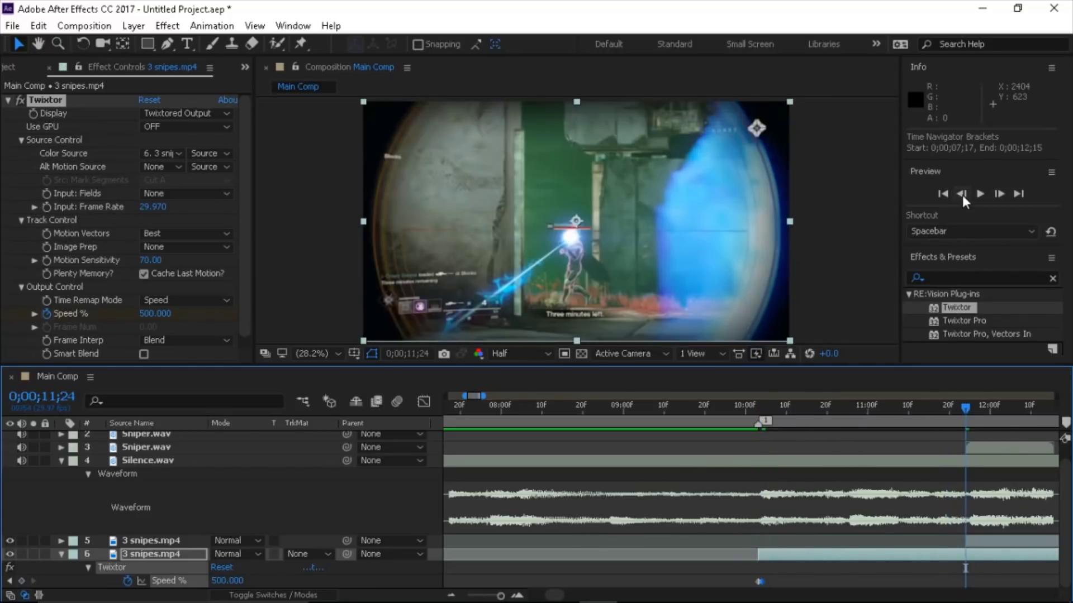
left_click(961, 194)
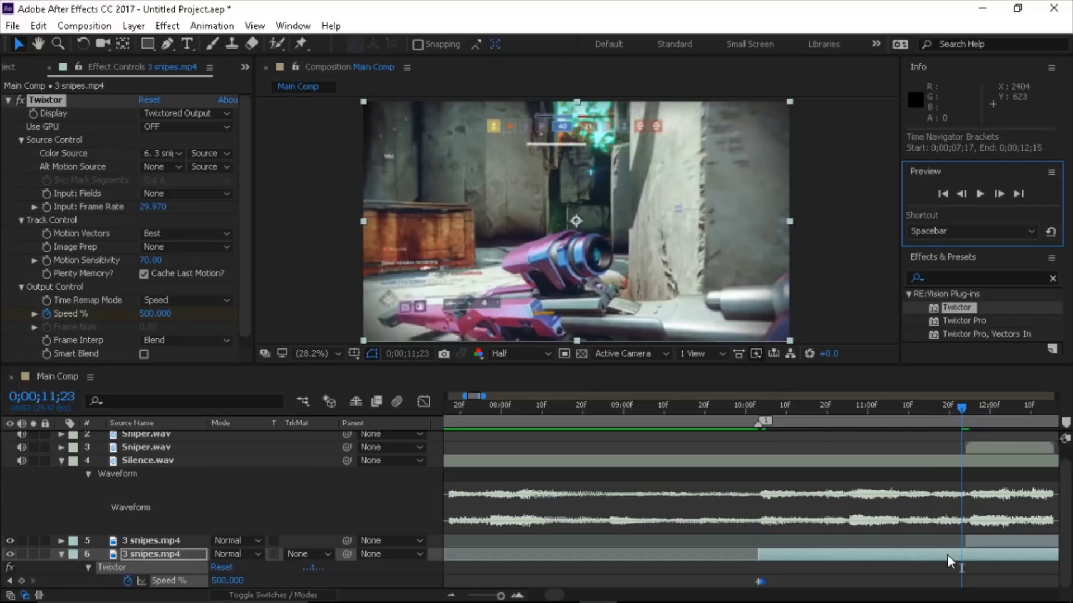
left_click(947, 555)
key("alt+]")
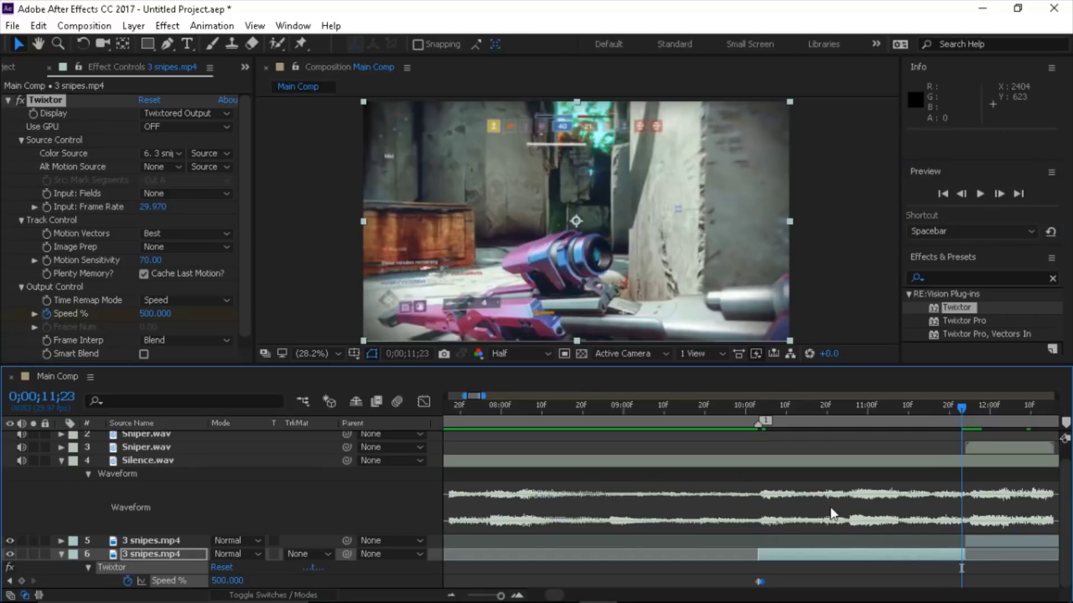
Step: Check the Speed % values of the adjacent keyframes at 0;00;10;03 and 0;00;10;04
left_click_drag(800, 410, 761, 406)
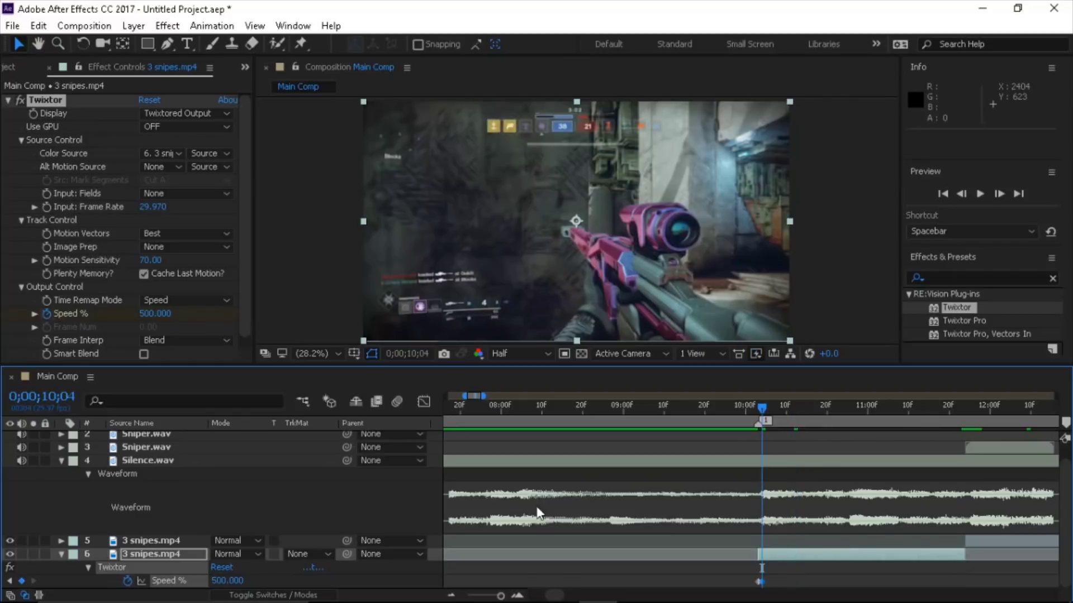
left_click(517, 595)
key("Page_Up")
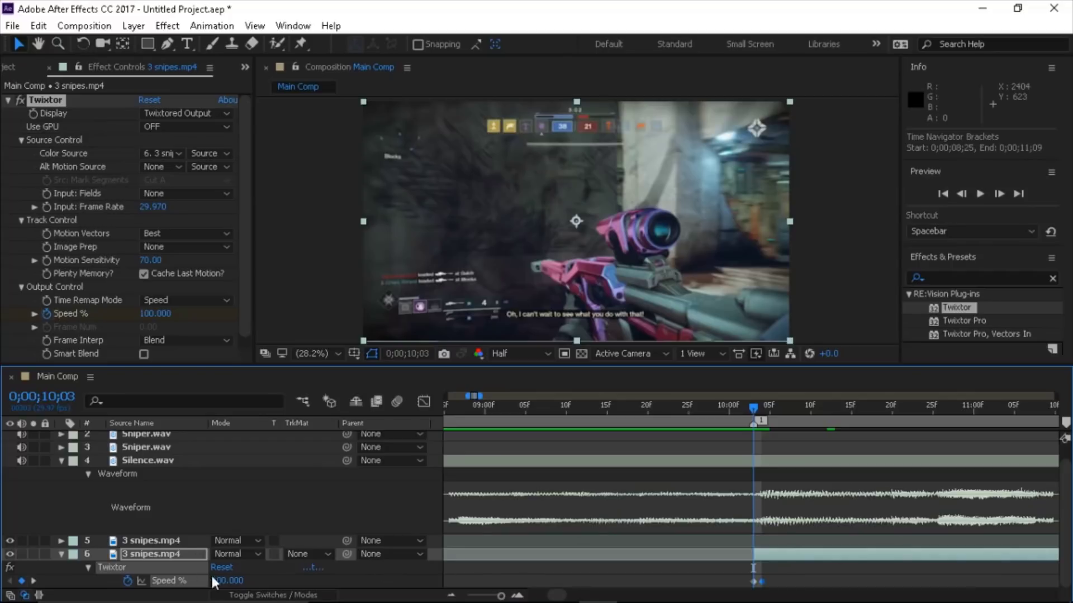
left_click(226, 581)
key("Return")
left_click(224, 580)
key("Page_Down")
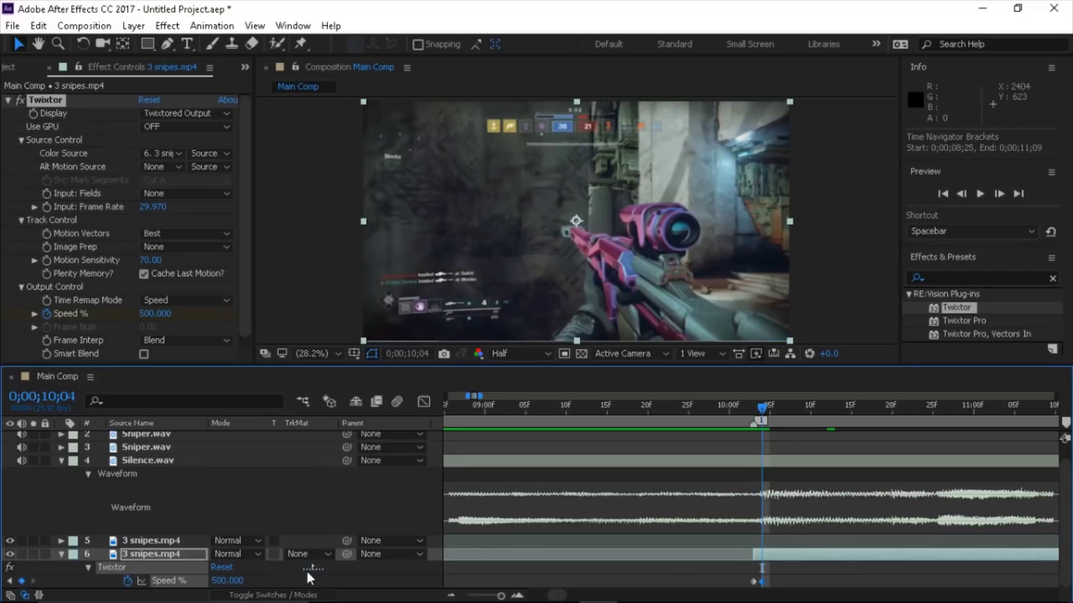
Step: Play the edit from 0;00;08;20 through the sped-up segment and stop at 0;00;12;14
left_click(450, 595)
left_click(718, 409)
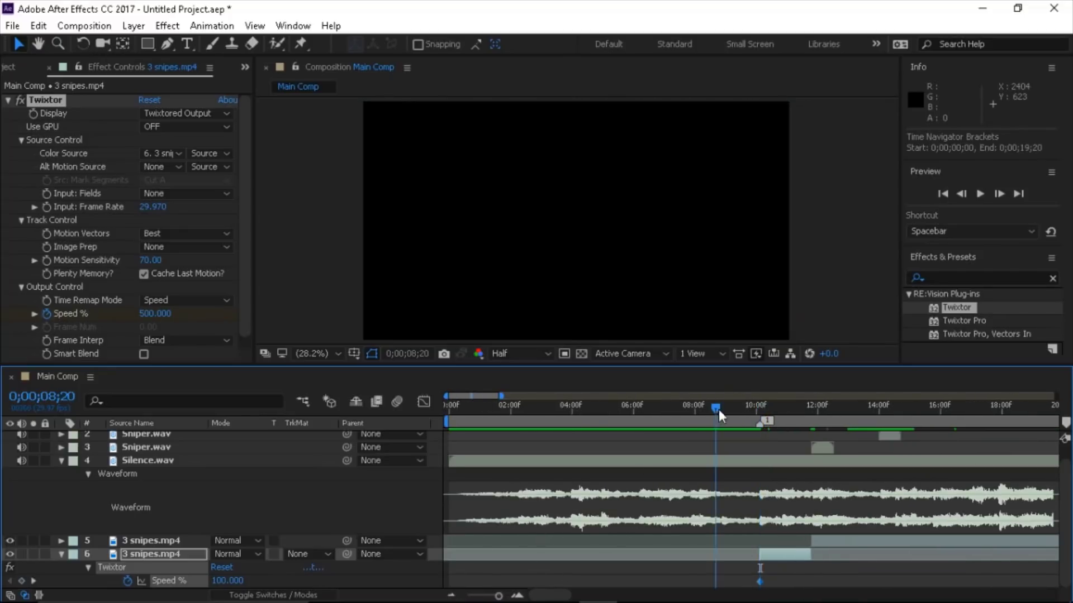
left_click(981, 193)
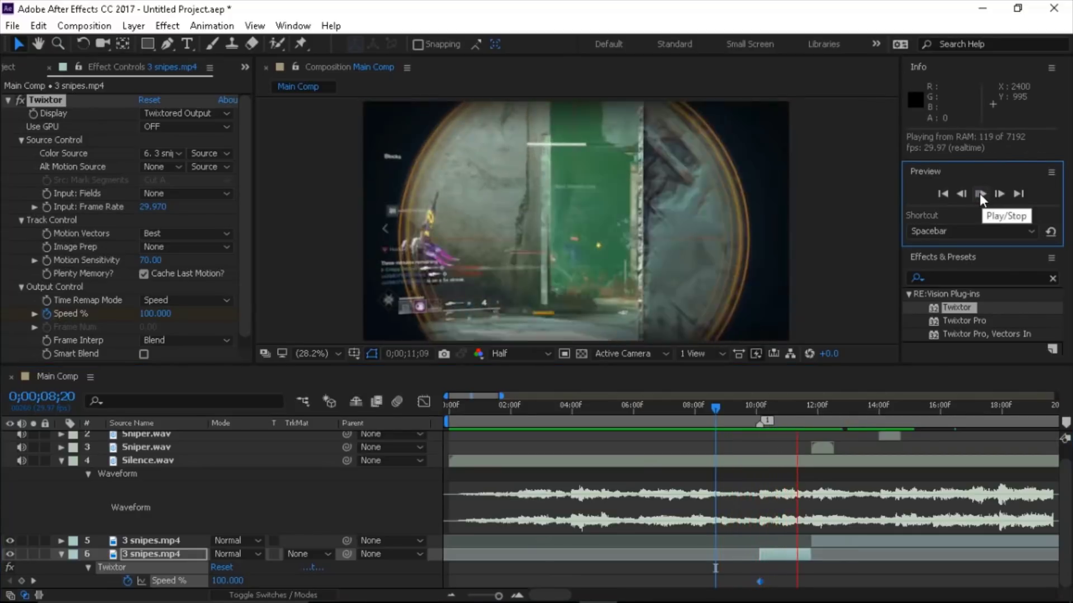
left_click(980, 193)
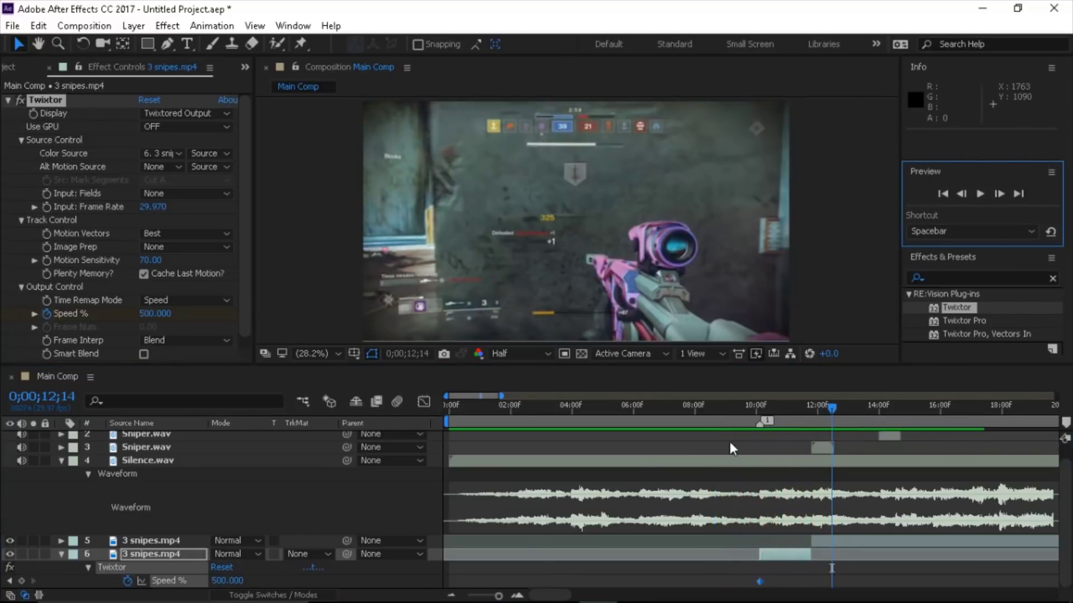
Step: Add a Speed % keyframe of 50 at 0;00;10;27, near the middle of the first 3 snipes.mp4 segment
left_click(753, 407)
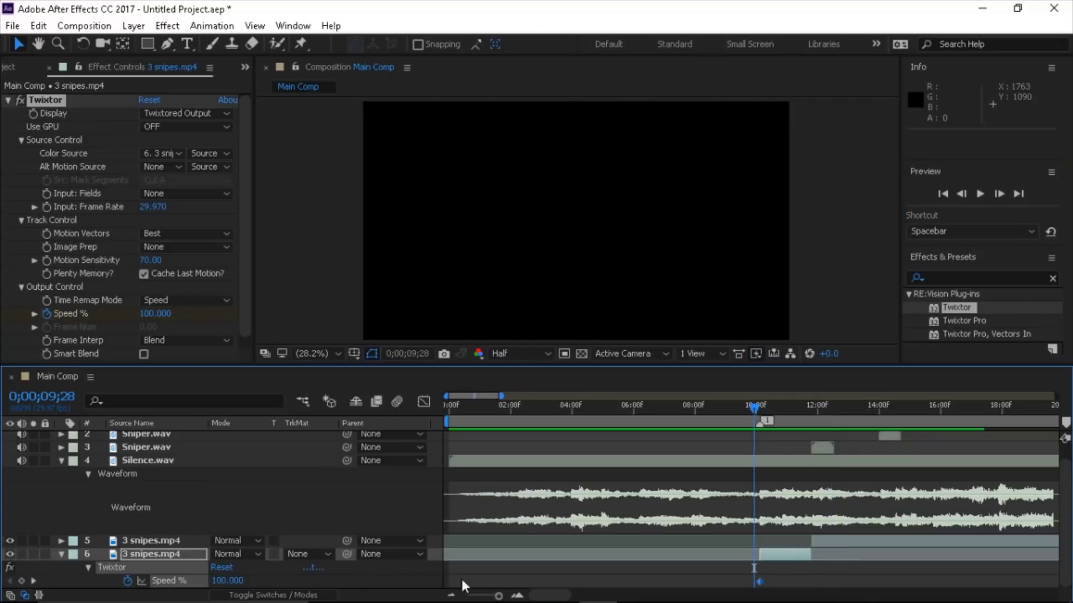
left_click(517, 596)
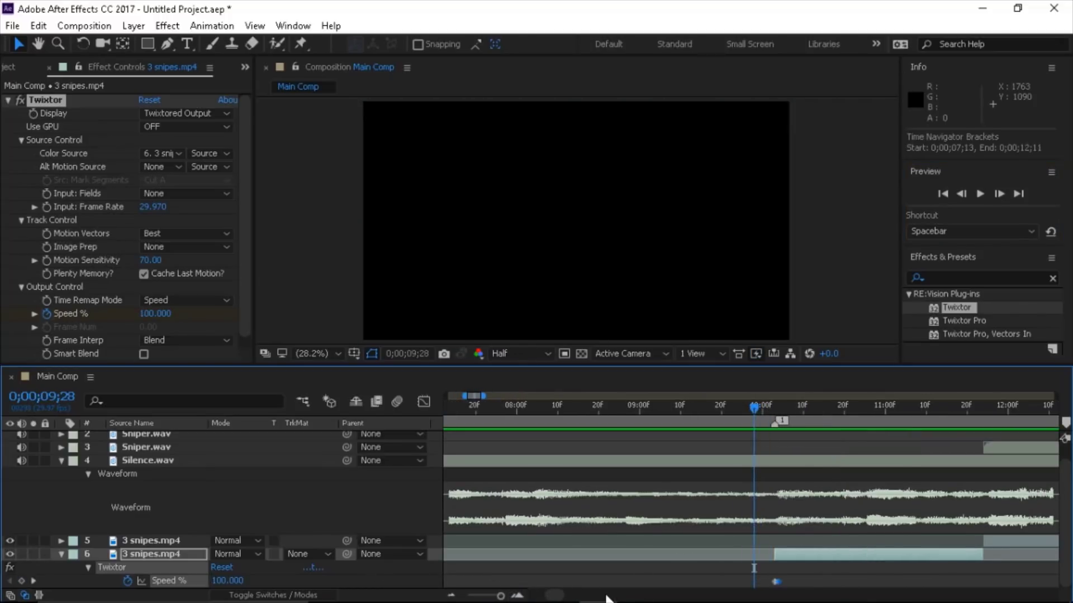
key("equal")
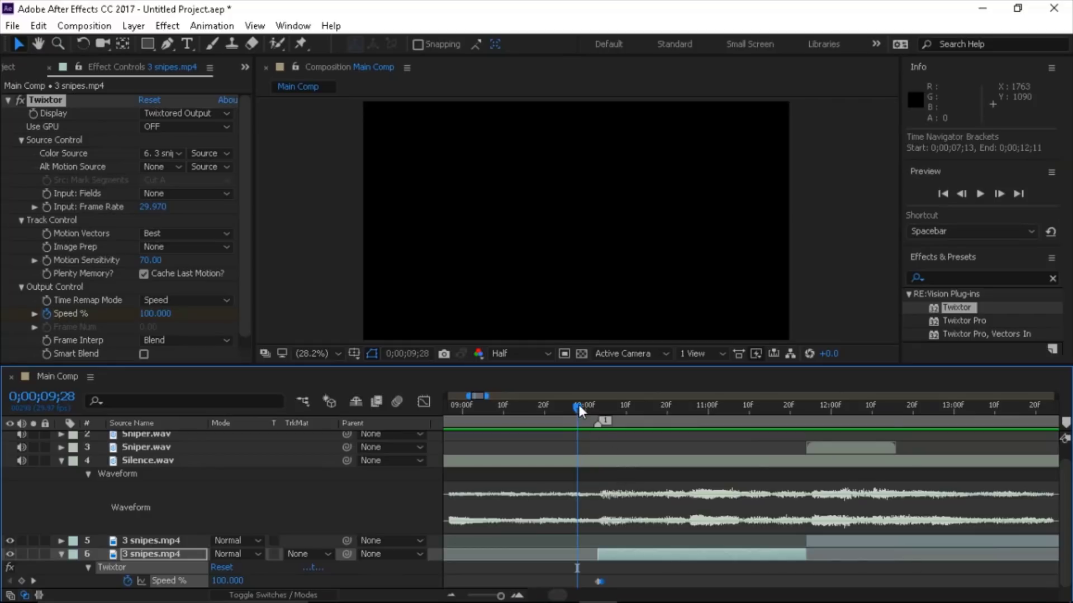
left_click_drag(578, 404, 695, 453)
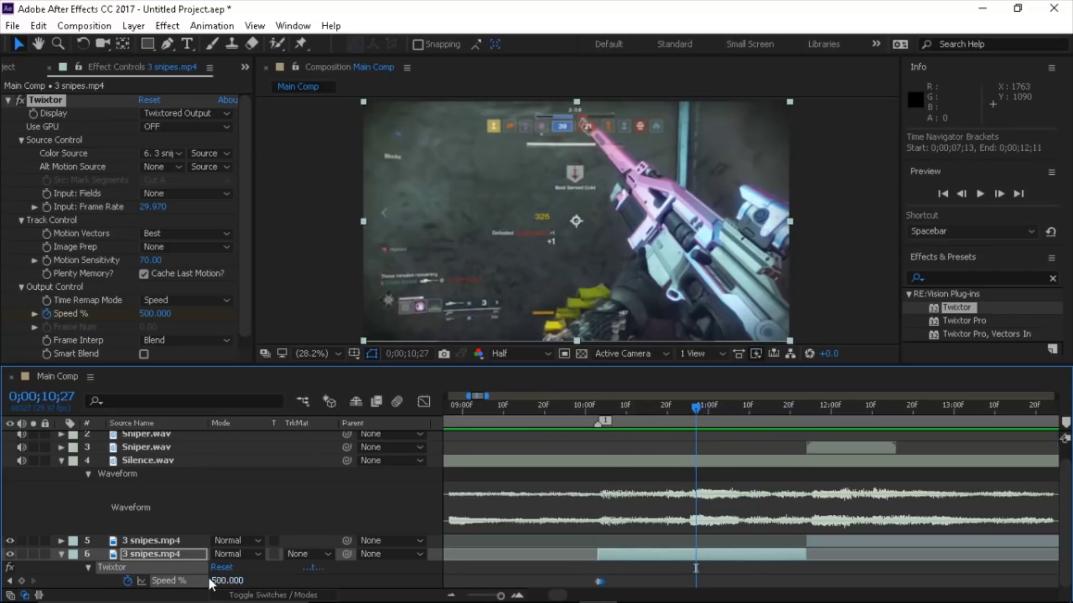
left_click(22, 581)
left_click(226, 581)
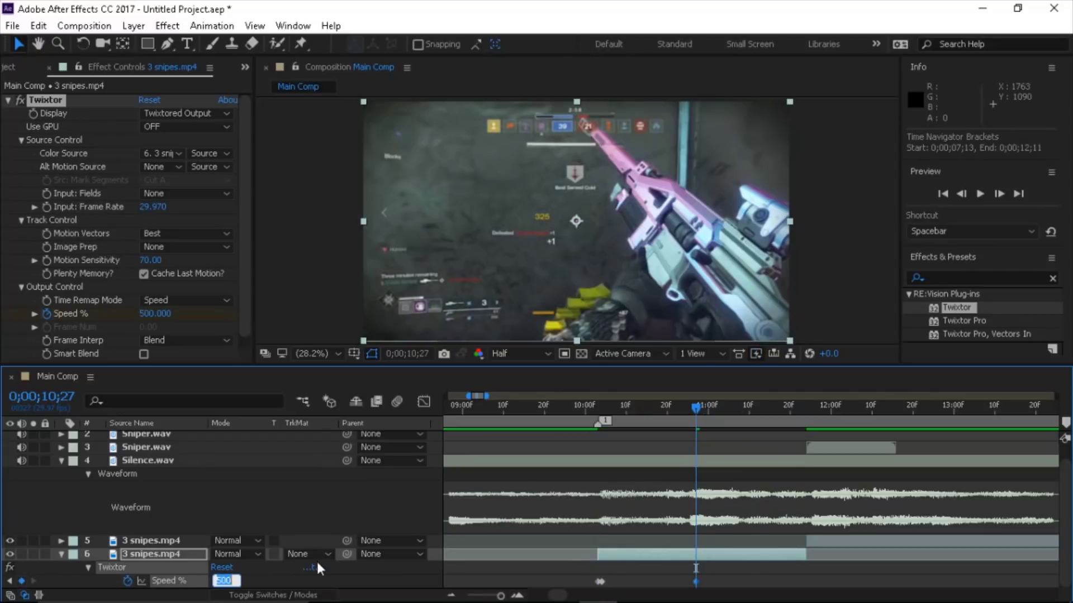
type("50")
key("Return")
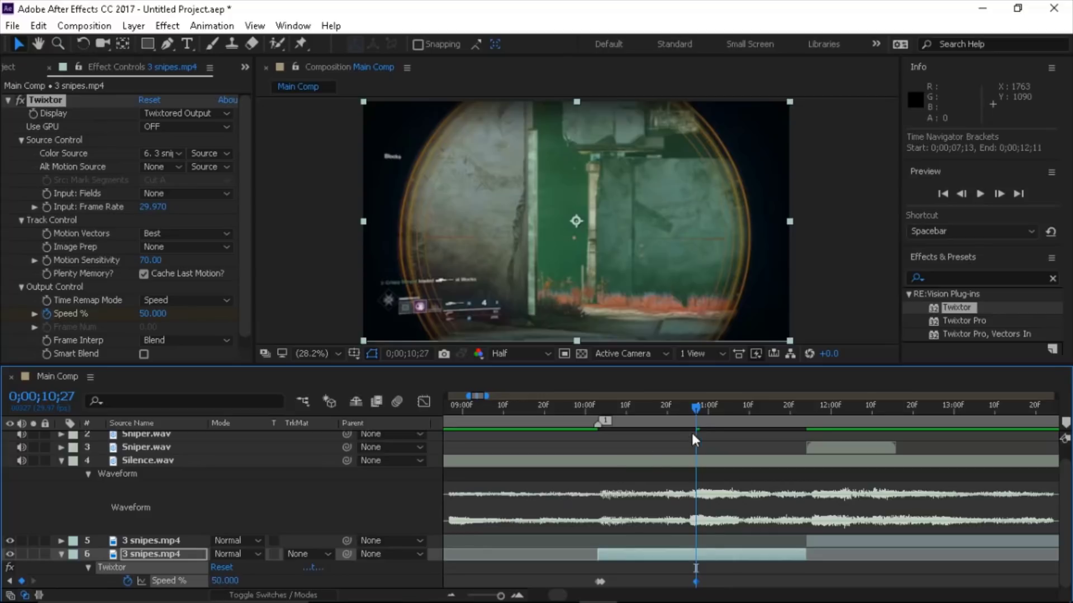
Step: Add a Speed % keyframe of 500 at 0;00;11;23, the end of the first 3 snipes.mp4 segment
left_click_drag(695, 407, 800, 406)
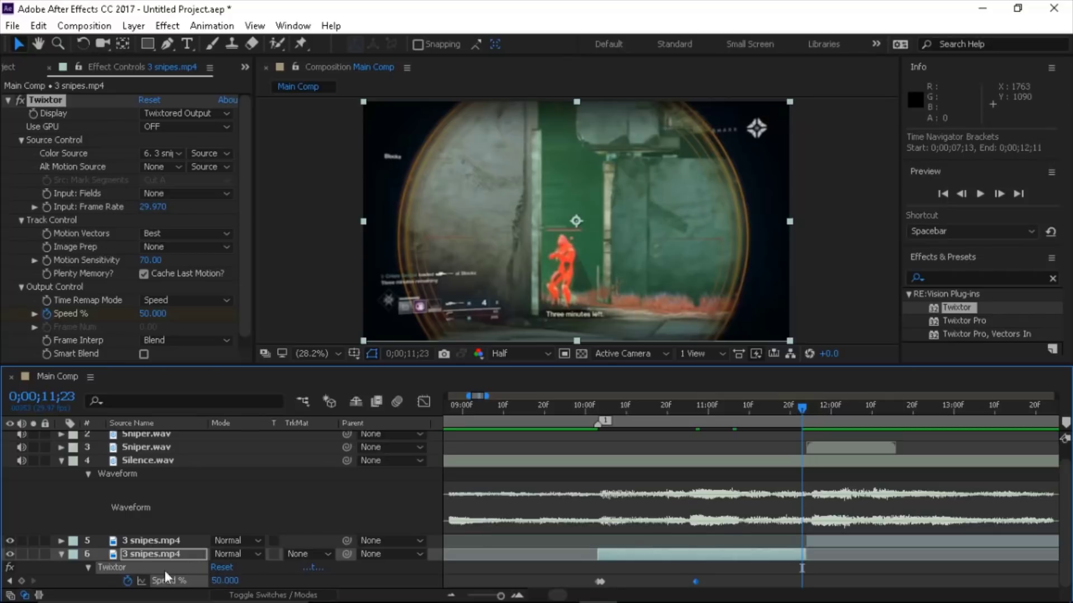
left_click(21, 581)
left_click(223, 580)
type("500")
key("Return")
Step: Apply Easy Ease to the 0;00;10;27 keyframe in the Speed % graph and extend both handles to the neighbouring keyframes' times
key("j")
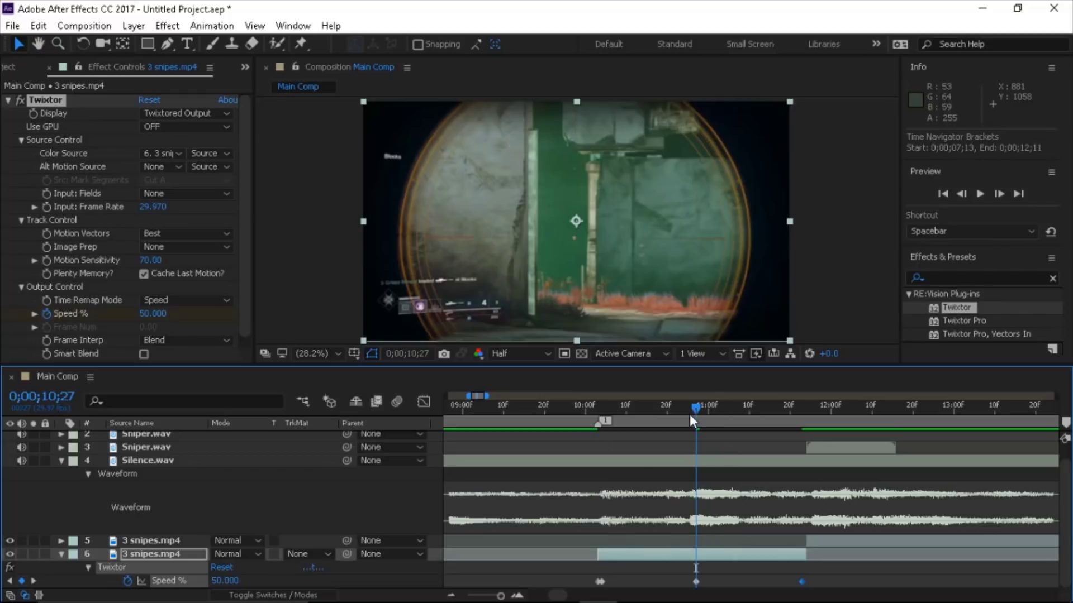
left_click_drag(694, 414, 675, 428)
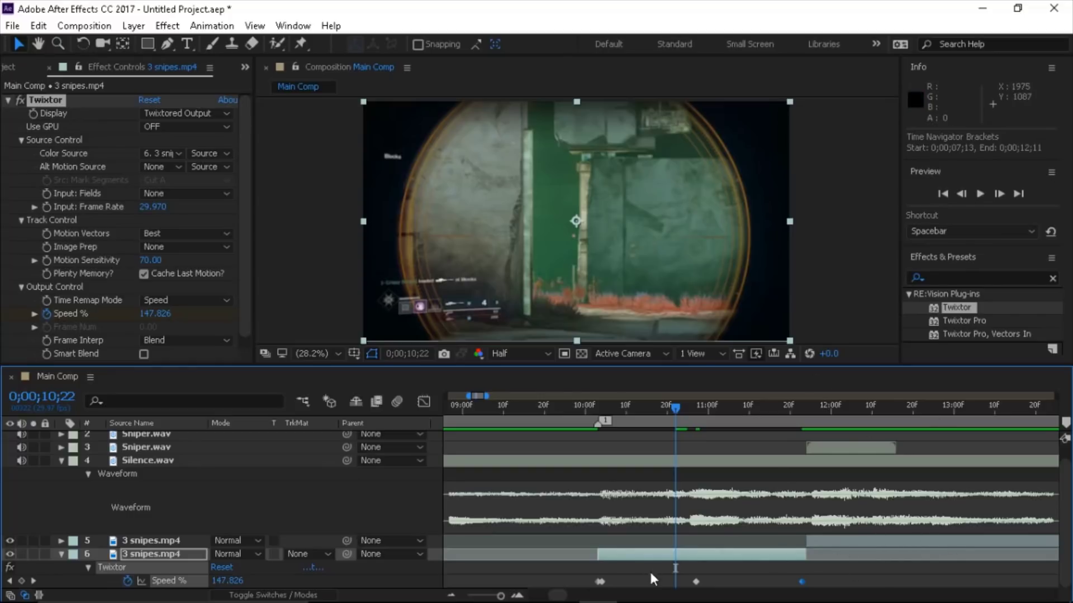
key("k")
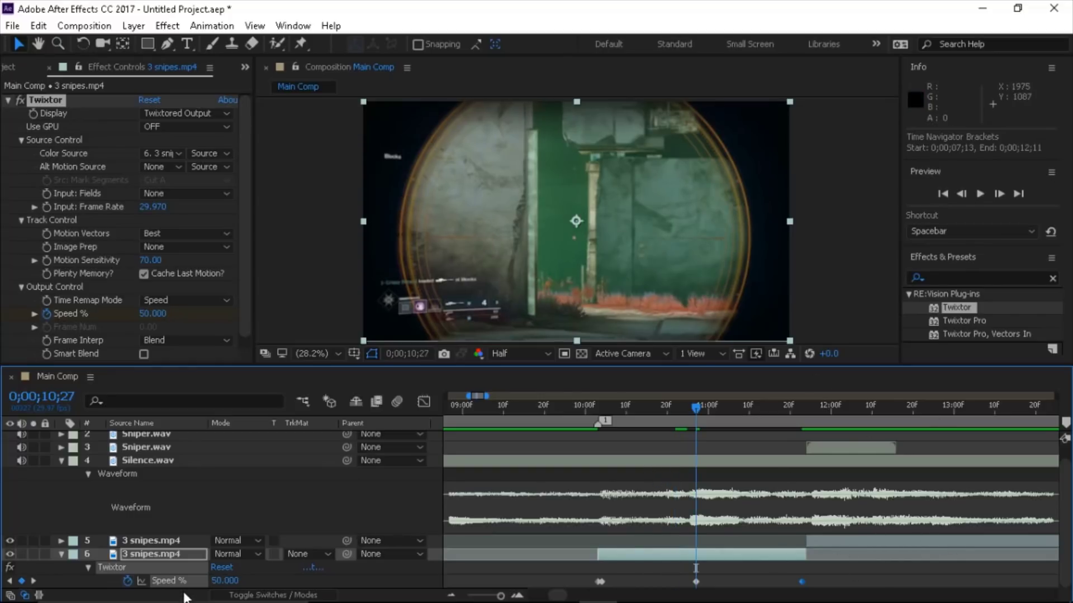
left_click(424, 401)
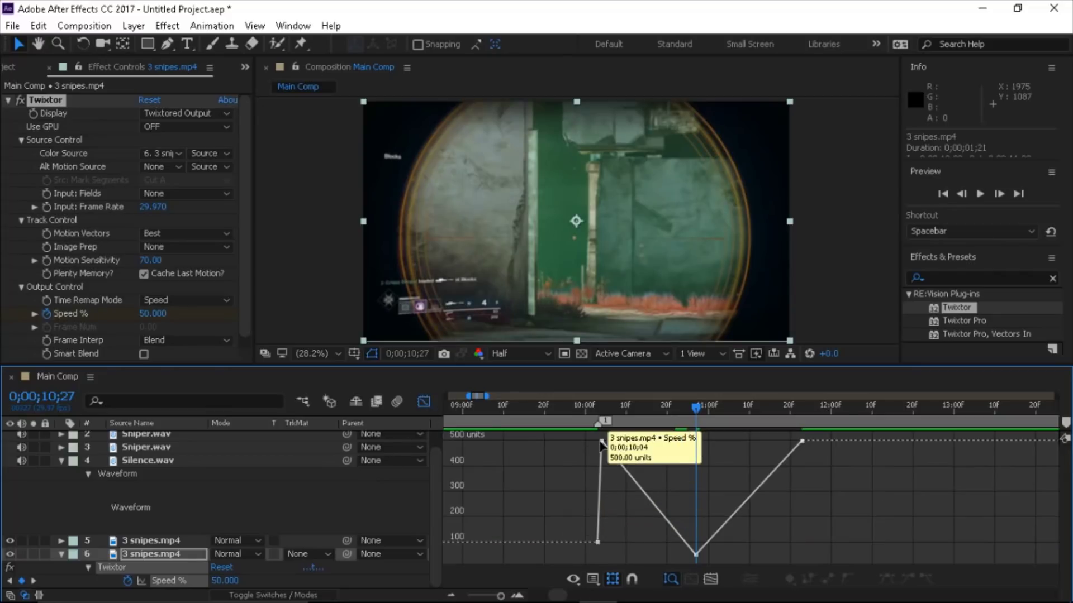
double_click(697, 552)
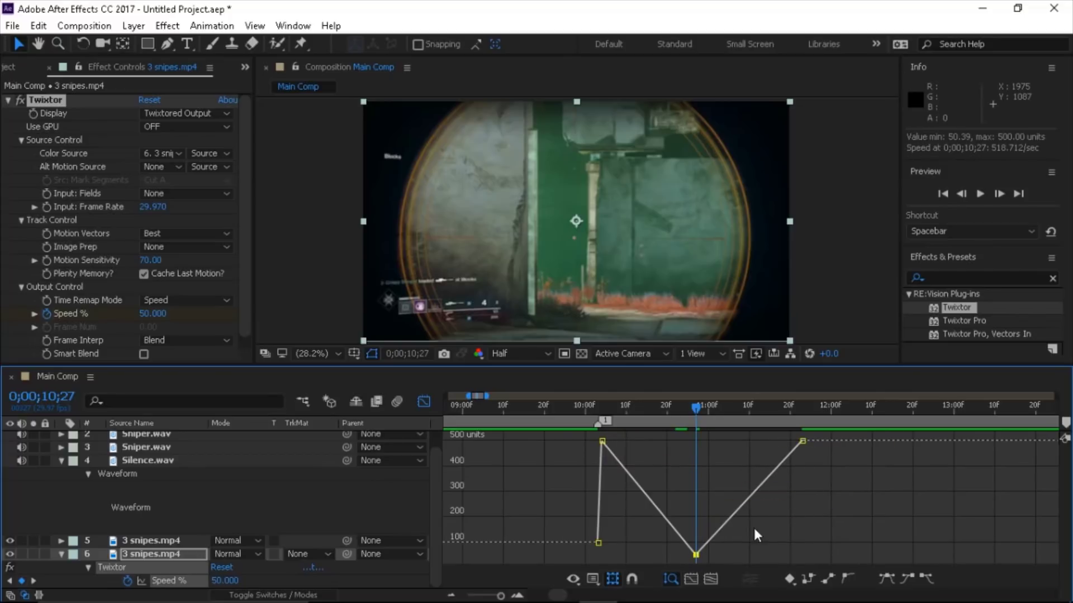
left_click(891, 576)
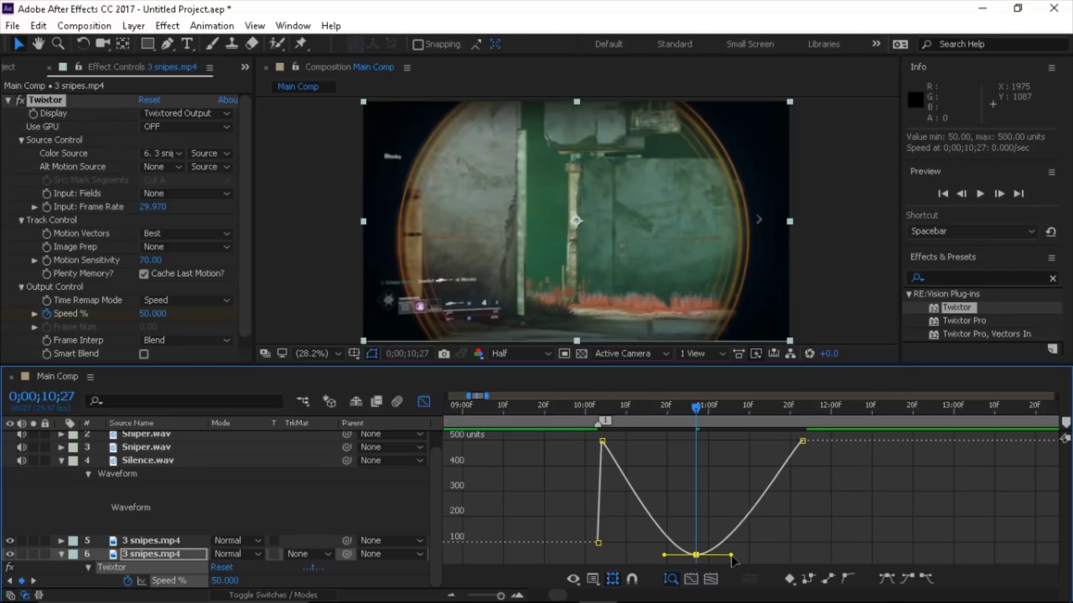
left_click_drag(731, 555, 802, 555)
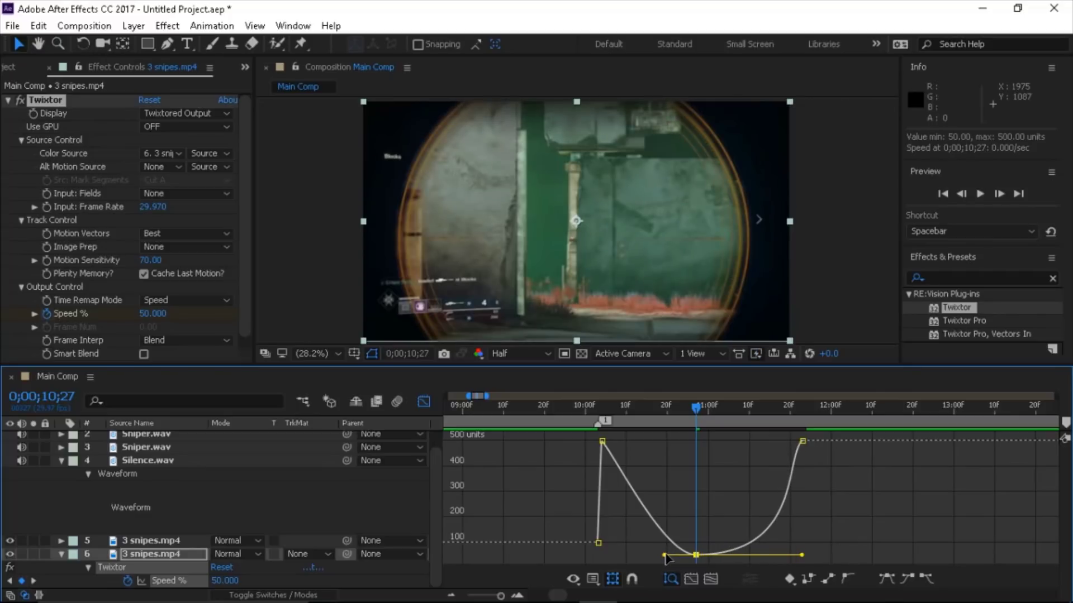
left_click_drag(664, 555, 602, 555)
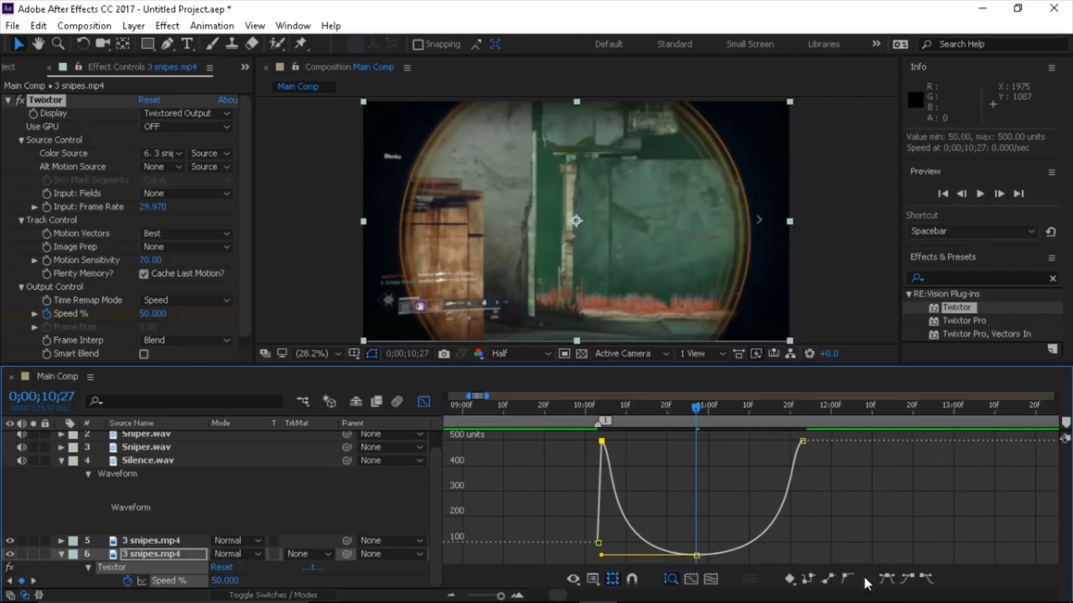
Step: Steepen the Speed % curve by pulling the inner handles of the 0;00;10;04 and 0;00;11;23 keyframes down, and close the graph
left_click_drag(602, 441, 606, 540)
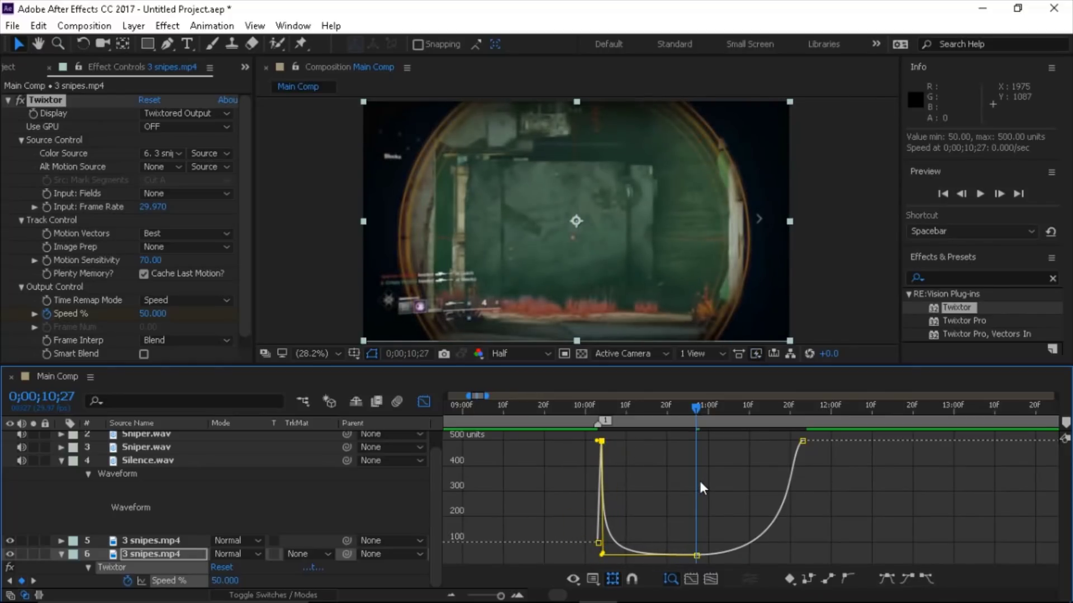
key("k")
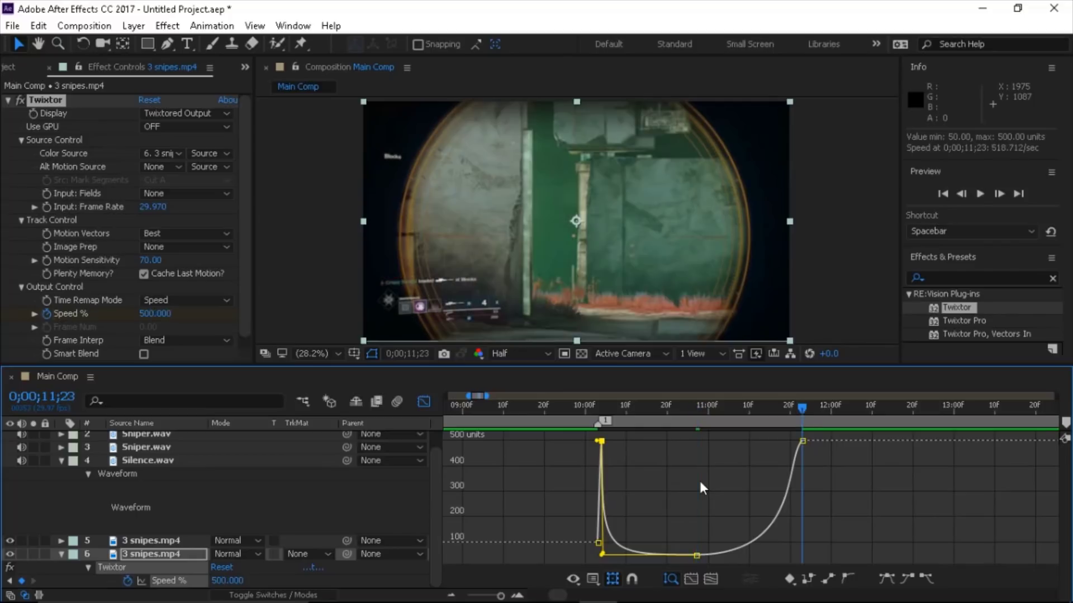
left_click(803, 442)
left_click(923, 579)
left_click_drag(773, 445, 864, 545)
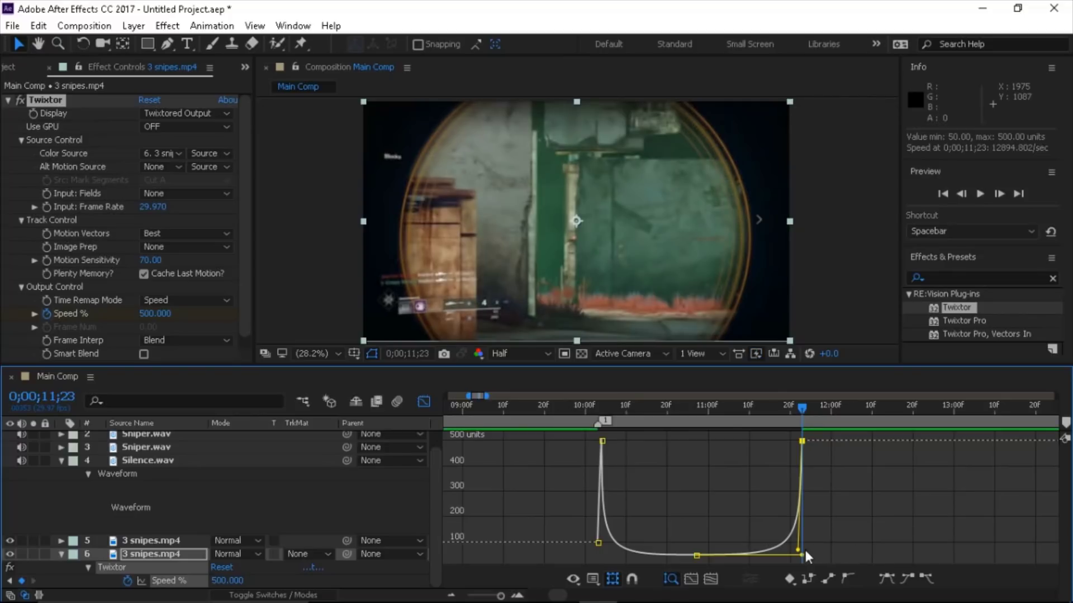
left_click_drag(800, 555, 810, 551)
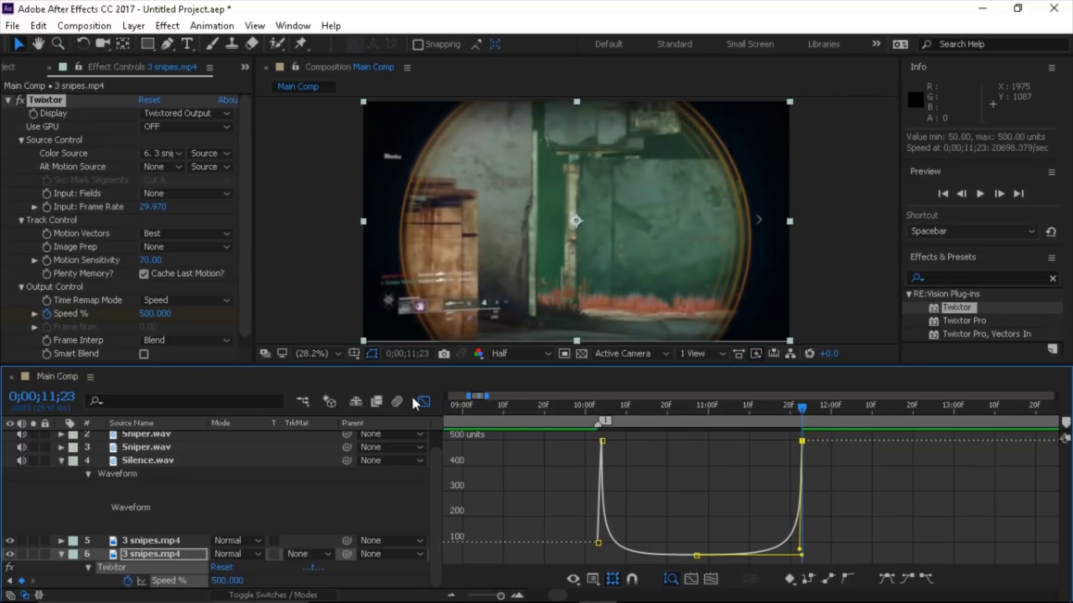
left_click(424, 402)
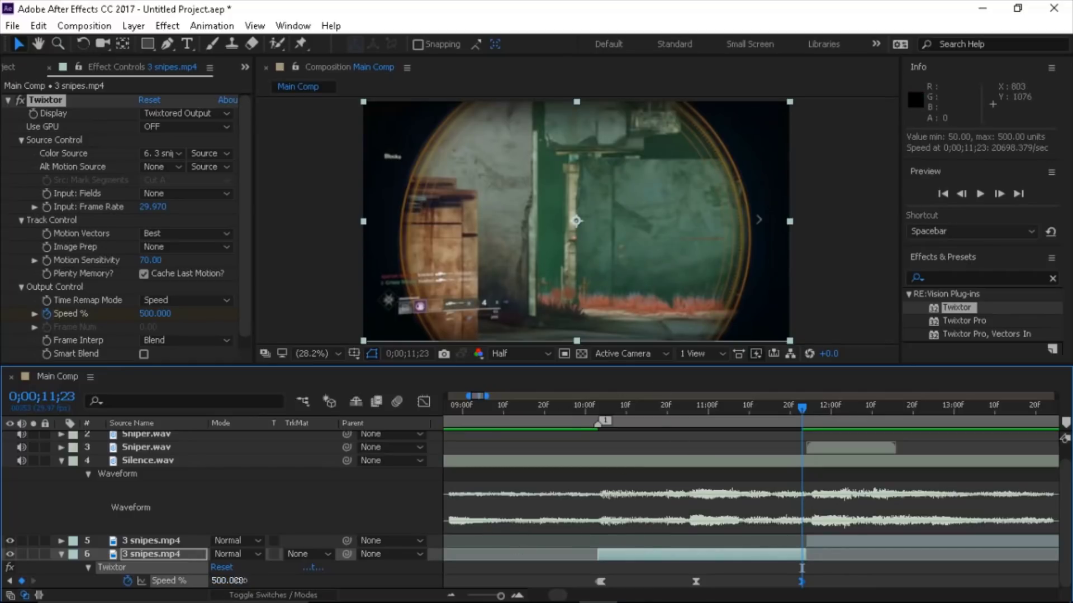
Step: Set the Speed % keyframes at 0;00;11;23 and 0;00;10;04 to 1000
left_click(227, 581)
type("1000")
key("Return")
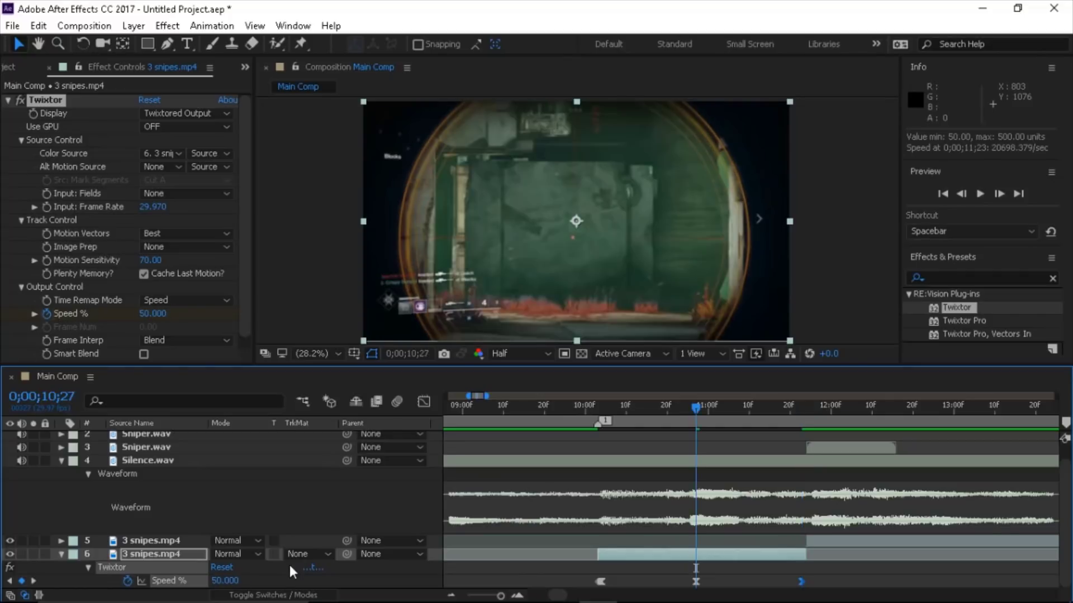
key("j")
left_click(226, 581)
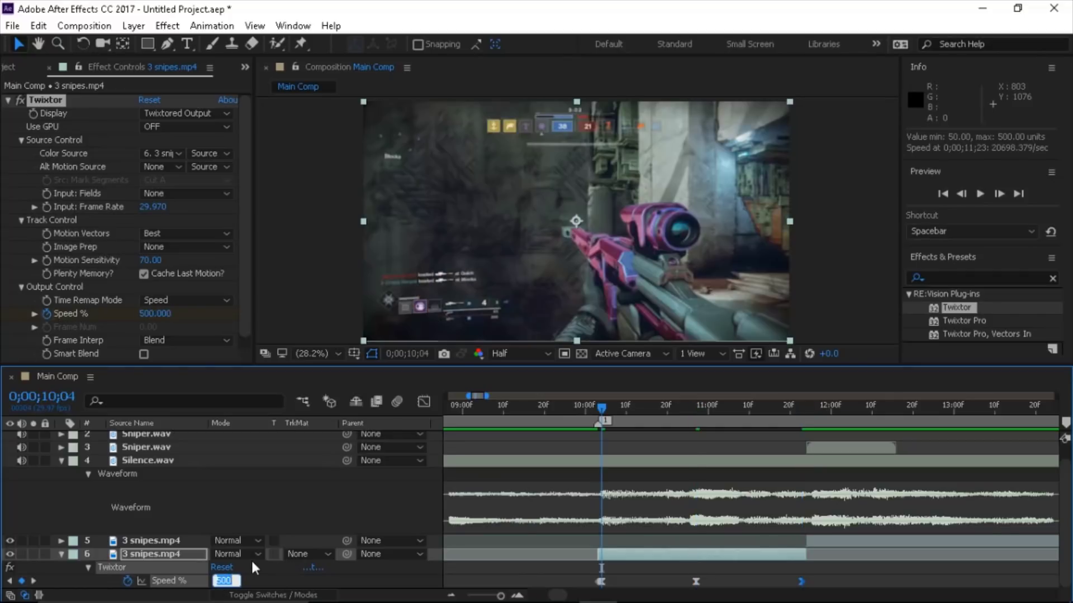
type("1000")
key("Return")
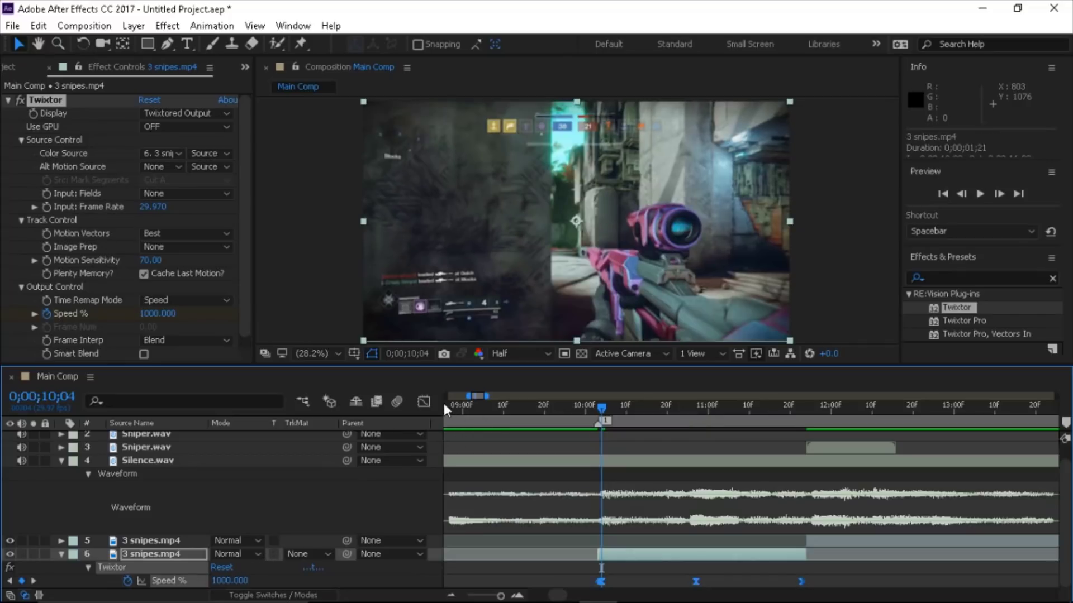
Step: Deepen the Speed % dip by pulling the inner handles of the 0;00;10;04 and 0;00;11;23 keyframes further down, and close the graph
left_click(424, 402)
left_click(696, 554)
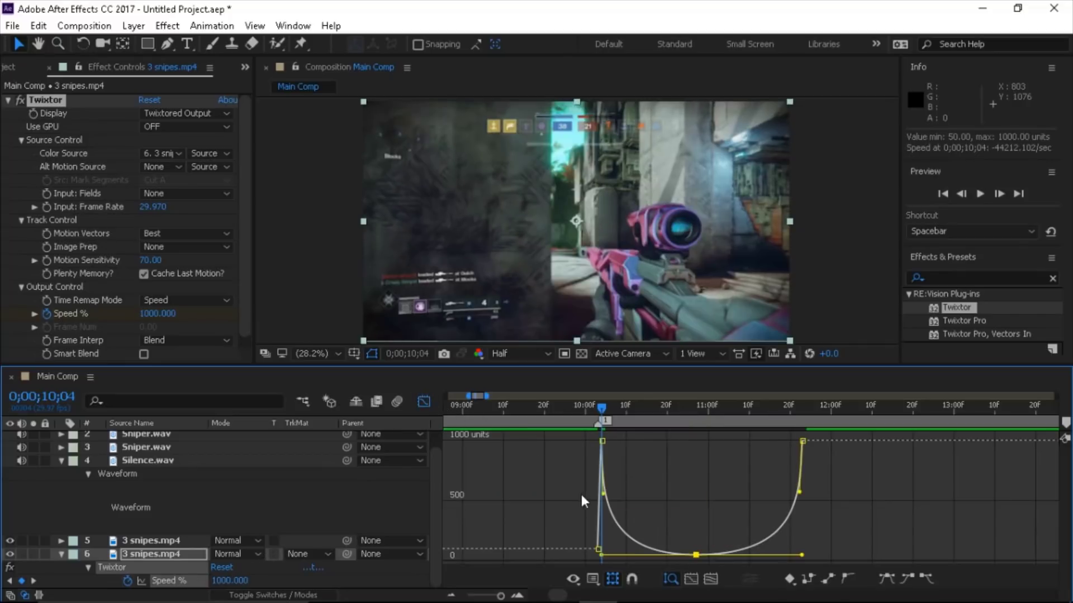
key("space")
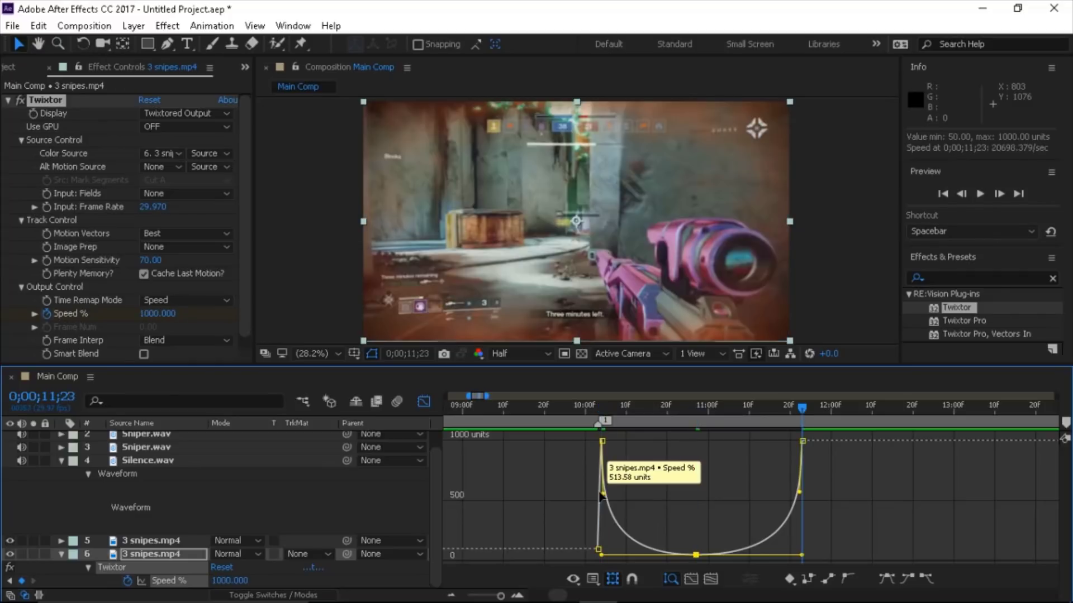
left_click_drag(603, 494, 582, 524)
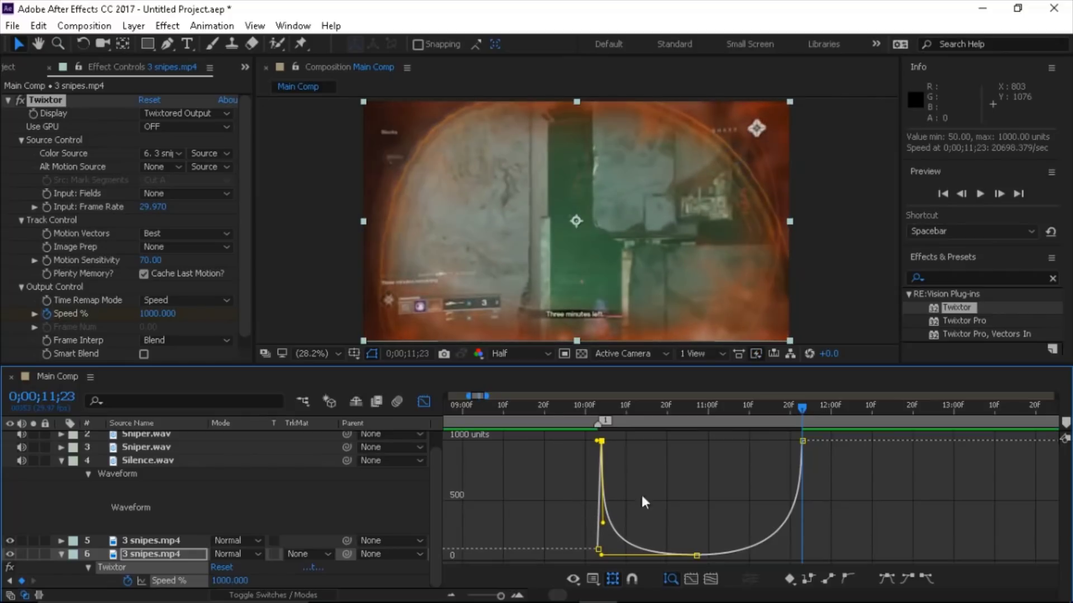
left_click(802, 441)
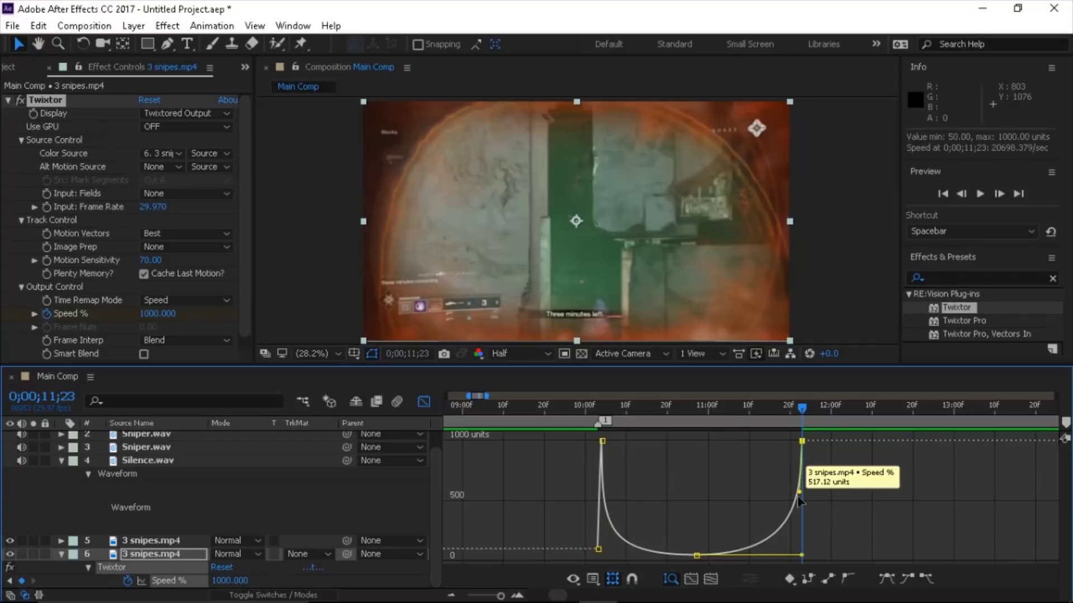
mouse_move(806, 493)
left_mouse_down()
mouse_move(850, 514)
mouse_move(806, 514)
left_mouse_up()
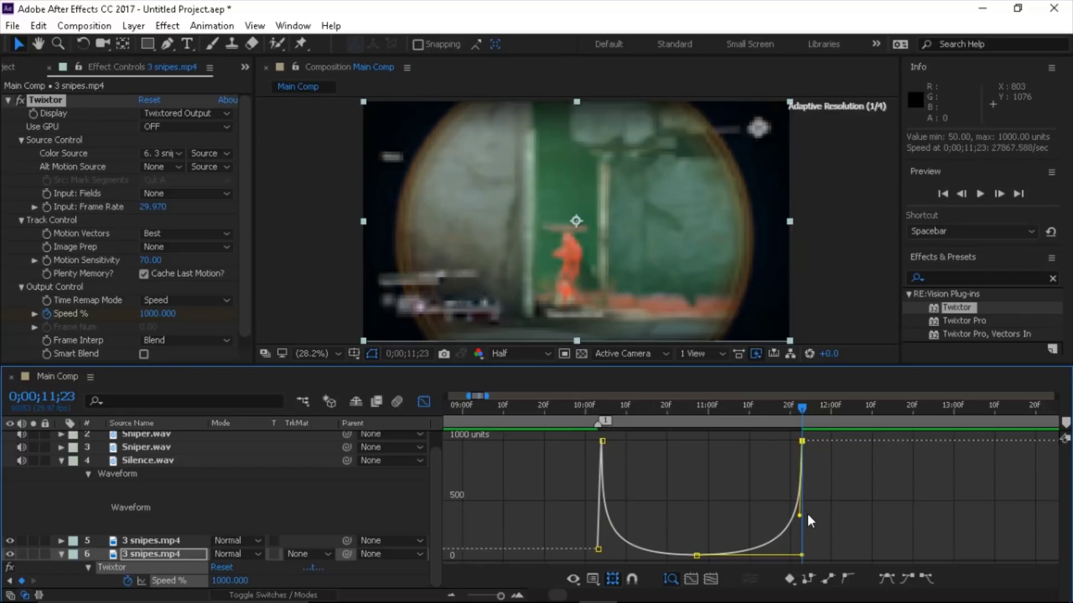
left_click(423, 400)
left_click(452, 596)
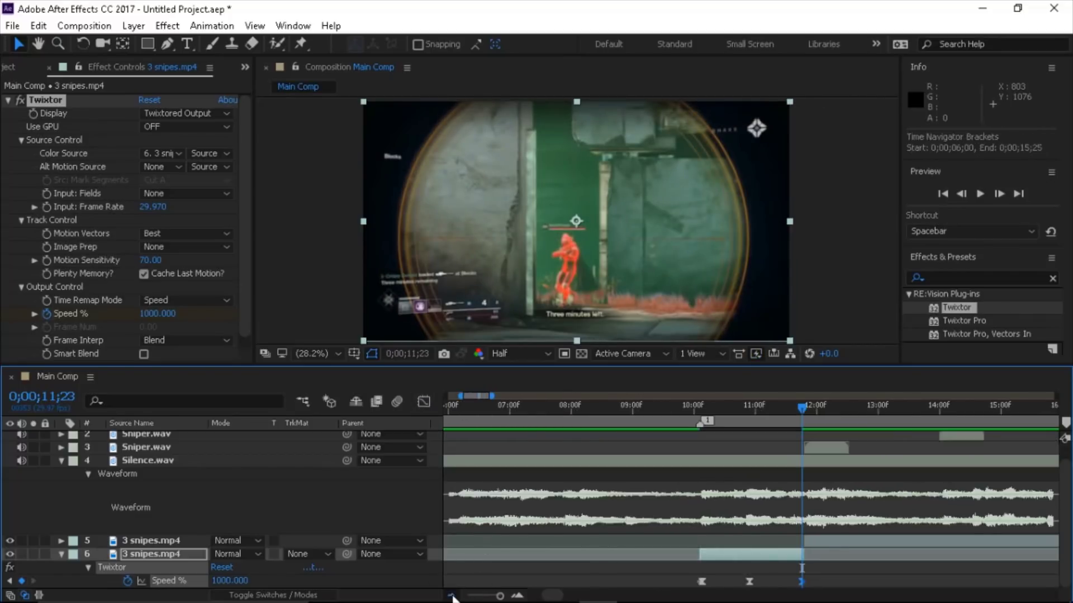
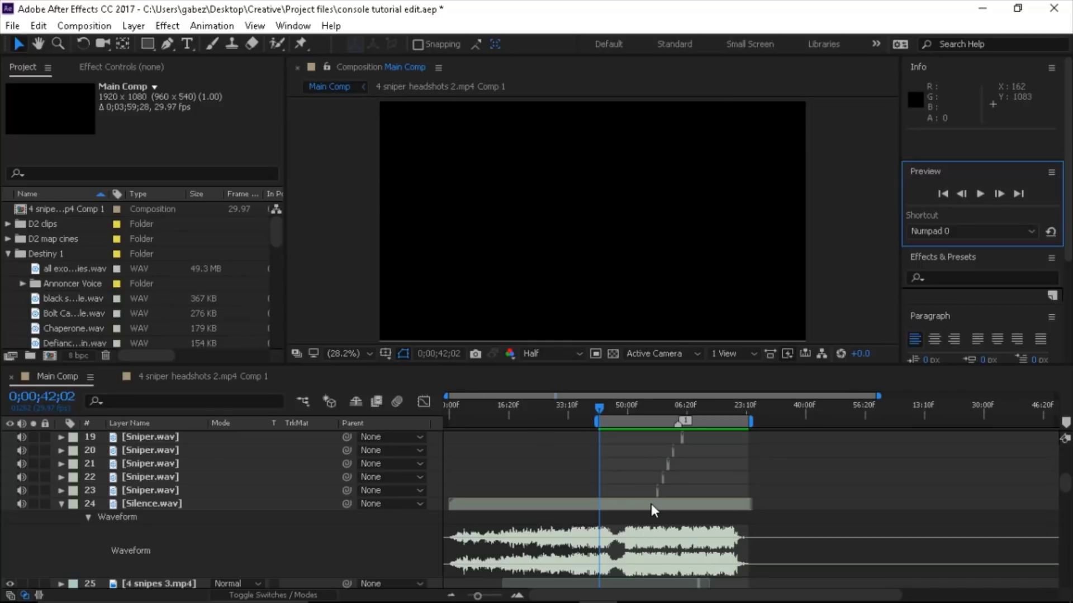
Step: In the console tutorial edit.aep project, go to about 0;00;51;23 and open the Looks editor for Adjustment Layer 2
scroll(651, 504, "down", 10)
scroll(648, 505, "up", 15)
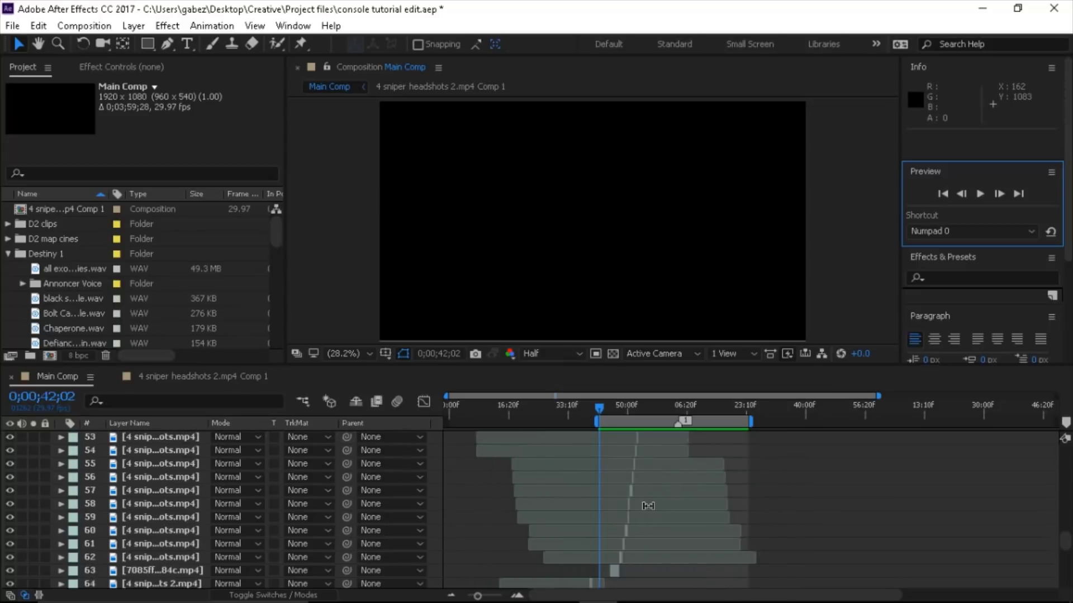
scroll(649, 505, "up", 1)
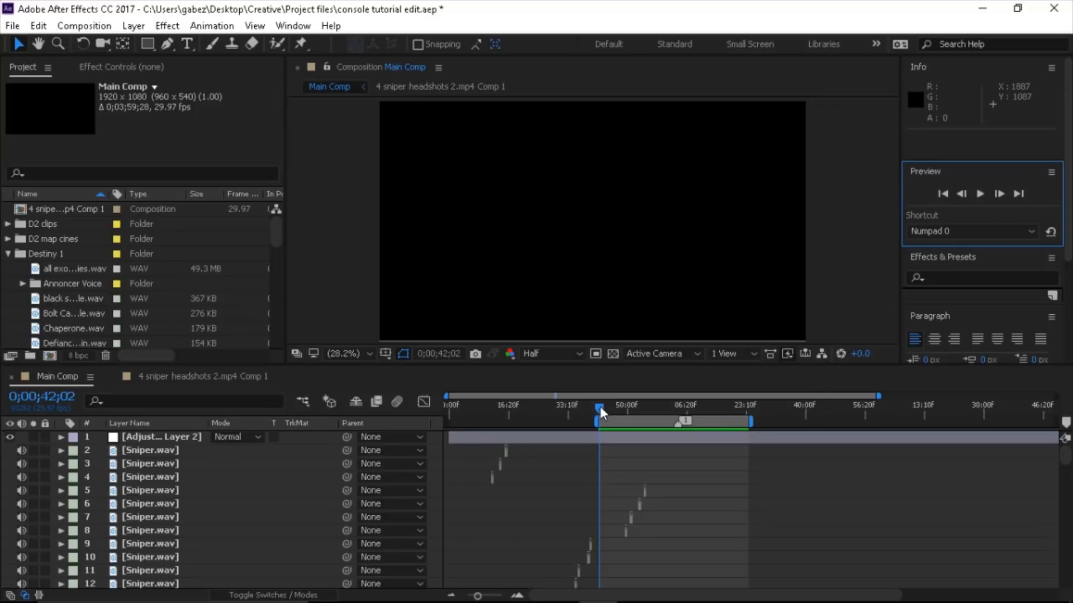
left_click_drag(600, 407, 634, 403)
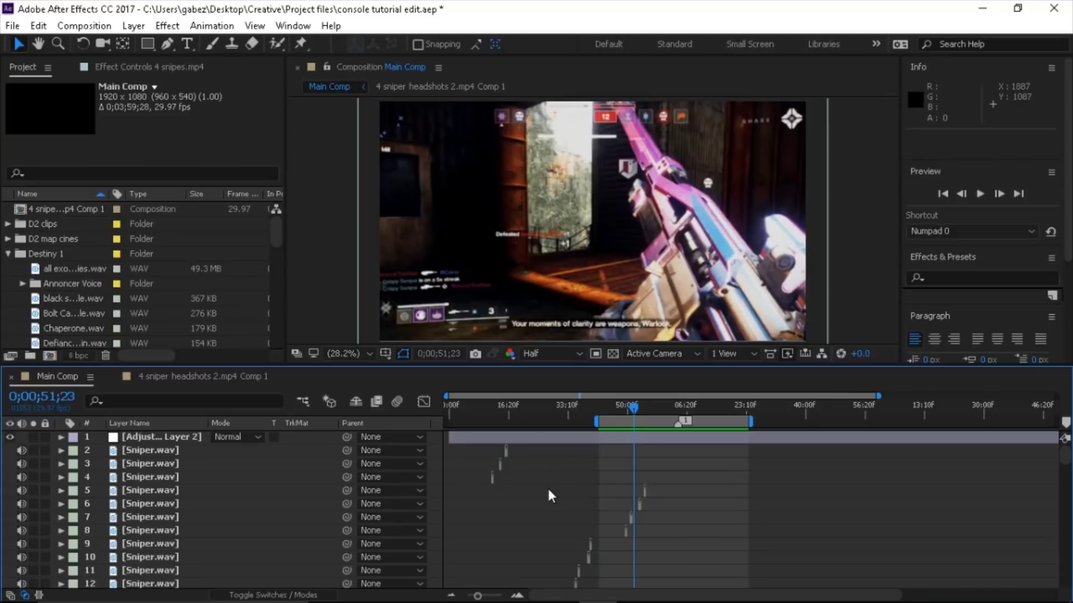
left_click(647, 436)
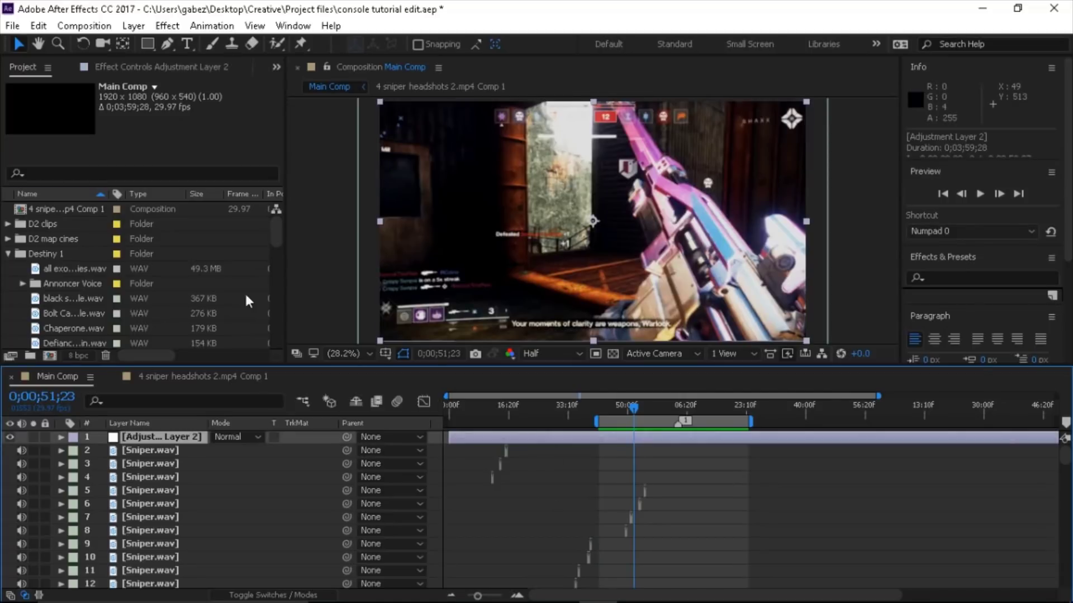
left_click(157, 66)
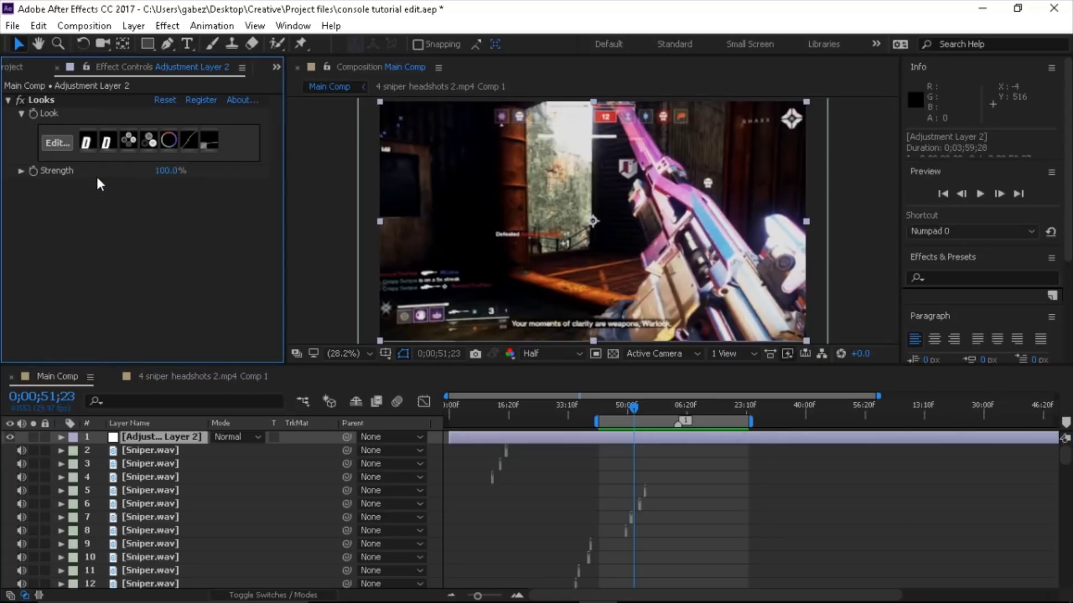
left_click(57, 142)
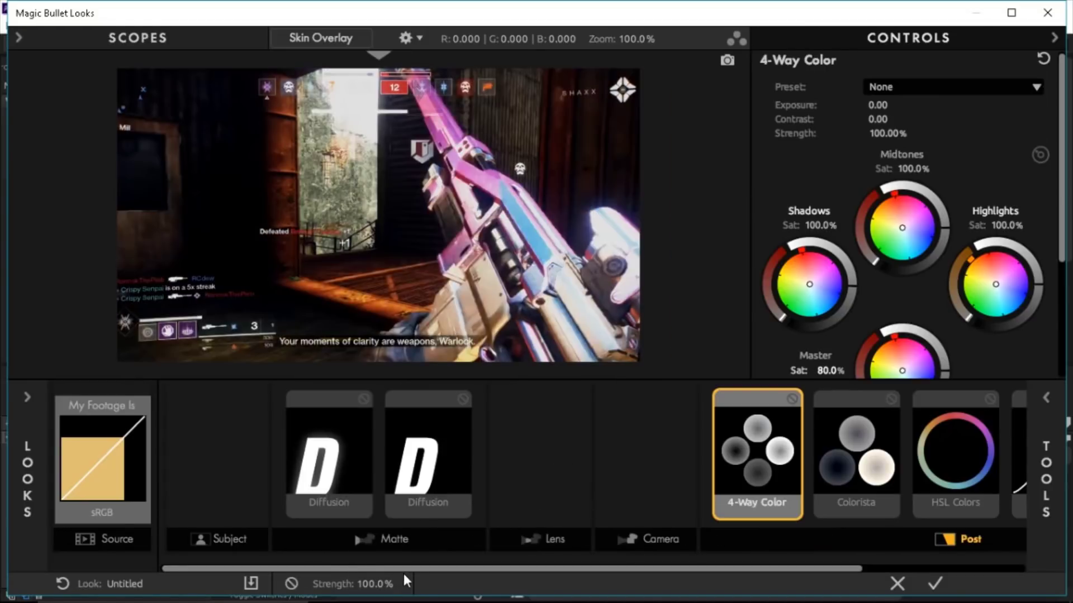
Step: Examine the tool chain of the look and the settings of both Diffusion tools
left_click_drag(403, 574, 529, 571)
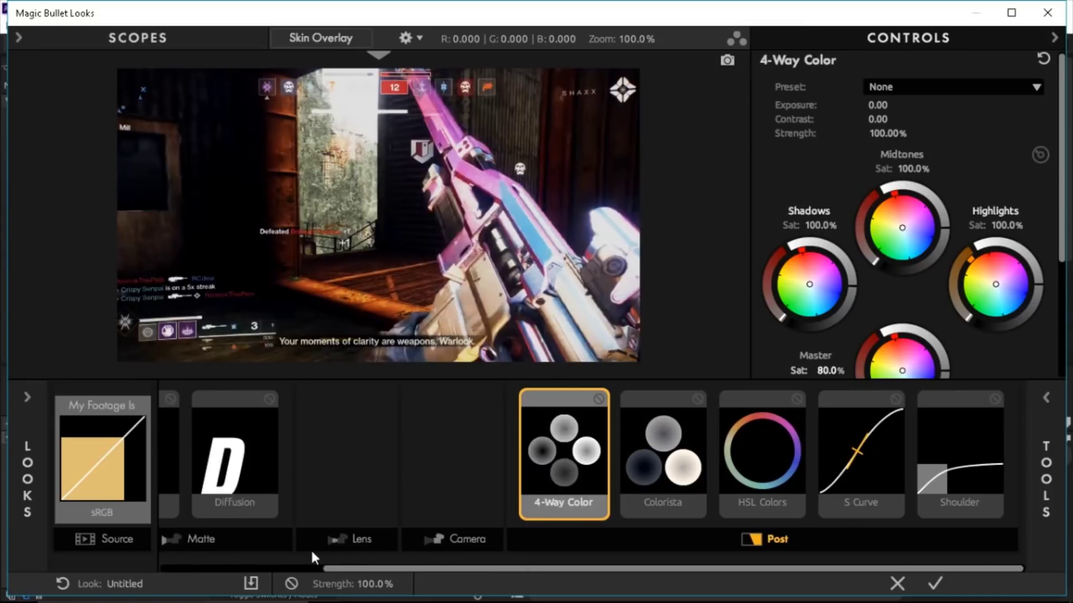
left_click_drag(384, 568, 265, 568)
left_click(273, 463)
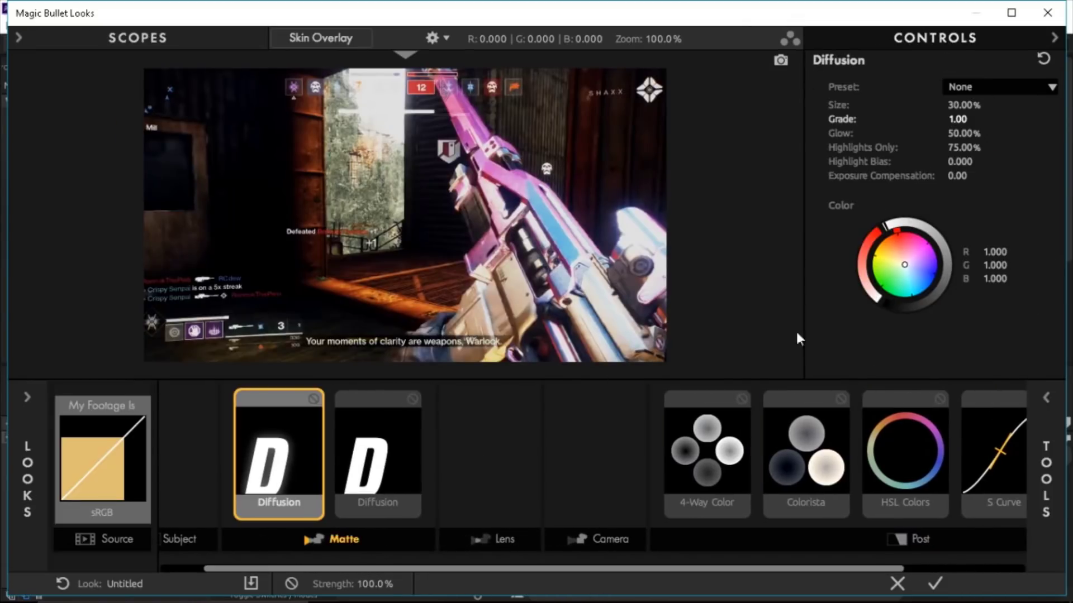
left_click(385, 461)
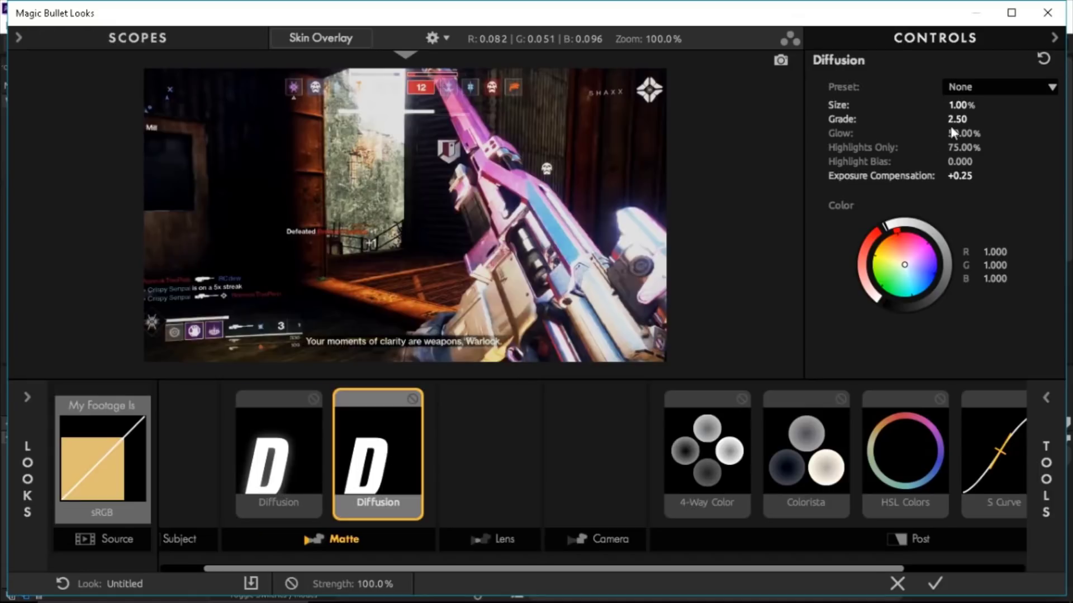
Step: Examine the 4-Way Color settings and compare the image with the tool disabled and enabled
left_click(726, 460)
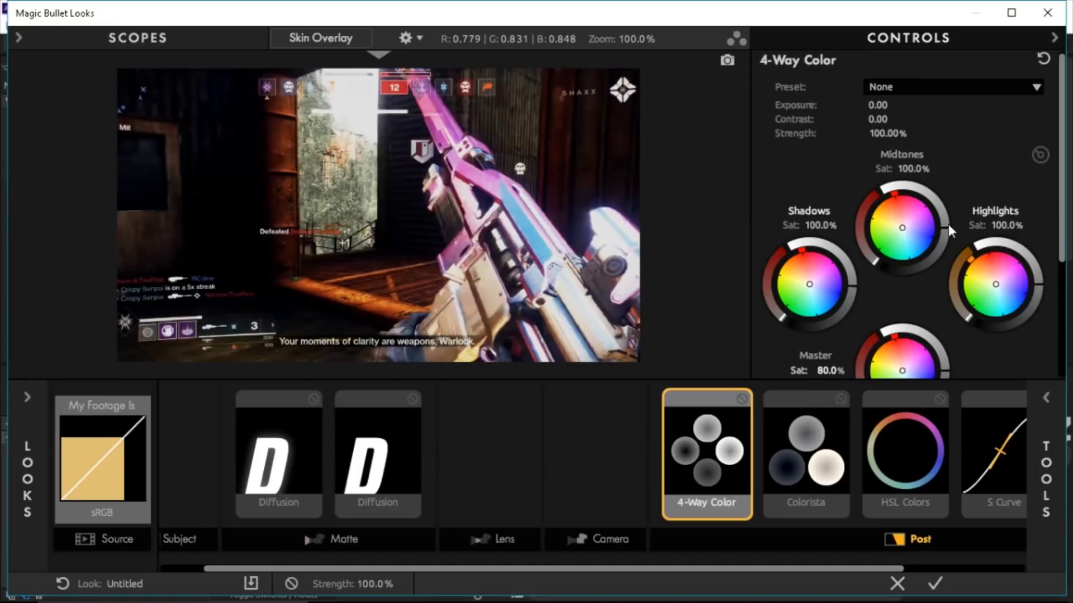
scroll(941, 267, "down", 2)
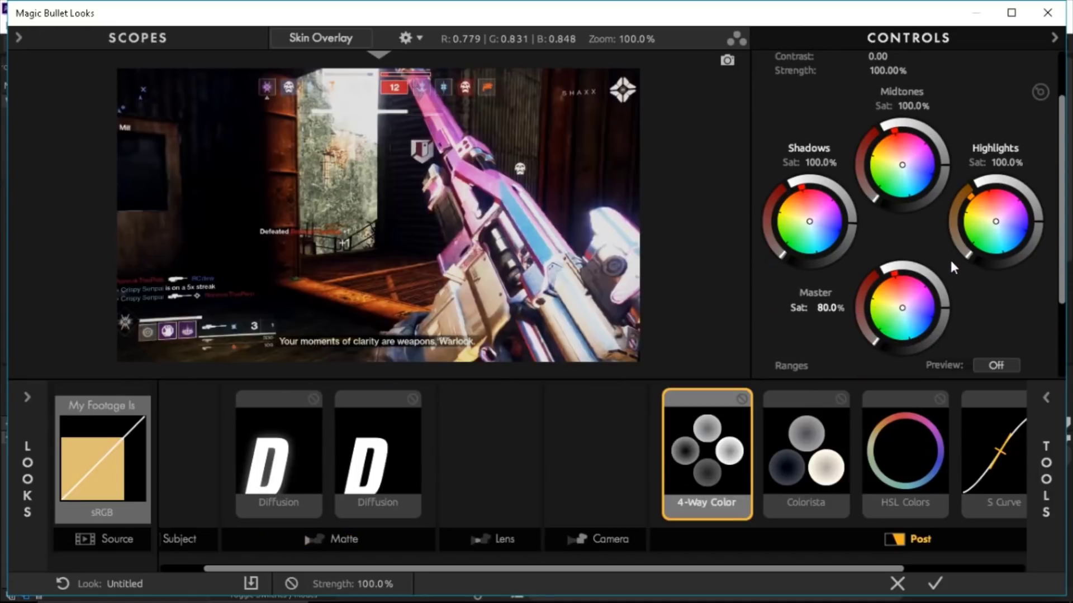
left_click(741, 399)
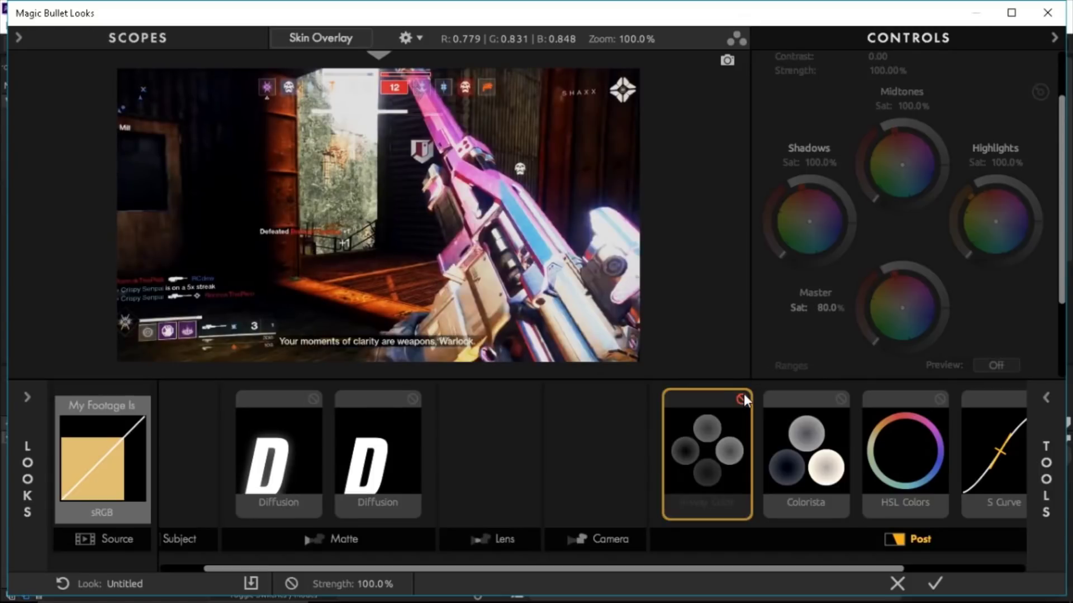
left_click(741, 399)
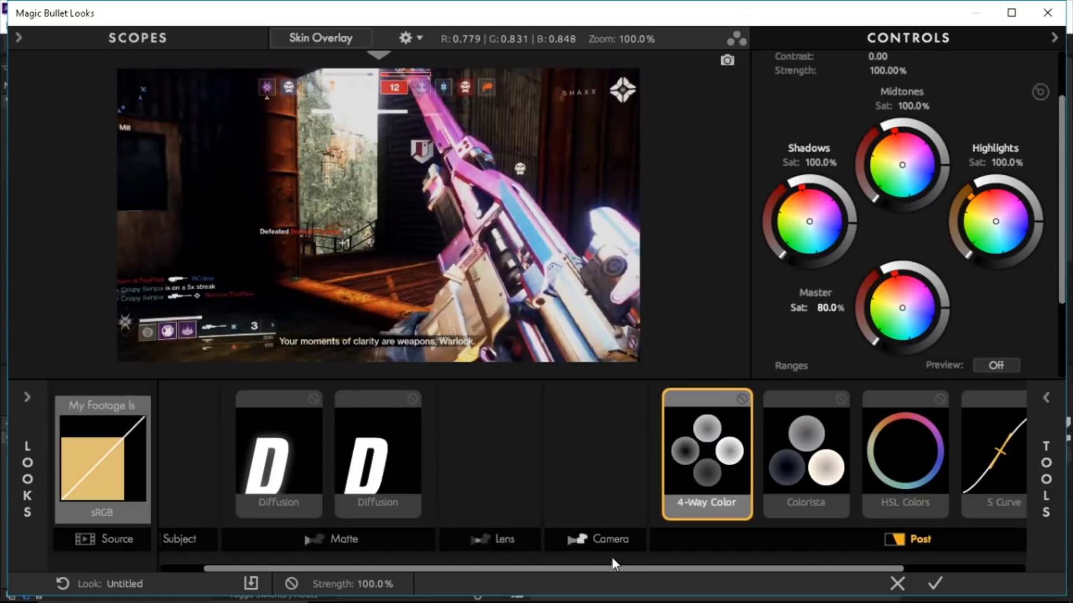
left_click_drag(622, 570, 670, 571)
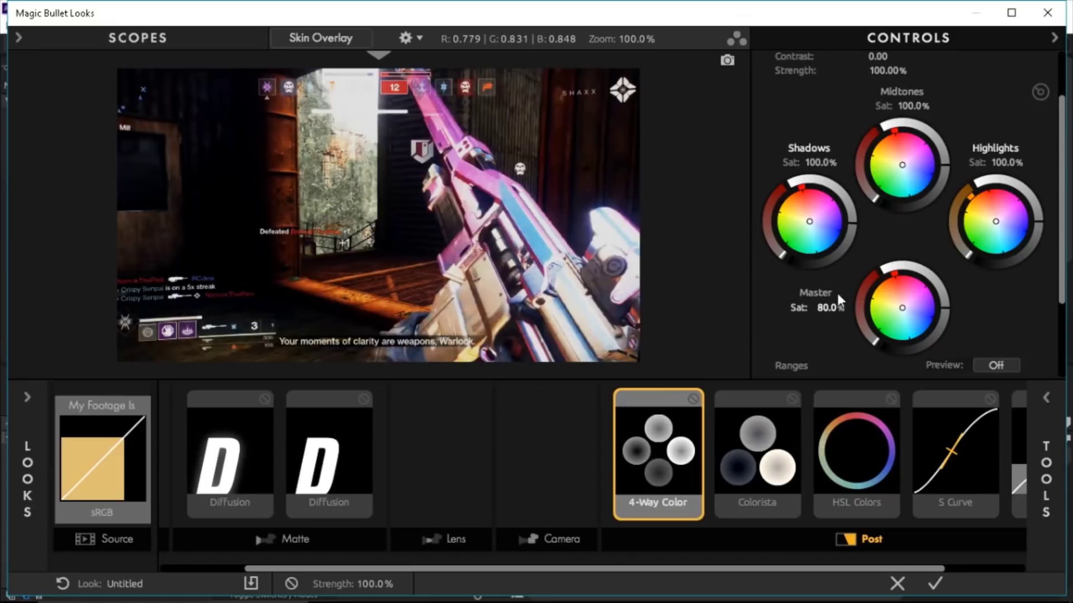
left_click(693, 398)
left_click(691, 398)
Step: Examine the Colorista, HSL Colors, S Curve and Shoulder settings, and accept the look
left_click(750, 433)
scroll(827, 182, "down", 2)
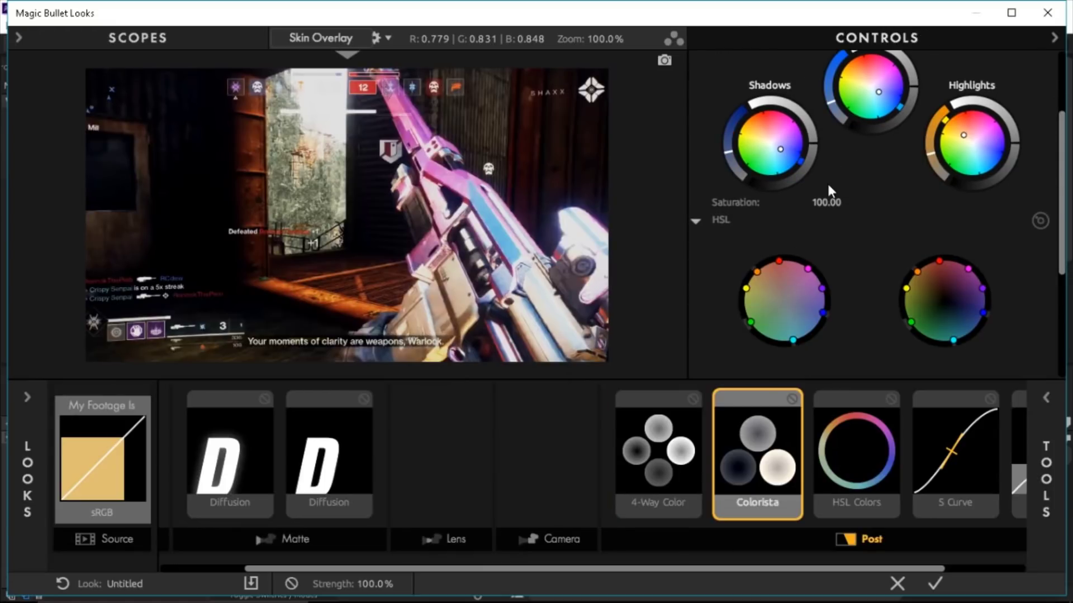
scroll(827, 182, "up", 2)
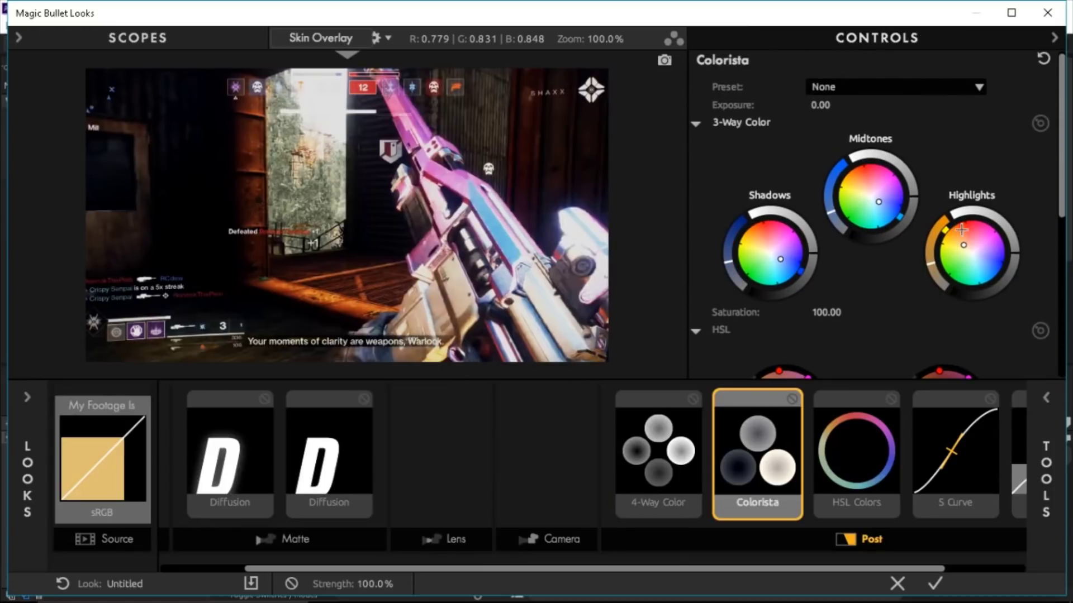
left_click(873, 432)
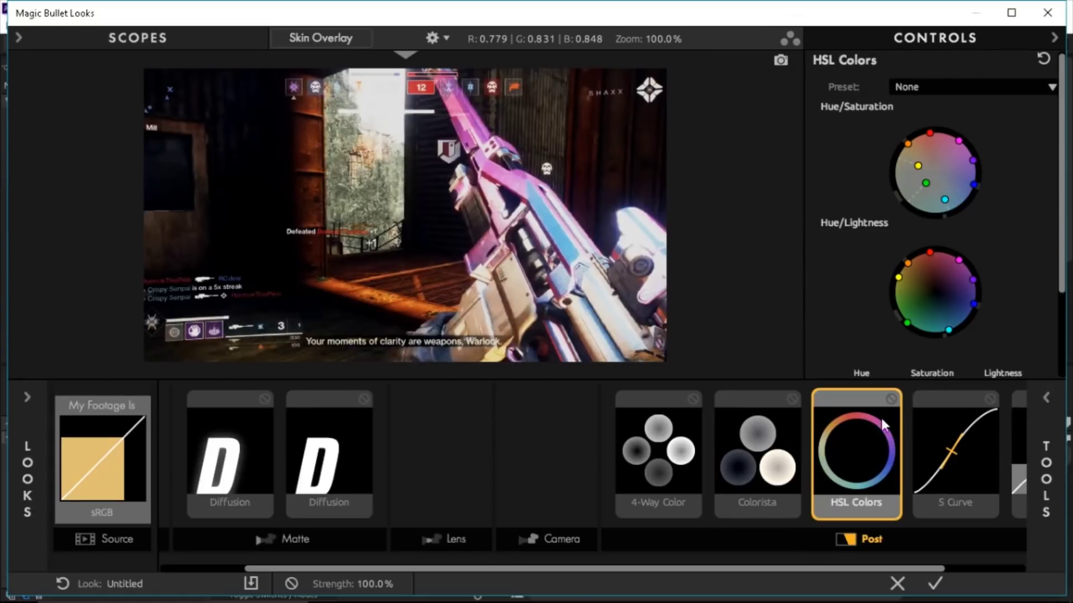
left_click_drag(850, 572, 997, 544)
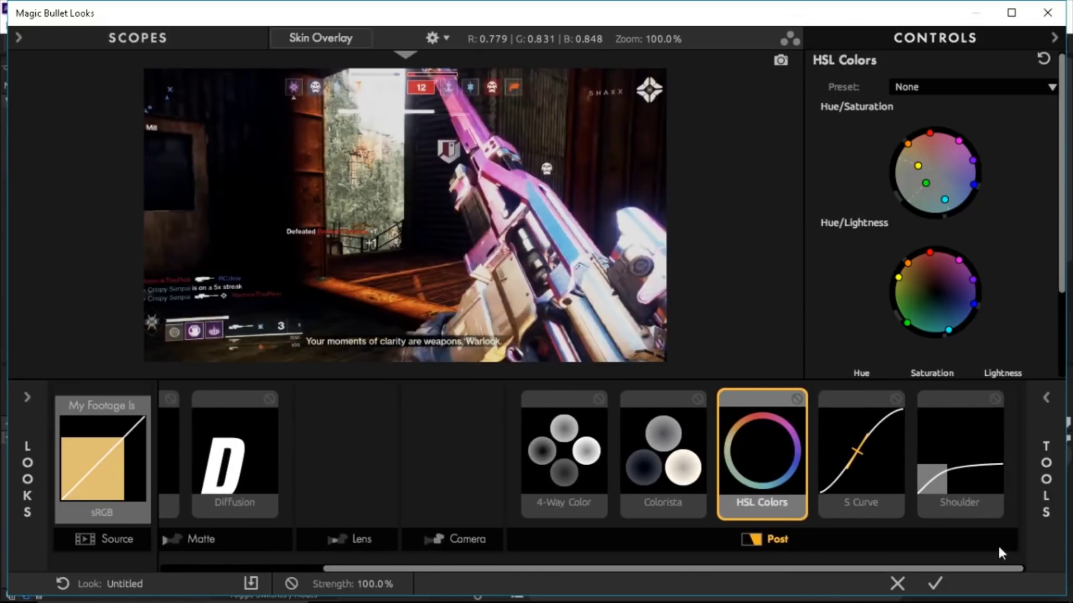
left_click(854, 455)
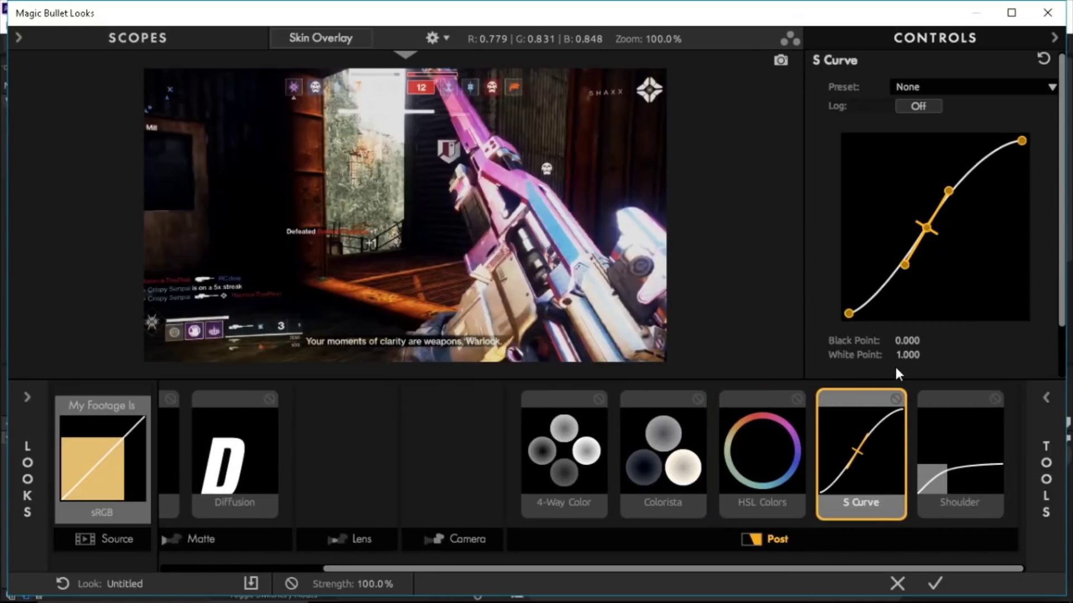
left_click(967, 428)
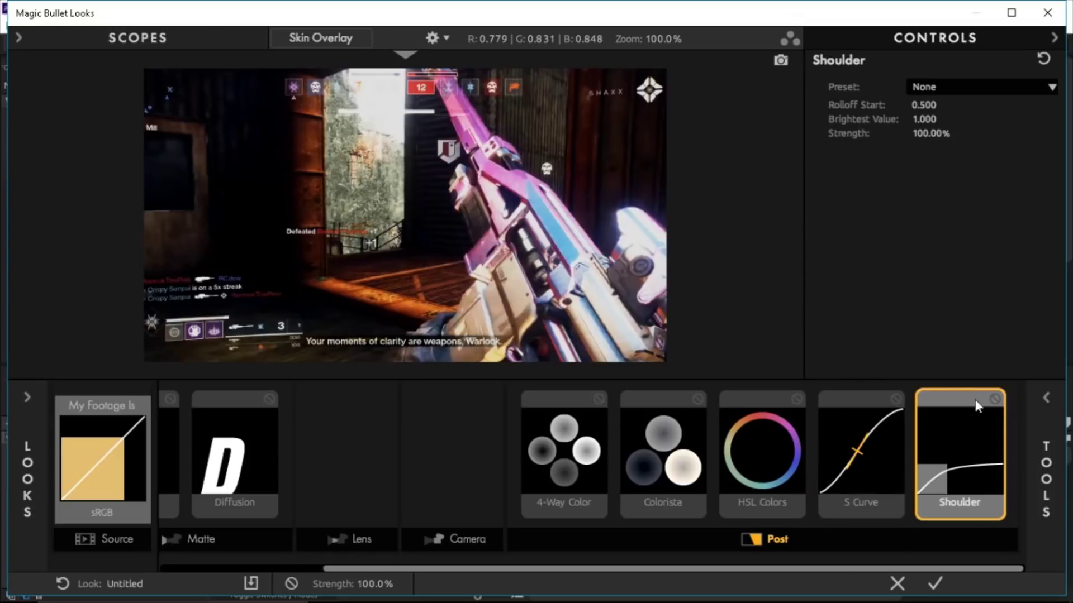
left_click(934, 584)
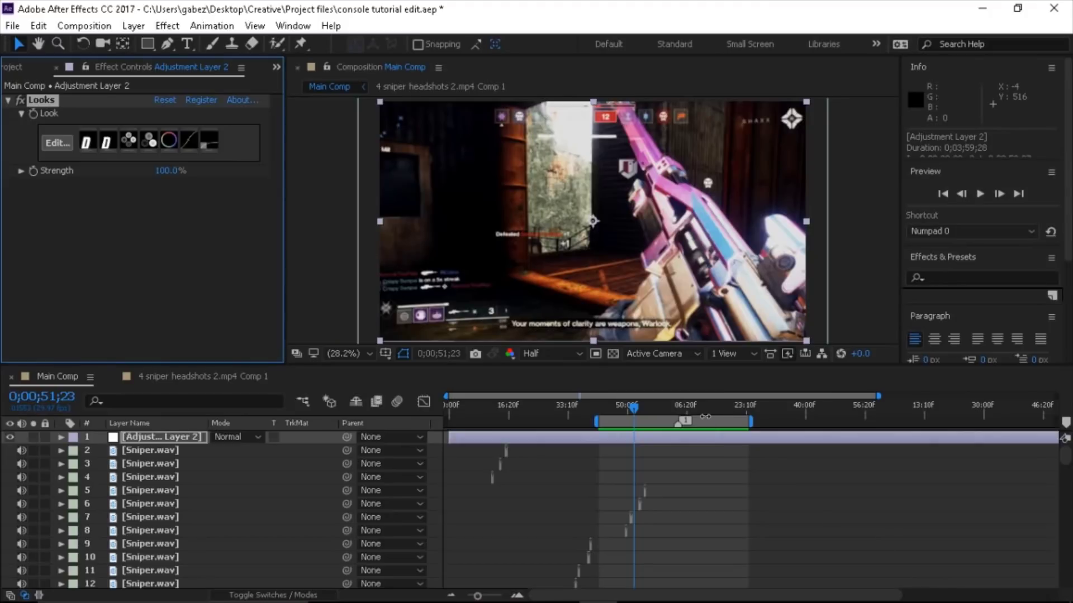
Step: Set the work area to start at 0;01;03;27, just before the 4 snipes 3.mp4 segments
scroll(625, 497, "down", 5)
scroll(626, 503, "down", 15)
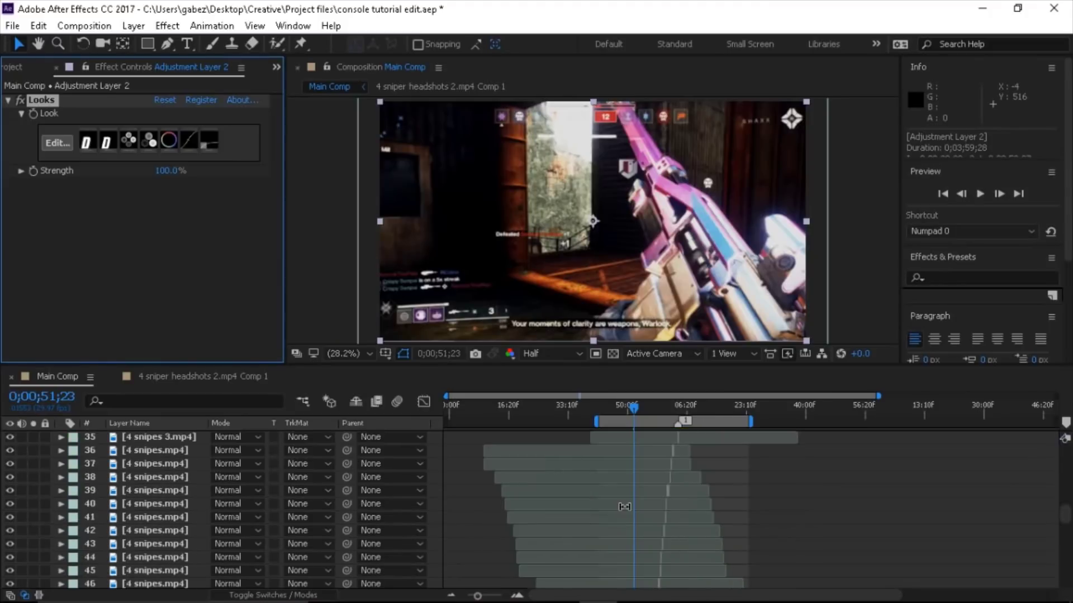
scroll(624, 506, "up", 12)
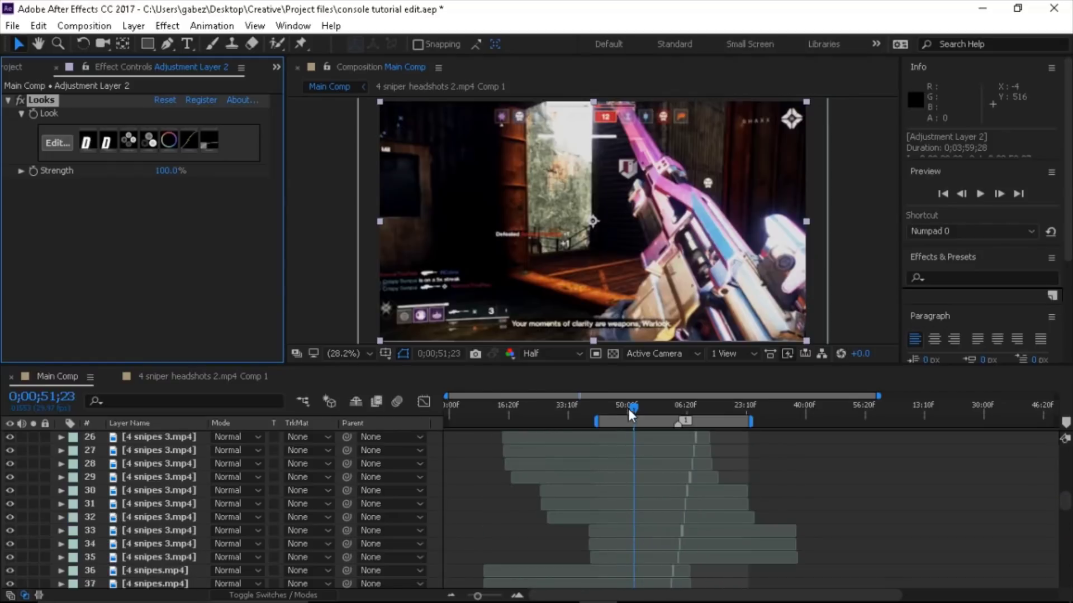
left_click_drag(632, 408, 678, 411)
key("shift+1")
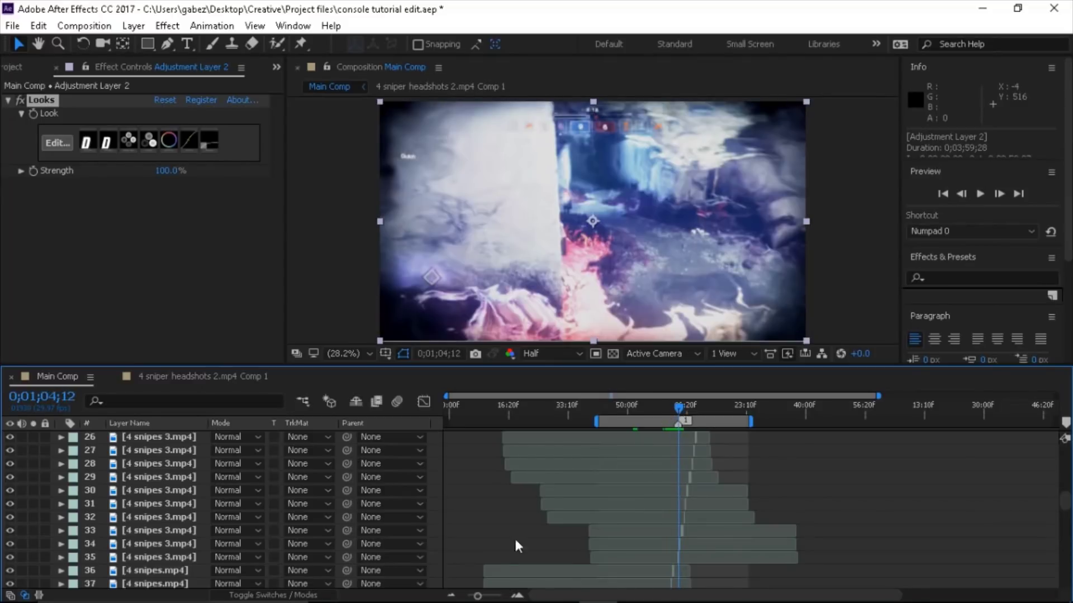
left_click(517, 596)
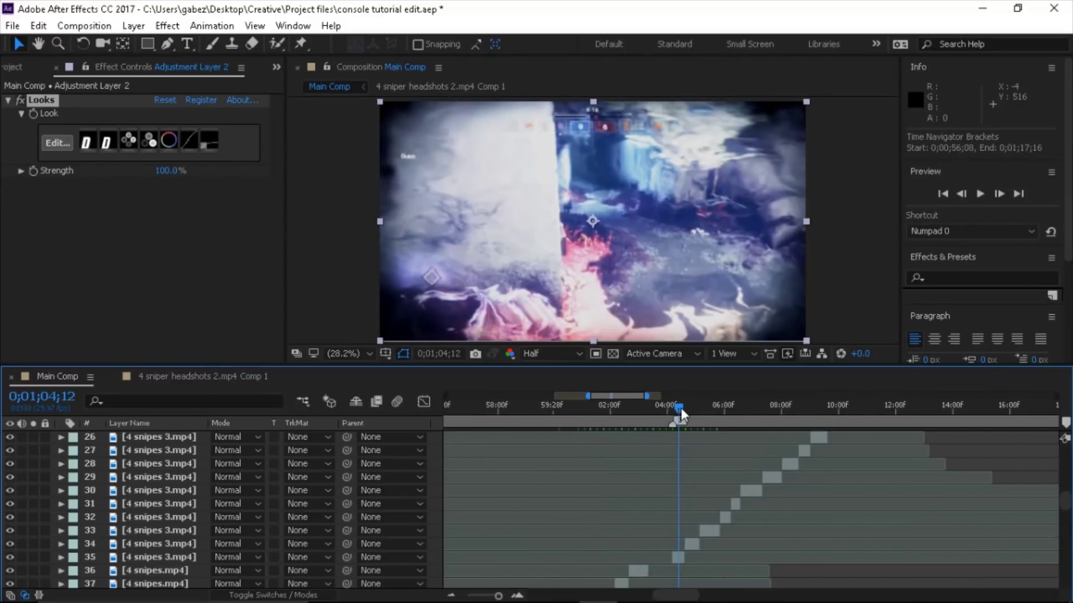
left_click_drag(680, 407, 666, 407)
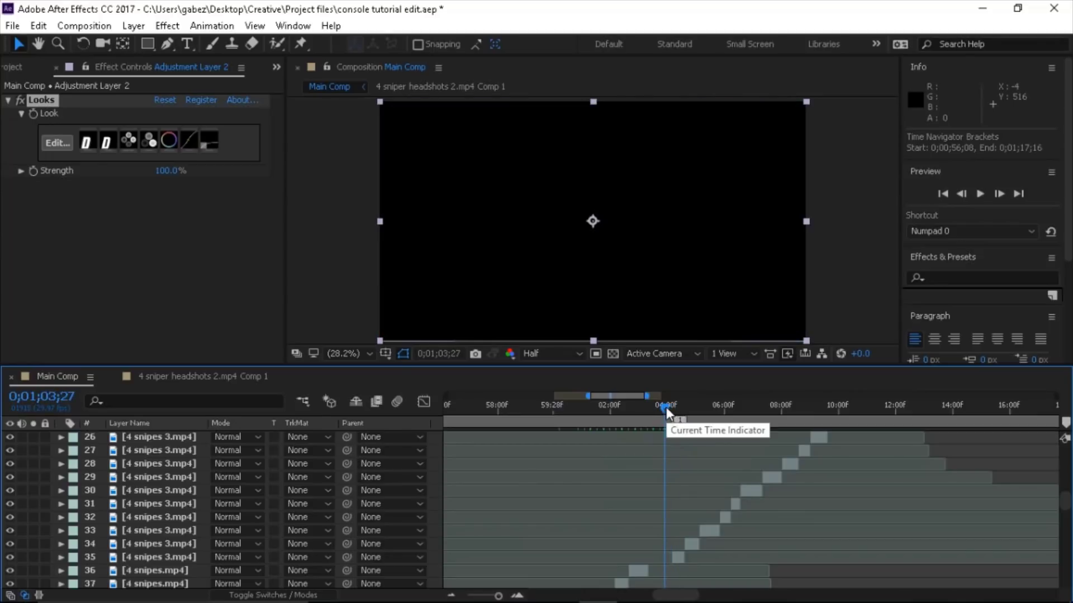
key("b")
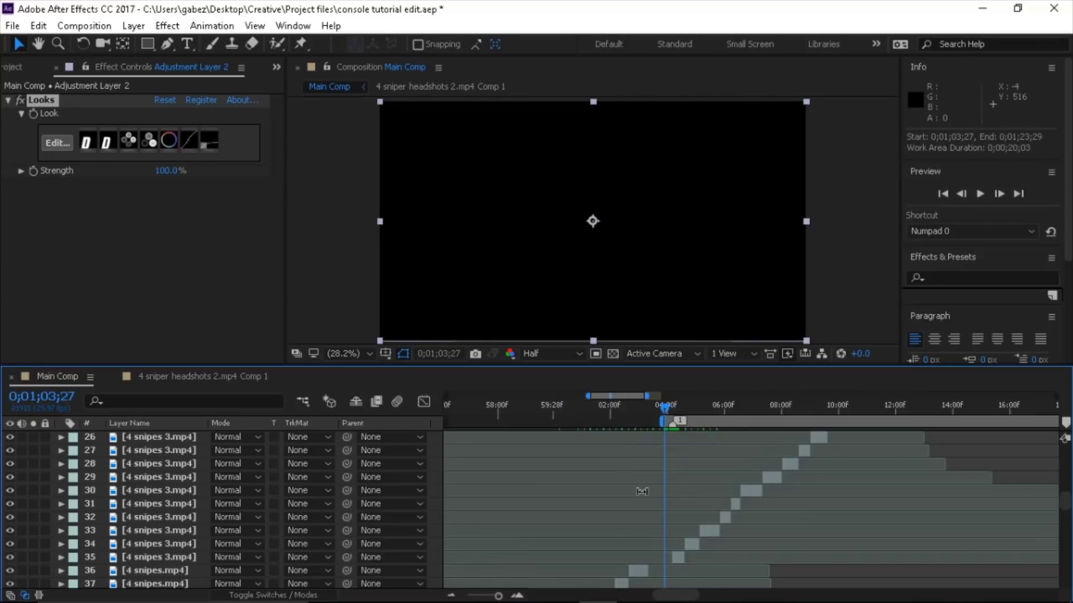
left_click(451, 596)
scroll(734, 416, "up", 3)
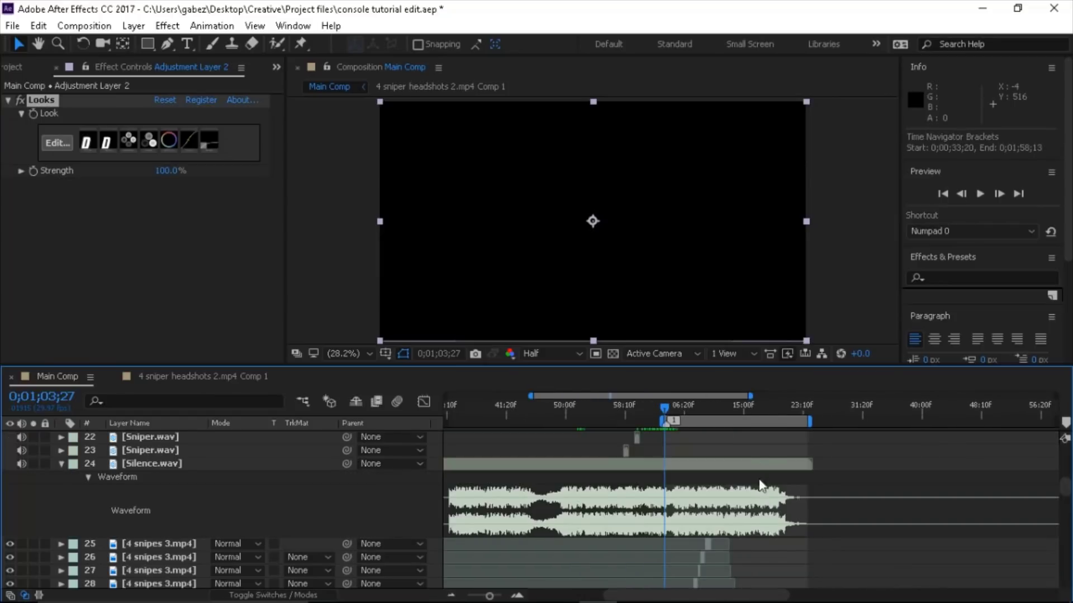
Step: Set the work area to end at 0;01;11;25 and preview the playback of that range
left_click(722, 403)
key("n")
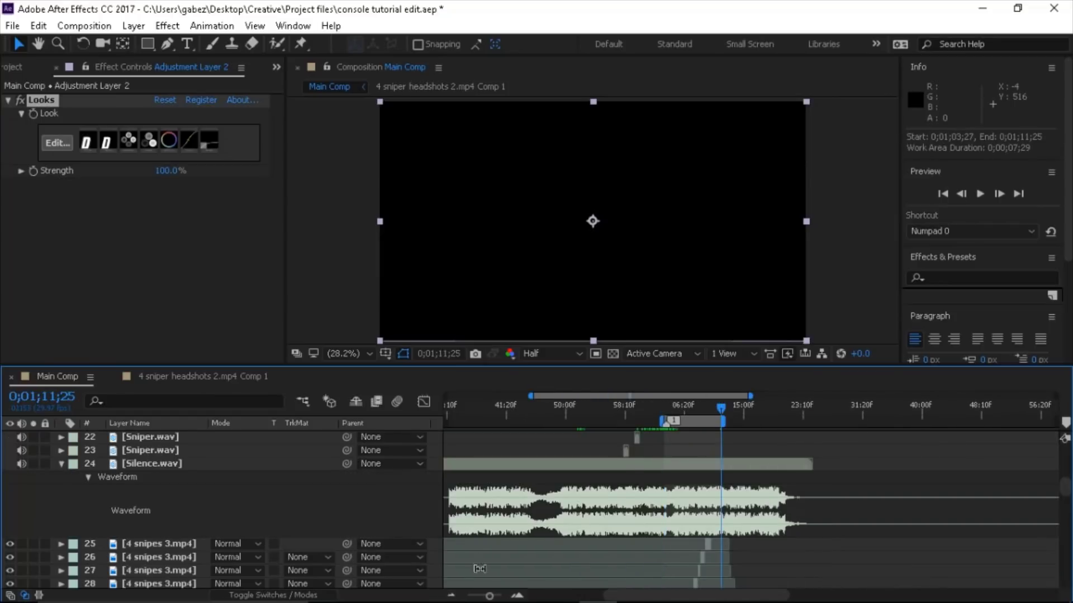
left_click(517, 595)
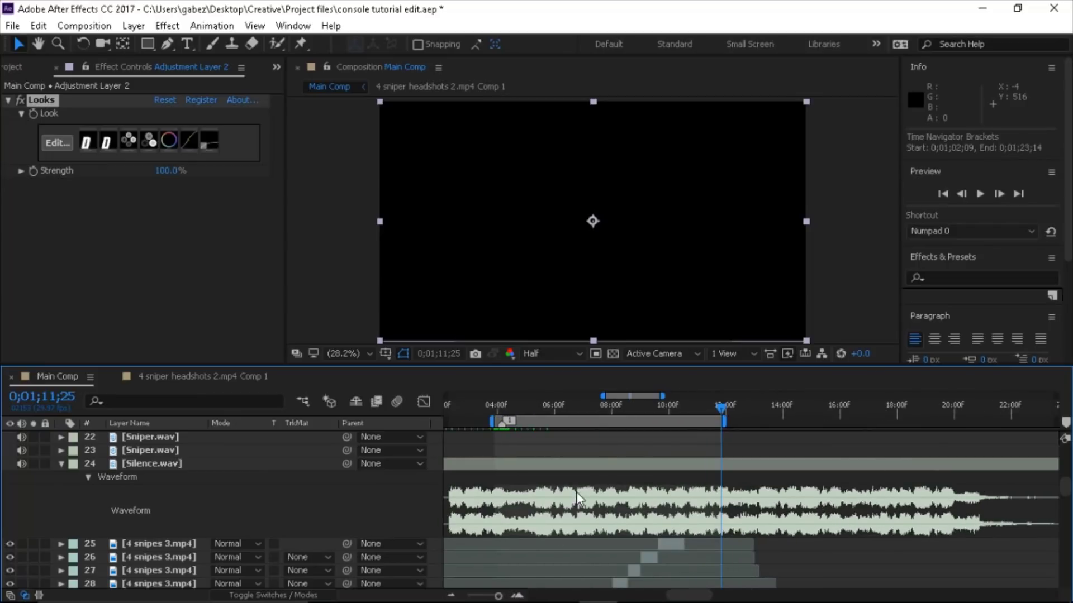
scroll(575, 492, "down", 3)
left_click(979, 193)
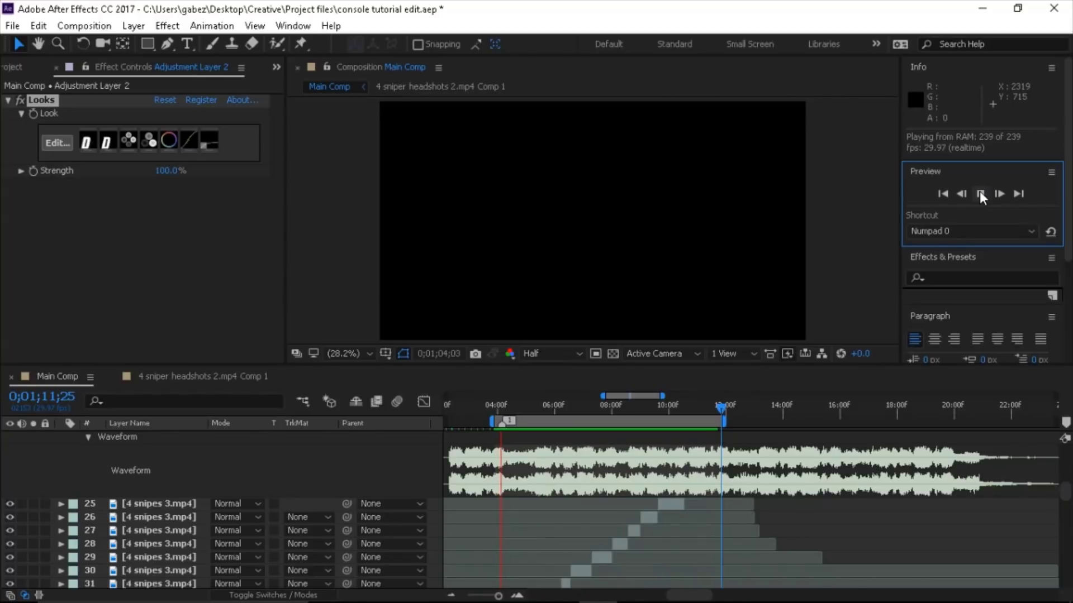
left_click(980, 193)
Step: Examine the Twixtor Speed % keyframes and graph curve of the 4 snipes 3.mp4 segment on layer 35
left_click(515, 406)
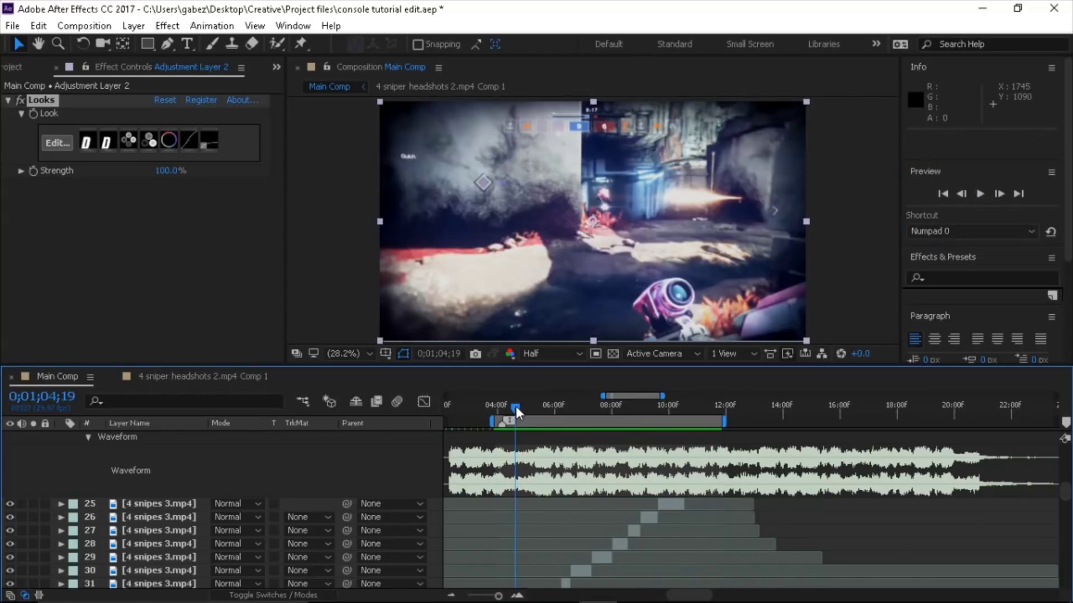
scroll(516, 475, "down", 4)
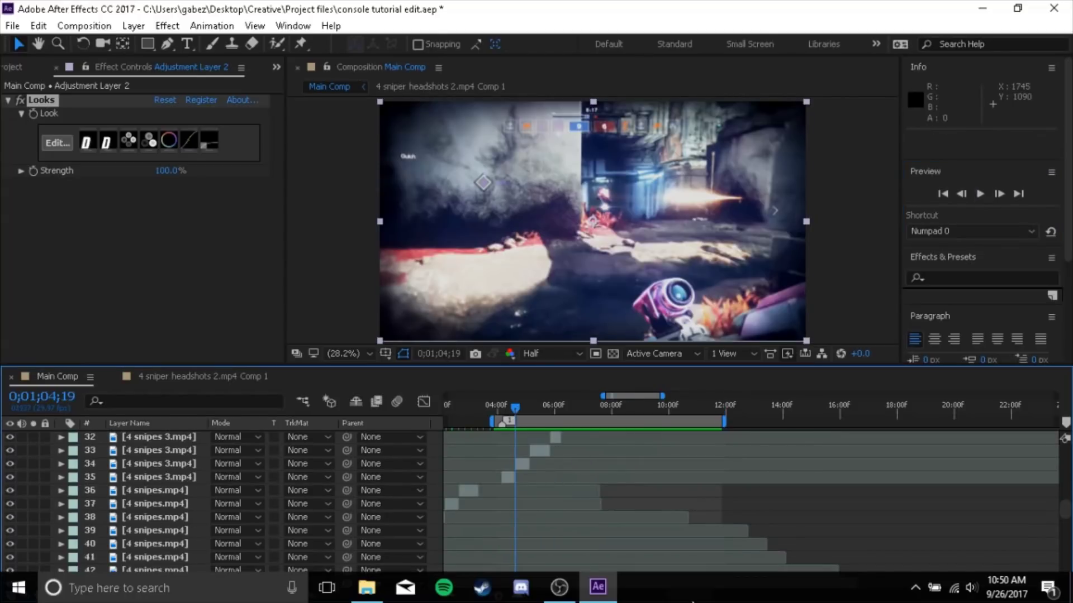
scroll(709, 524, "left", 3)
scroll(626, 541, "up", 2)
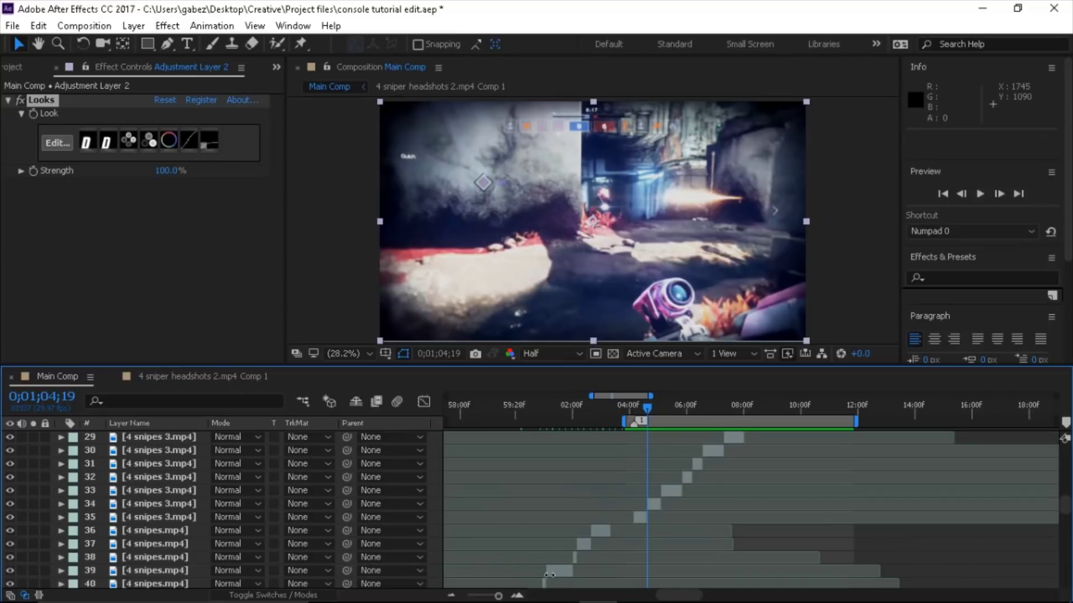
scroll(619, 518, "up", 3)
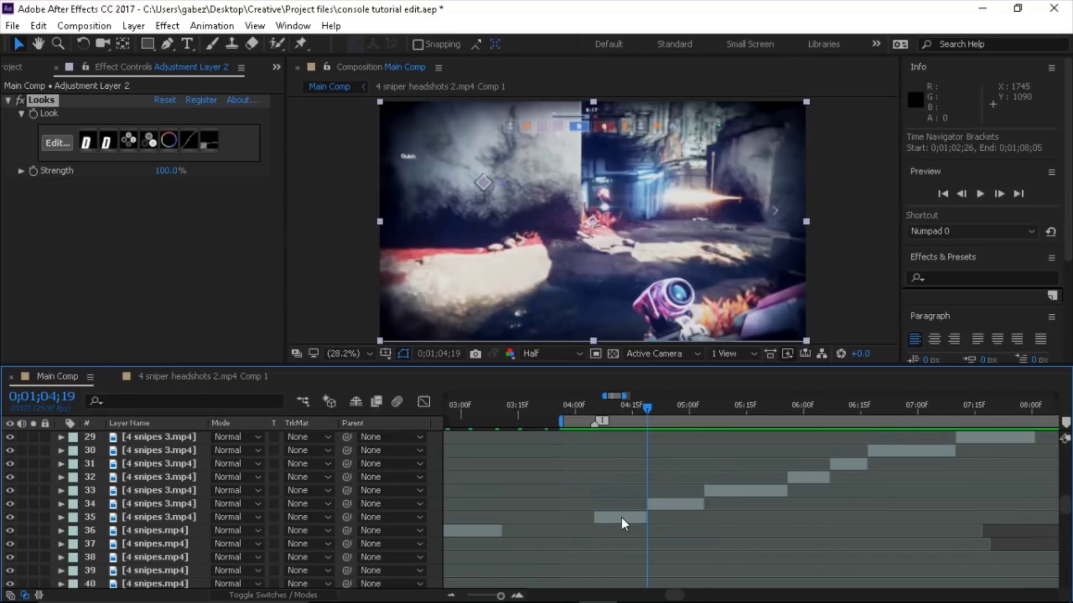
left_click(621, 518)
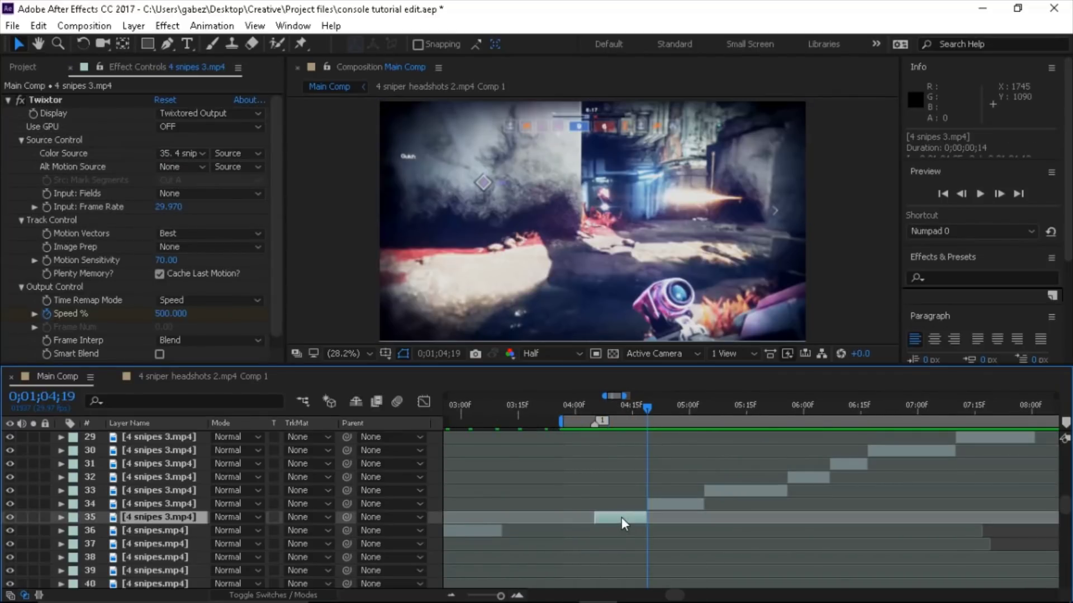
key("u")
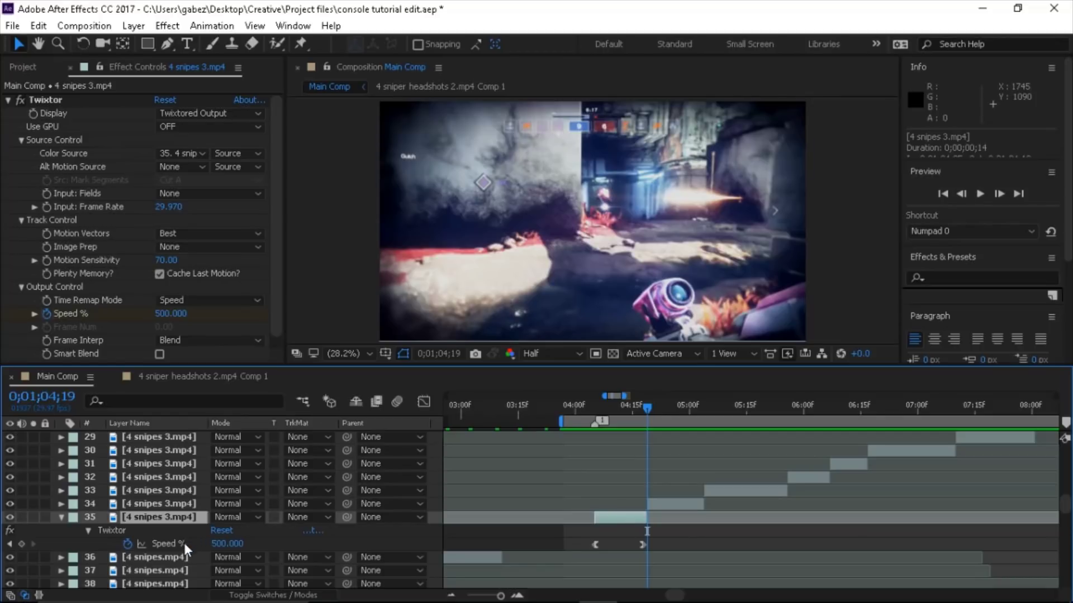
key("j")
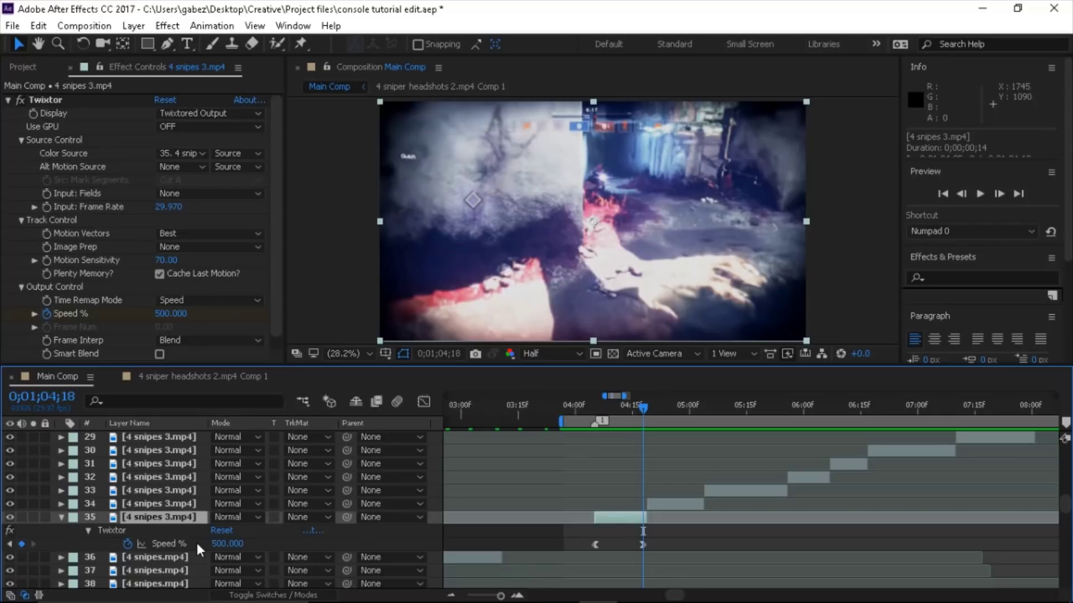
left_click(195, 541)
left_click(424, 400)
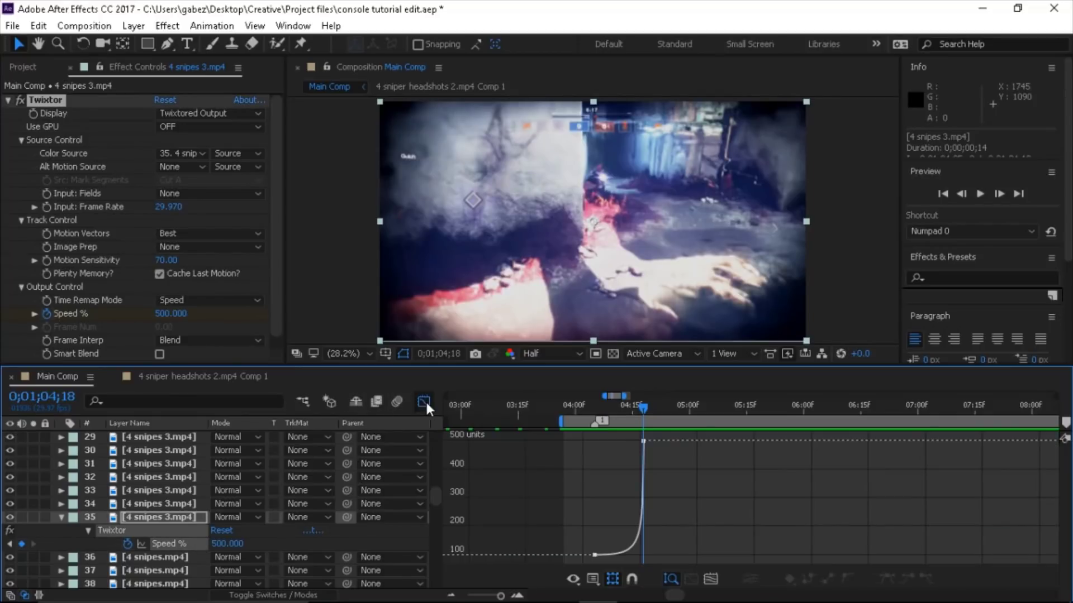
left_click(517, 595)
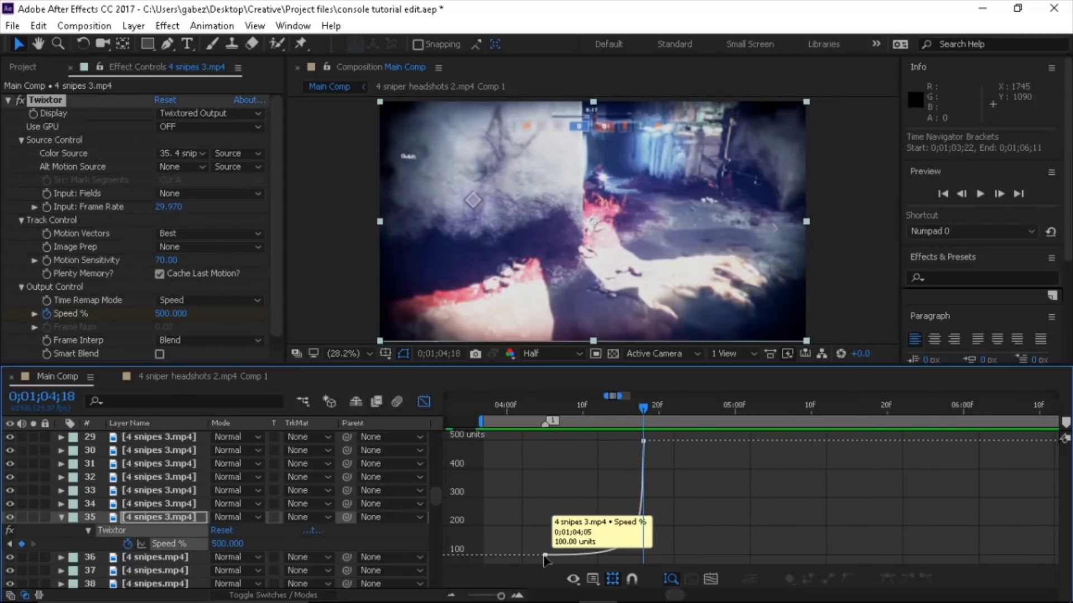
left_click(554, 555)
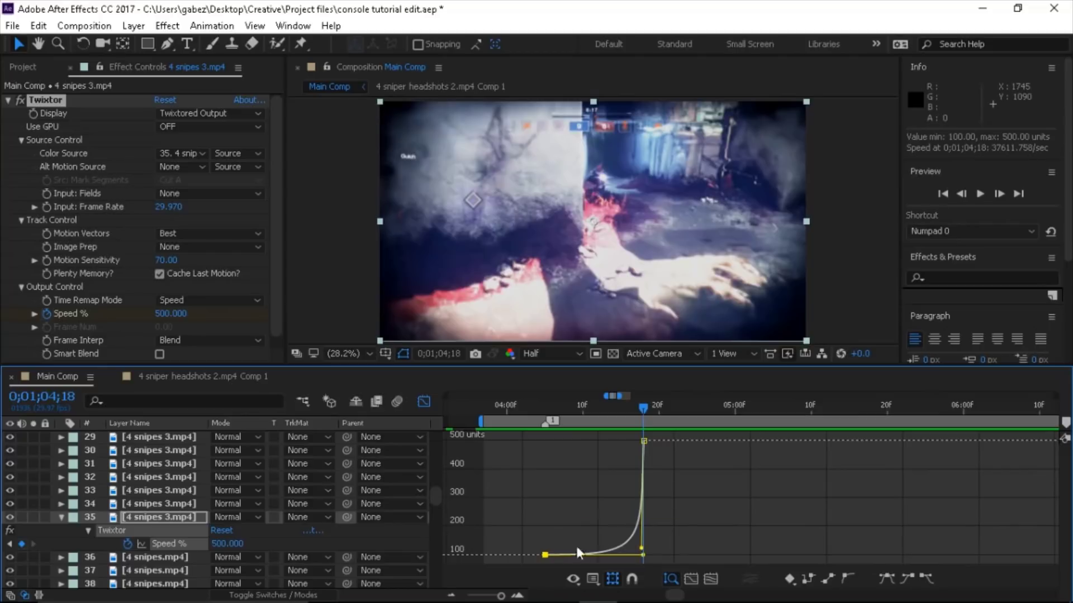
left_click(419, 407)
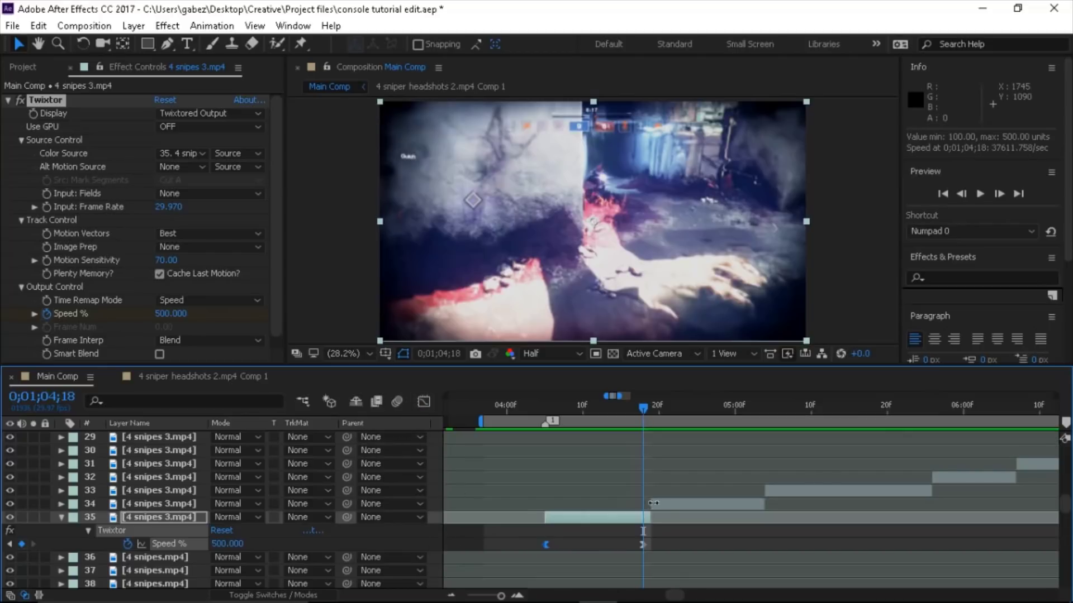
Step: Examine the Twixtor Speed % keyframes and graph curve of the 4 snipes 3.mp4 segment on layer 34
left_click(675, 506)
key("u")
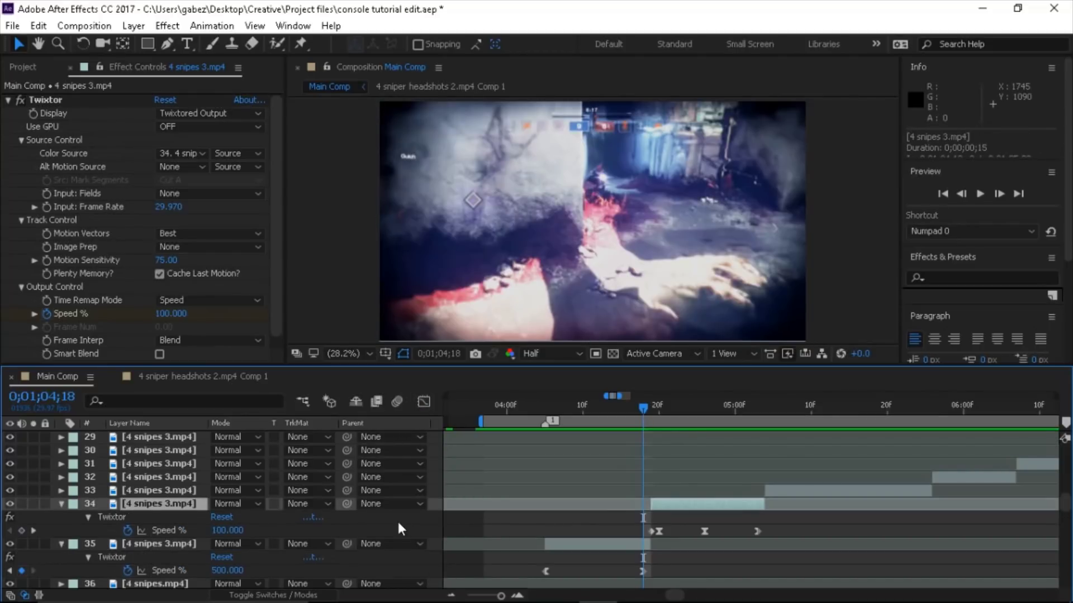
key("k")
left_click(193, 530)
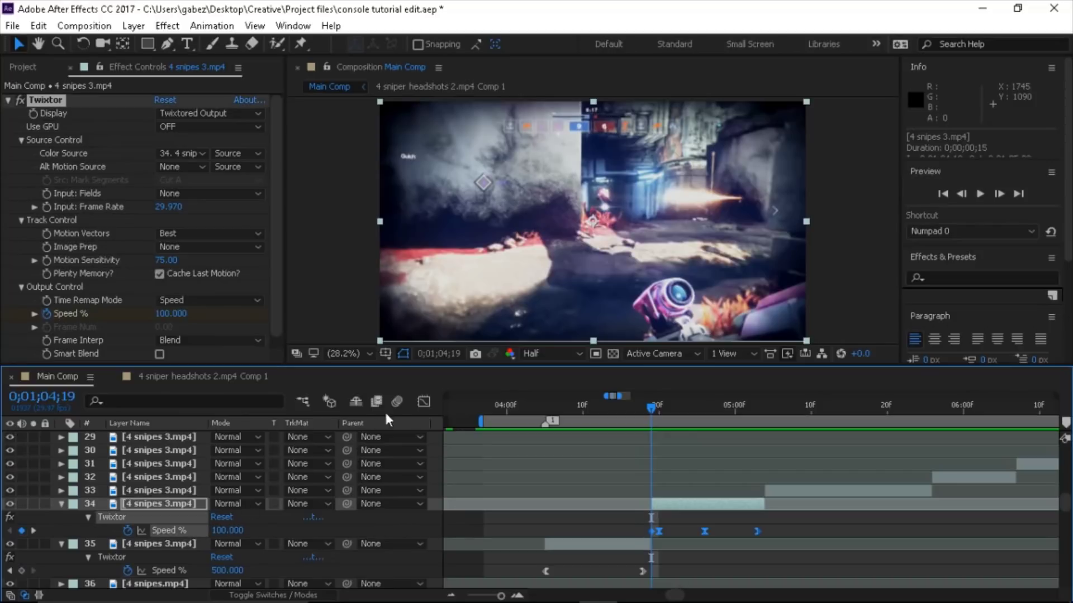
left_click(423, 401)
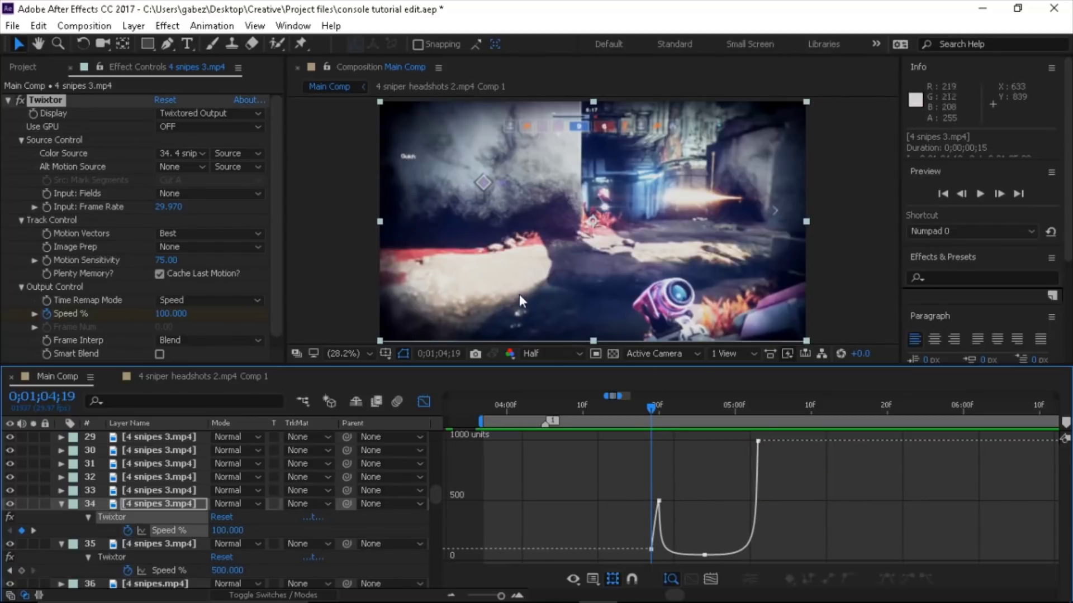
left_click(423, 401)
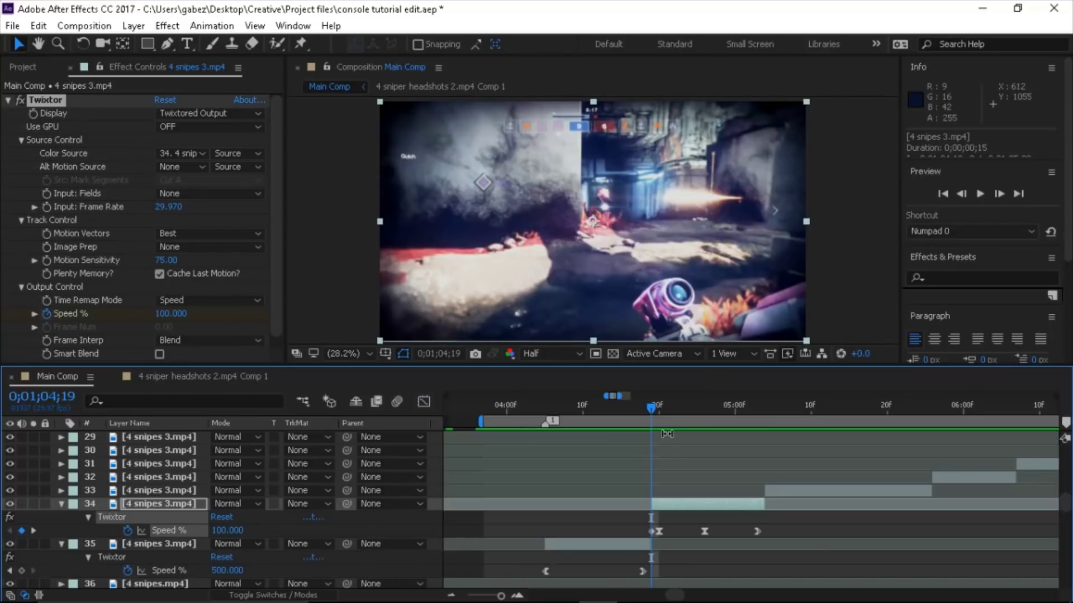
Step: Examine the Speed % keyframes and graph of the layer 33 segment, and scrub through its footage to 0;01;05;20
left_click(844, 488)
left_click(825, 404)
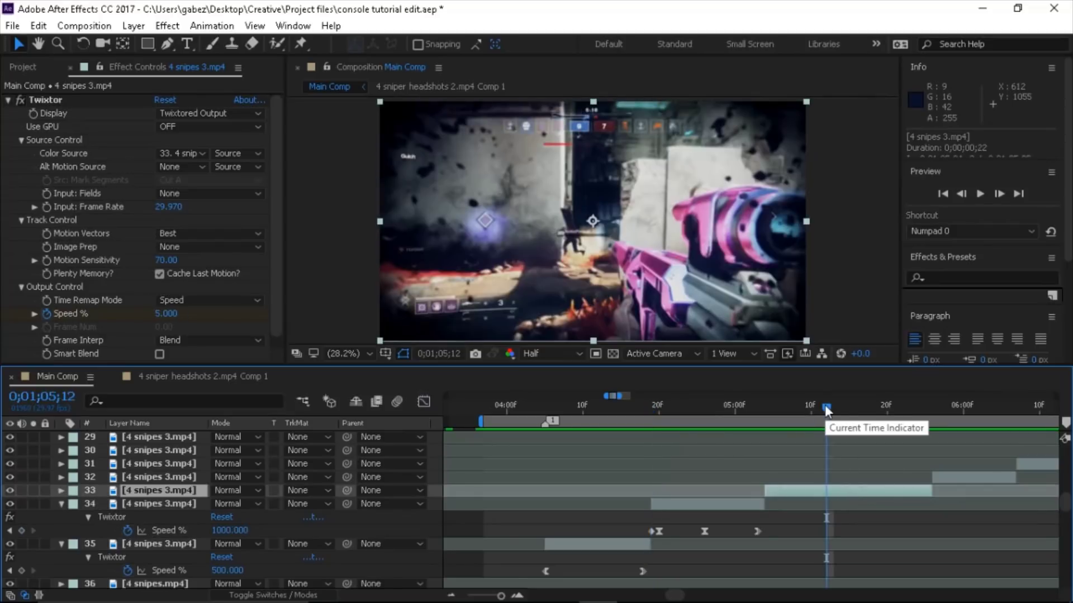
key("u")
left_click(193, 518)
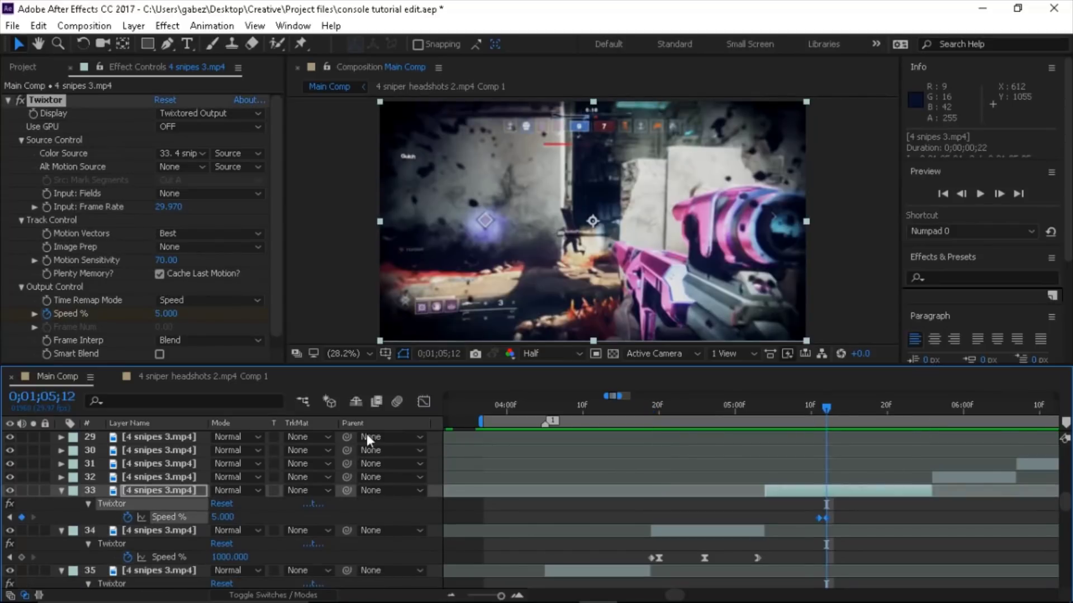
left_click(423, 403)
left_click(424, 405)
left_click_drag(825, 411, 885, 429)
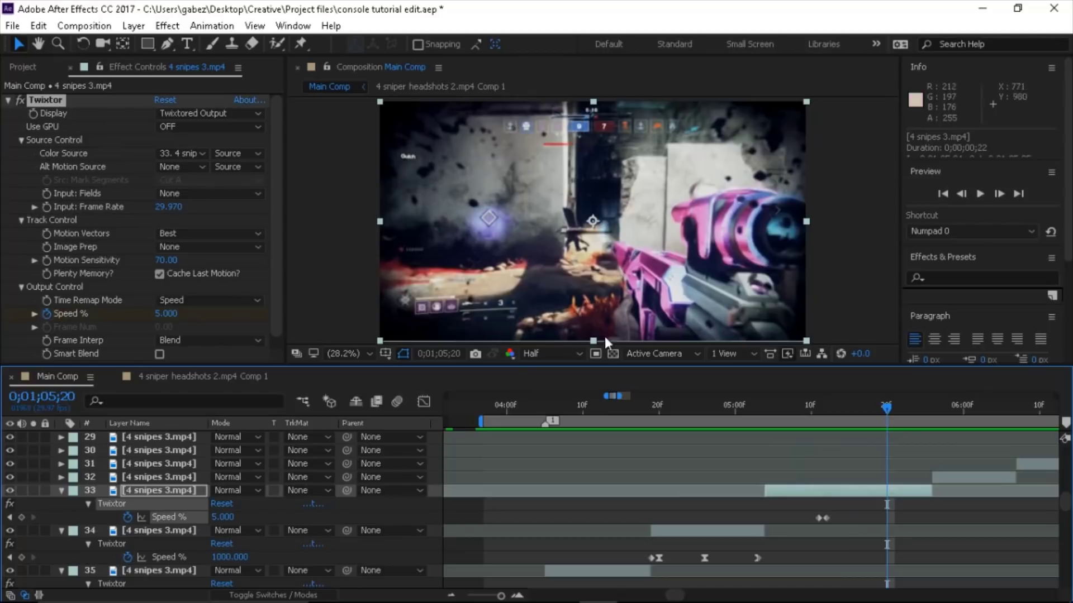
Step: Collapse the revealed Twixtor properties of the 4 snipes 3.mp4 layers 33, 34 and 35
left_click(450, 596)
left_click(451, 596)
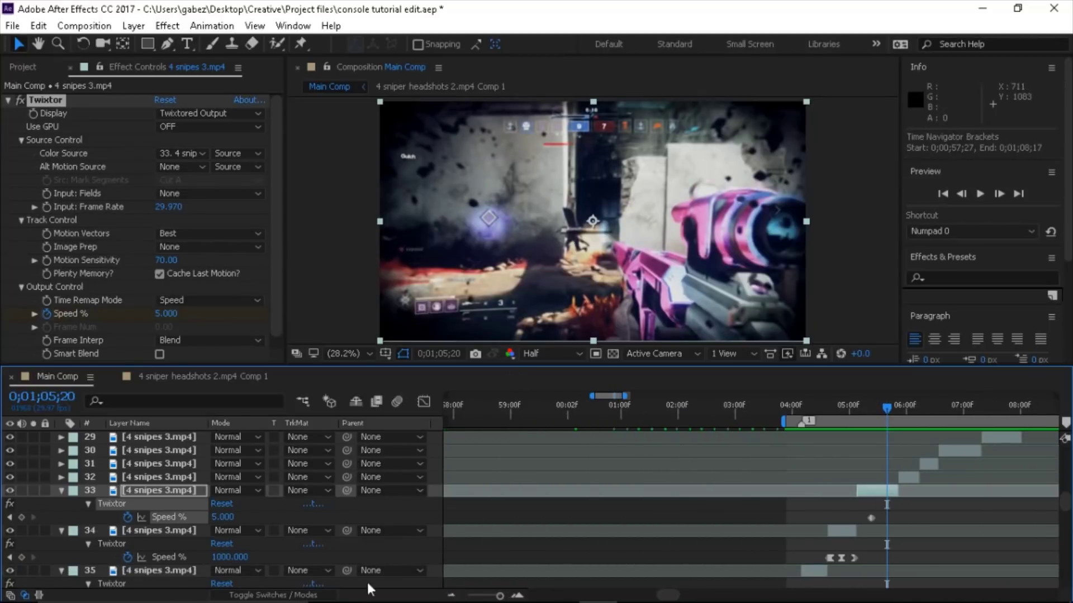
left_click(62, 530)
left_click(62, 491)
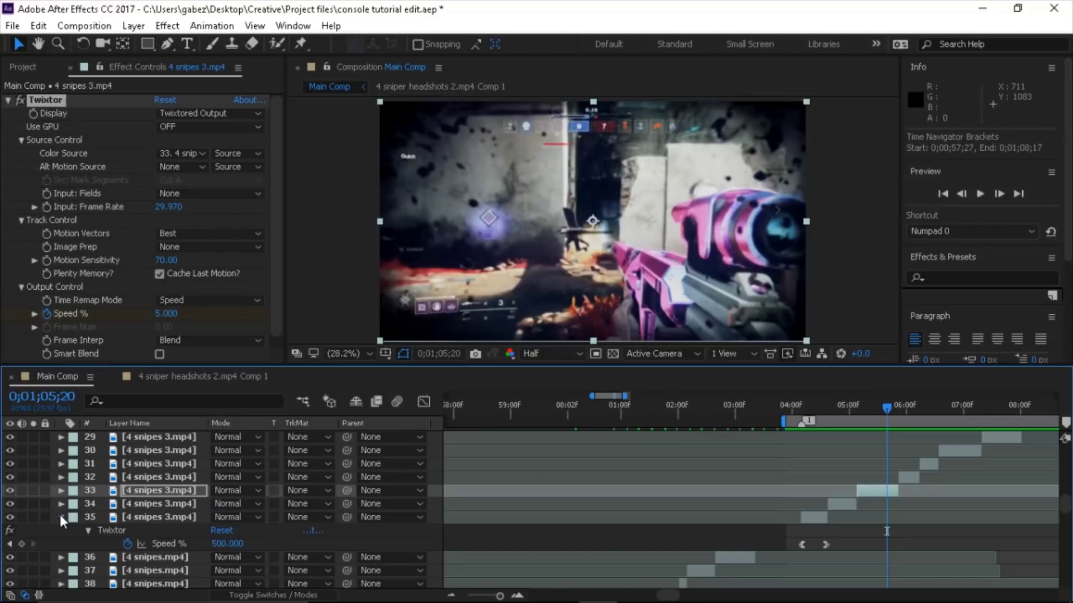
left_click(61, 517)
Step: Scrub to 0;01;04;28 and examine how the 4 snipes 3.mp4 segments line up with the Sniper.wav layers and the Silence.wav waveform
left_click(808, 405)
left_click_drag(807, 405, 844, 408)
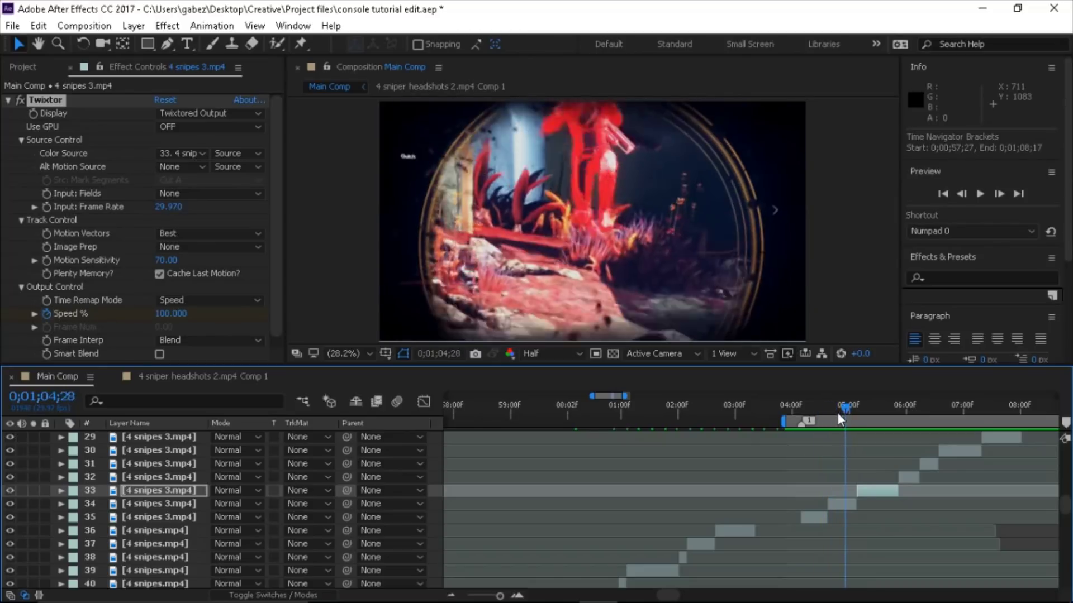
left_click_drag(671, 597, 677, 596)
scroll(731, 485, "up", 1)
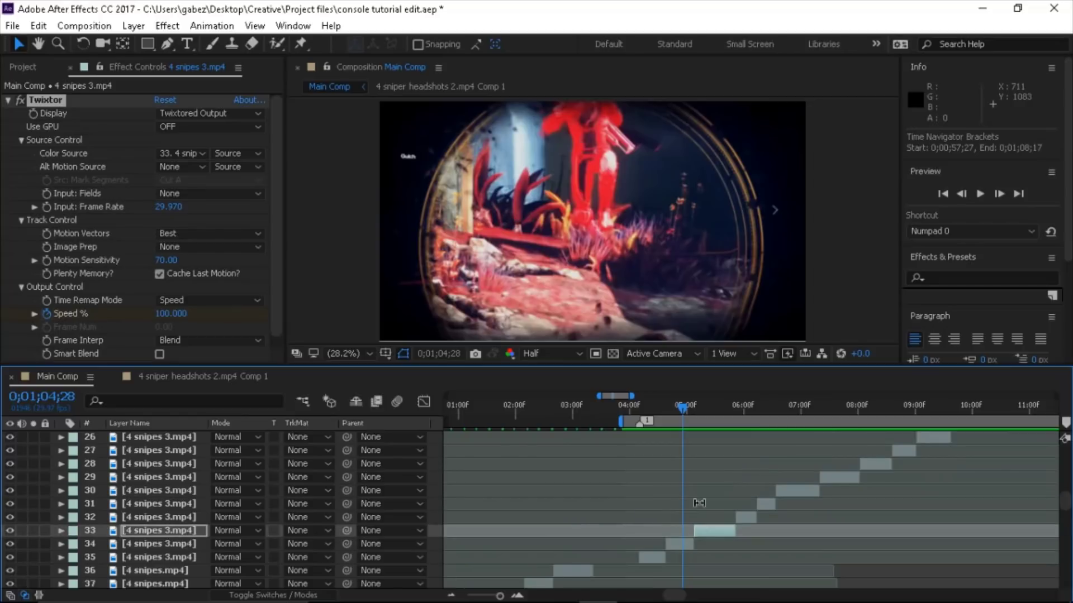
left_click(451, 595)
scroll(637, 517, "down", 4)
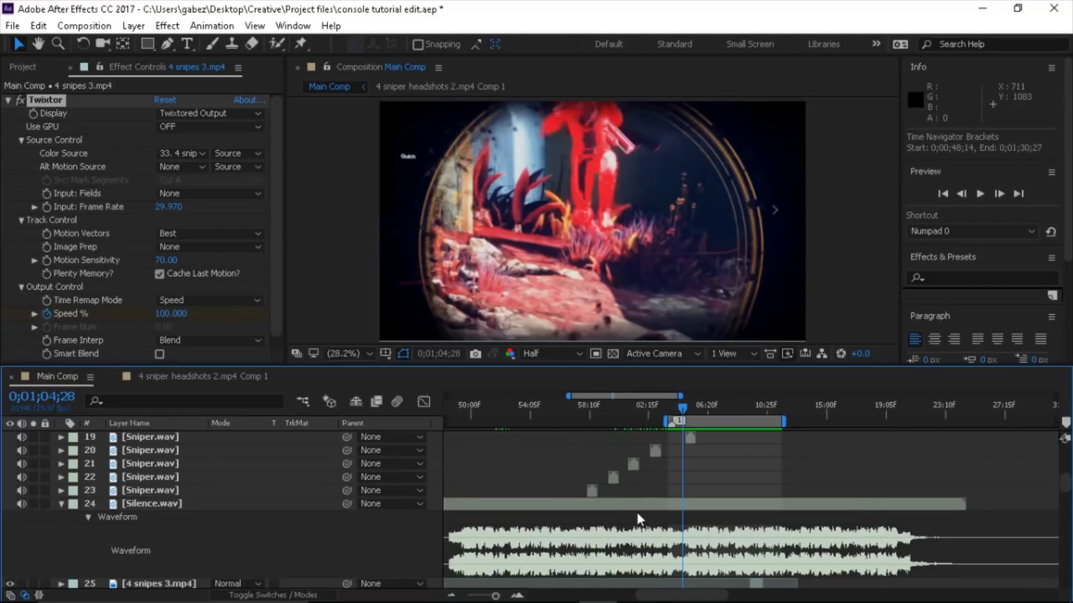
scroll(637, 516, "up", 4)
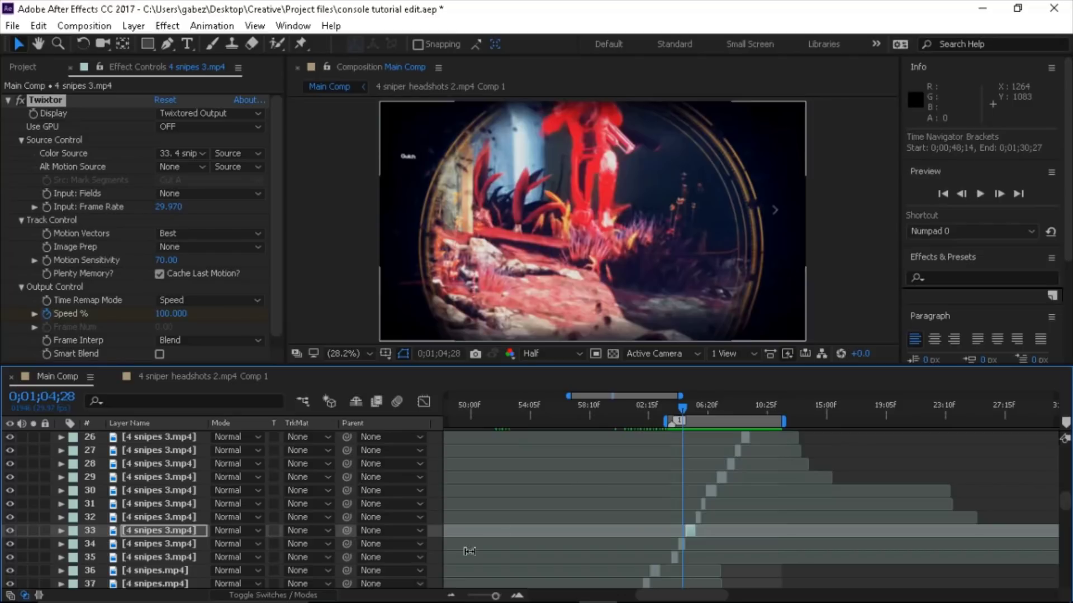
left_click(450, 595)
scroll(603, 503, "up", 5)
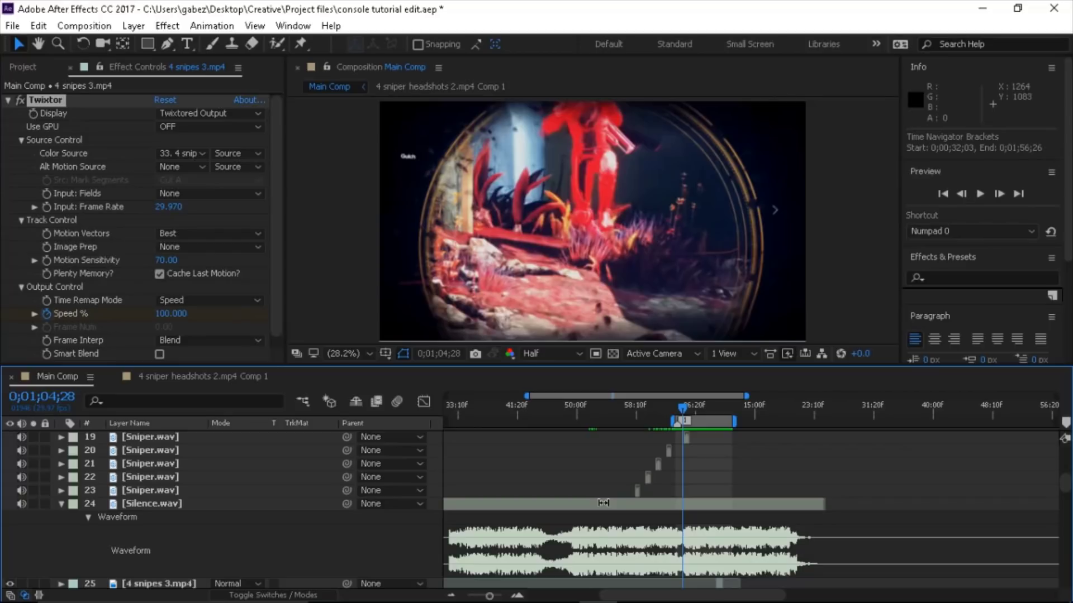
scroll(634, 531, "down", 6)
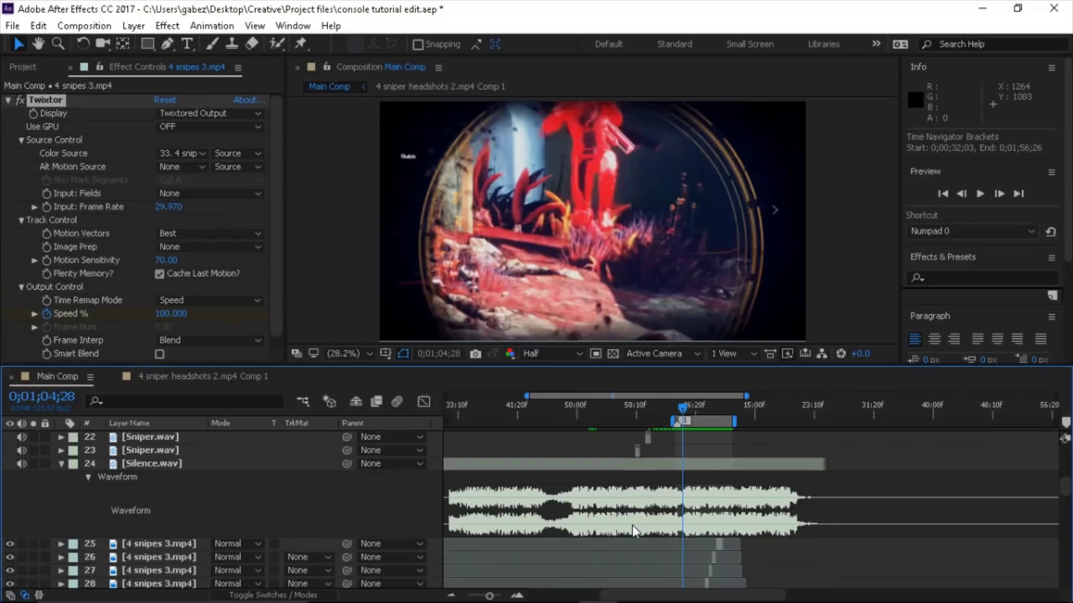
scroll(630, 532, "up", 3)
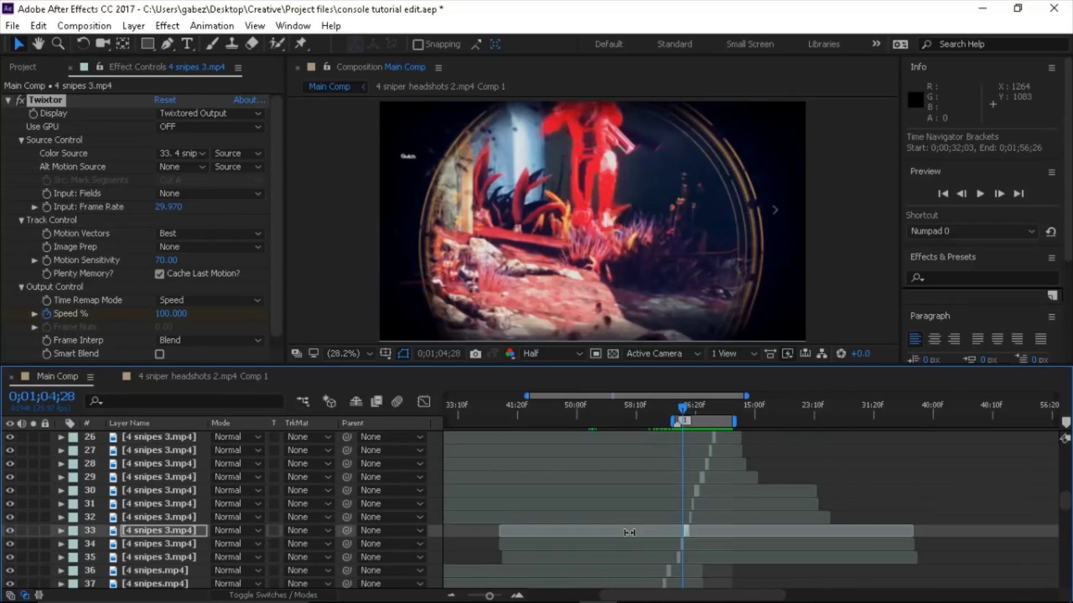
scroll(629, 532, "up", 2)
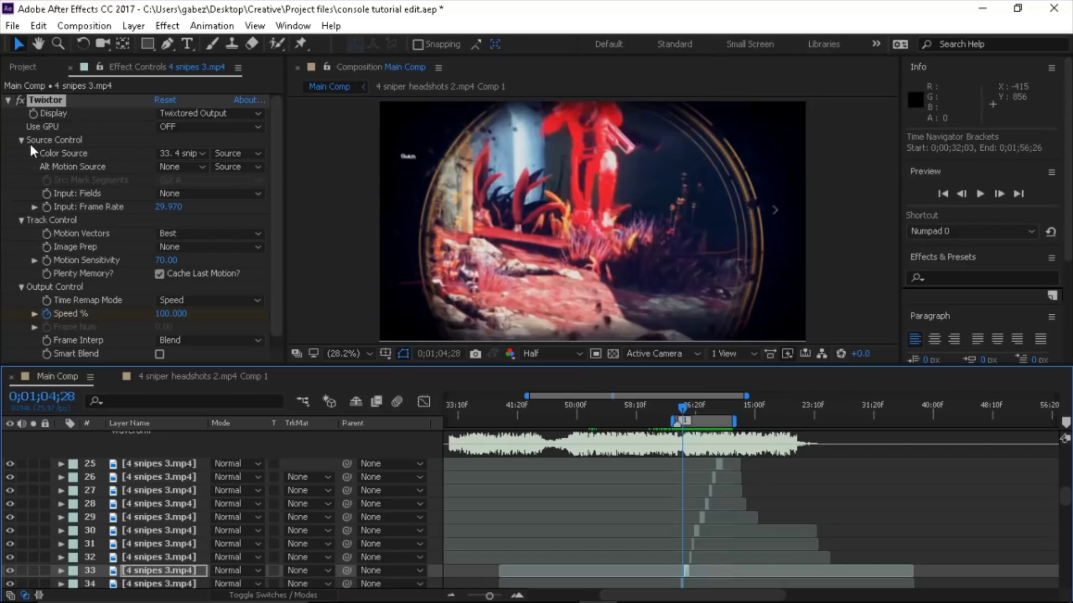
left_click(5, 100)
left_click(64, 172)
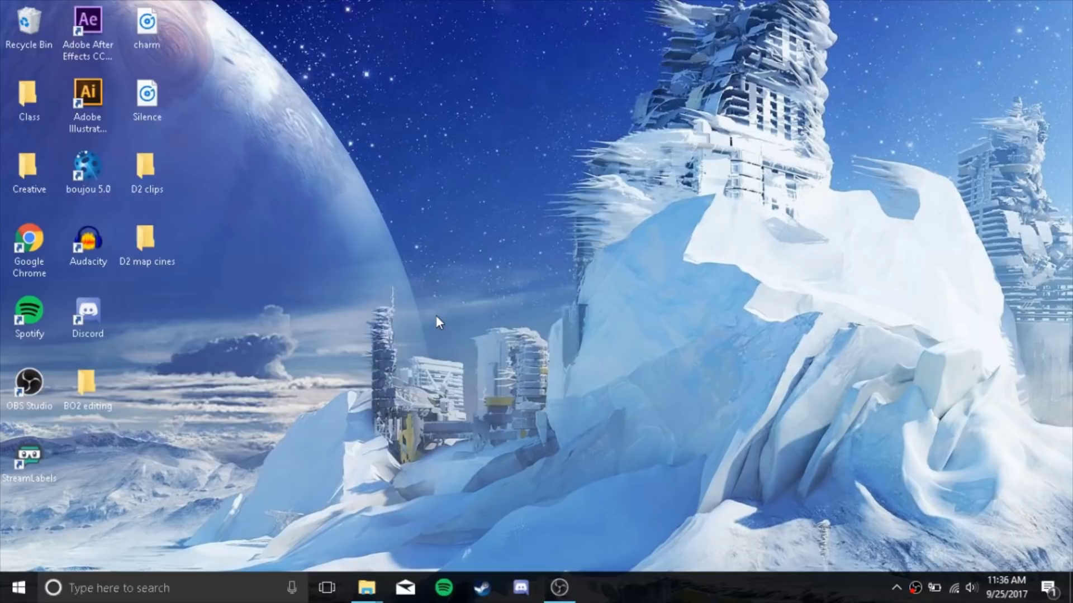
Step: Switch to Google Chrome and open youtube.com
double_click(29, 240)
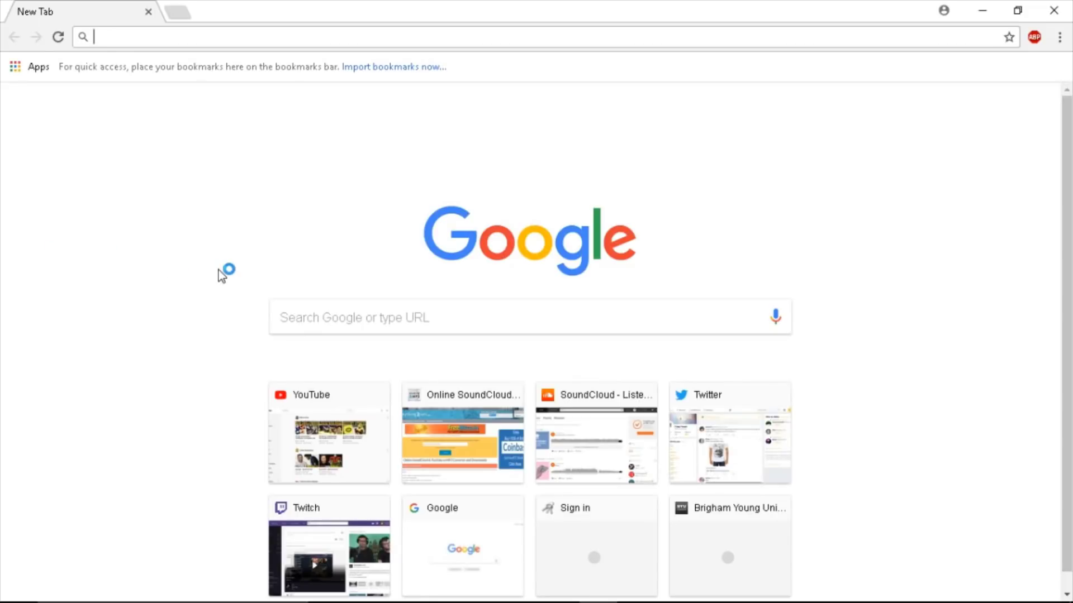
type("you")
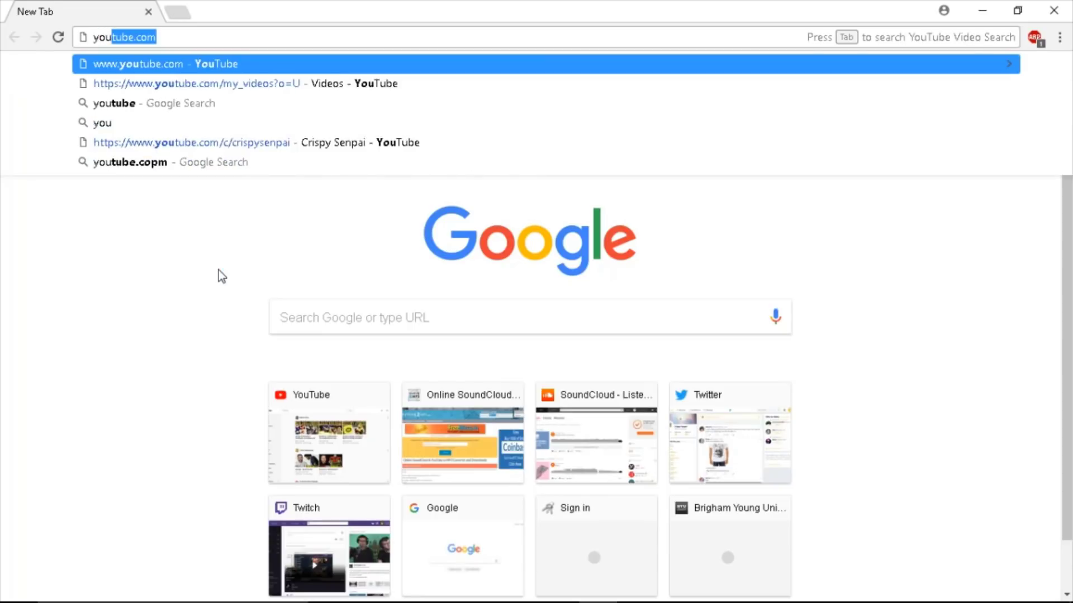
type("tube.com")
key("Return")
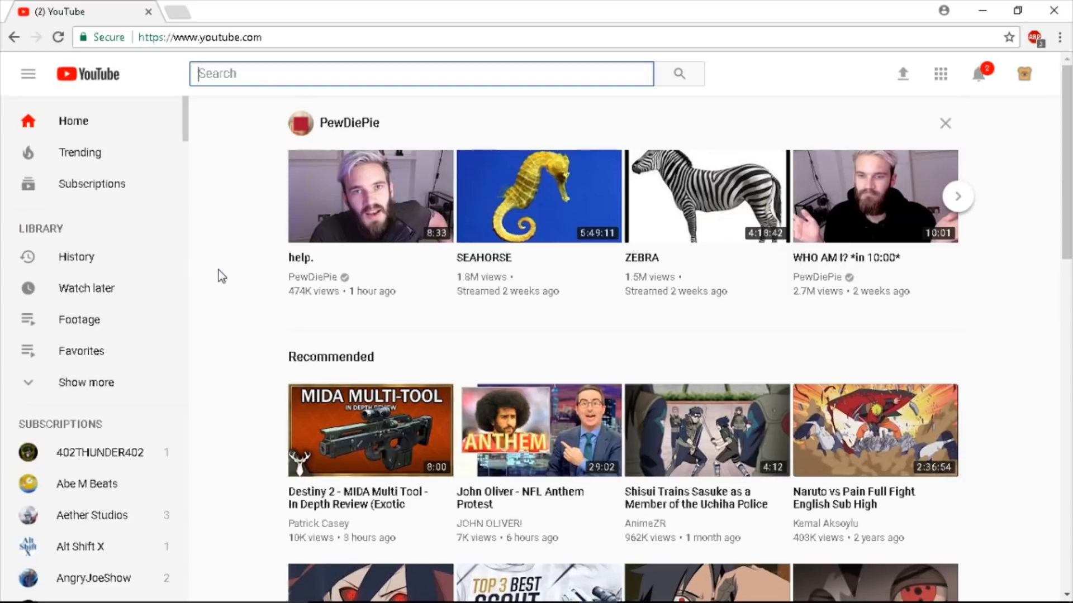
Step: Expand the full list of library playlists and open the "Delineate (fav editor)" playlist
left_click(95, 164)
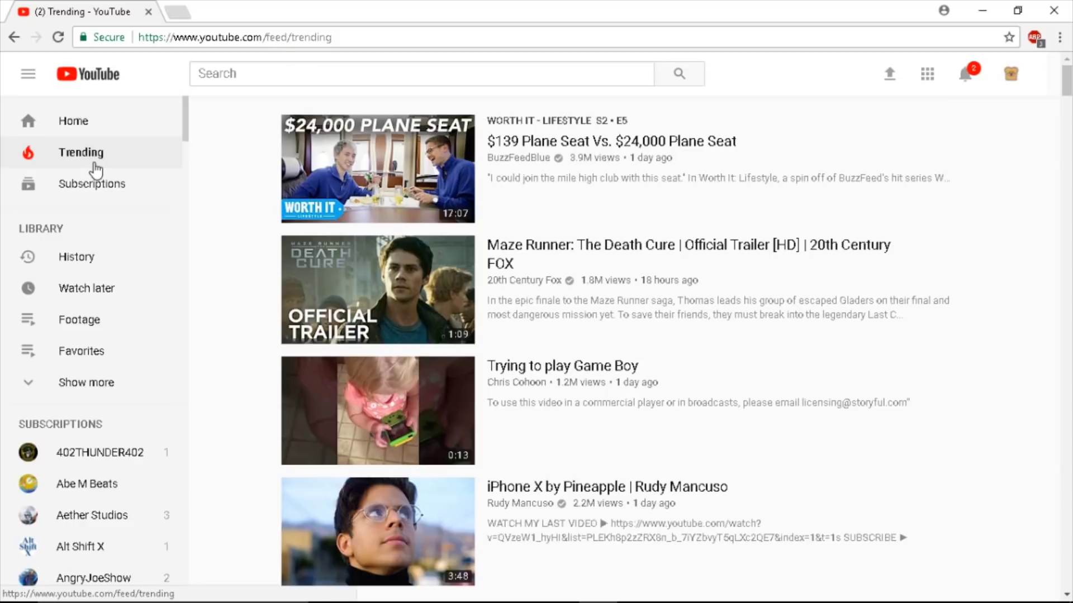
left_click(67, 394)
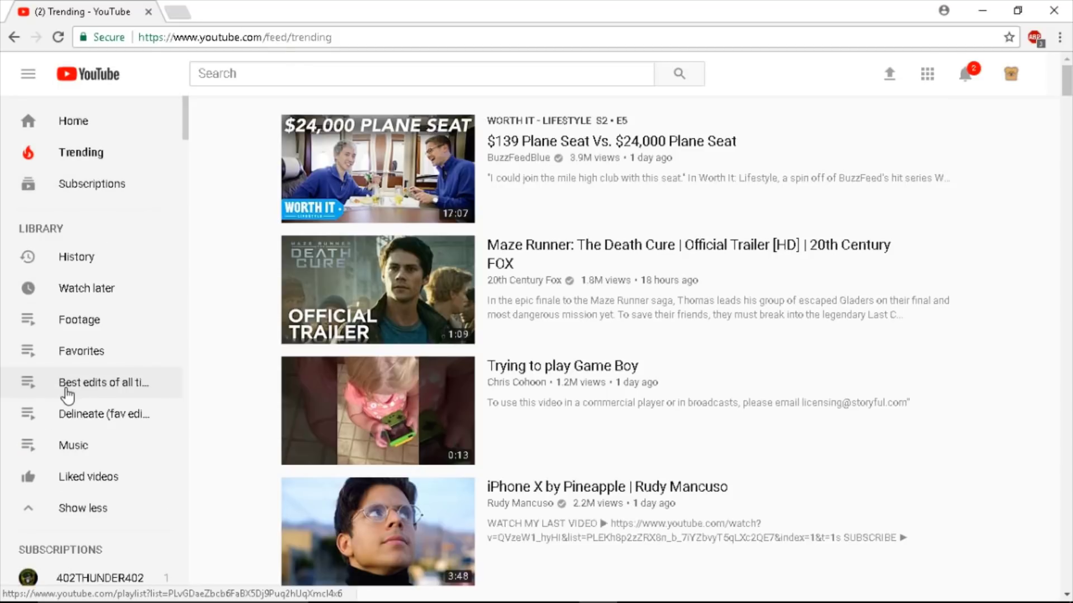
left_click(87, 416)
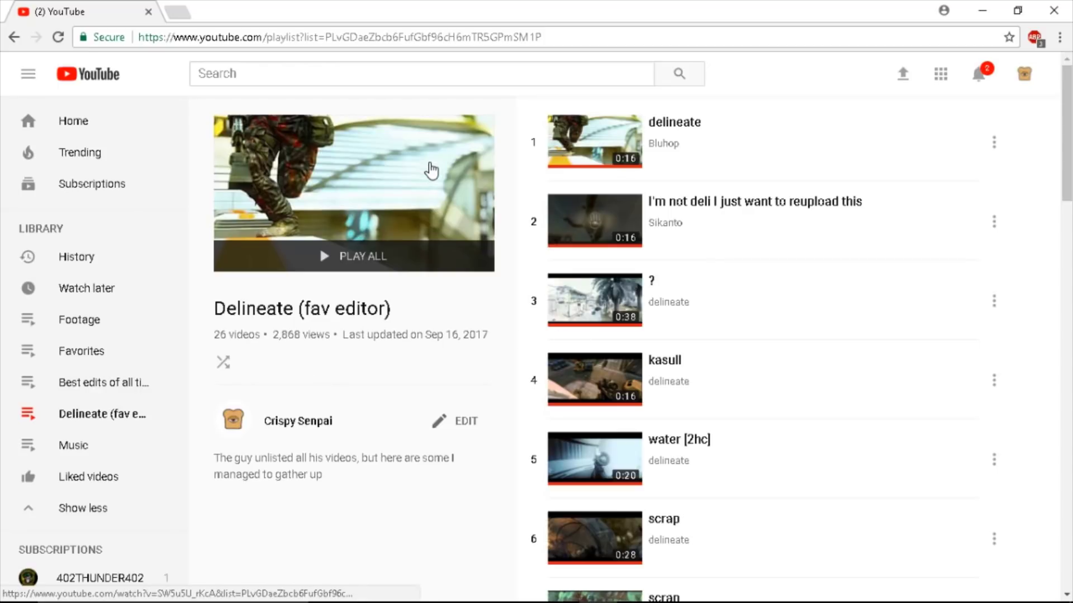
Step: Look through the videos in the "Delineate (fav editor)" playlist, from the first entry to the last
scroll(715, 223, "down", 10)
scroll(699, 480, "down", 15)
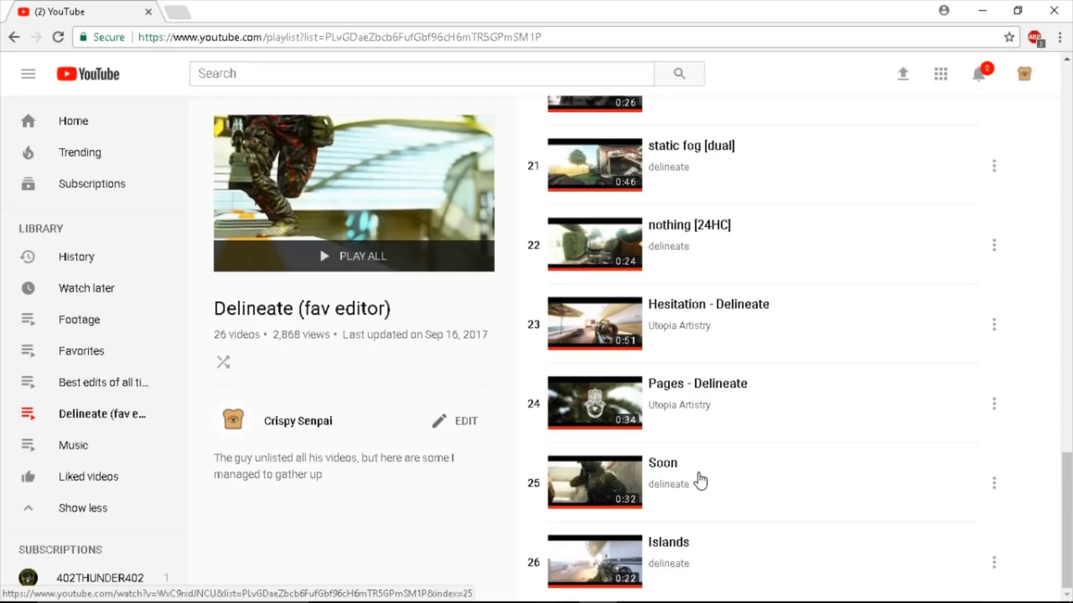
scroll(700, 480, "up", 20)
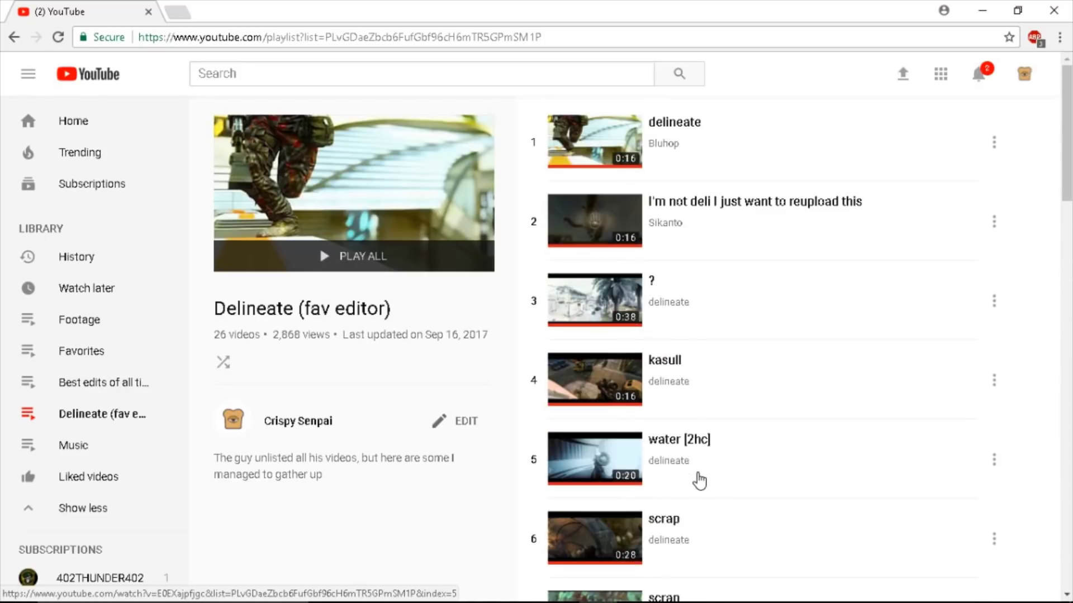
scroll(700, 480, "down", 20)
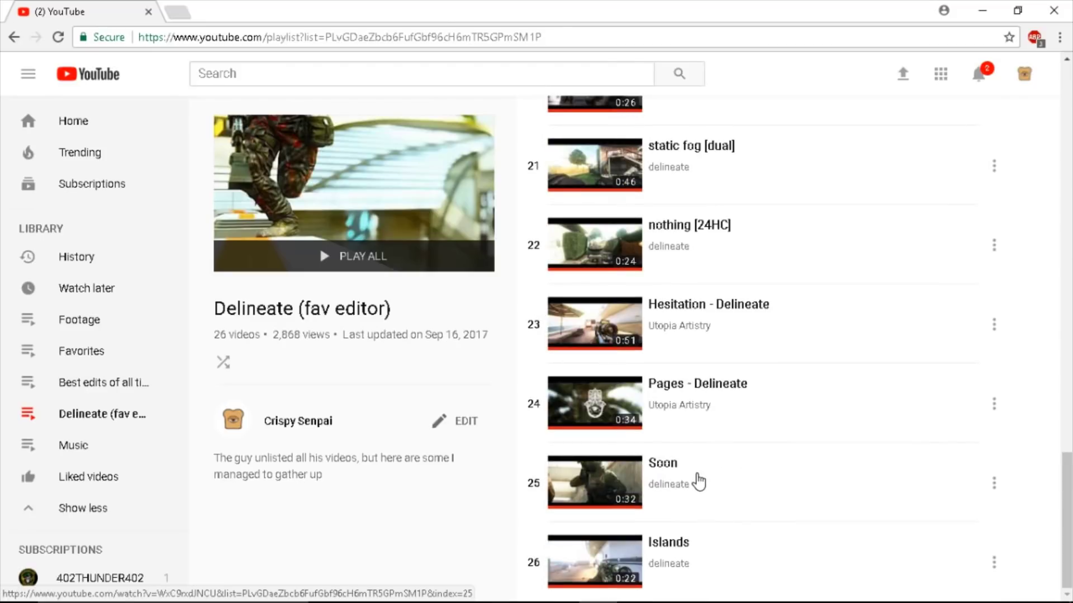
scroll(698, 482, "up", 20)
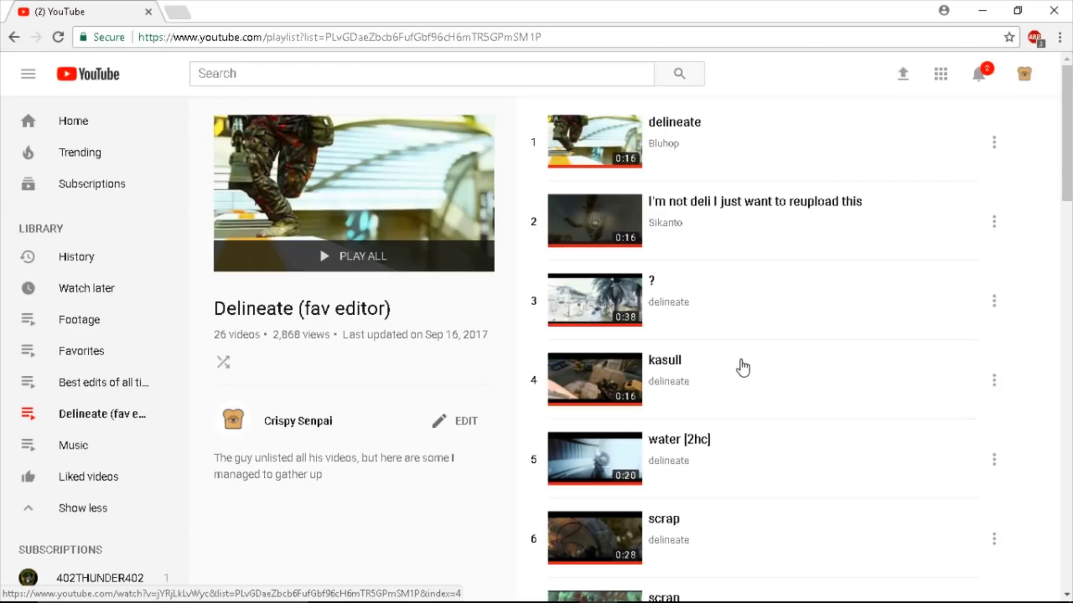
scroll(743, 367, "down", 5)
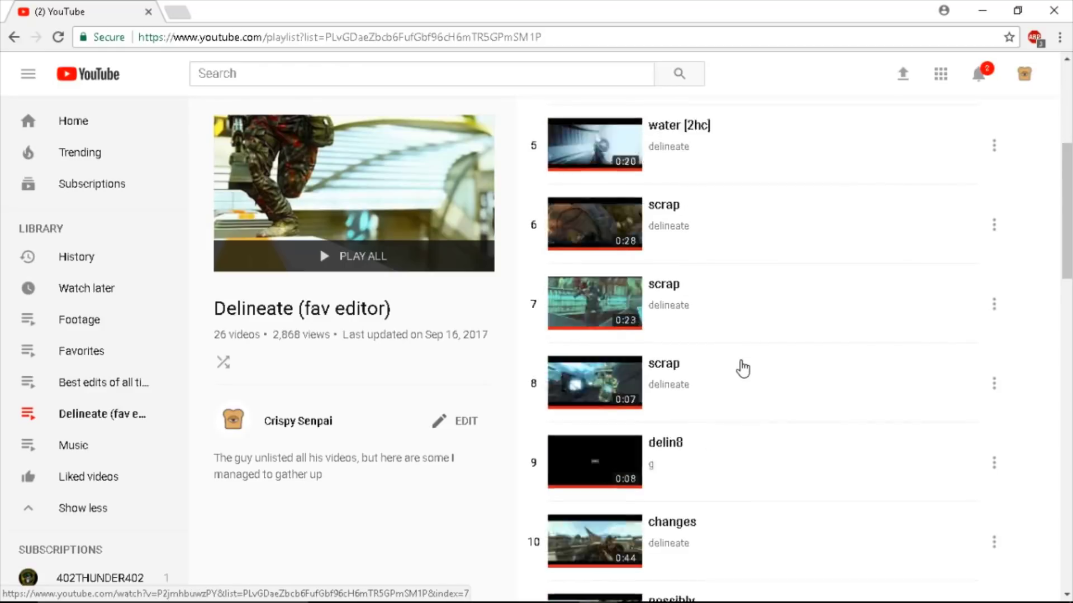
scroll(741, 366, "up", 1)
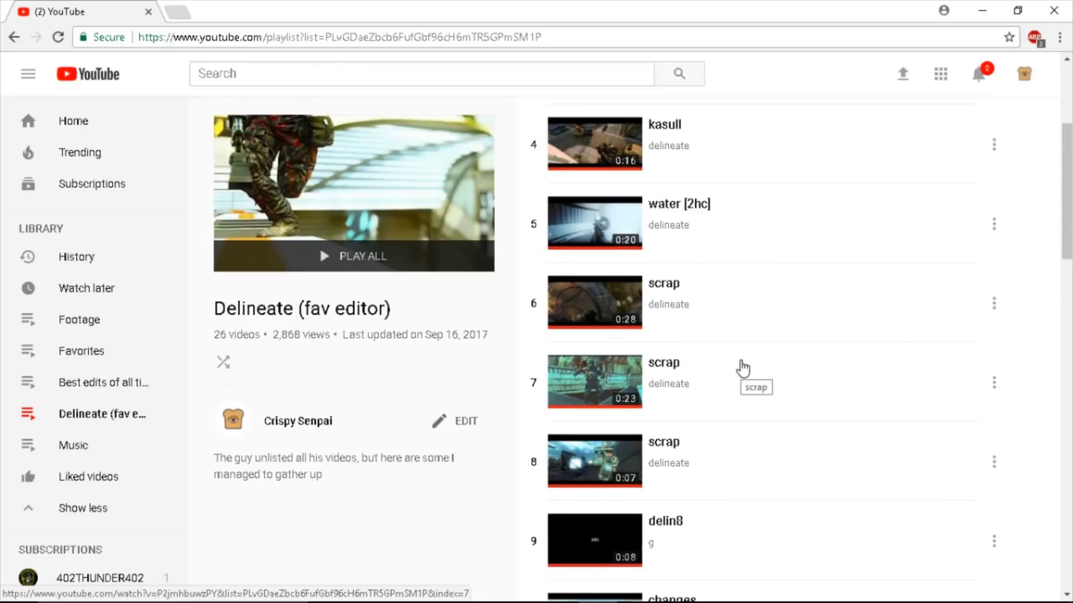
scroll(739, 371, "down", 4)
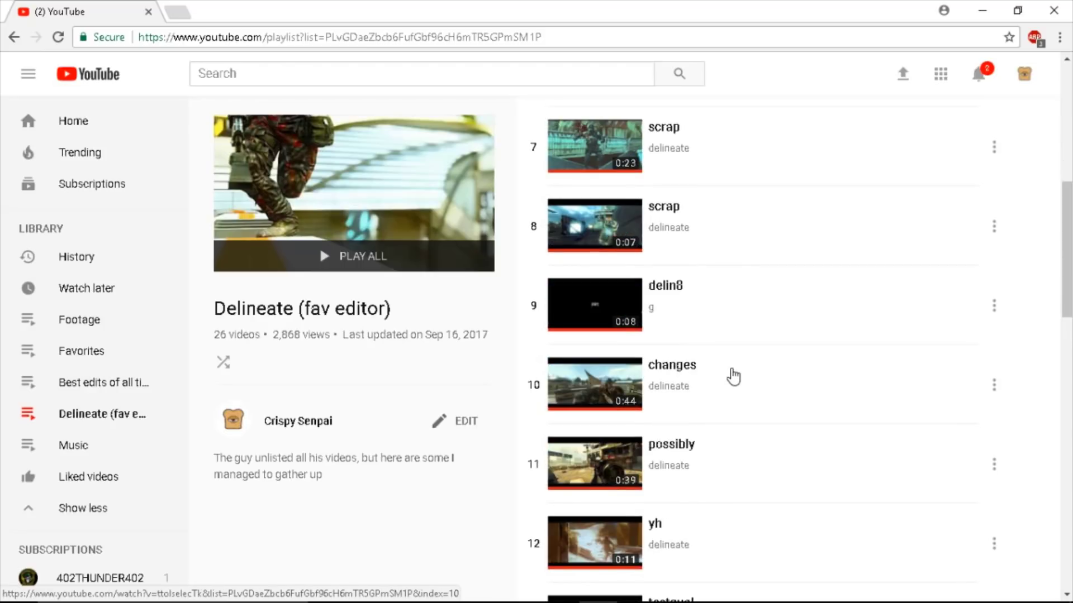
scroll(733, 377, "down", 5)
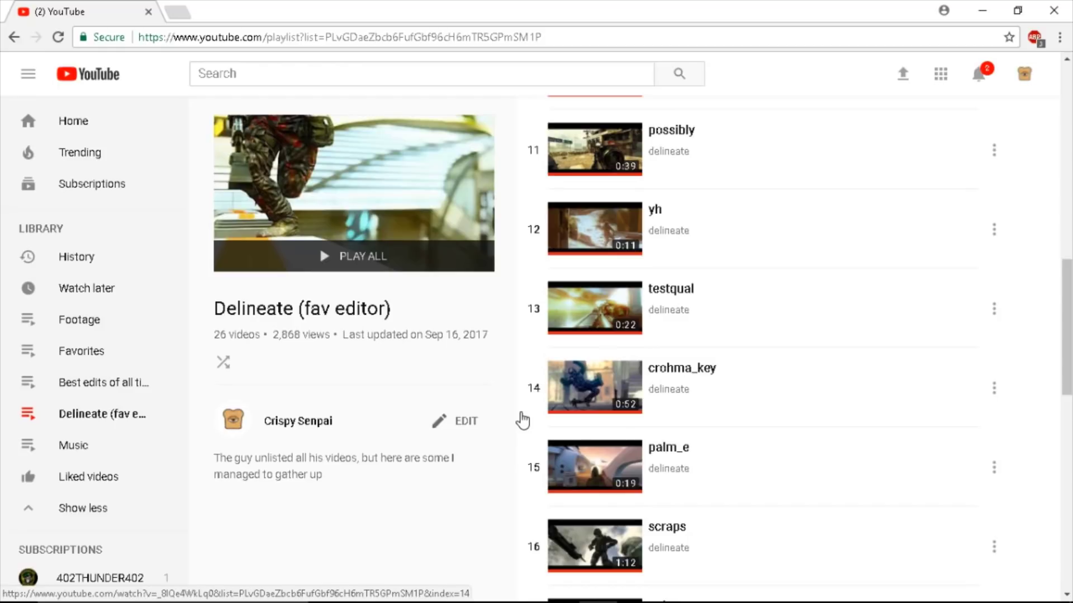
Step: Search YouTube for "t3c", open the T3C channel and show its uploaded videos
left_click(338, 80)
type("t3c")
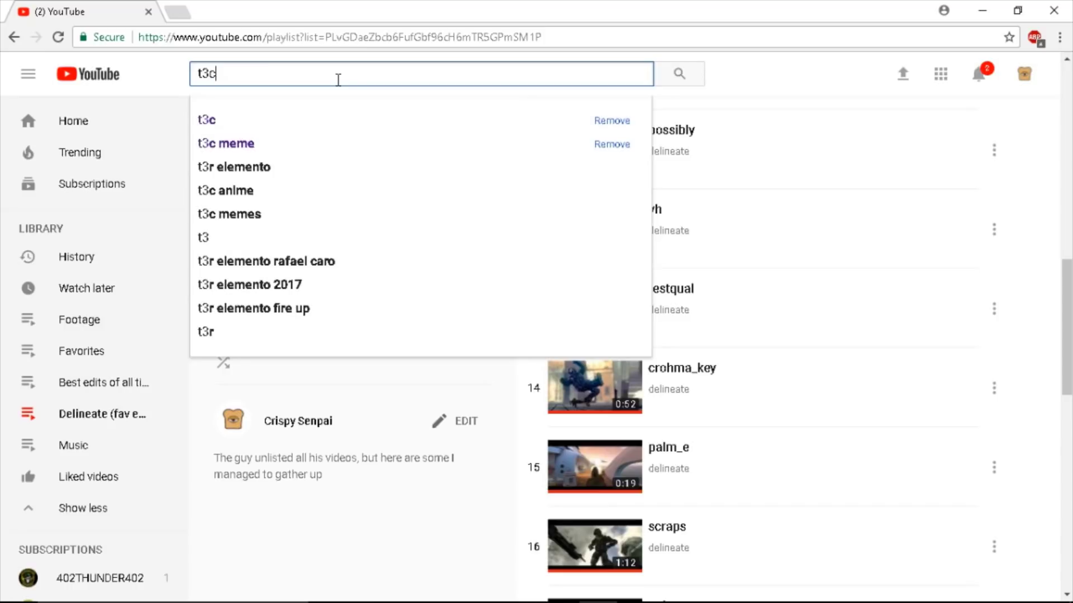
key("Return")
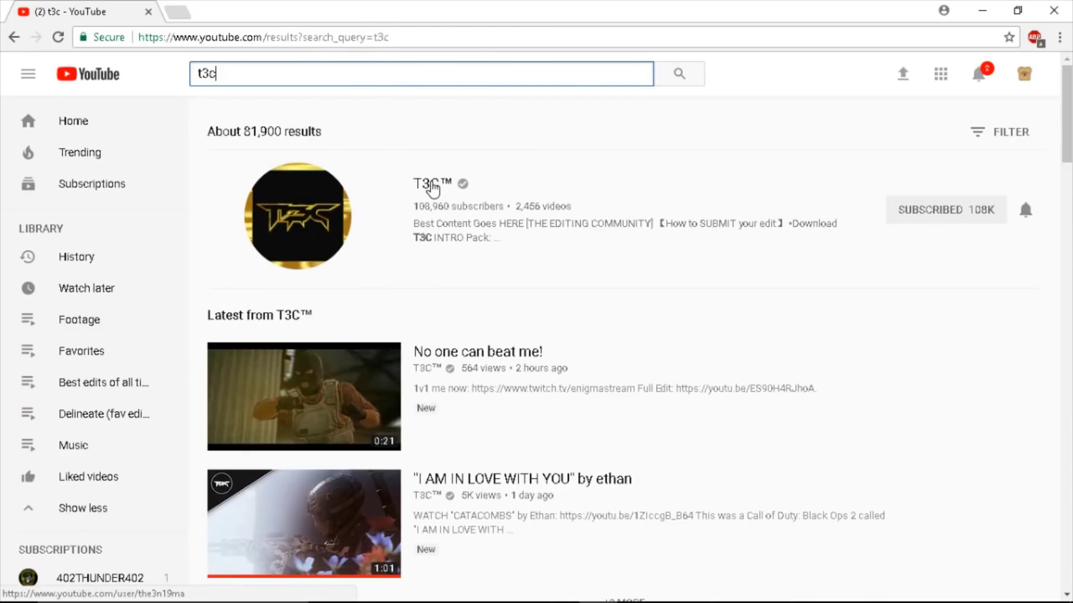
left_click(432, 185)
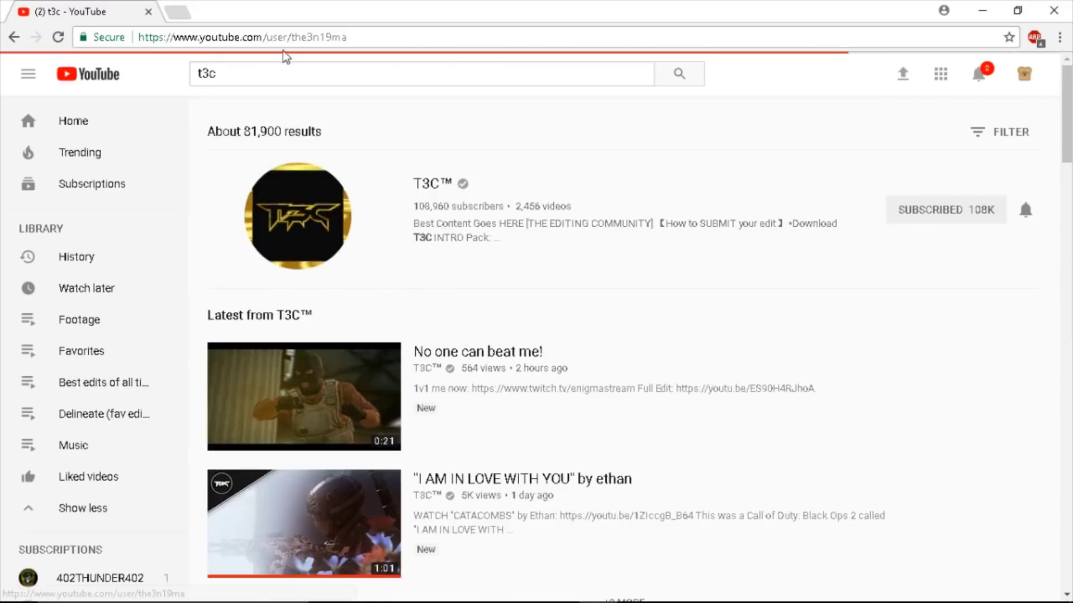
left_click(392, 334)
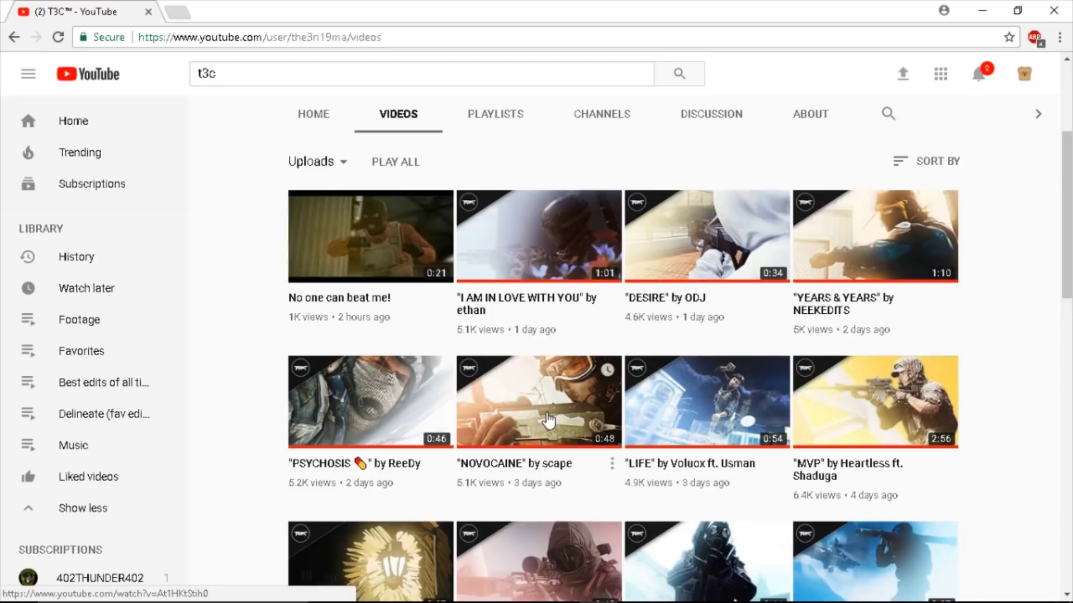
Step: Browse the T3C channel's uploaded edits, from the newest videos down to the older ones and back
scroll(665, 327, "down", 4)
scroll(661, 338, "up", 6)
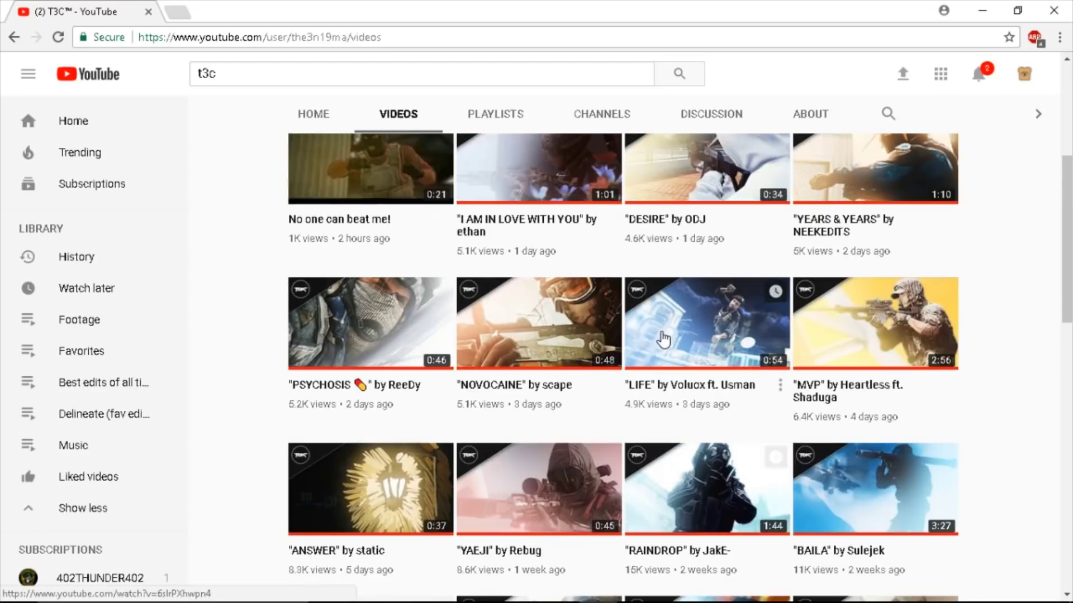
scroll(661, 338, "down", 1)
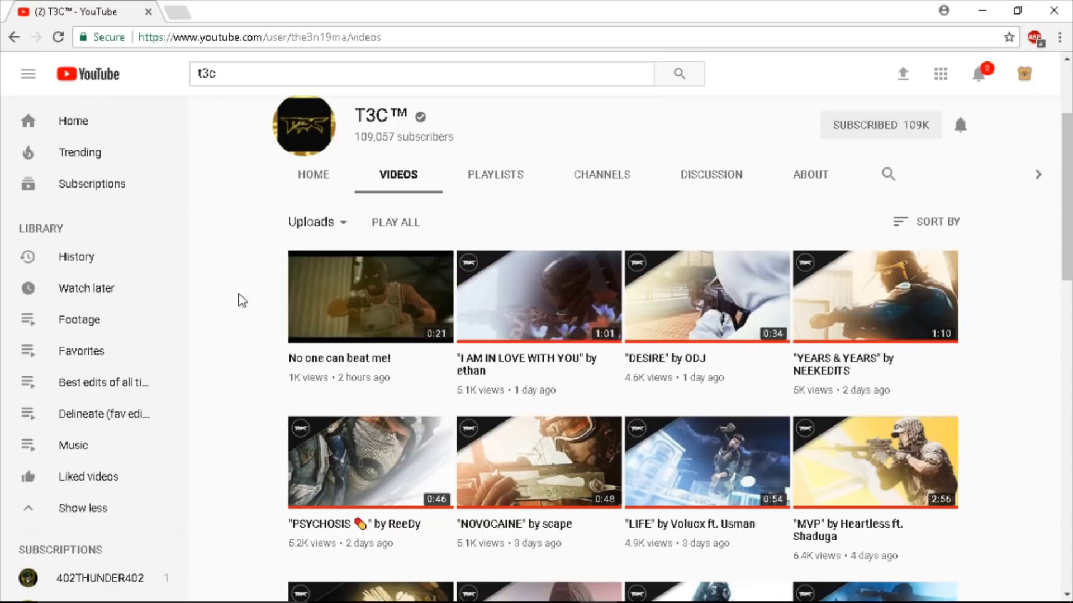
scroll(601, 390, "down", 10)
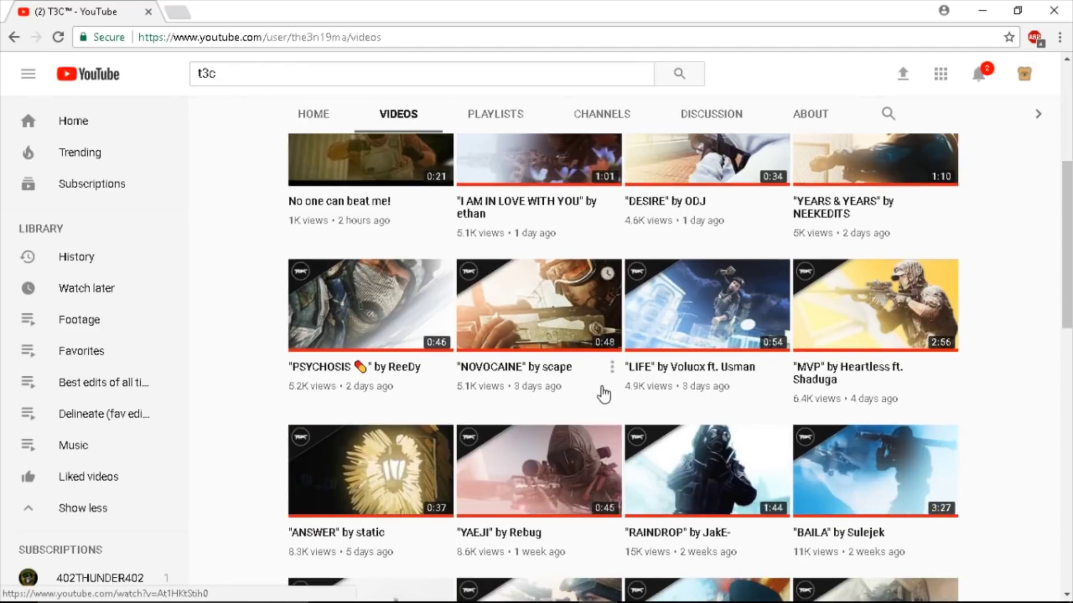
scroll(598, 408, "down", 4)
scroll(595, 416, "up", 10)
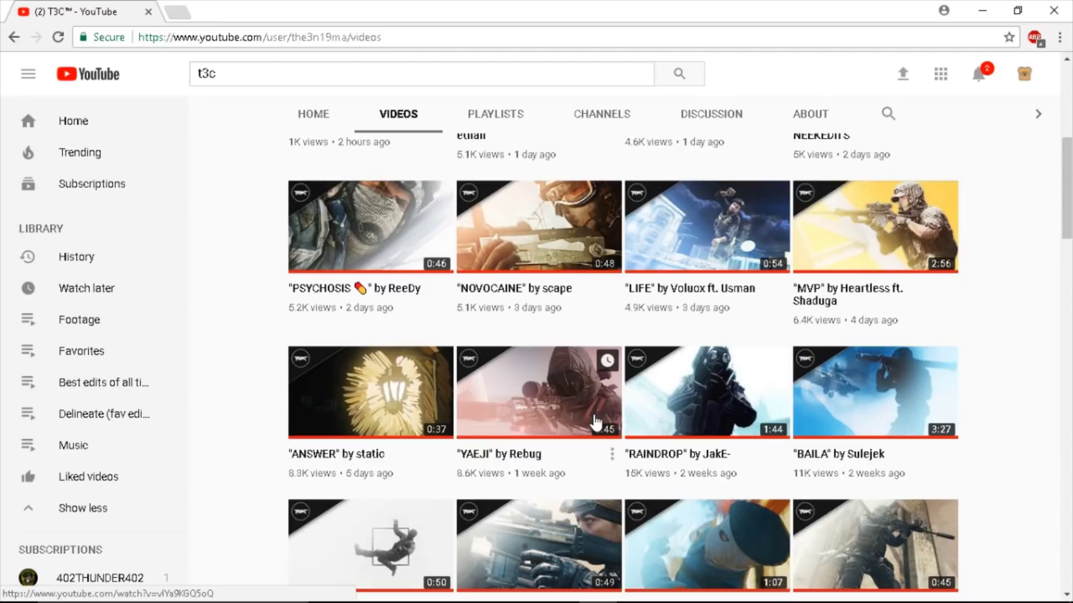
scroll(595, 423, "down", 4)
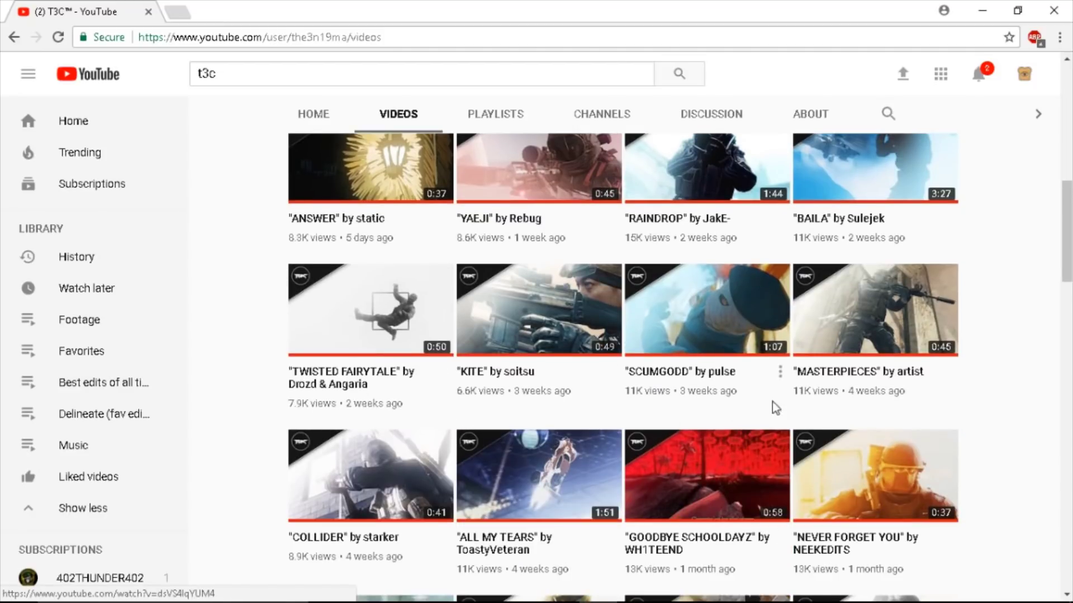
scroll(788, 404, "down", 4)
scroll(787, 405, "down", 7)
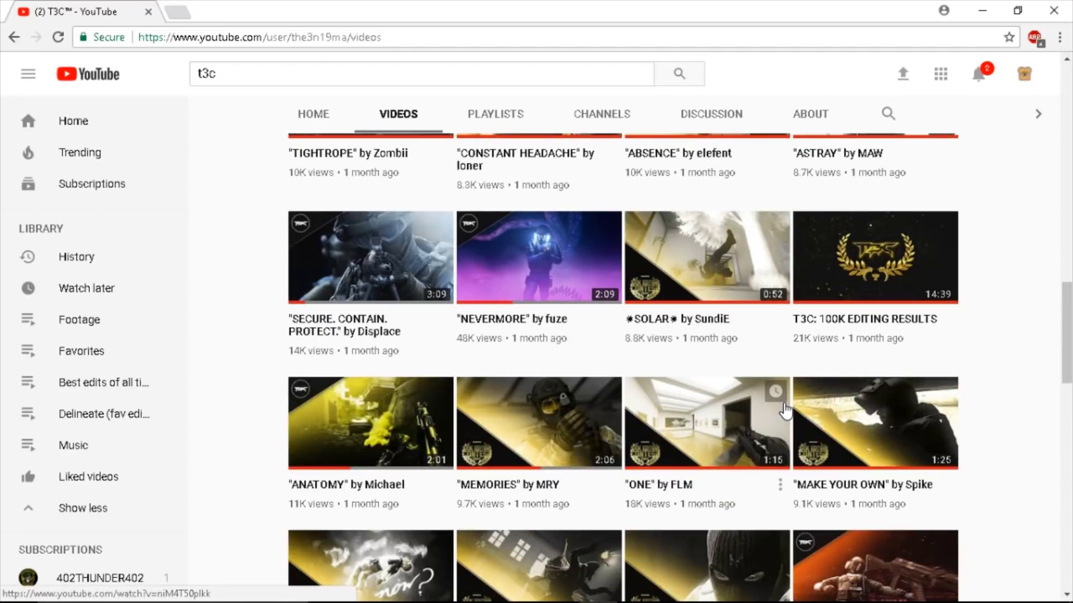
scroll(785, 410, "down", 4)
scroll(785, 410, "up", 19)
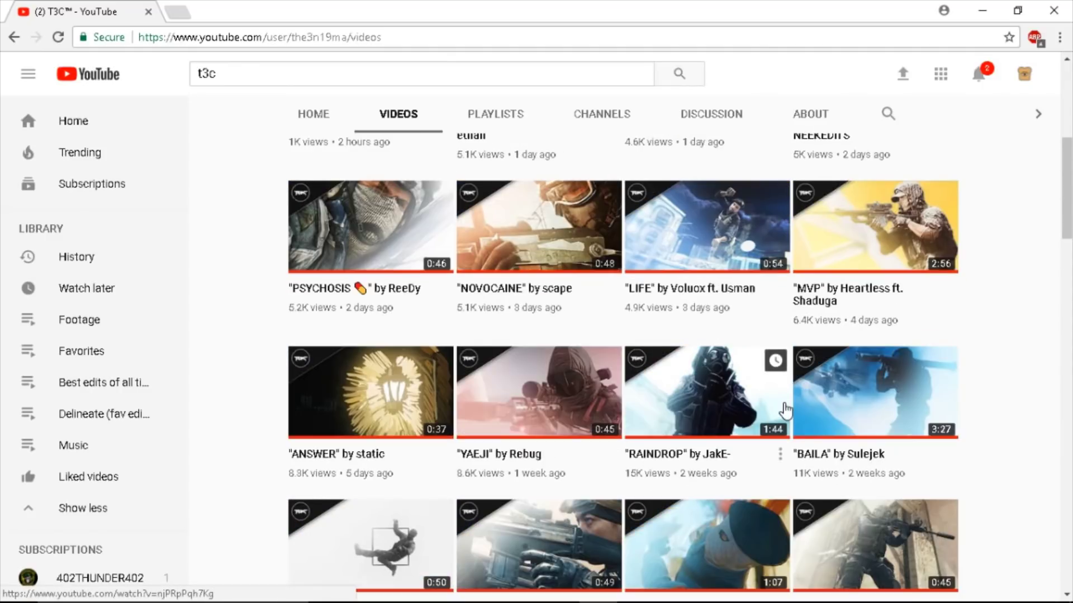
scroll(785, 411, "up", 6)
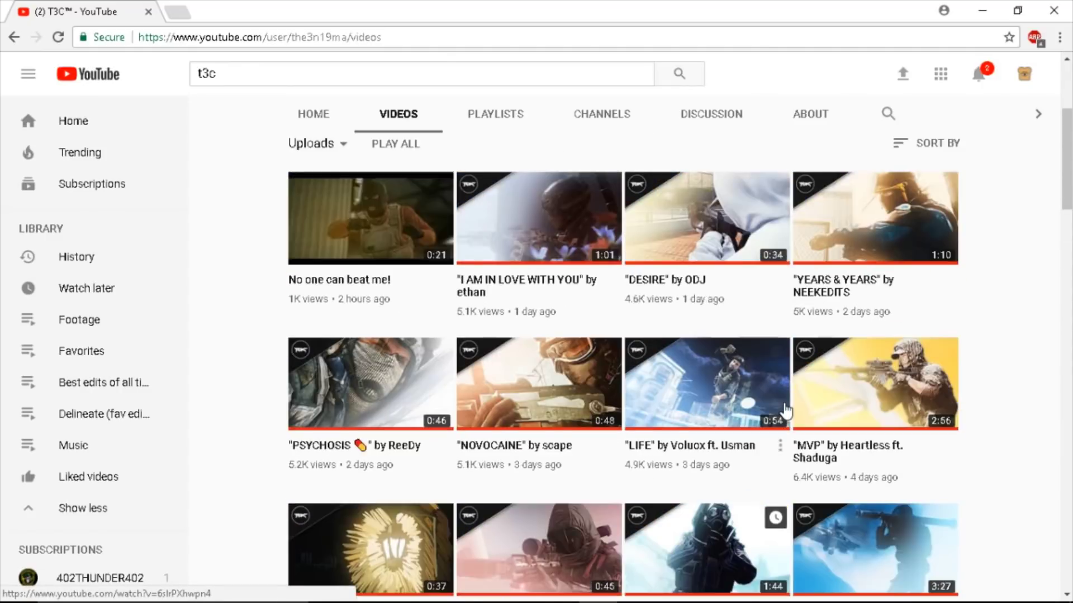
scroll(786, 411, "down", 5)
scroll(785, 408, "up", 5)
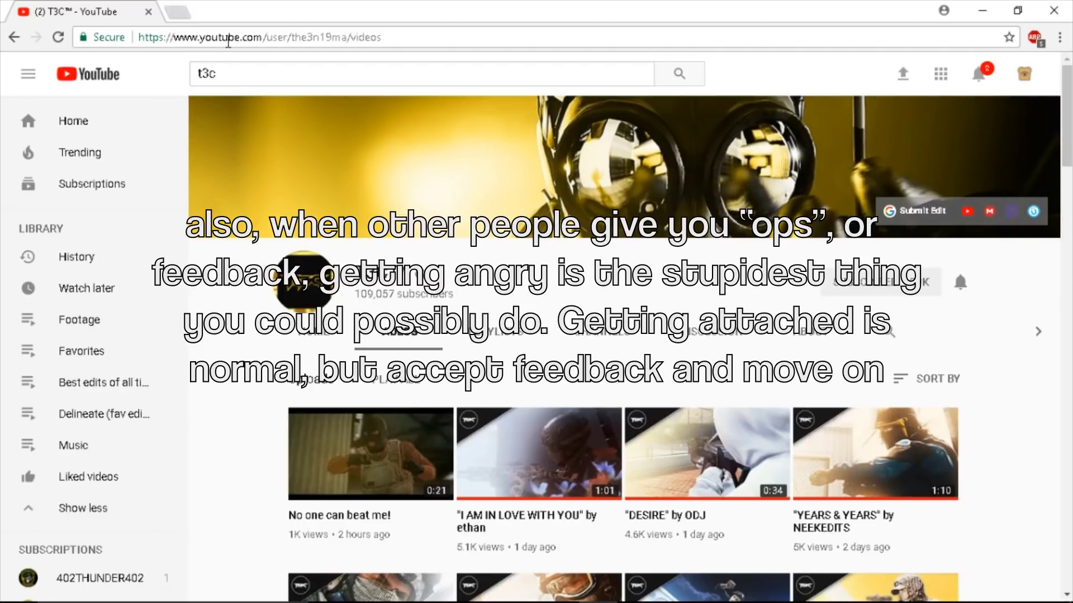
Step: Open twitch.tv in a new browser tab
left_click(182, 12)
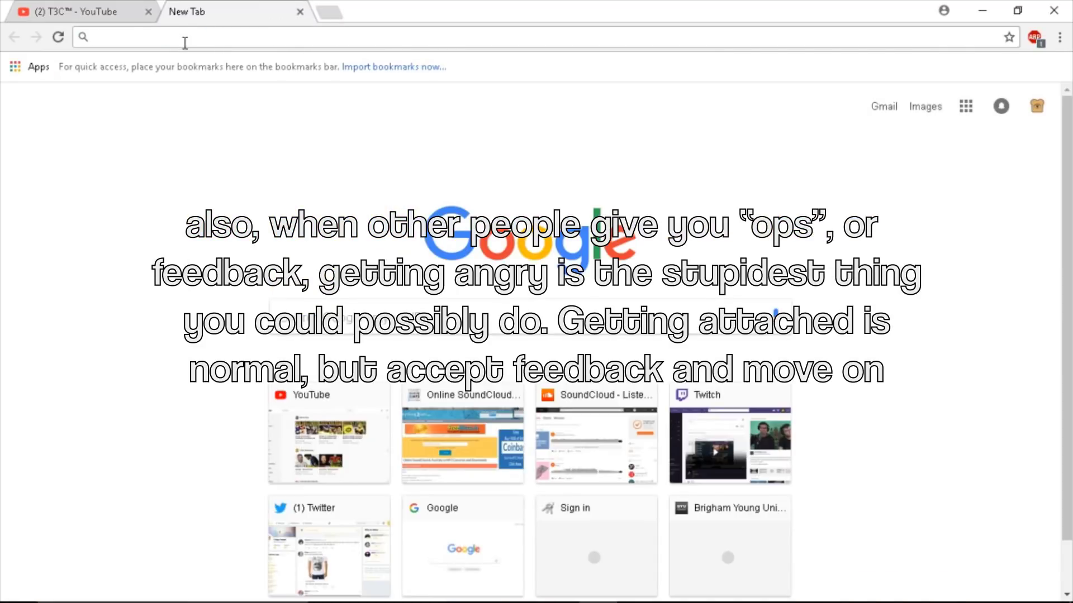
type("twitch.")
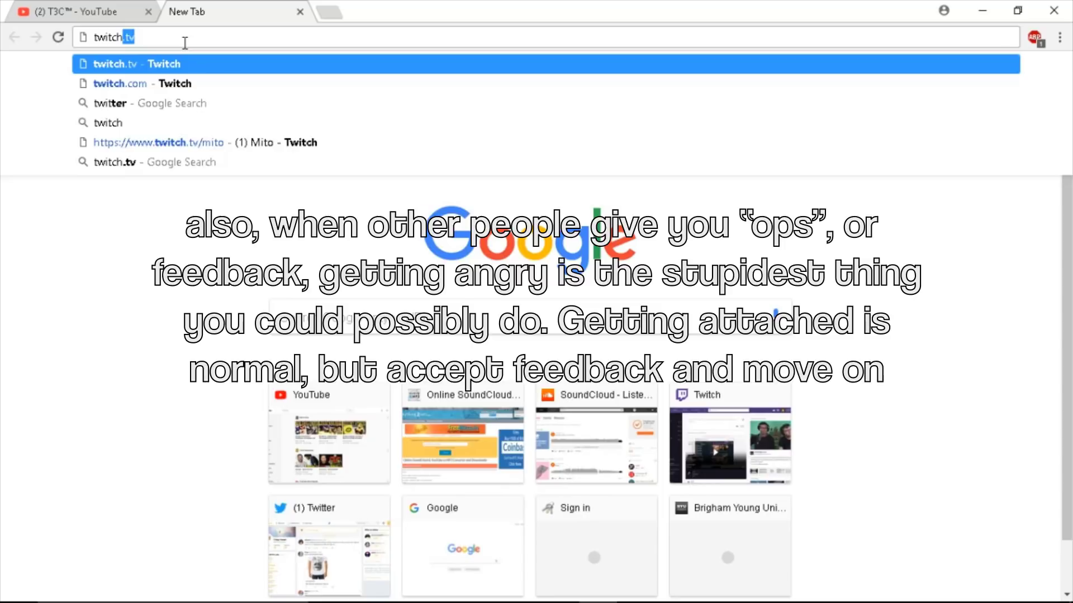
type("tv")
key("Return")
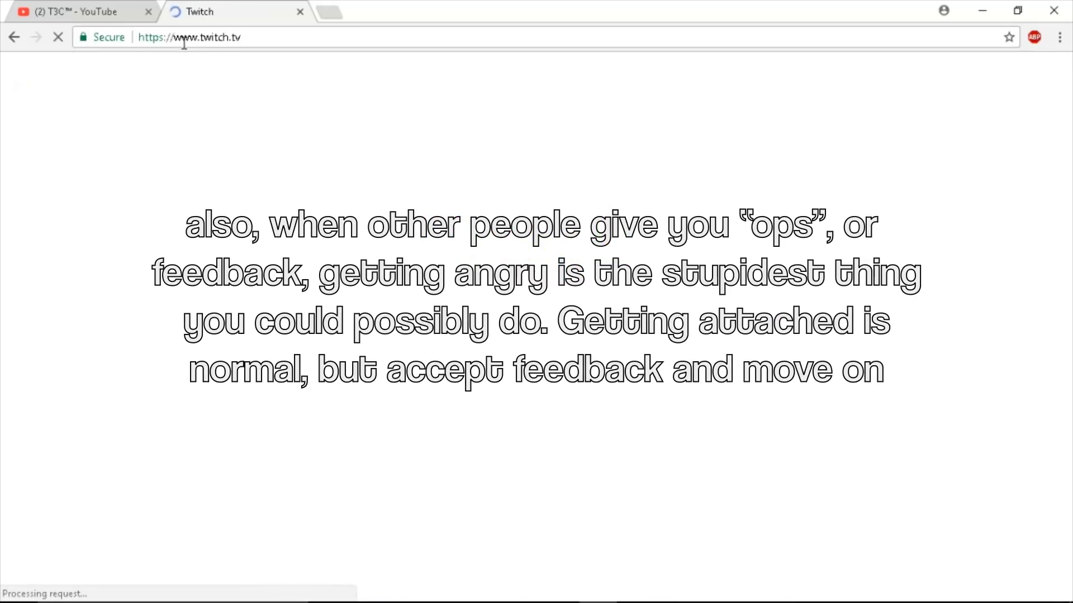